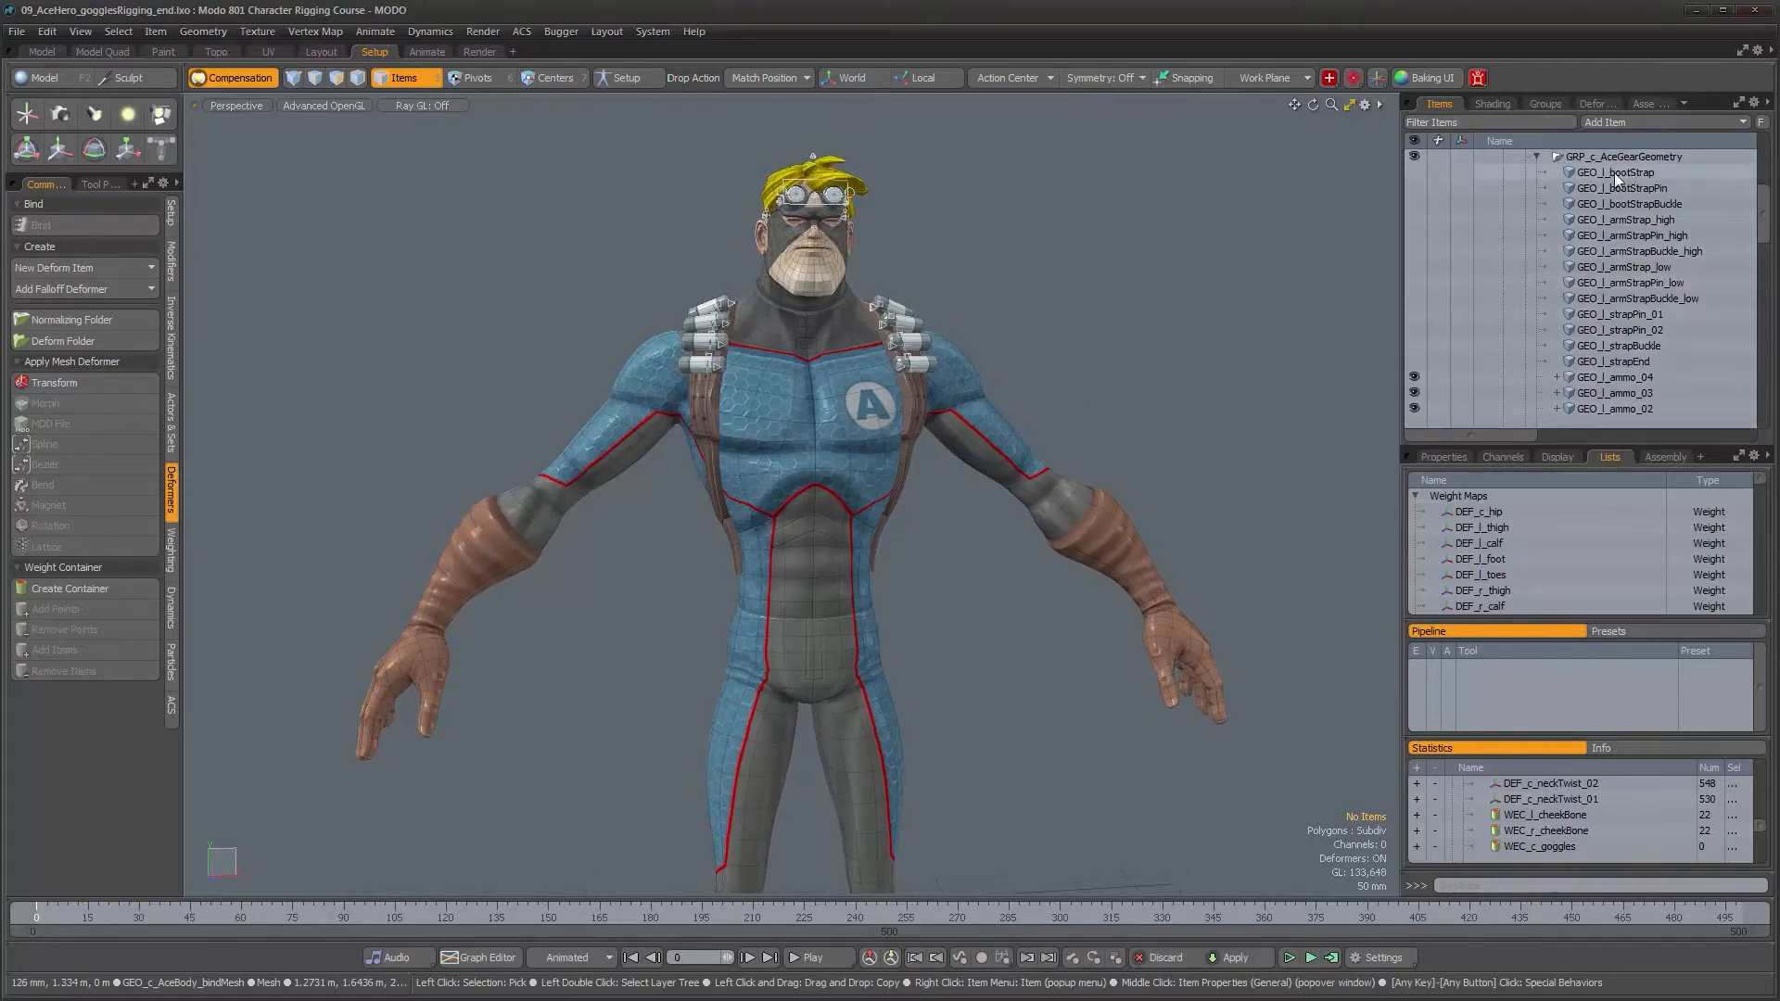
- Make the GEO_l_bootStrap mesh visible and inspect it on the character's left boot
left_click(1413, 172)
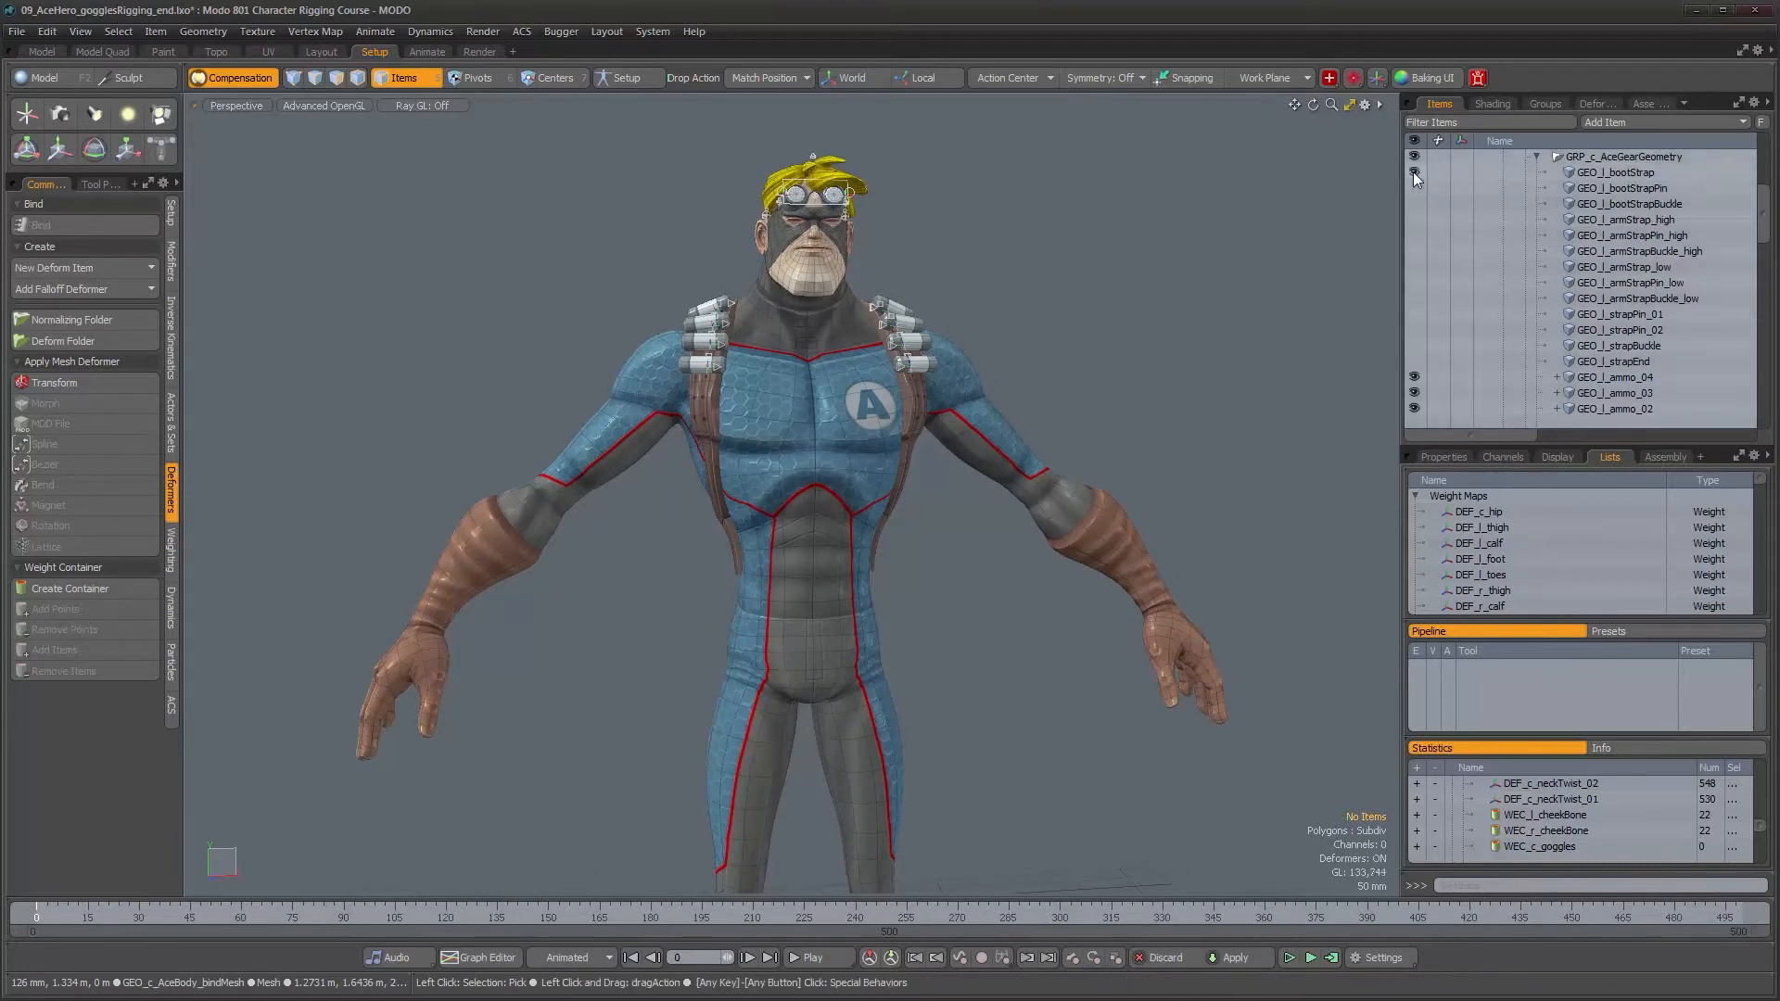
middle_click_drag(1008, 557, 927, 370, "alt")
left_click_drag(928, 519, 712, 596, "alt")
left_click_drag(944, 606, 862, 589, "alt")
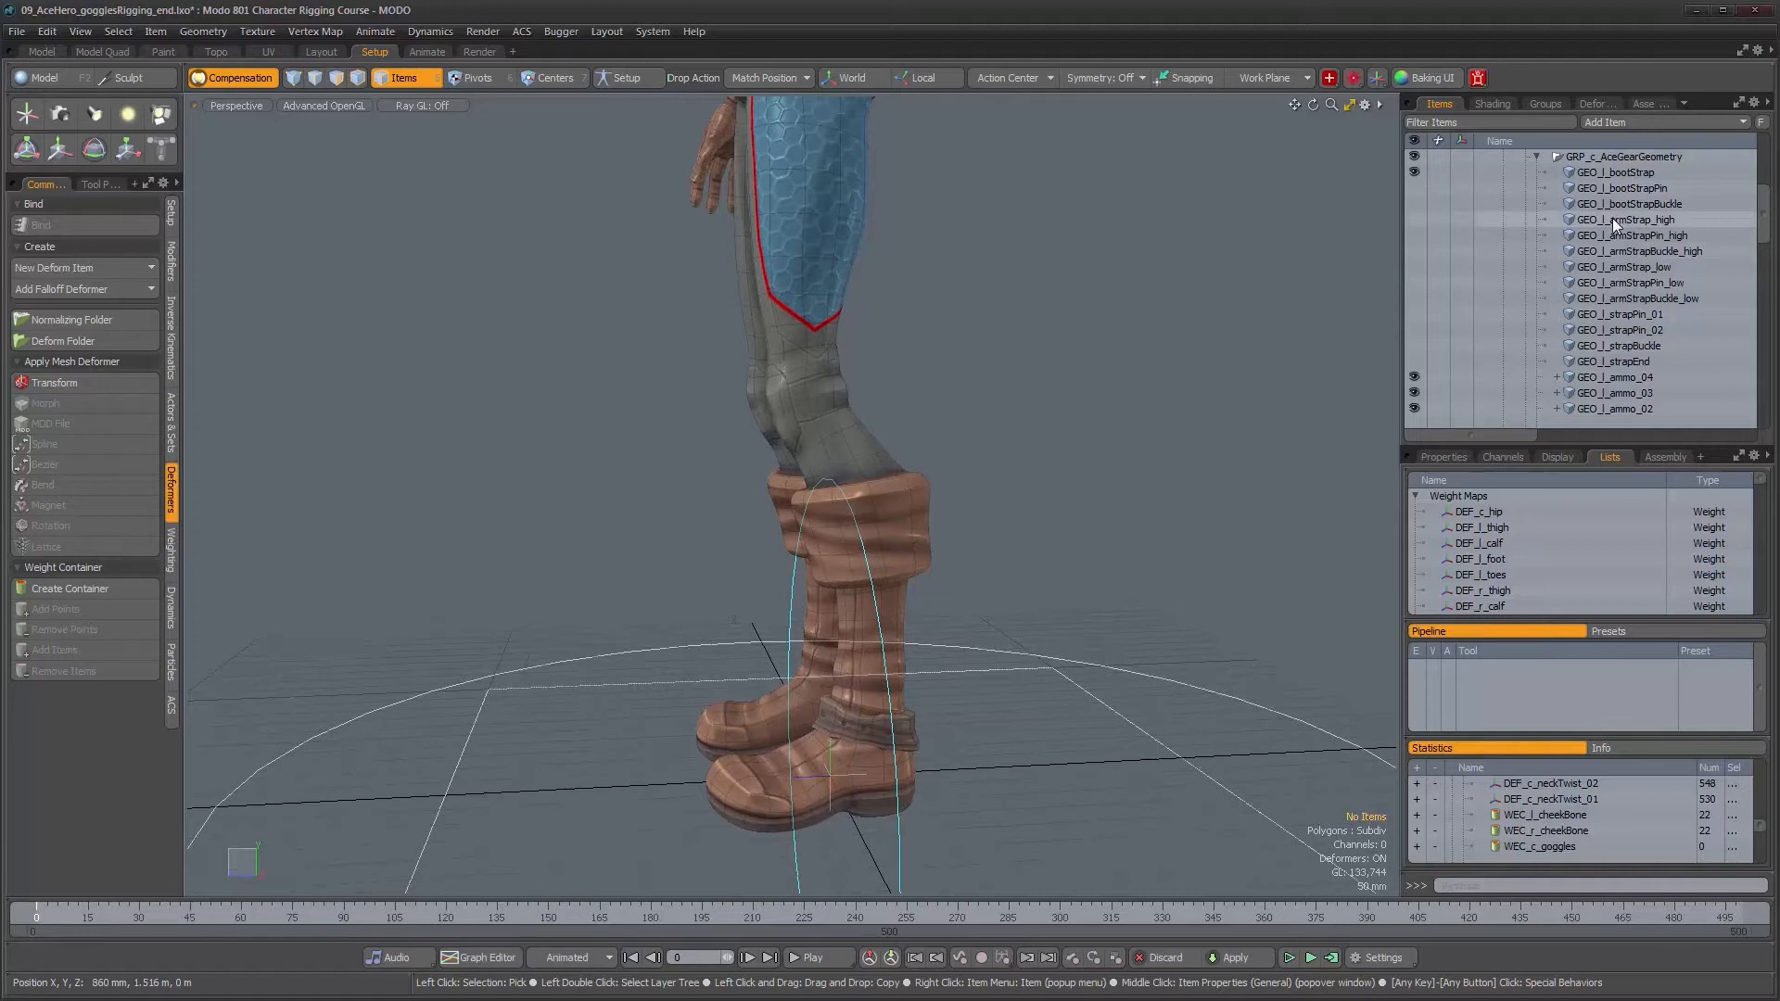
- Make the left arm strap meshes GEO_l_armStrap_high and GEO_l_armStrap_low visible
left_click(1414, 220)
left_click_drag(1038, 417, 1177, 556, "alt")
left_click_drag(928, 269, 956, 536, "alt+shift")
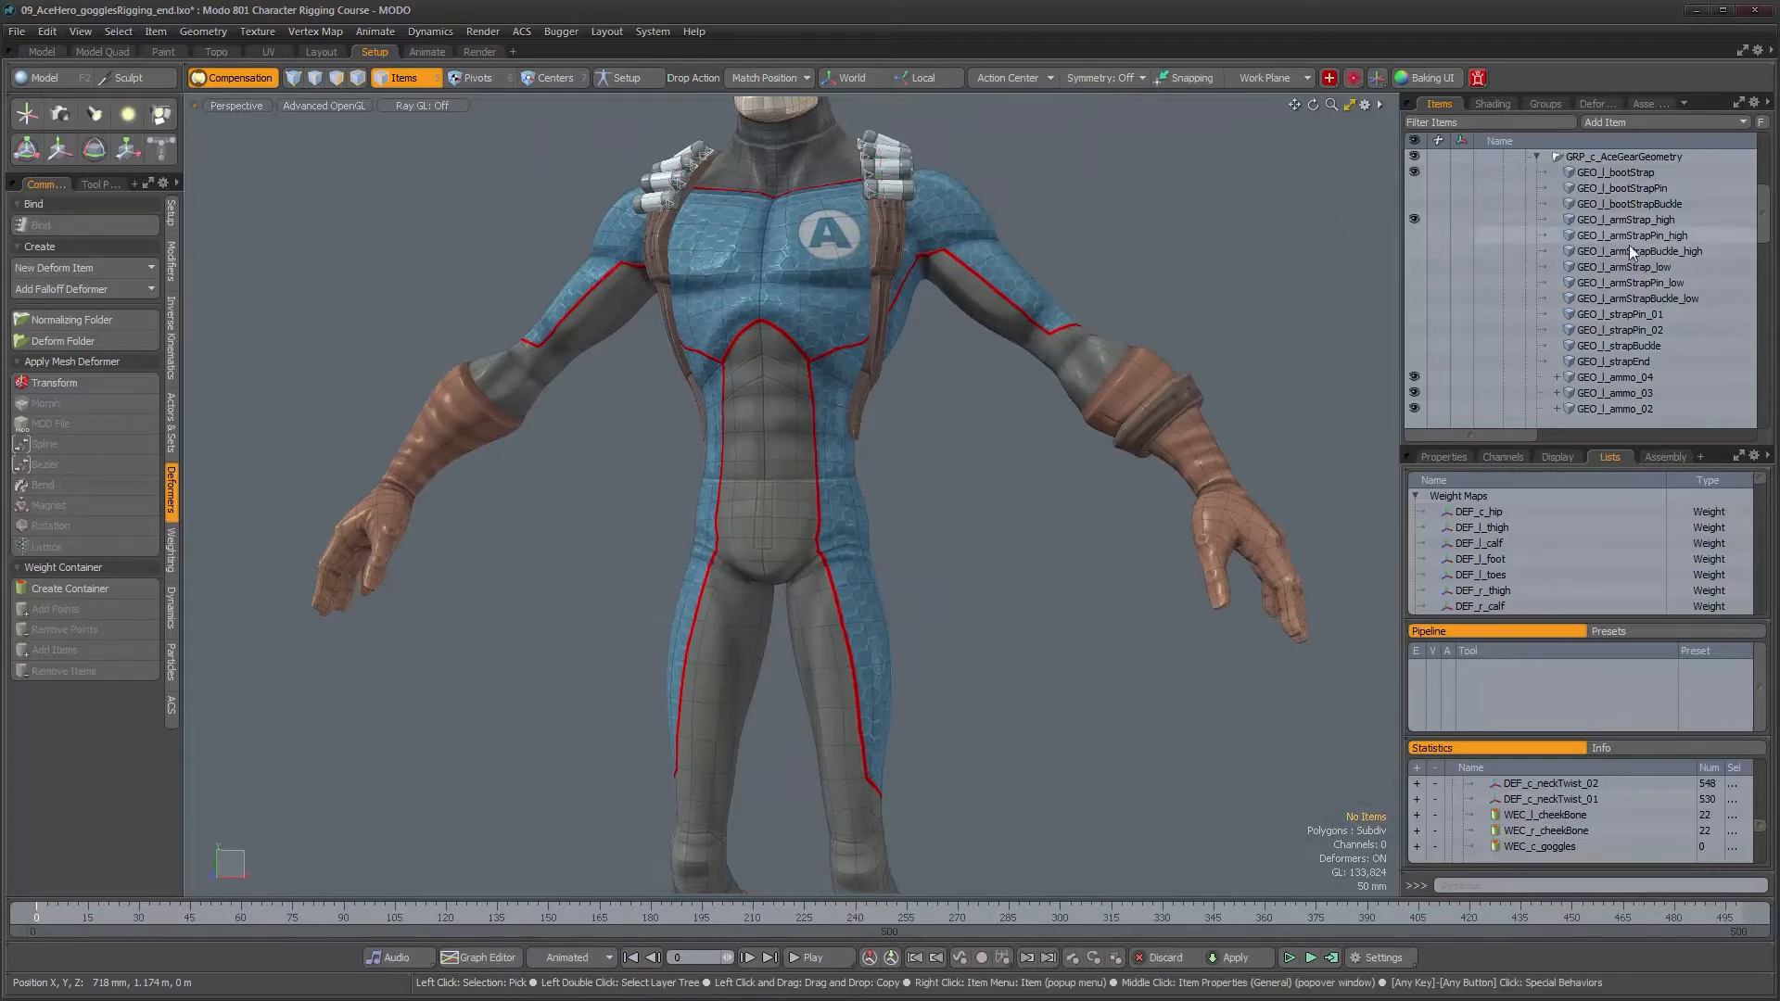
left_click(1419, 266)
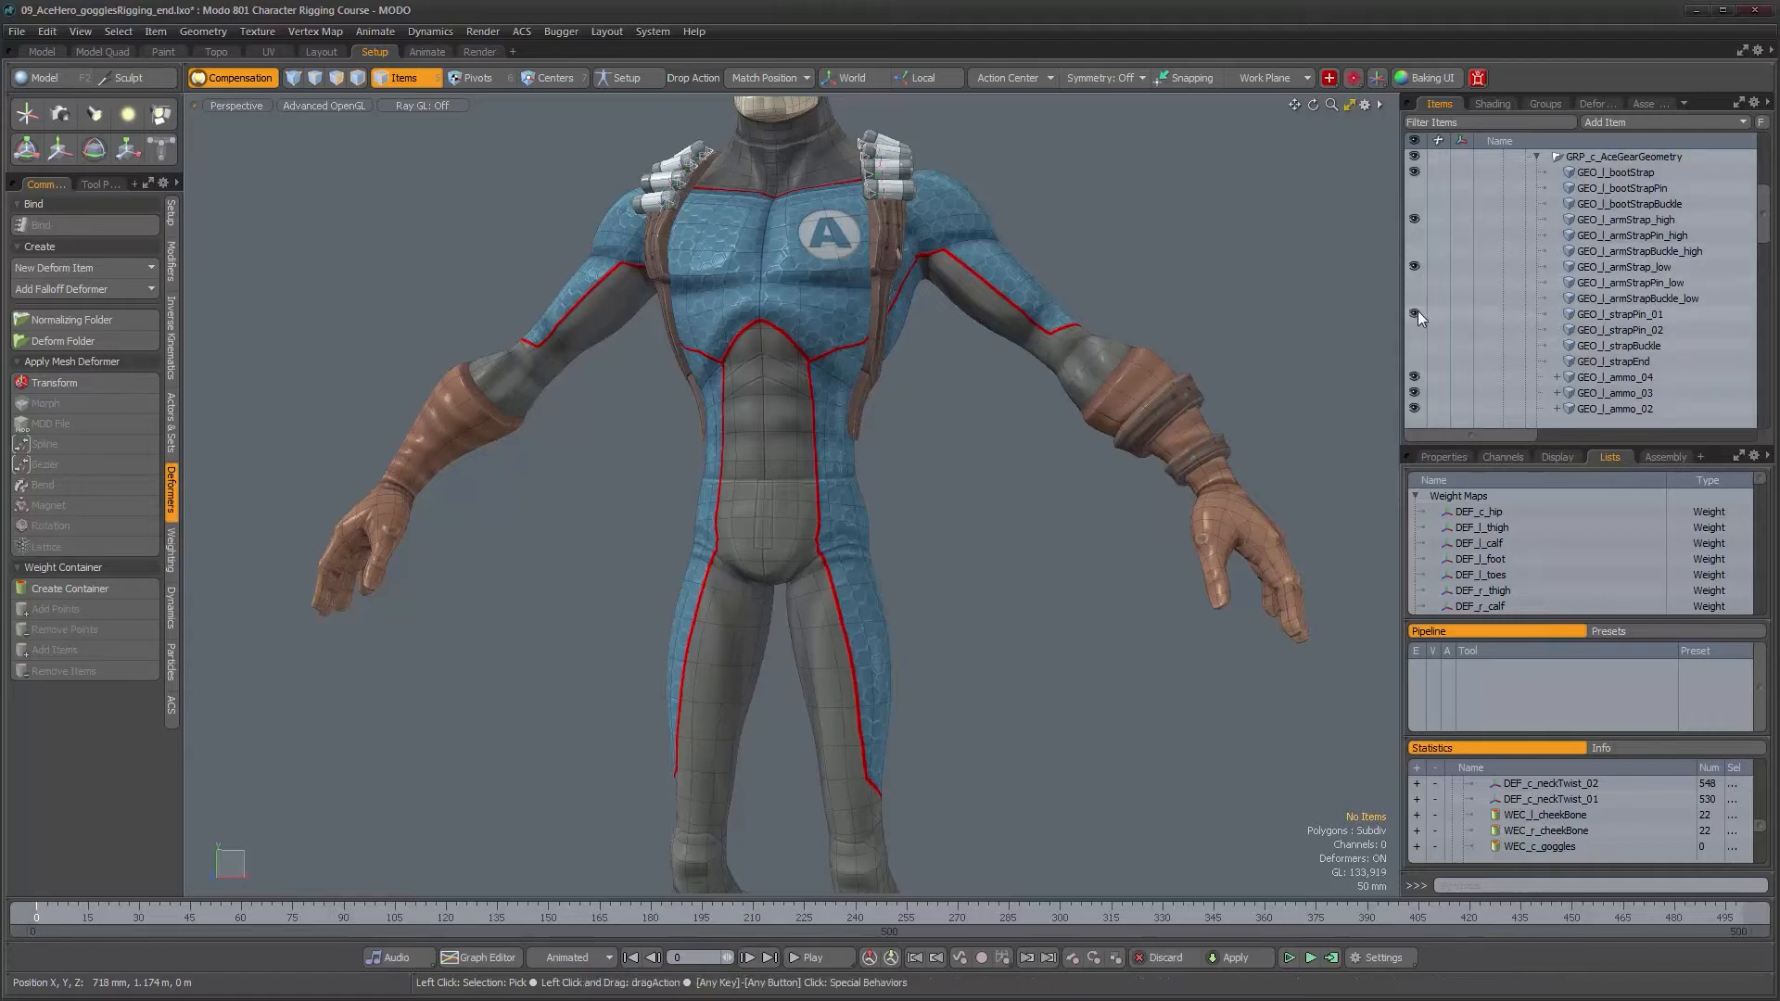
mouse_move(1048, 422)
left_mouse_down("alt")
mouse_move(774, 455)
mouse_move(801, 367)
mouse_move(826, 387)
mouse_move(1157, 384)
mouse_move(1053, 385)
mouse_move(1075, 410)
left_mouse_up("alt")
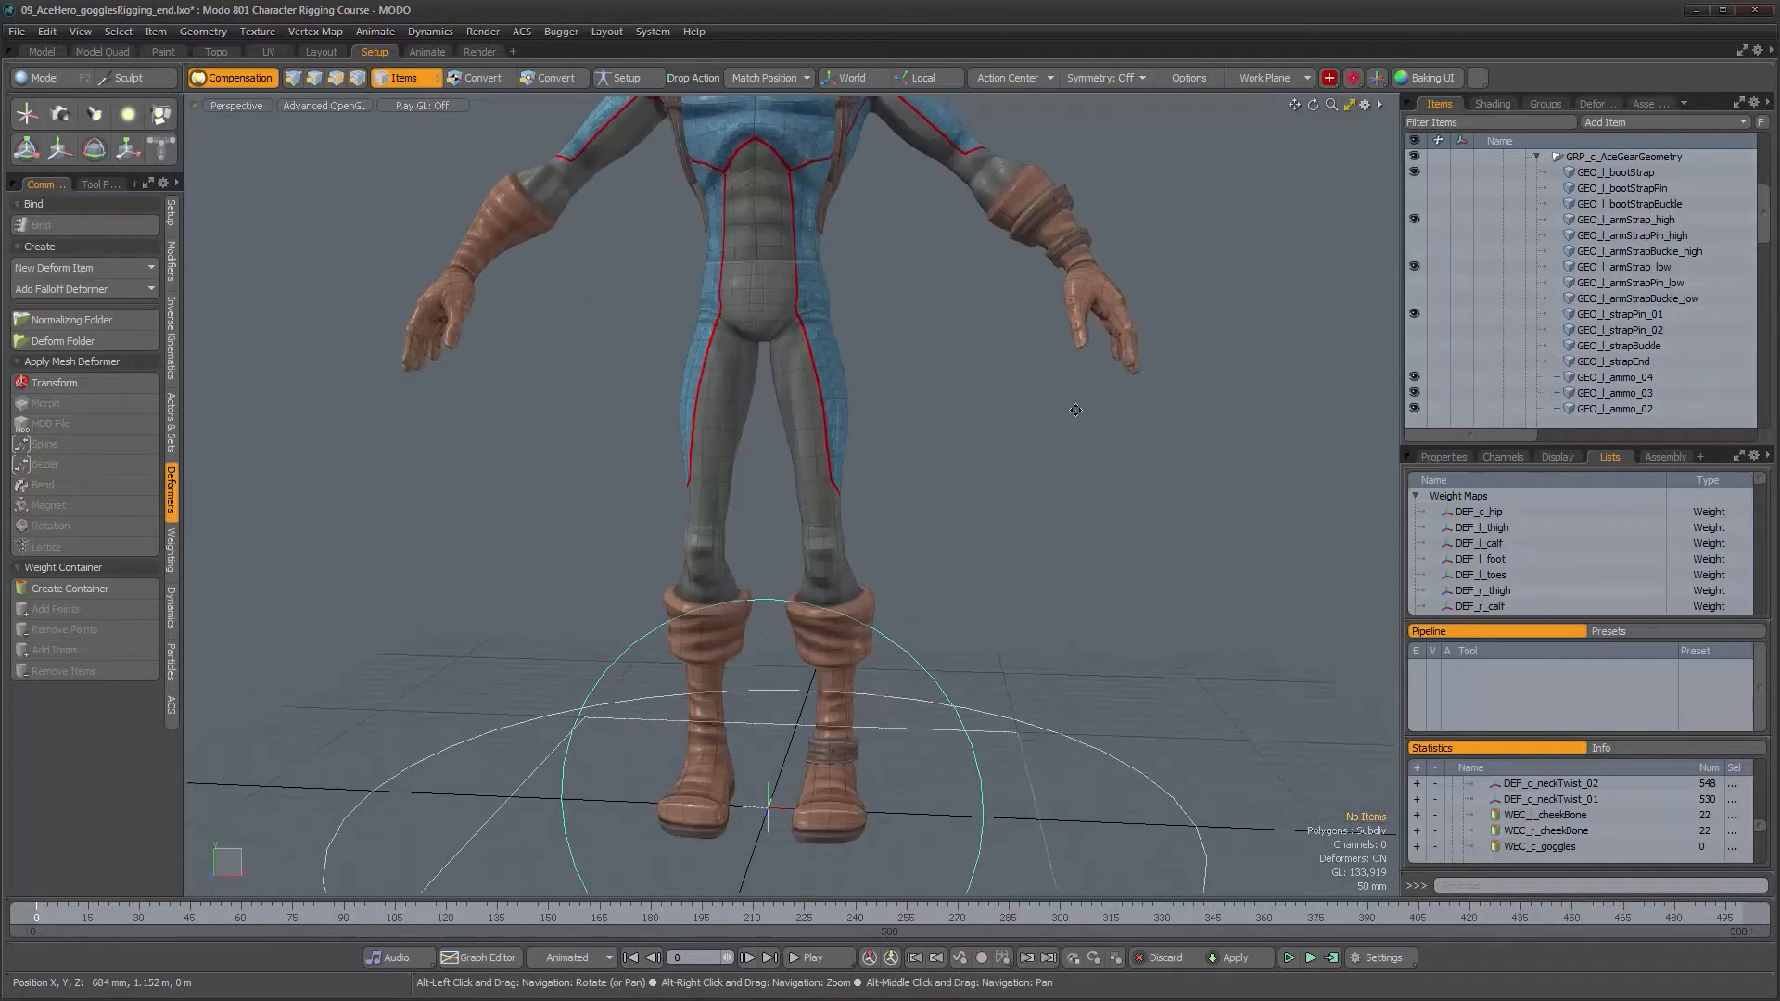
- Select GEO_l_strapPin_01 to locate it on the chest strap, and hide that mesh
left_click(1656, 313)
key("shift+a")
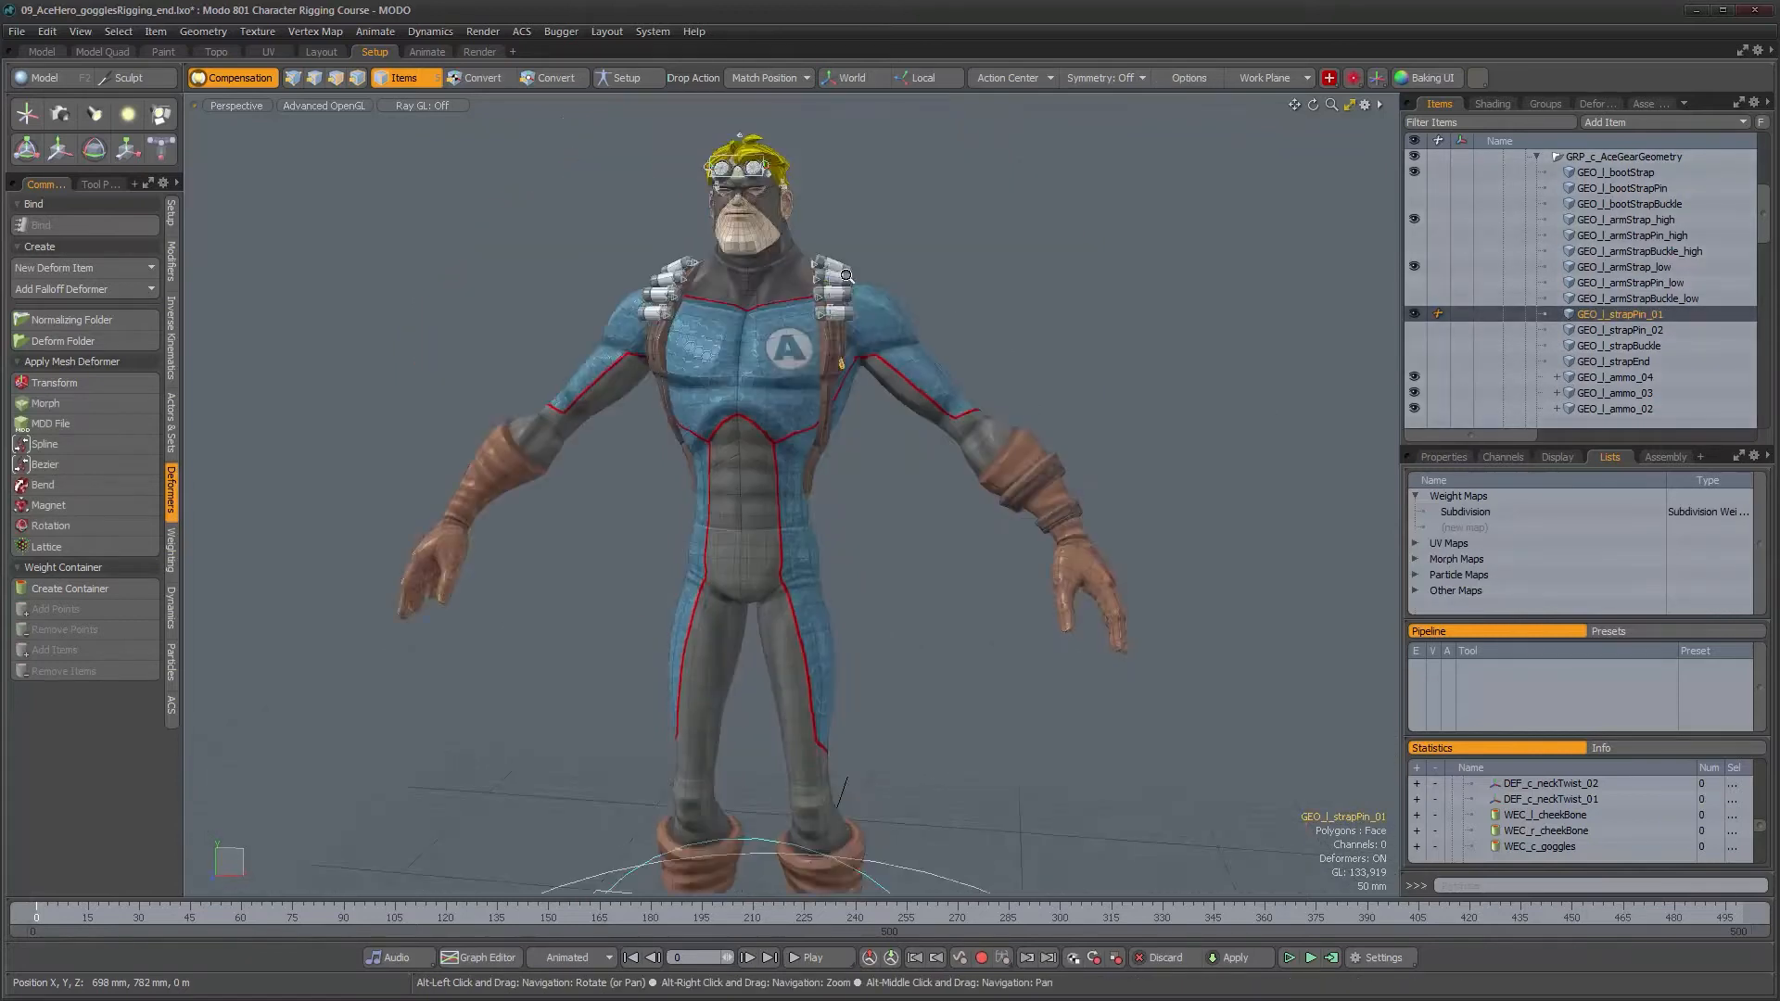
left_click(1414, 314)
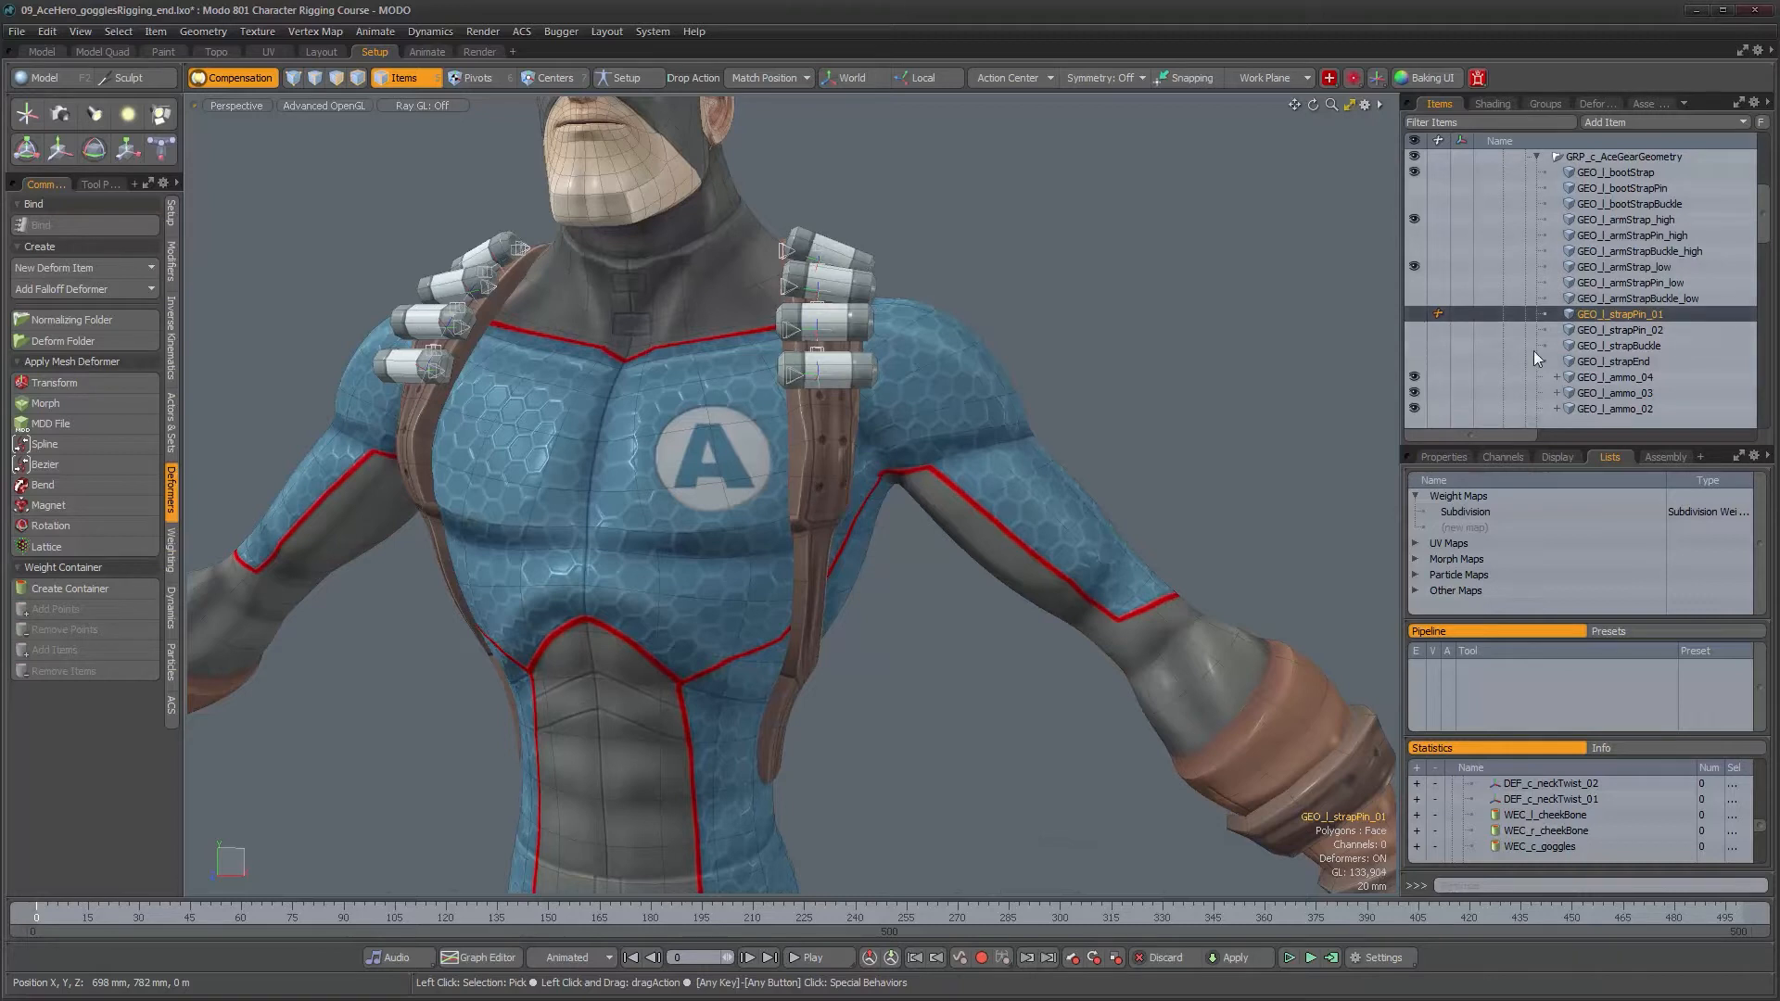
left_click(1415, 362)
- Make the GEO_r_bootStrap mesh visible and check it on the right boot
scroll(1522, 365, "down", 3)
scroll(1520, 360, "down", 3)
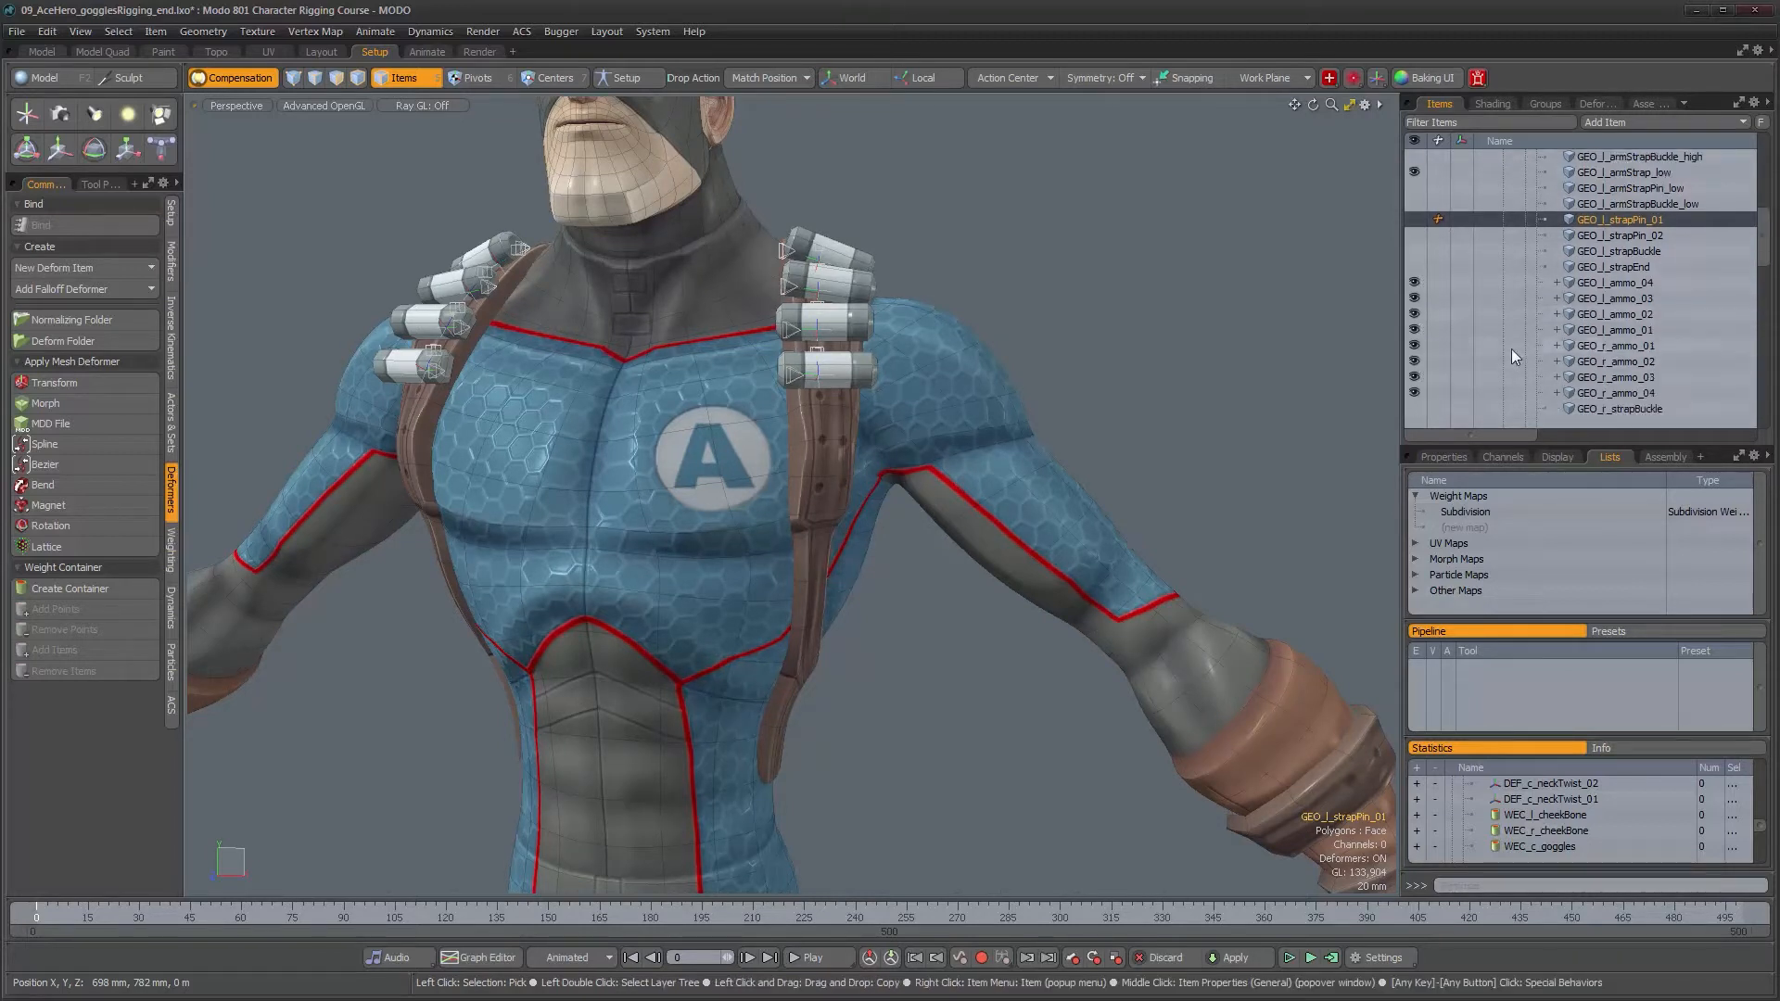
scroll(1511, 348, "down", 6)
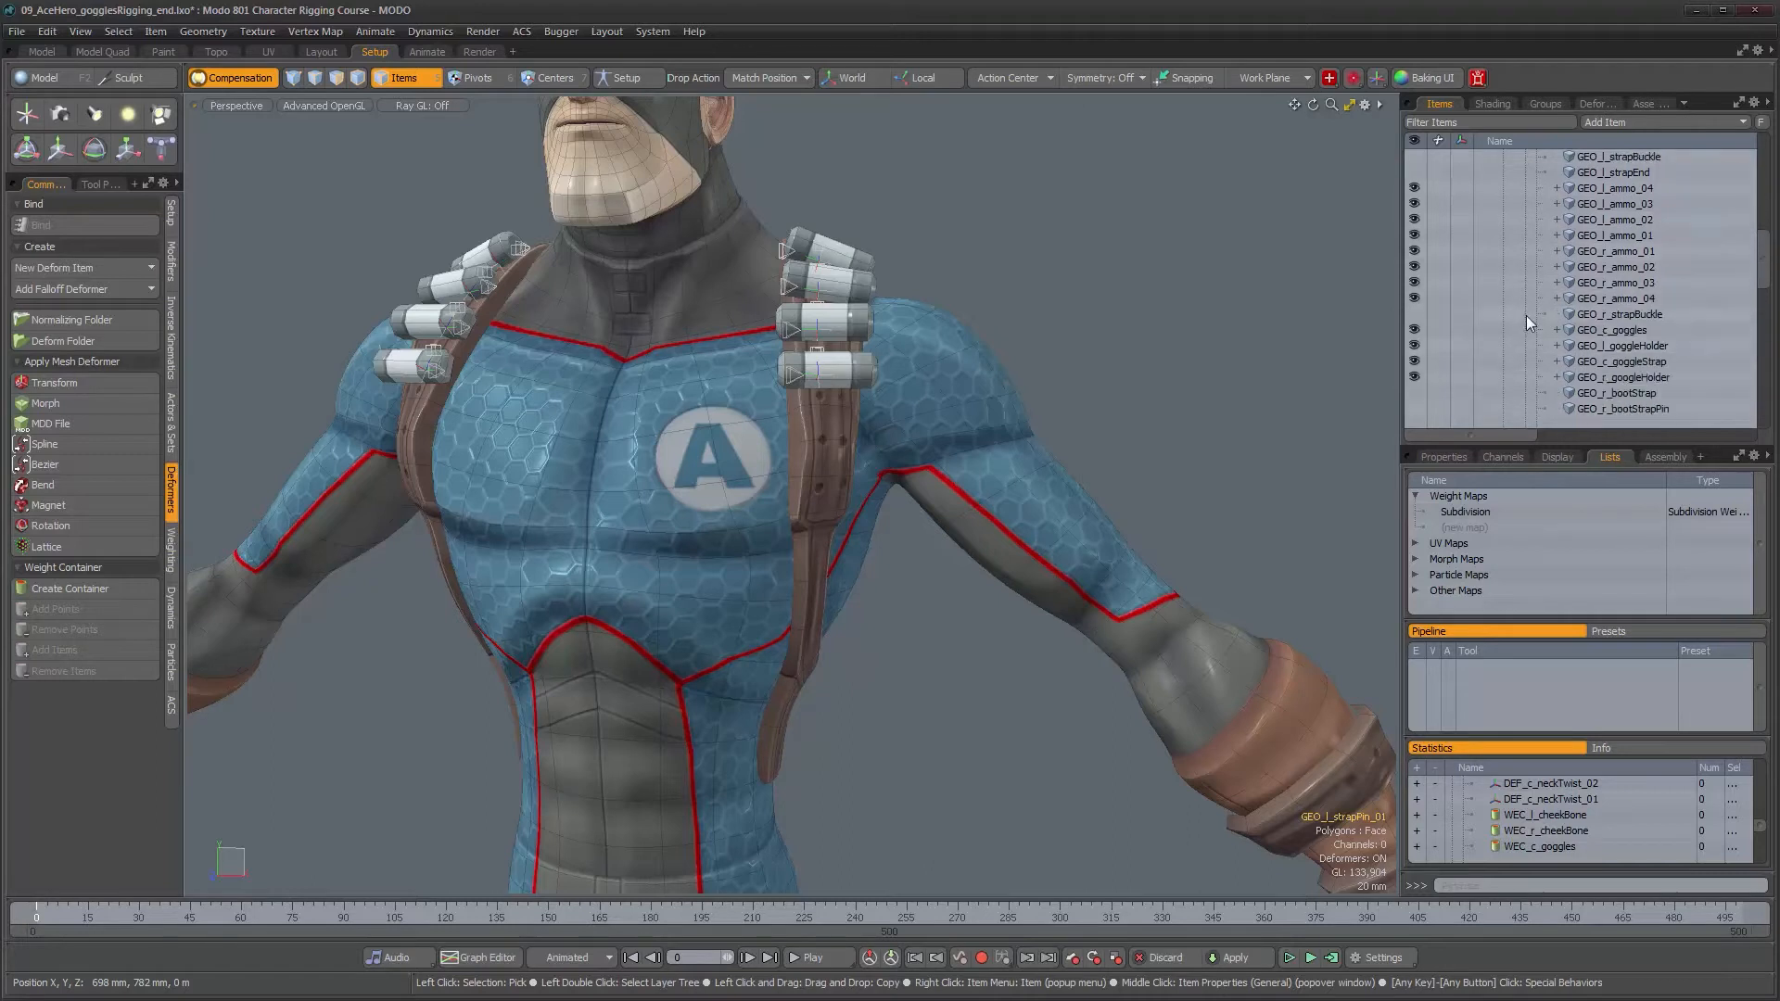
left_click_drag(1284, 323, 1365, 312, "alt")
scroll(1502, 335, "down", 6)
left_click(1416, 299)
scroll(1053, 509, "down", 8)
left_click_drag(937, 616, 784, 375, "alt")
scroll(882, 509, "up", 4)
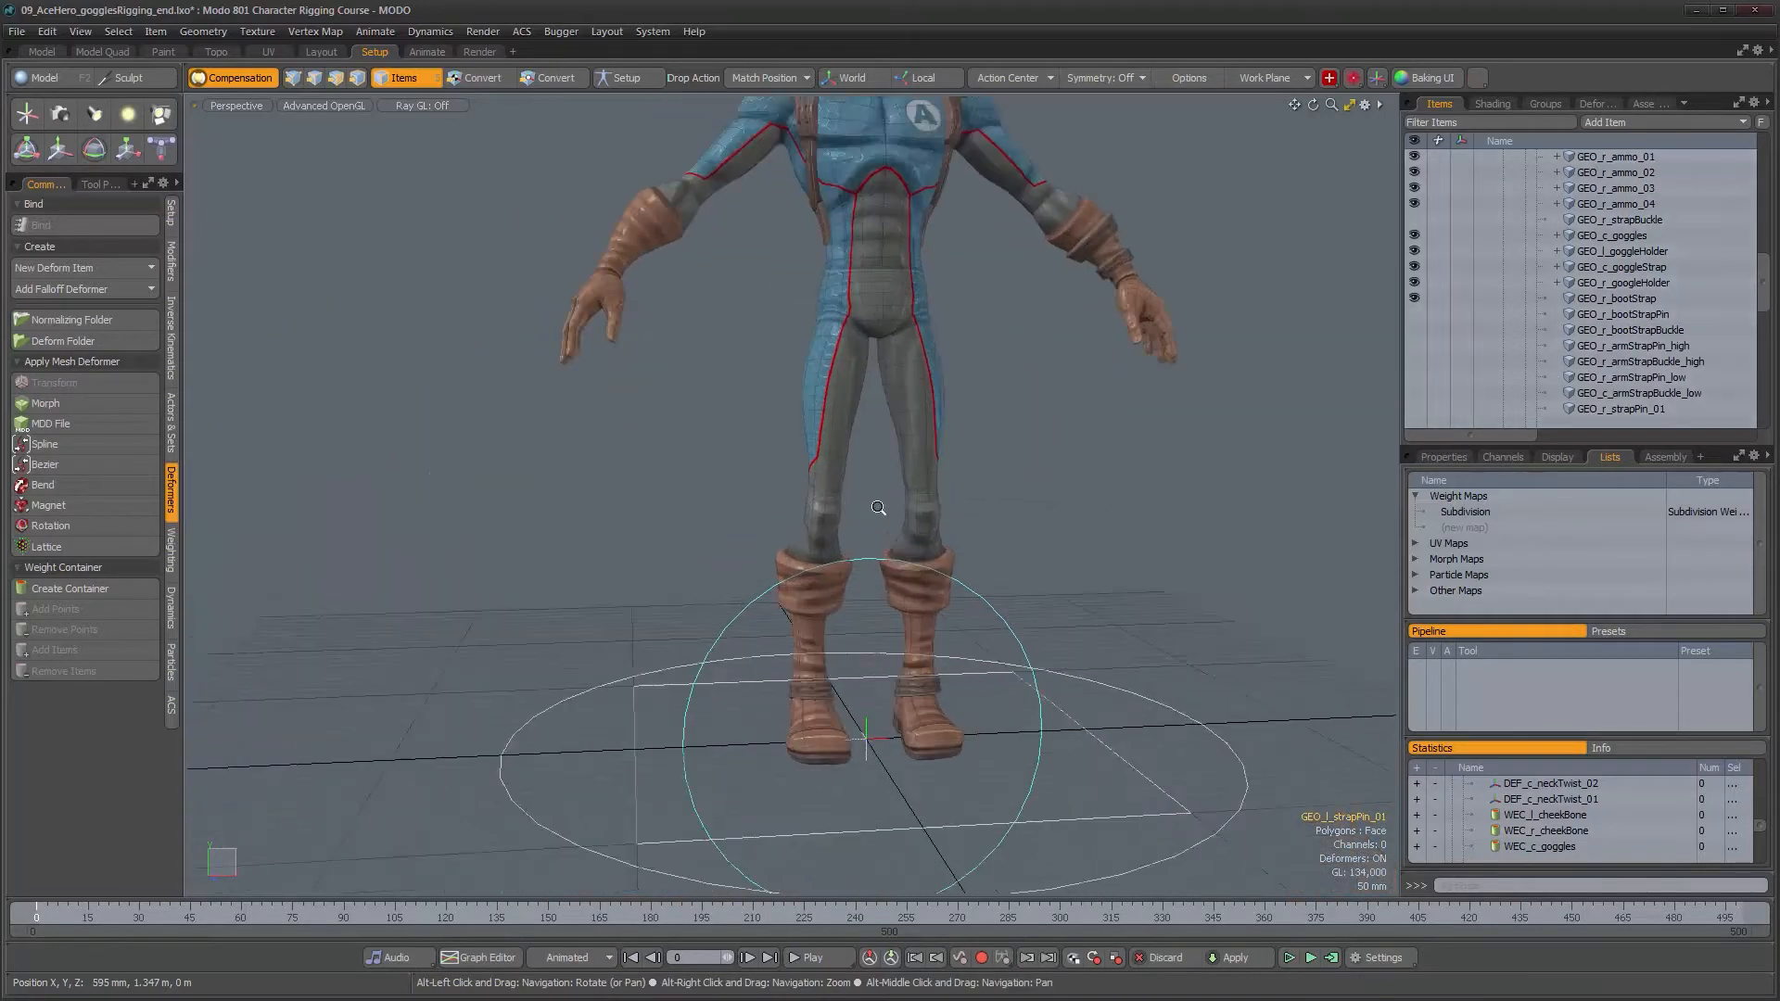
left_click_drag(881, 509, 857, 511, "alt")
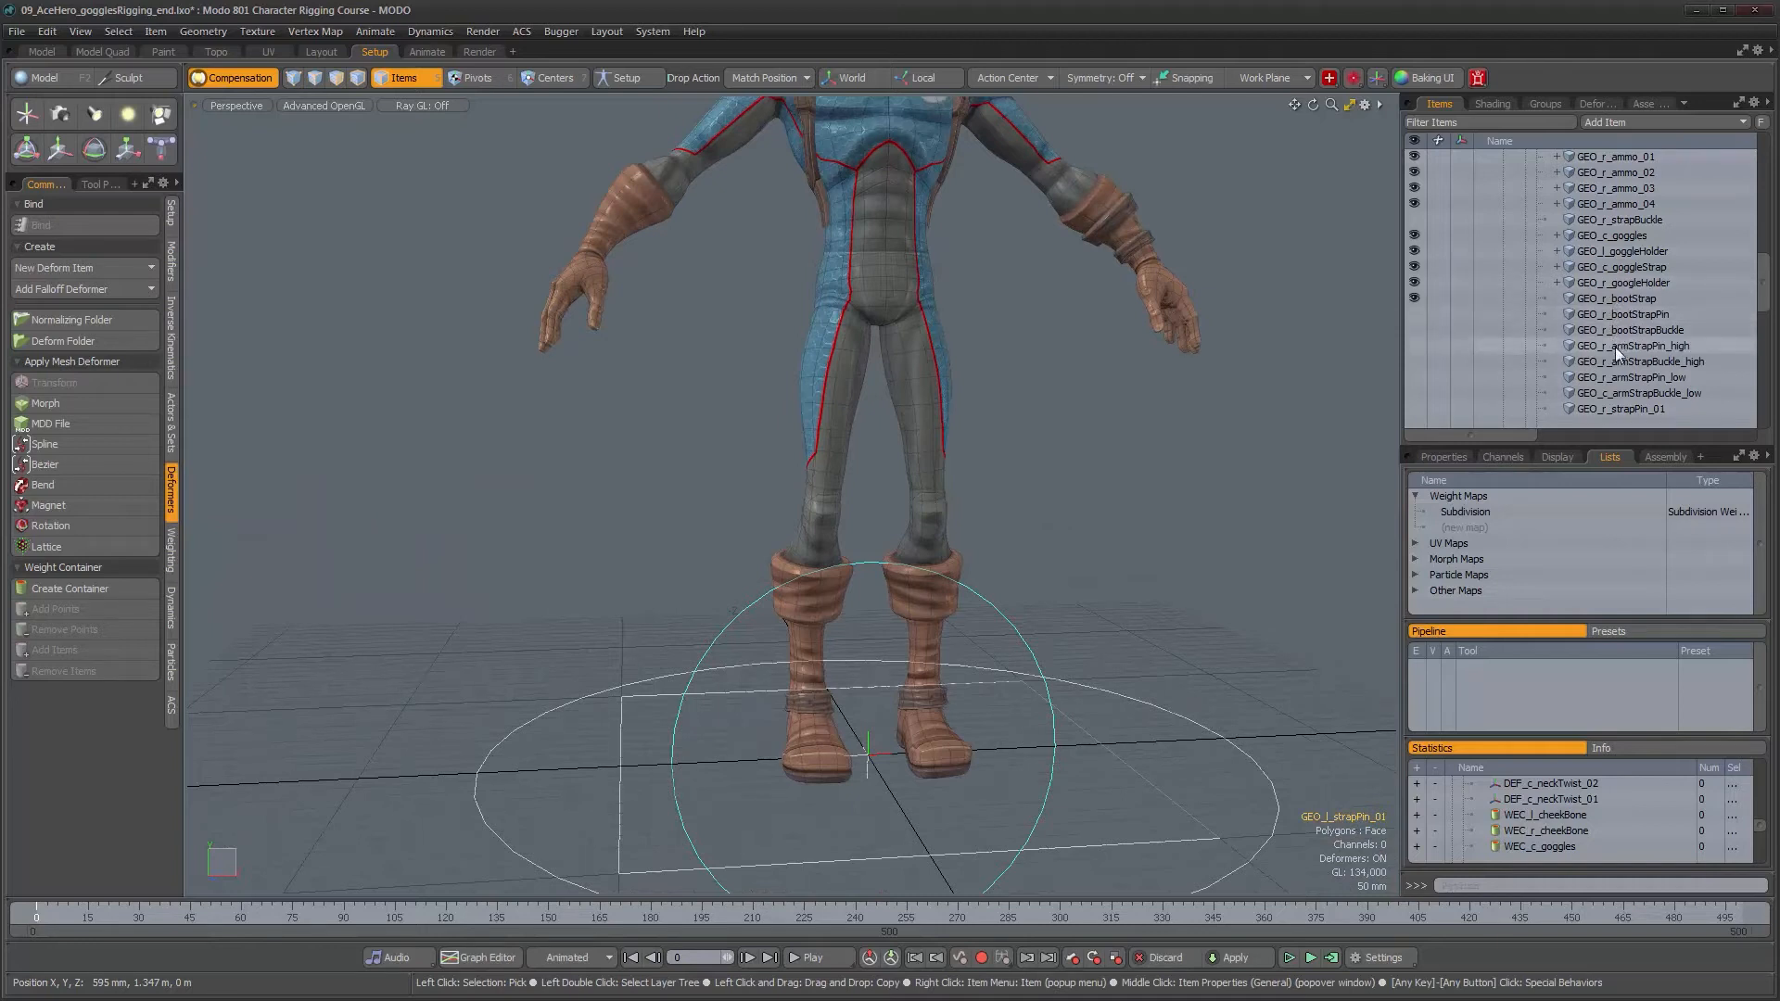
left_click(1412, 345)
left_click_drag(1183, 345, 1066, 360, "alt")
left_click(1413, 346)
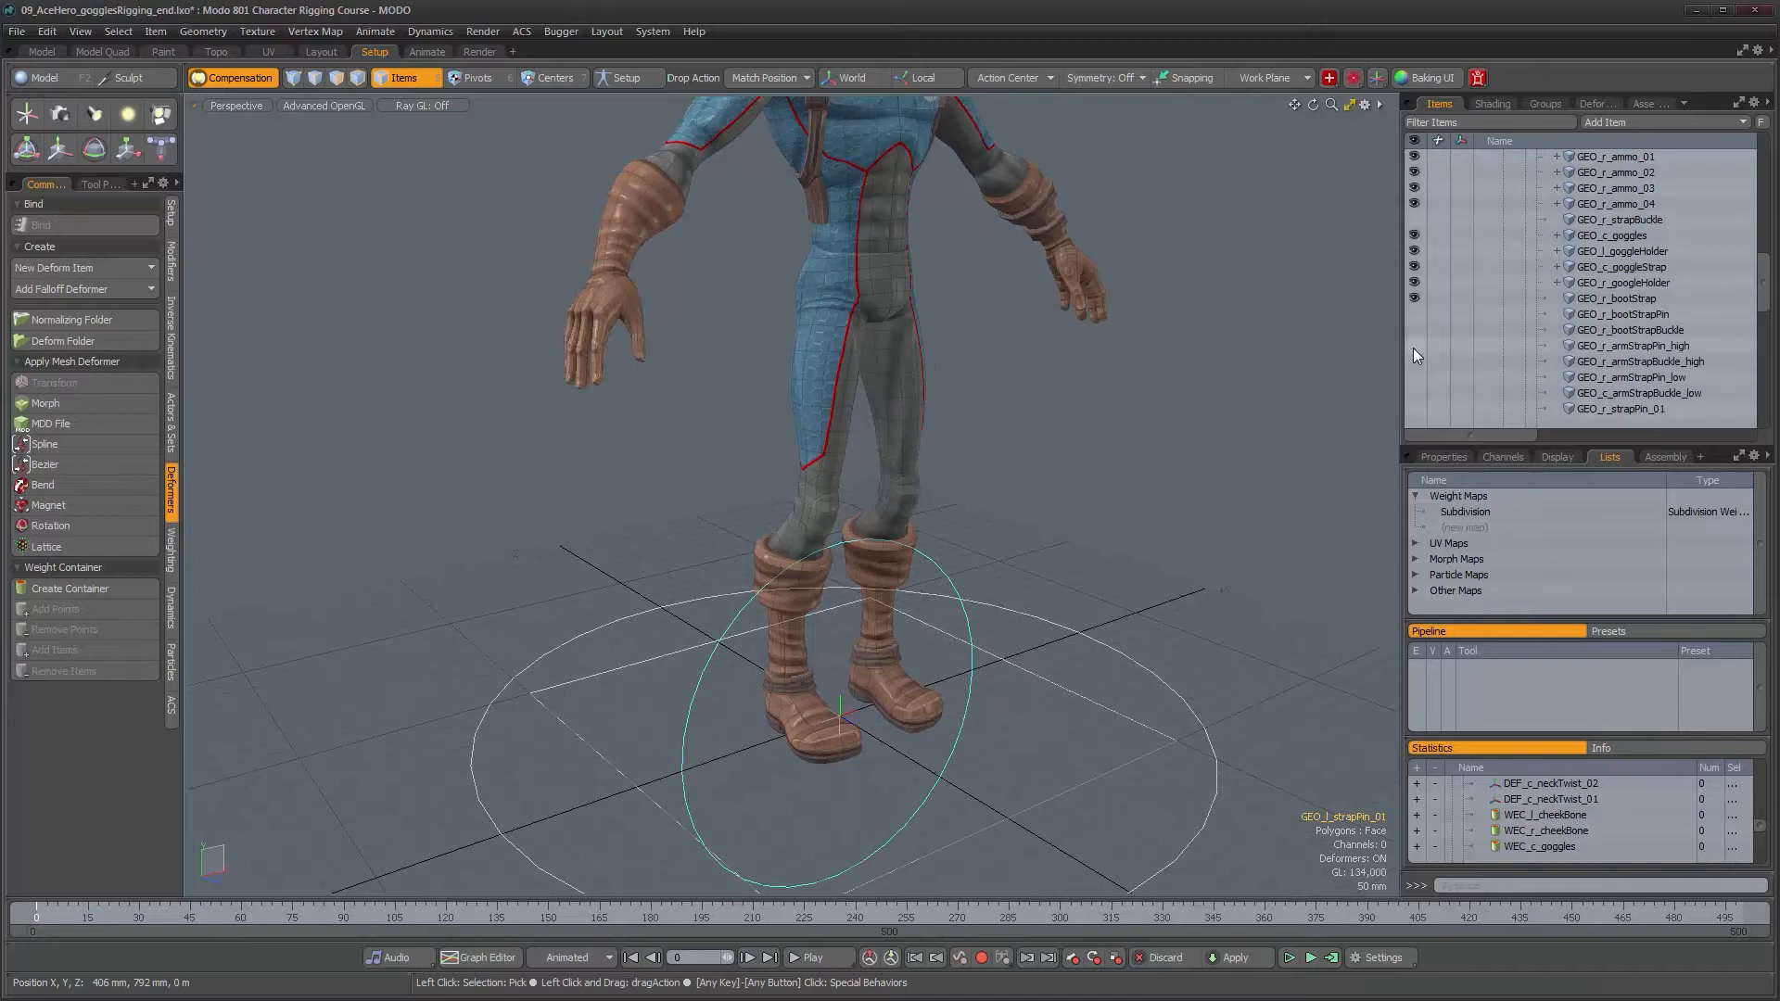
- Make the right arm strap meshes GEO_r_armStrap_low and GEO_r_armStrap_high visible
scroll(1415, 387, "down", 3)
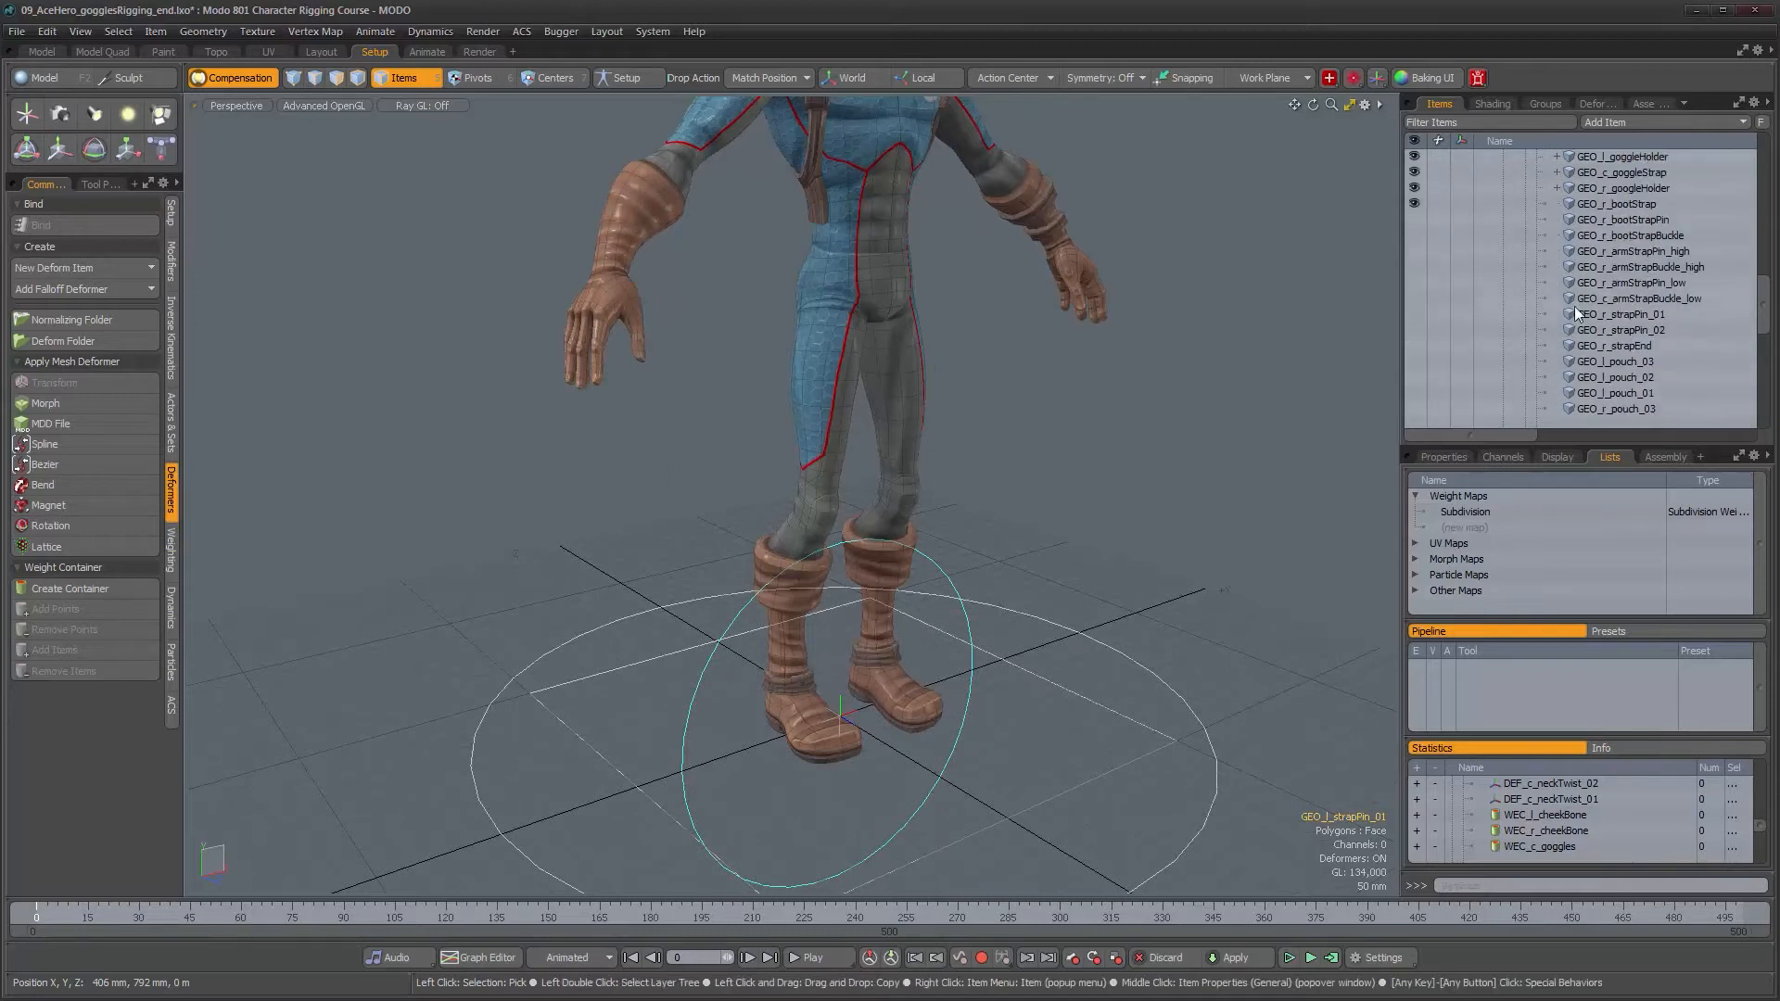
scroll(1600, 364, "down", 3)
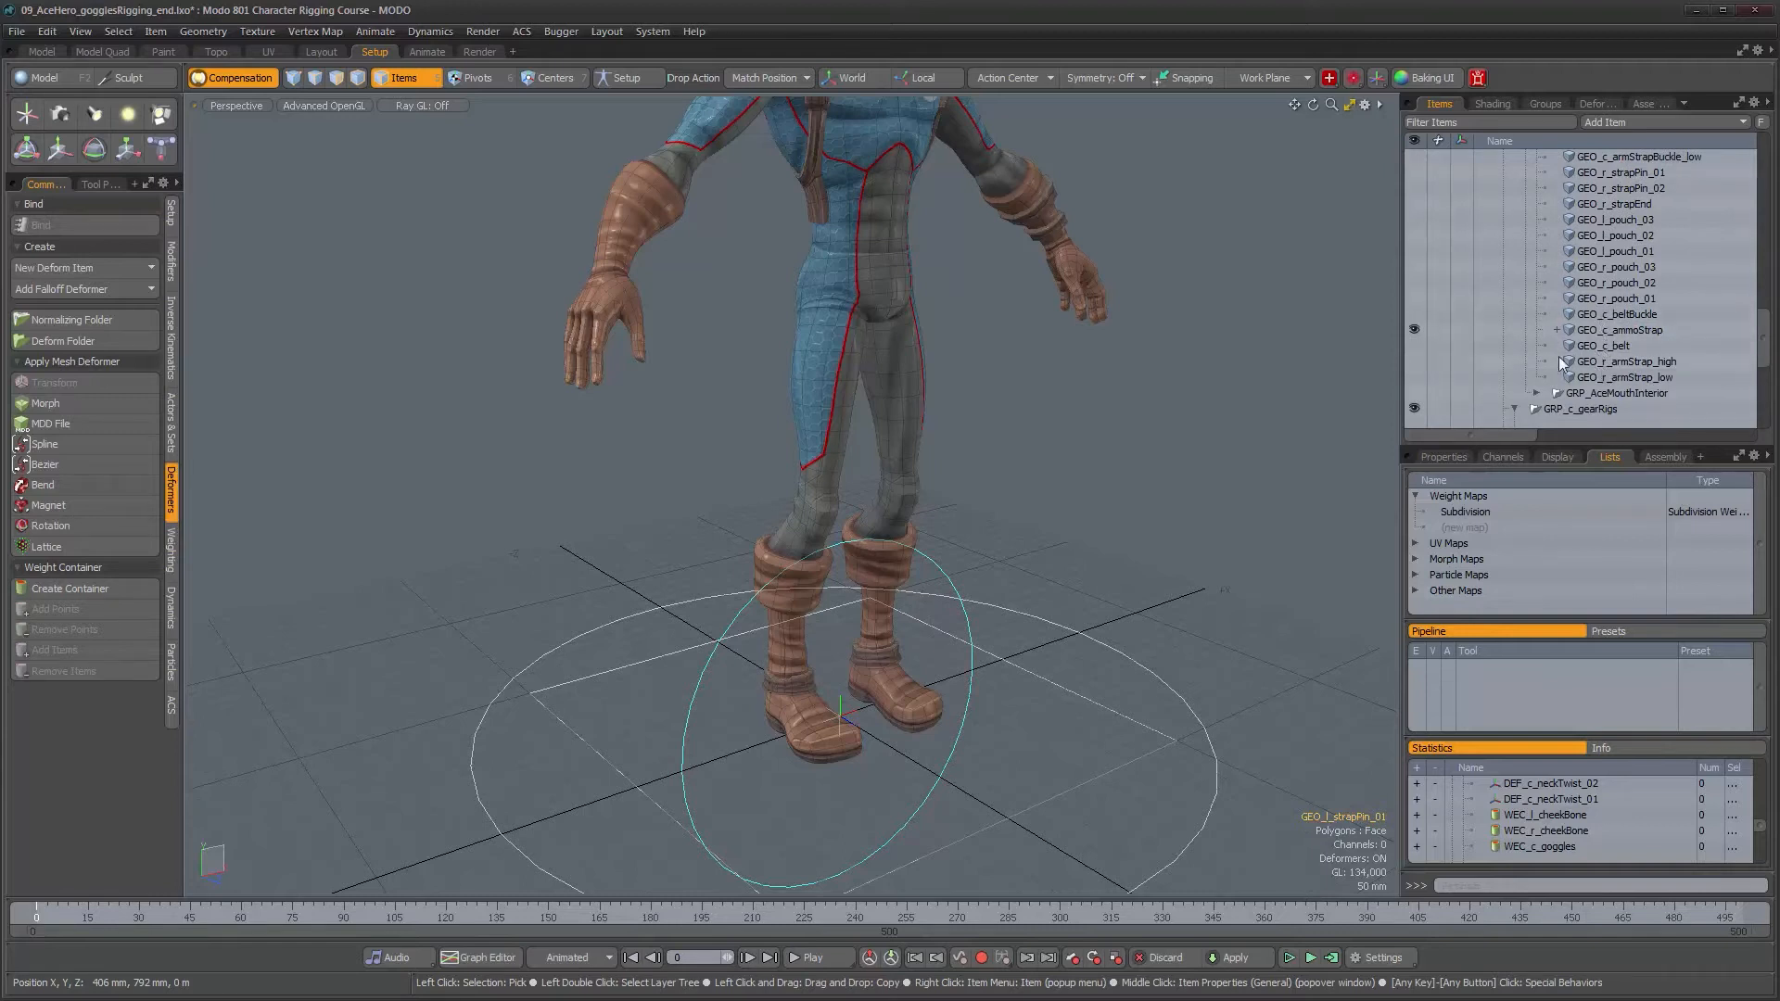
left_click(1415, 377)
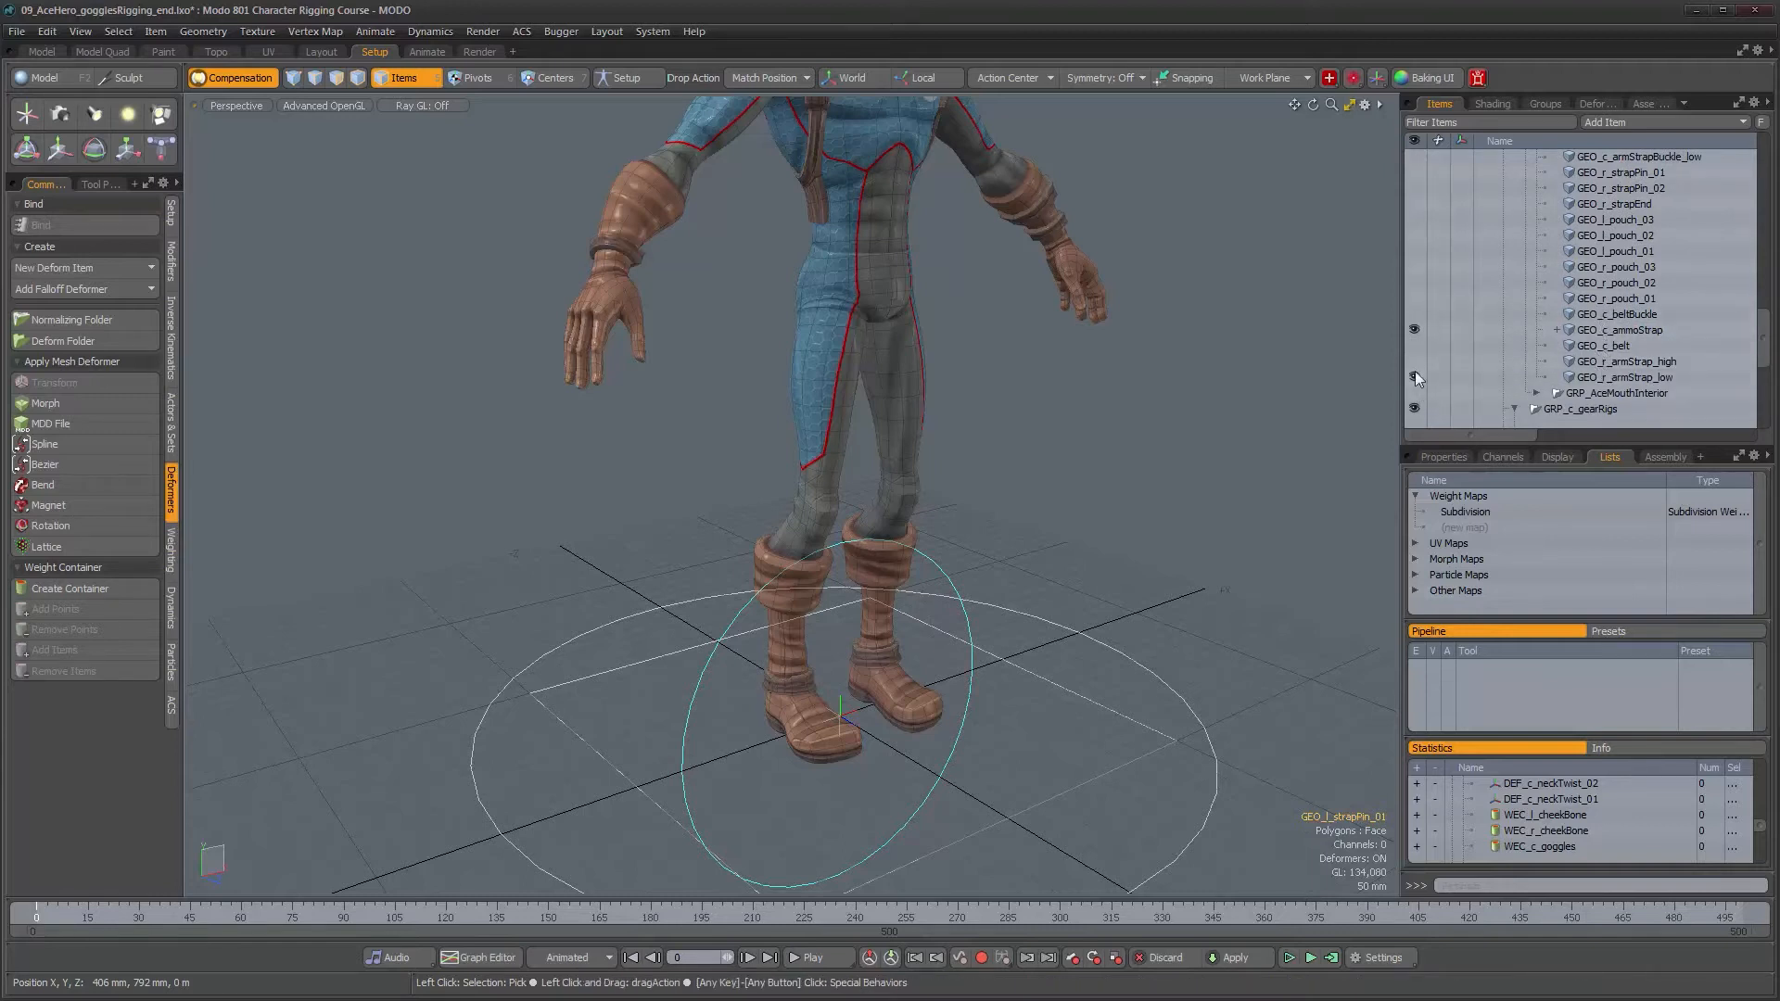
left_click(1415, 363)
scroll(972, 342, "down", 2)
- Examine the boot straps around both ankles of the character
left_click_drag(972, 342, 721, 341, "alt")
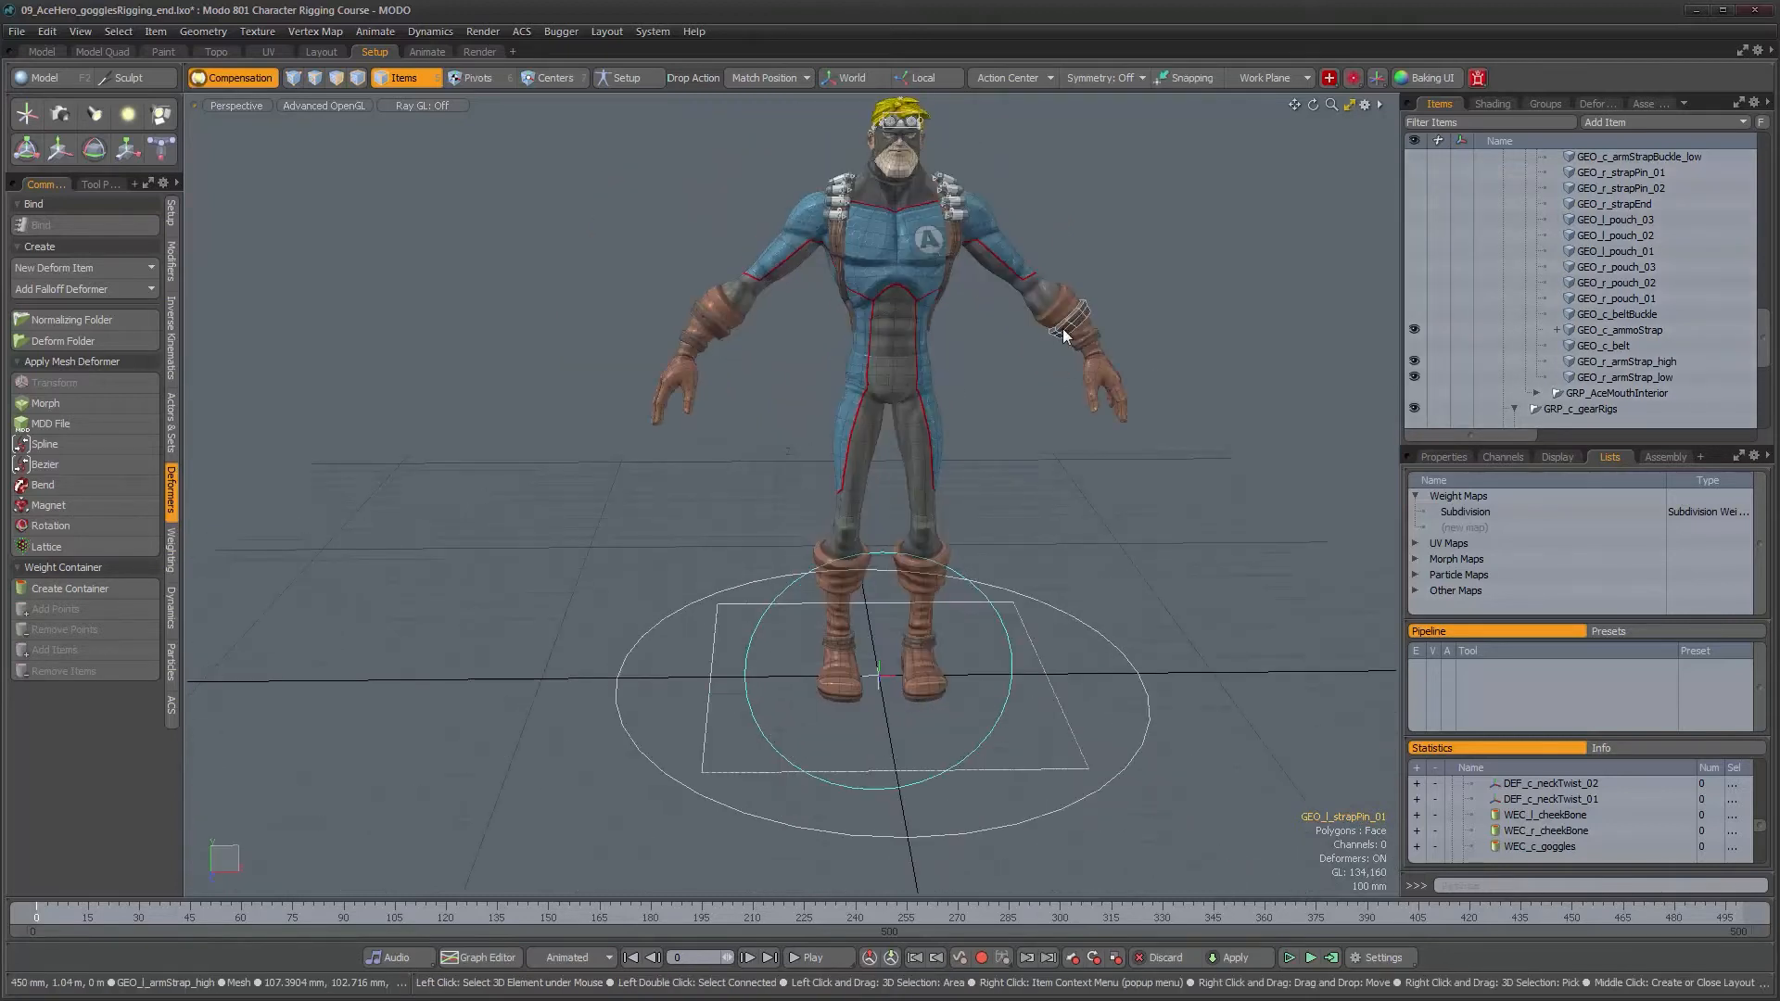
left_click_drag(1044, 403, 964, 230, "alt+shift")
right_click_drag(906, 485, 964, 483, "alt")
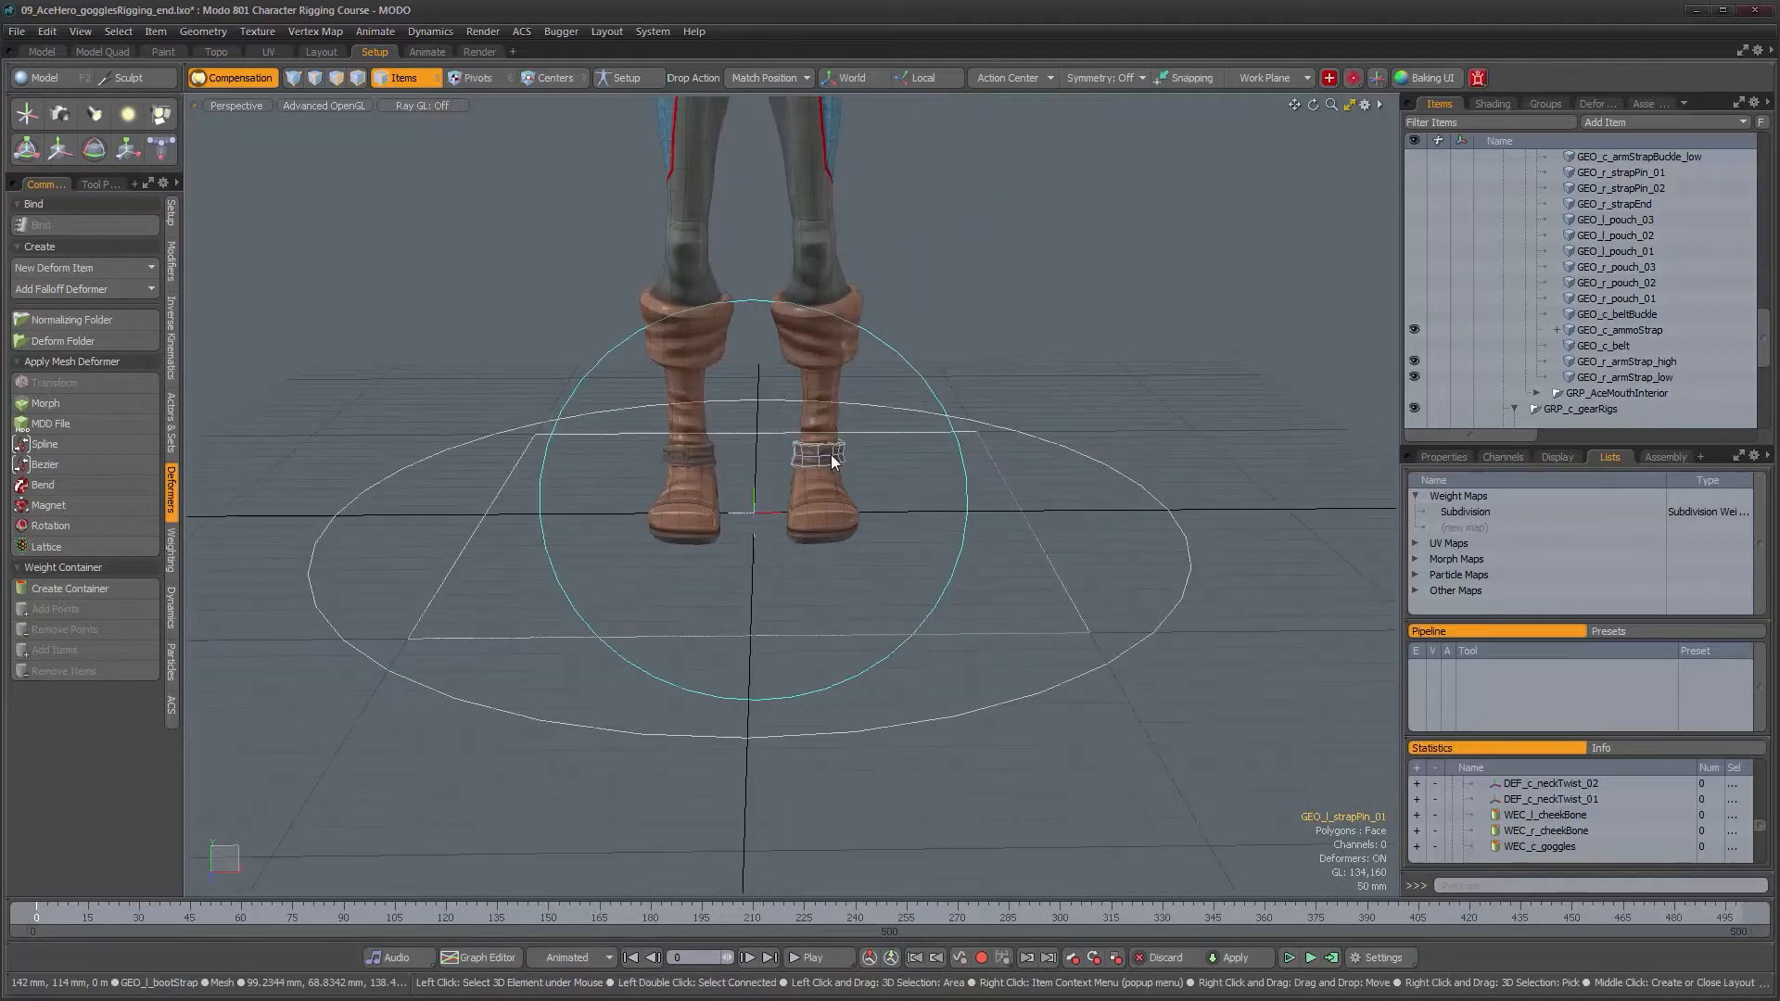
left_click_drag(749, 486, 815, 490, "alt")
middle_click_drag(785, 343, 847, 593, "alt")
right_click_drag(900, 469, 838, 476, "alt")
middle_click_drag(838, 417, 843, 556, "alt")
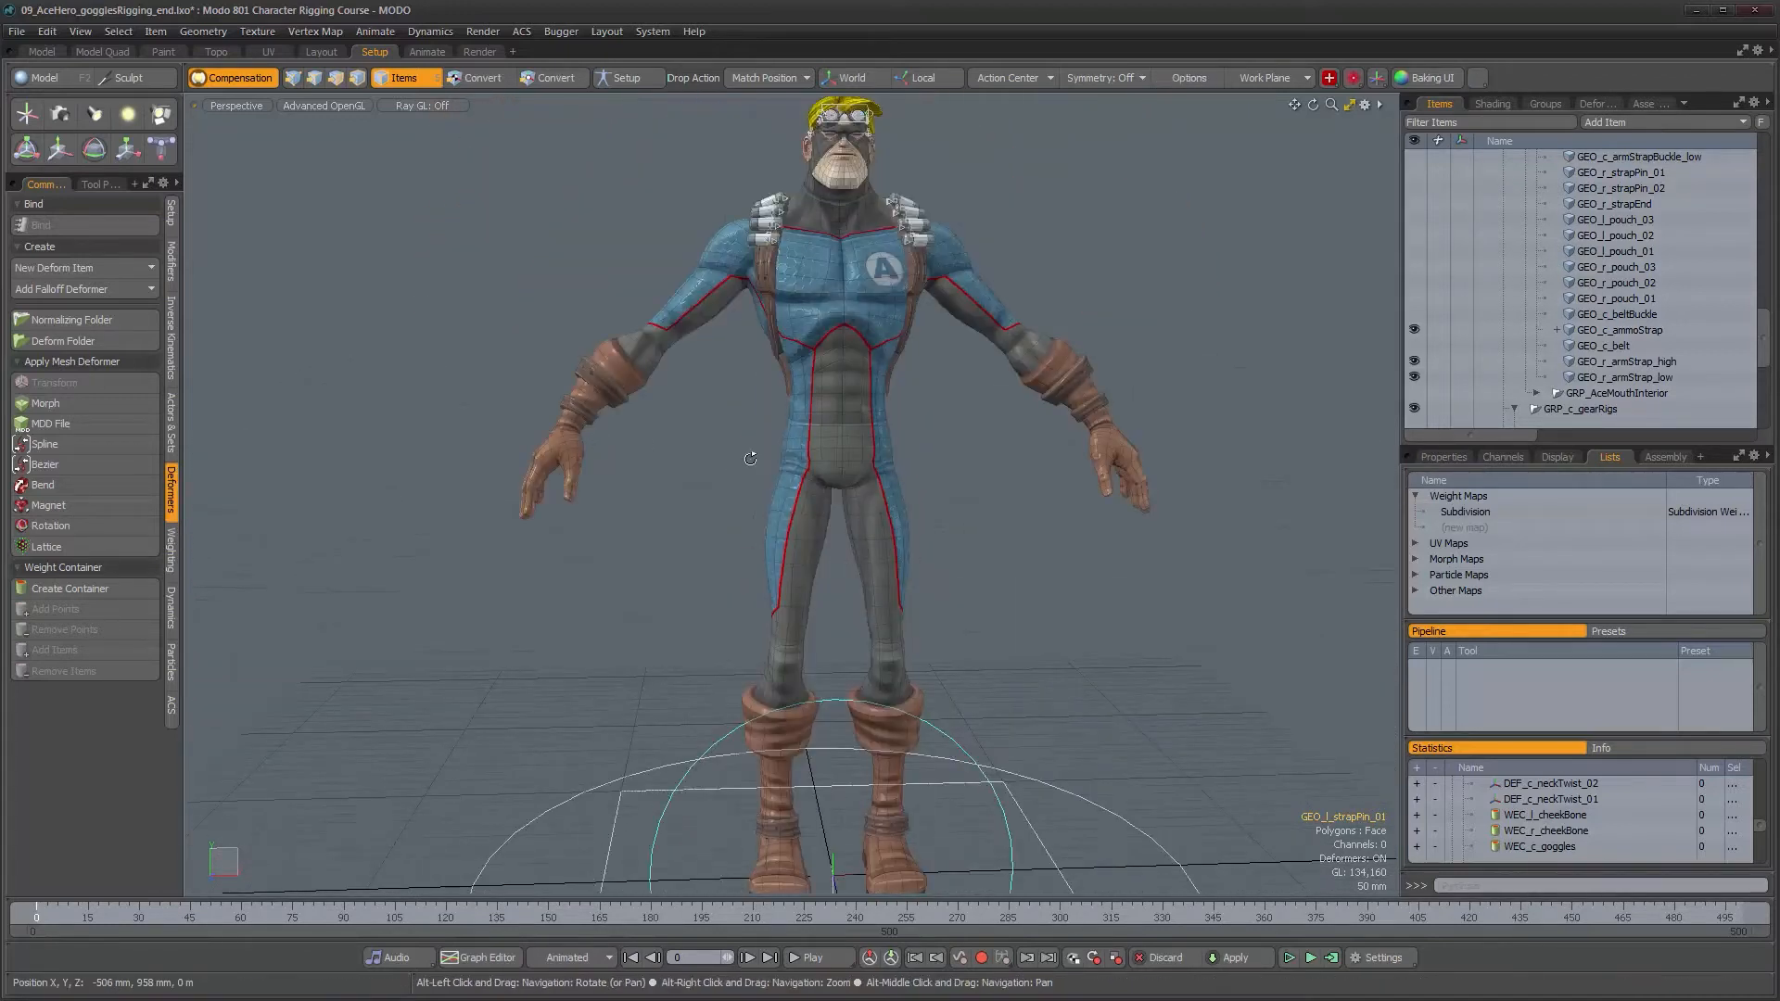
- Examine how the two straps sit on the right forearm from several angles
left_click_drag(842, 556, 779, 529, "alt")
right_click_drag(779, 529, 695, 477, "alt")
left_click_drag(698, 481, 591, 513, "alt")
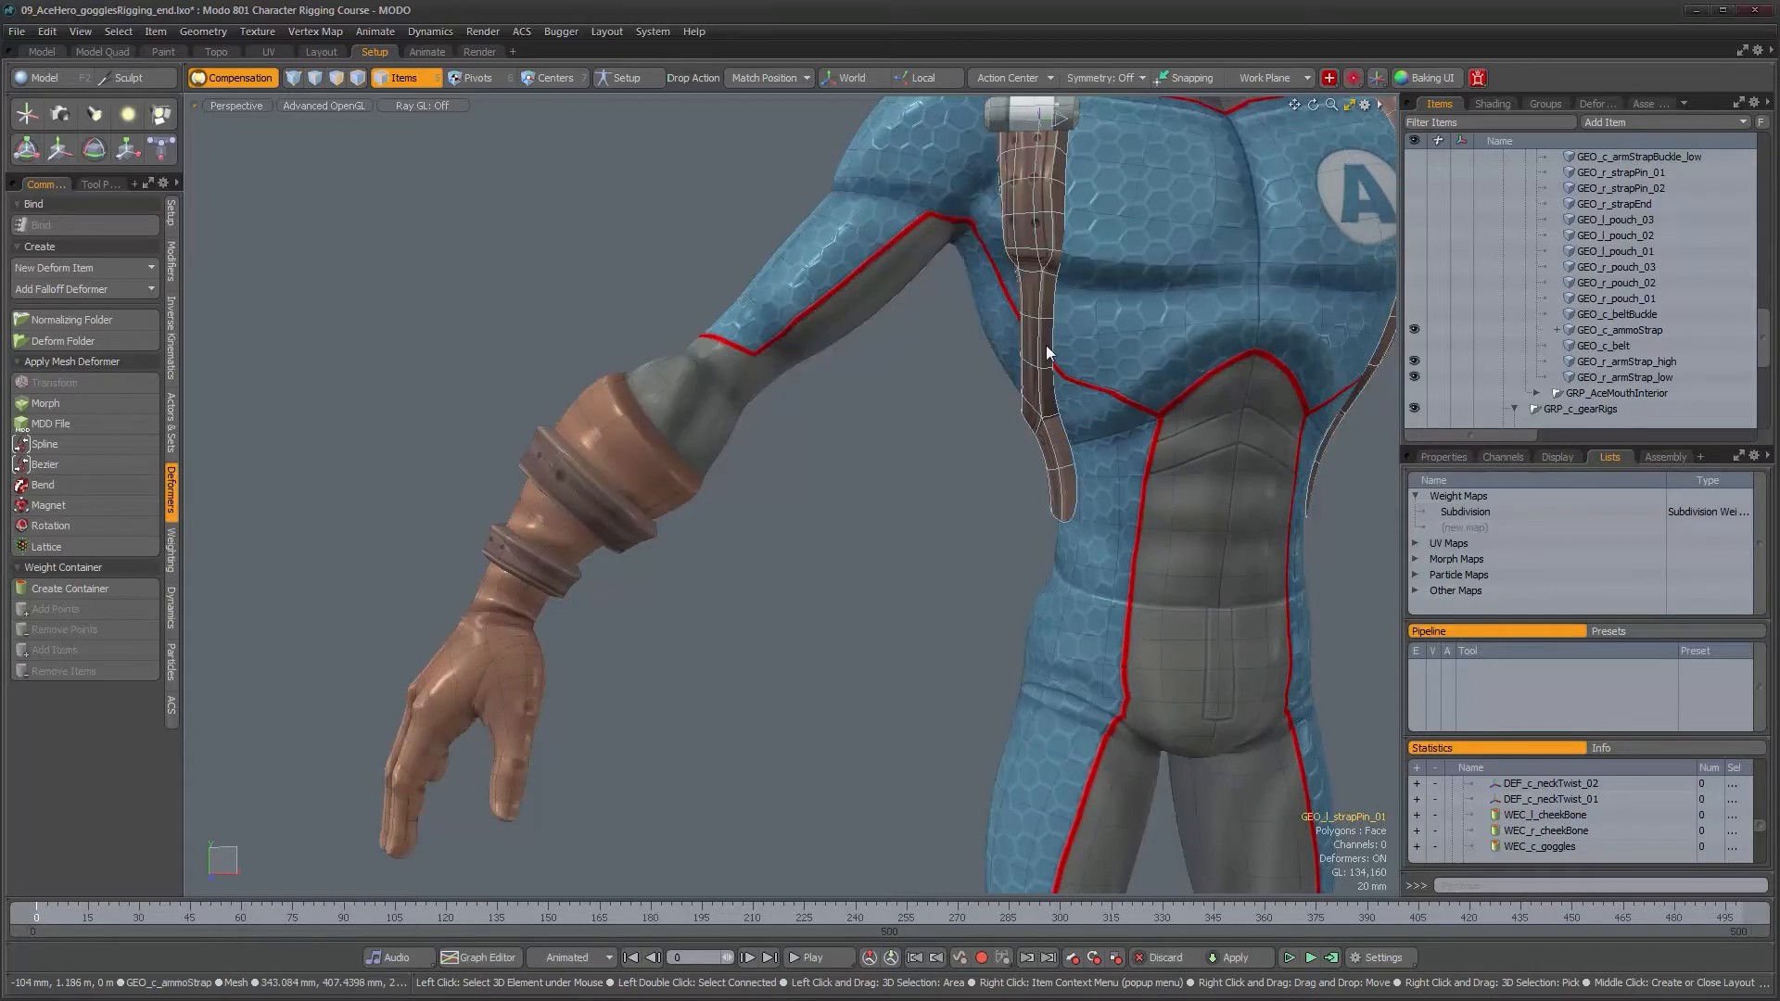
scroll(970, 358, "down", 5)
left_click_drag(971, 358, 632, 538, "alt")
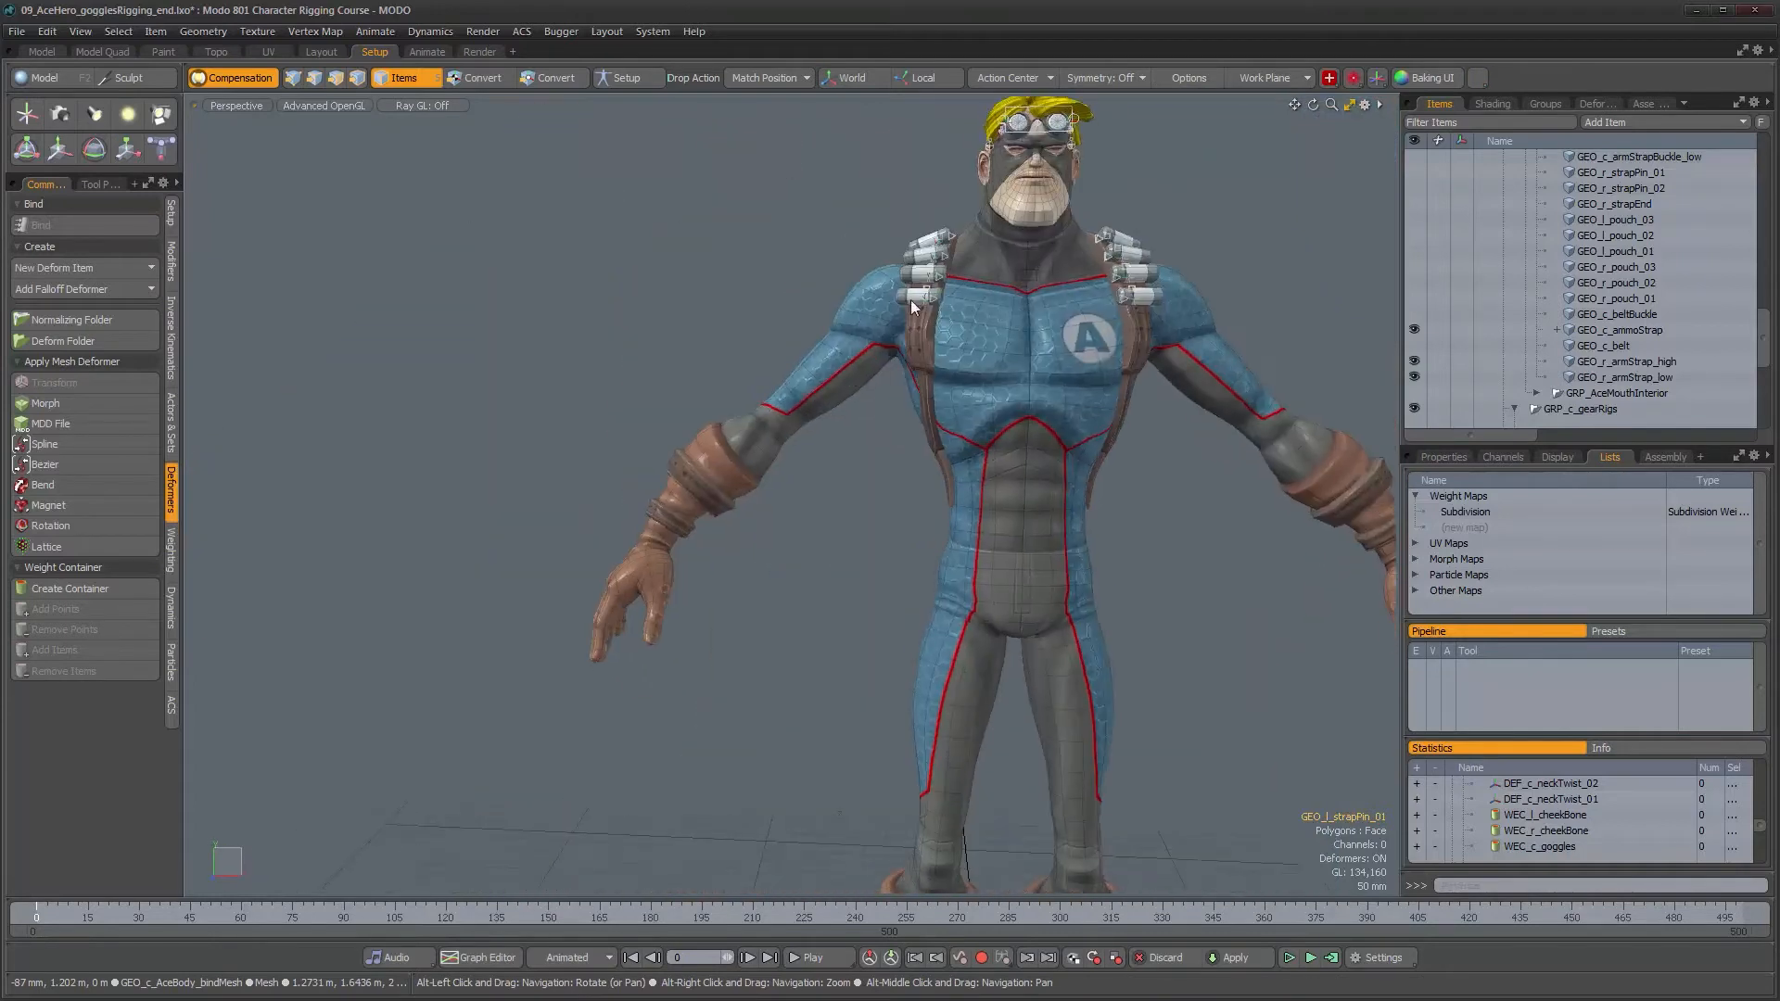
scroll(632, 538, "up", 3)
right_click_drag(633, 538, 681, 526, "alt")
left_click_drag(814, 505, 781, 576, "alt")
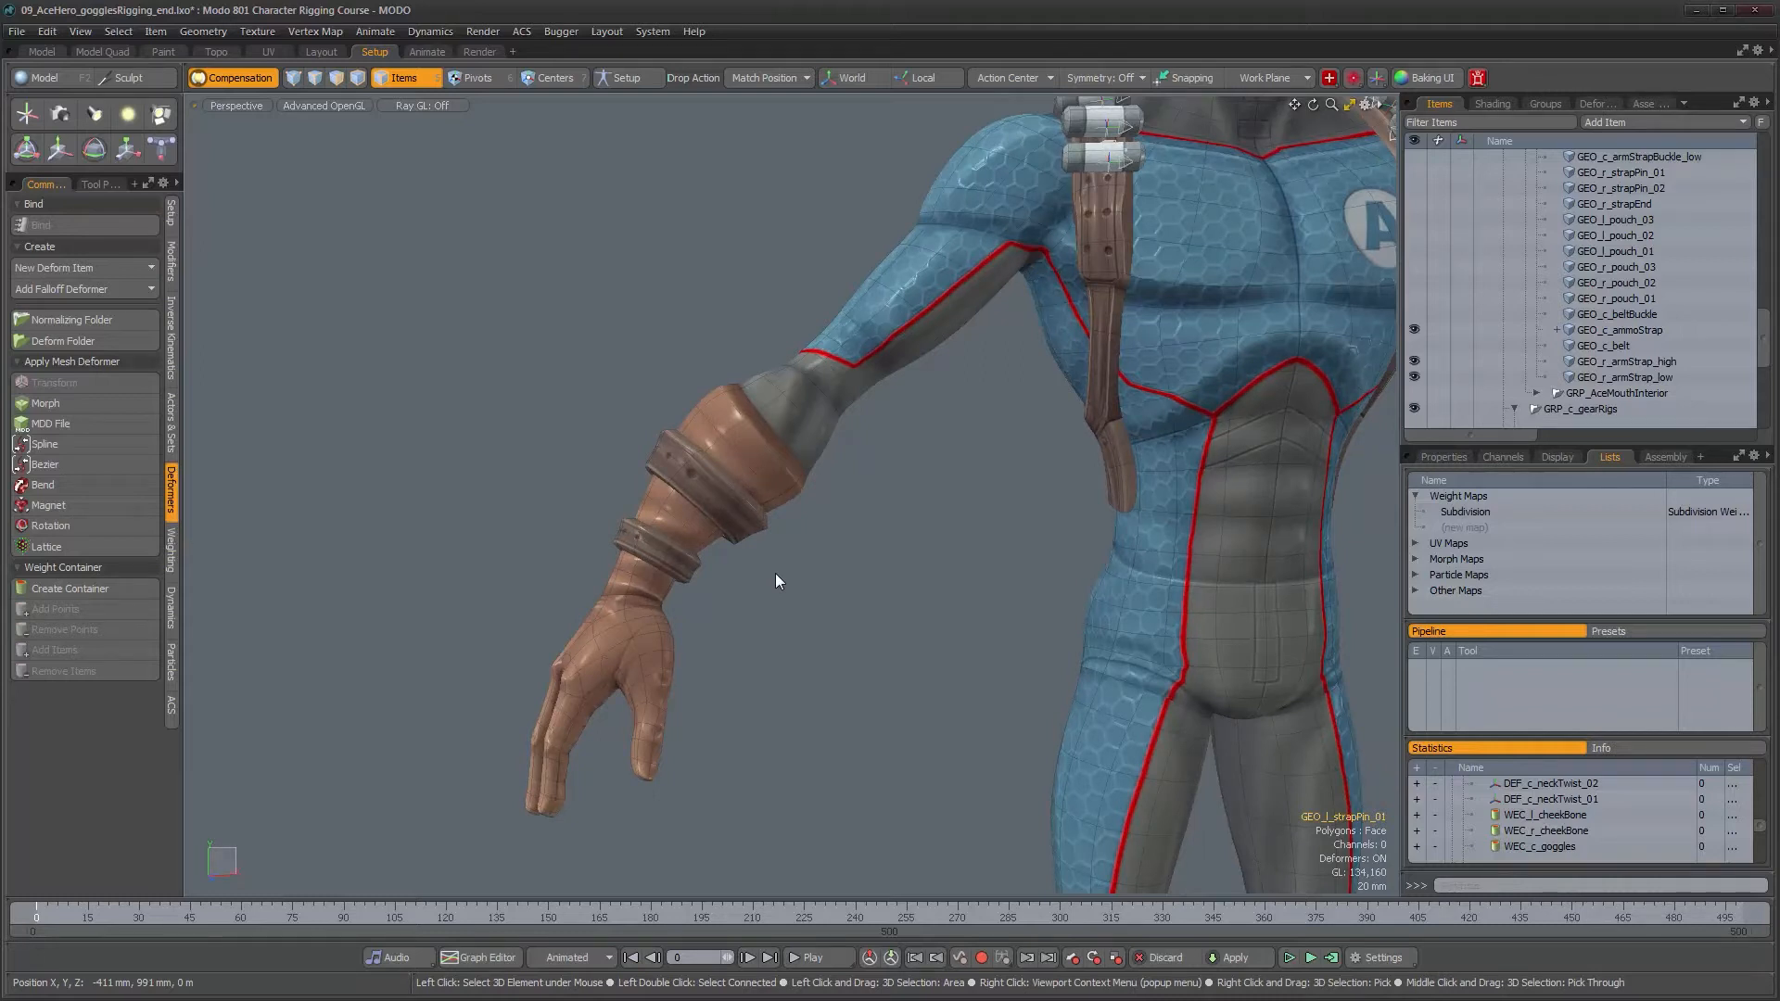
left_click_drag(826, 520, 791, 470, "alt")
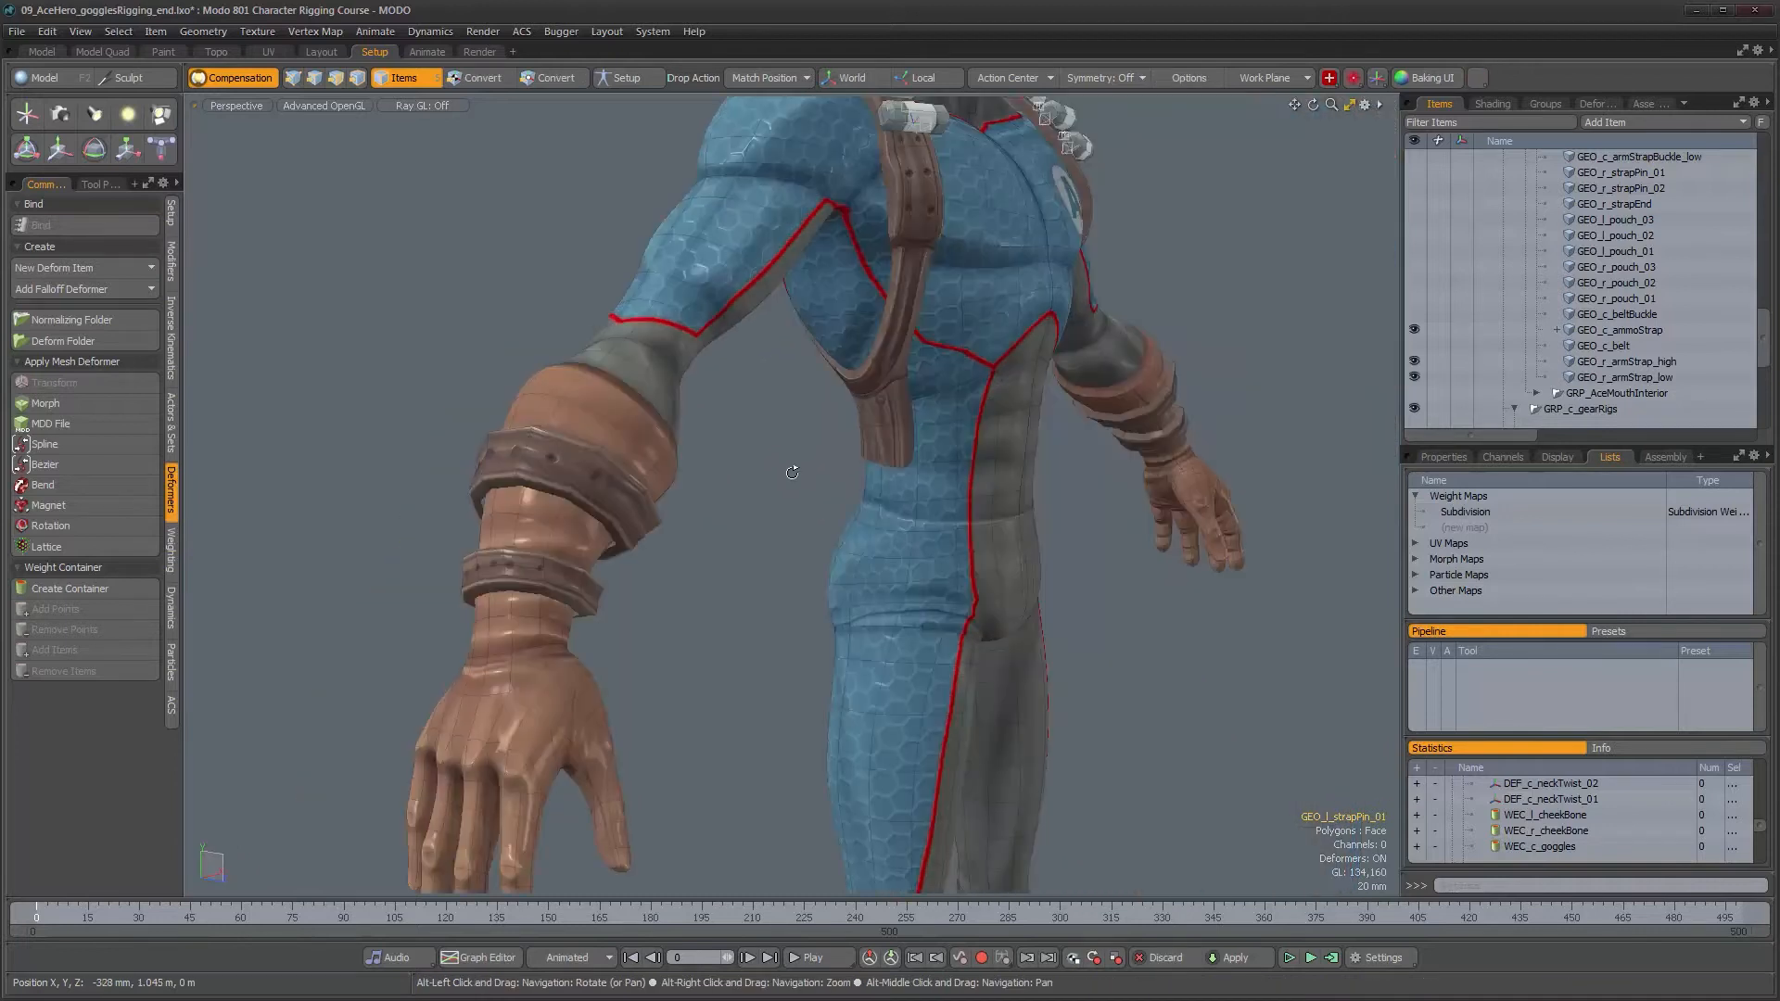
- Select the GEO_r_armStrap_high mesh with the item properties displayed
left_click(1444, 458)
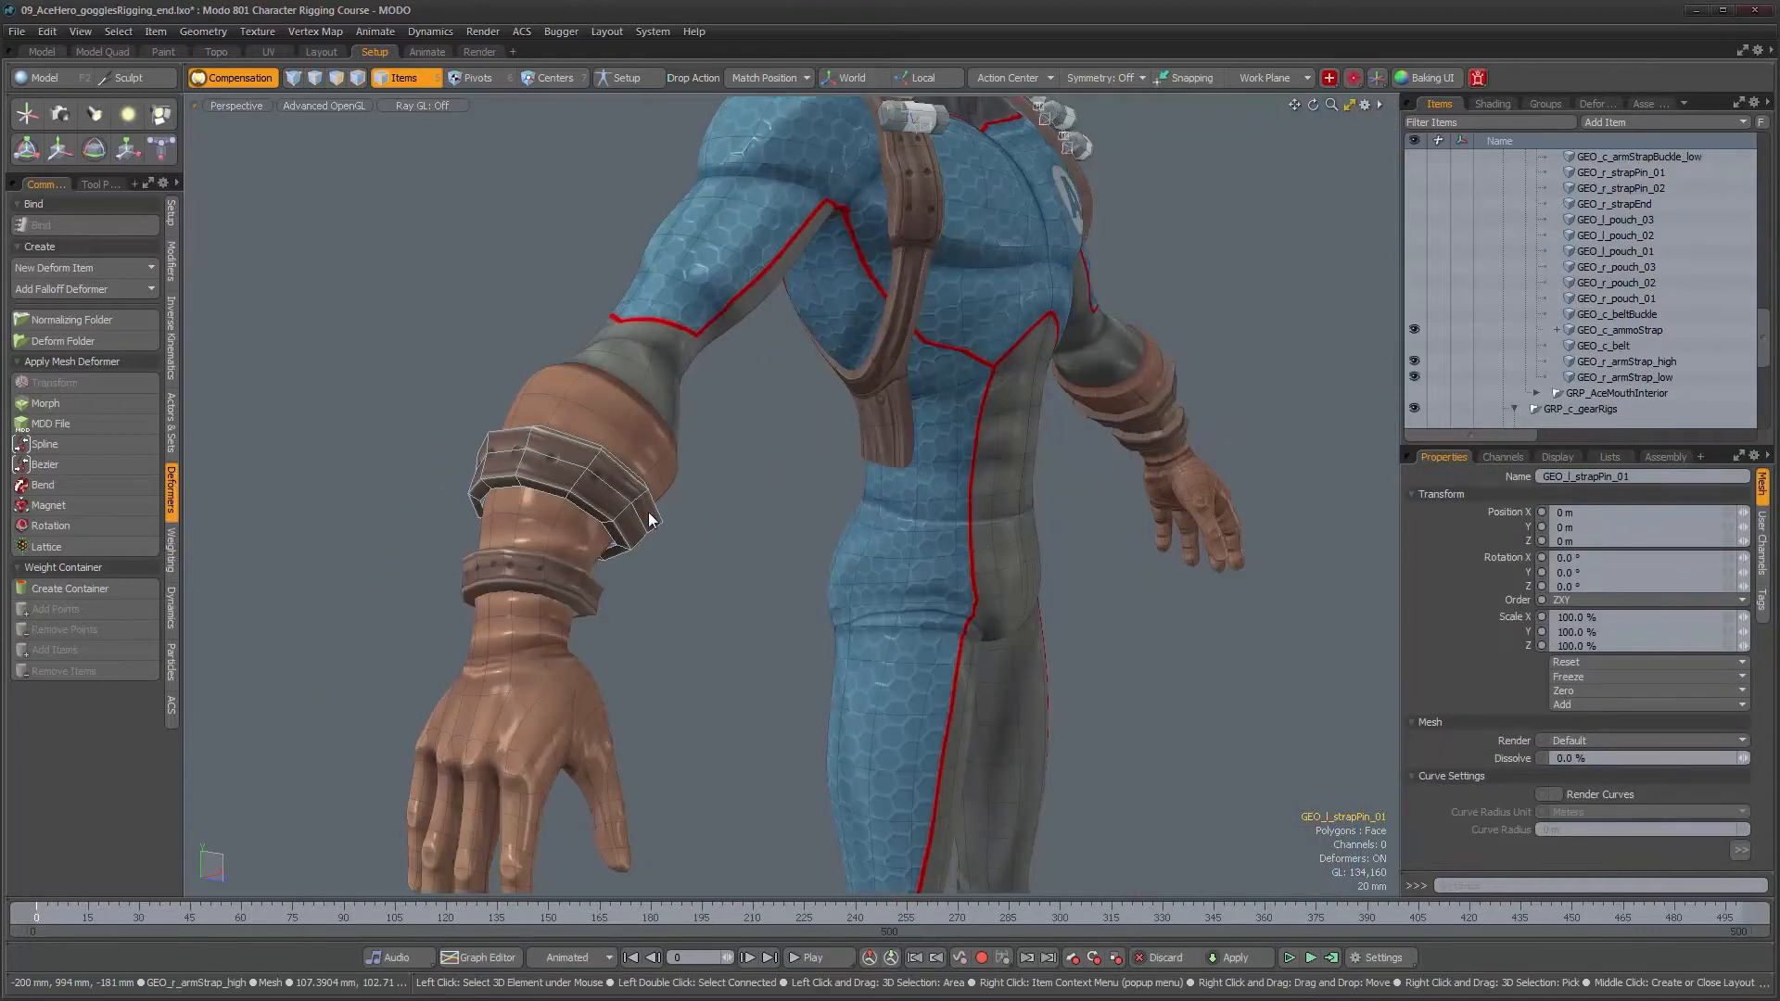
left_click_drag(697, 554, 775, 534, "alt")
- Make the GRP_deformSkeleton group visible and expand it to its root joint
scroll(1621, 375, "down", 4)
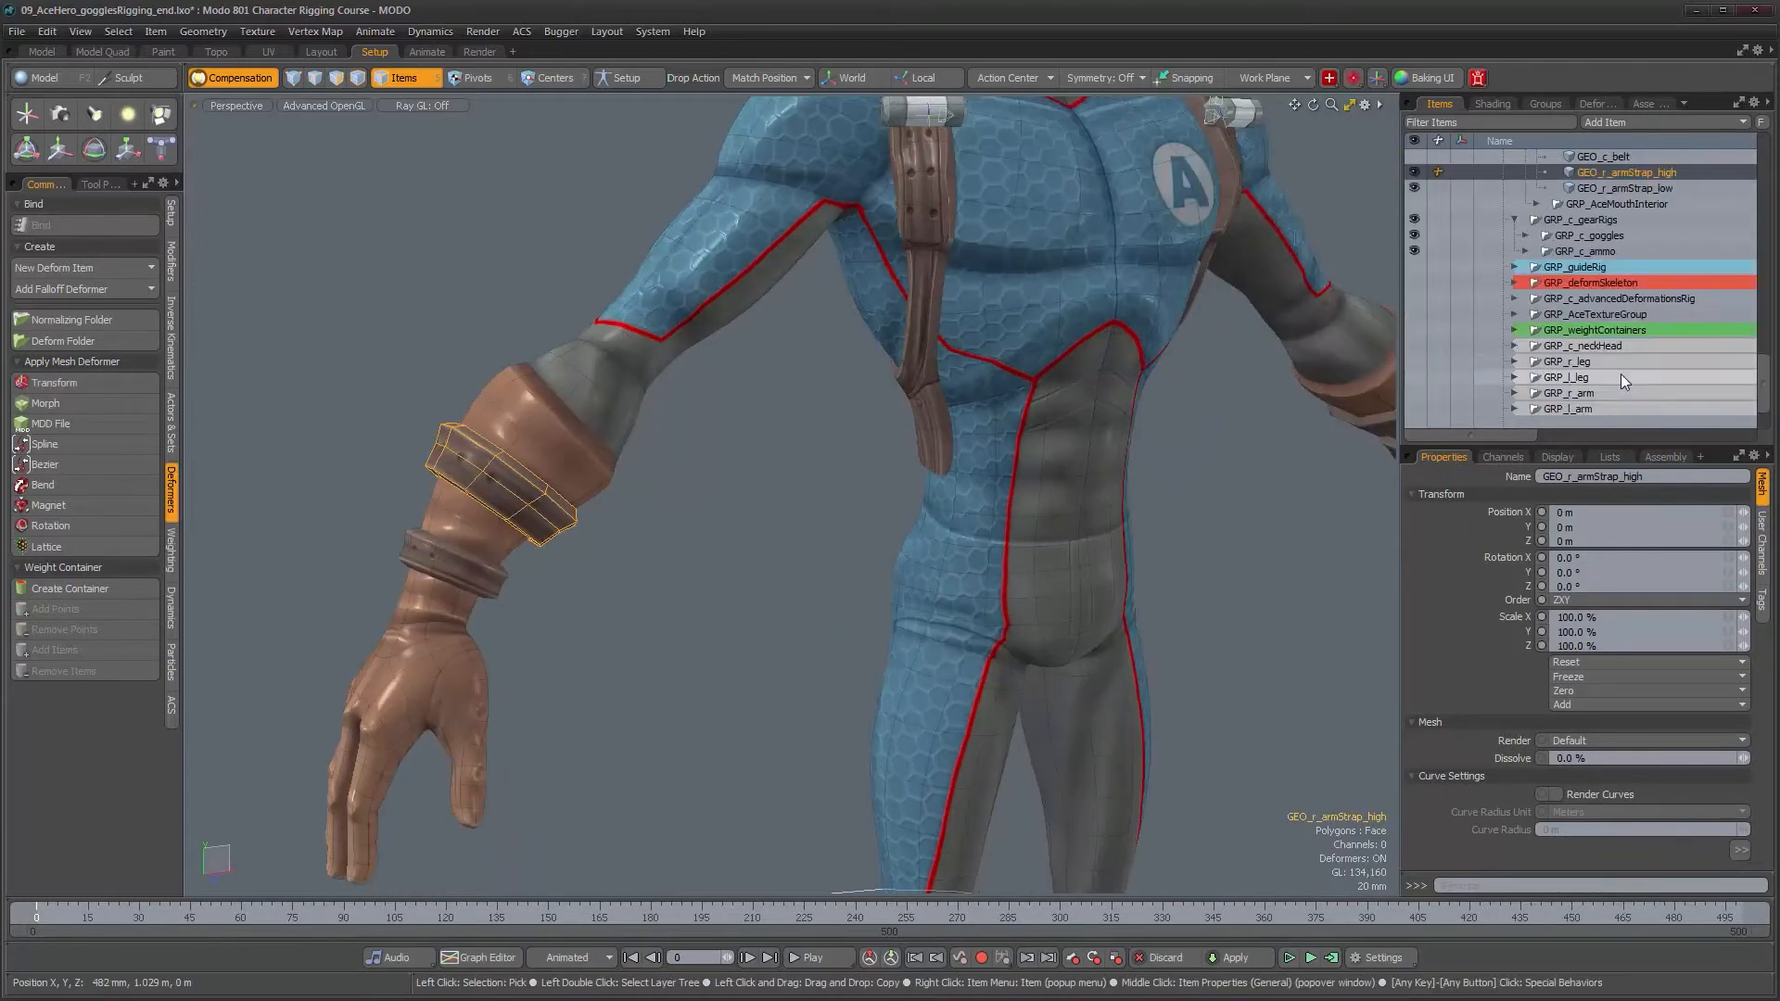
left_click(1414, 281)
left_click_drag(709, 576, 737, 515, "alt")
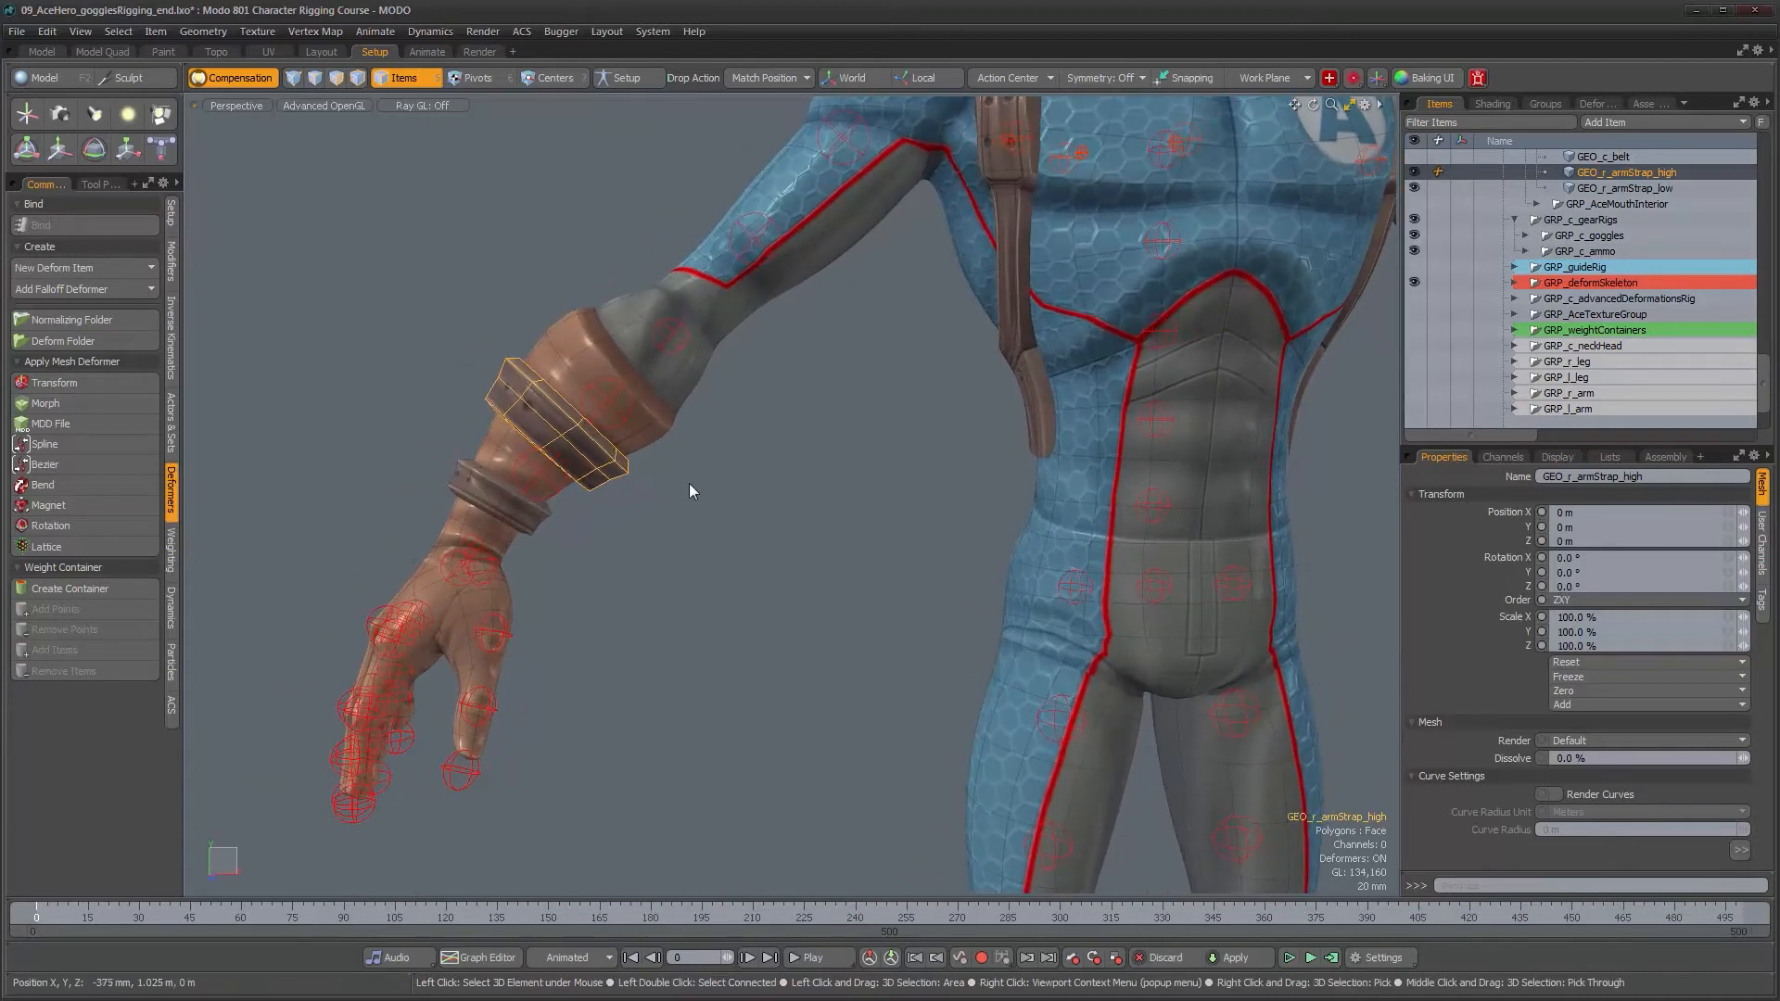
right_click_drag(718, 486, 647, 439, "alt")
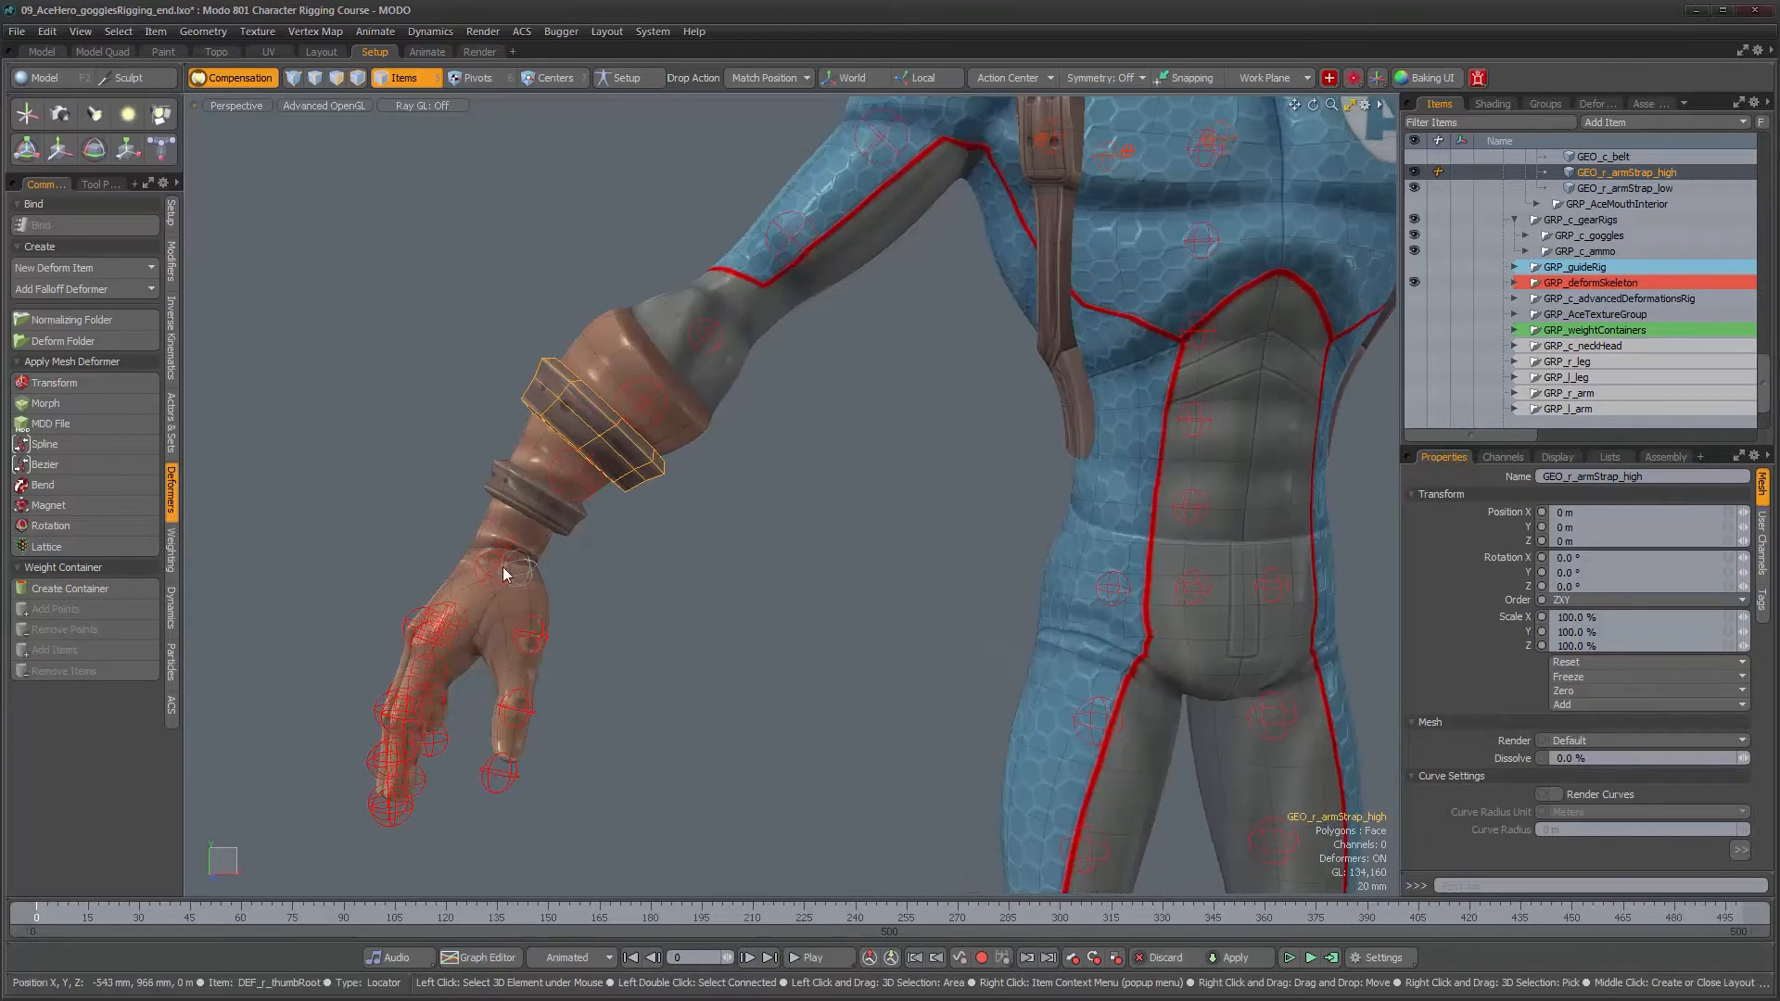
left_click_drag(769, 480, 807, 467, "alt")
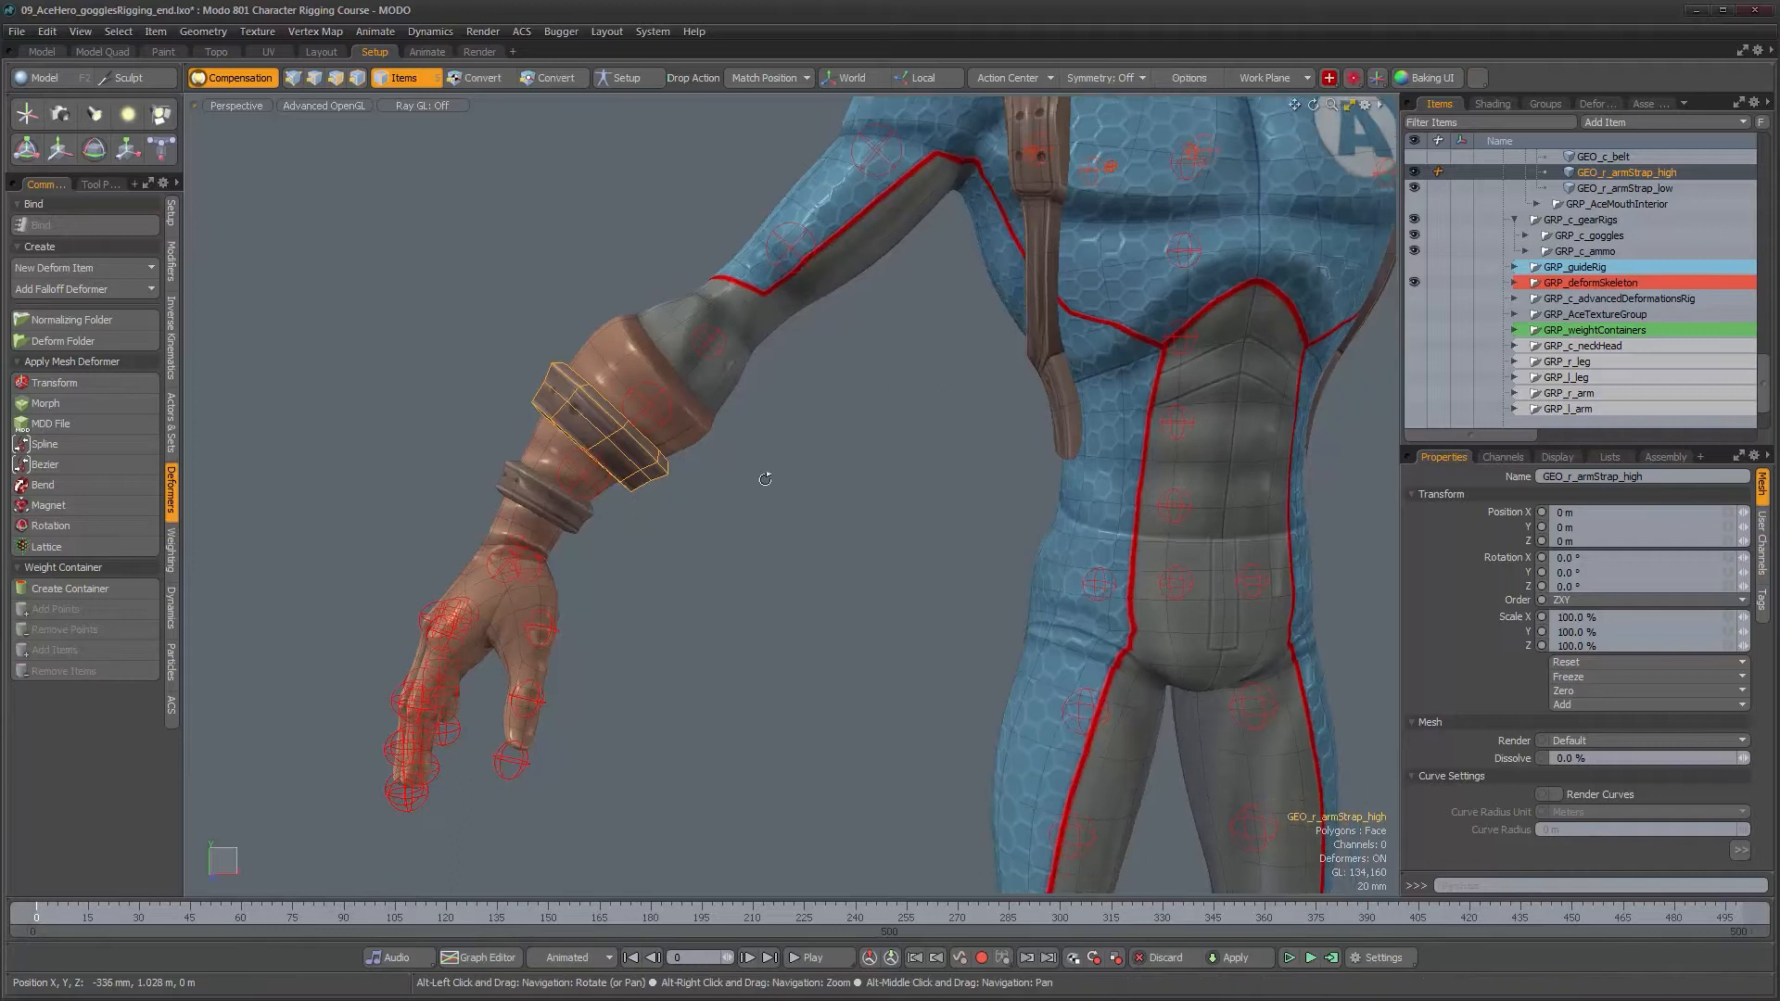
left_click(1514, 284)
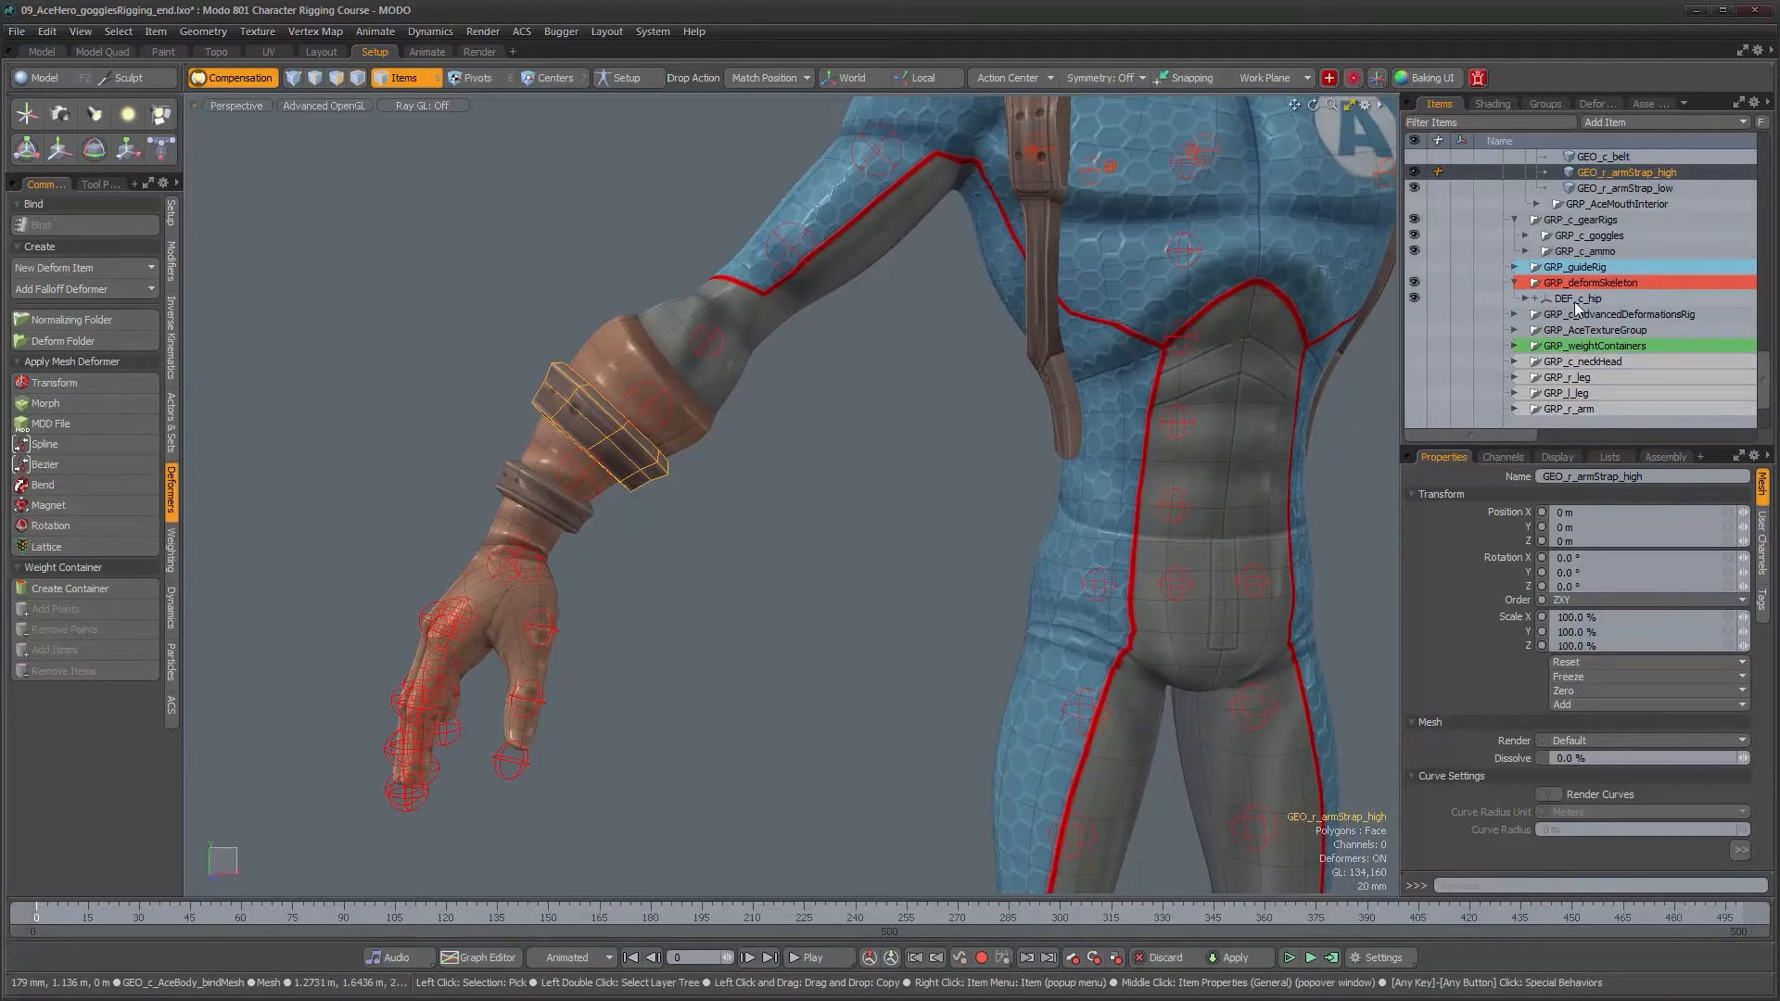
left_click_drag(1247, 306, 1201, 296, "alt")
right_click_drag(1200, 296, 1108, 267, "alt")
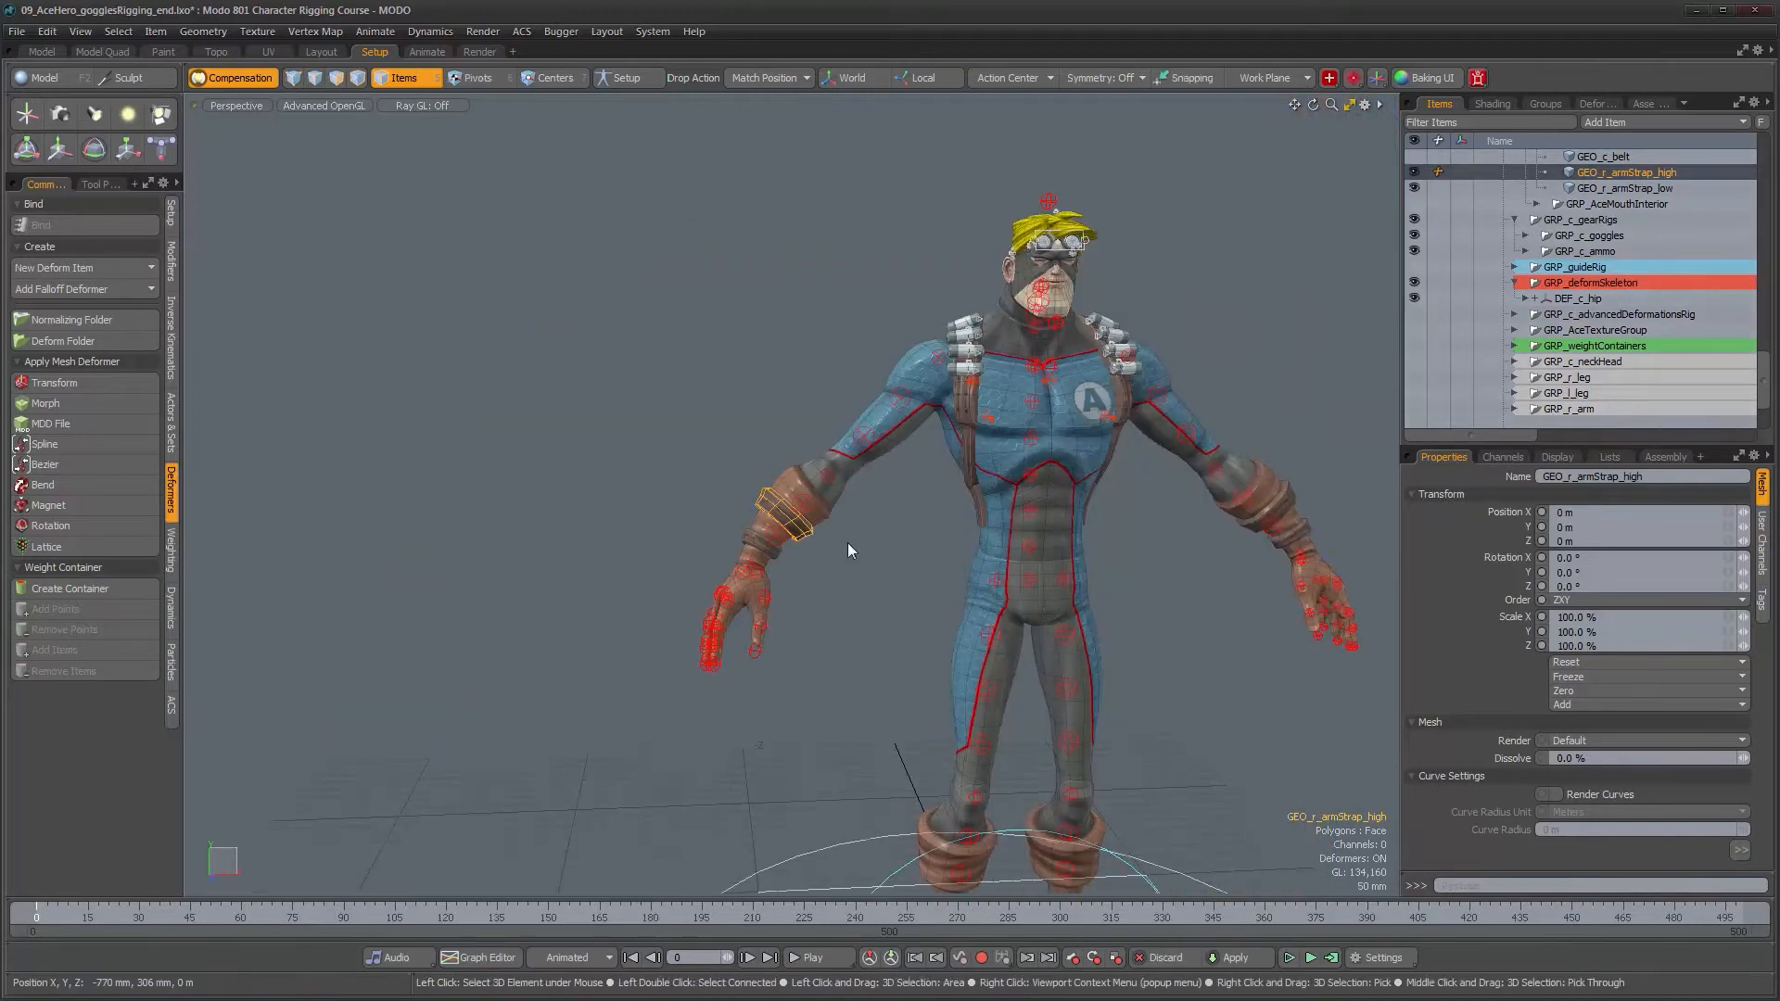
- Select the DEF_r_lowerArm joint at the right elbow to display its weighting on the body mesh
key("shift+a")
left_click_drag(958, 505, 868, 611, "alt")
right_click_drag(867, 611, 814, 607, "alt")
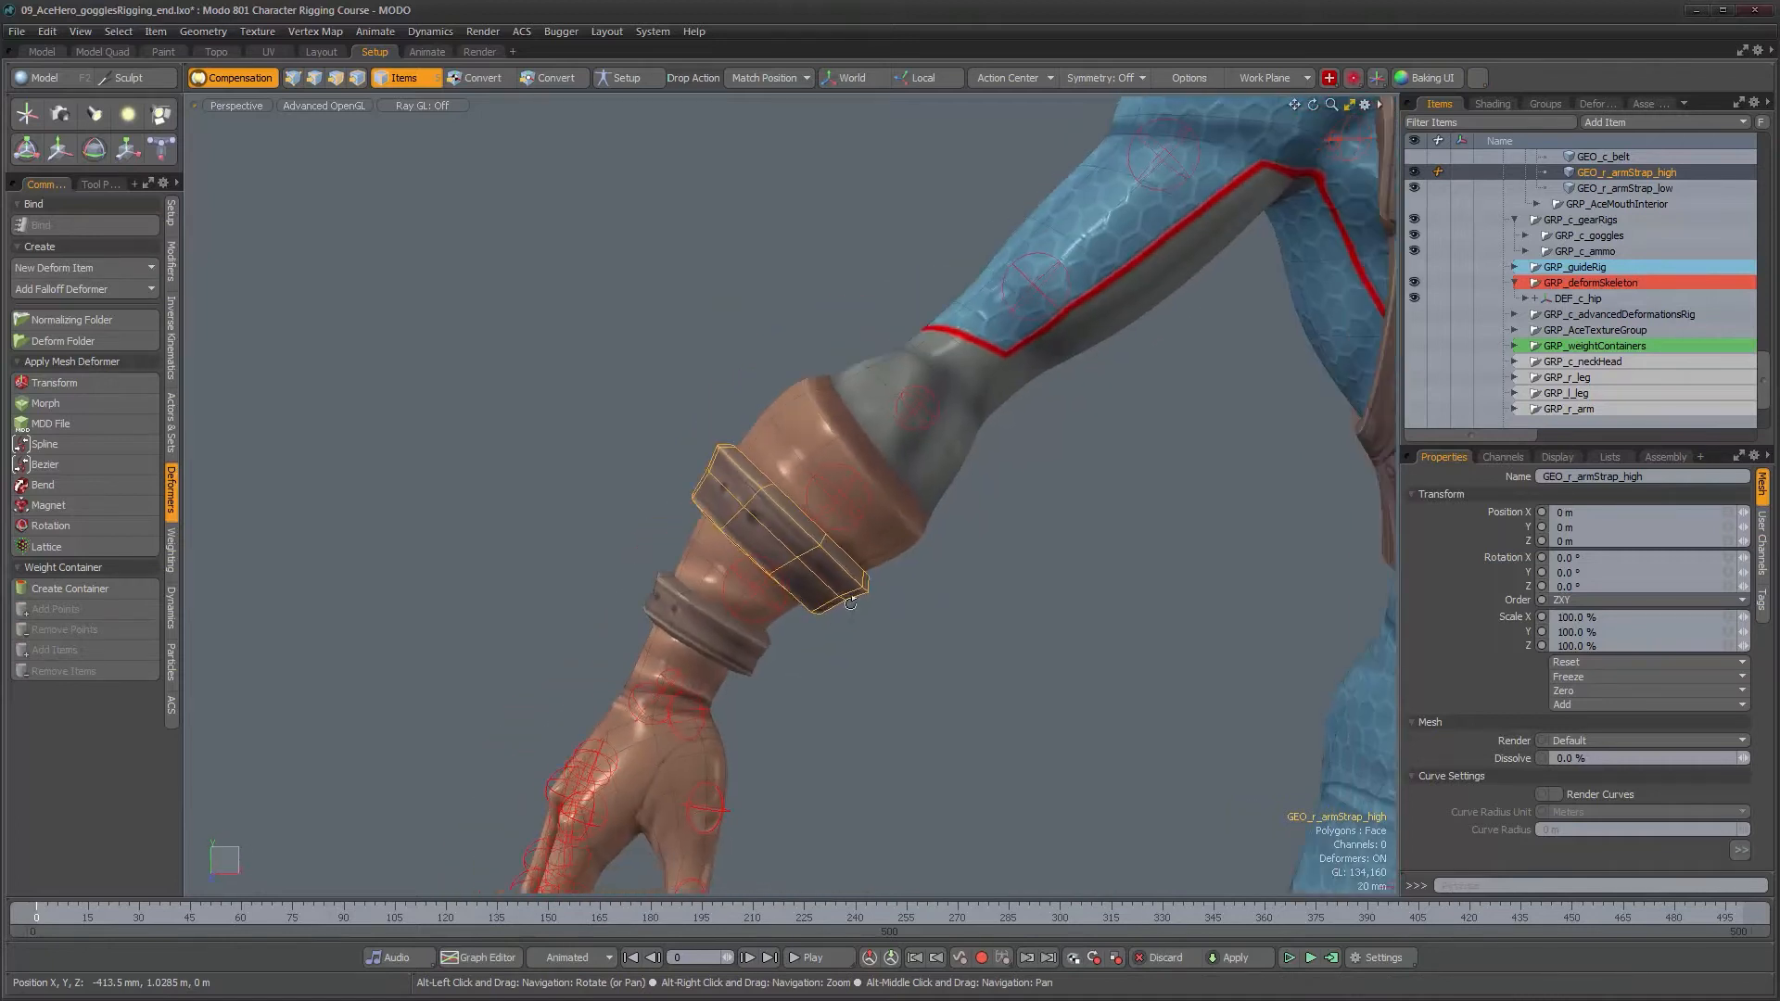
left_click_drag(1037, 561, 912, 548, "alt")
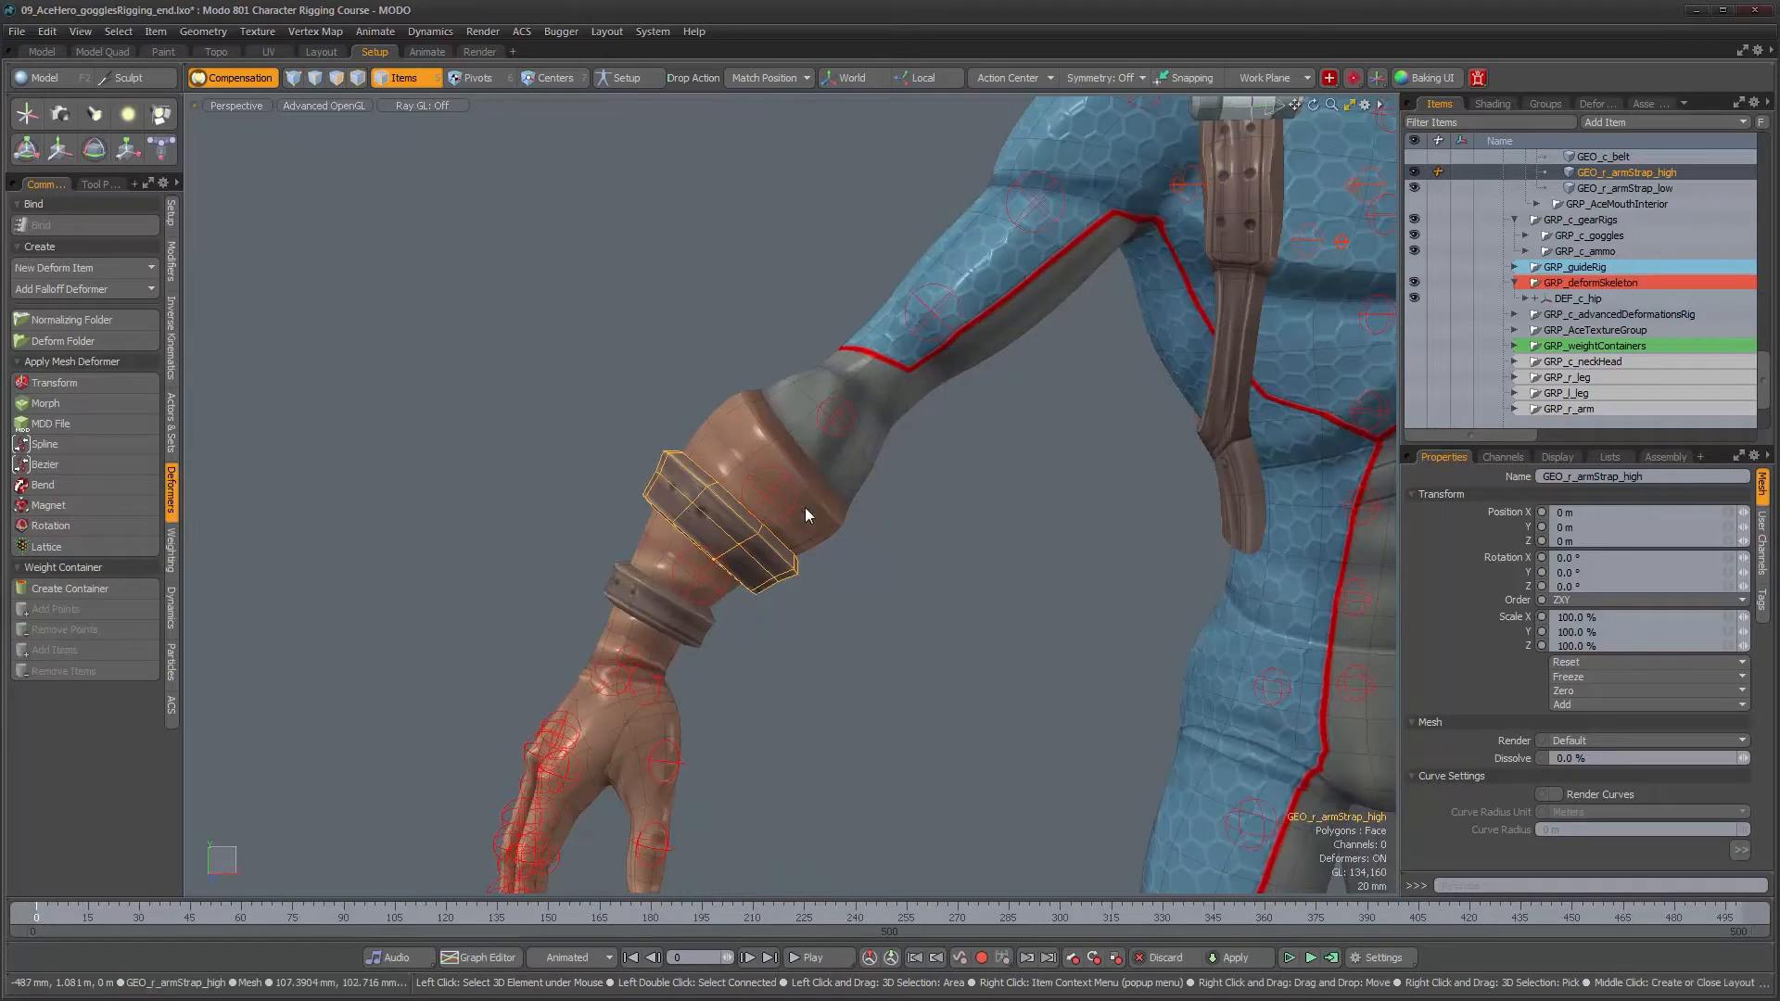
left_click_drag(804, 625, 845, 630, "alt")
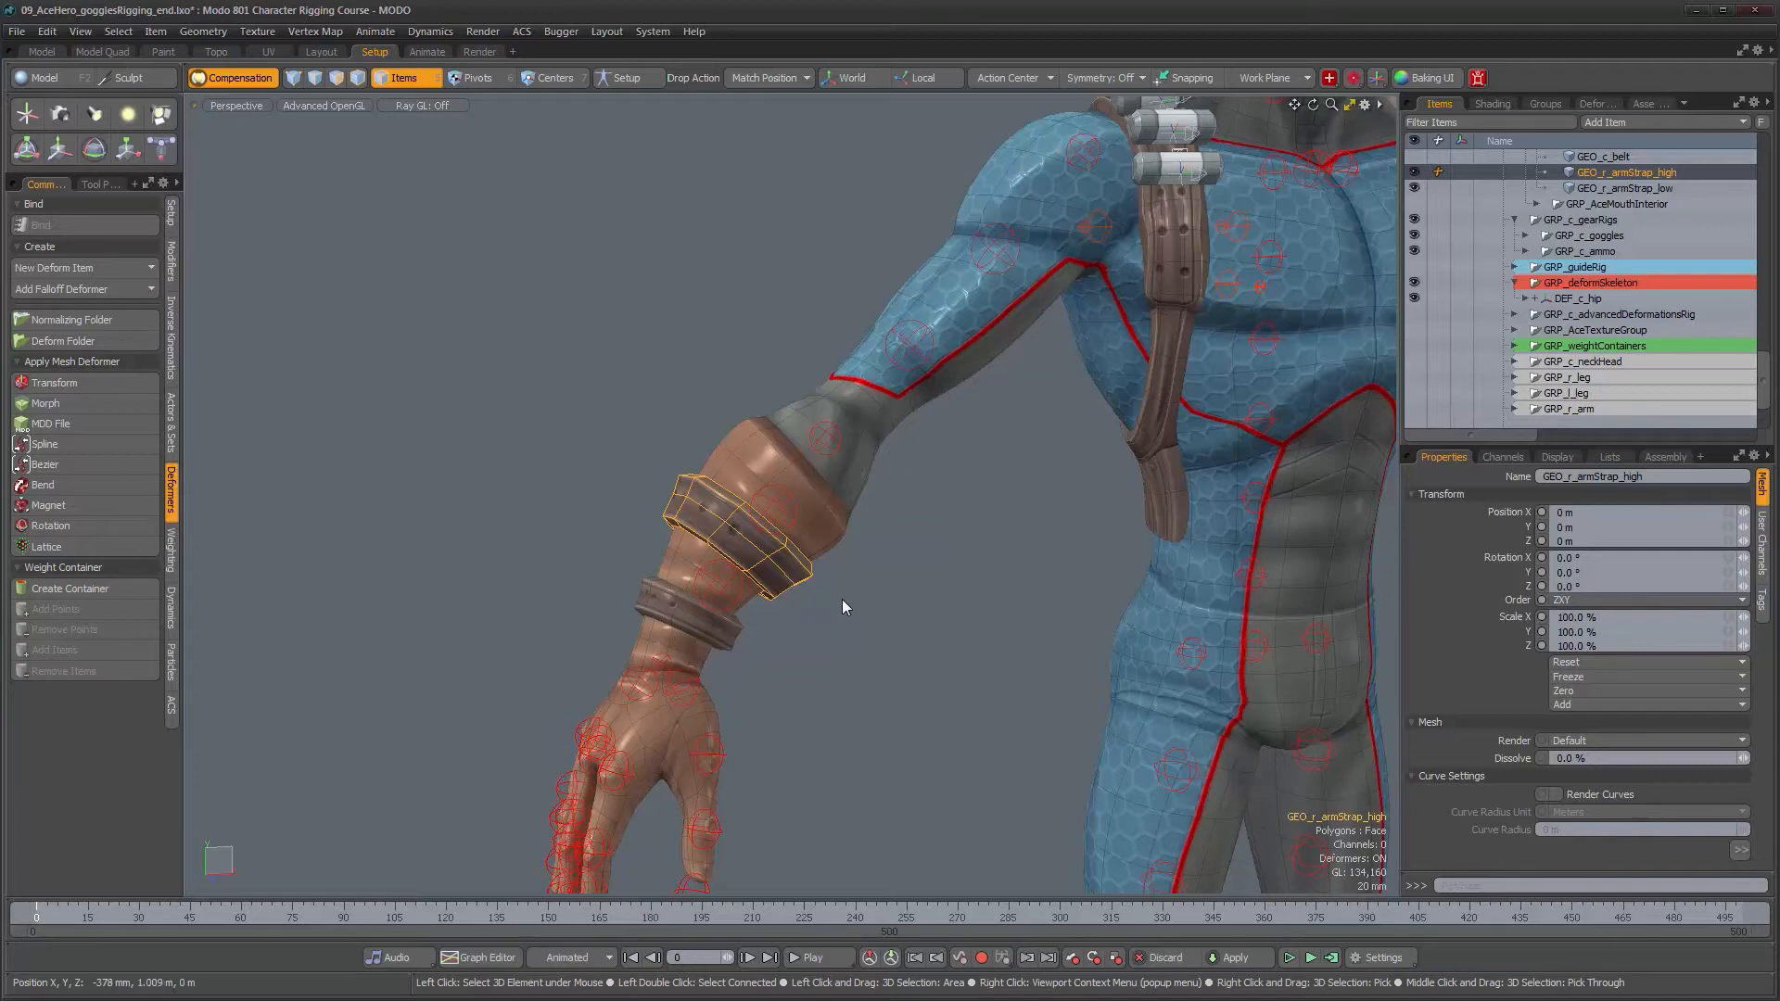
left_click_drag(857, 621, 848, 569, "alt")
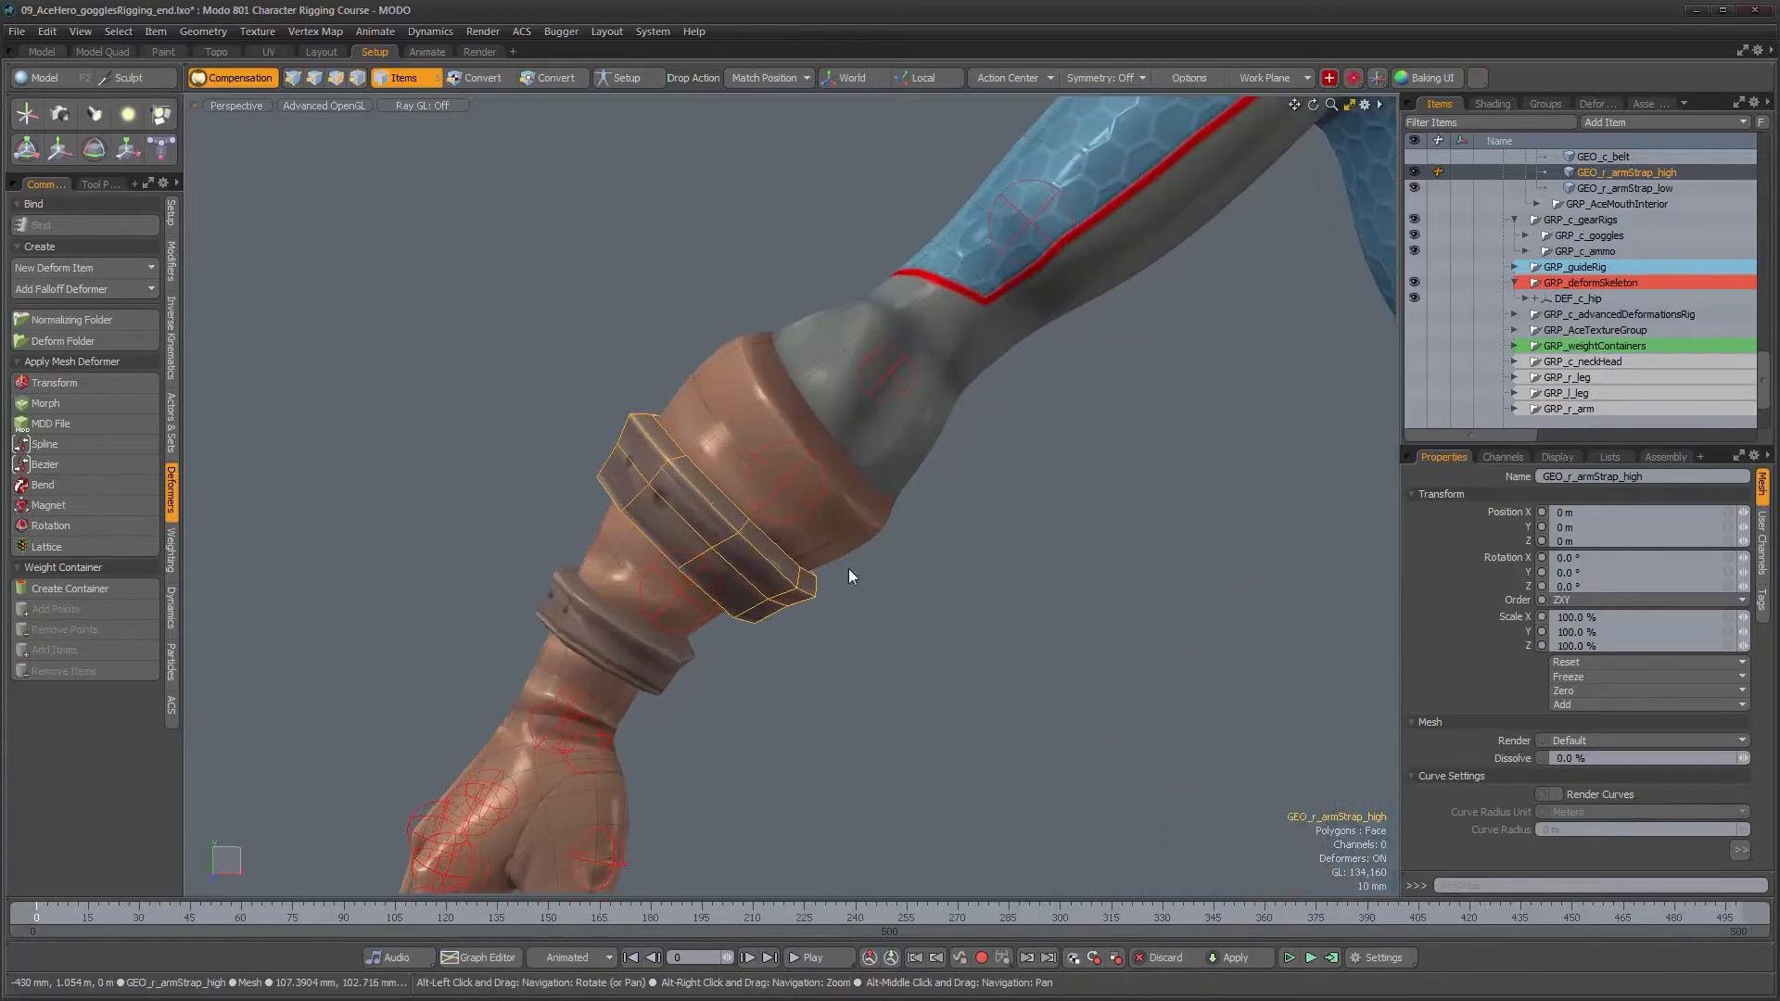
left_click(878, 516)
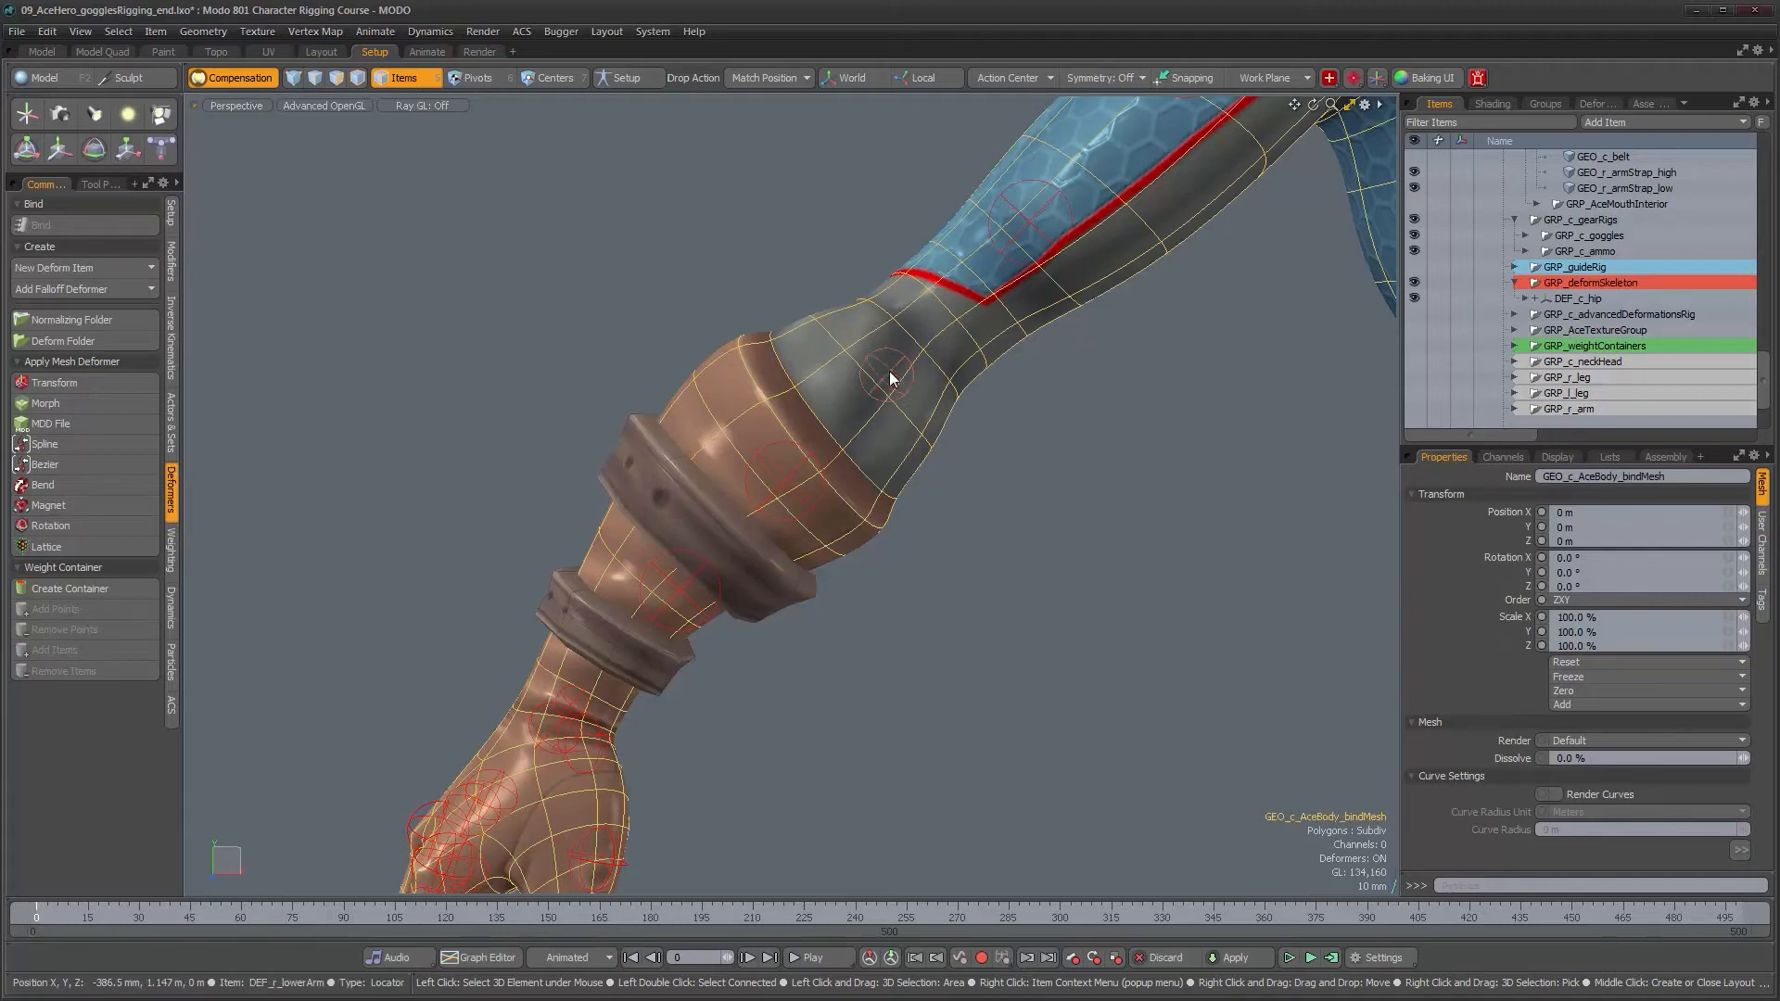
left_click(888, 375)
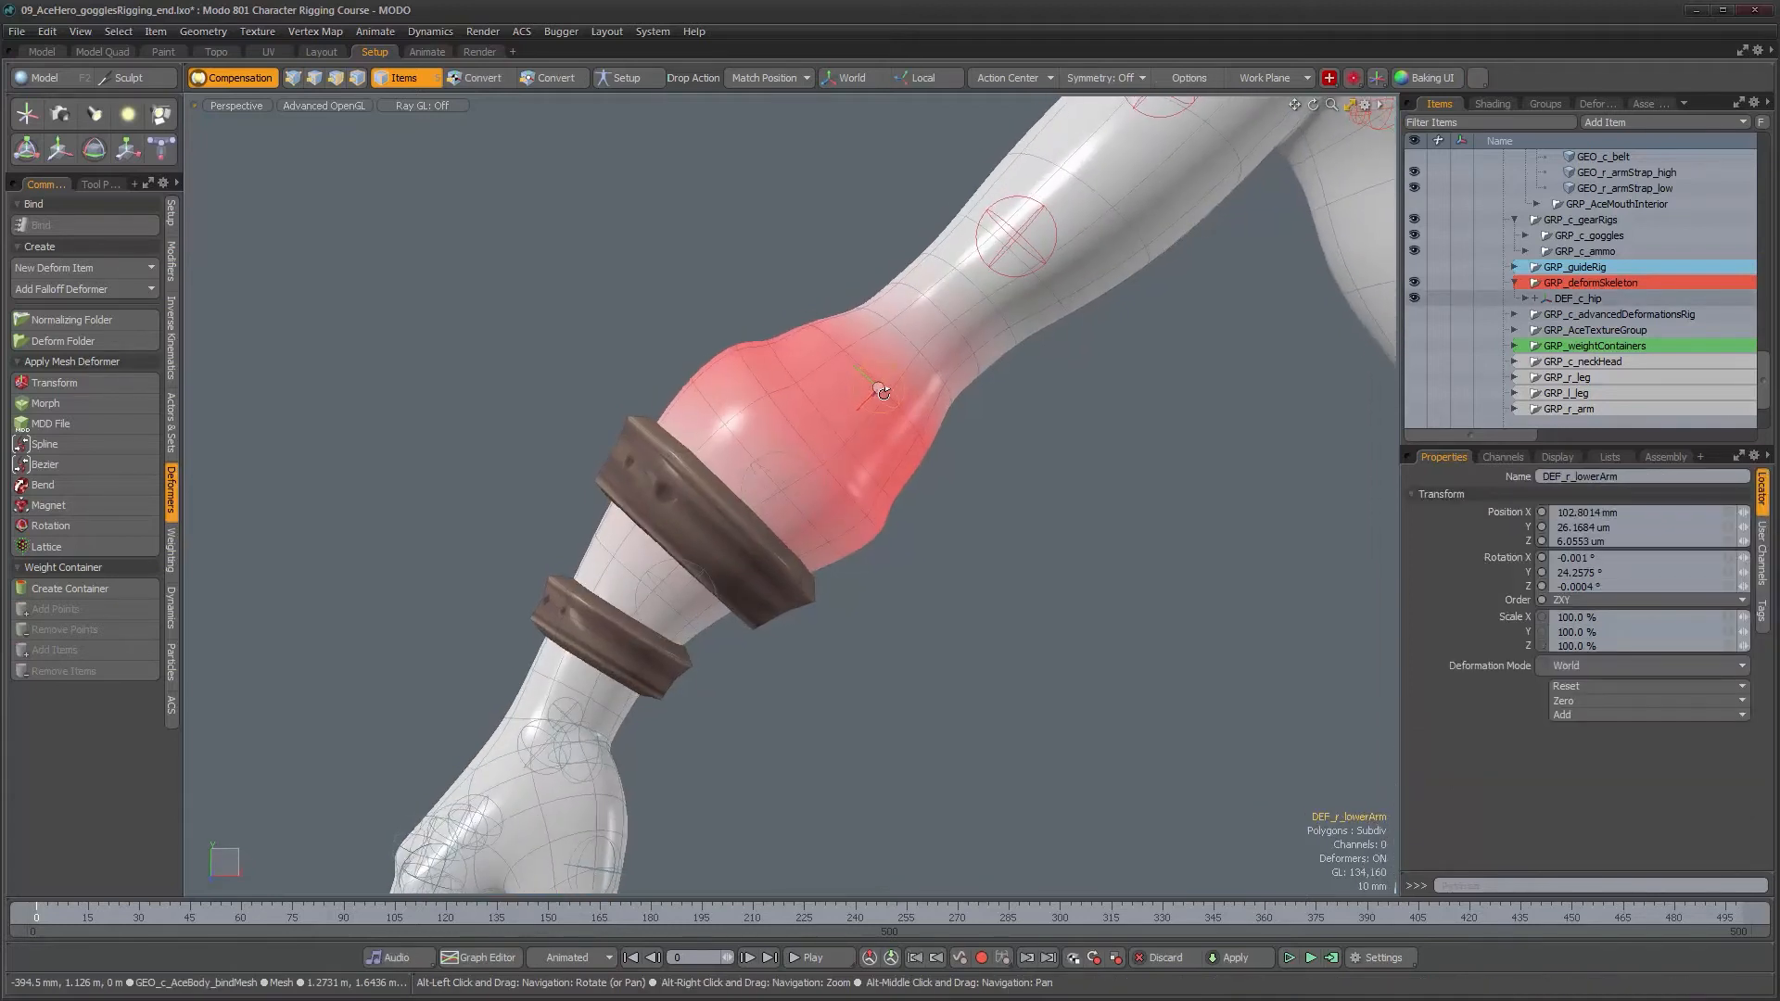
- Check the body mesh weighting of the DEF_r_lowerArmTwist_01 and DEF_r_lowerArmTwist_02 joints around the forearm straps
left_click_drag(883, 393, 888, 386, "alt")
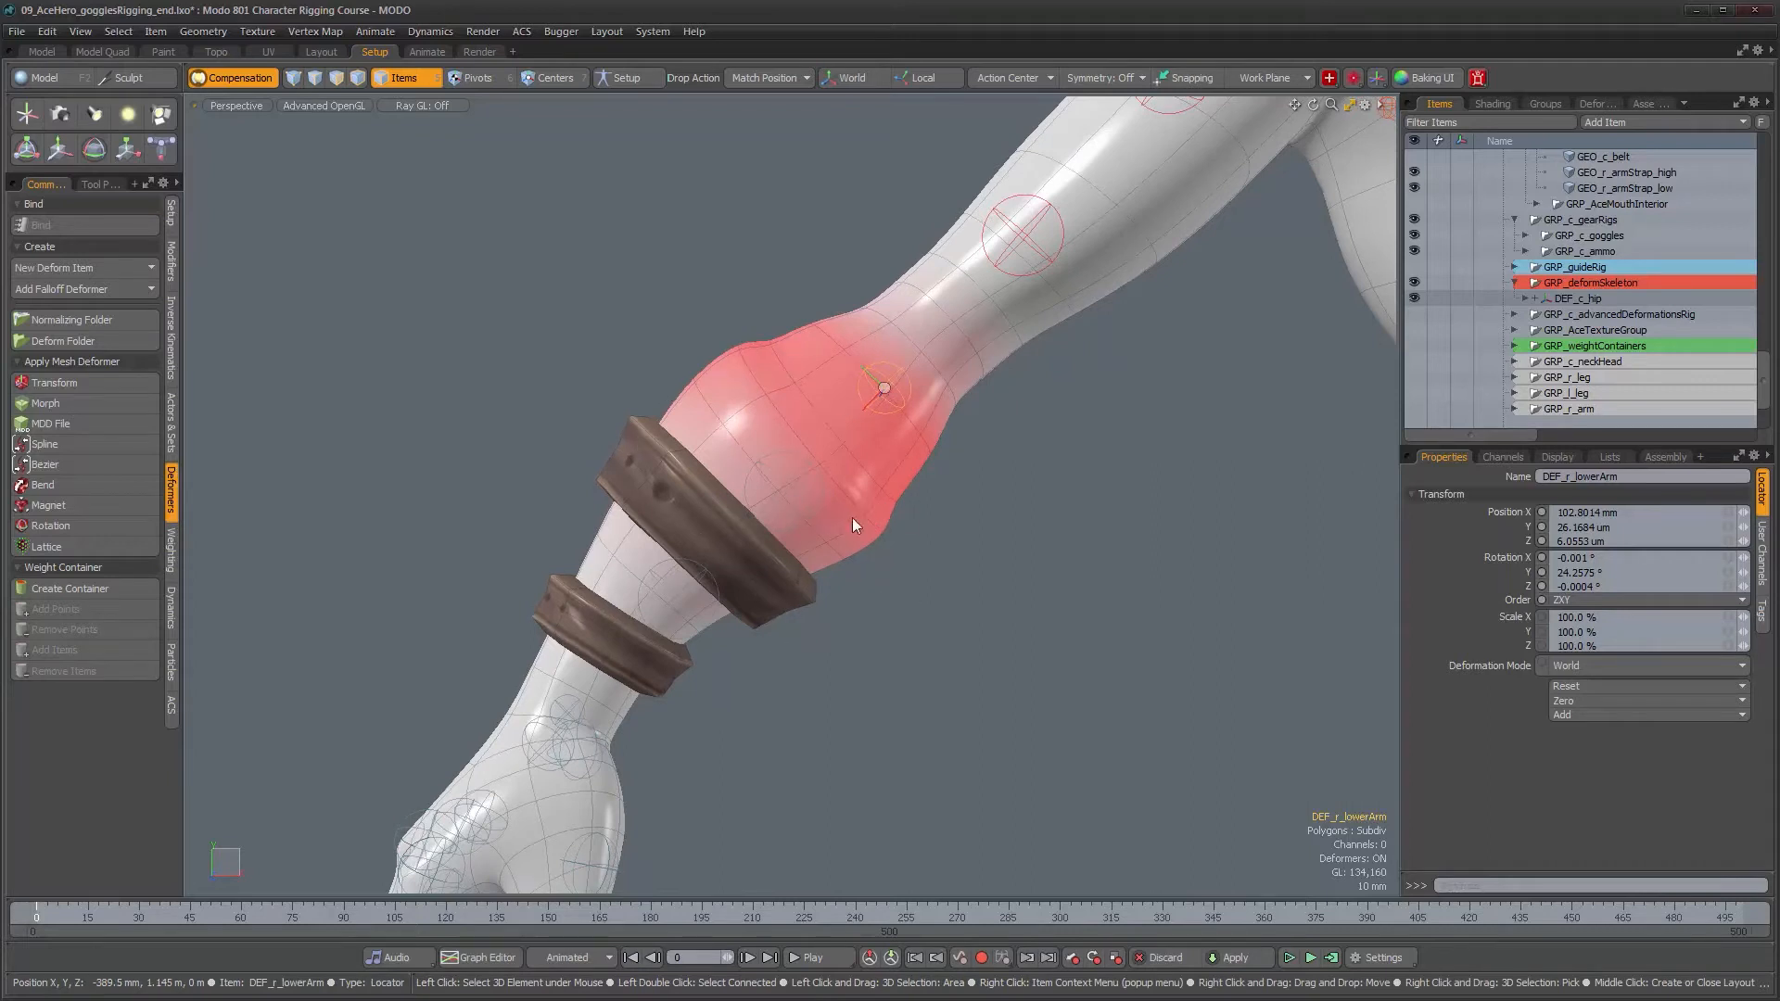
left_click(812, 513)
mouse_move(812, 514)
left_mouse_down("alt")
mouse_move(822, 530)
mouse_move(766, 587)
mouse_move(787, 526)
left_mouse_up("alt")
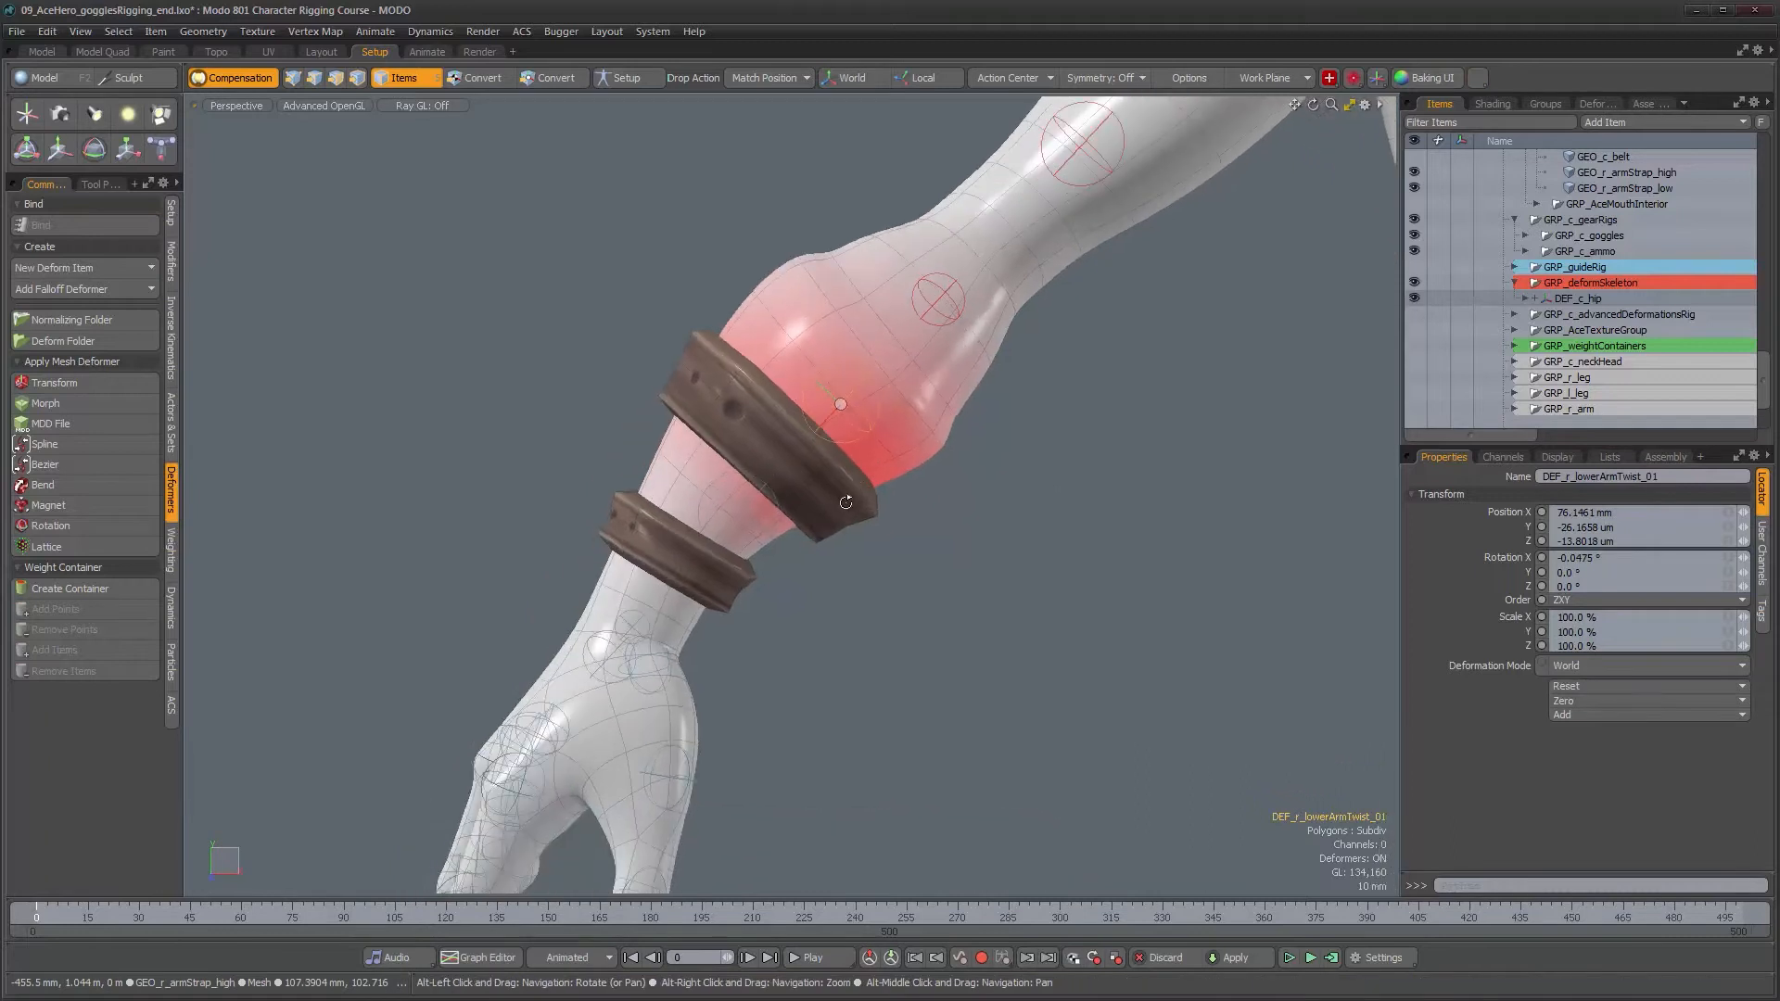
left_click(776, 525)
left_click_drag(900, 507, 882, 415, "alt")
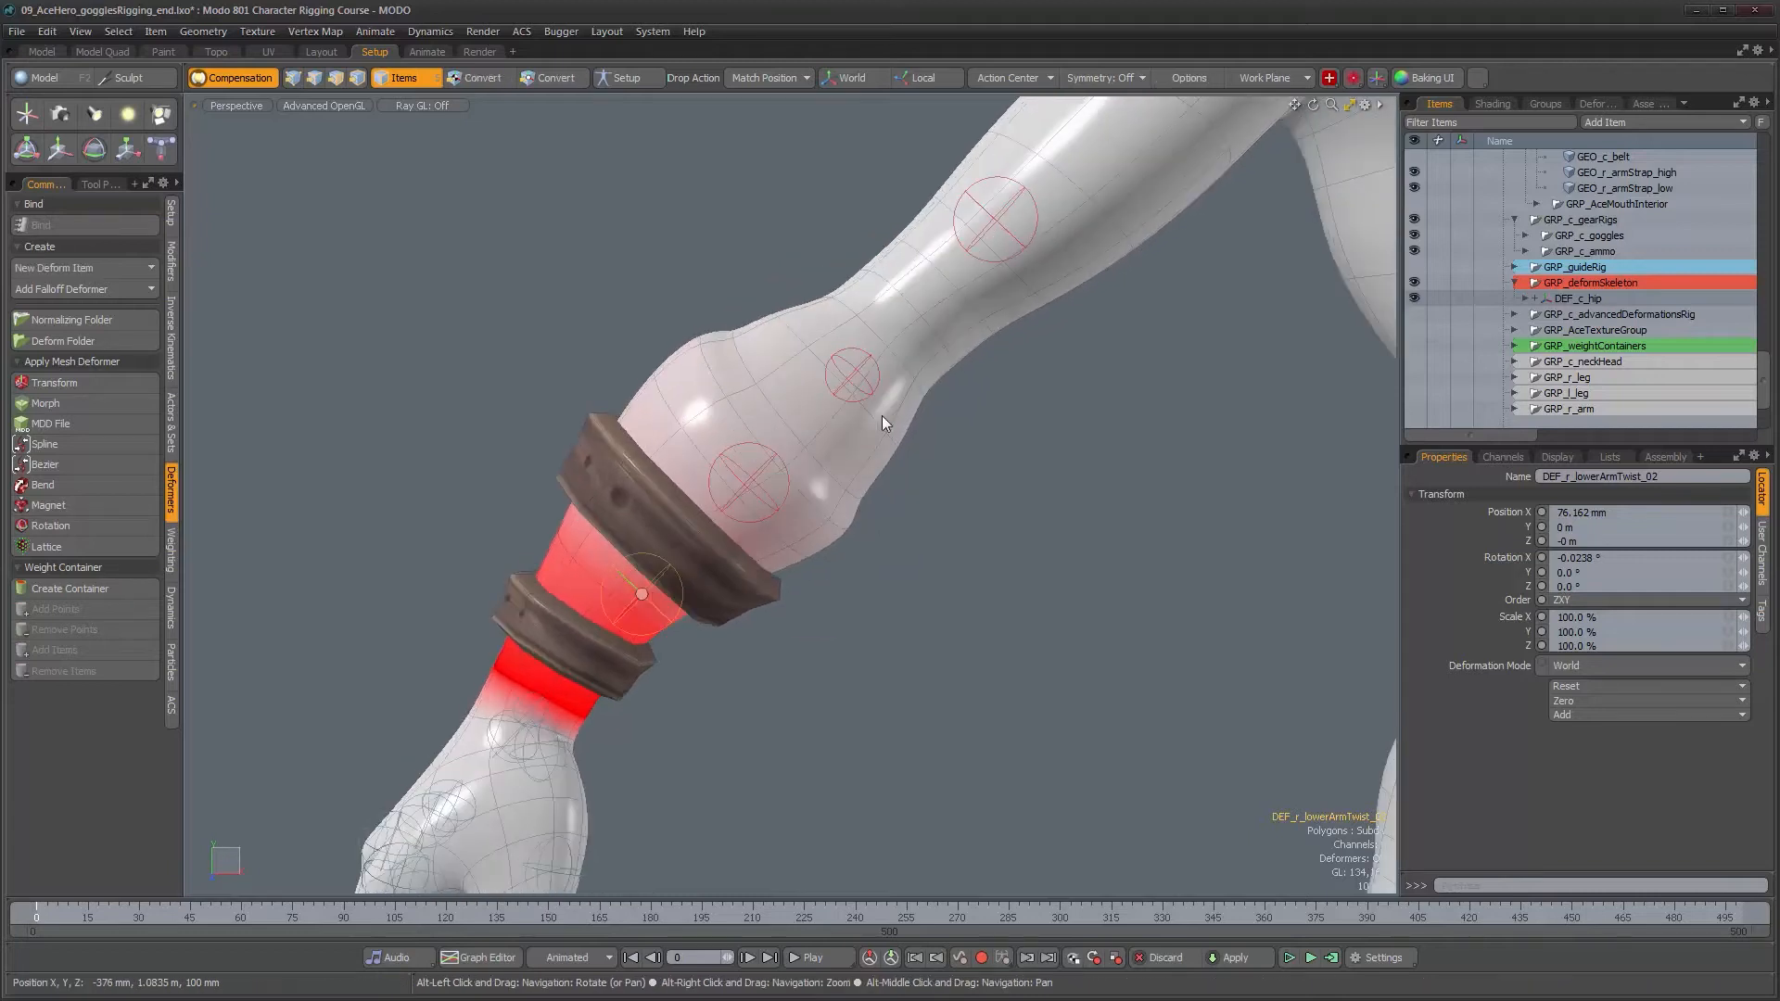
- In setup mode, bind the GEO_r_armStrap_high mesh to the DEF_r_lowerArm joint with the Heat bind type
left_click(654, 513)
left_click(649, 82)
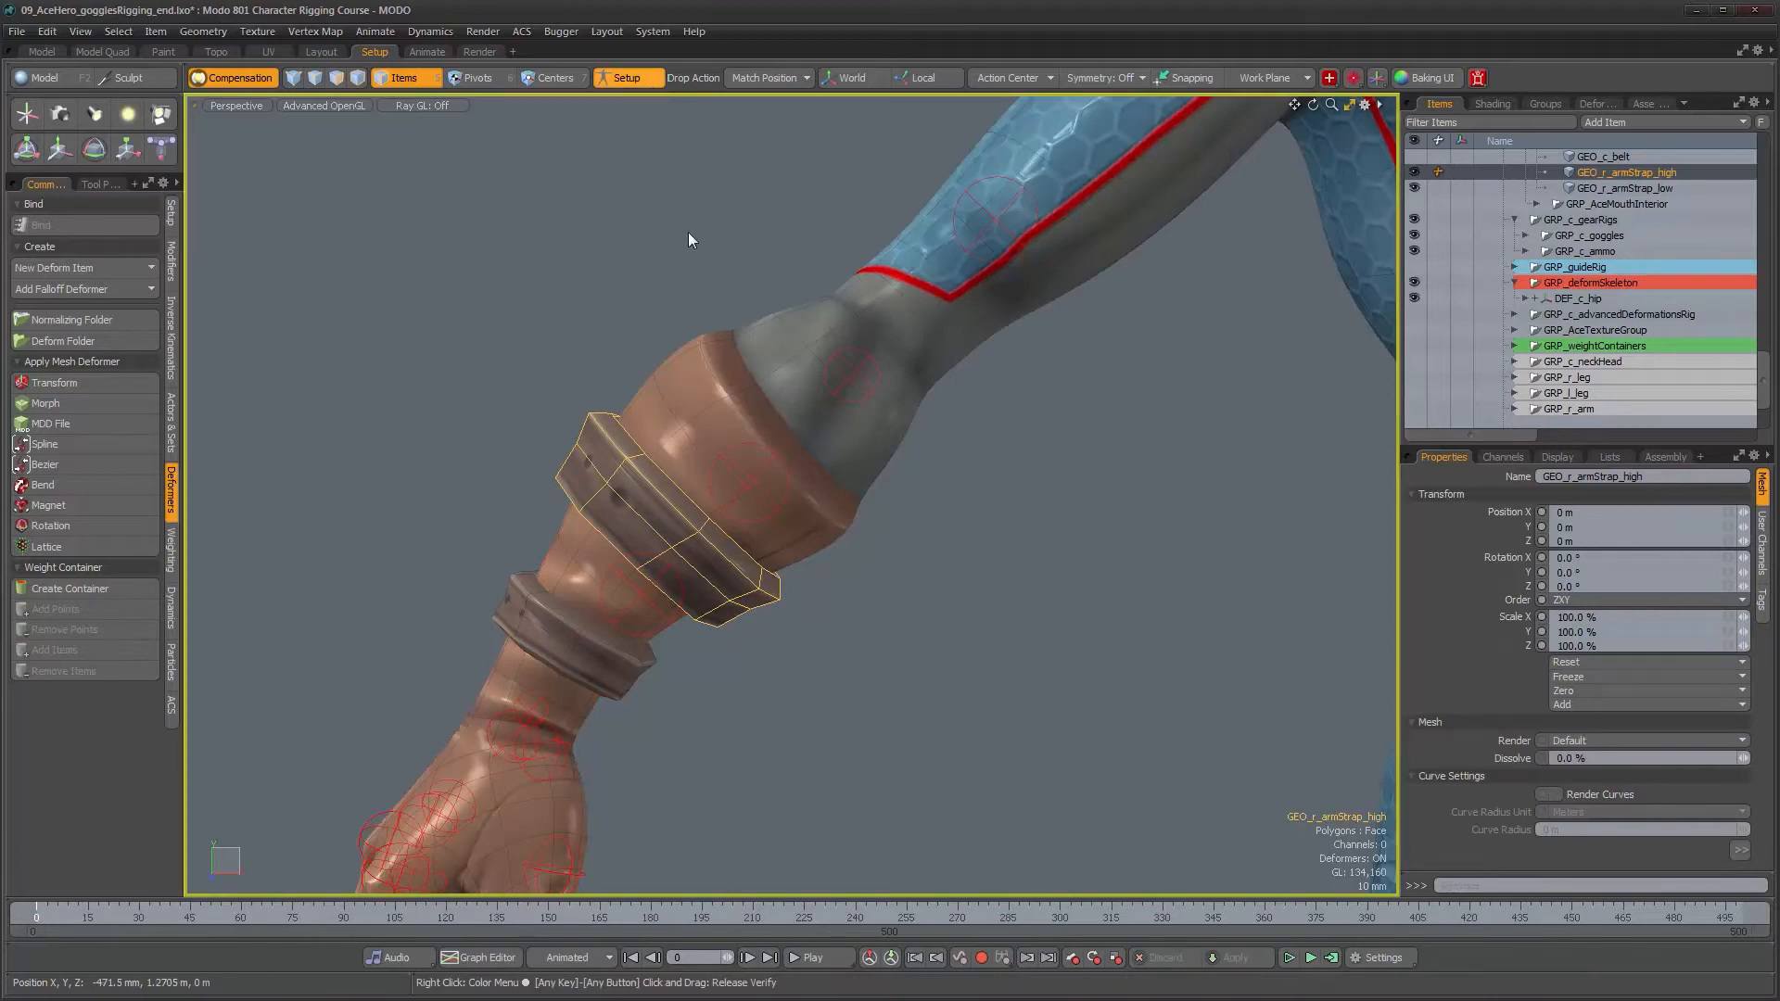
left_click(858, 410, "shift")
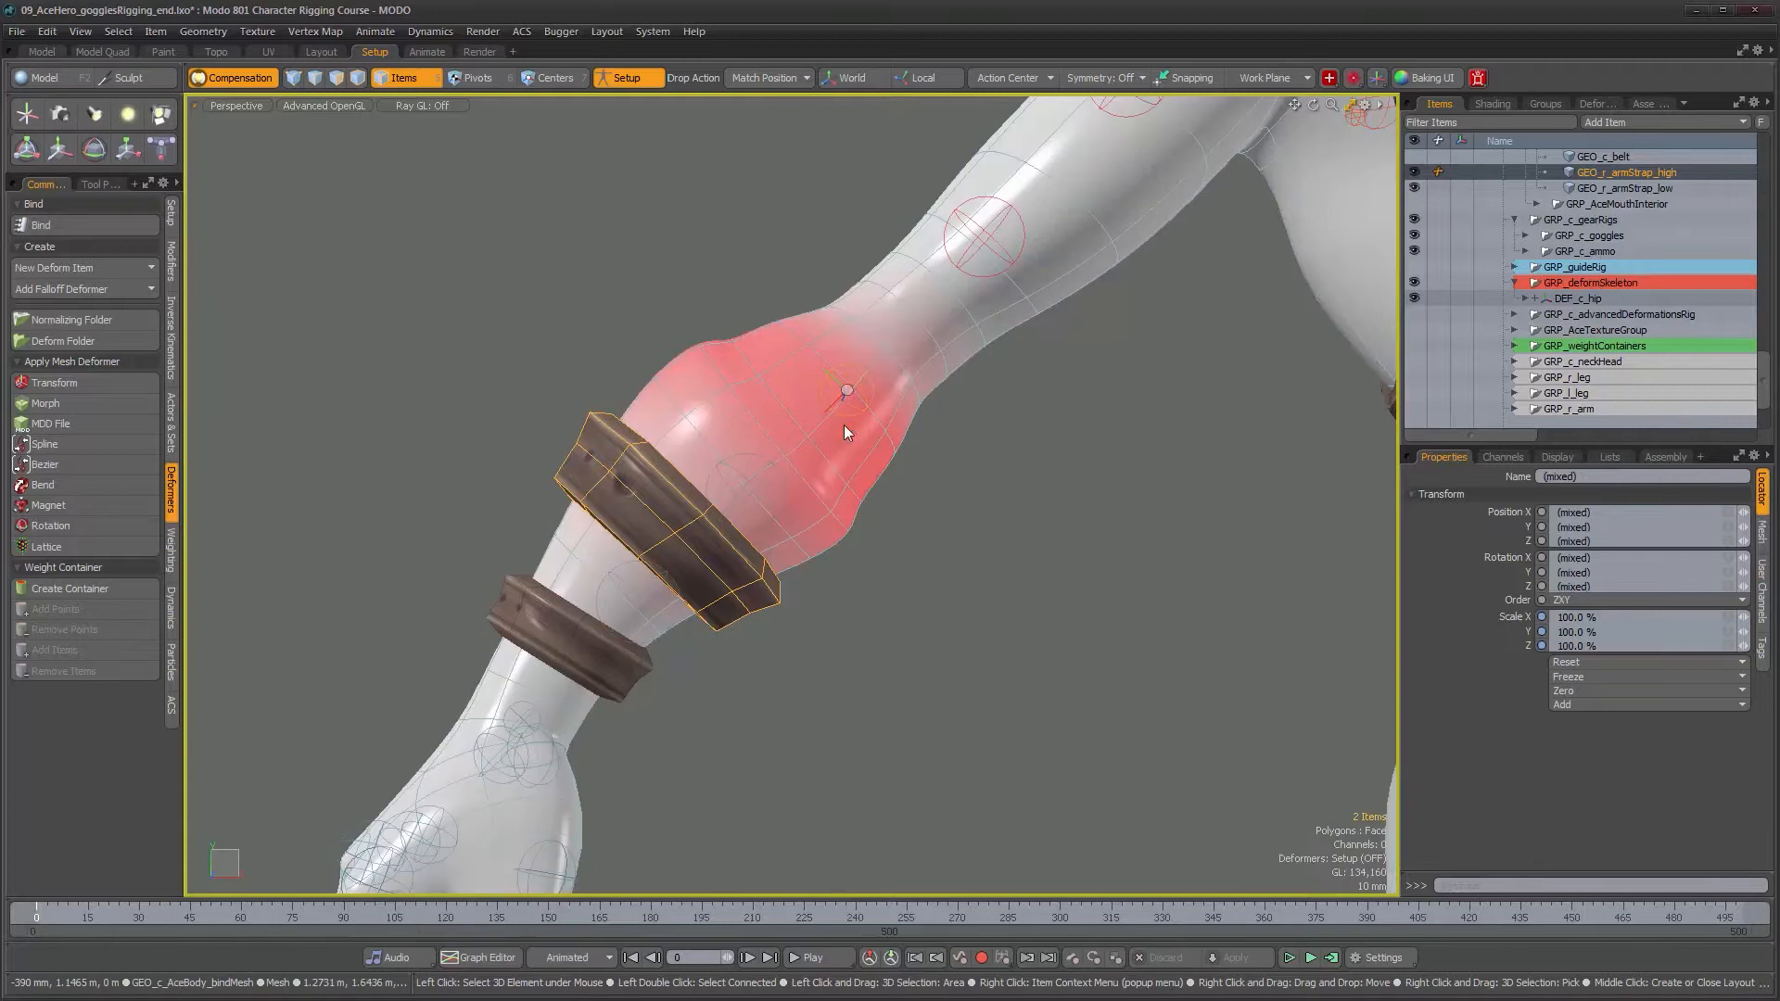
left_click(123, 230)
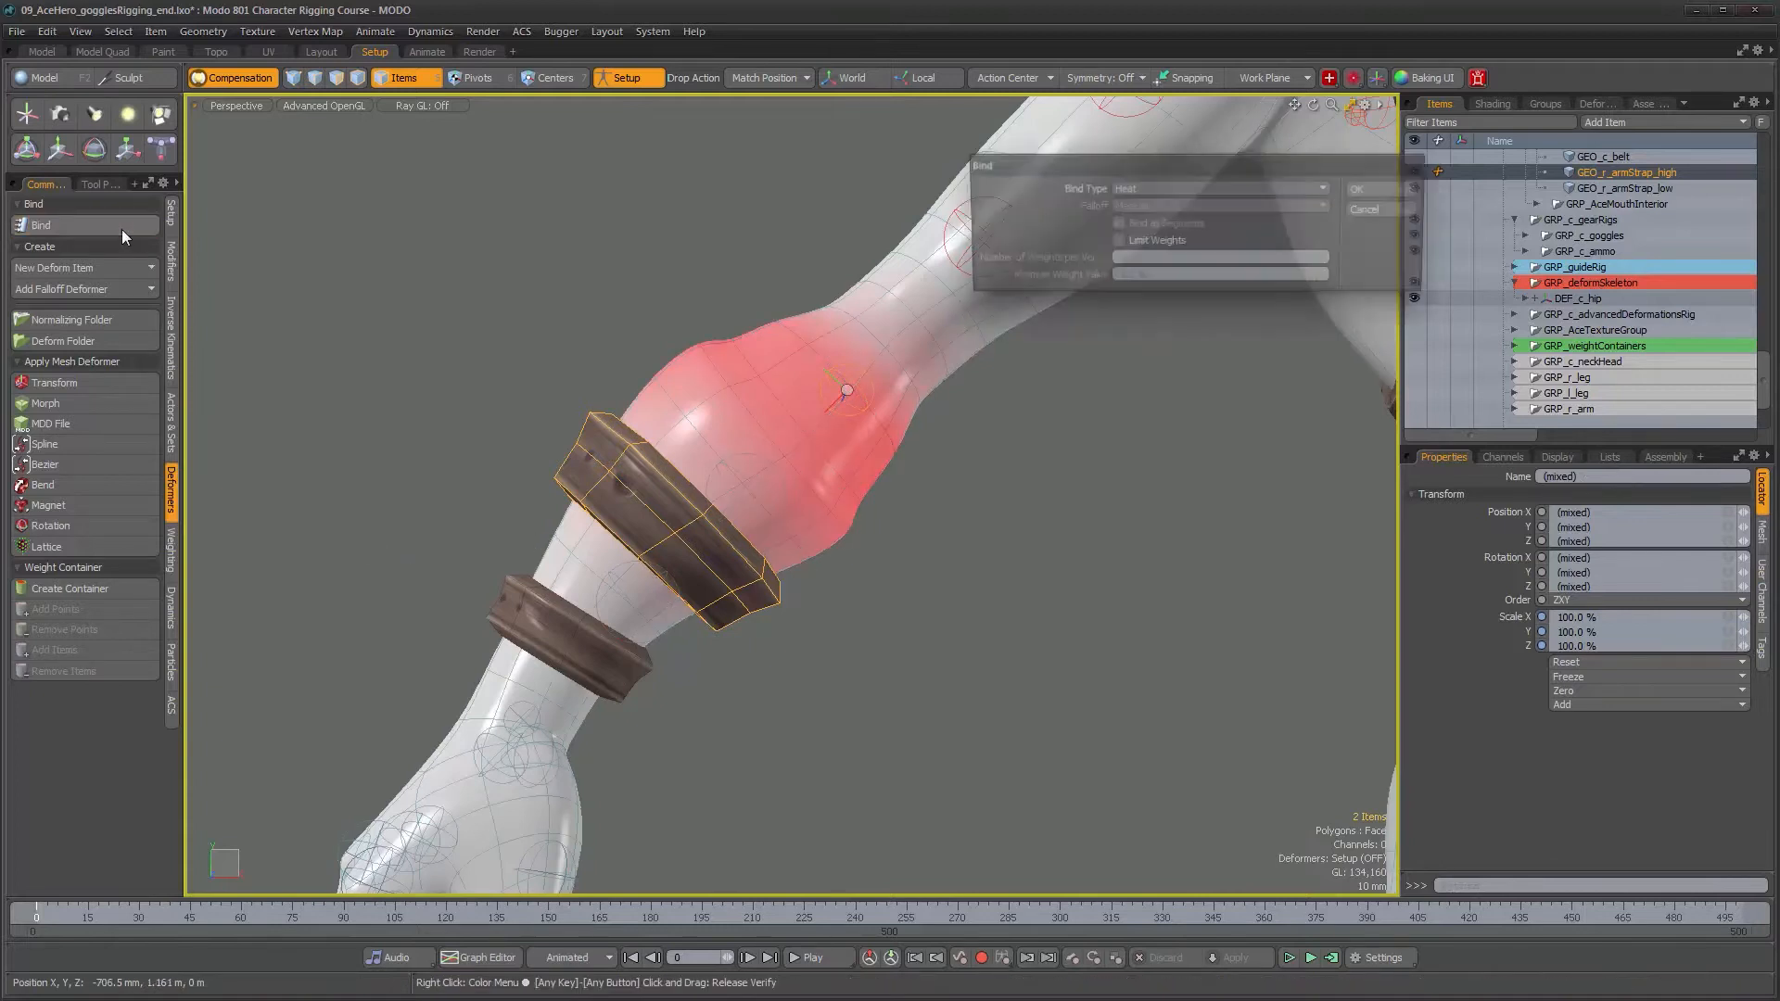
left_click(1378, 193)
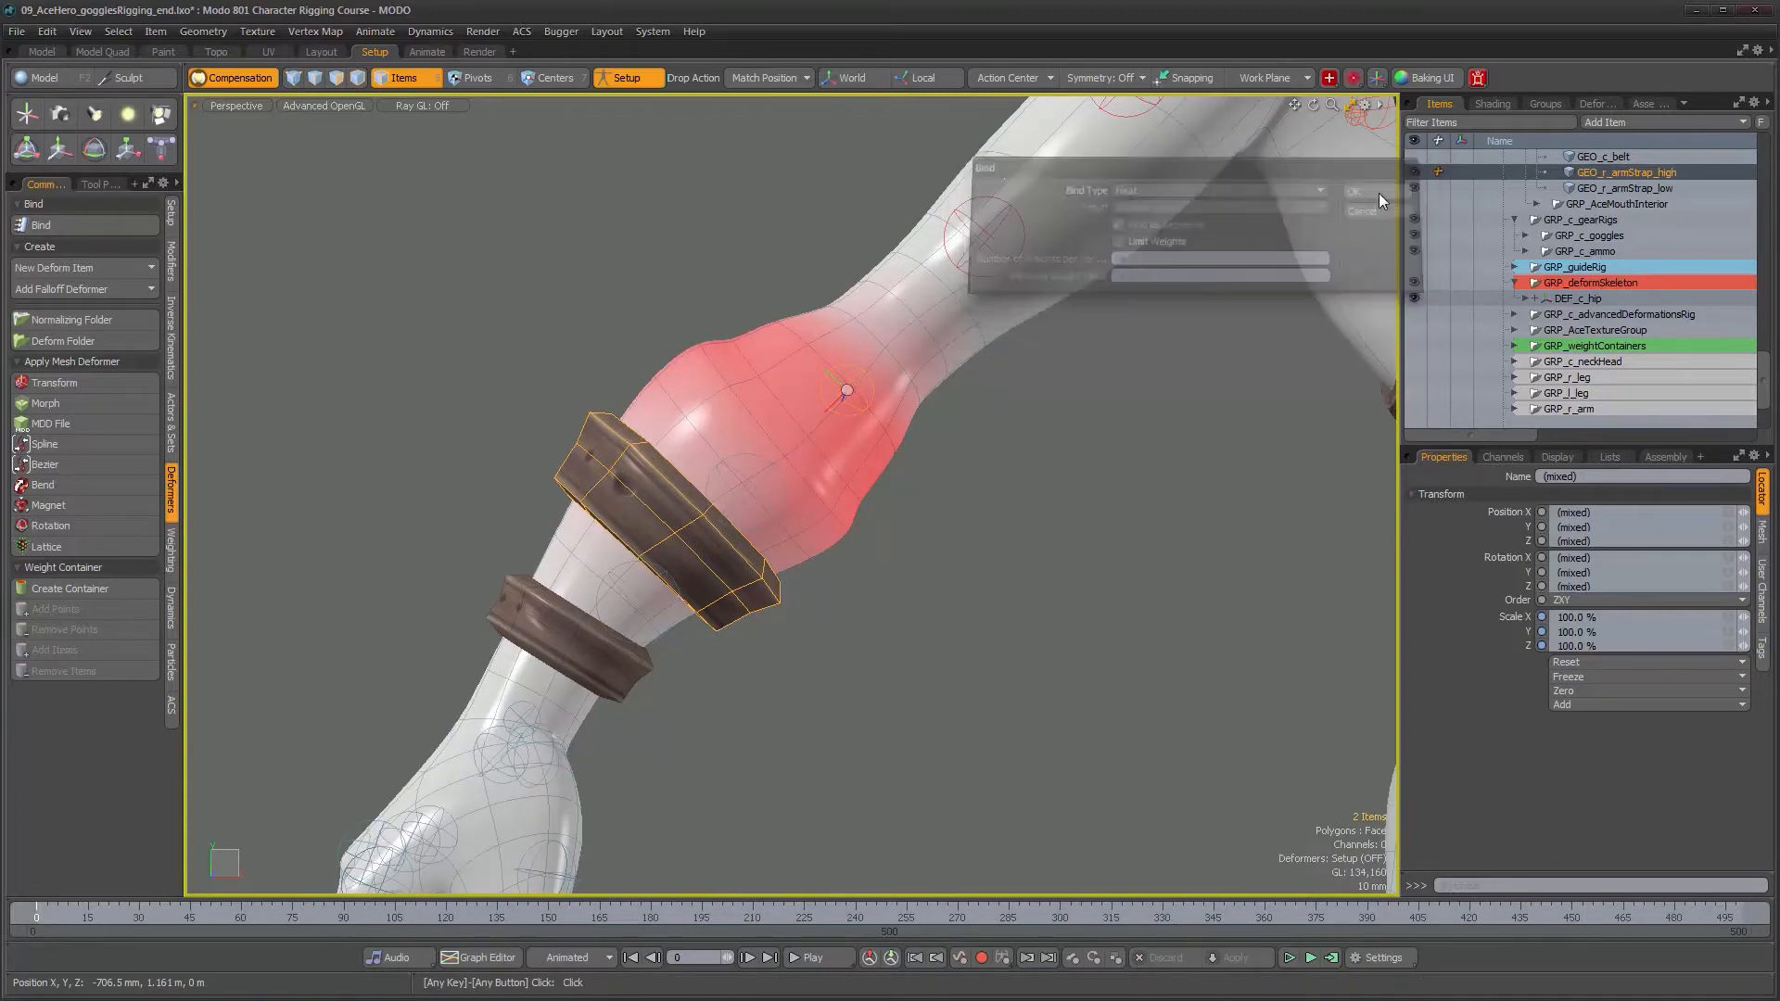
- Examine the bound upper strap and the DEF_r_lowerArm weighting around the right forearm from several angles
left_click_drag(895, 456, 788, 523, "alt")
scroll(681, 411, "up", 5)
left_click_drag(739, 414, 781, 360, "alt")
scroll(647, 364, "down", 4)
right_click_drag(648, 363, 594, 364, "alt")
left_click_drag(842, 358, 769, 371, "alt")
middle_click_drag(802, 480, 723, 445, "alt")
right_click_drag(770, 448, 720, 449, "alt")
left_click_drag(806, 463, 839, 468, "alt")
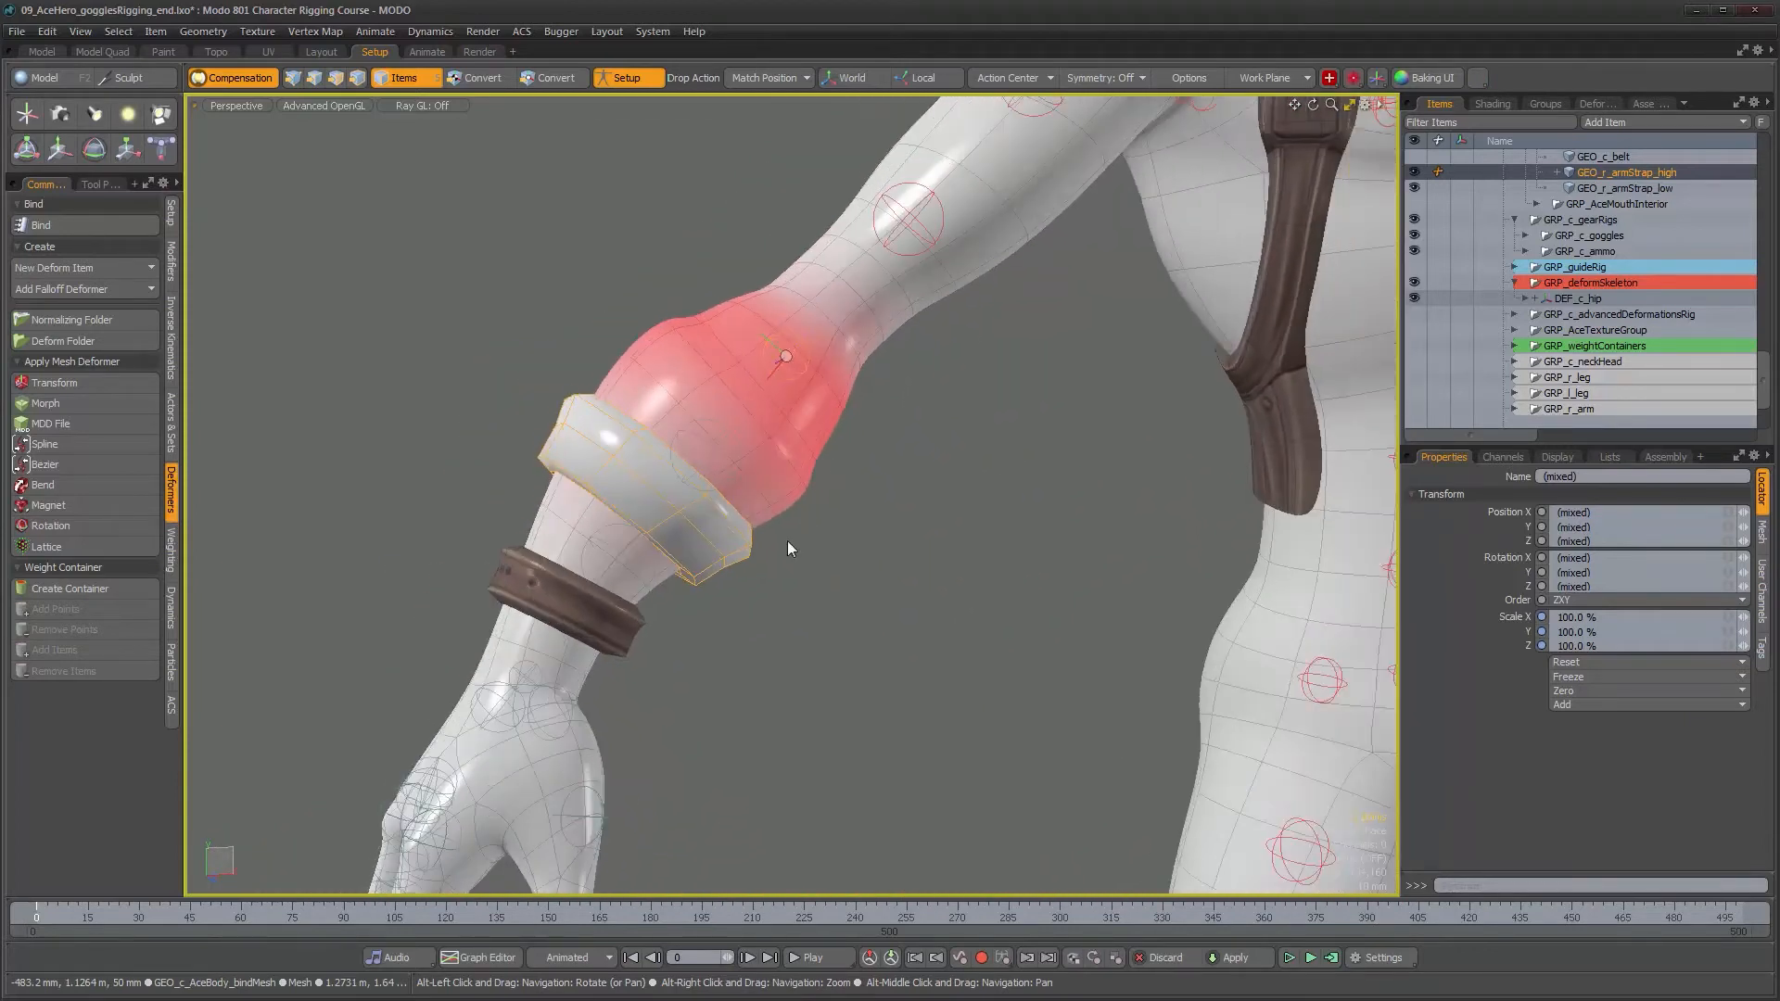
left_click_drag(820, 534, 845, 541, "alt")
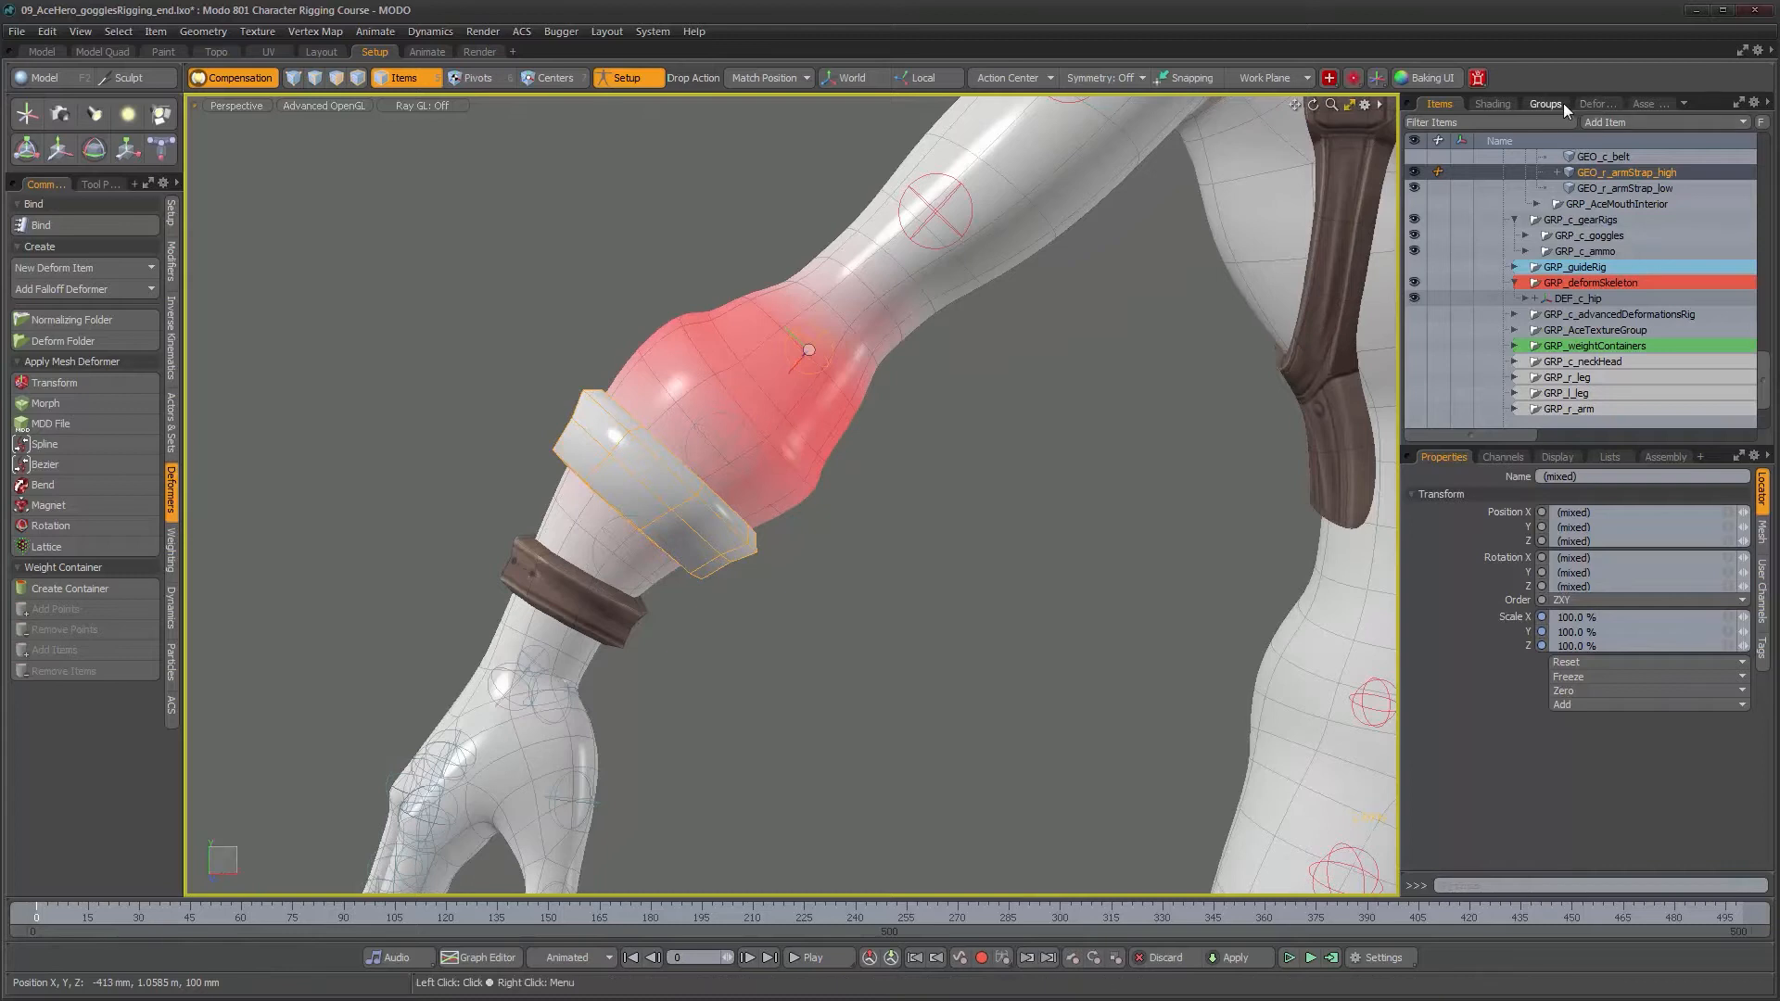
- Rename the arm strap's new normalizing folder in the deformer list to NormFolder_armStrap_high
left_click(1602, 104)
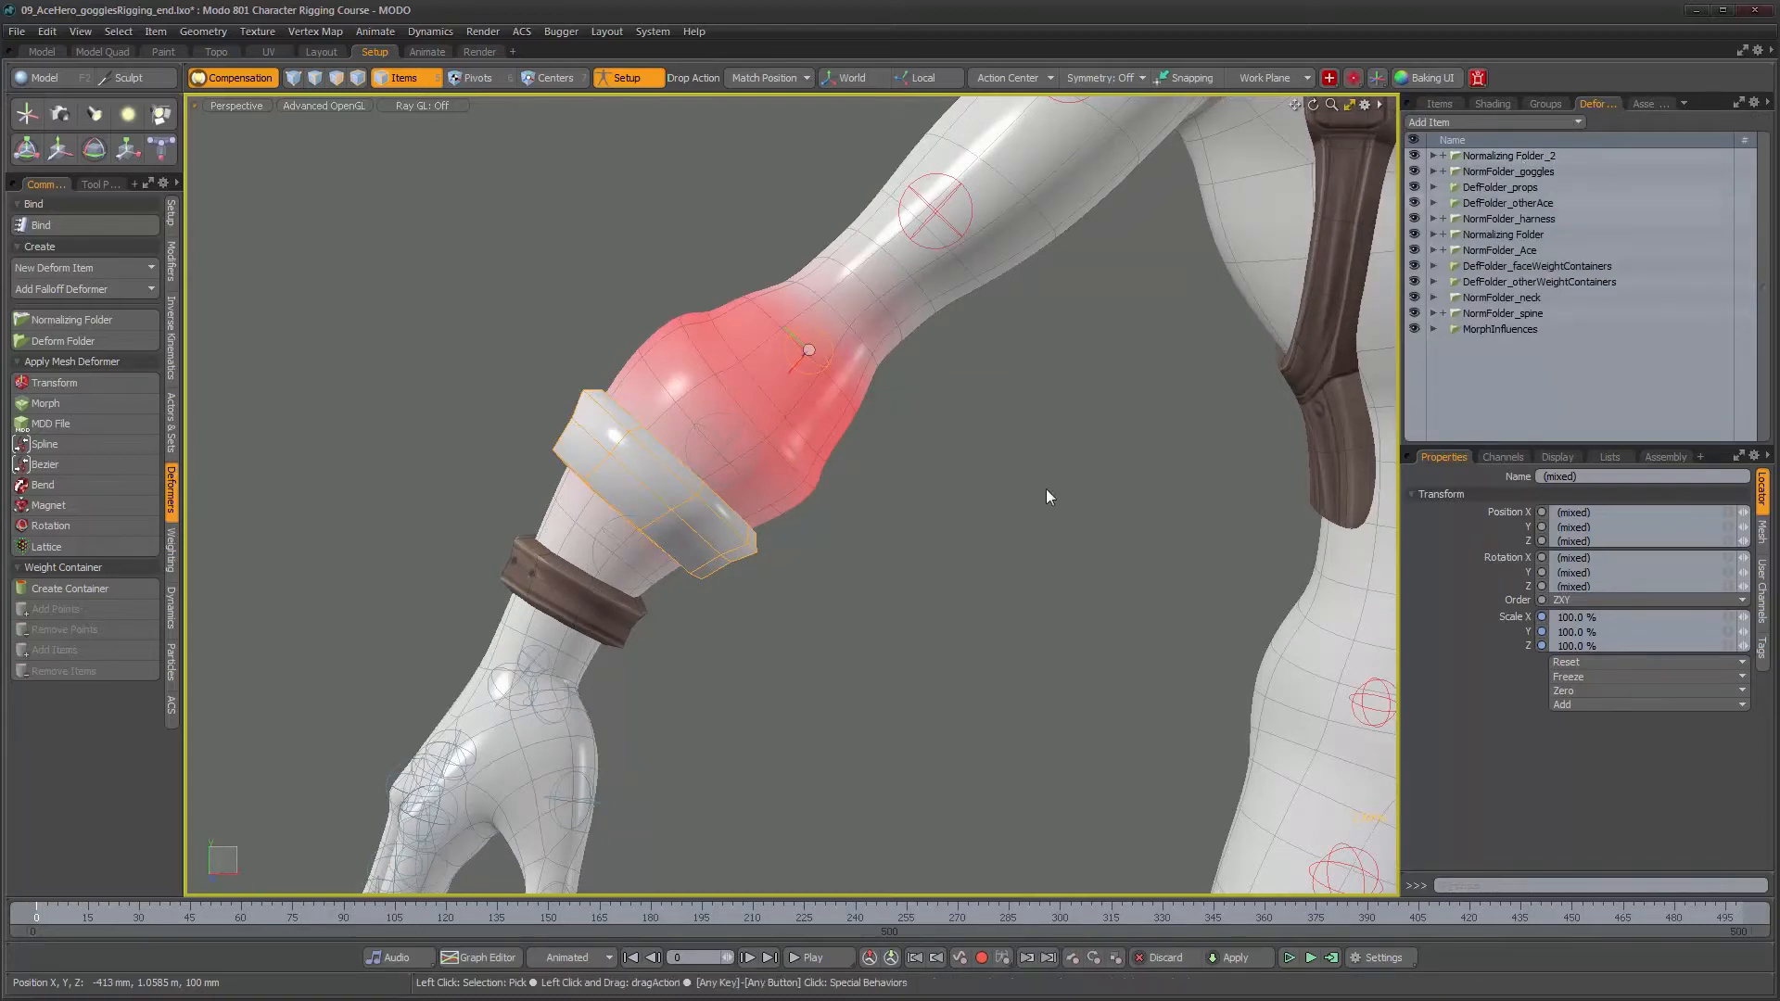
left_click(708, 571)
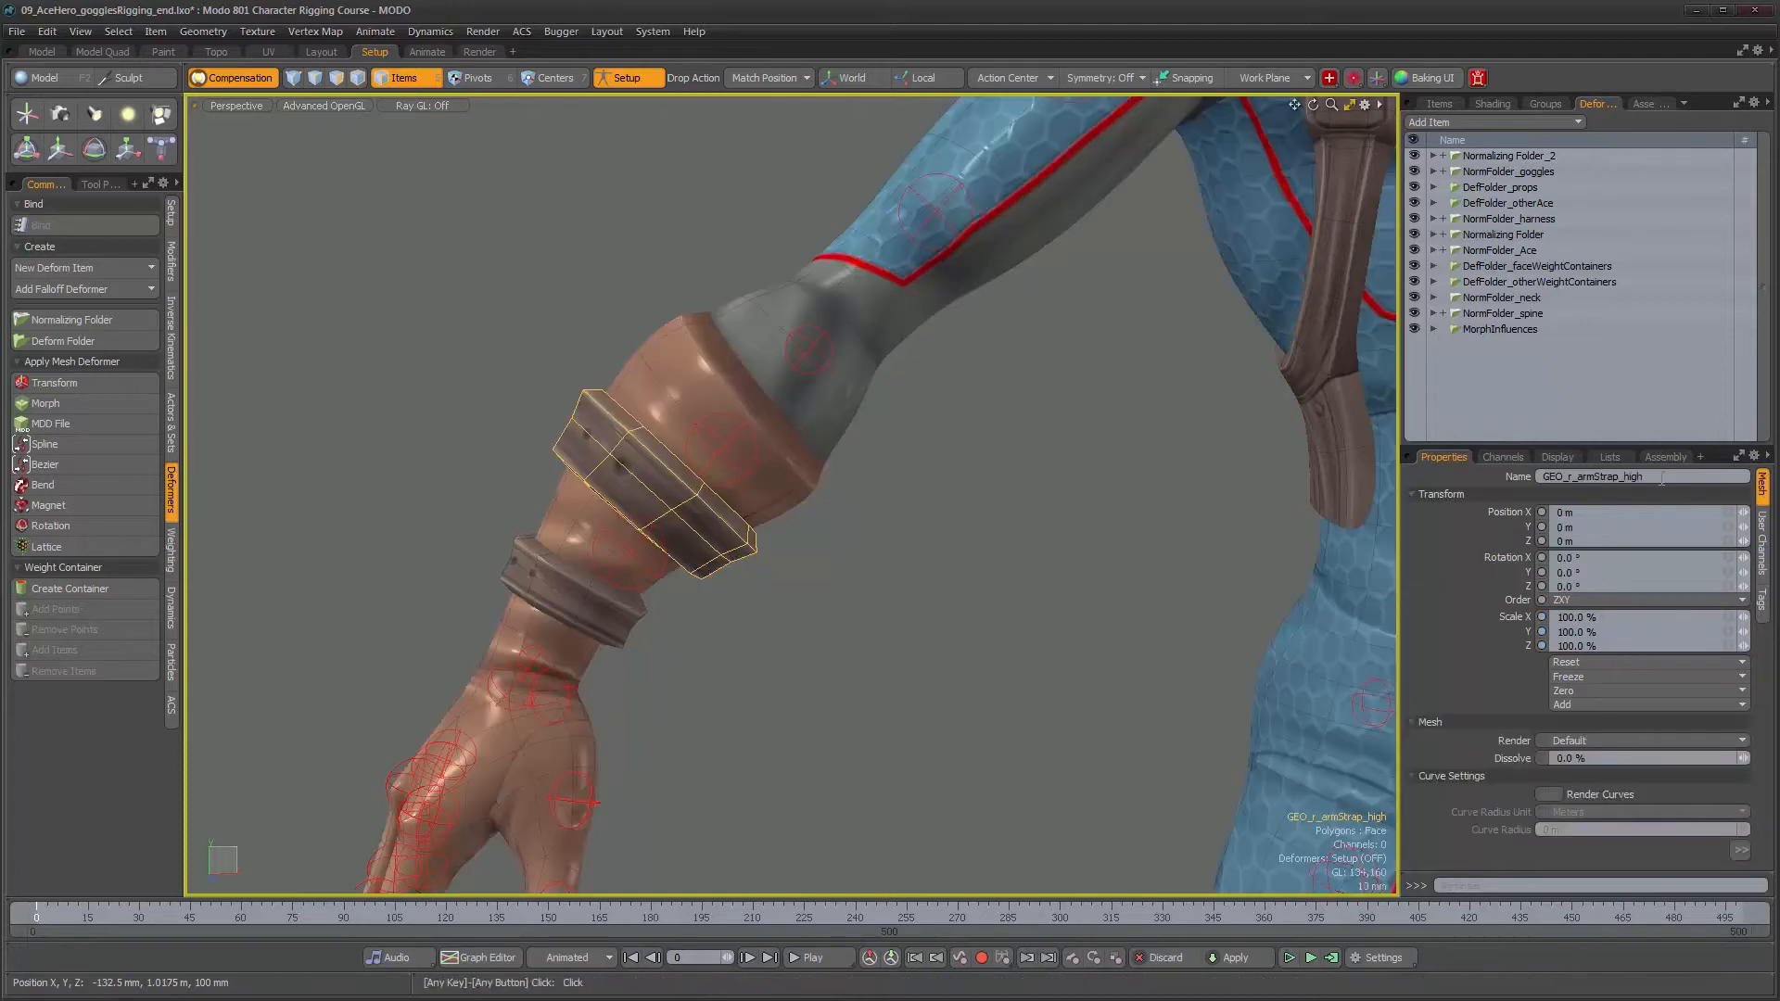
left_click(1521, 155)
type("NormFolder_armStrap_high")
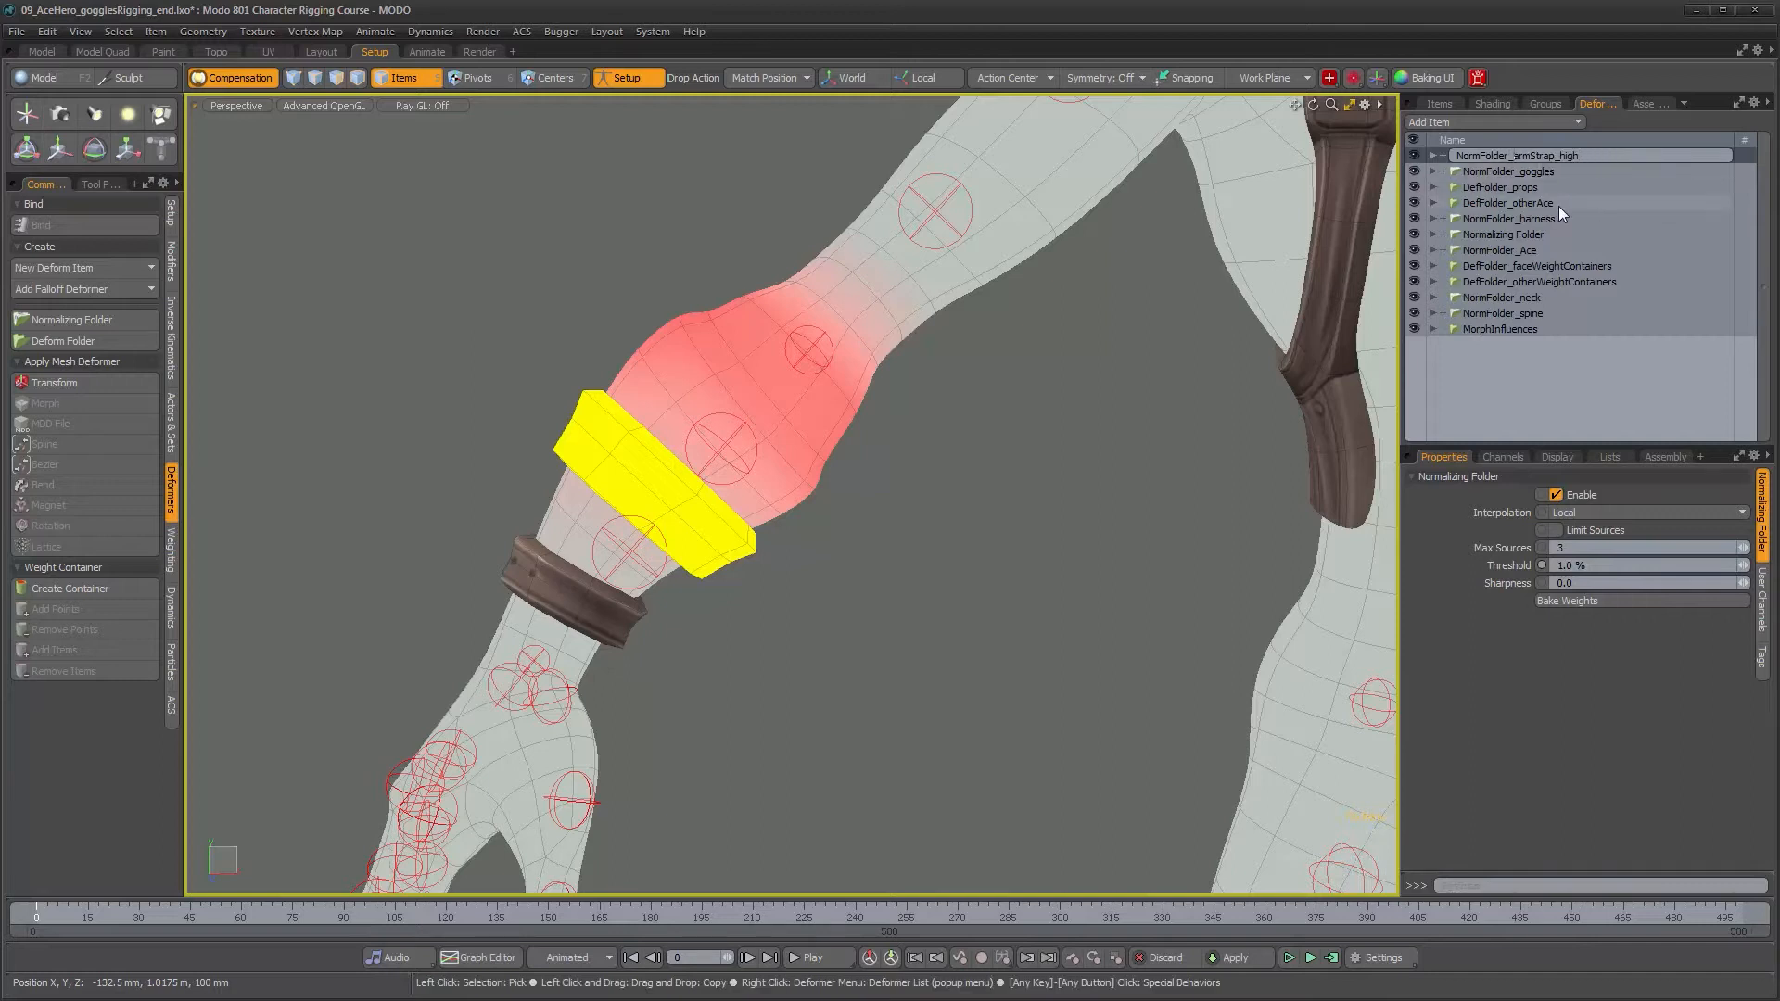
key("Return")
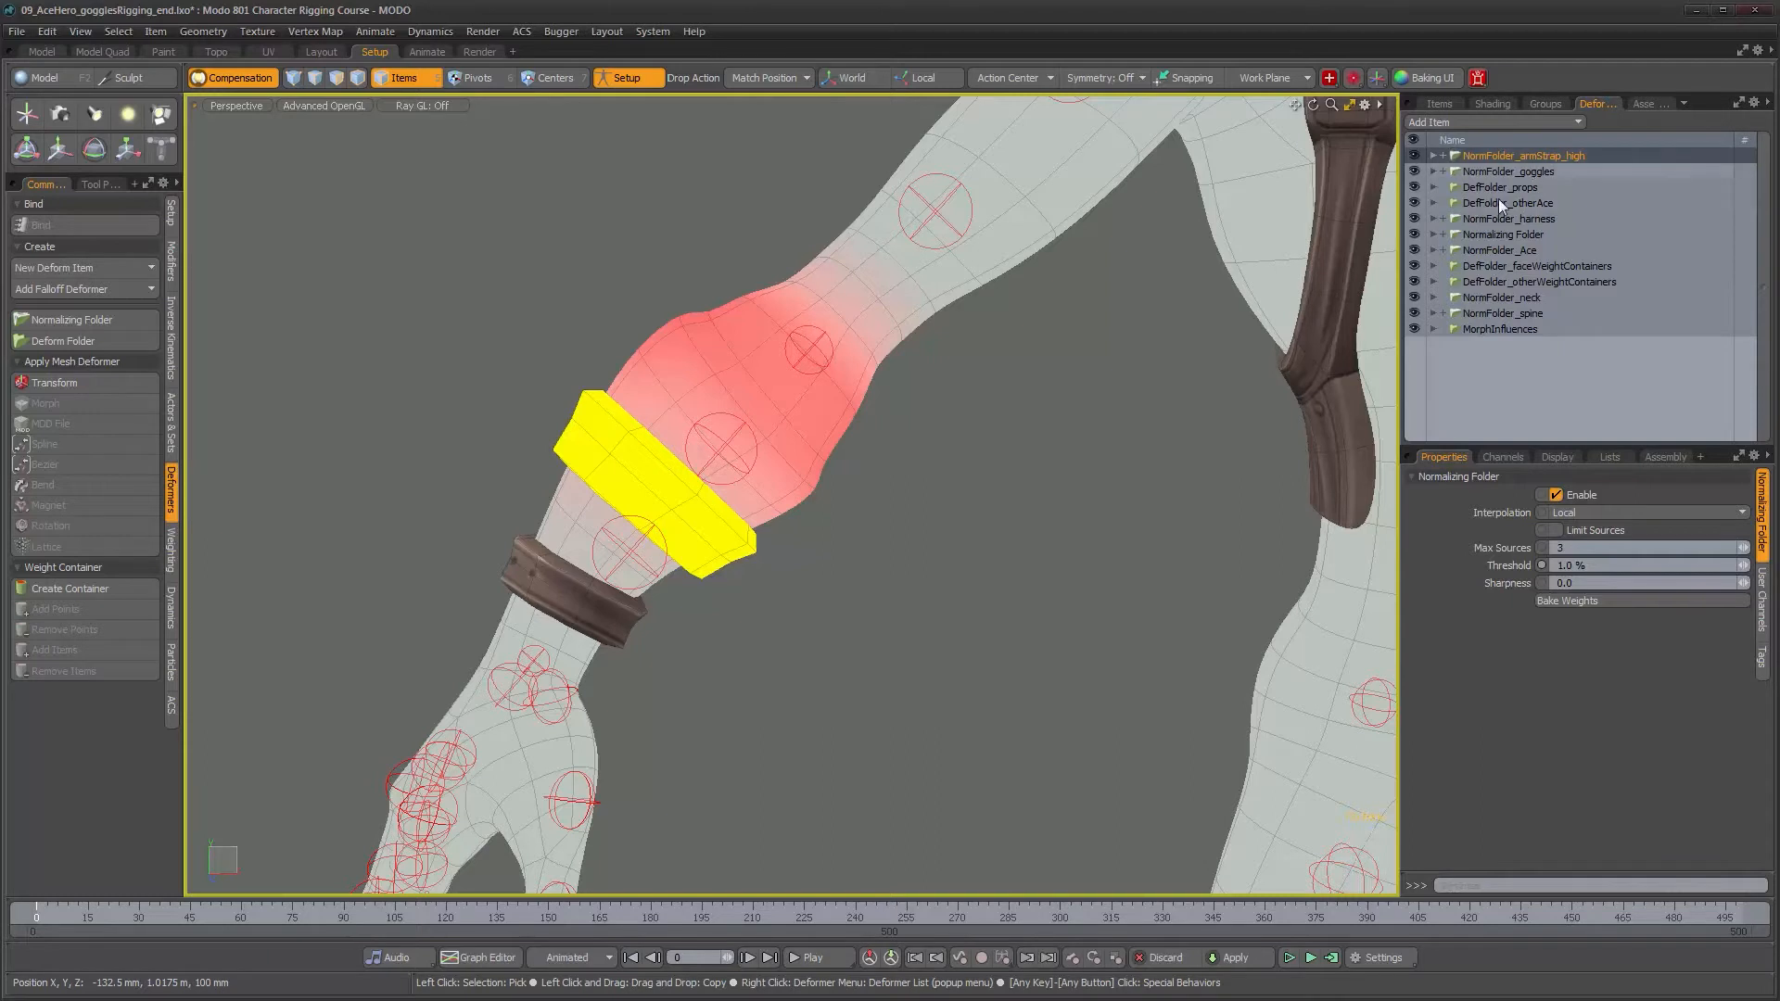
- Expand NormFolder_armStrap_high and check the DEF_r_lowerArm, DEF_r_lowerArmTwist_01 and DEF_r_lowerArmTwist_02 influences on the strap
left_click(1433, 156)
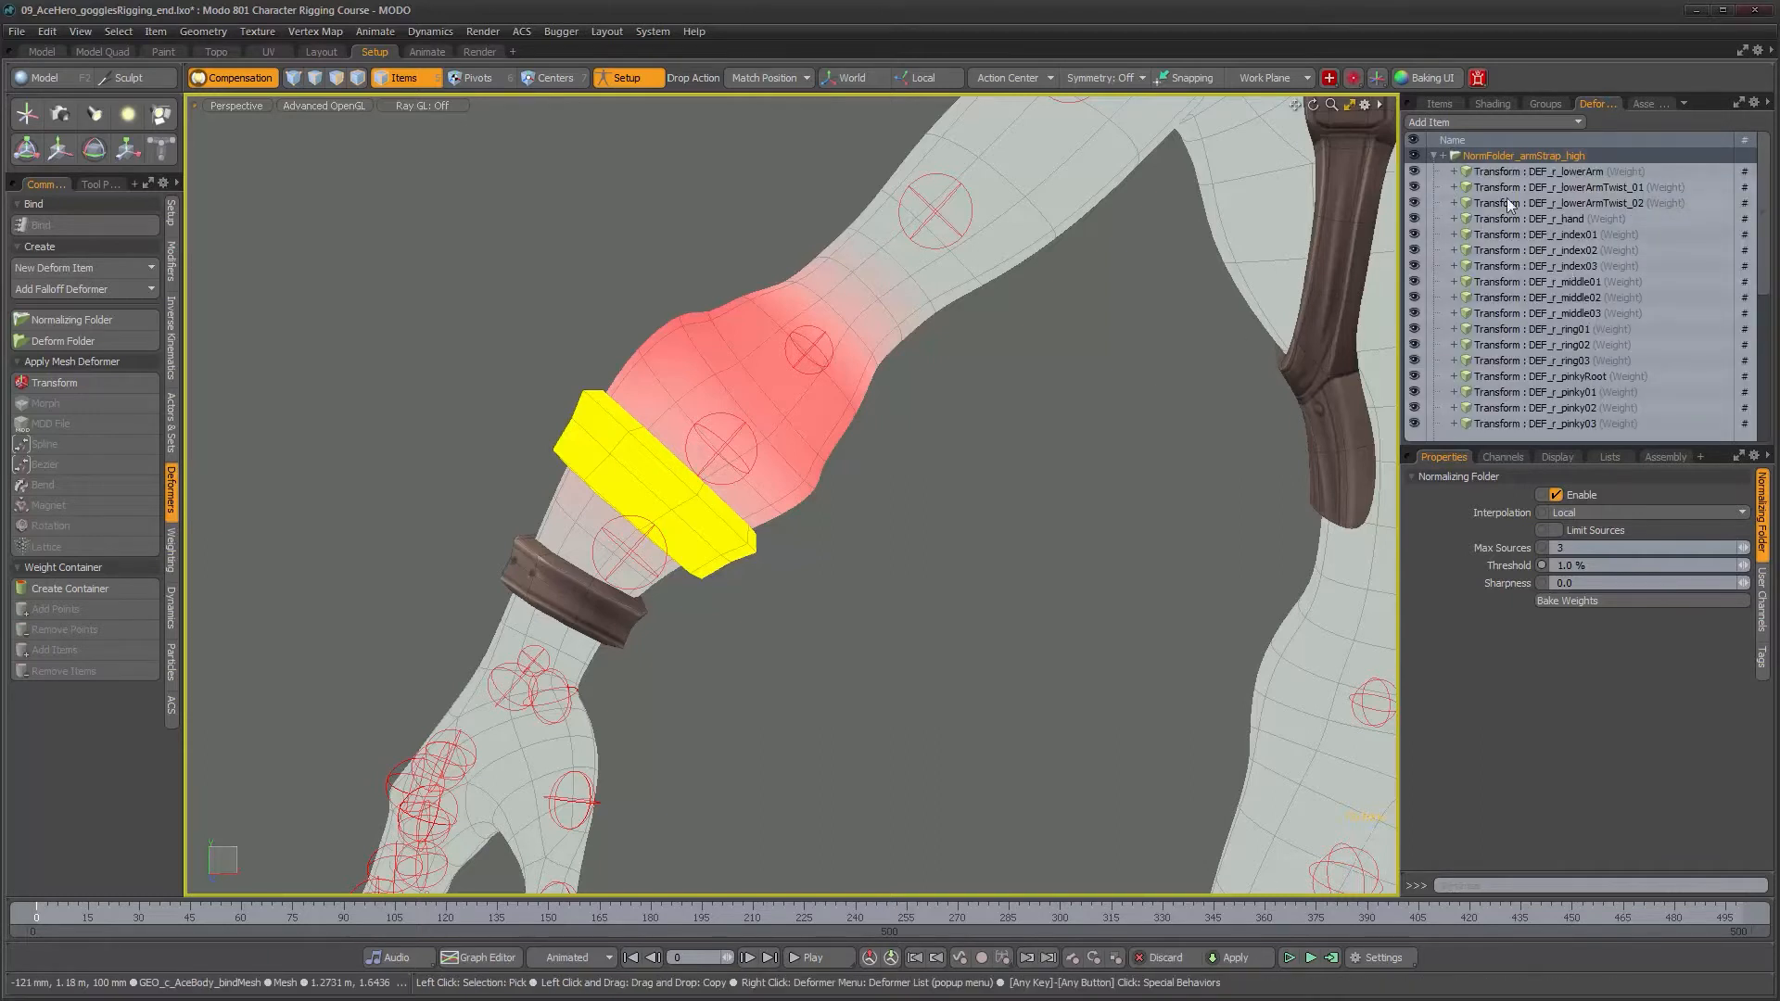
left_click(1574, 171)
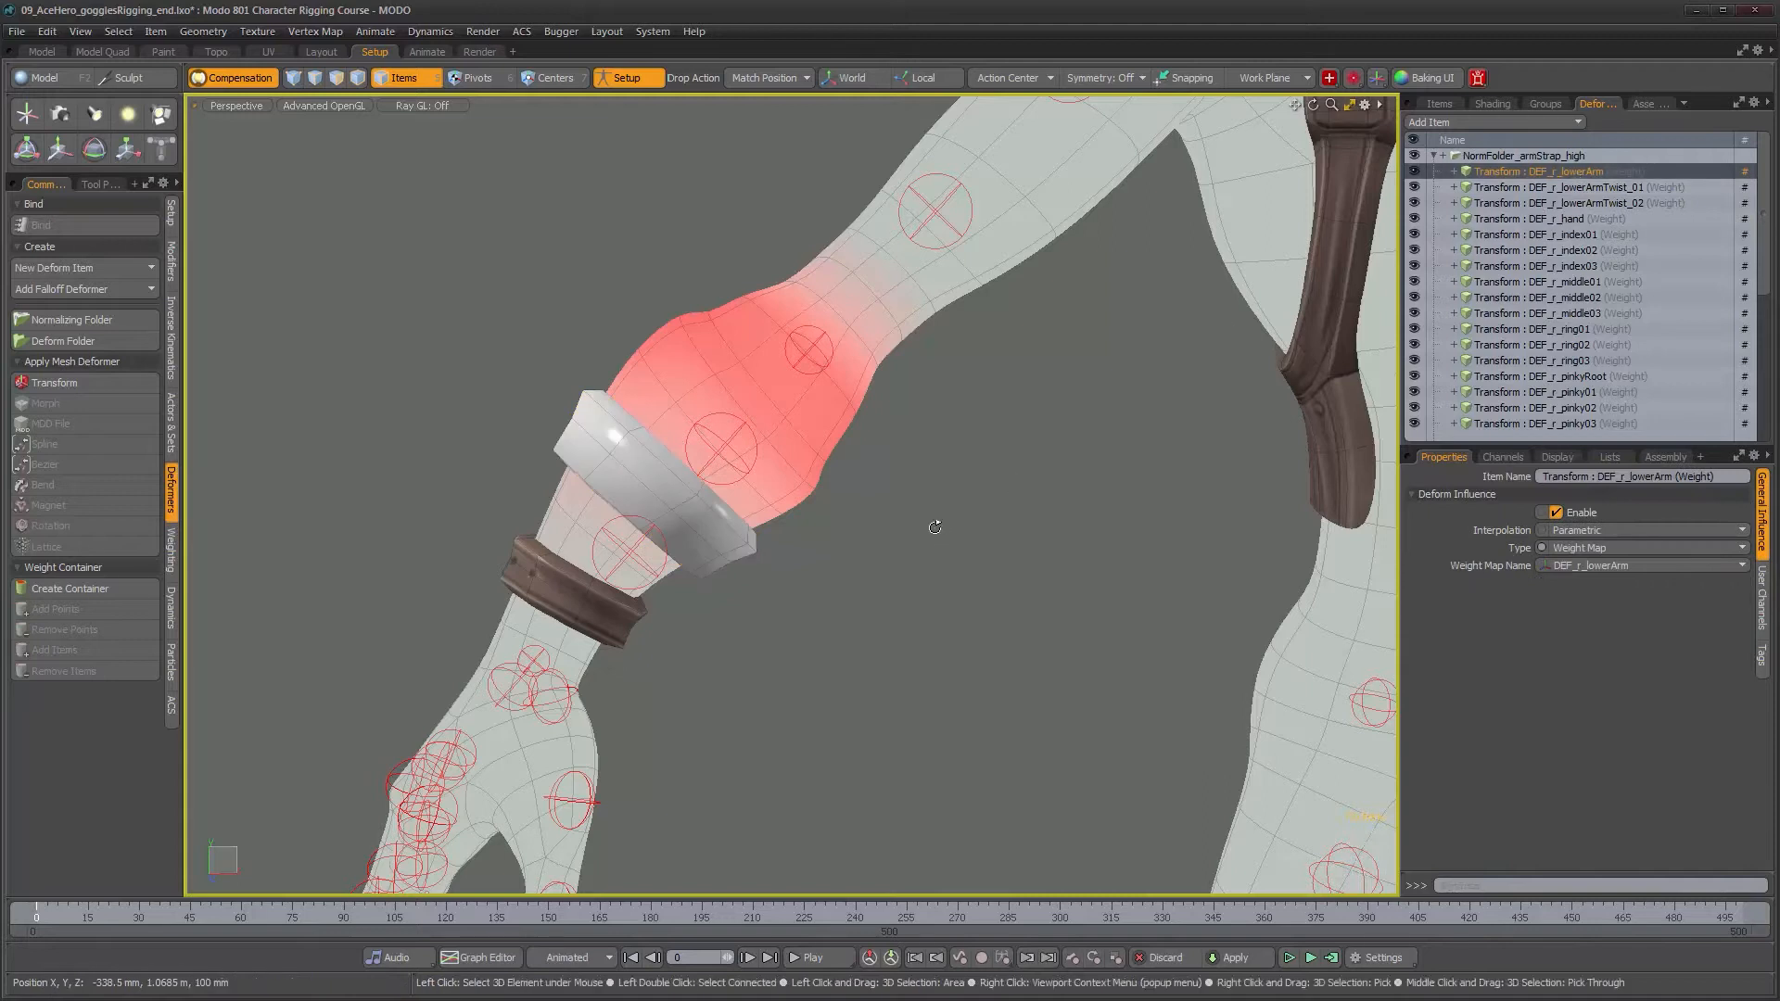
left_click_drag(934, 536, 1210, 440, "alt")
left_click(1586, 188)
left_click(1589, 199)
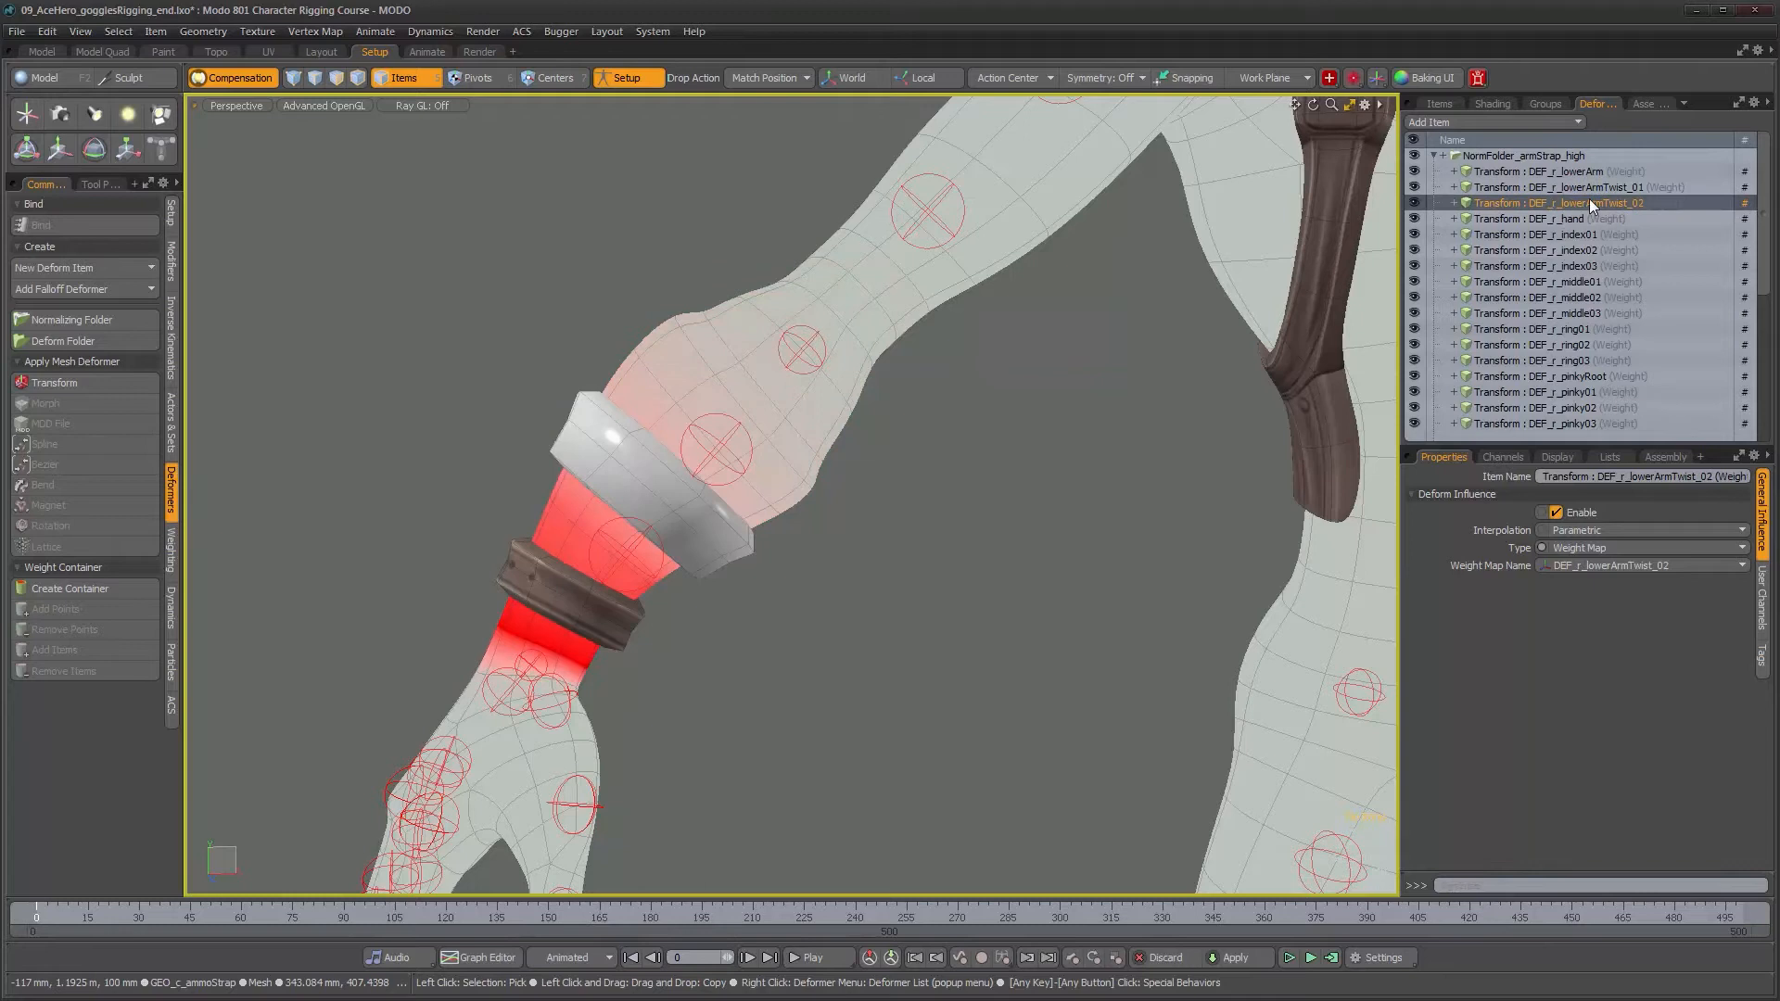
- Delete the hand and finger influences from DEF_r_hand through DEF_r_thumb02 in NormFolder_armStrap_high
left_click(1576, 221)
scroll(1592, 348, "down", 3)
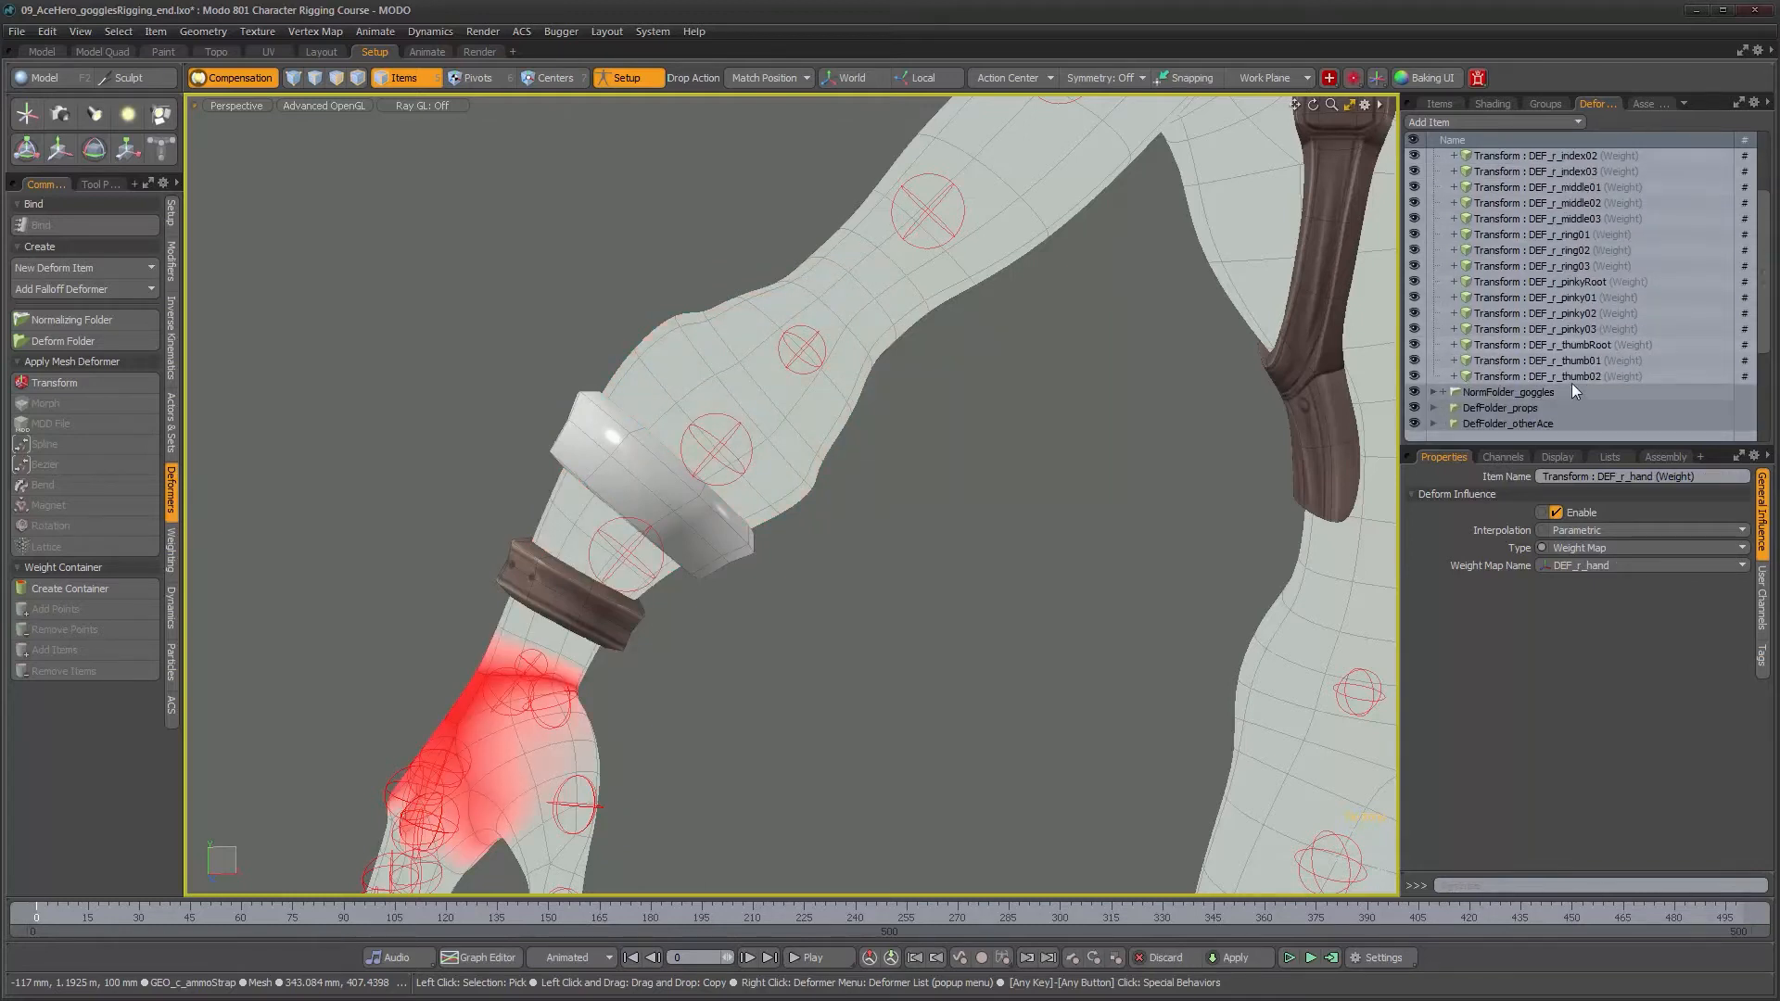
left_click(1576, 376, "shift")
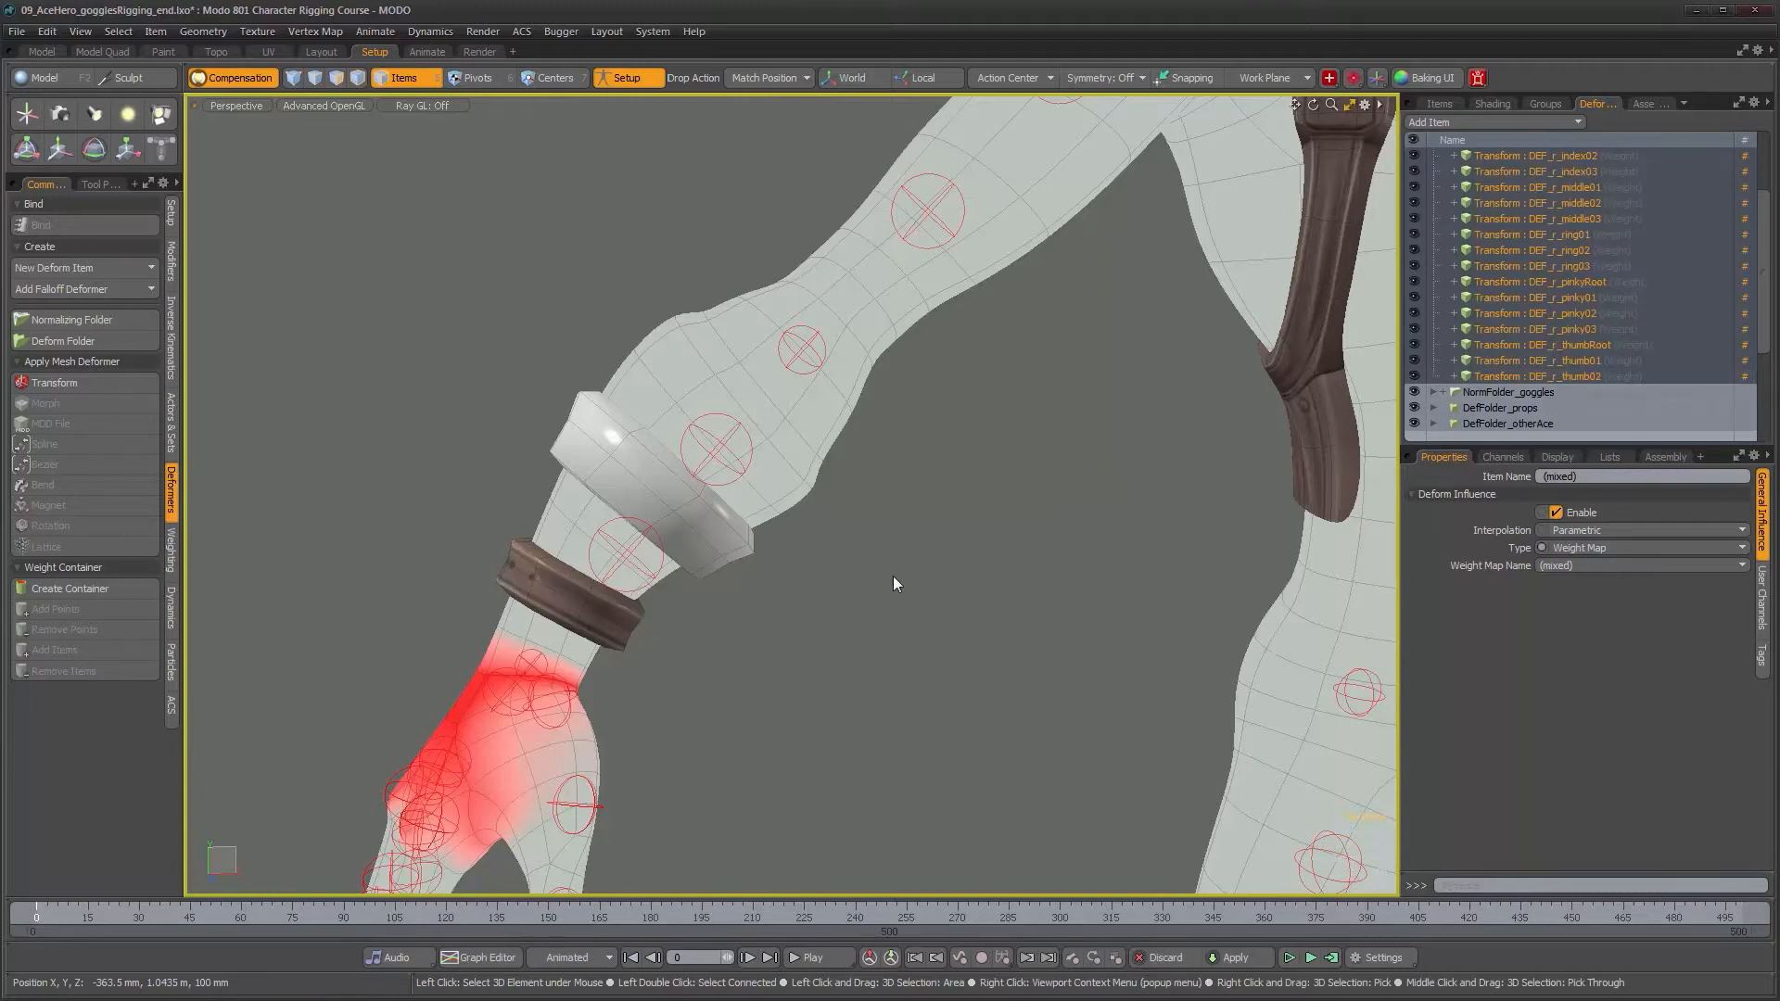
left_click(1585, 265)
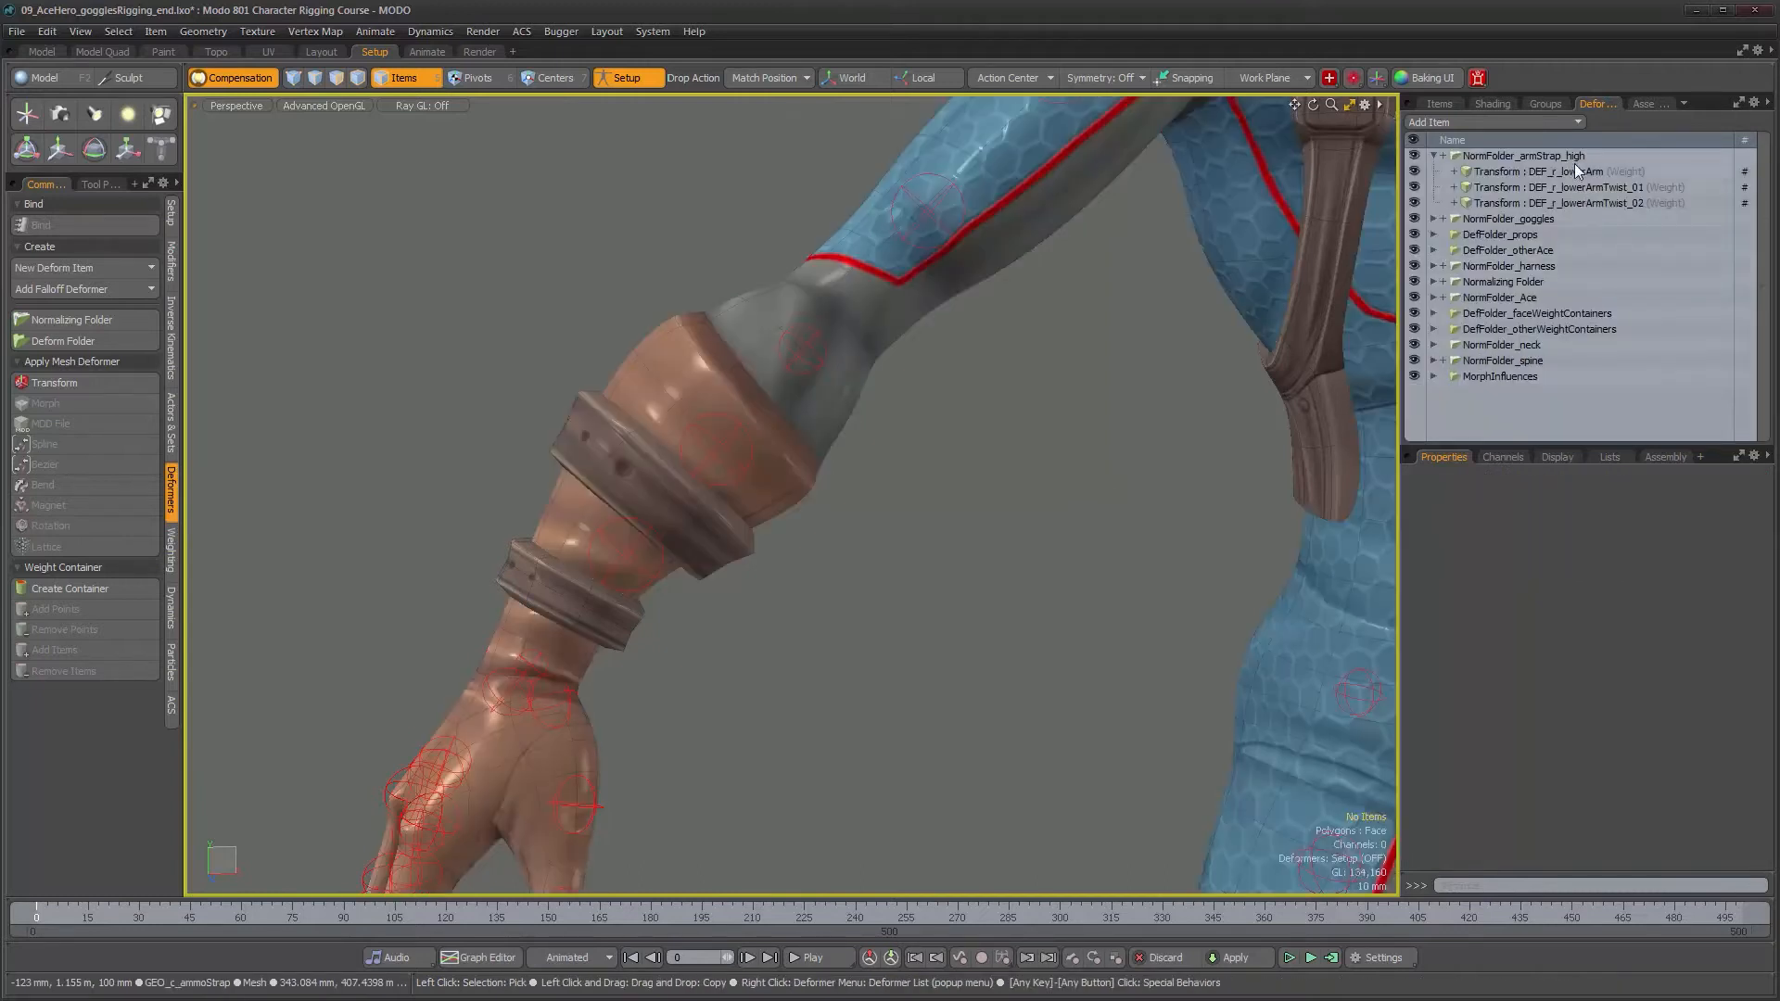
- Delete the hand and finger weight maps from DEF_r_hand through DEF_r_thumb02 on the GEO_r_armStrap_high mesh
left_click(728, 545)
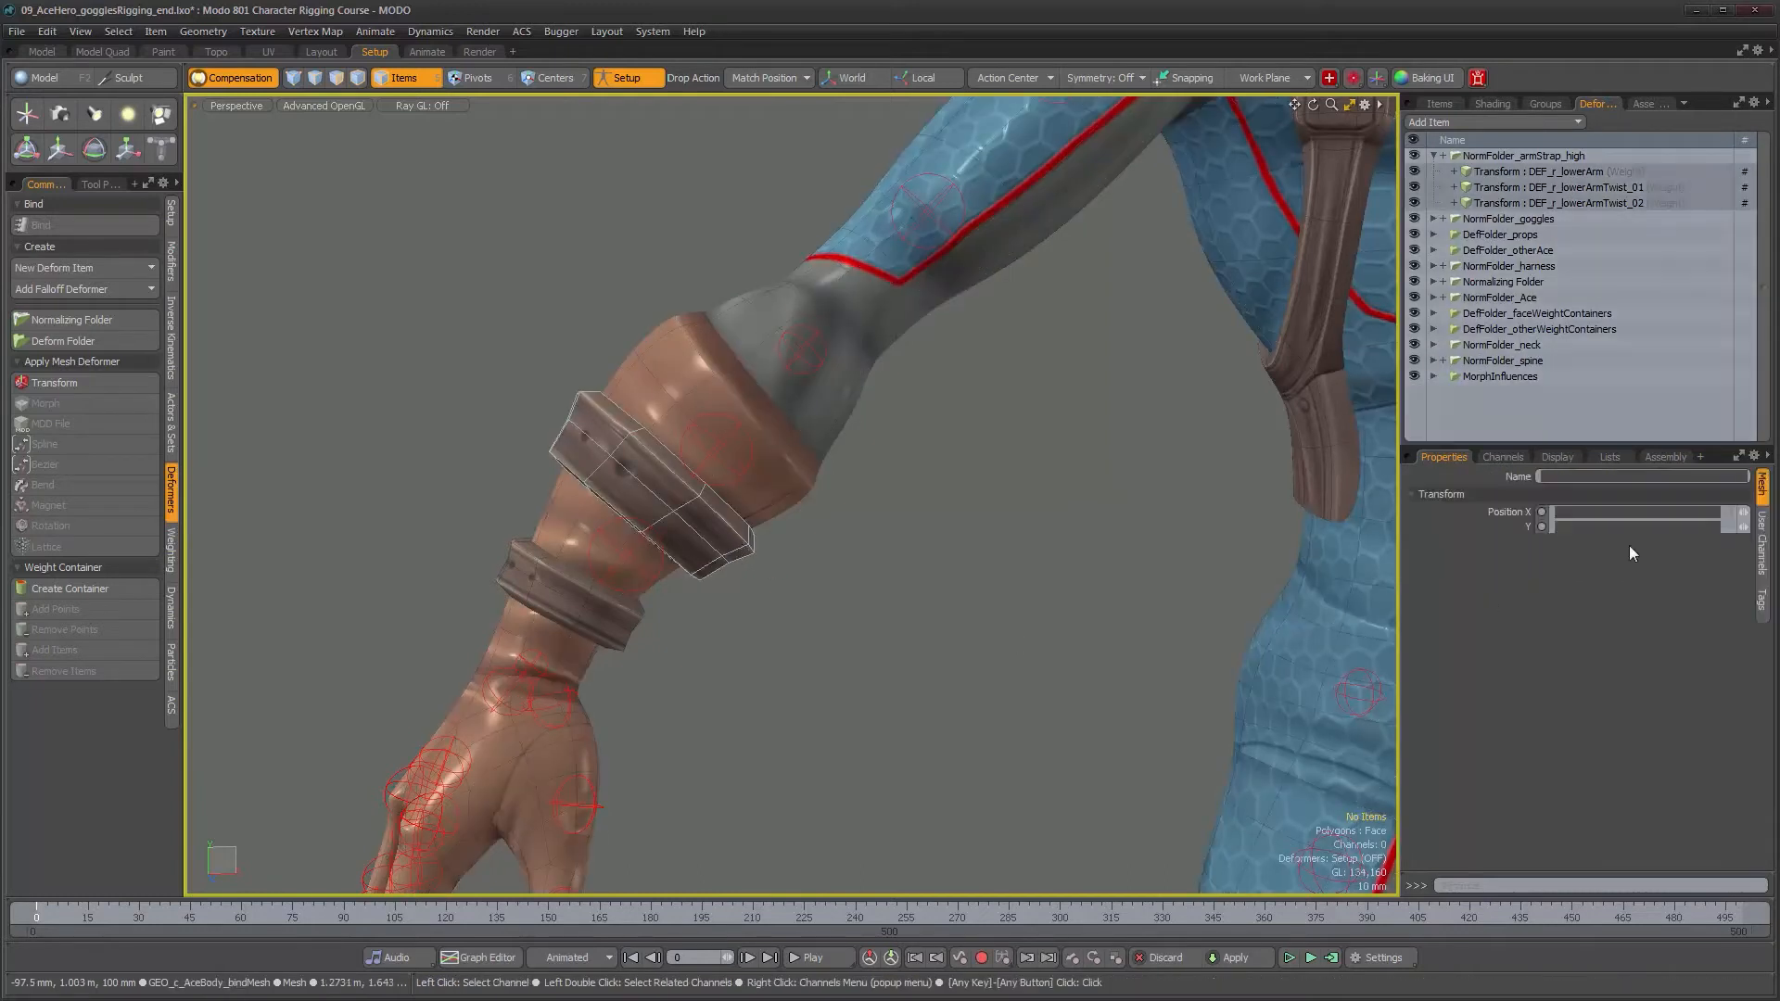
left_click(1611, 457)
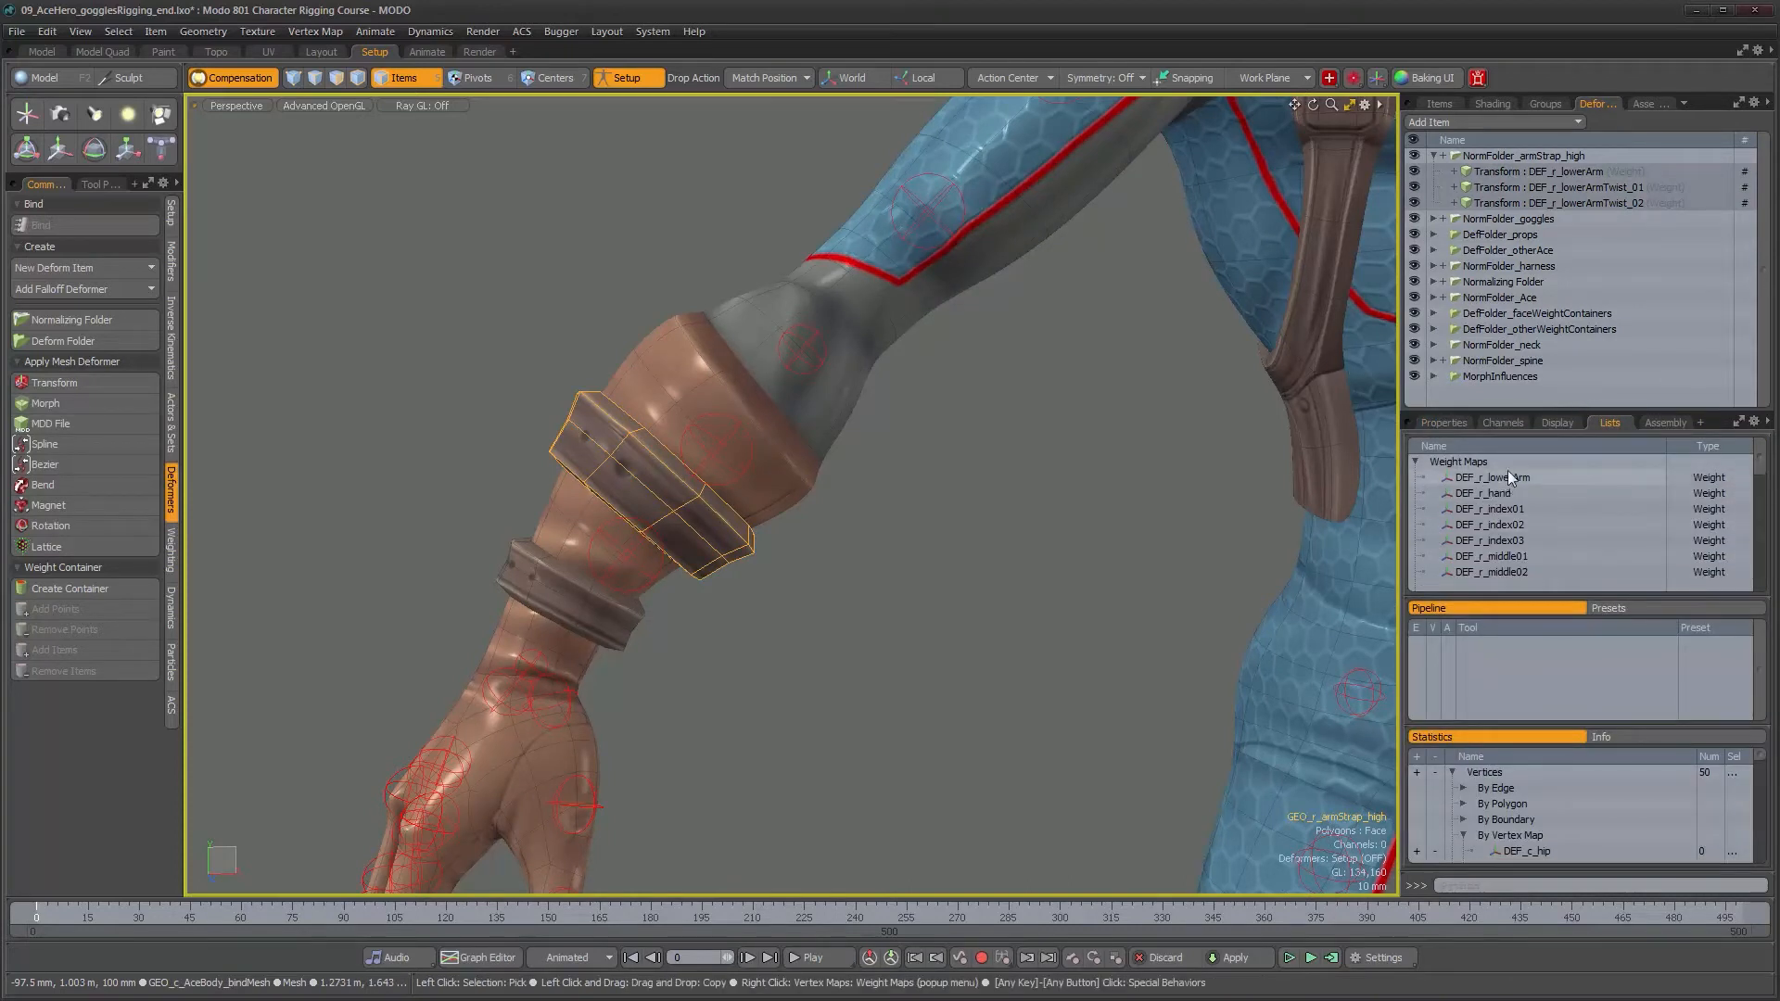
left_click(1500, 495)
scroll(1515, 536, "down", 4)
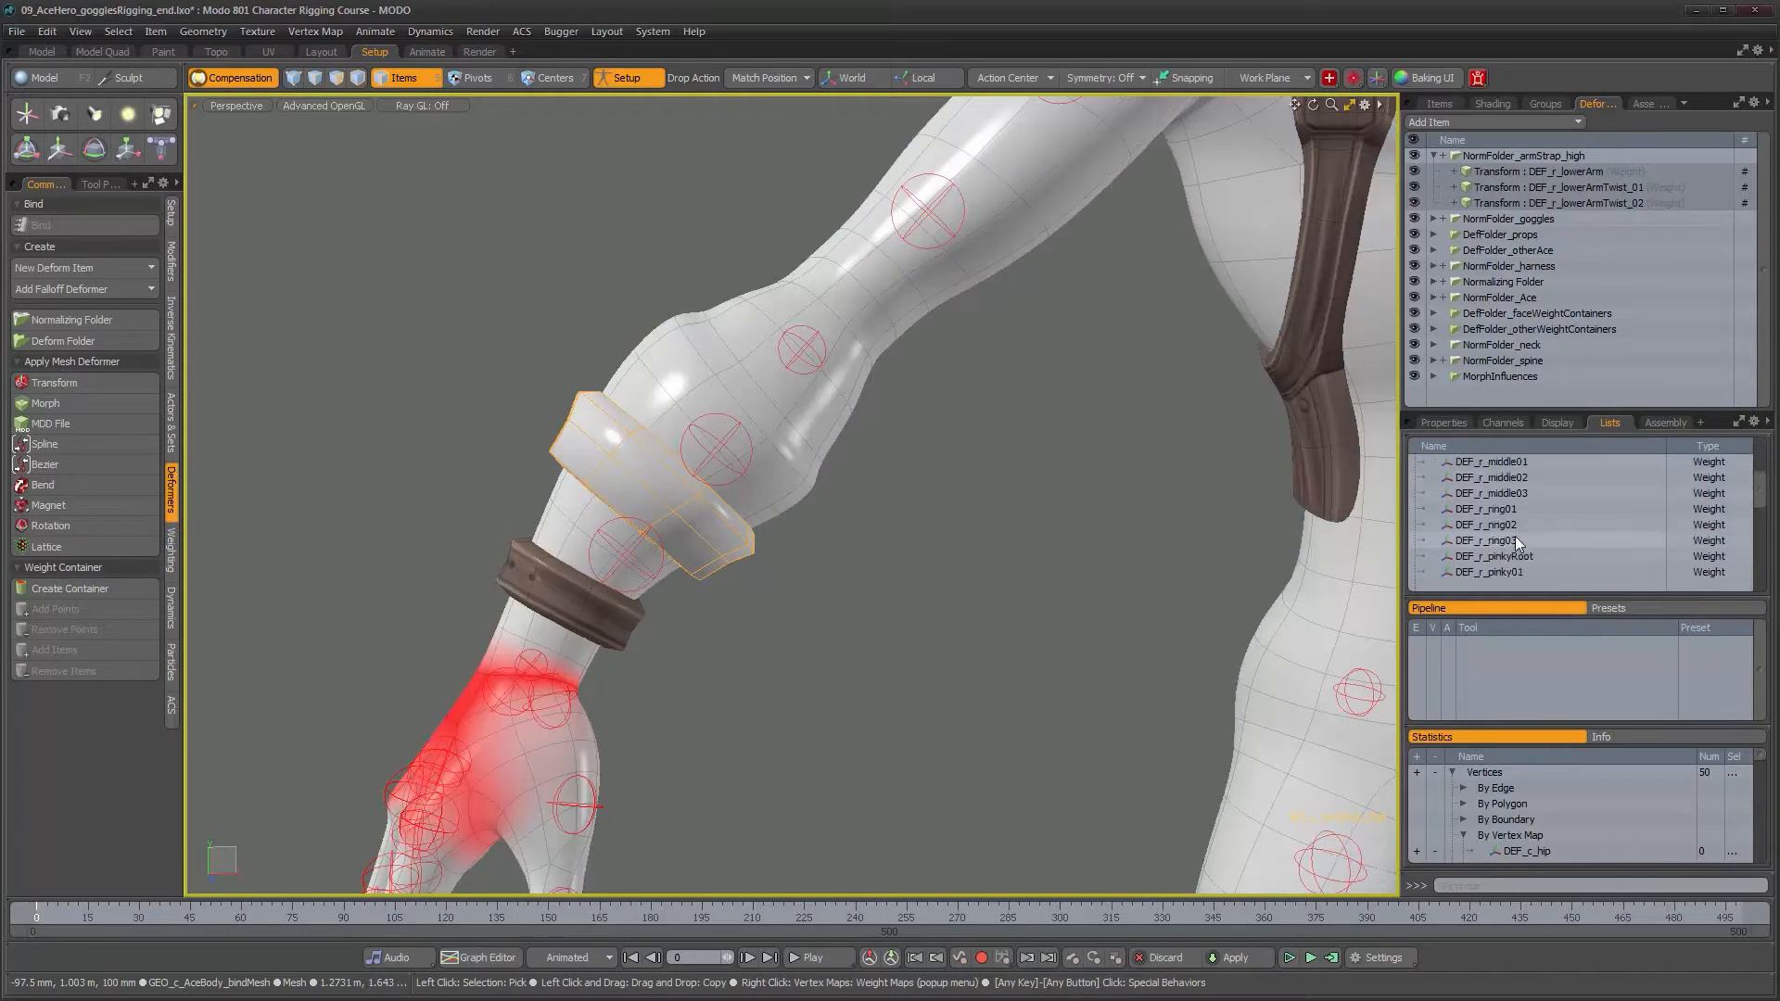
scroll(1515, 536, "down", 1)
left_click(1504, 510, "shift")
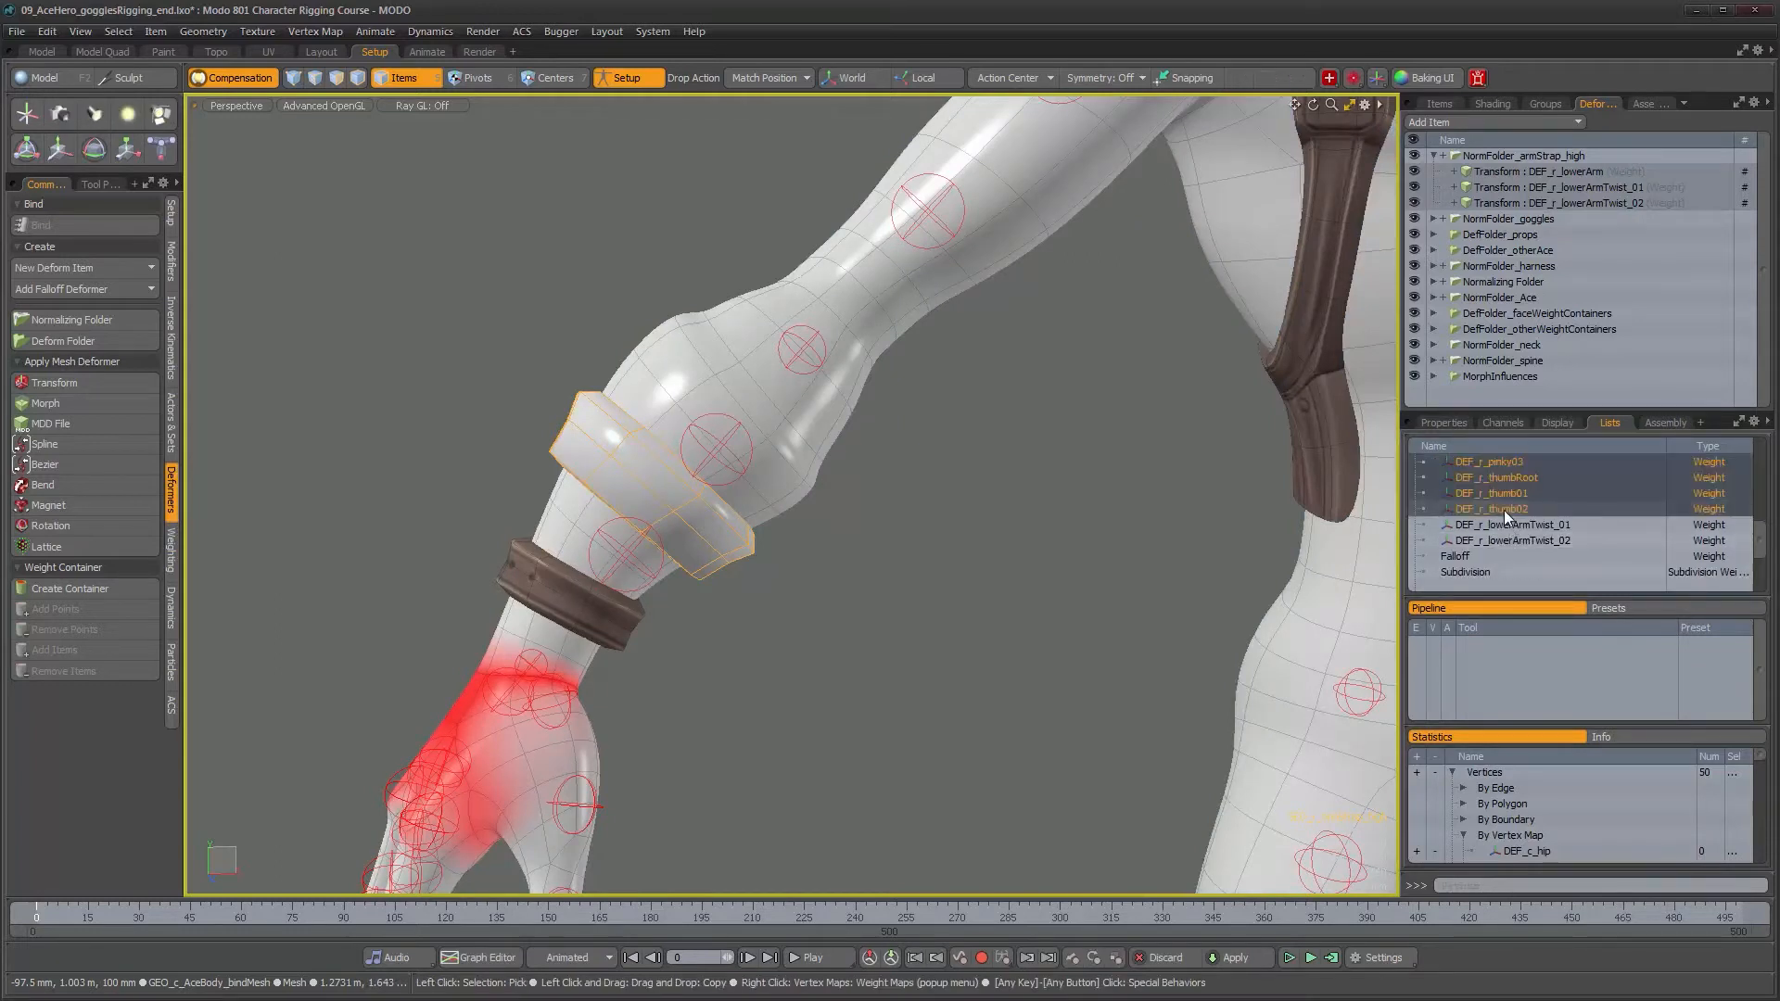
right_click(1504, 510)
left_click(1504, 510)
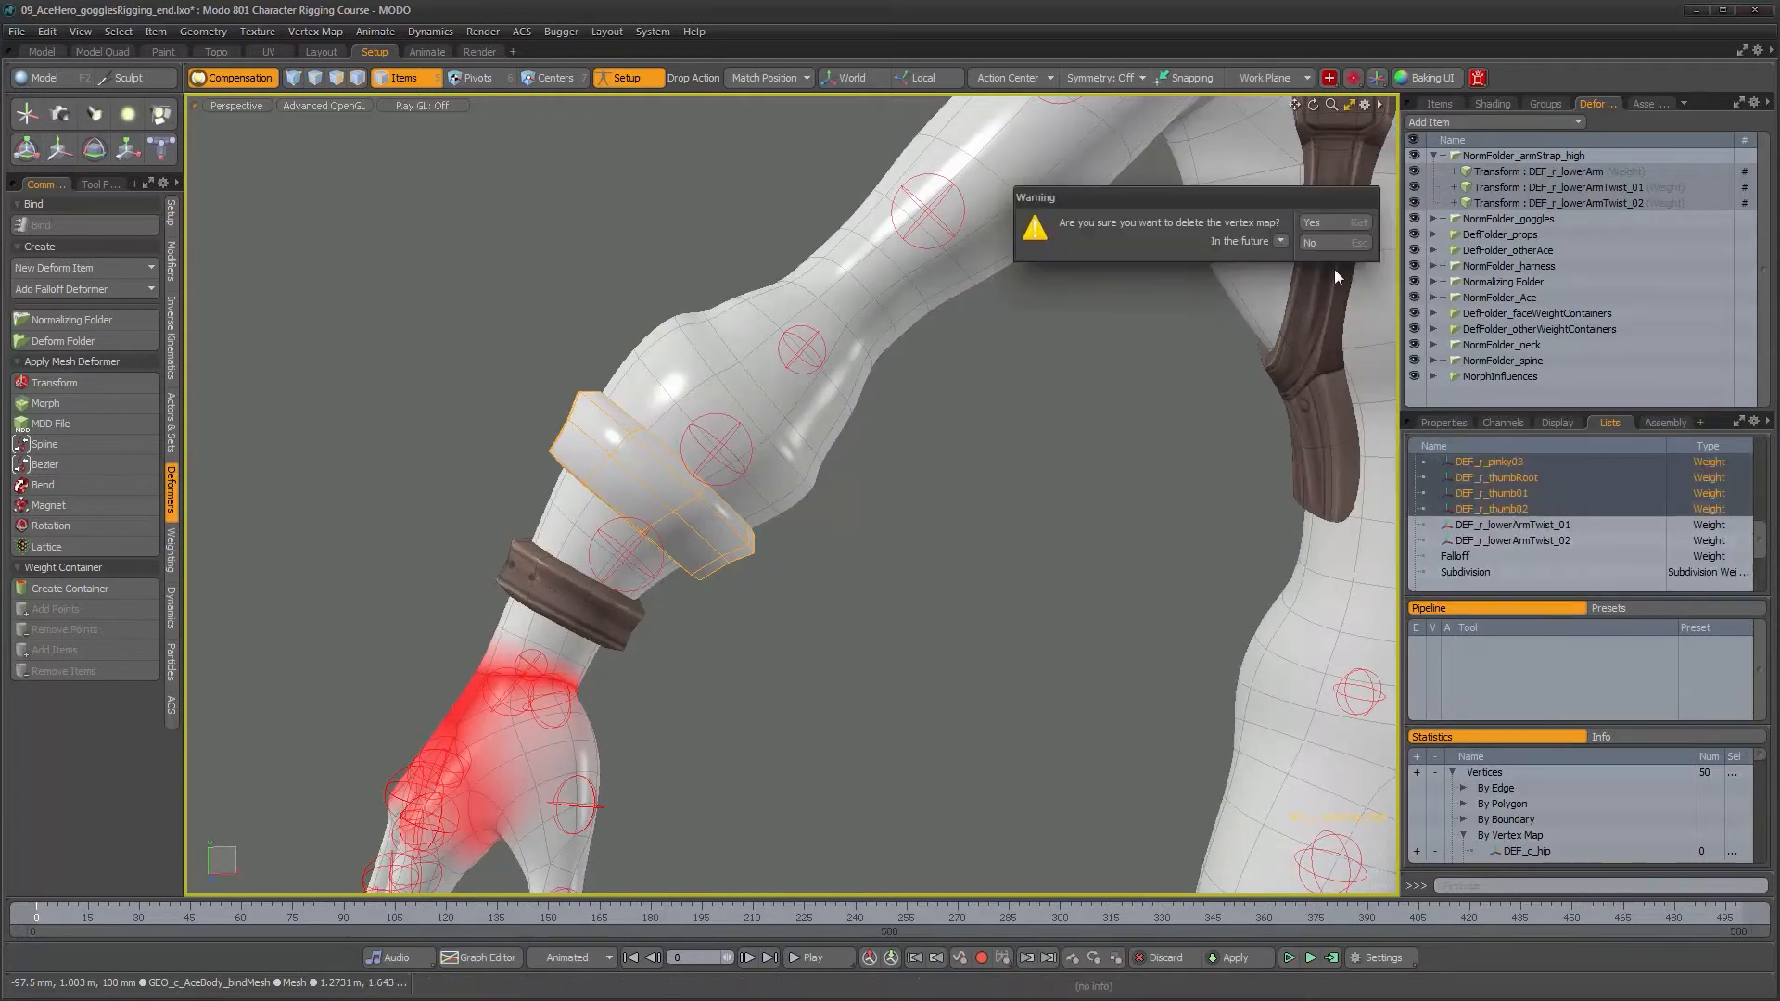
left_click(1334, 225)
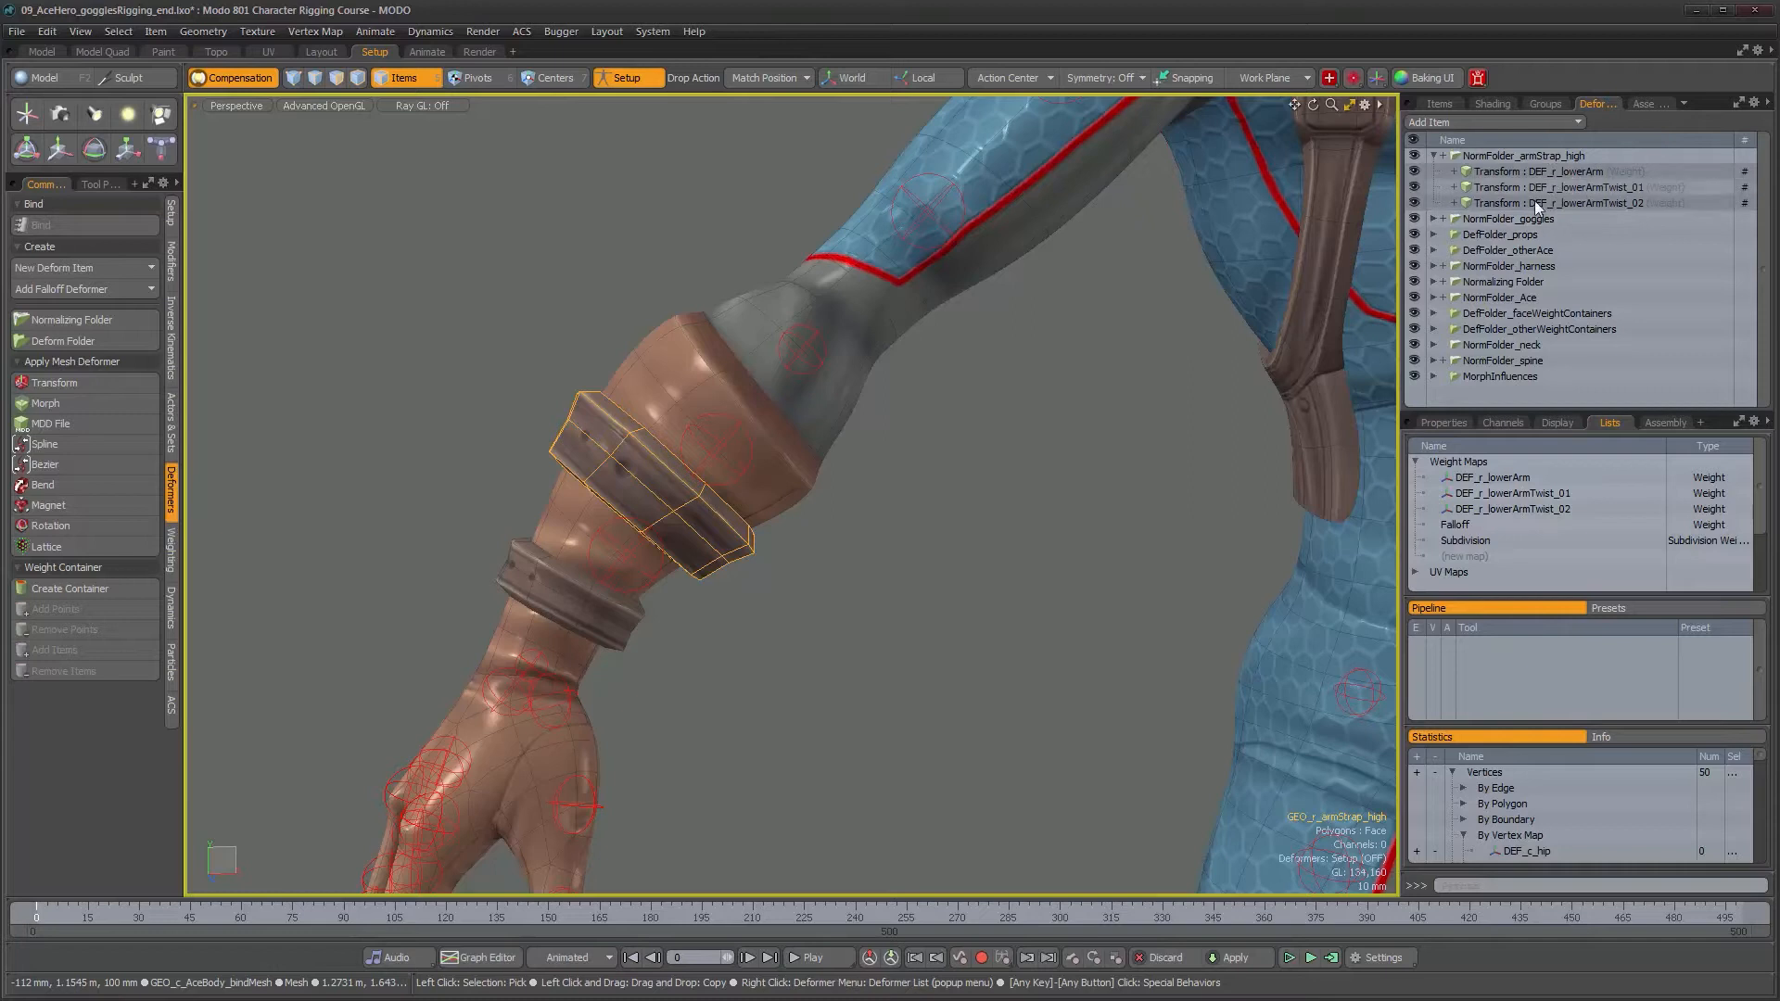
- Leave setup mode and look over the bound strap on the right arm together with the torso
left_click_drag(853, 542, 809, 534, "alt")
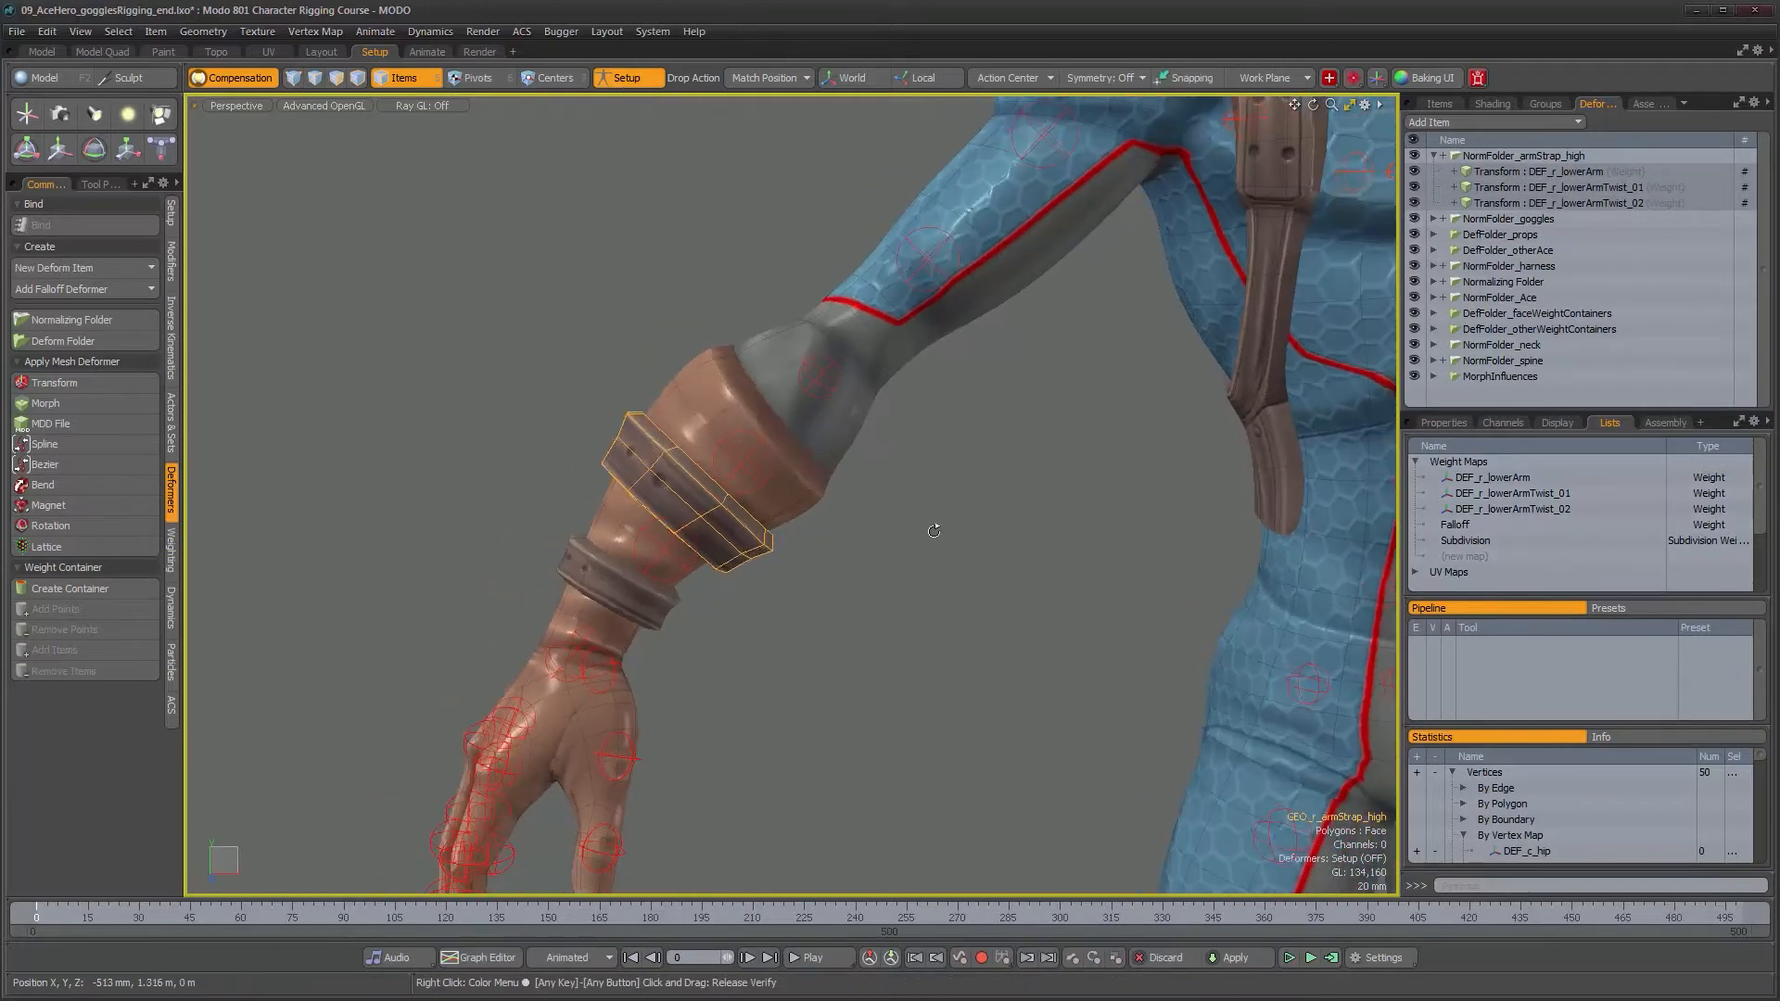
left_click_drag(937, 531, 752, 538, "alt")
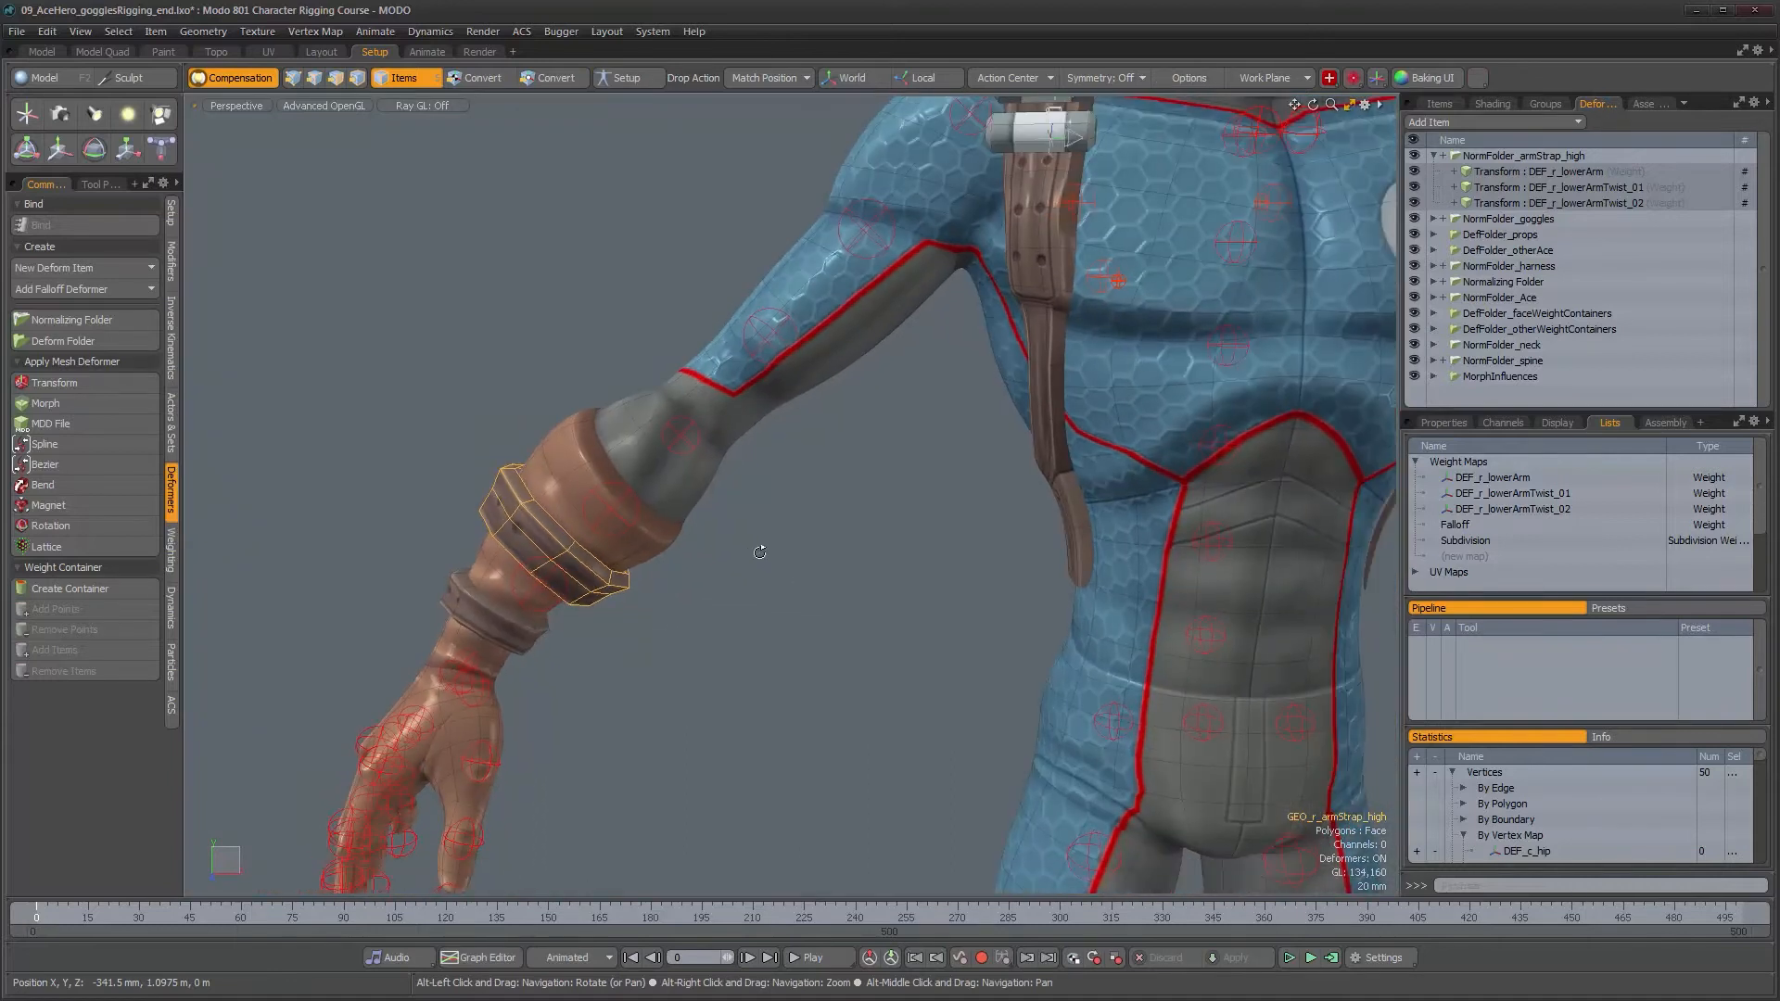
middle_click_drag(1277, 287, 1066, 502, "alt")
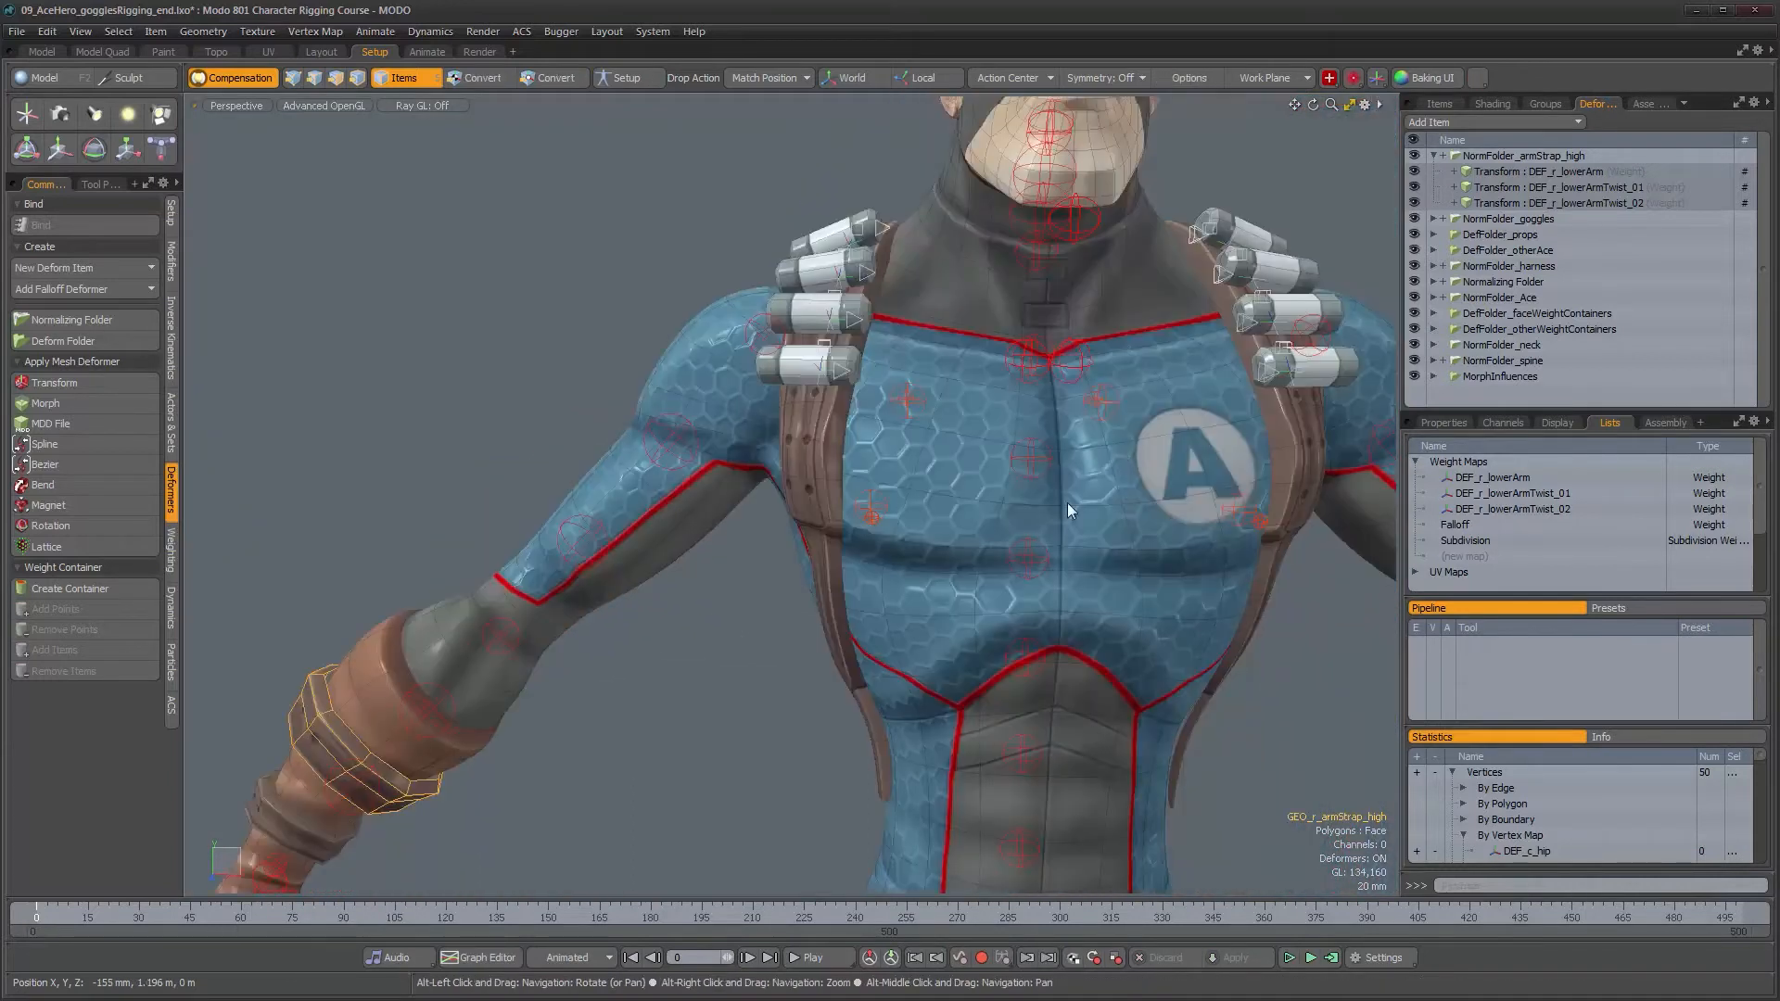
middle_click_drag(859, 498, 1021, 419, "alt")
left_click_drag(1021, 419, 818, 463, "alt")
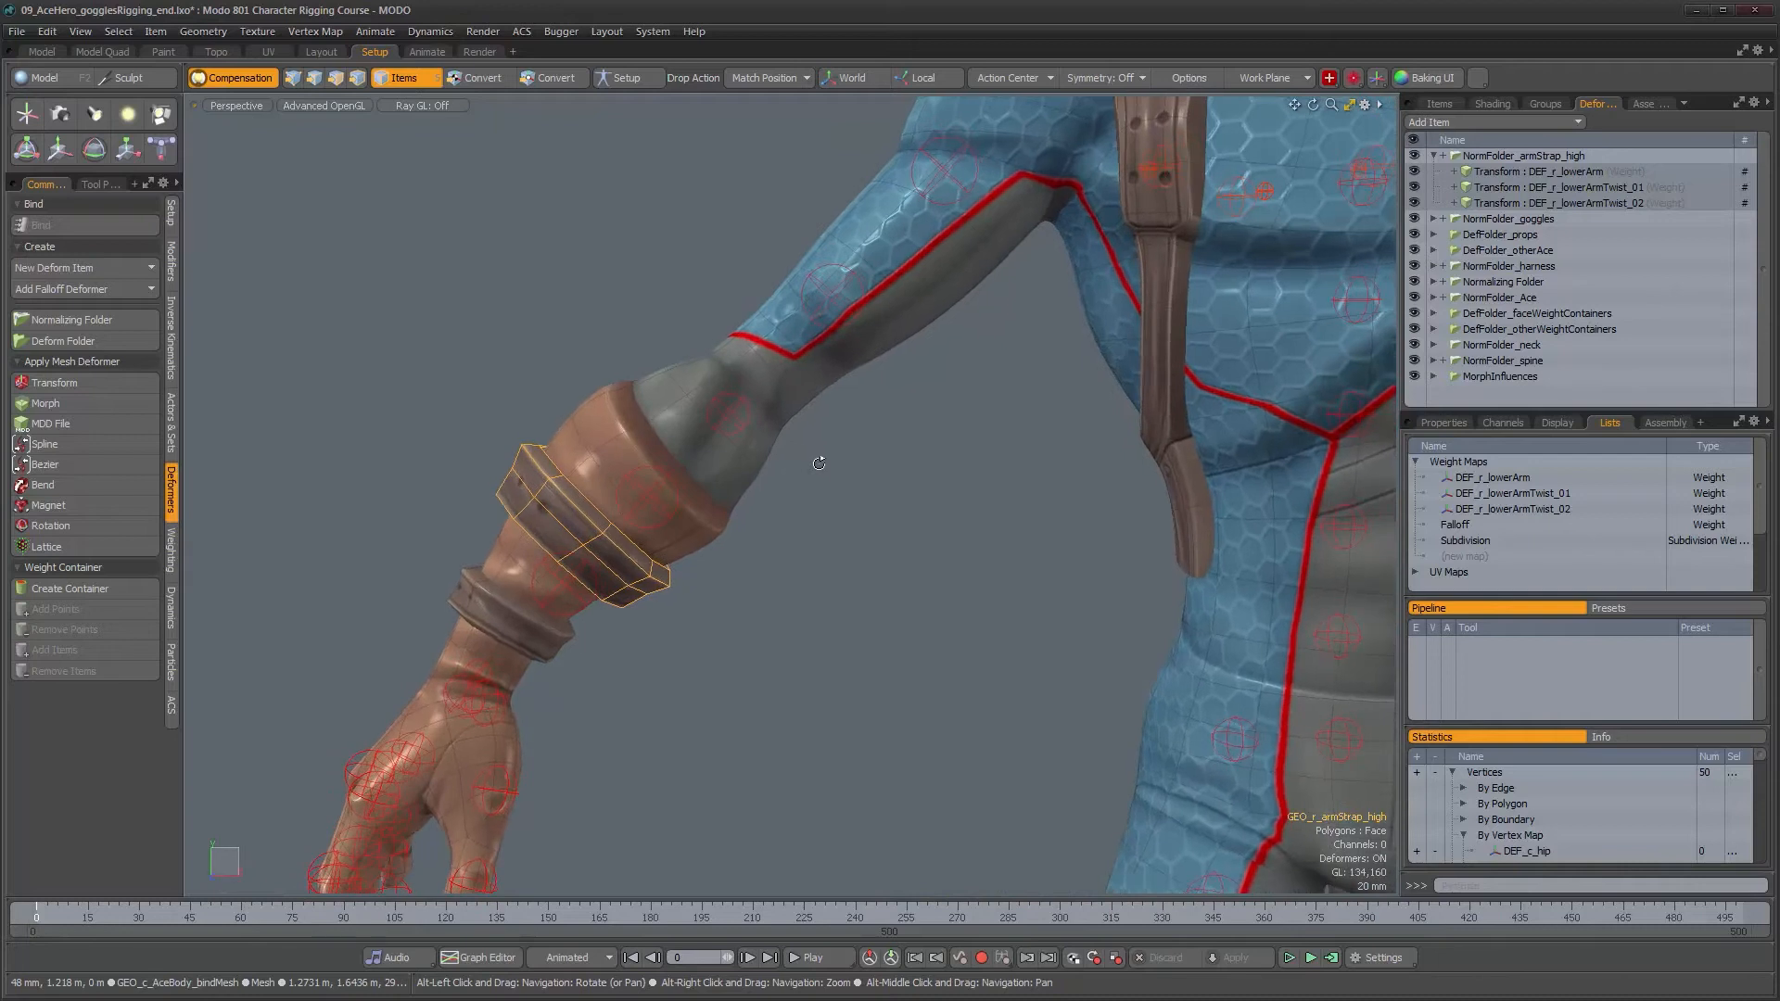
left_click_drag(893, 542, 878, 537, "alt")
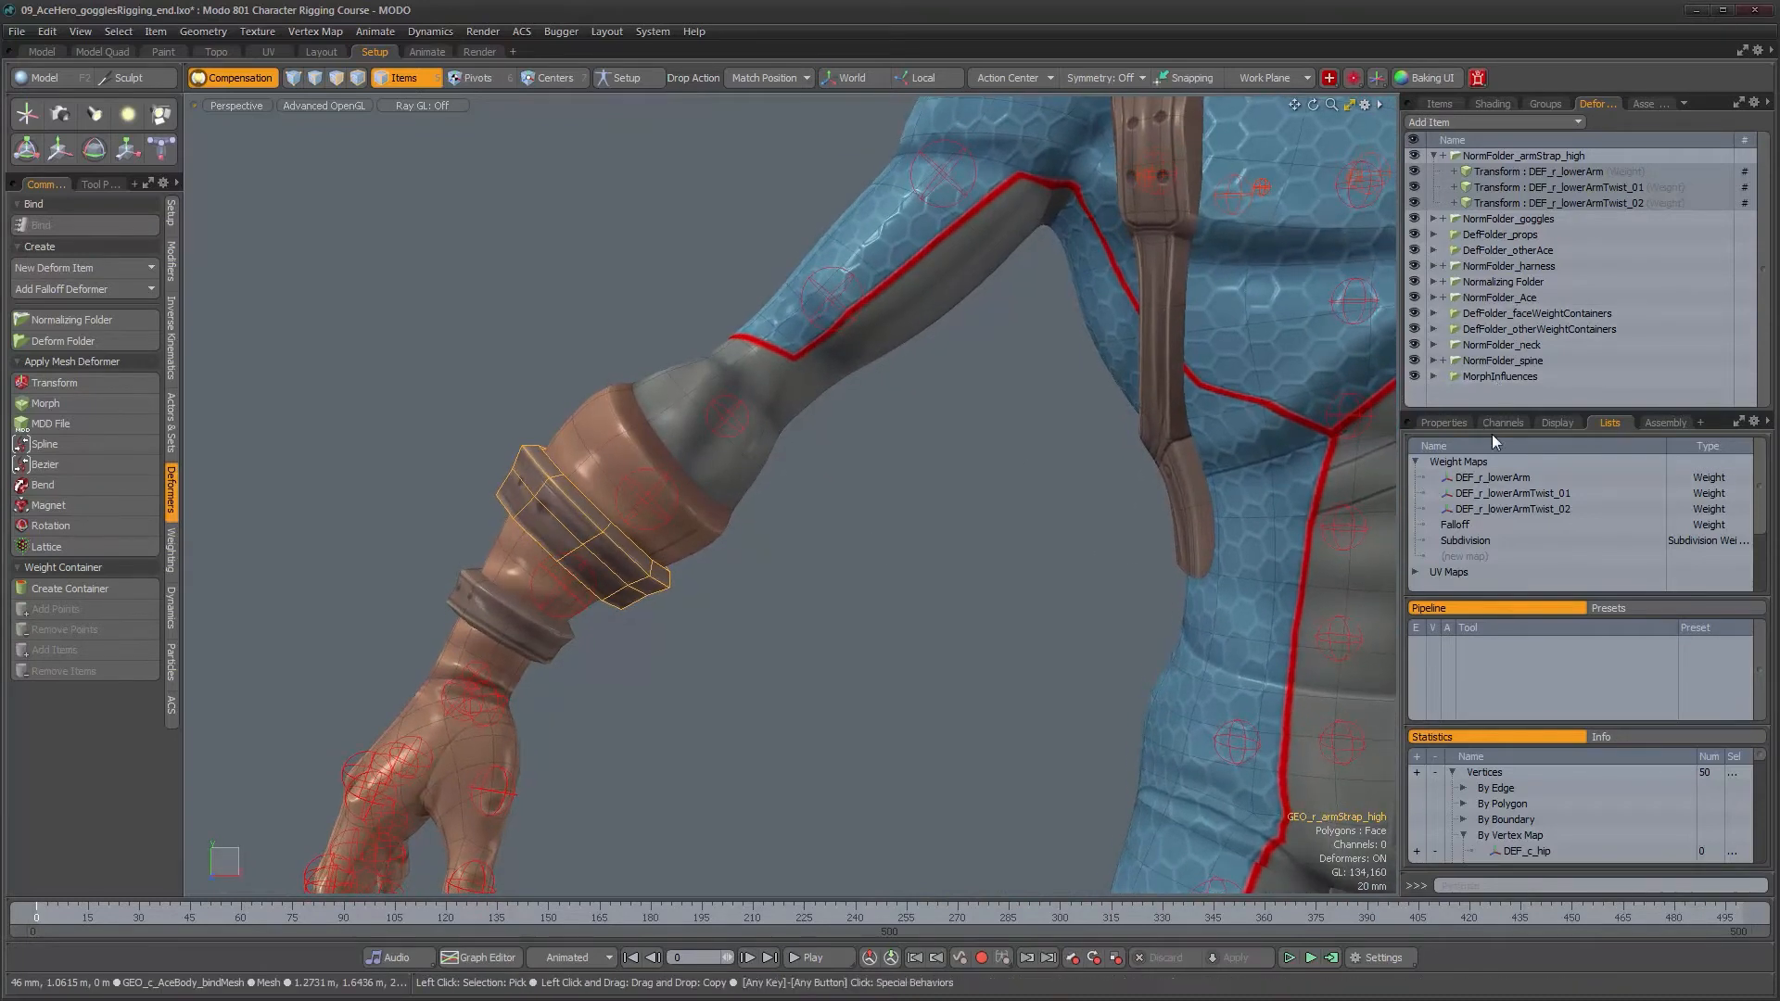
- Transfer the body's DEF_l_lowerArm weight map into the strap's DEF_r_lowerArm map, using local sampling space and the Raycast method
left_click(1498, 478)
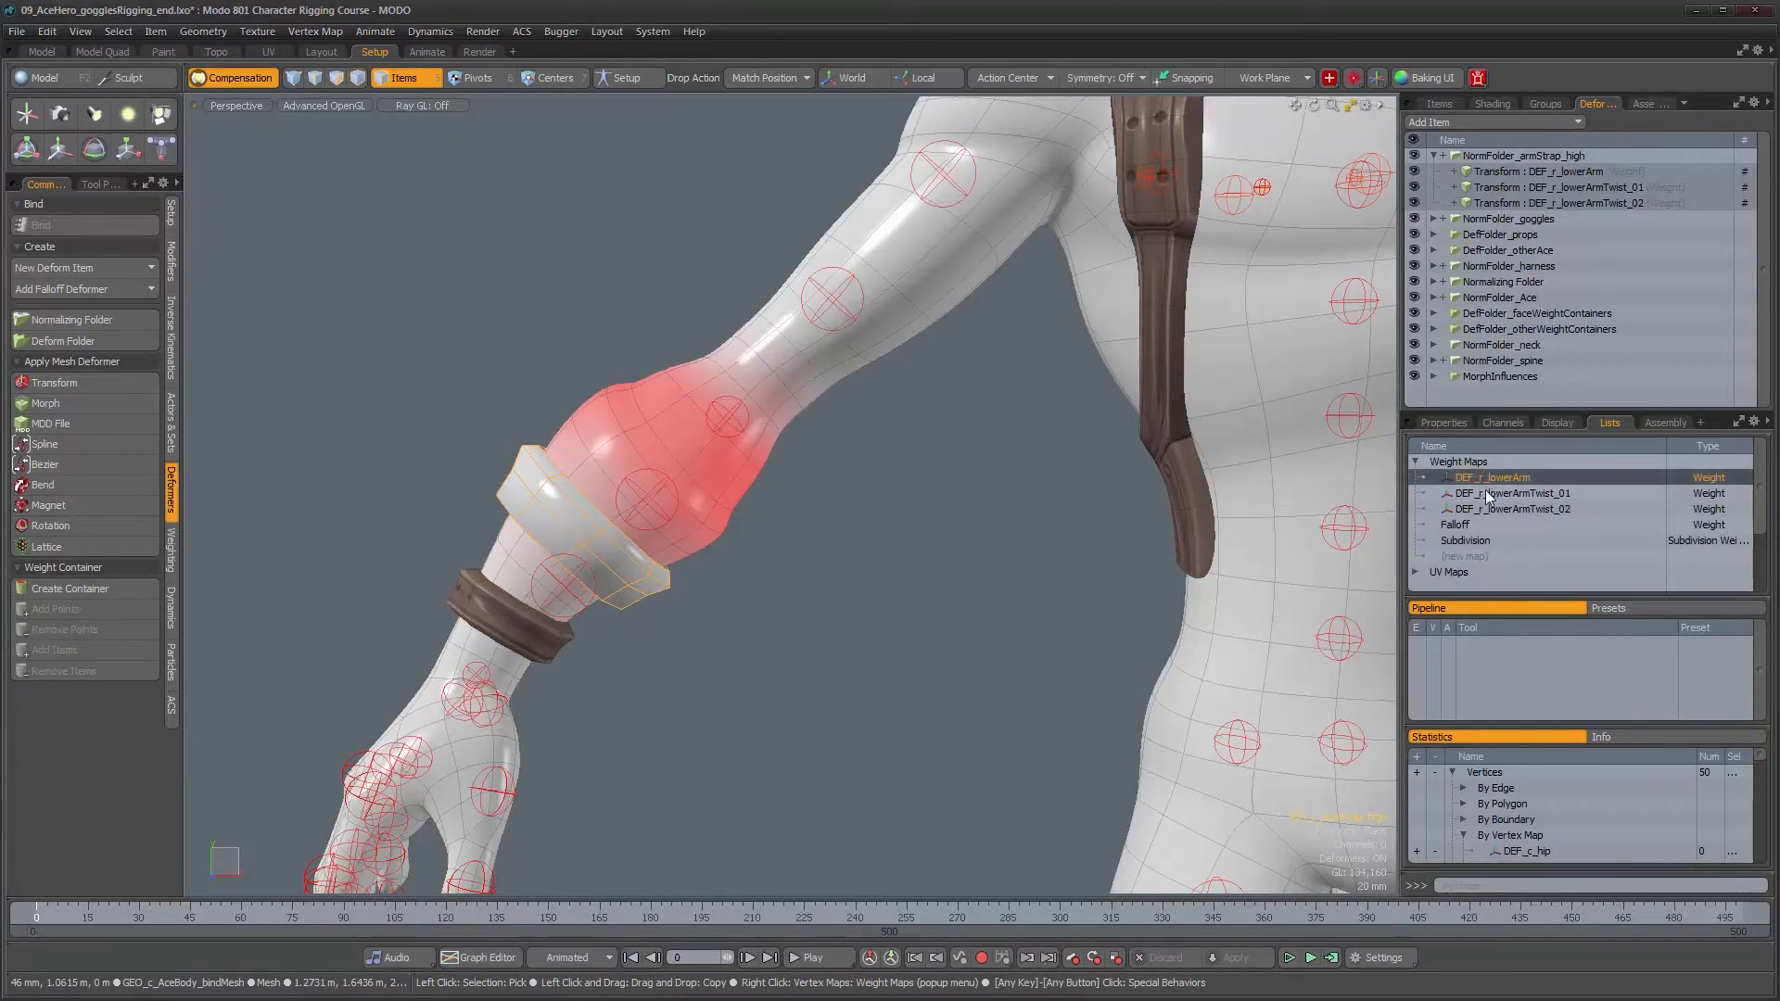
left_click(308, 28)
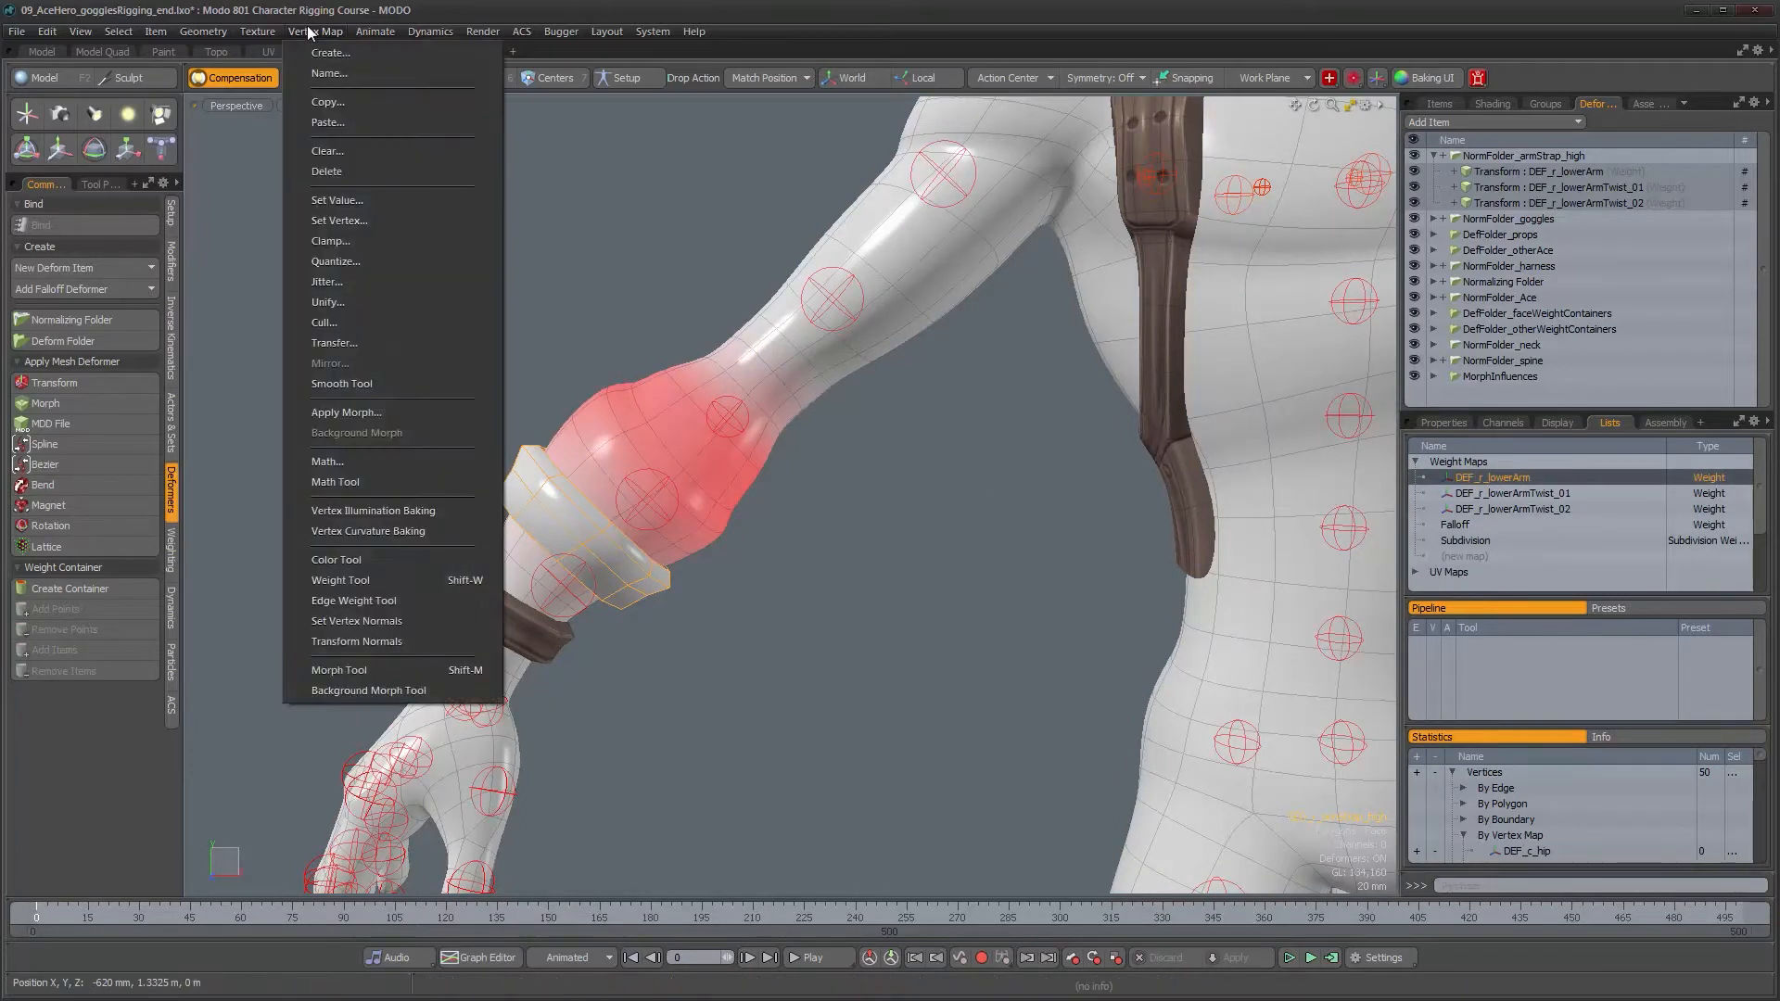
left_click(386, 344)
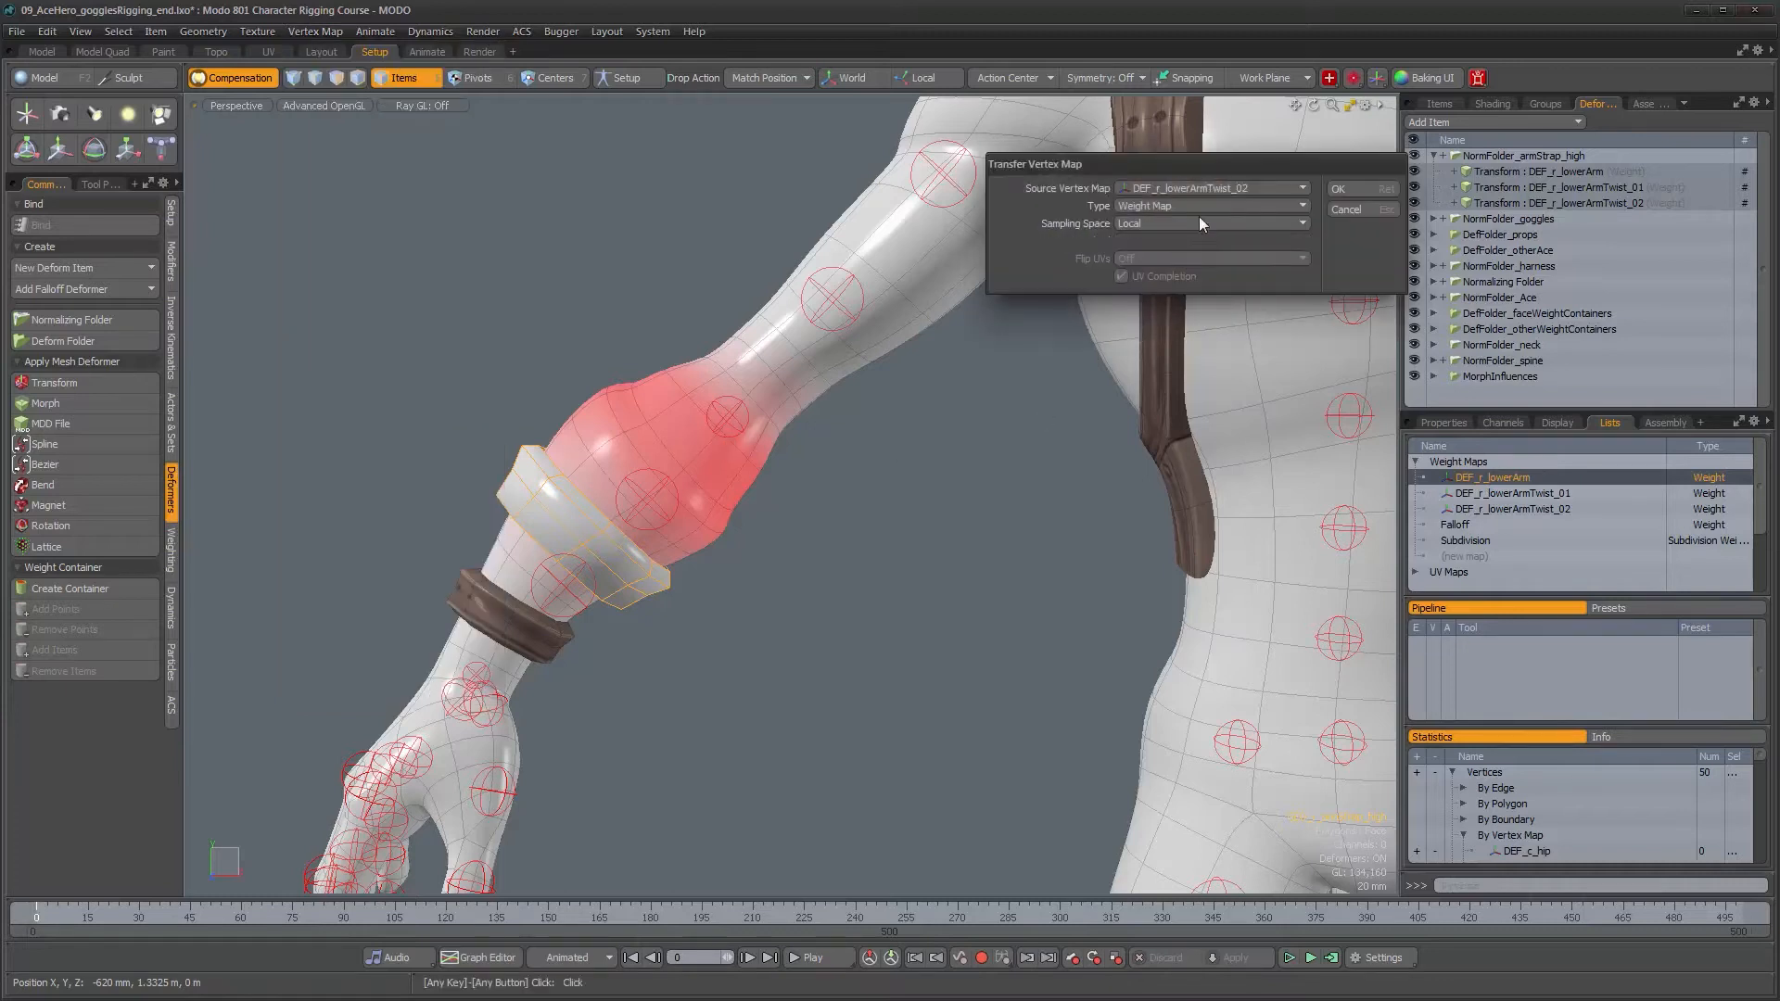
left_click(1194, 206)
left_click(1190, 203)
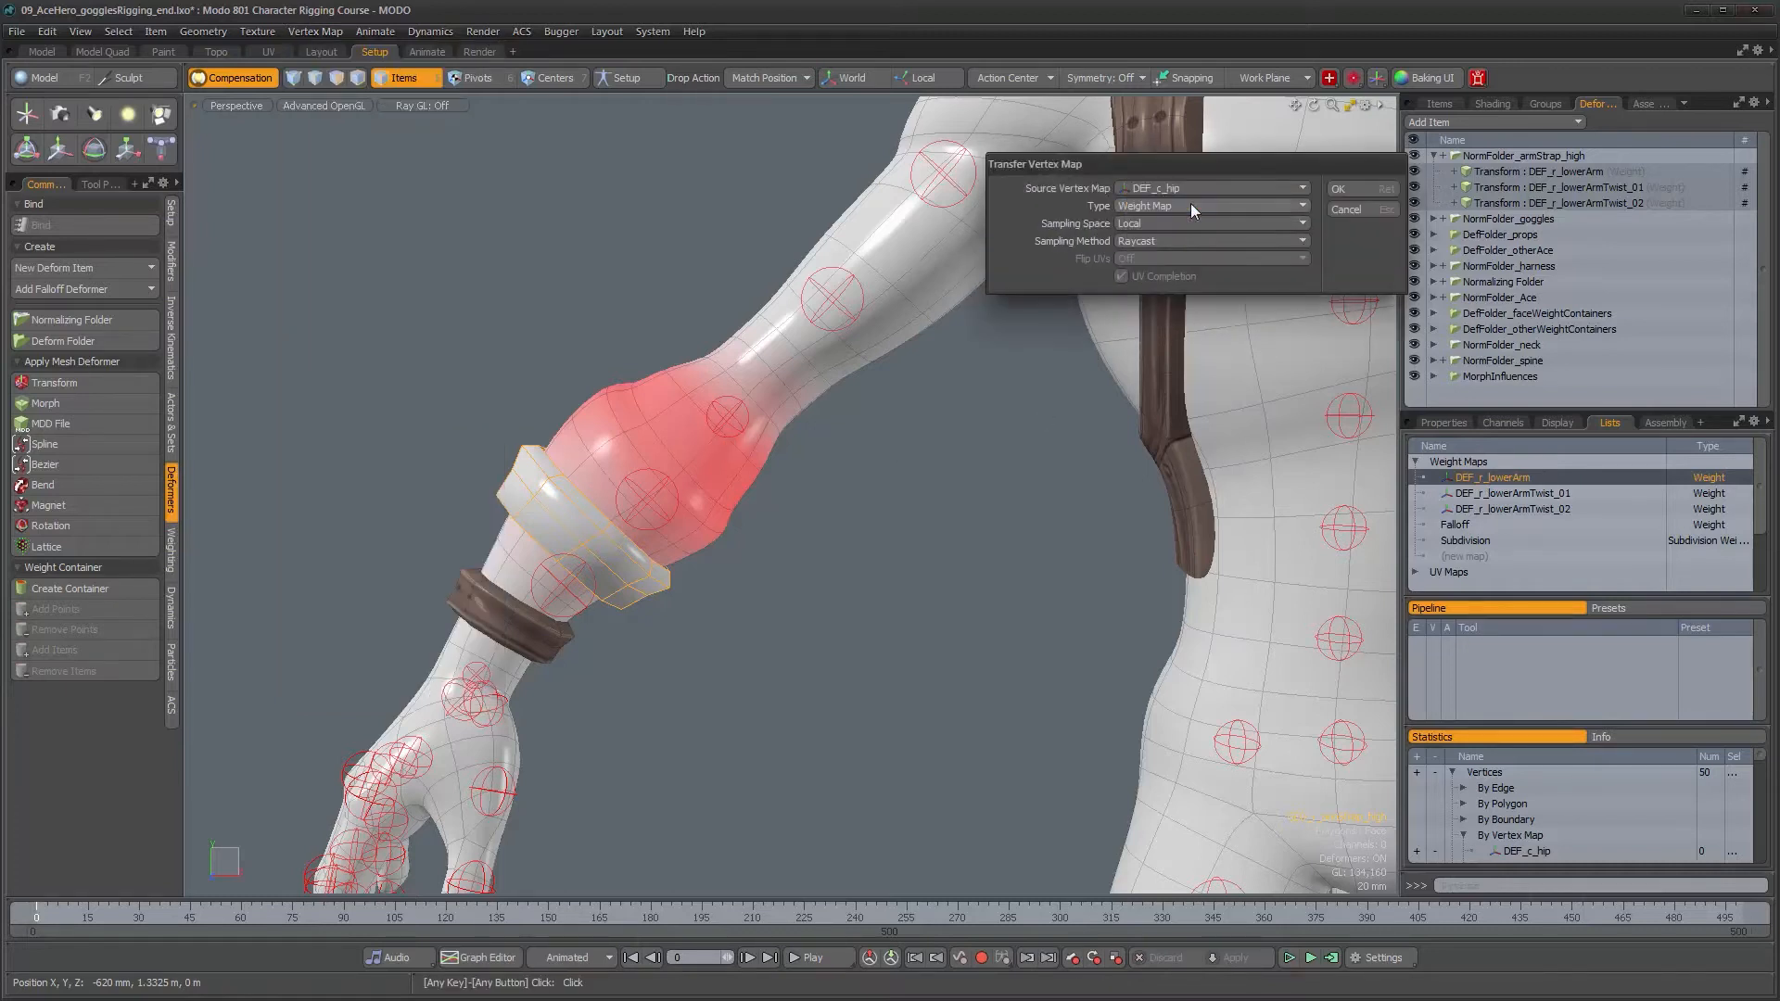
left_click(1194, 186)
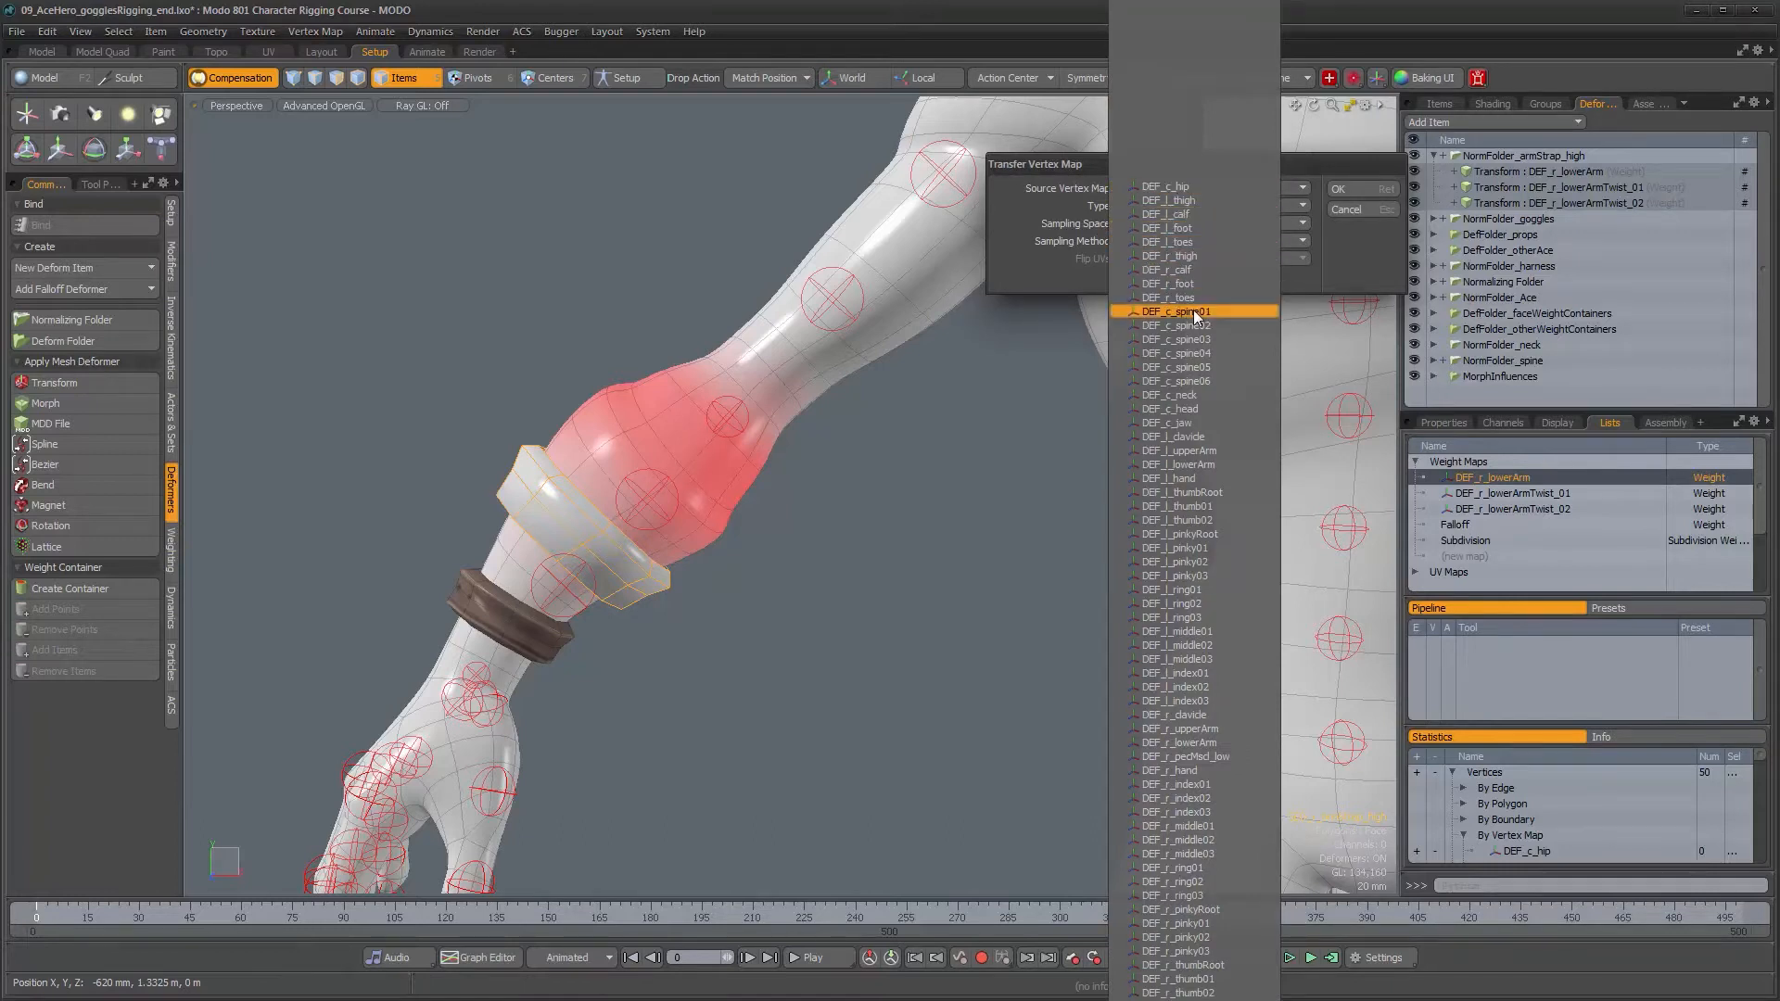
left_click(1191, 466)
left_click(1339, 190)
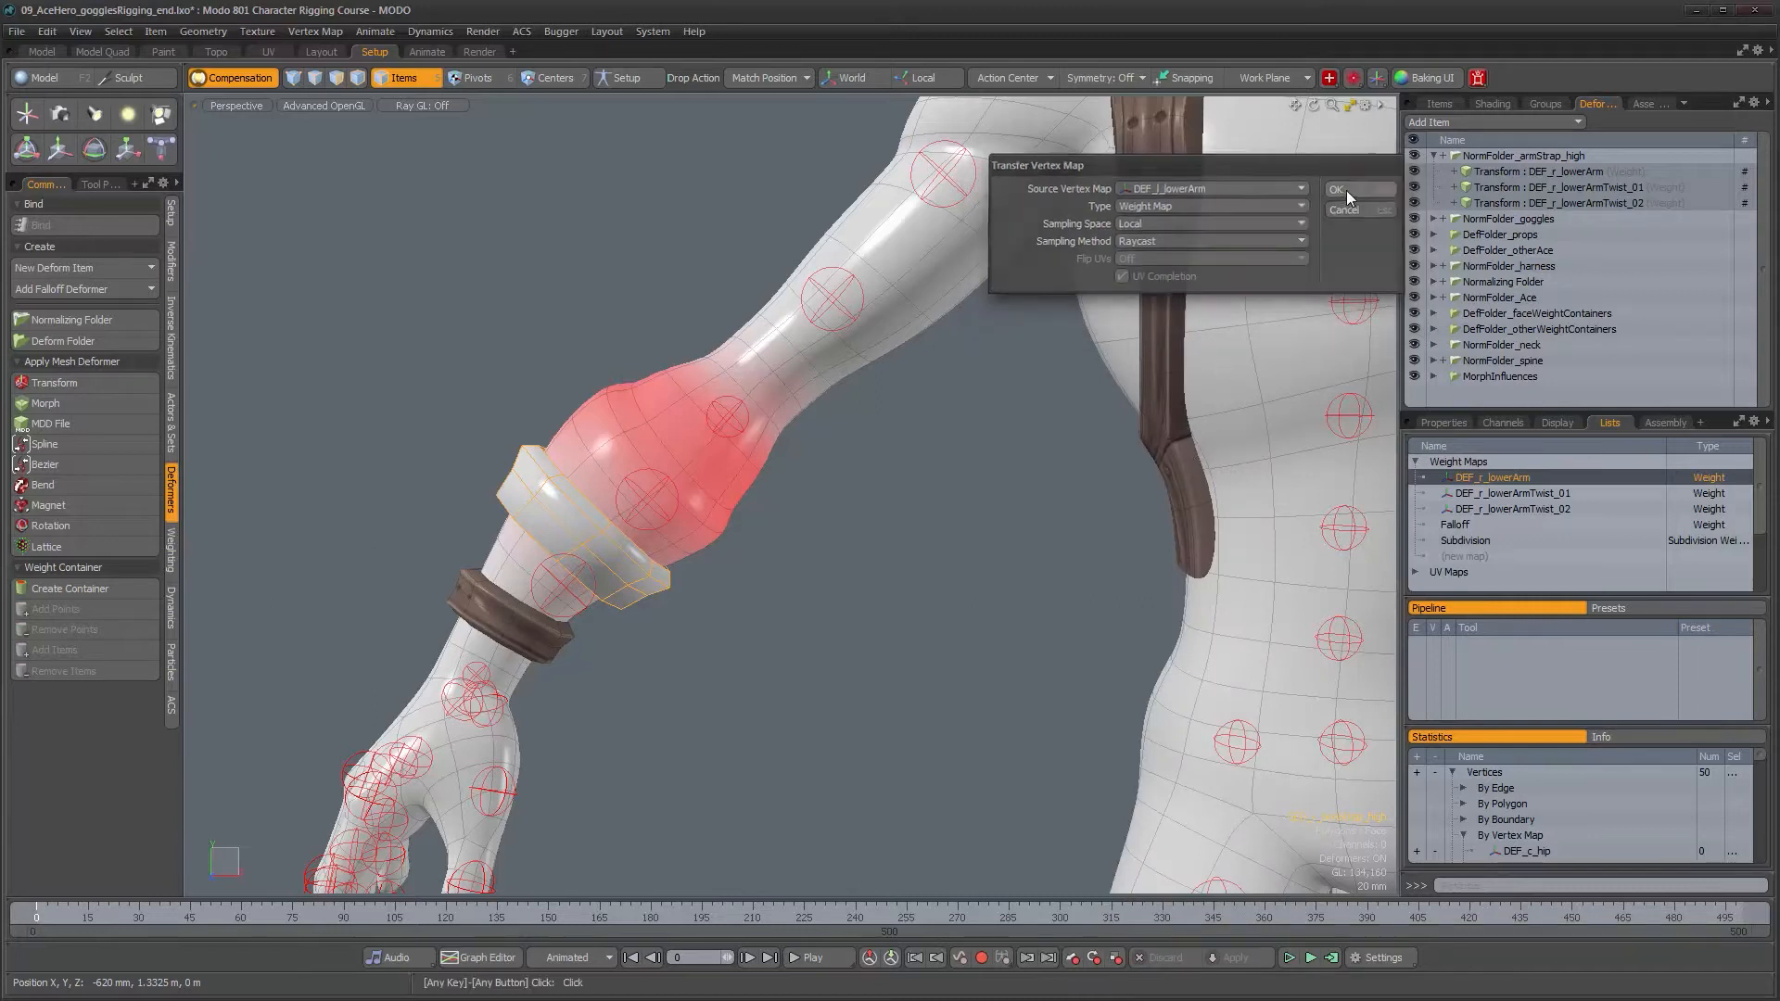
left_click_drag(826, 485, 704, 500, "alt")
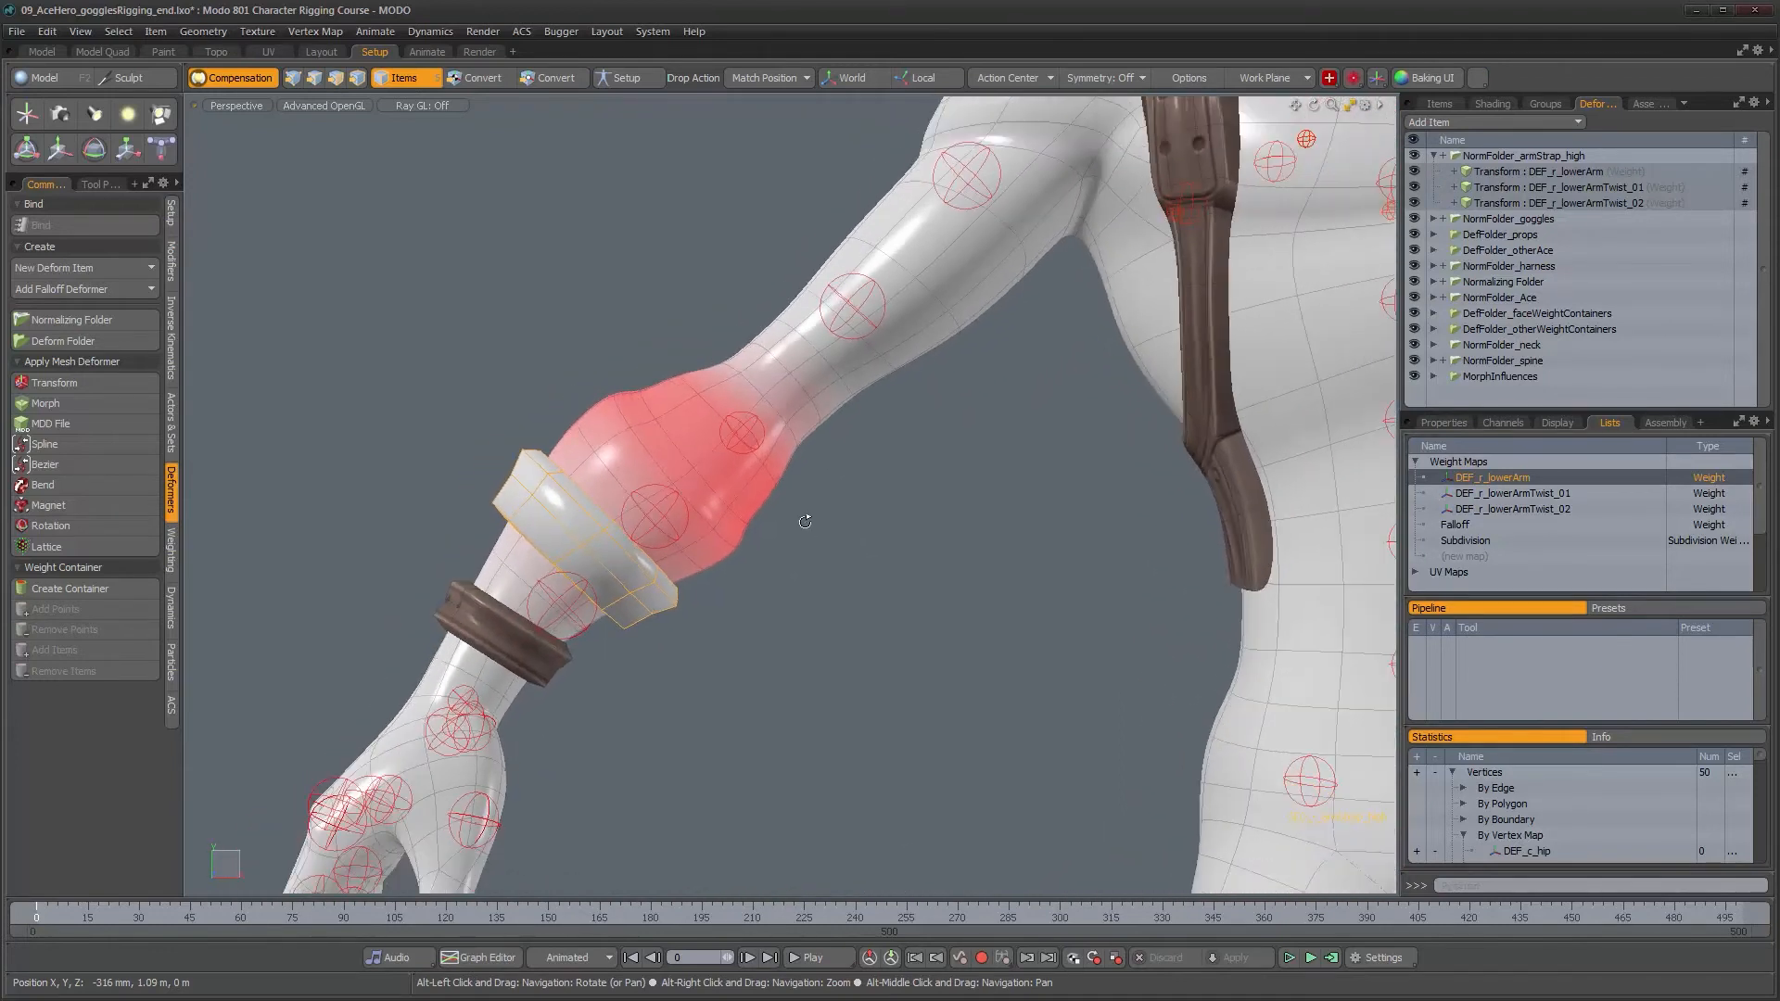
- Transfer the body's DEF_r_lowerArmTwist_01 weight map into the matching weight map on the right arm strap
left_click(1523, 493)
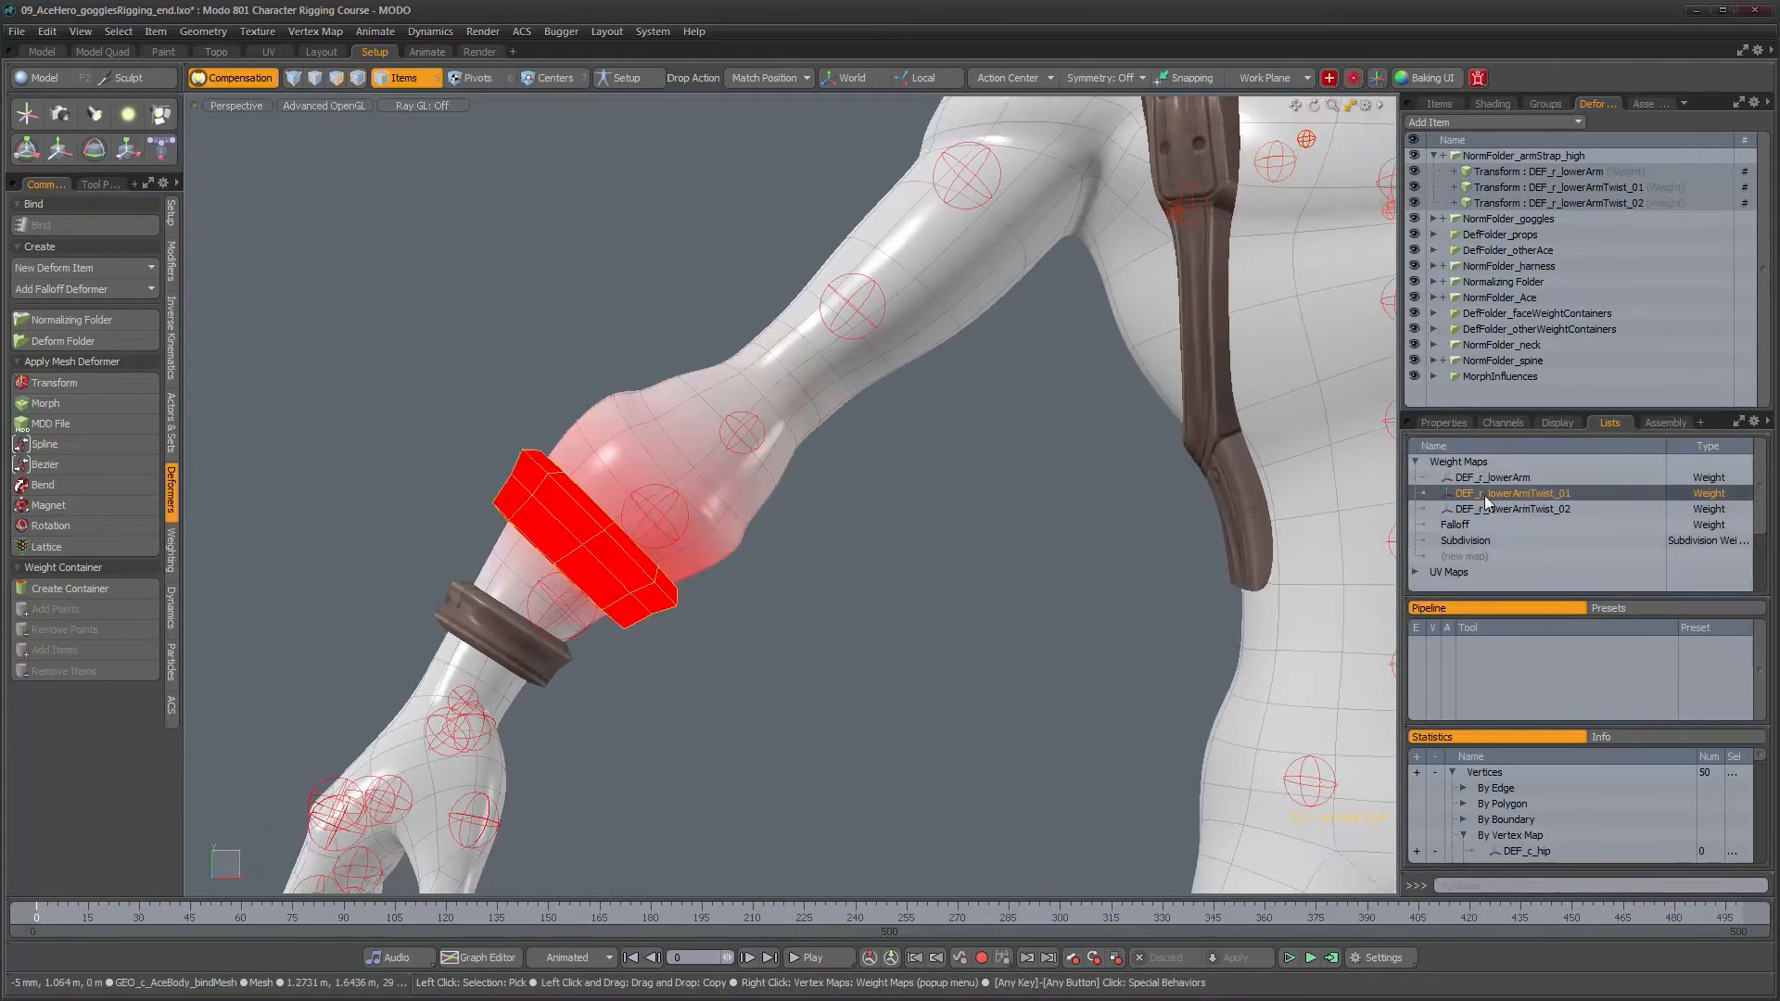
left_click(247, 31)
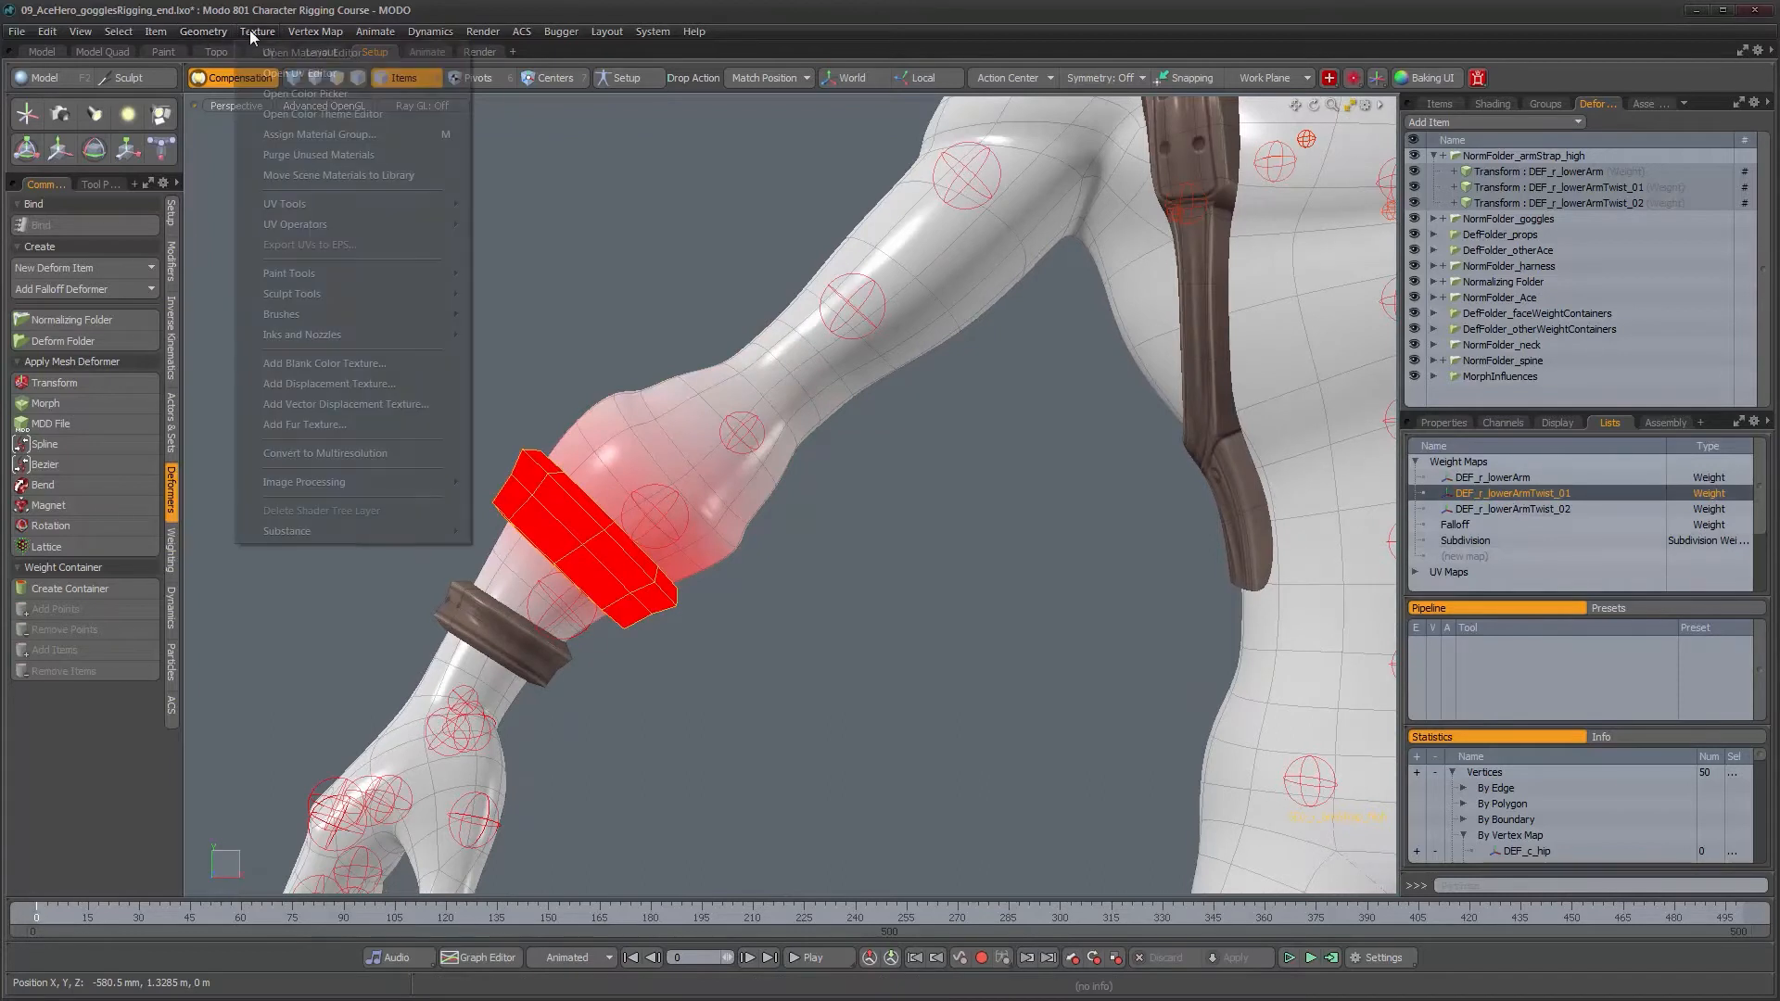
mouse_move(317, 30)
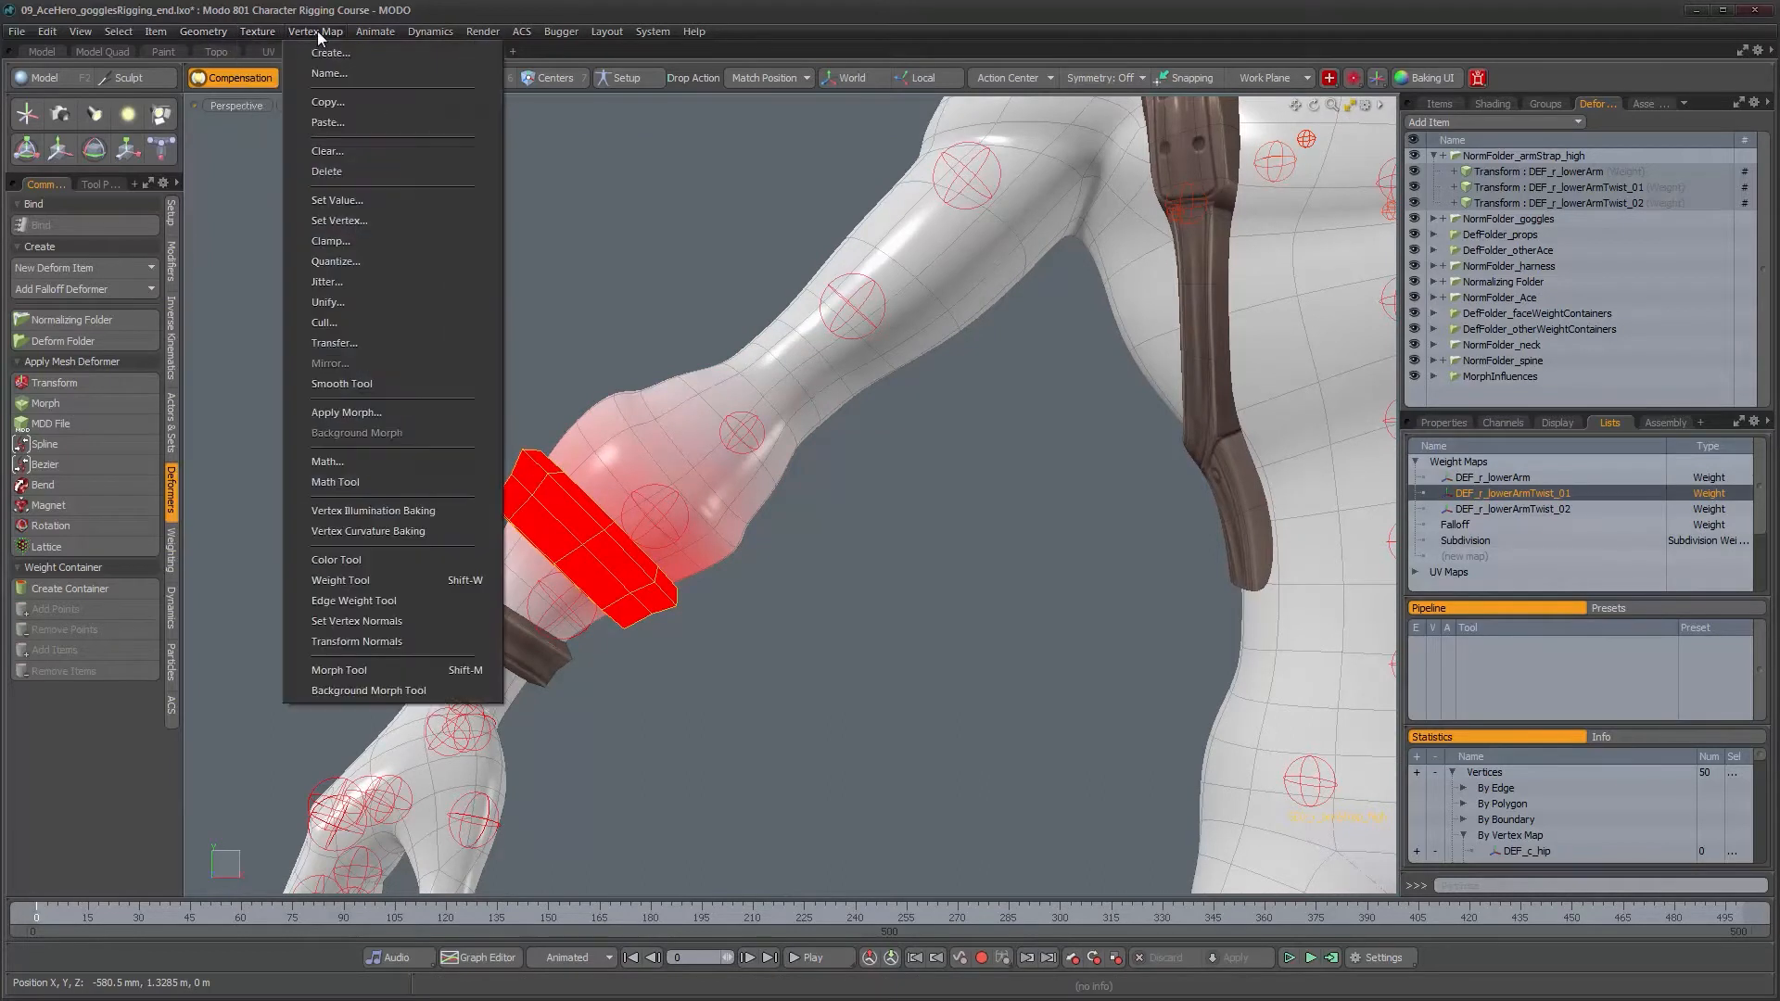
left_click(357, 345)
left_click(1259, 188)
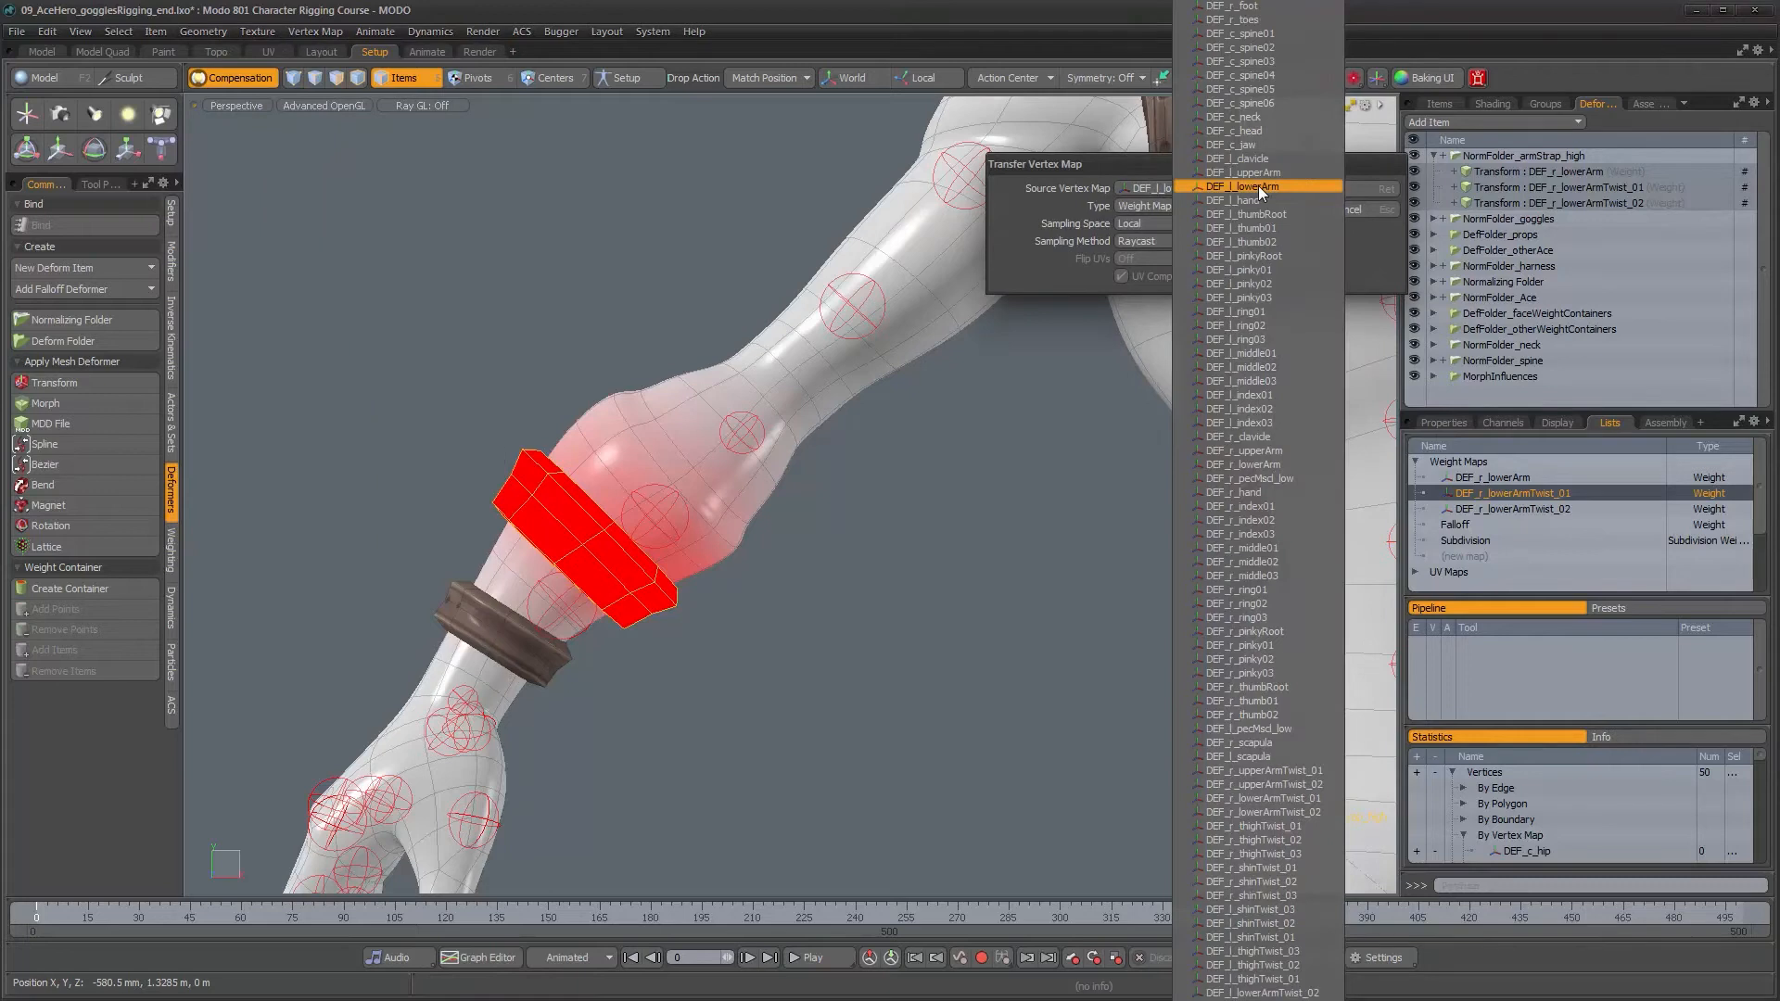
left_click(1300, 799)
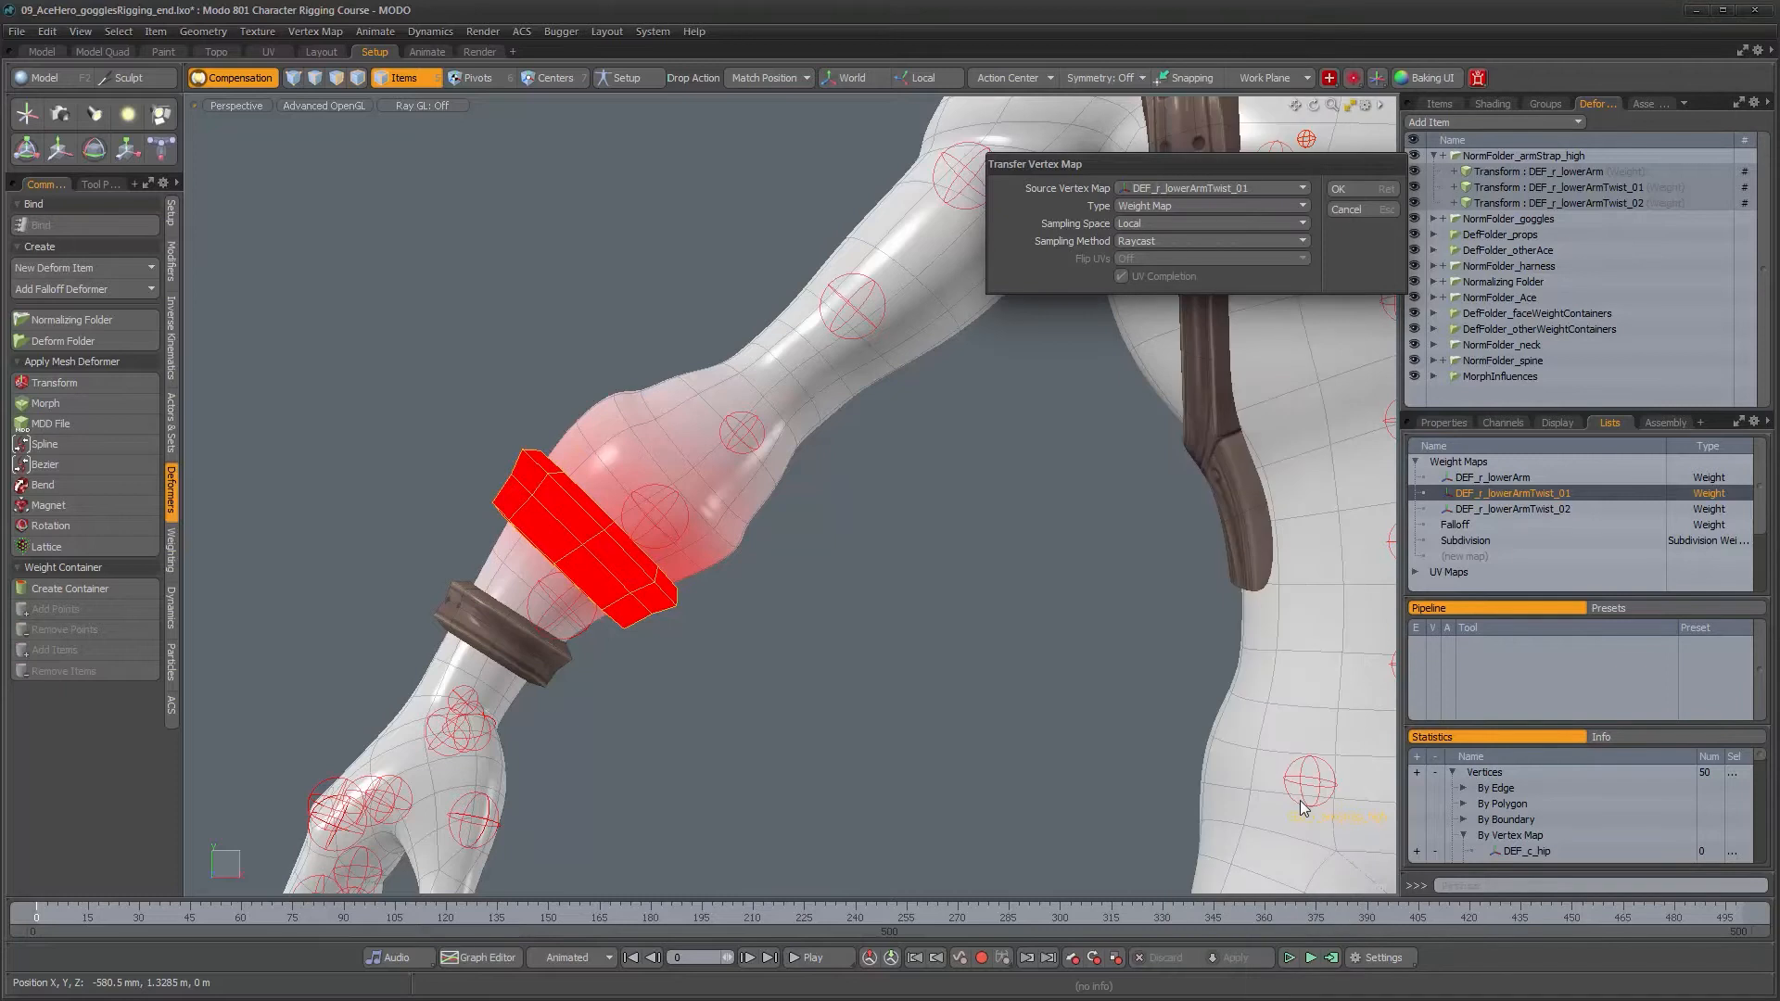
left_click(1366, 189)
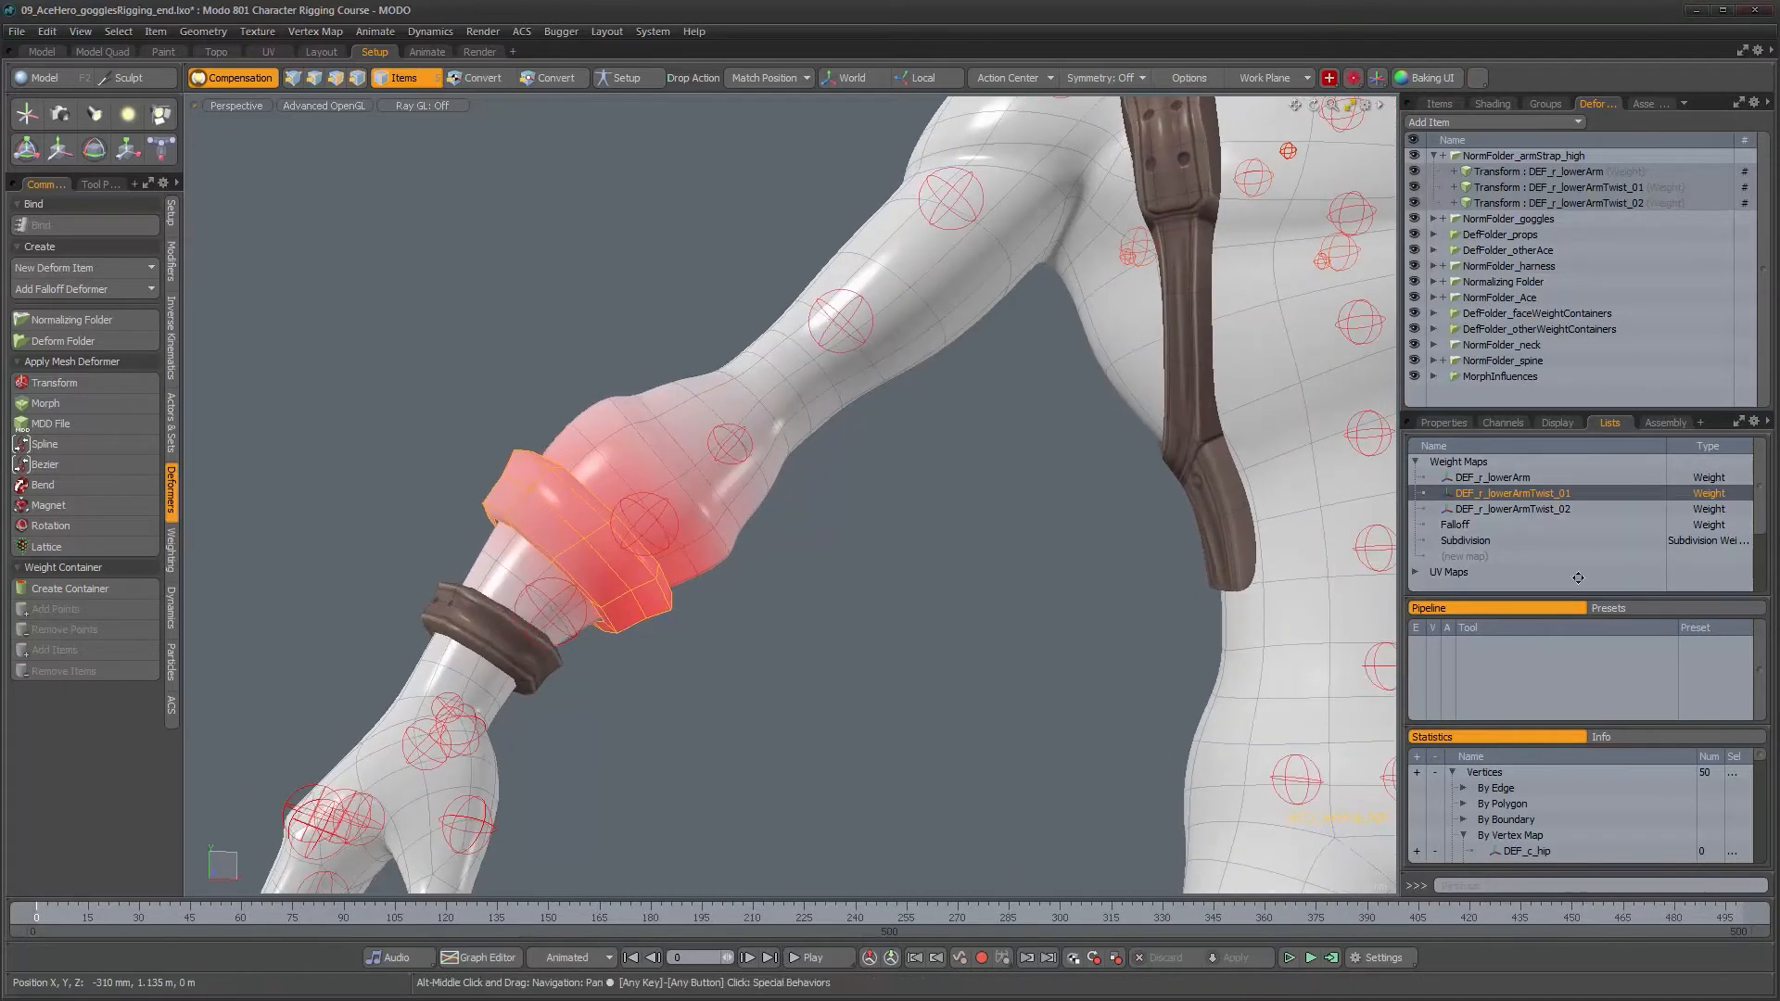
- Transfer the body's DEF_r_lowerArmTwist_02 weight map into the matching weight map on the right arm strap
left_click(1539, 508)
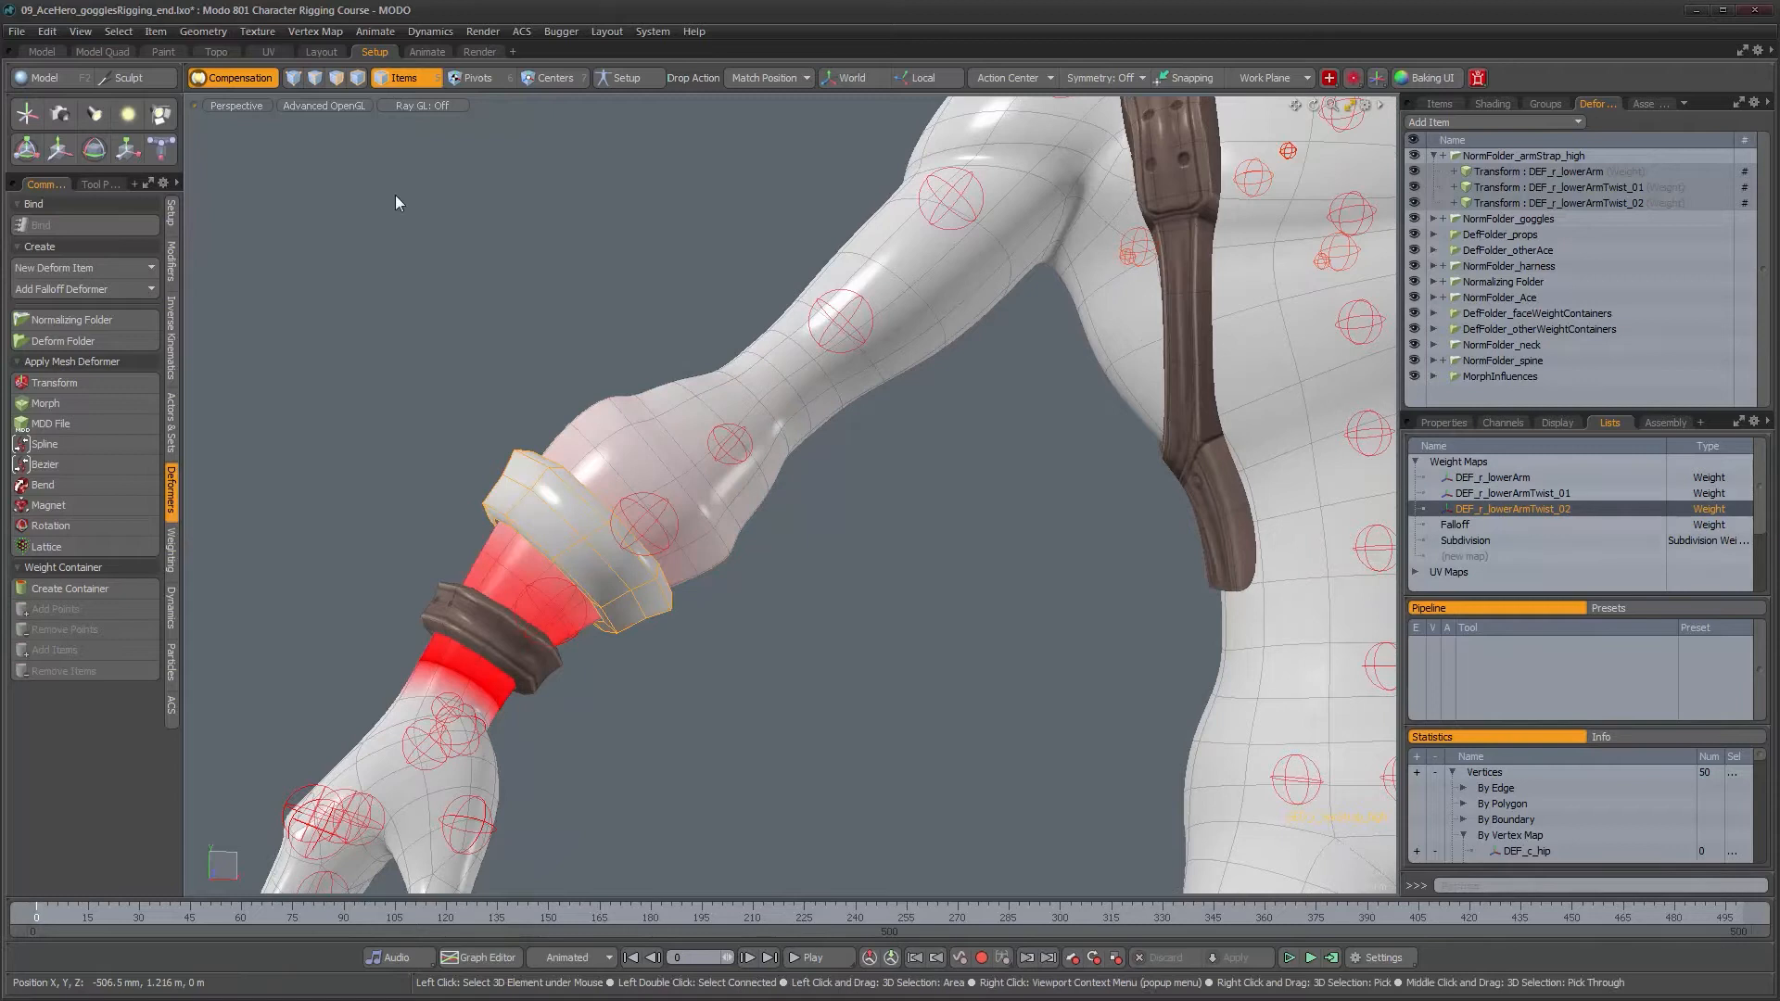
left_click(330, 35)
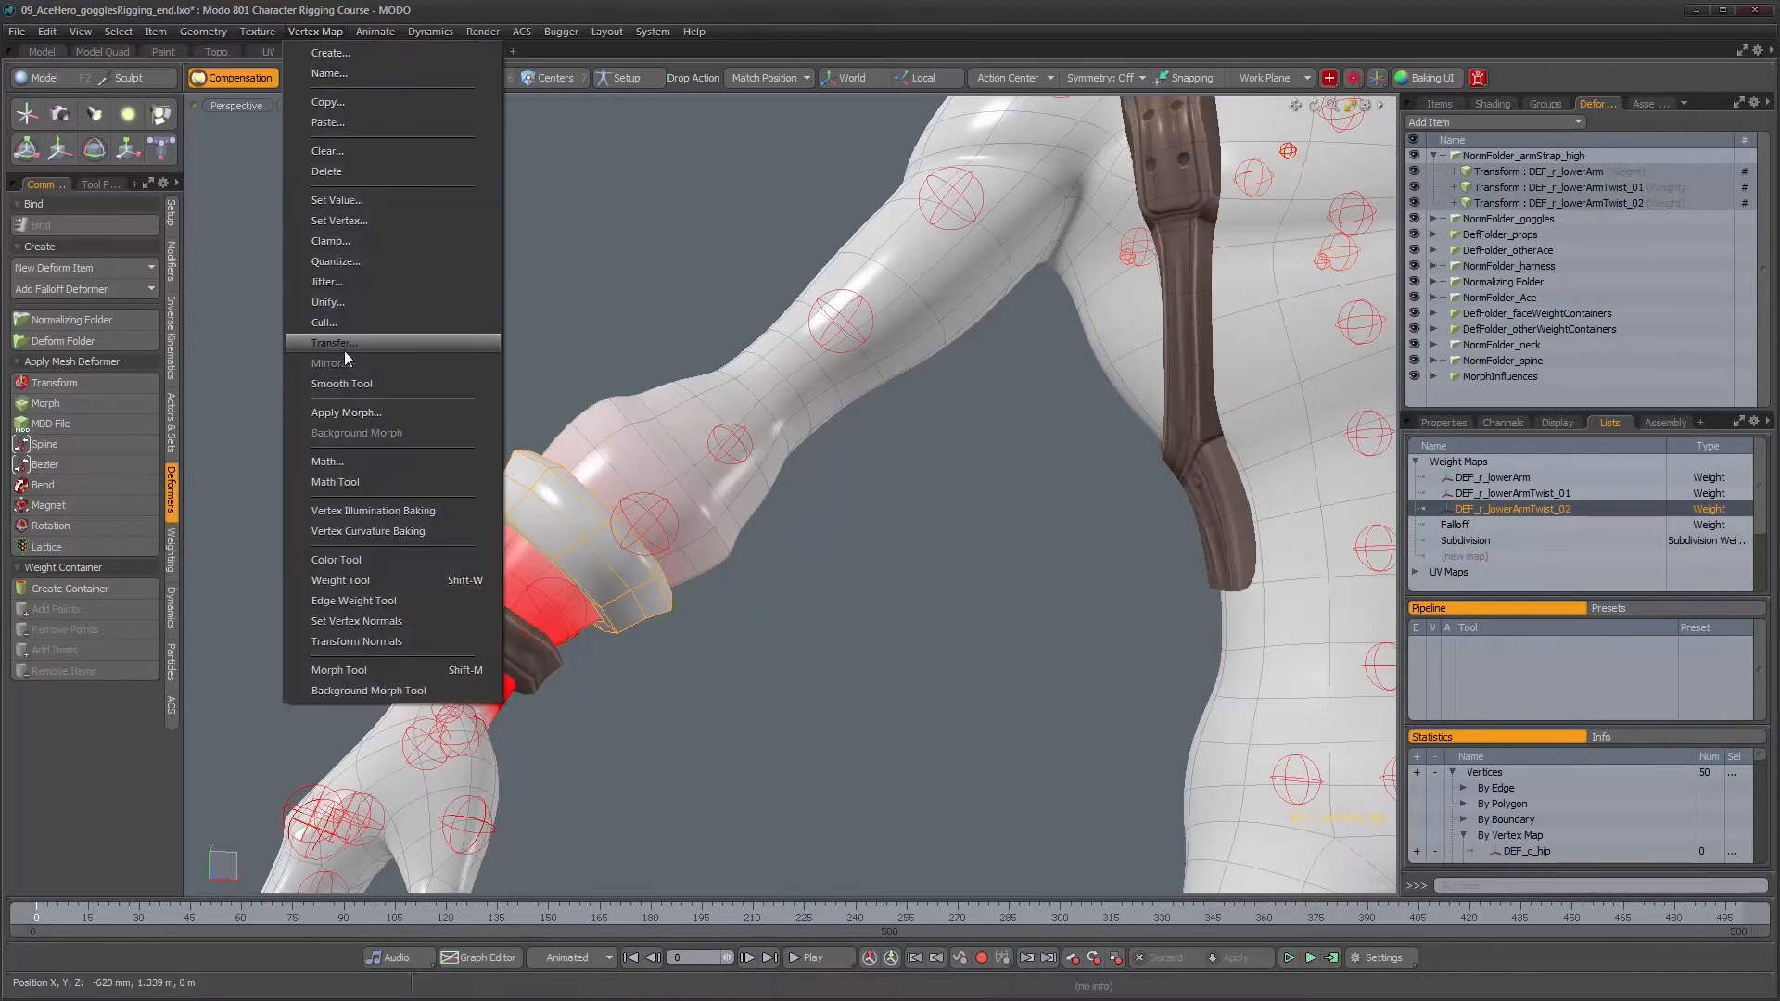
left_click(343, 349)
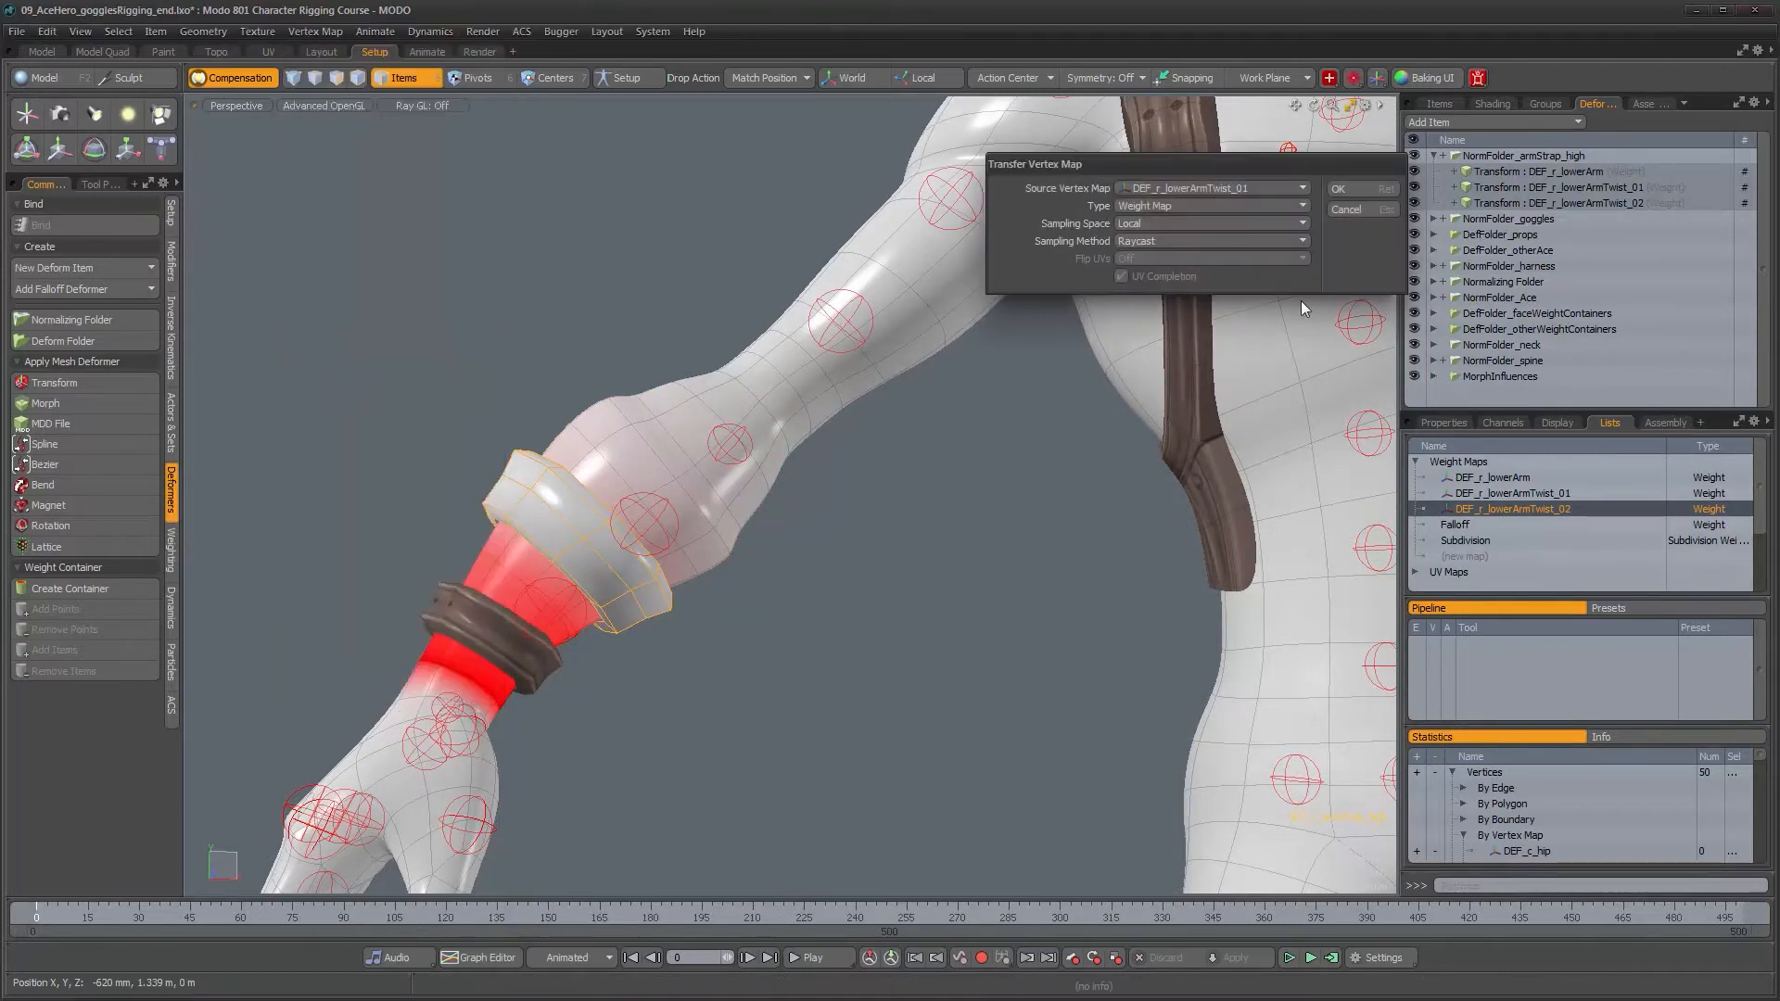
left_click(1231, 187)
left_click(1228, 197)
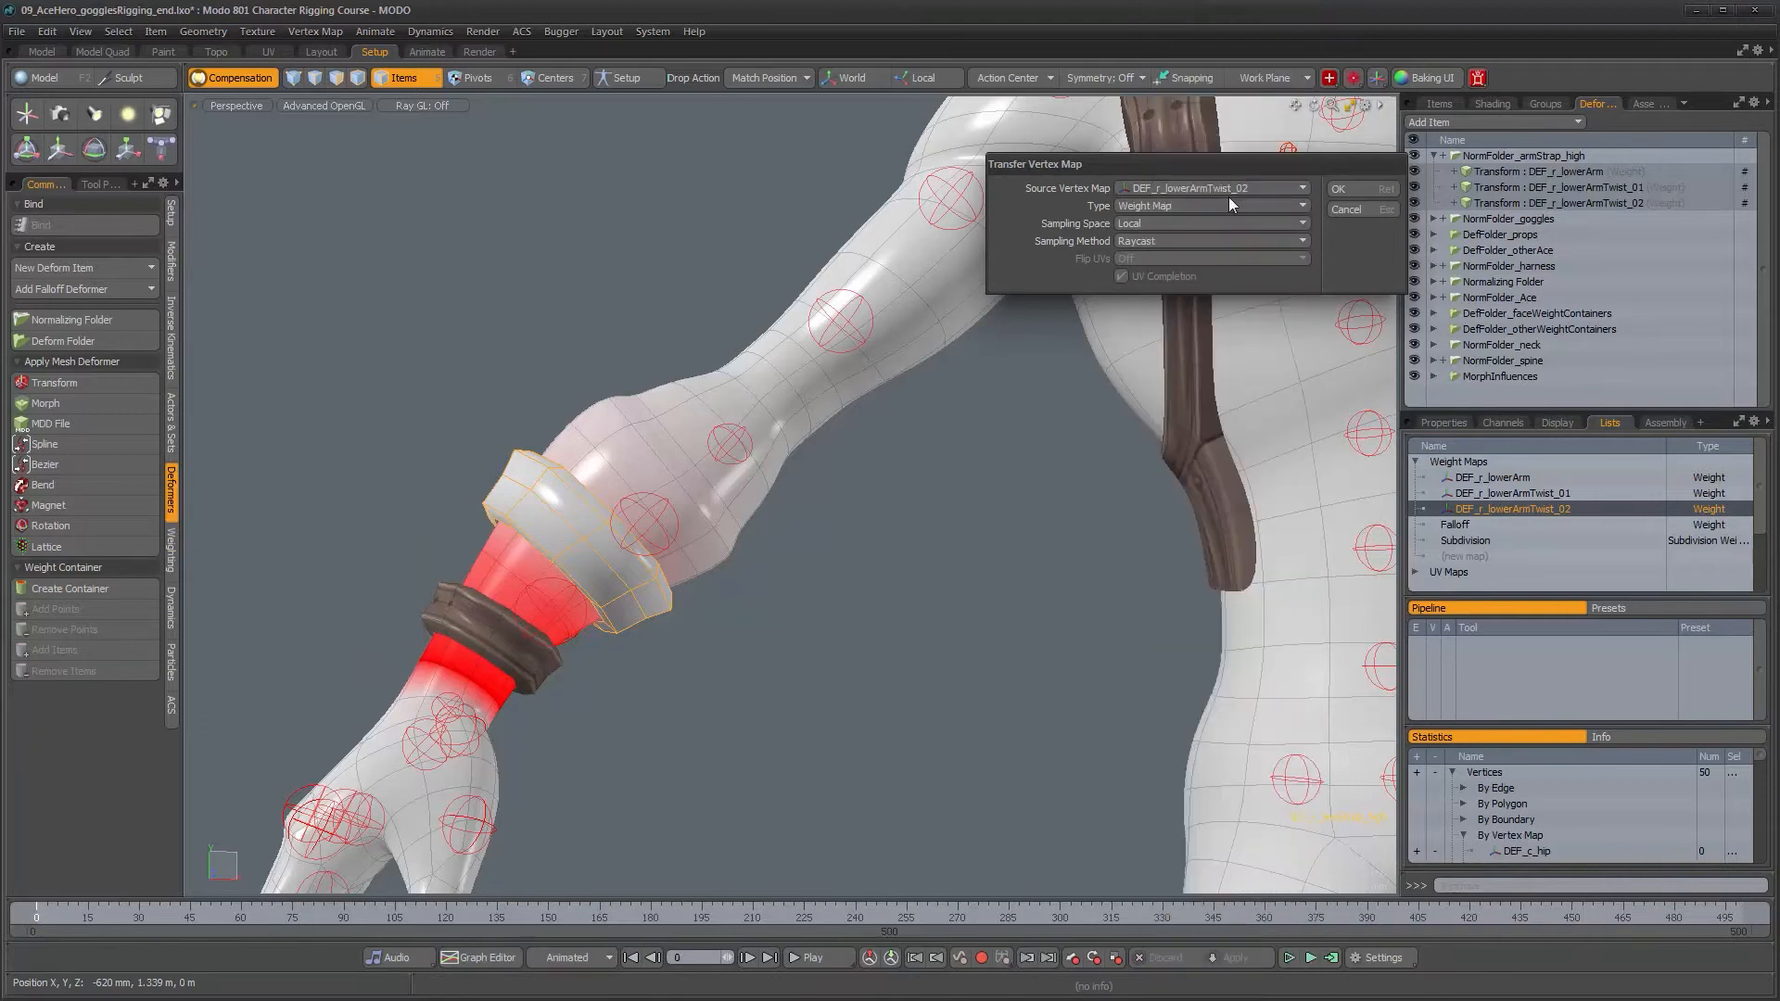
left_click(1344, 190)
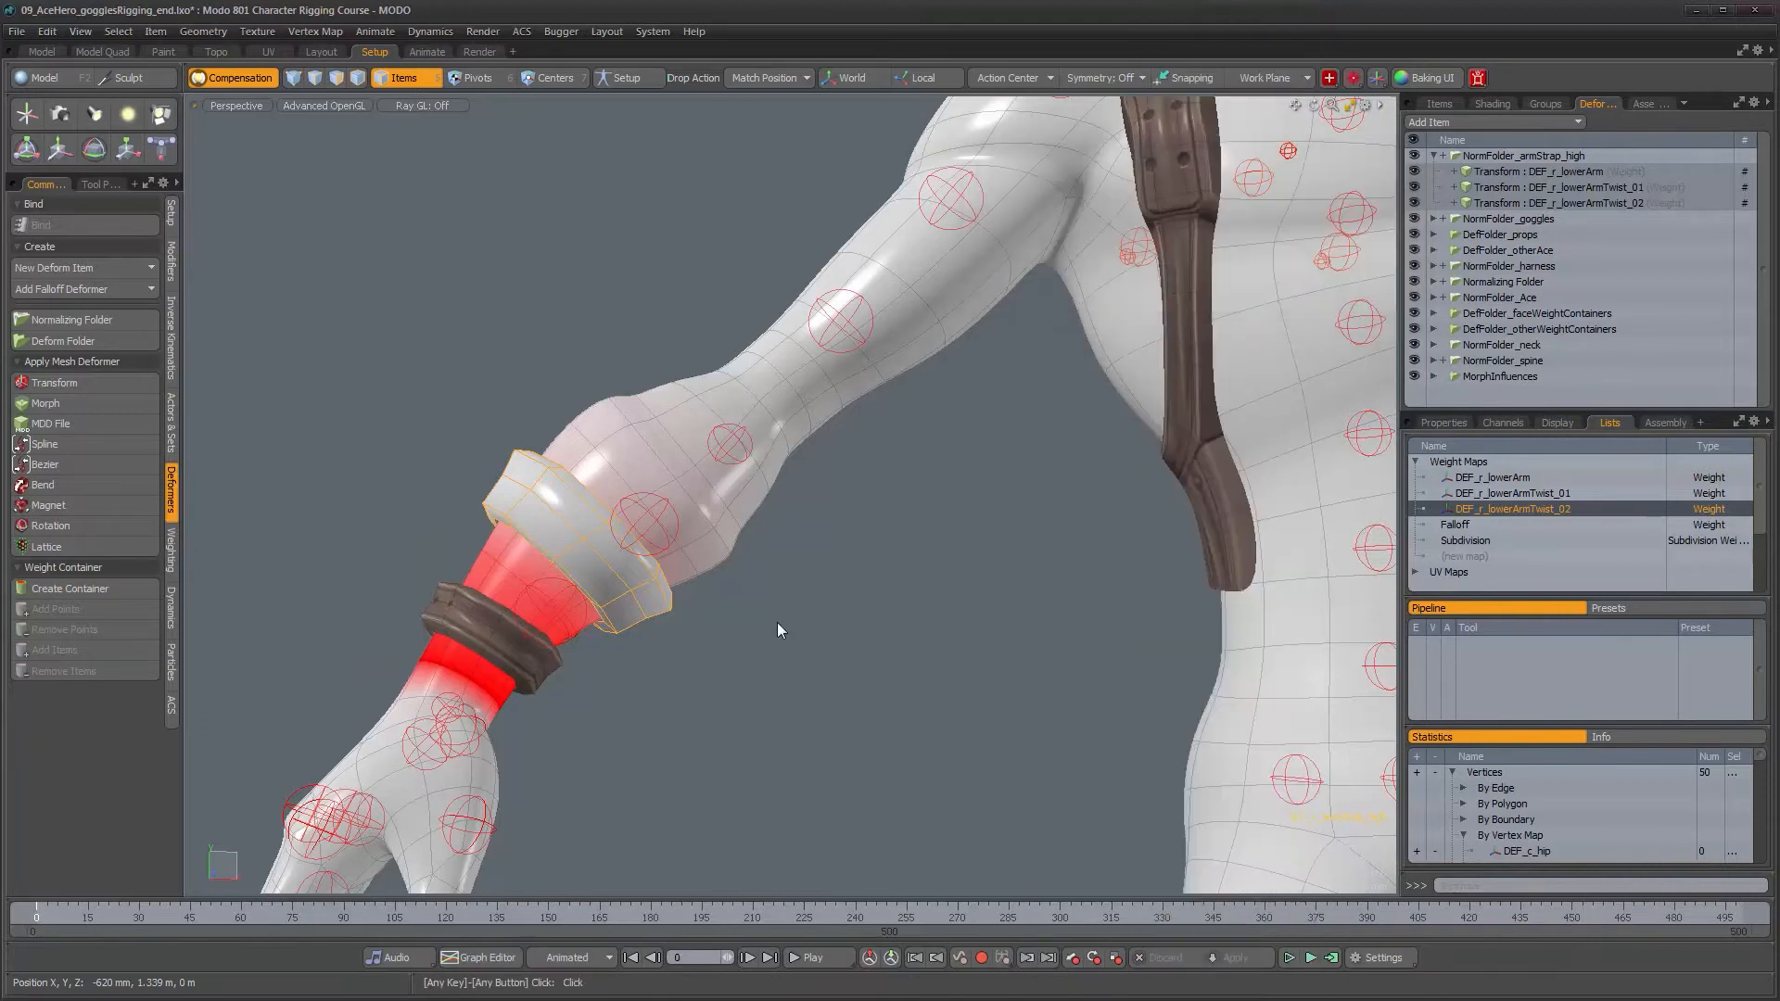
- Scrub the animation from a full-figure view to check the right arm strap's deformation, ending at frame 0
right_click_drag(779, 627, 694, 638, "alt")
middle_click_drag(746, 631, 649, 634, "alt")
right_click_drag(734, 656, 691, 649, "alt")
middle_click_drag(737, 630, 588, 669, "alt")
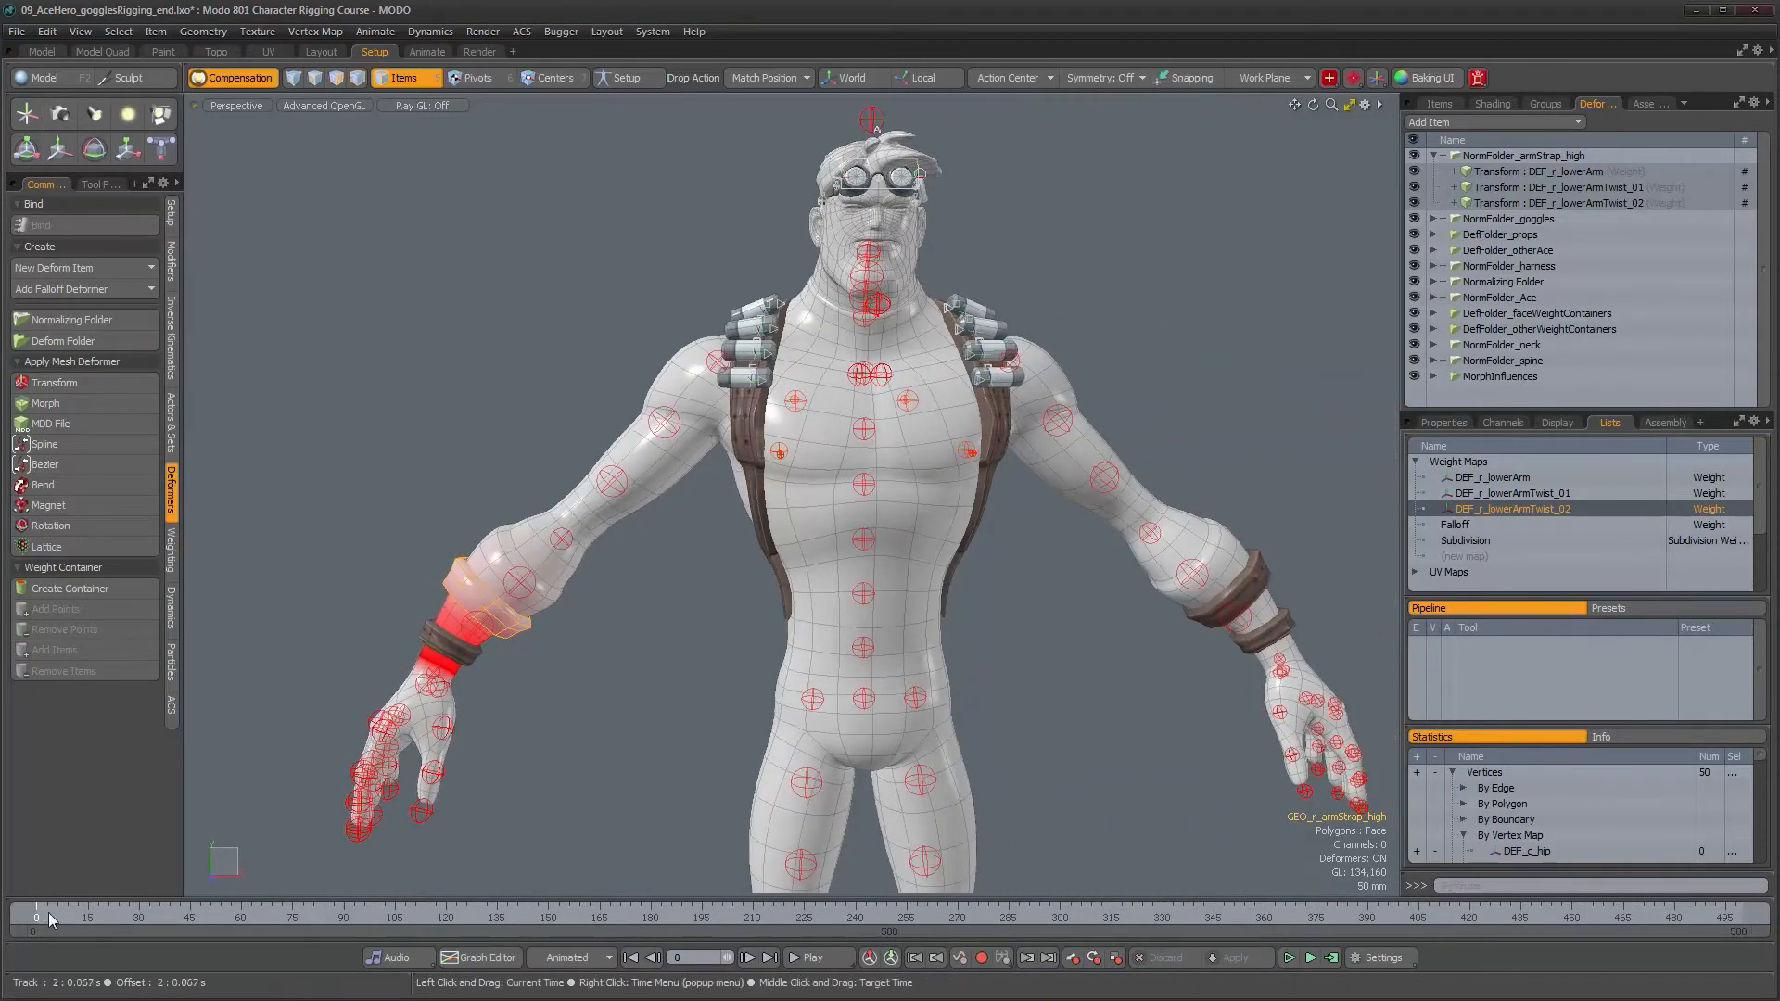
mouse_move(50, 914)
left_mouse_down()
mouse_move(1286, 917)
mouse_move(36, 917)
left_mouse_up()
scroll(574, 711, "up", 8)
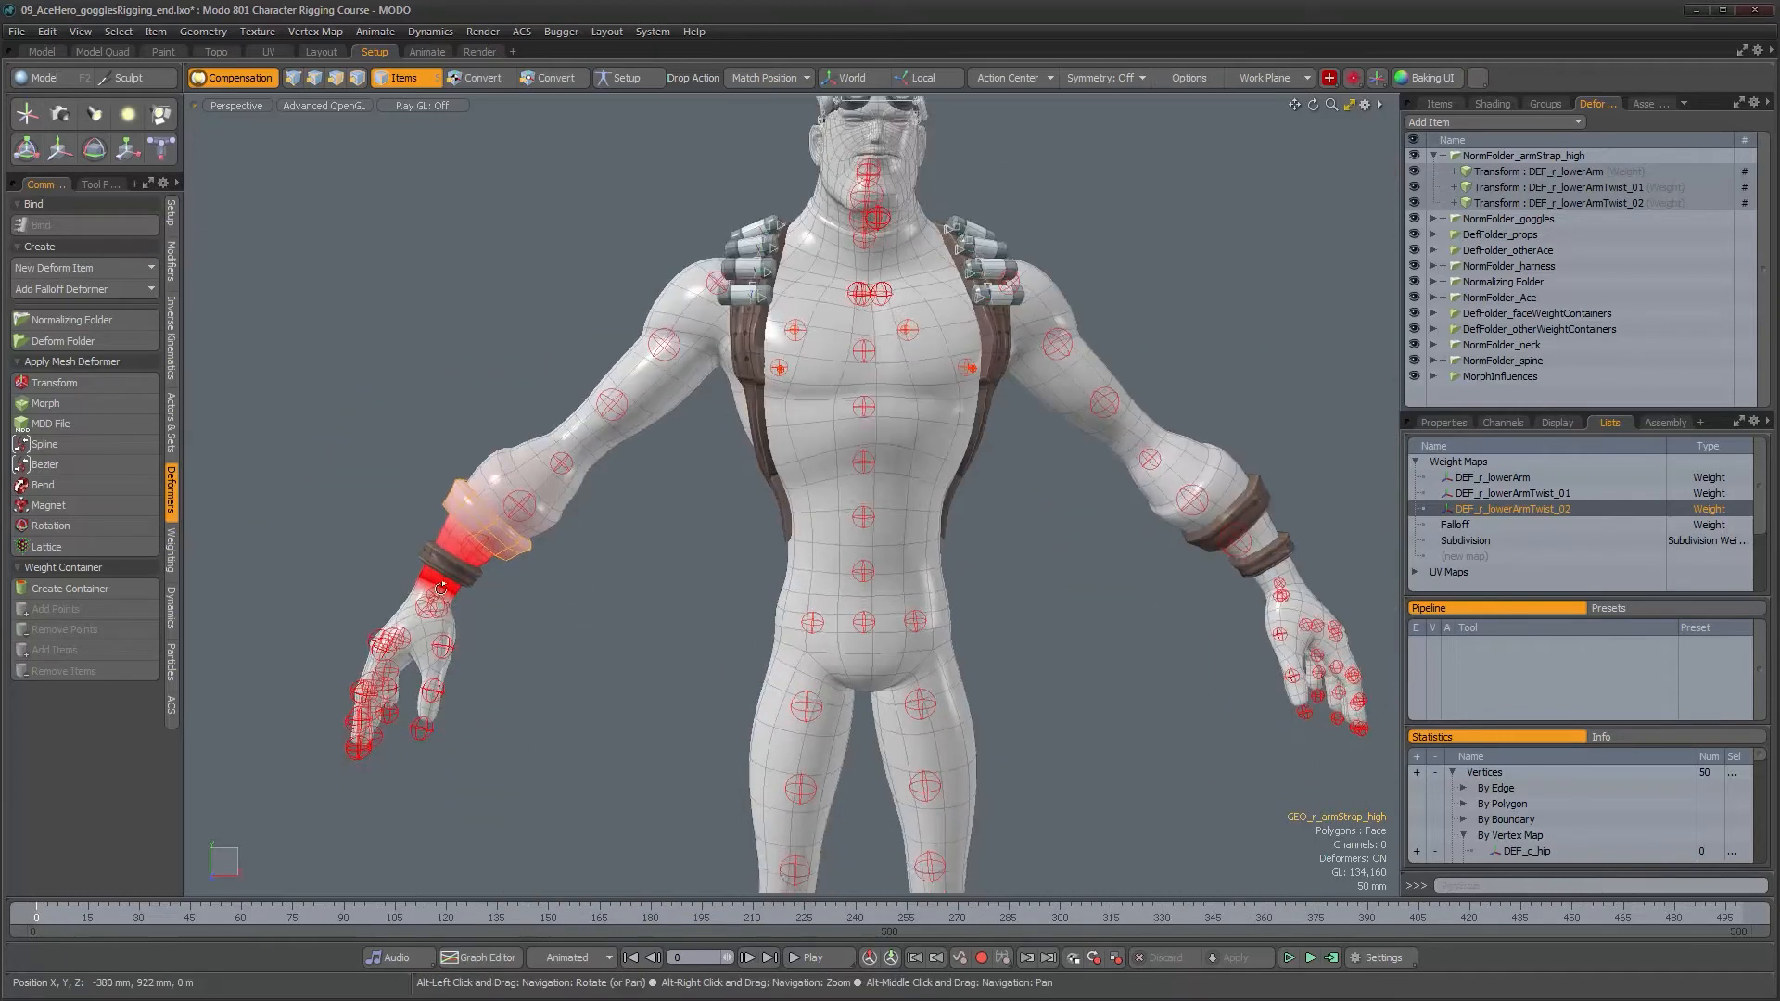
- Compare the weight maps of GEO_r_armStrap_low and GEO_r_armStrap_high on the right forearm
left_click(476, 586)
mouse_move(561, 620)
right_mouse_down("alt")
mouse_move(576, 615)
mouse_move(578, 644)
right_mouse_up("alt")
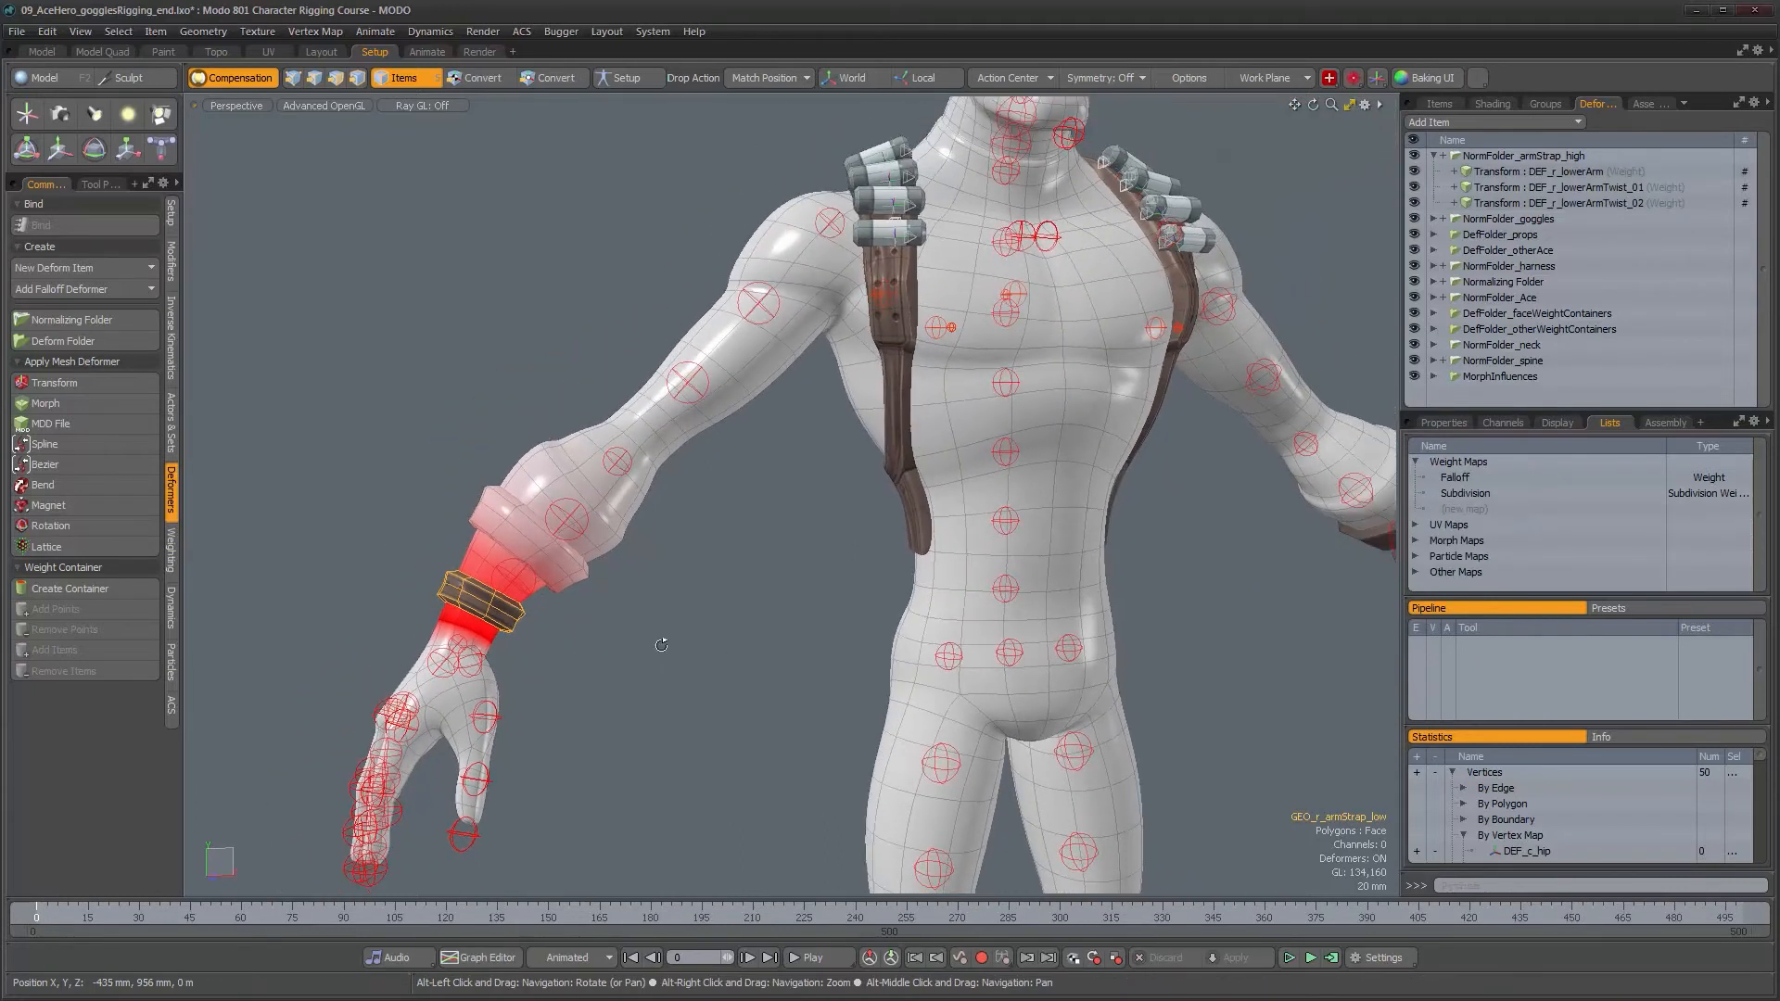
right_click_drag(724, 644, 684, 641, "alt")
middle_click_drag(684, 640, 585, 637, "alt")
right_click_drag(547, 623, 558, 626, "alt")
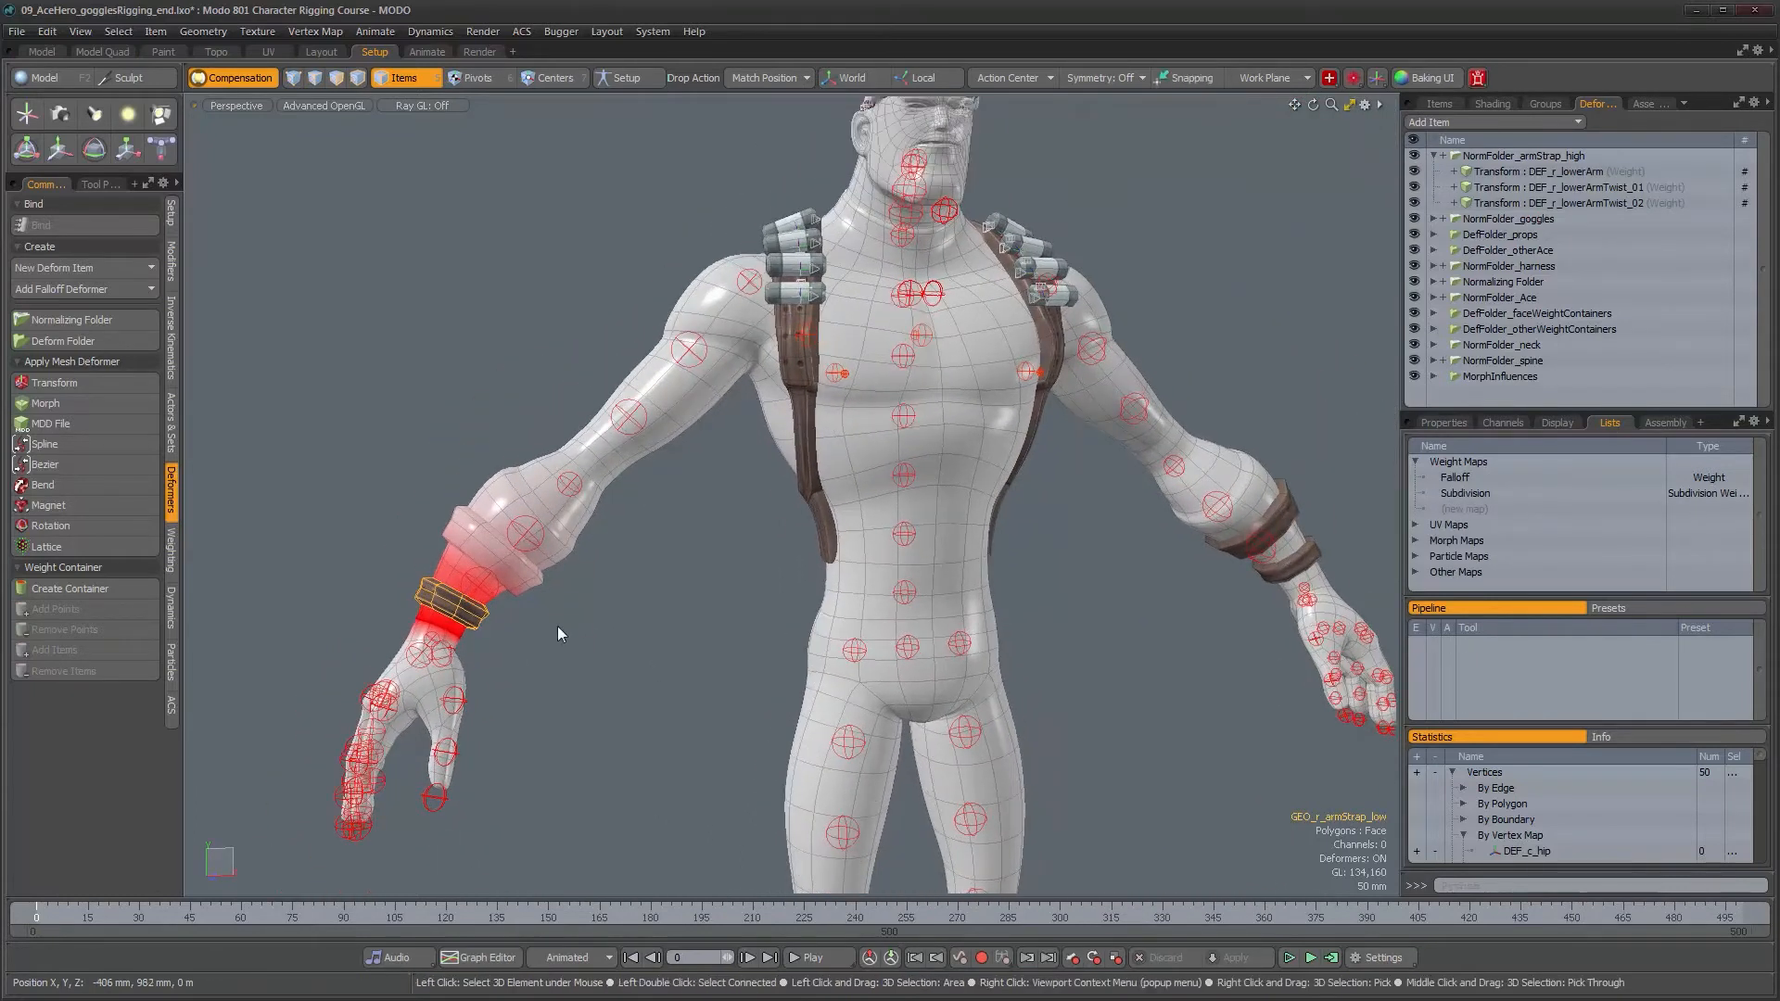
left_click(525, 577)
left_click_drag(525, 577, 702, 565, "alt")
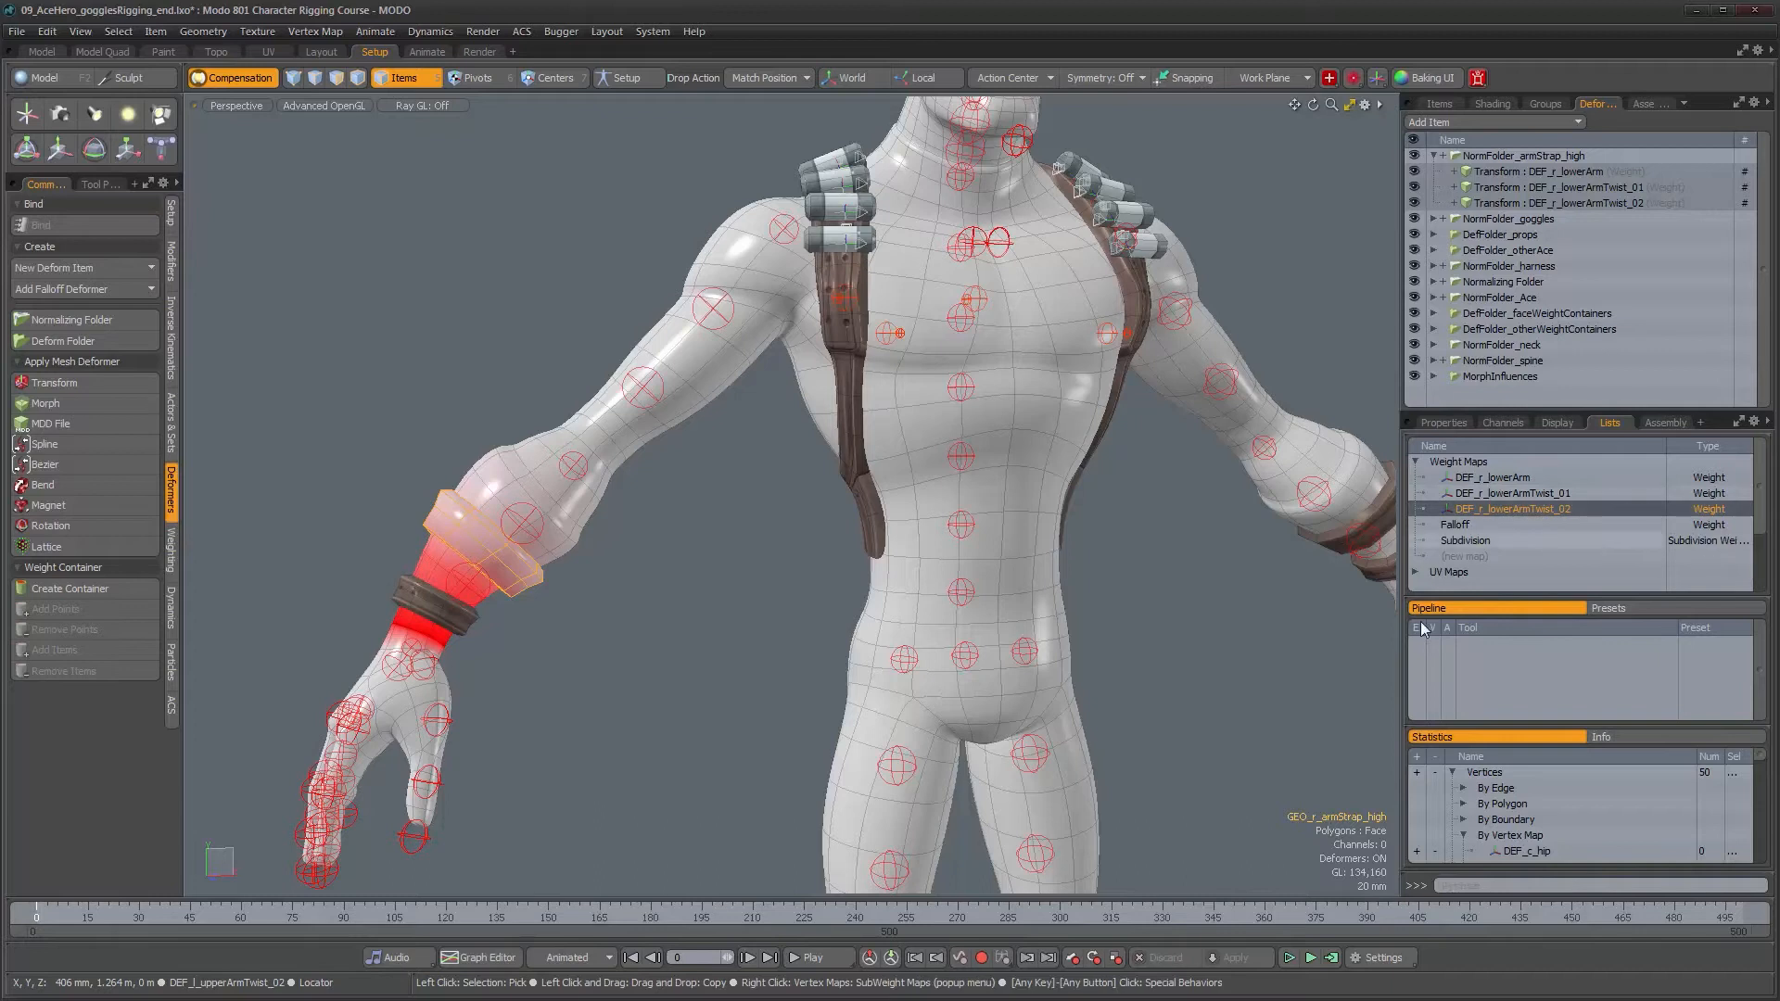
left_click_drag(677, 676, 638, 642, "alt")
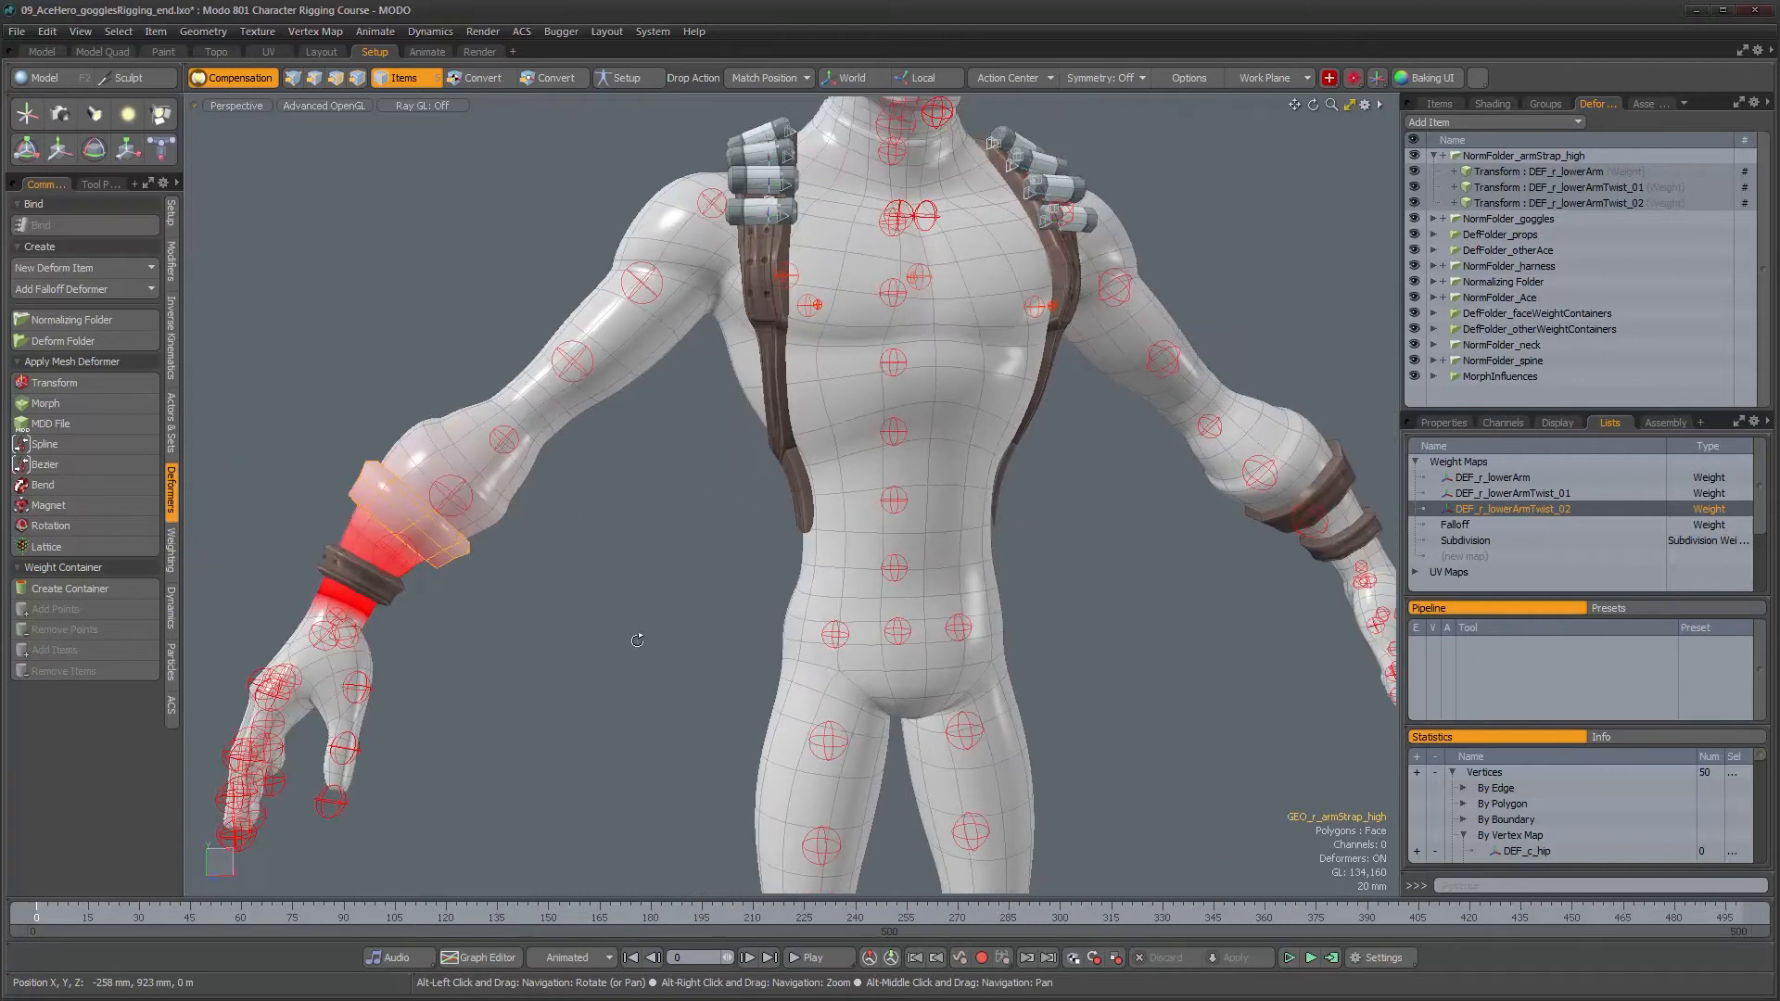
- Inspect the textured character's right arm straps and scrub the animation back to frame 0 to check their deformation
key("alt")
scroll(1073, 675, "down", 2)
middle_click_drag(1055, 649, 949, 199, "alt")
middle_click_drag(638, 192, 762, 509, "alt")
scroll(762, 509, "up", 3)
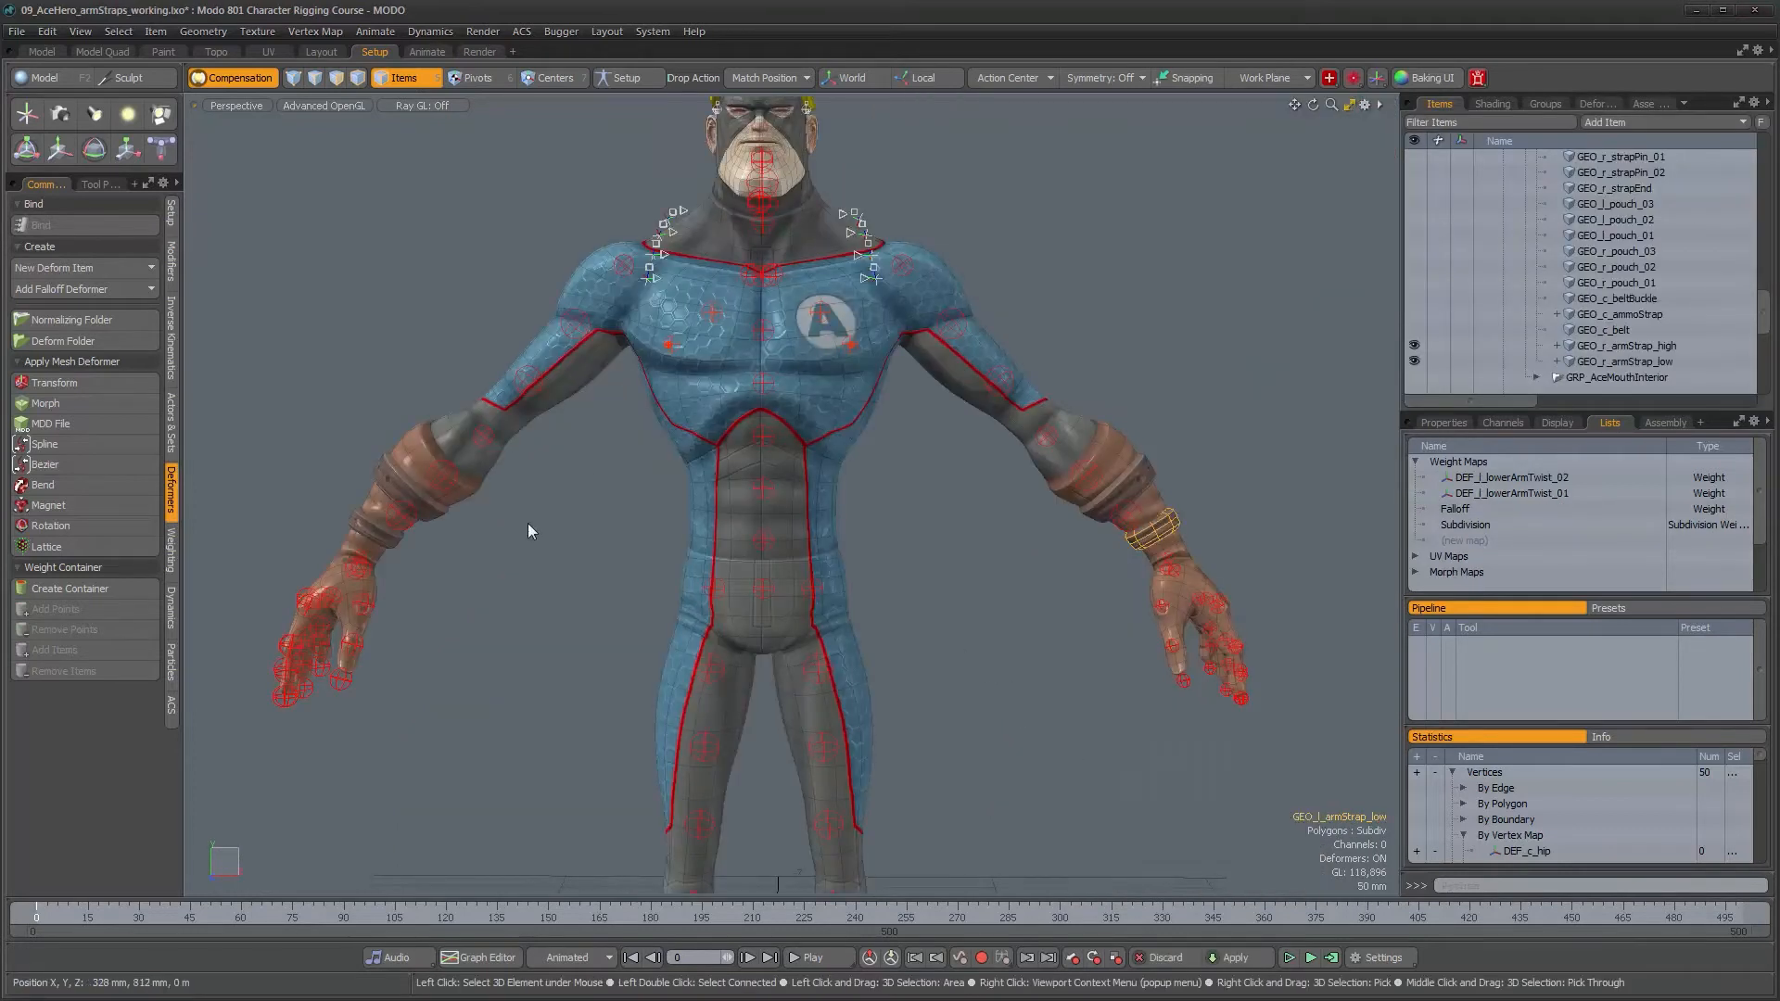
left_click_drag(528, 530, 668, 547, "alt")
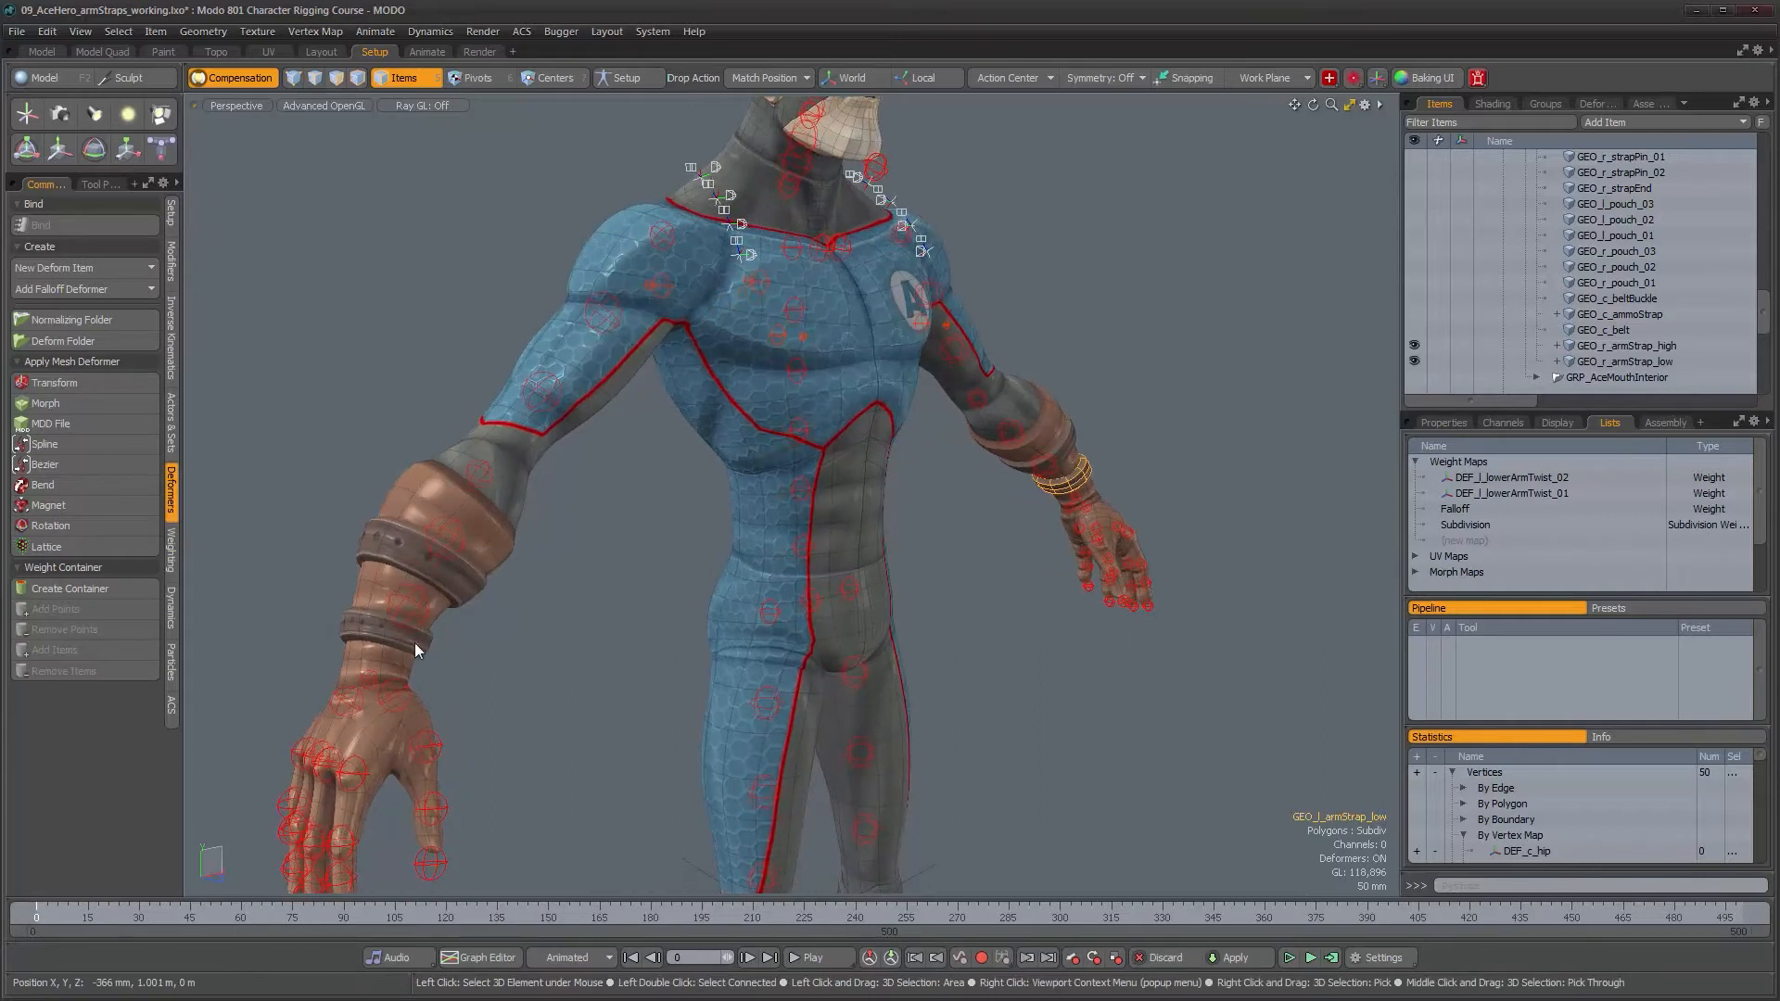
left_click_drag(460, 580, 622, 607, "alt")
left_click_drag(101, 913, 35, 918)
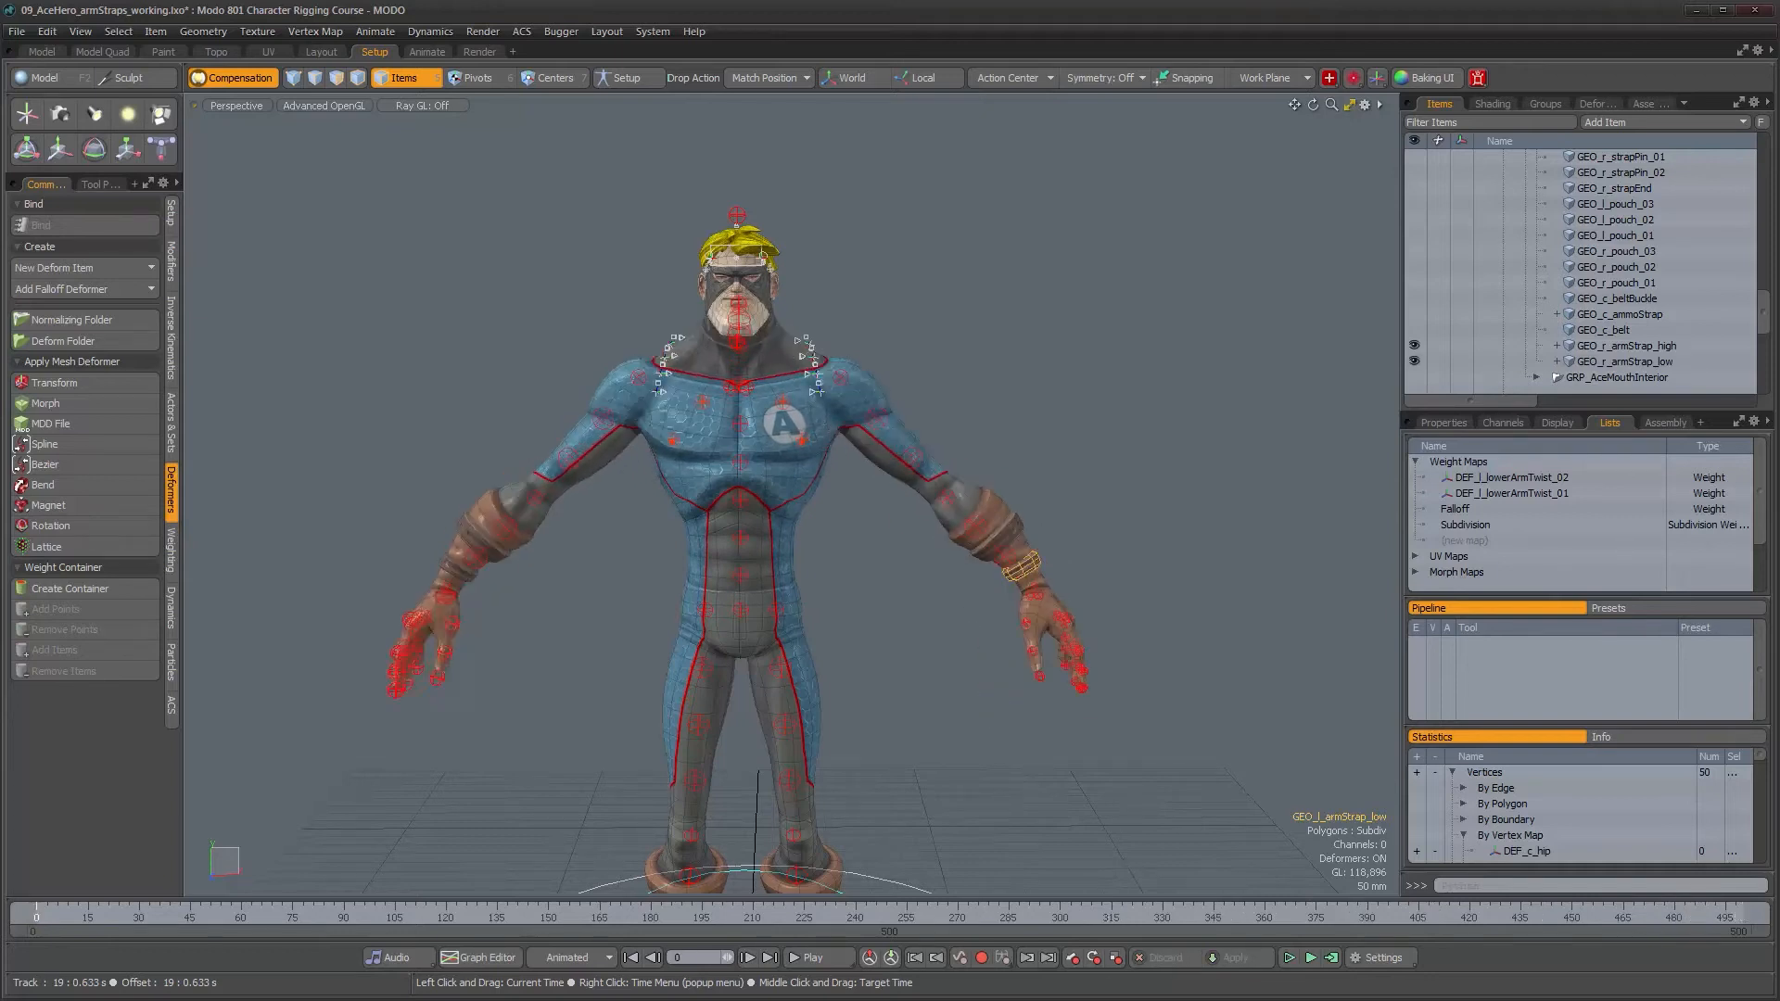
- Check the deformer influences and weight maps of the lower and upper straps on the left arm
left_click_drag(796, 491, 595, 514, "alt")
right_click_drag(595, 515, 816, 510, "alt")
middle_click_drag(816, 510, 751, 473, "alt")
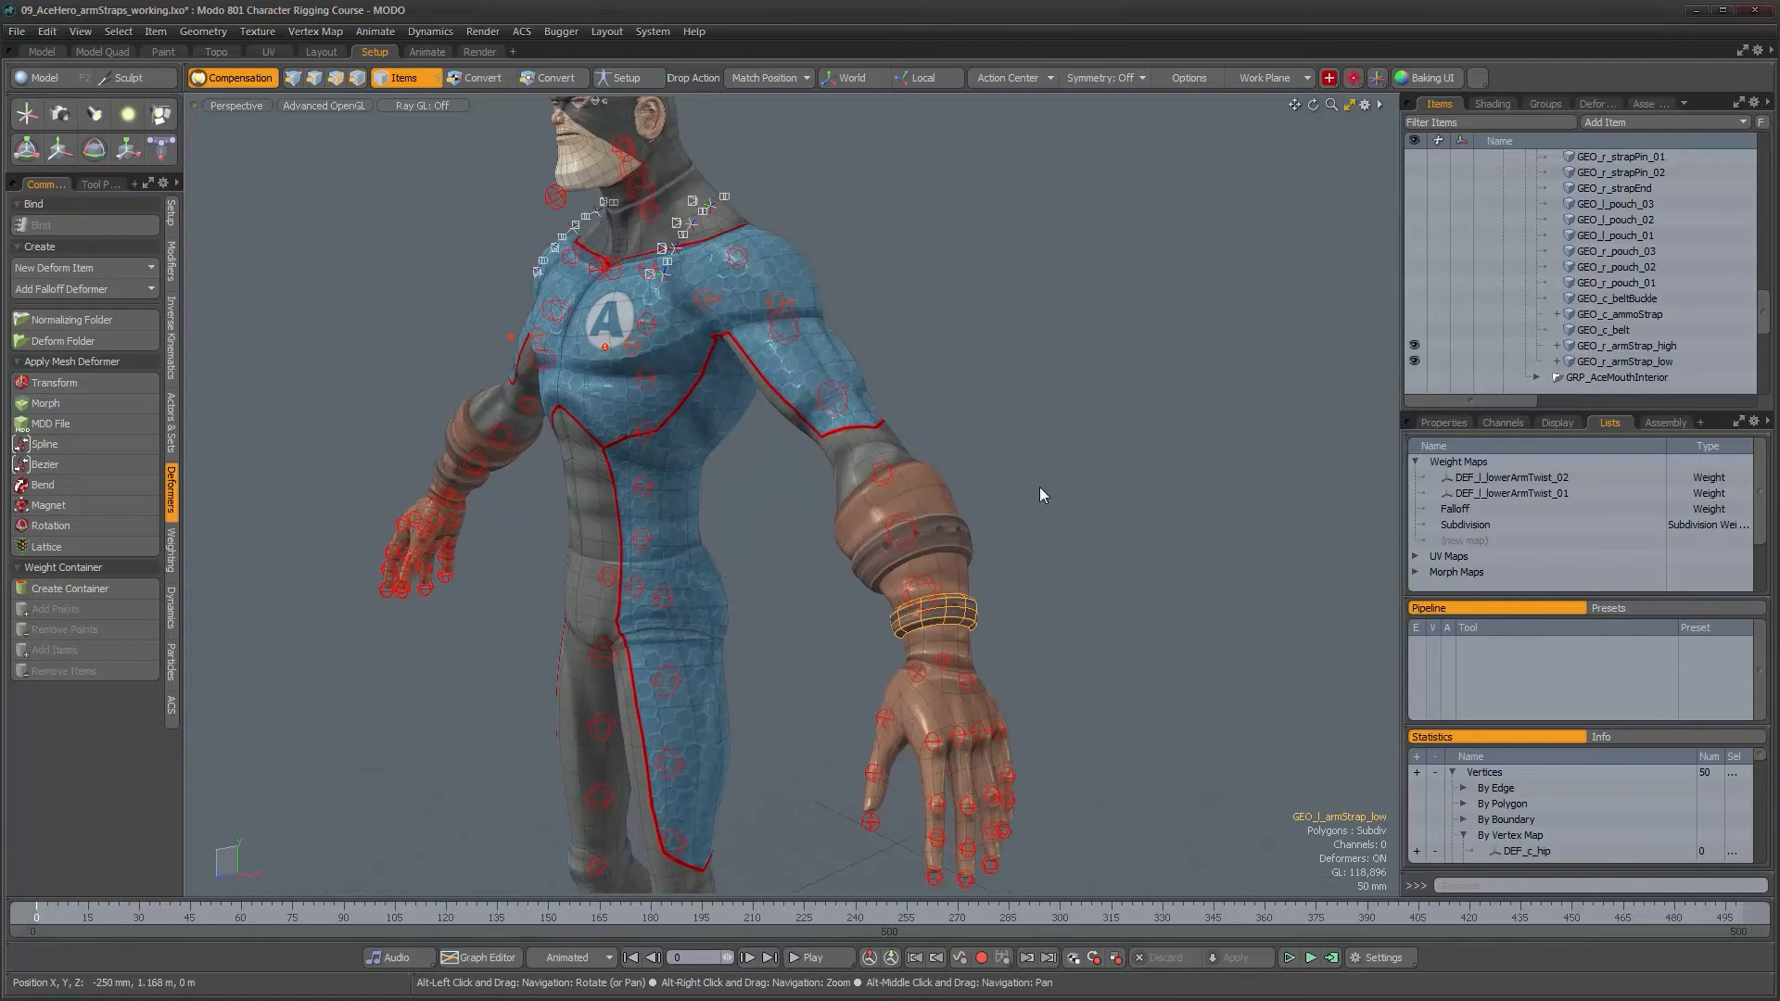
left_click(1597, 103)
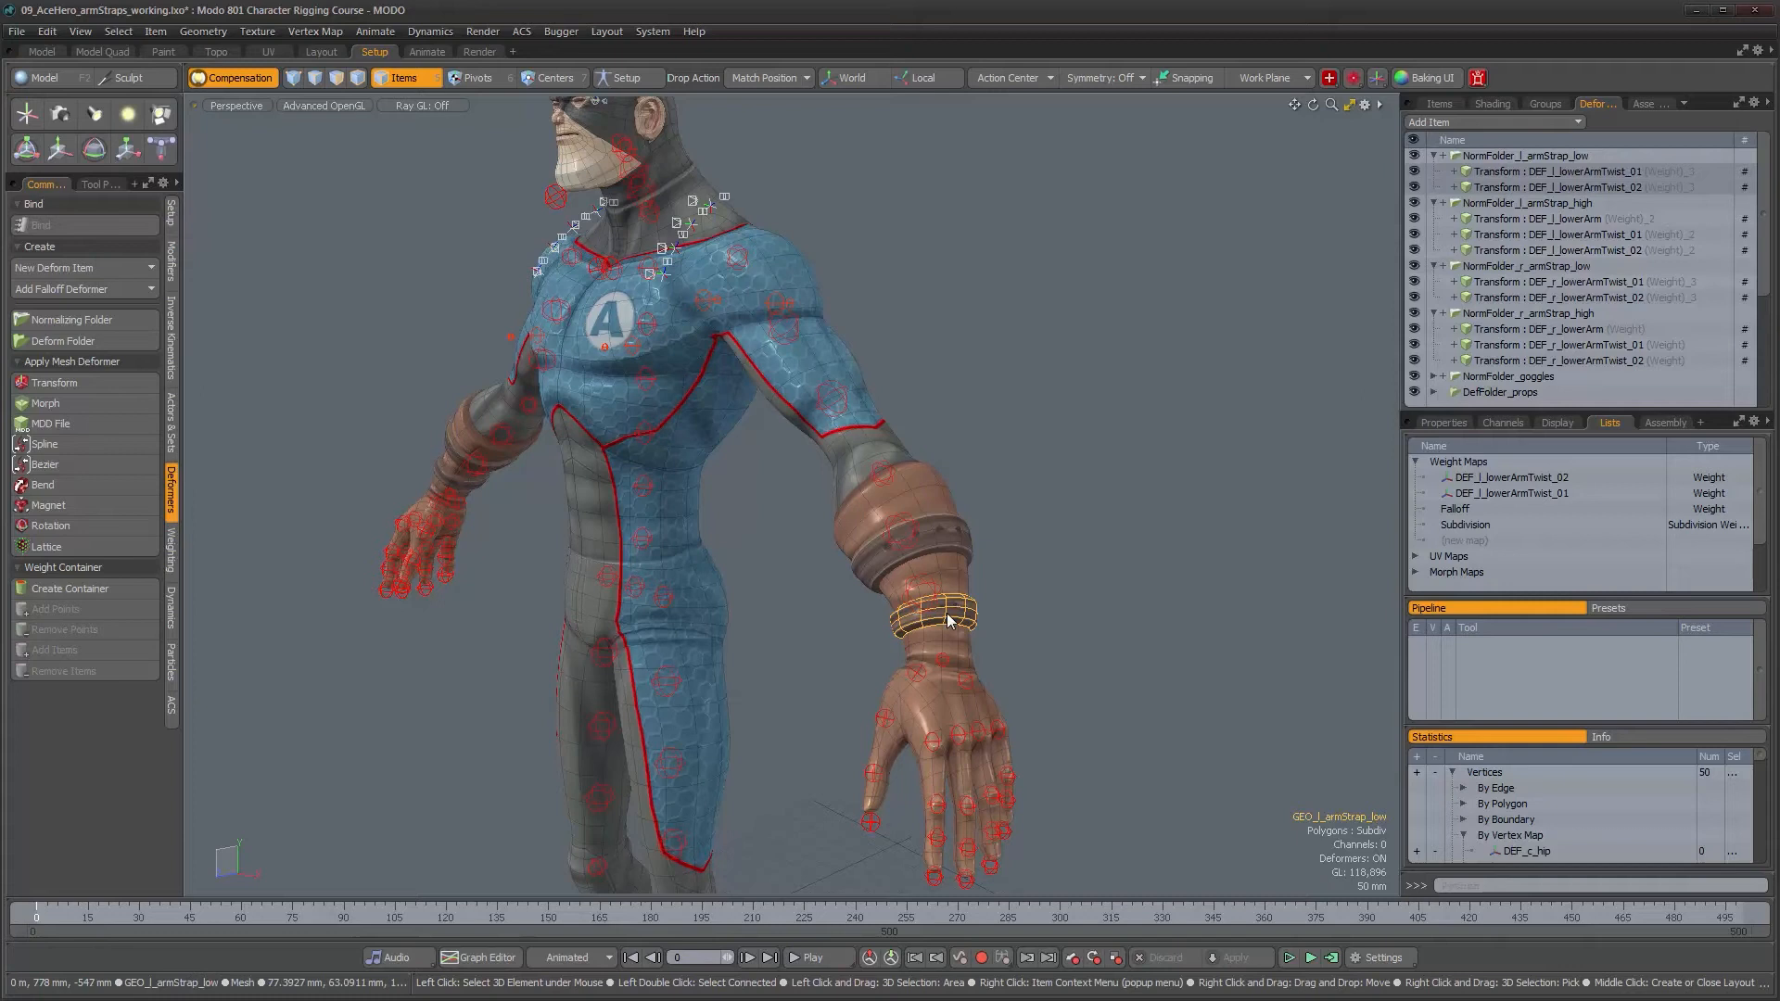
left_click(954, 541)
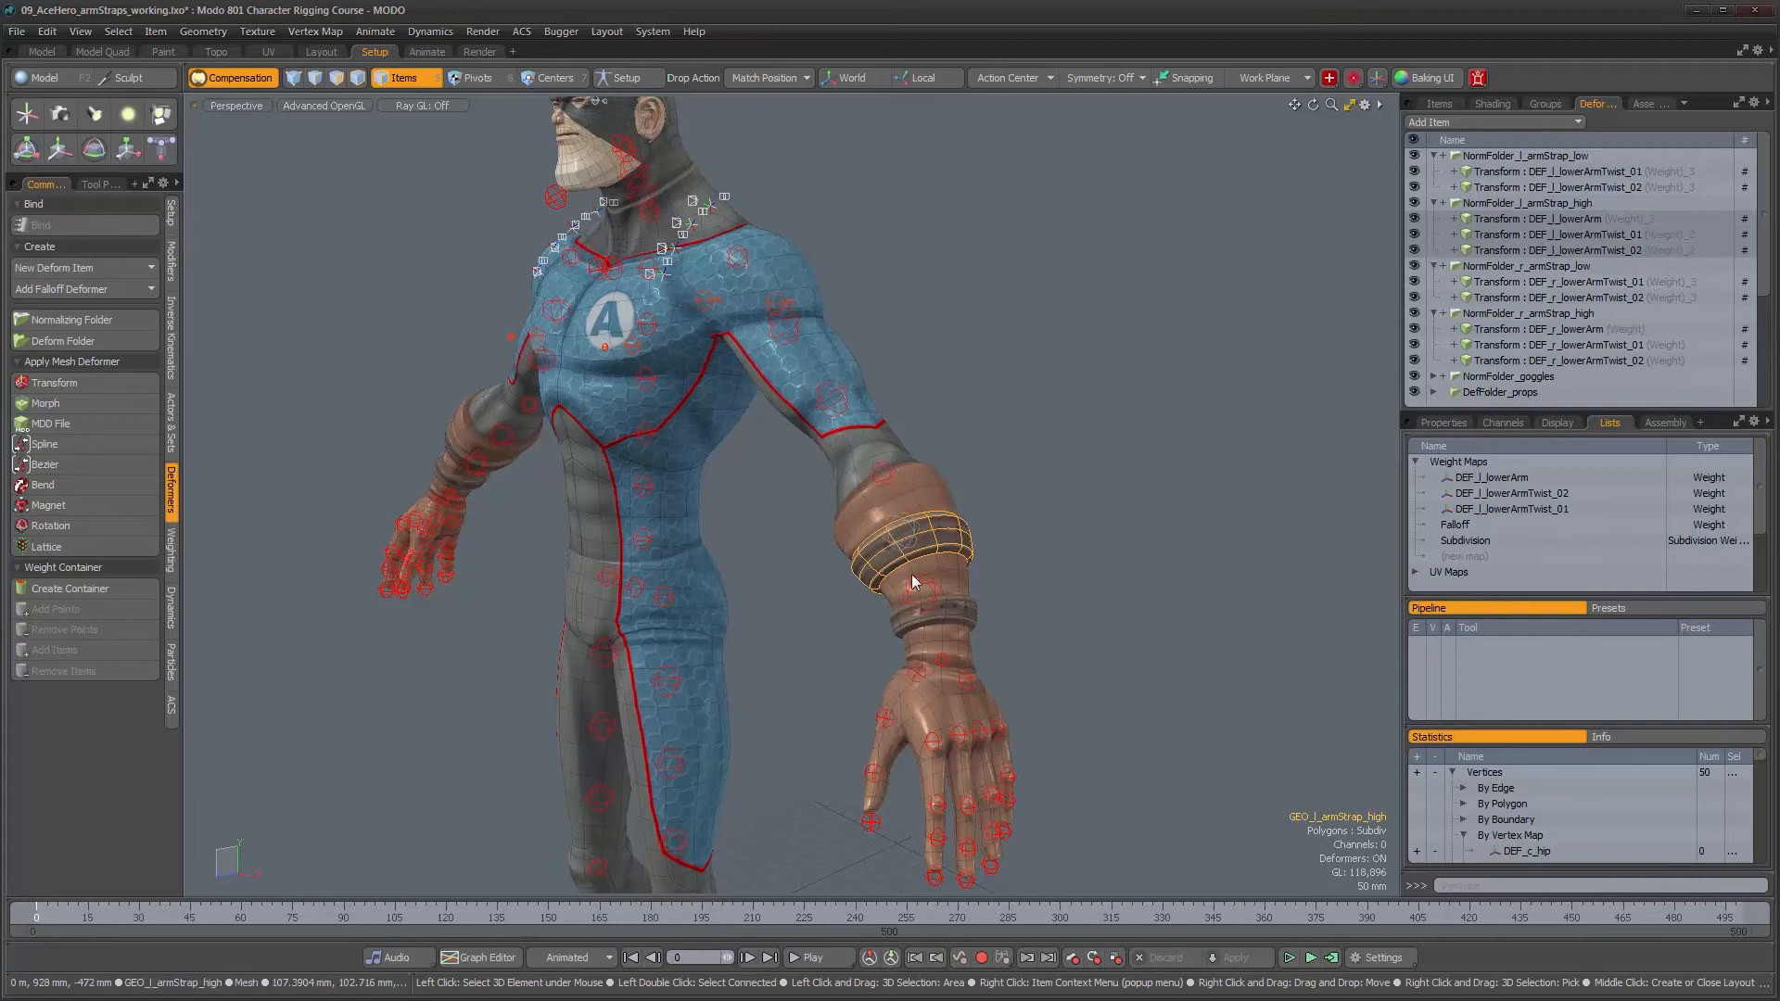
left_click(947, 623)
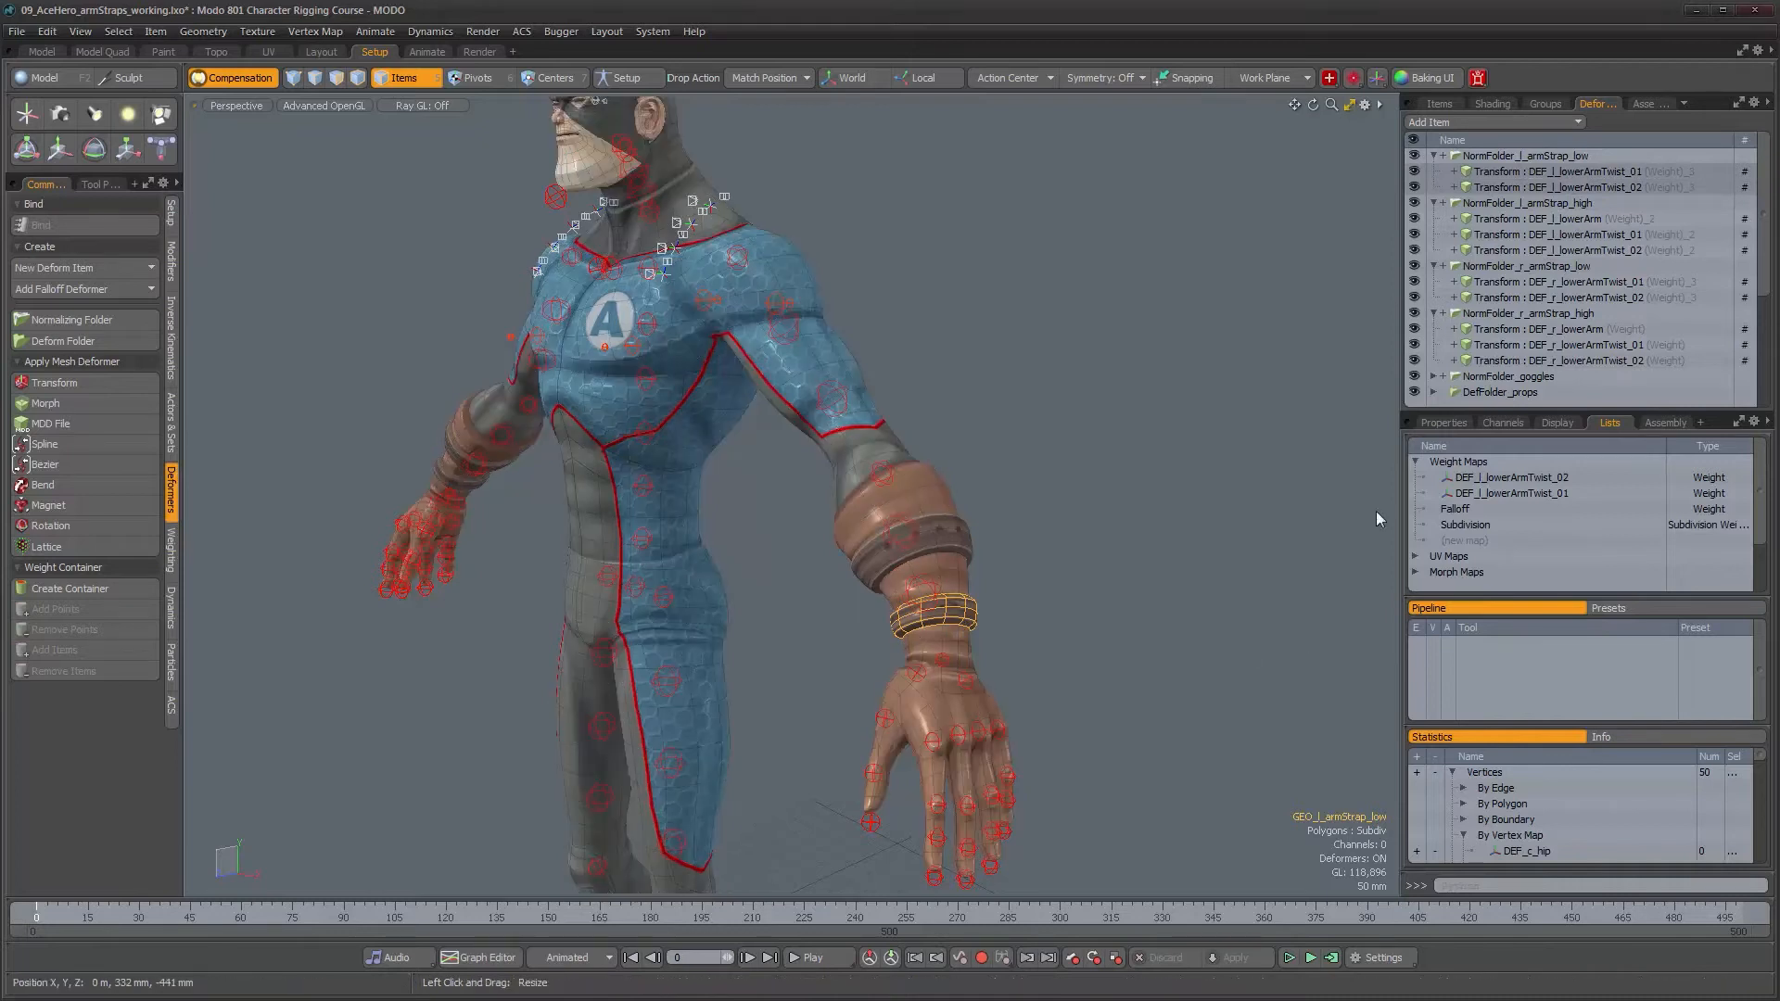
- Collapse the four arm strap normalizing folders in the deformer list
left_click_drag(1127, 480, 930, 509, "alt")
scroll(980, 468, "down", 5, "alt")
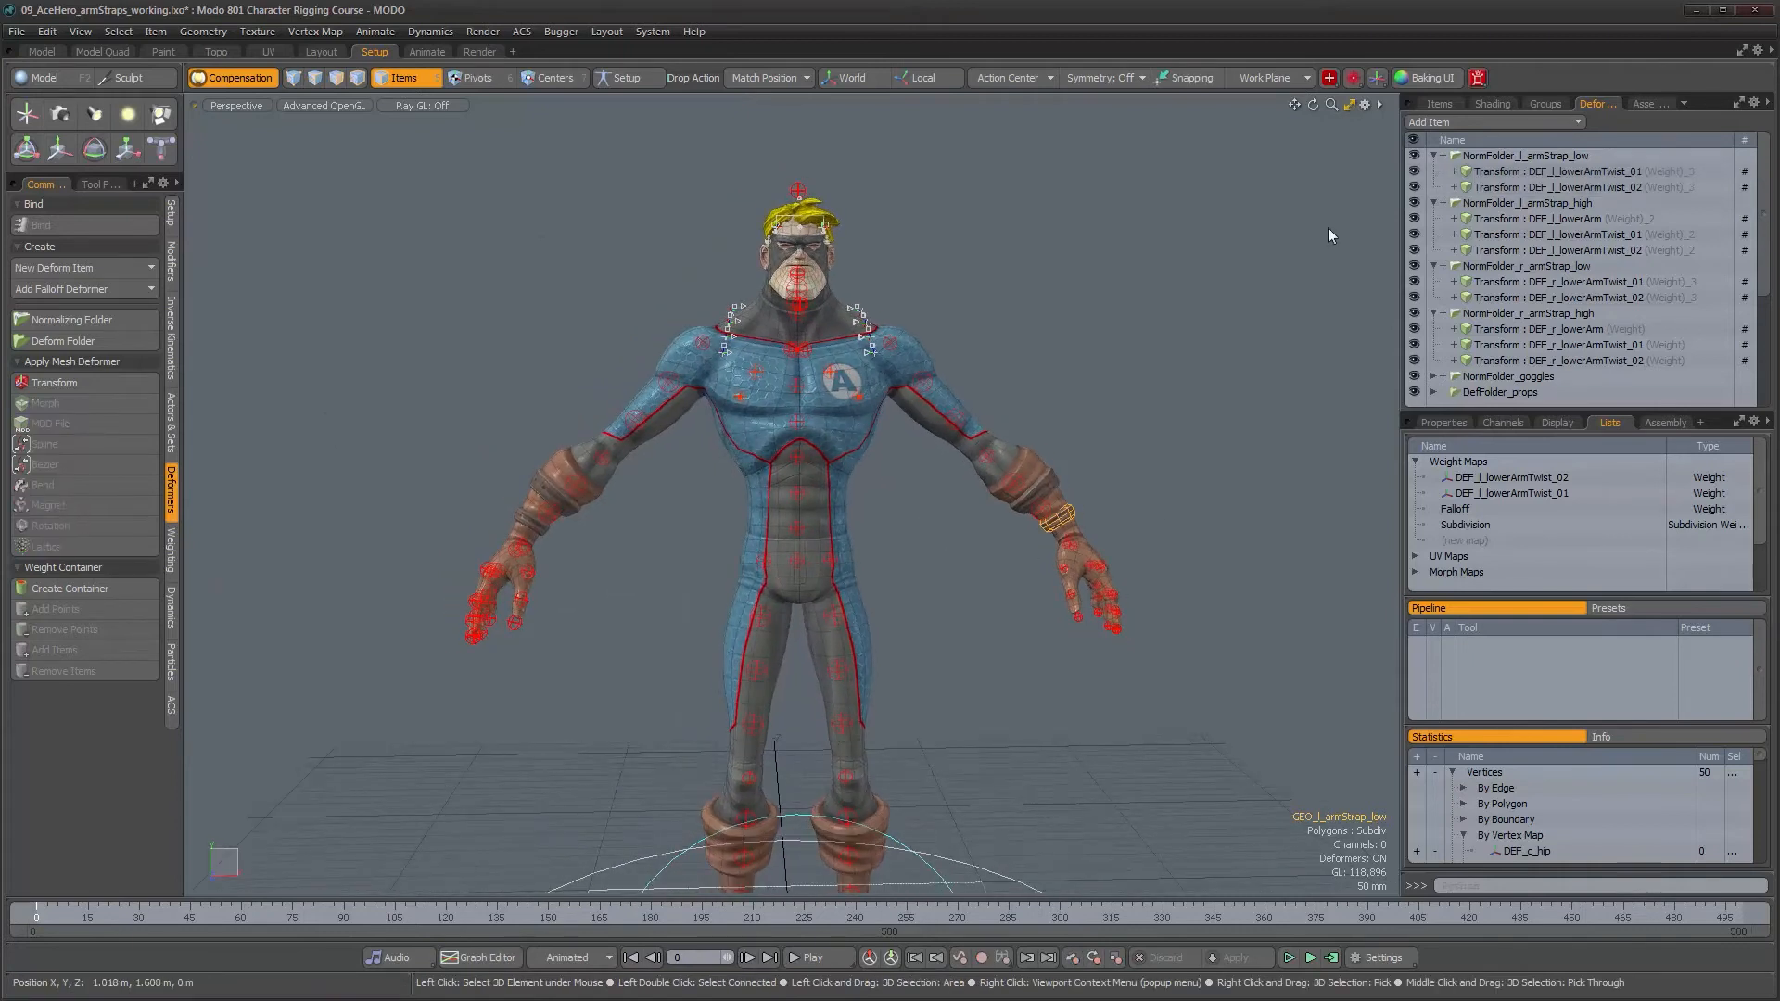
left_click(1434, 156)
left_click(1435, 172)
left_click(1434, 188)
left_click(1435, 203)
- Examine the foot and toe joints' weight influence on the boots around the ankle straps, including DEF_l_foot, DEF_r_toes and DEF_l_toes
mouse_move(955, 779)
left_mouse_down("alt+shift")
mouse_move(906, 457)
mouse_move(684, 557)
mouse_move(612, 533)
mouse_move(983, 584)
mouse_move(896, 568)
mouse_move(997, 603)
mouse_move(990, 476)
mouse_move(935, 414)
mouse_move(817, 440)
mouse_move(883, 586)
mouse_move(995, 496)
mouse_move(933, 466)
mouse_move(904, 477)
left_mouse_up("alt+shift")
left_click(905, 583)
left_click(898, 401)
left_click(882, 586)
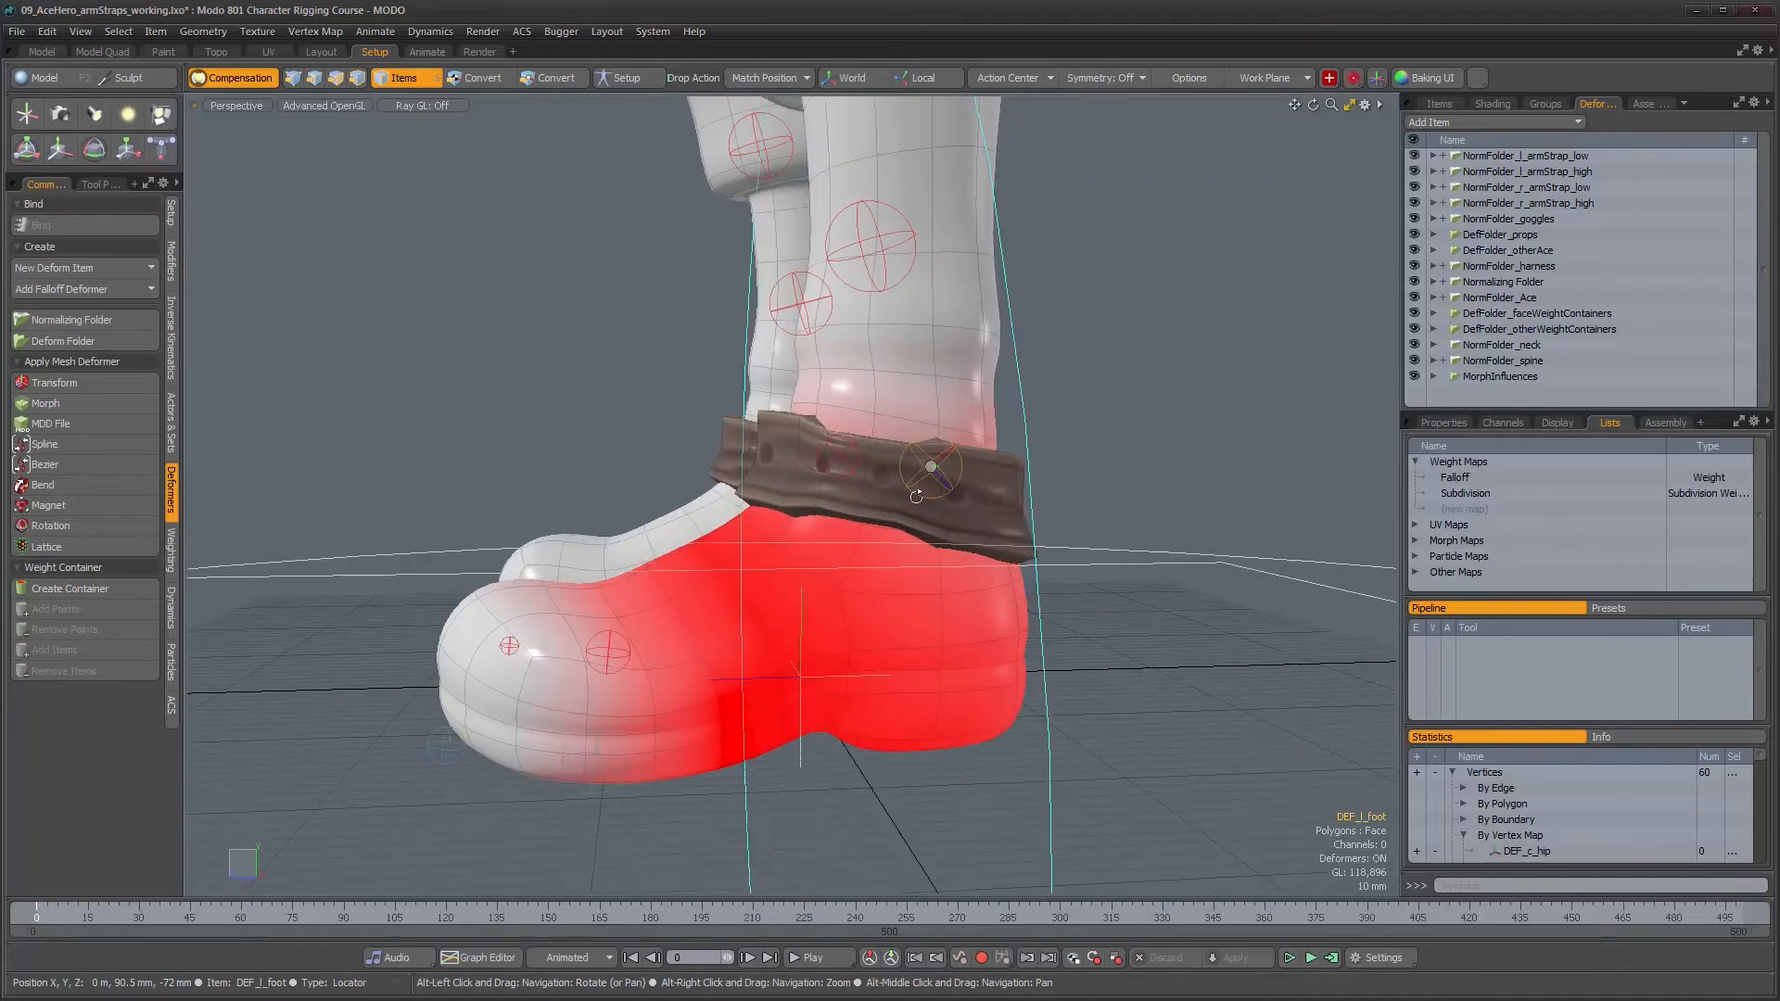
left_click(606, 679)
left_click_drag(606, 679, 629, 800, "alt")
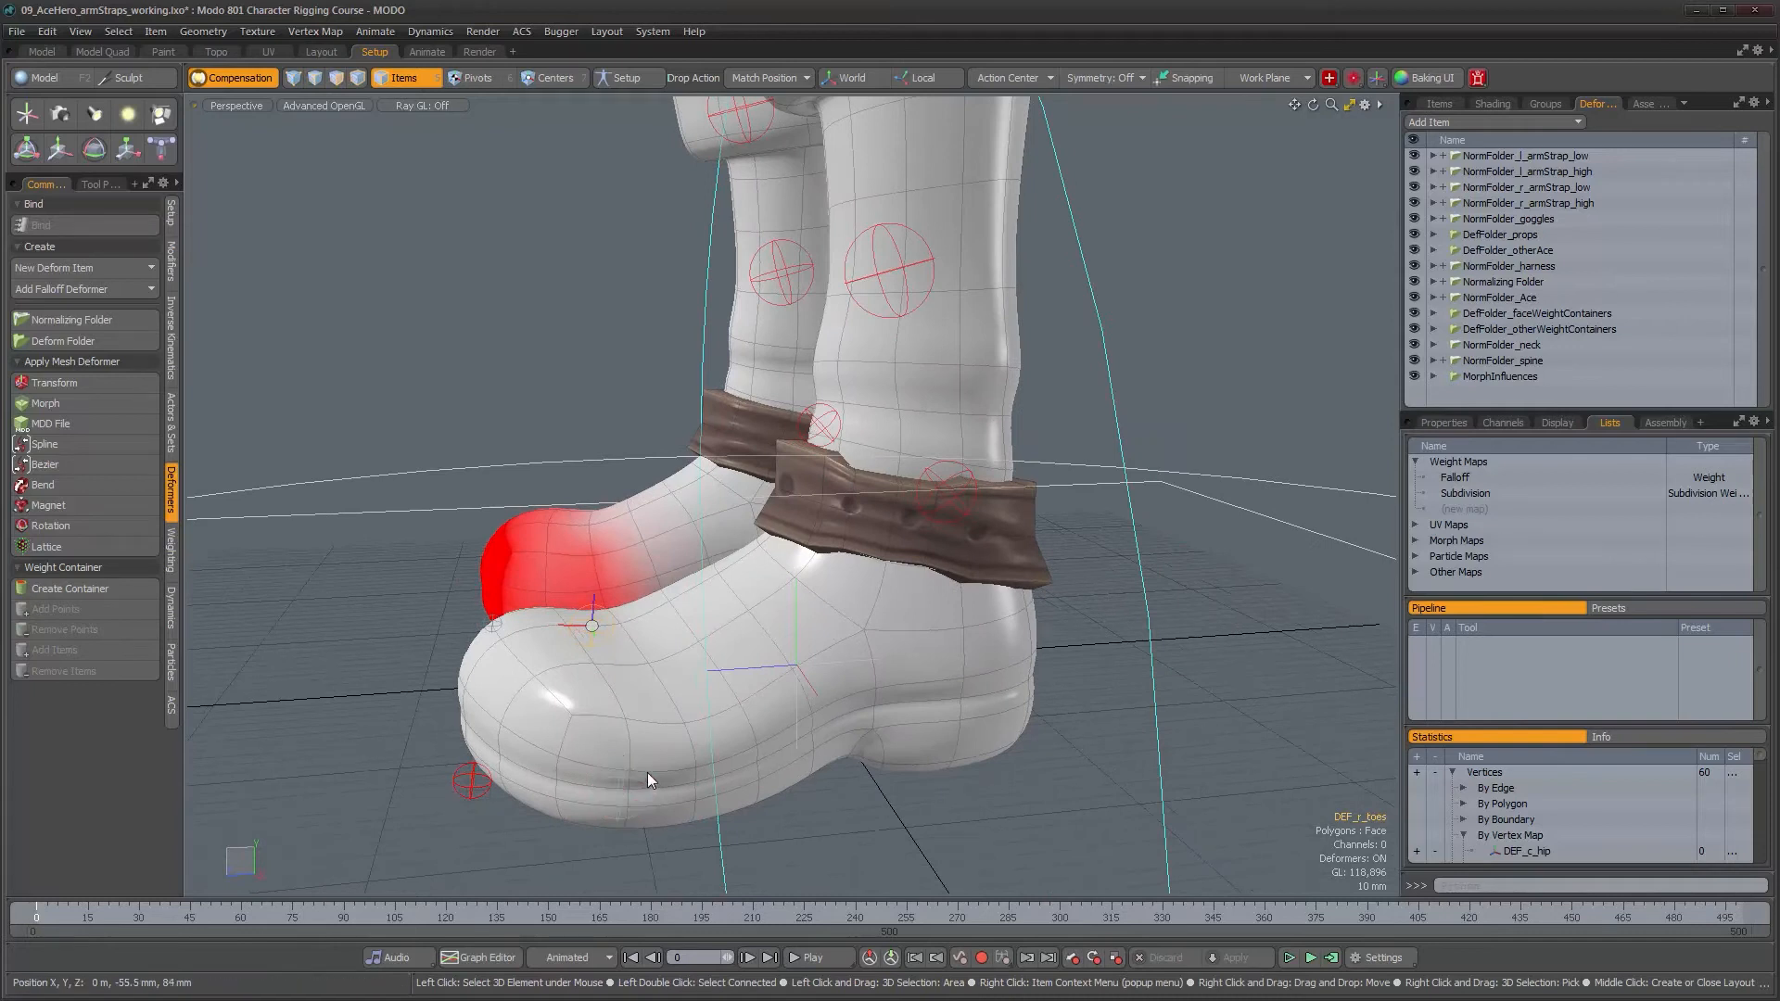
left_click(647, 771)
left_click_drag(806, 705, 940, 472, "alt")
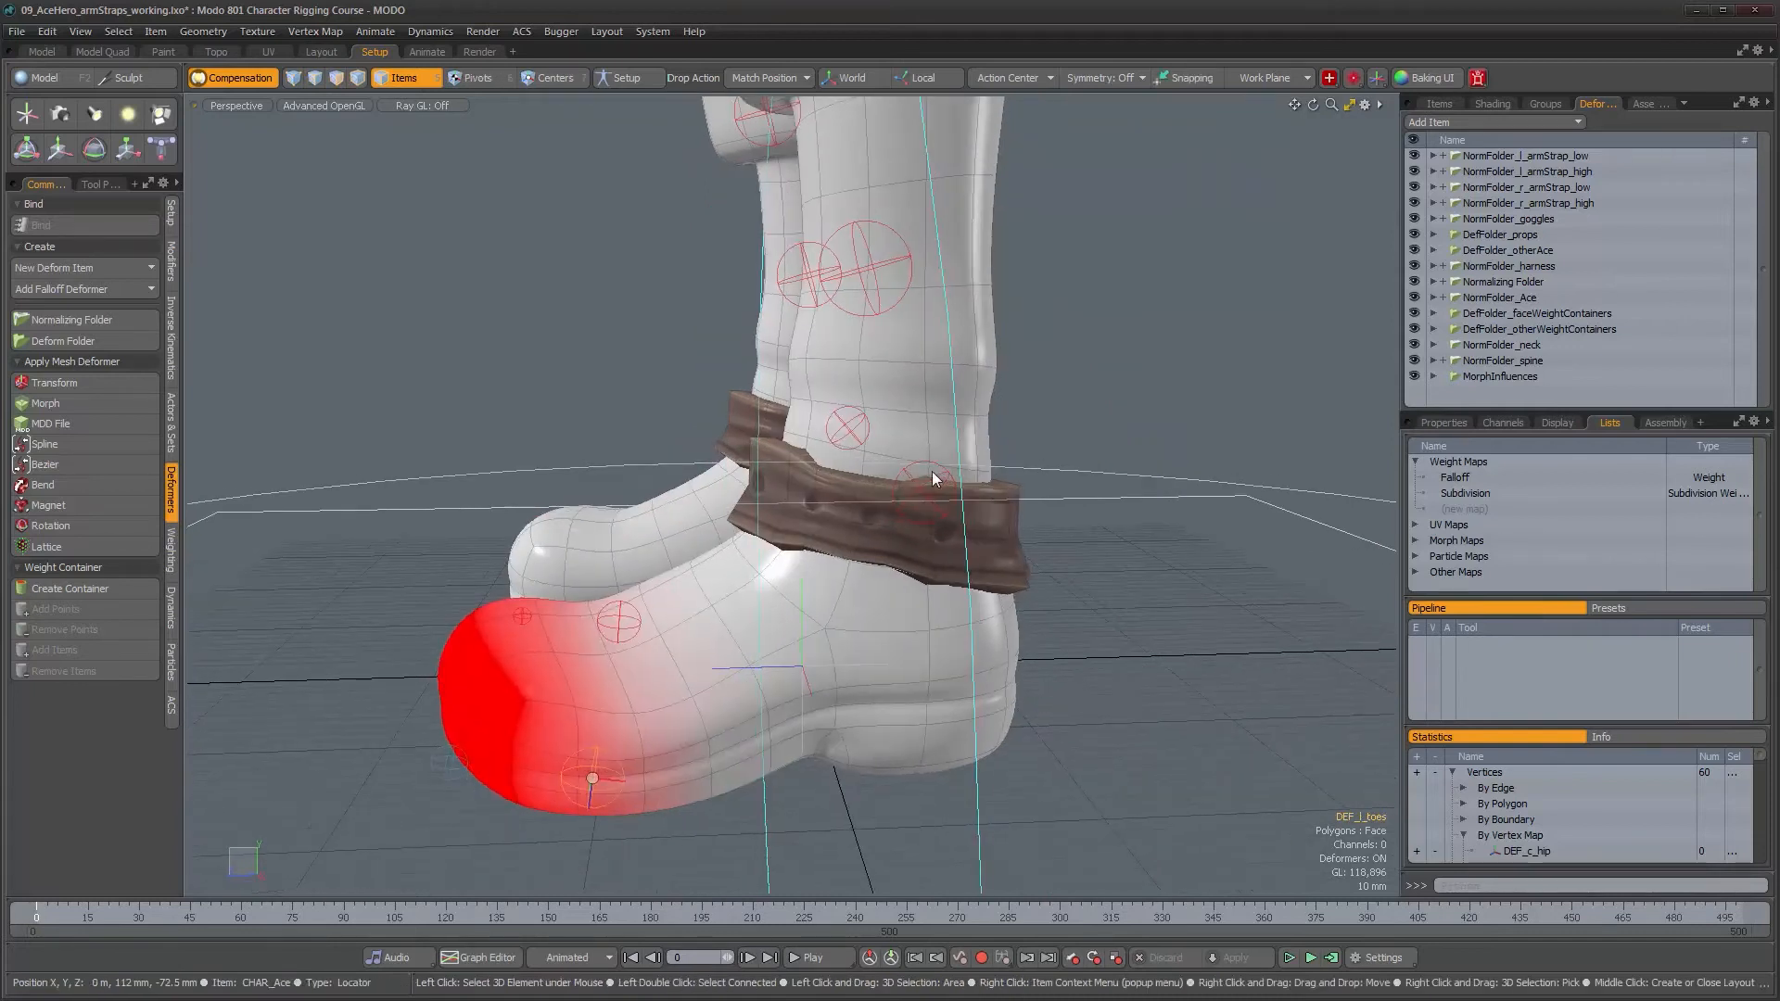
- Examine the weight influence of the left lower-leg joints, including DEF_l_shinTwist_03, on the boot around the ankle strap
left_click(937, 518)
left_click_drag(963, 499, 898, 449, "alt")
left_click(949, 458)
left_click(898, 450)
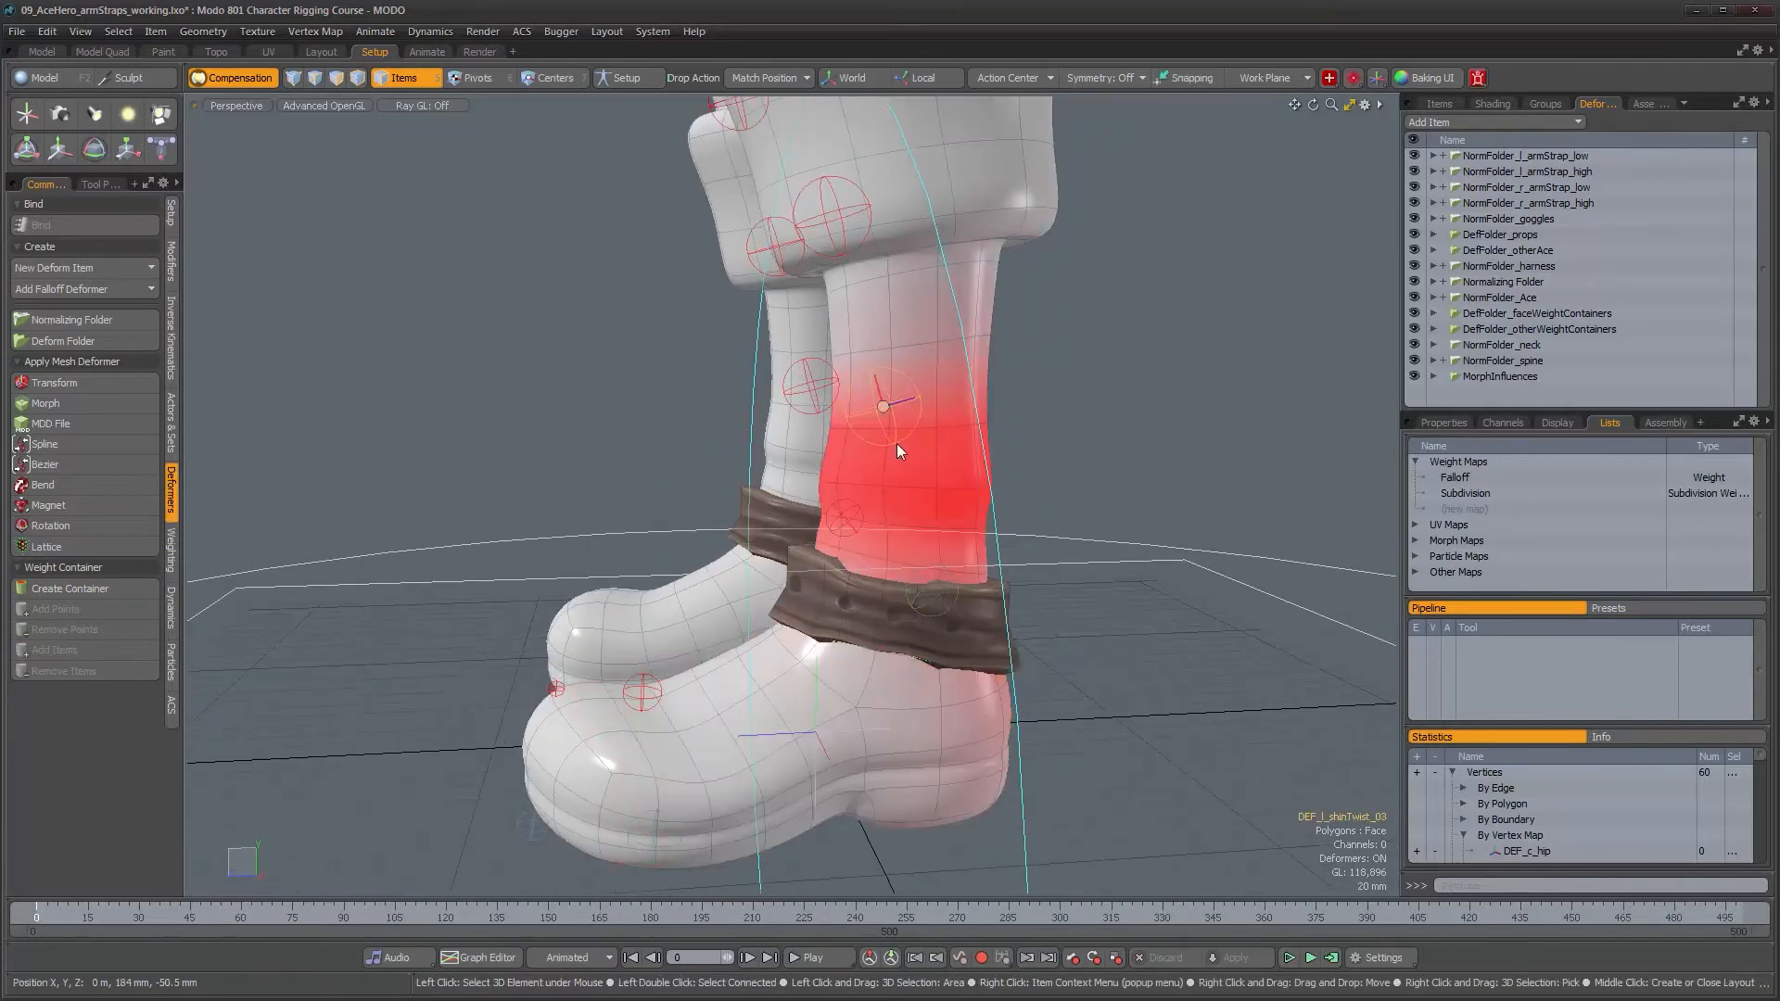
left_click(858, 242)
left_click(860, 242)
left_click_drag(870, 265, 914, 437, "alt")
left_click(910, 430)
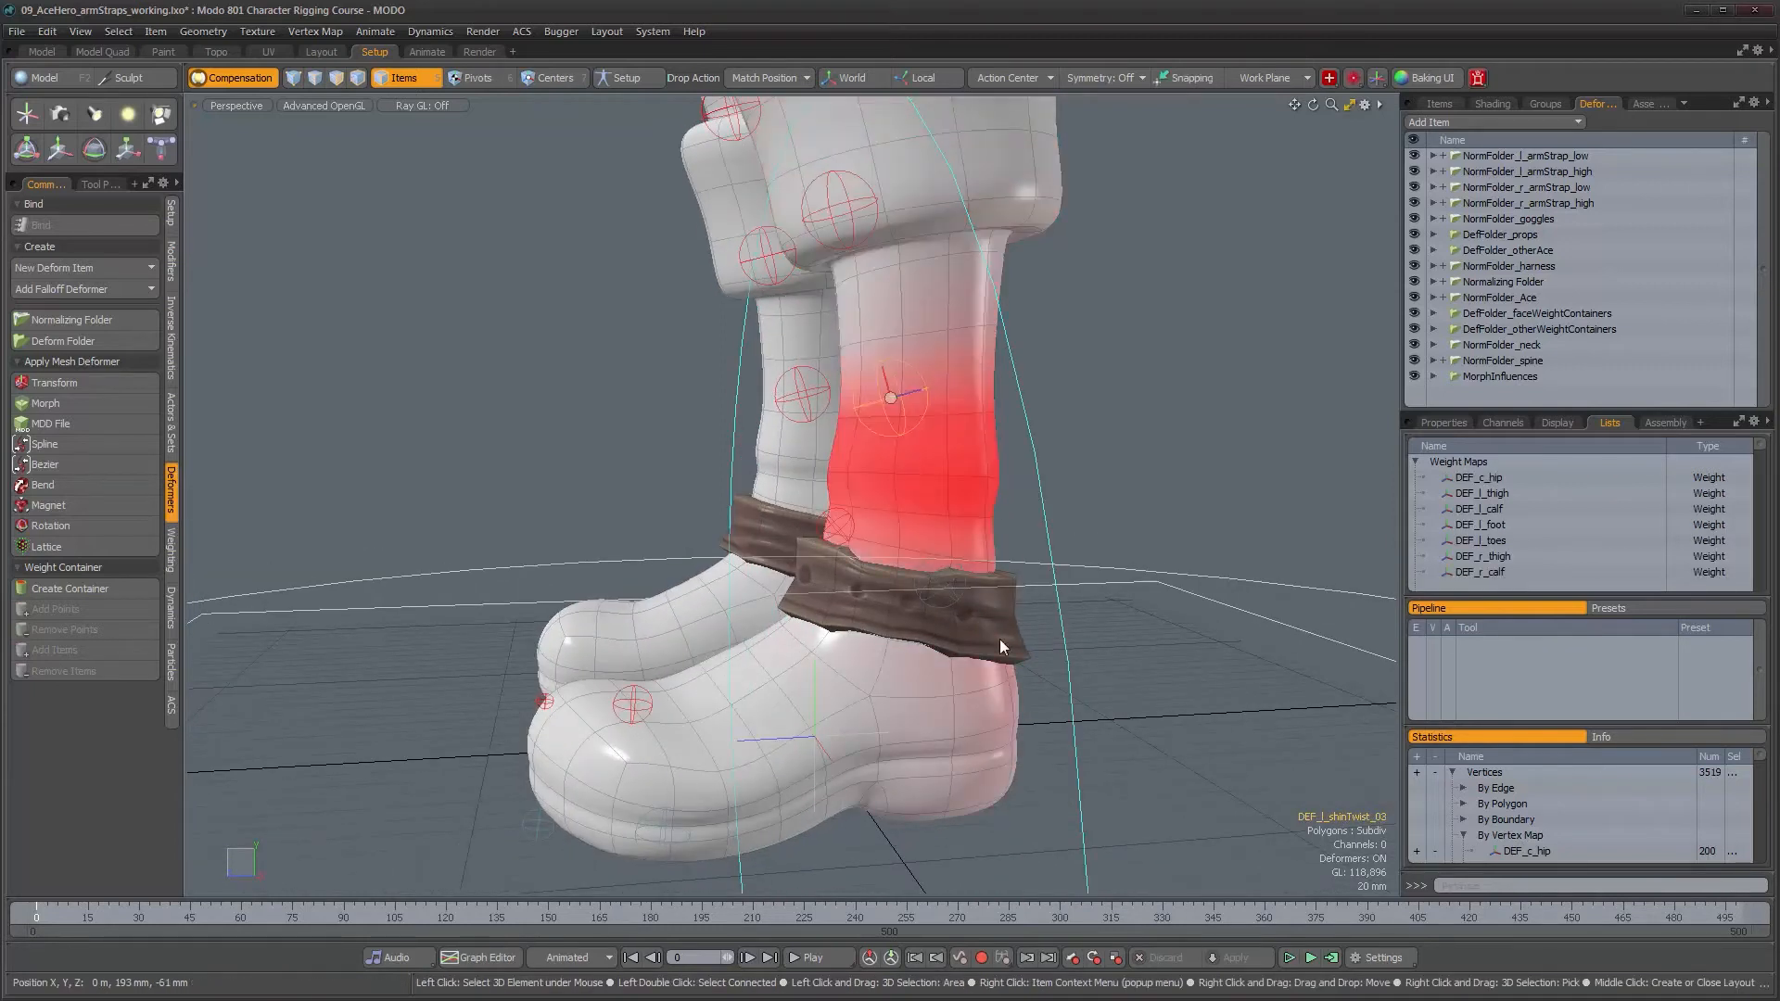
- Bind the left boot strap to the DEF_l_shinTwist_03 joint chain in setup mode
left_click(1001, 643)
left_click(909, 433, "shift")
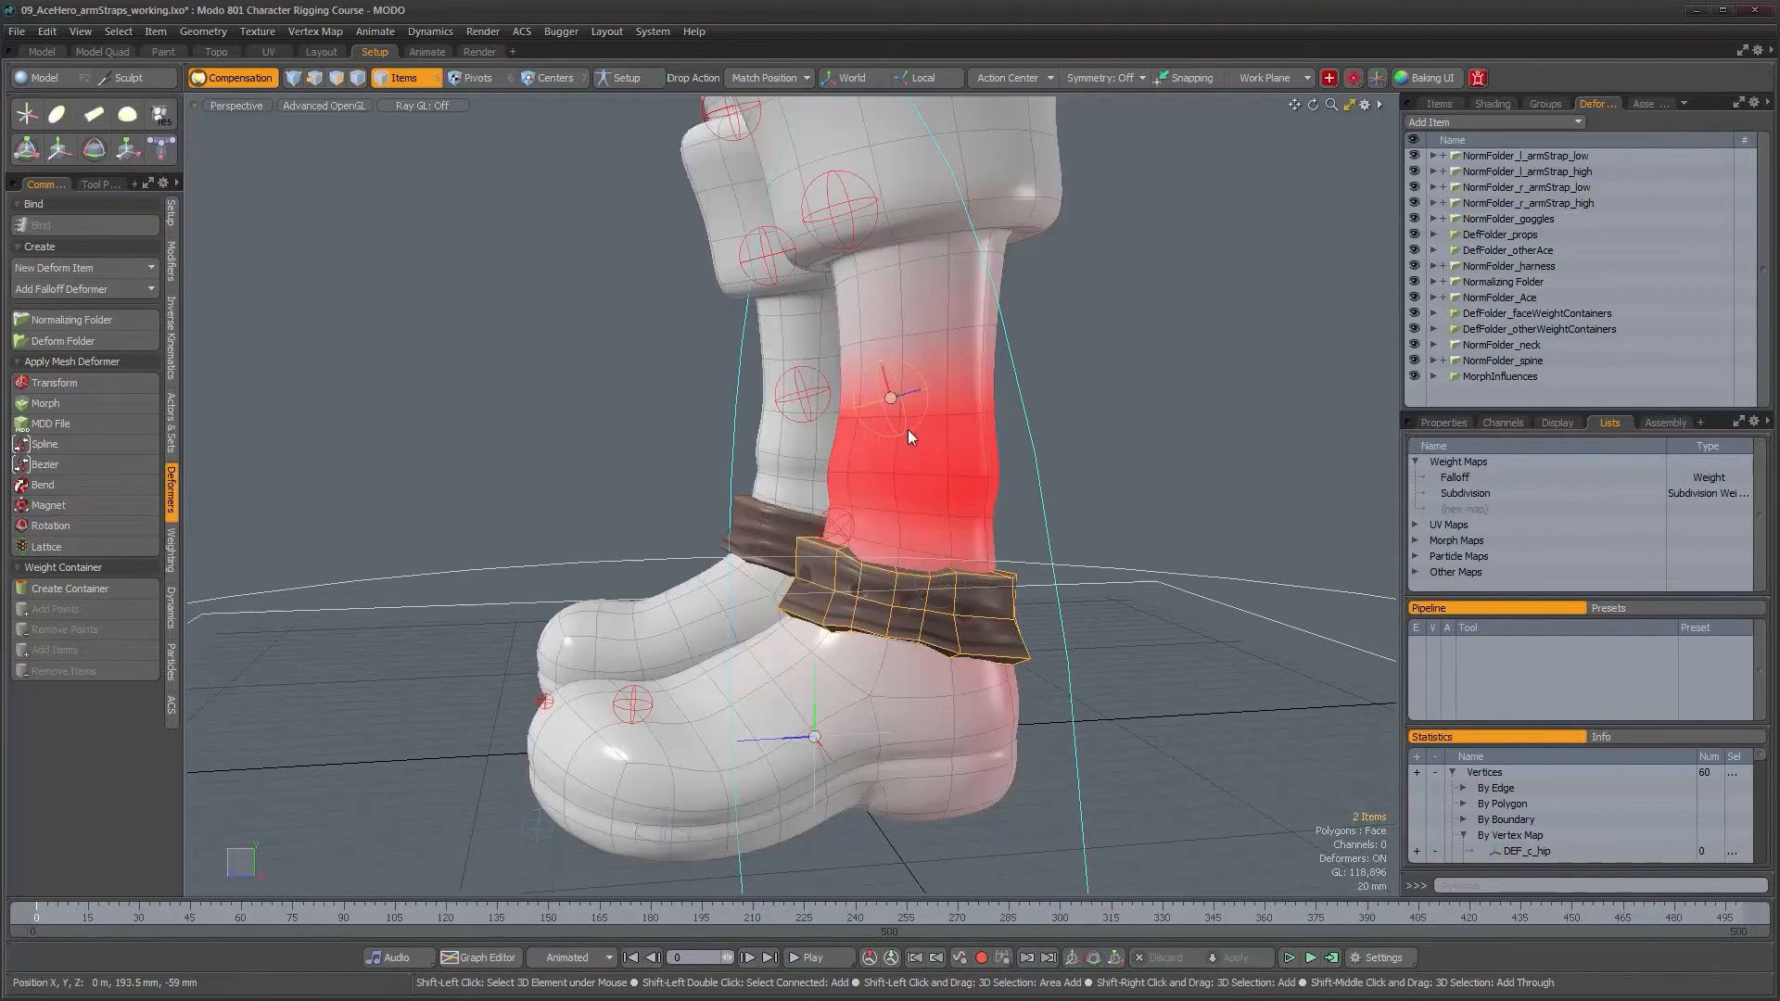
left_click(629, 80)
left_click(100, 224)
left_click(1380, 191)
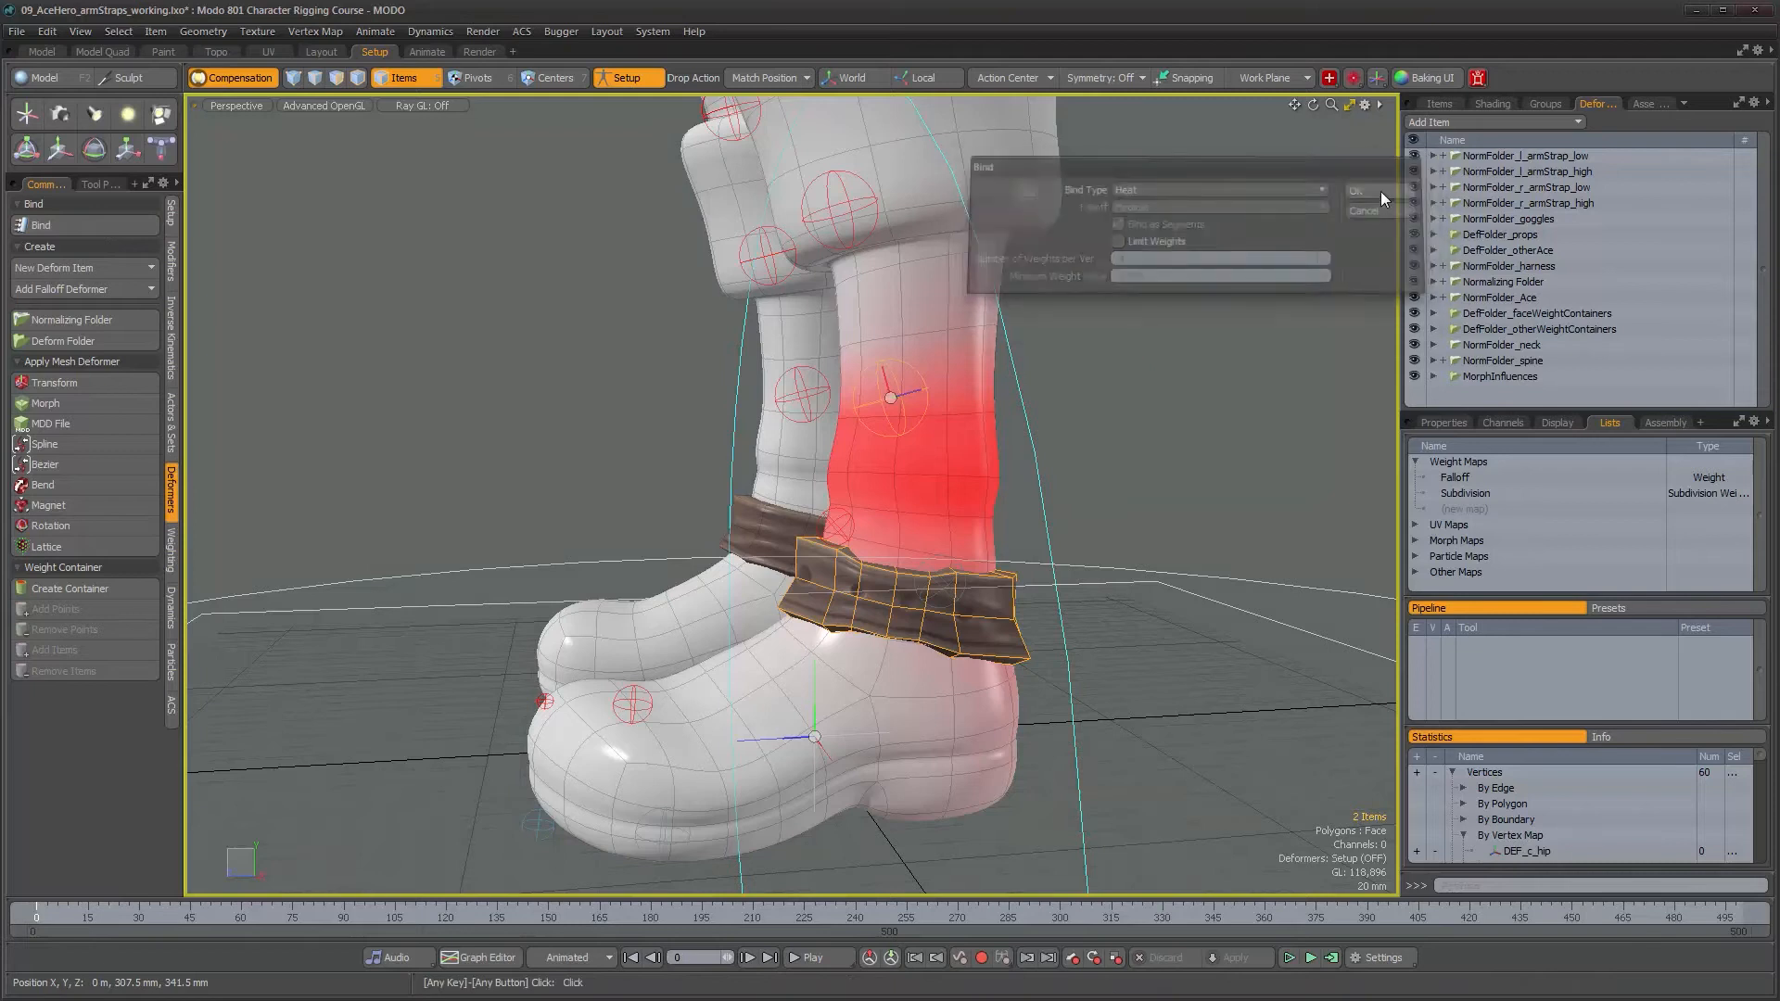
- Look over the full character with its arm and boot straps in the setup pose
left_click_drag(969, 556, 1124, 565, "alt")
right_click_drag(992, 568, 921, 572, "alt")
left_click_drag(944, 576, 904, 554, "alt")
right_click_drag(904, 555, 834, 570, "alt")
left_click_drag(904, 494, 931, 478, "alt")
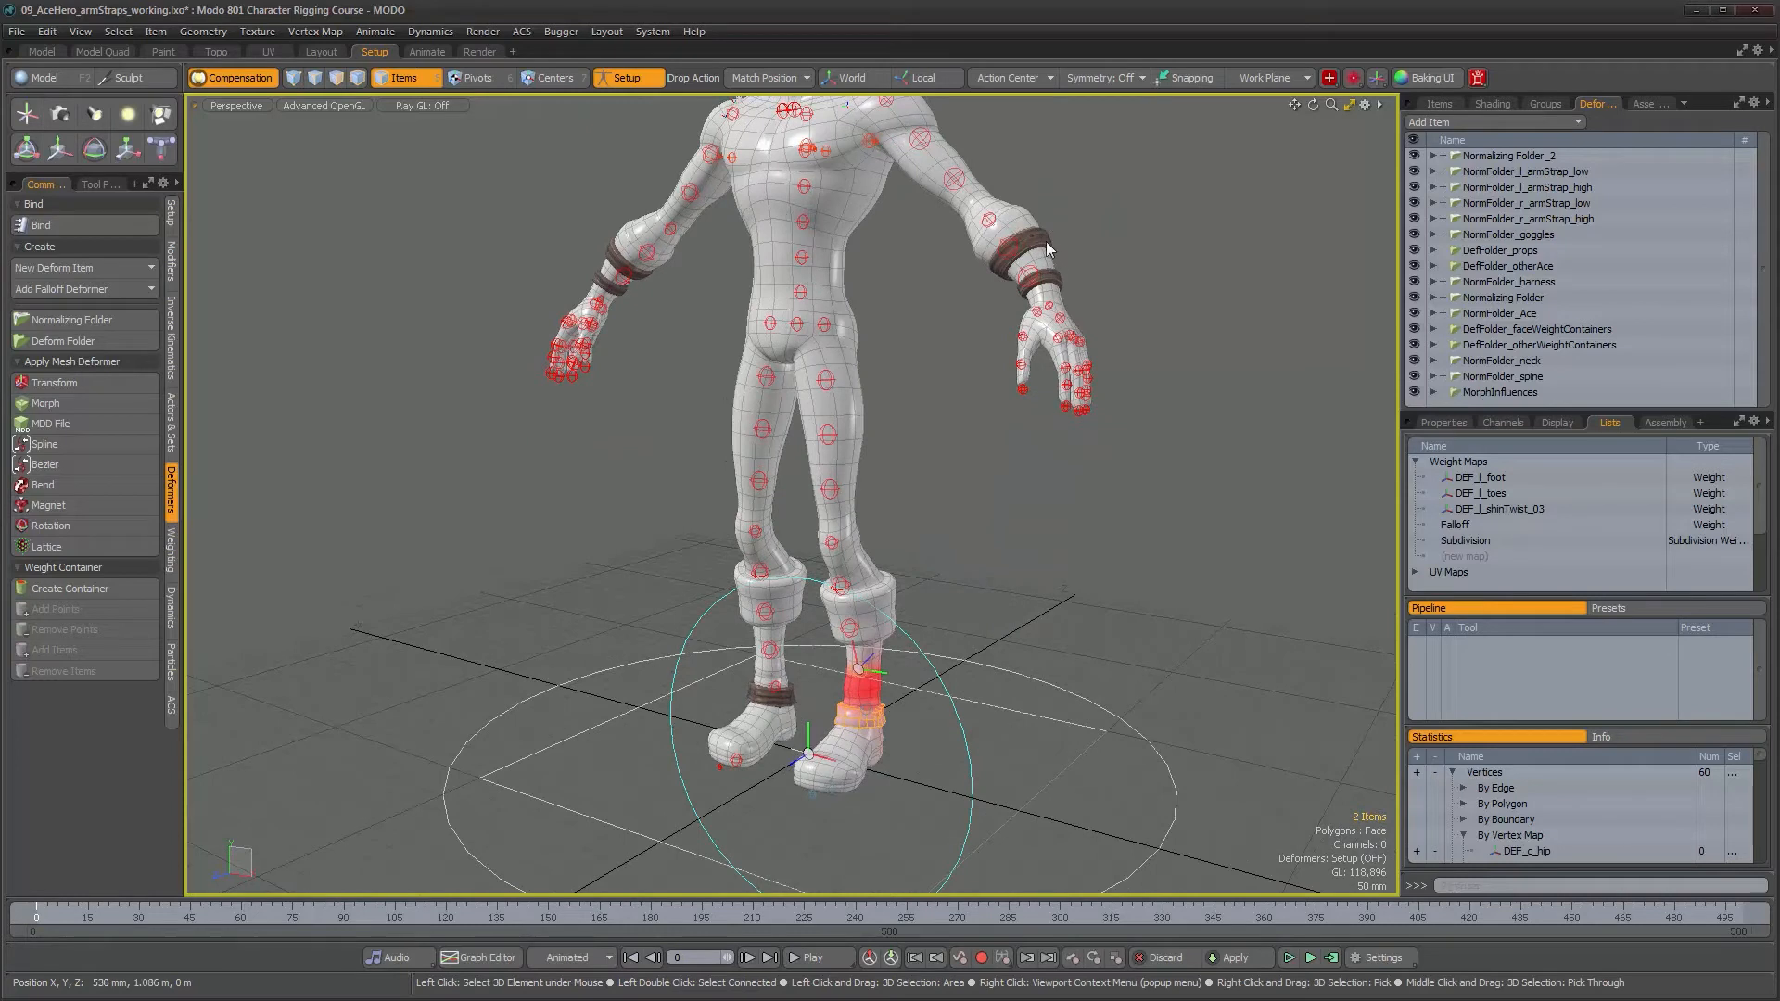
left_click_drag(626, 292, 683, 454, "alt")
middle_click_drag(766, 495, 744, 359, "alt")
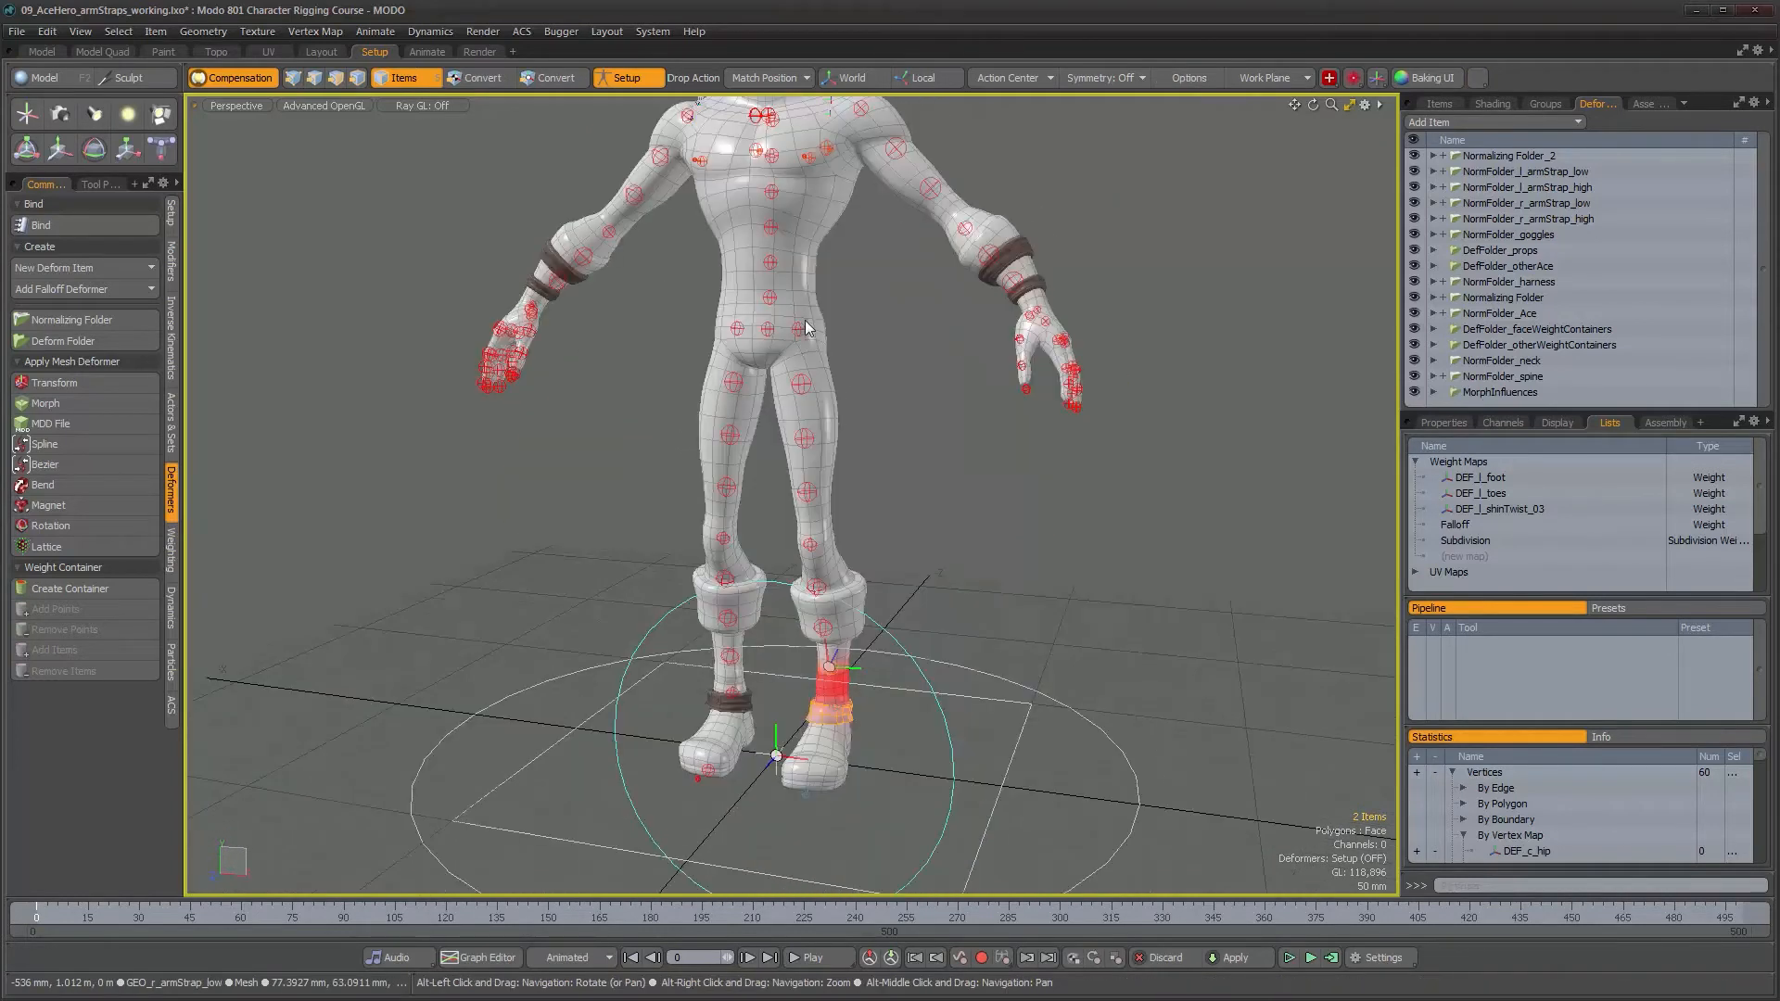
middle_click_drag(870, 425, 848, 478, "alt")
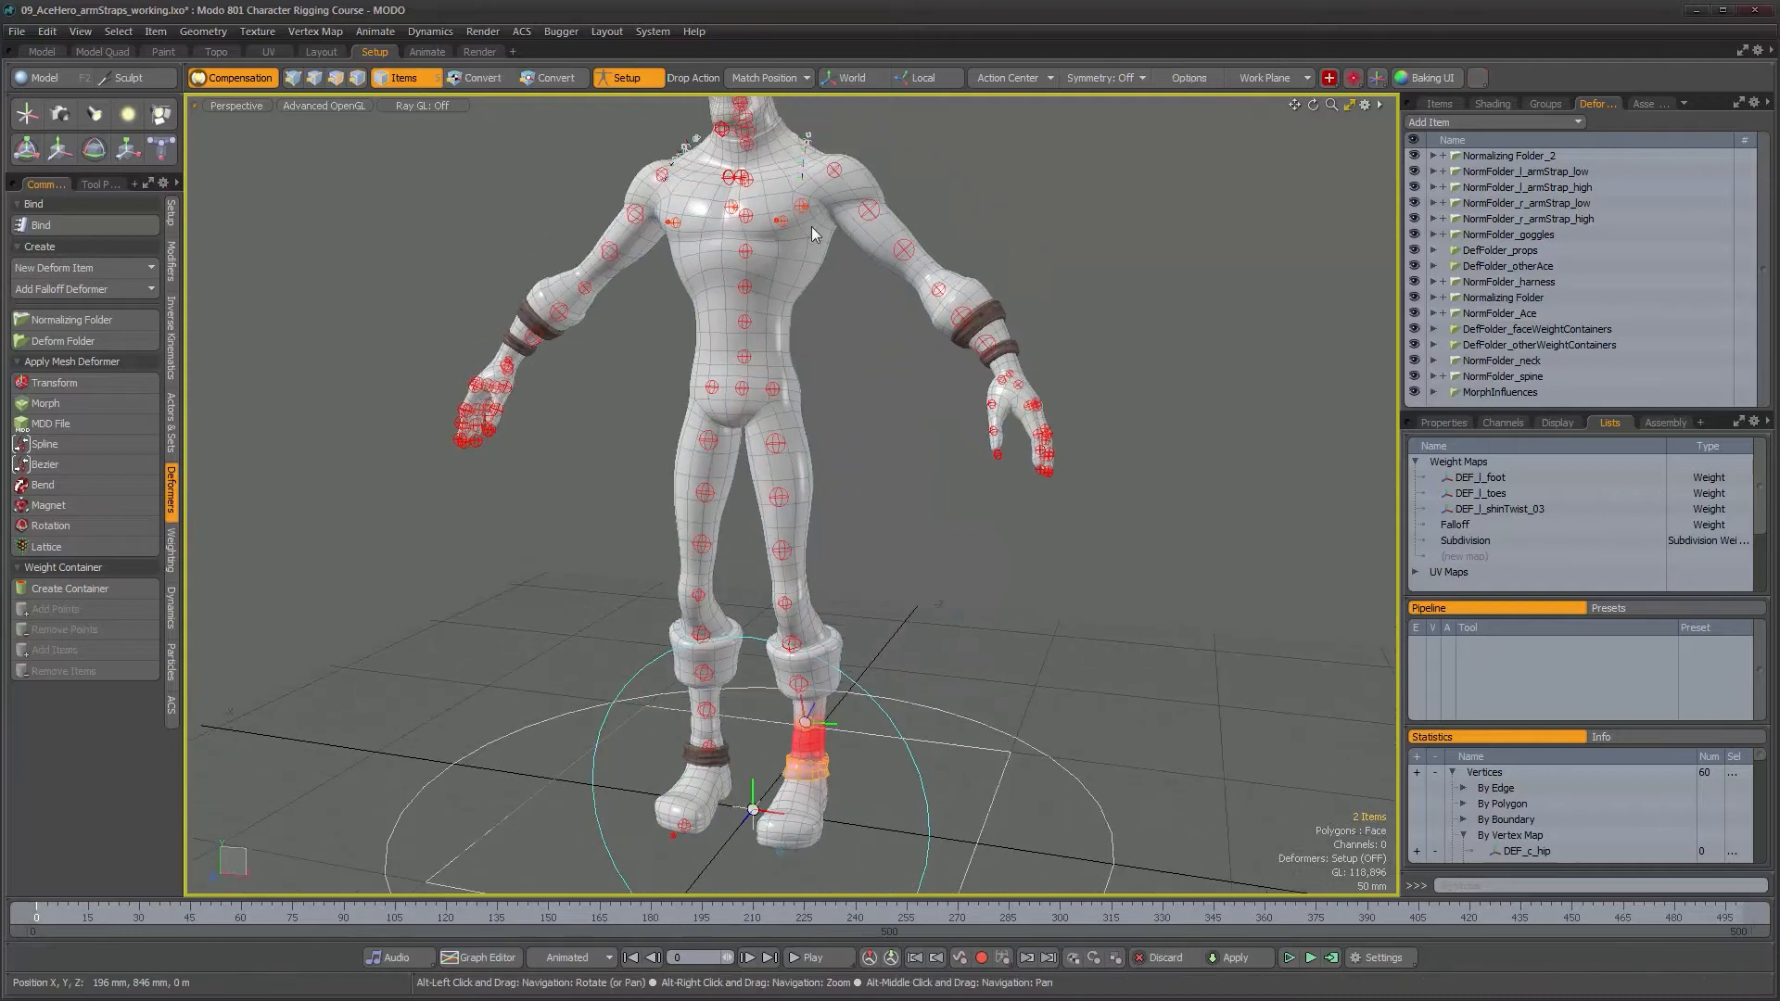
middle_click_drag(874, 598, 870, 597, "alt")
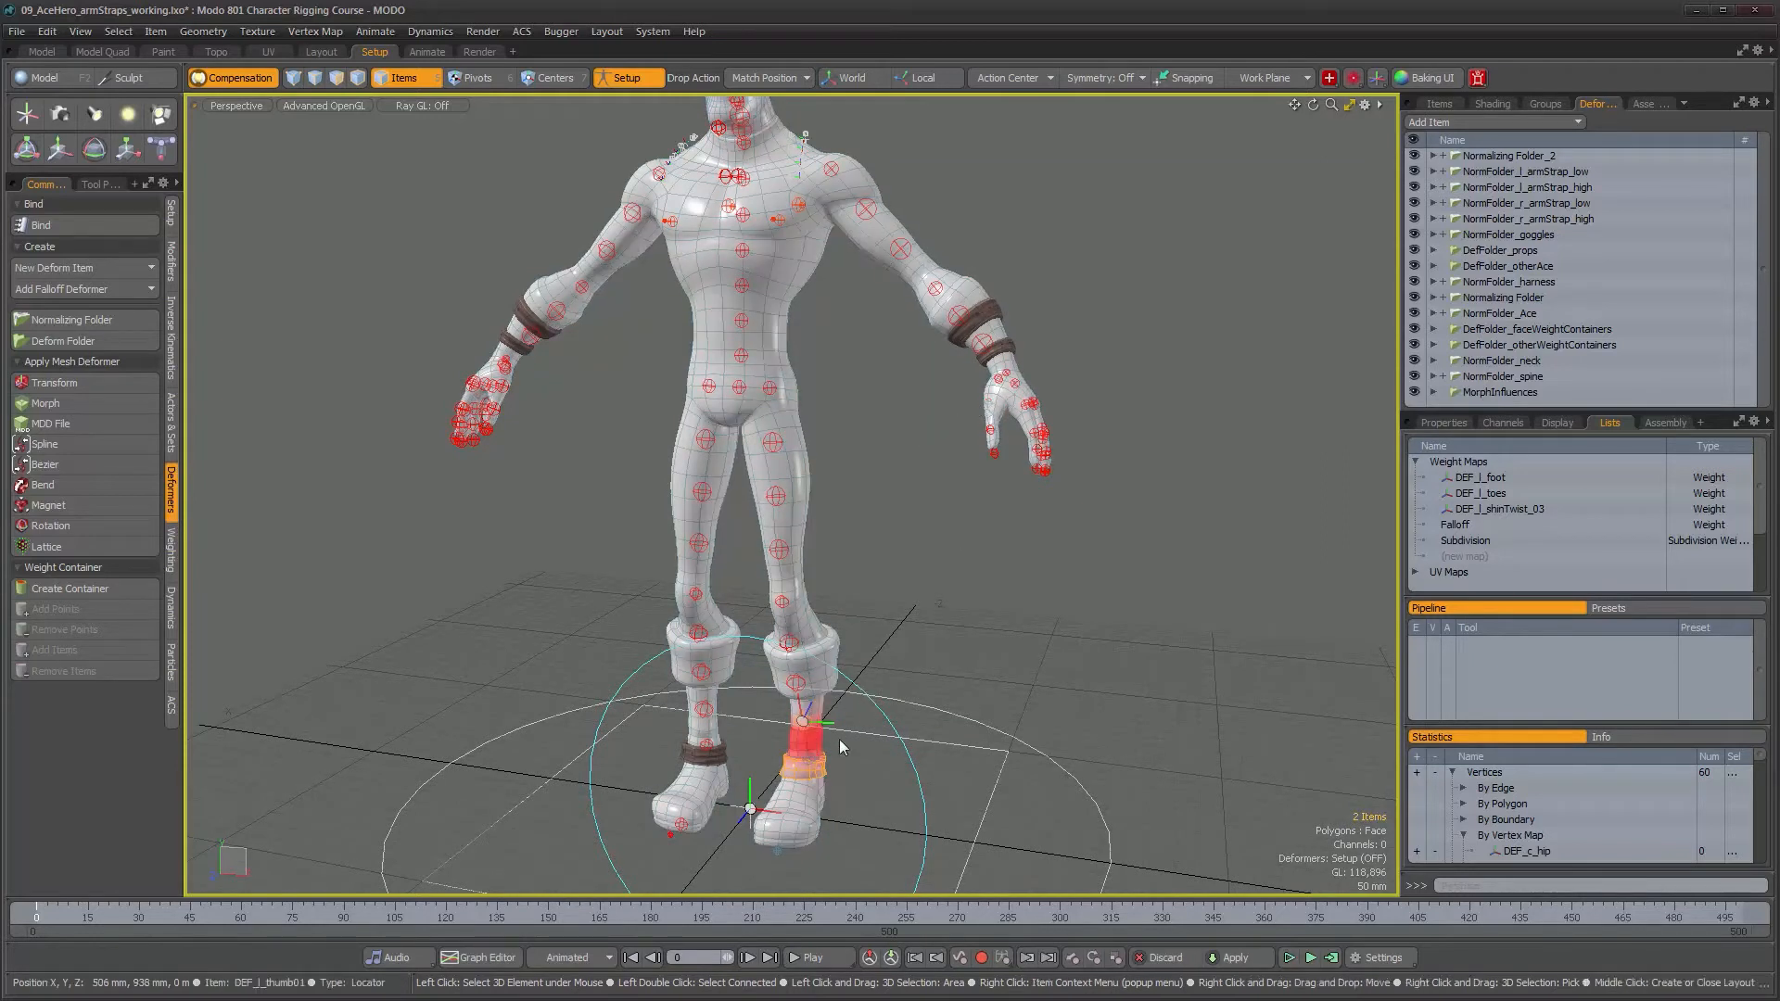
left_click(987, 326)
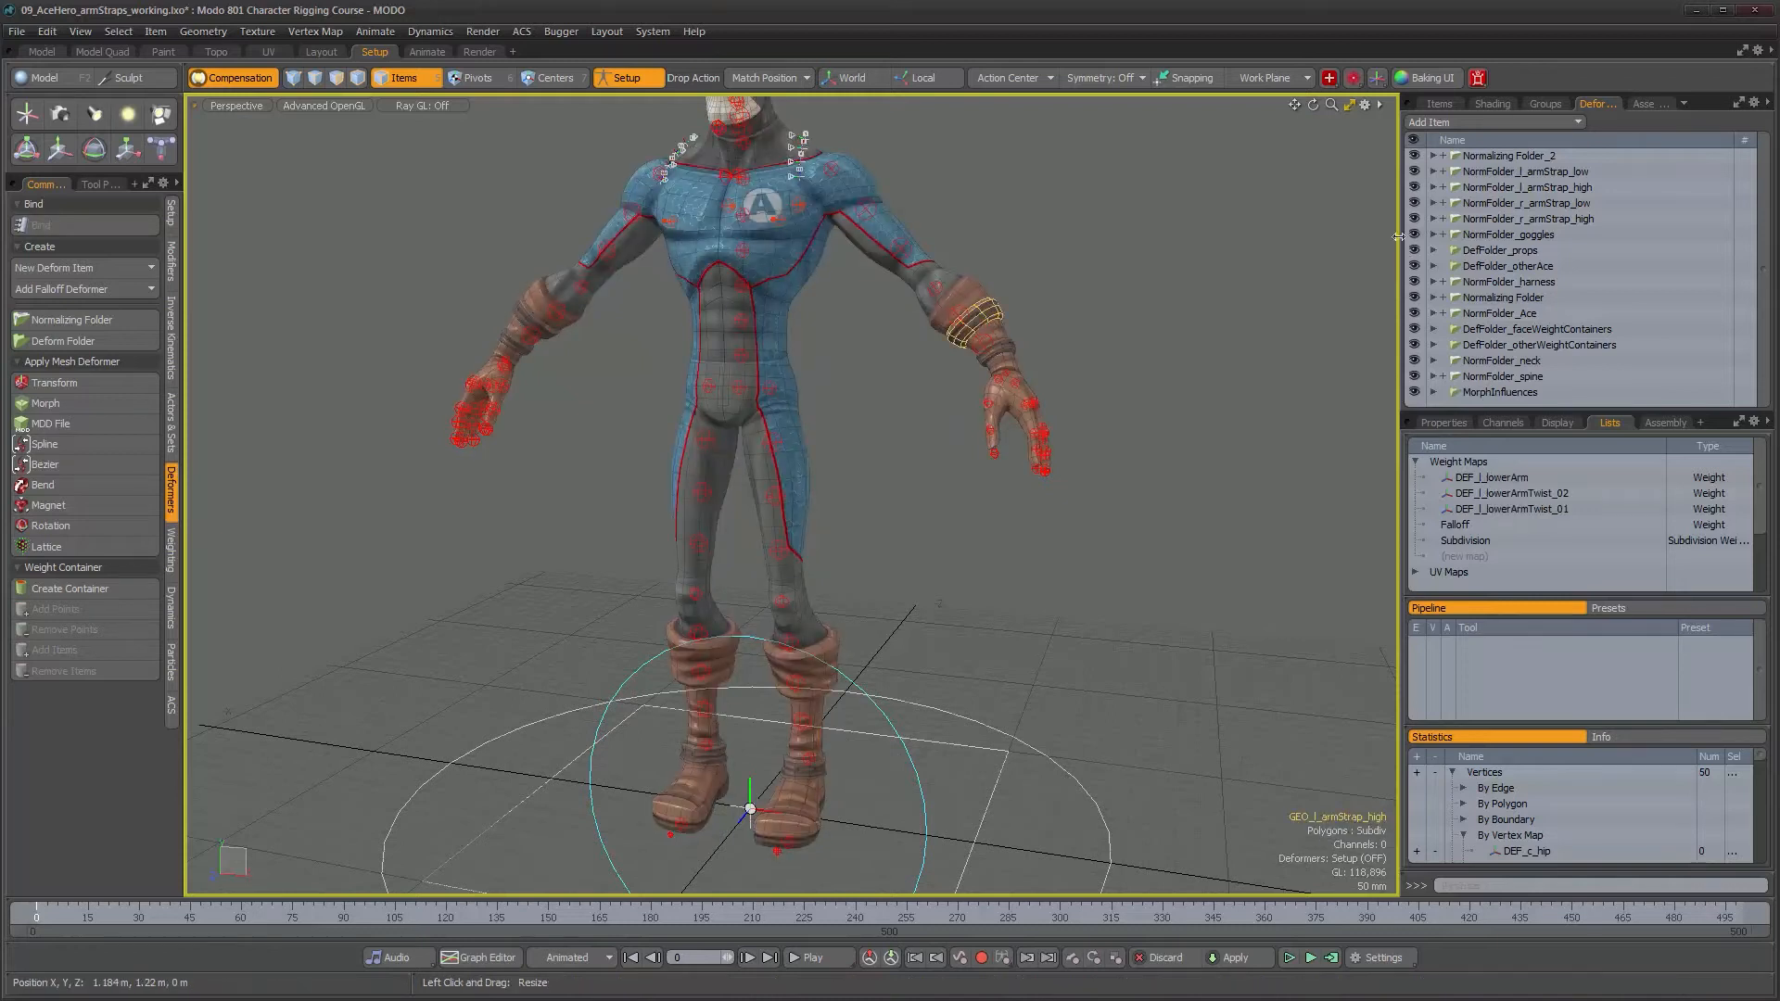
- Rename the new normalizing folder NormFolder_l_bootStrap, reusing the left boot strap mesh's name
left_click(808, 772)
left_click(1434, 423)
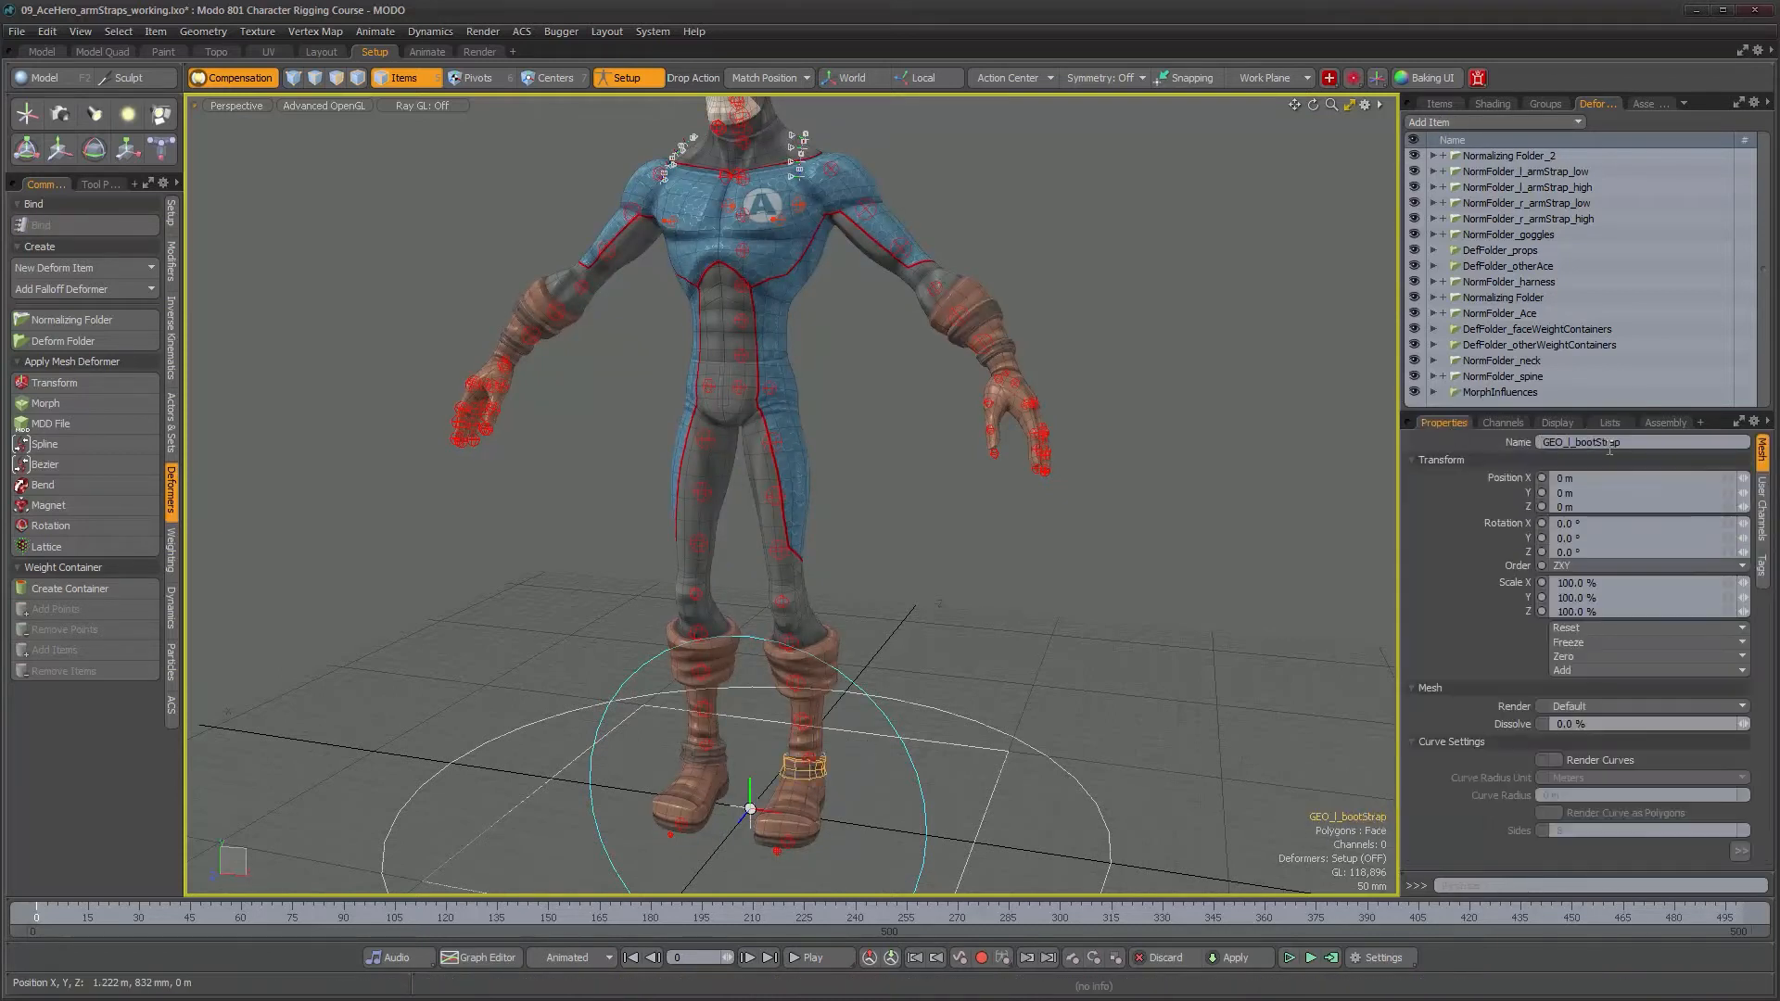
right_click(1579, 443)
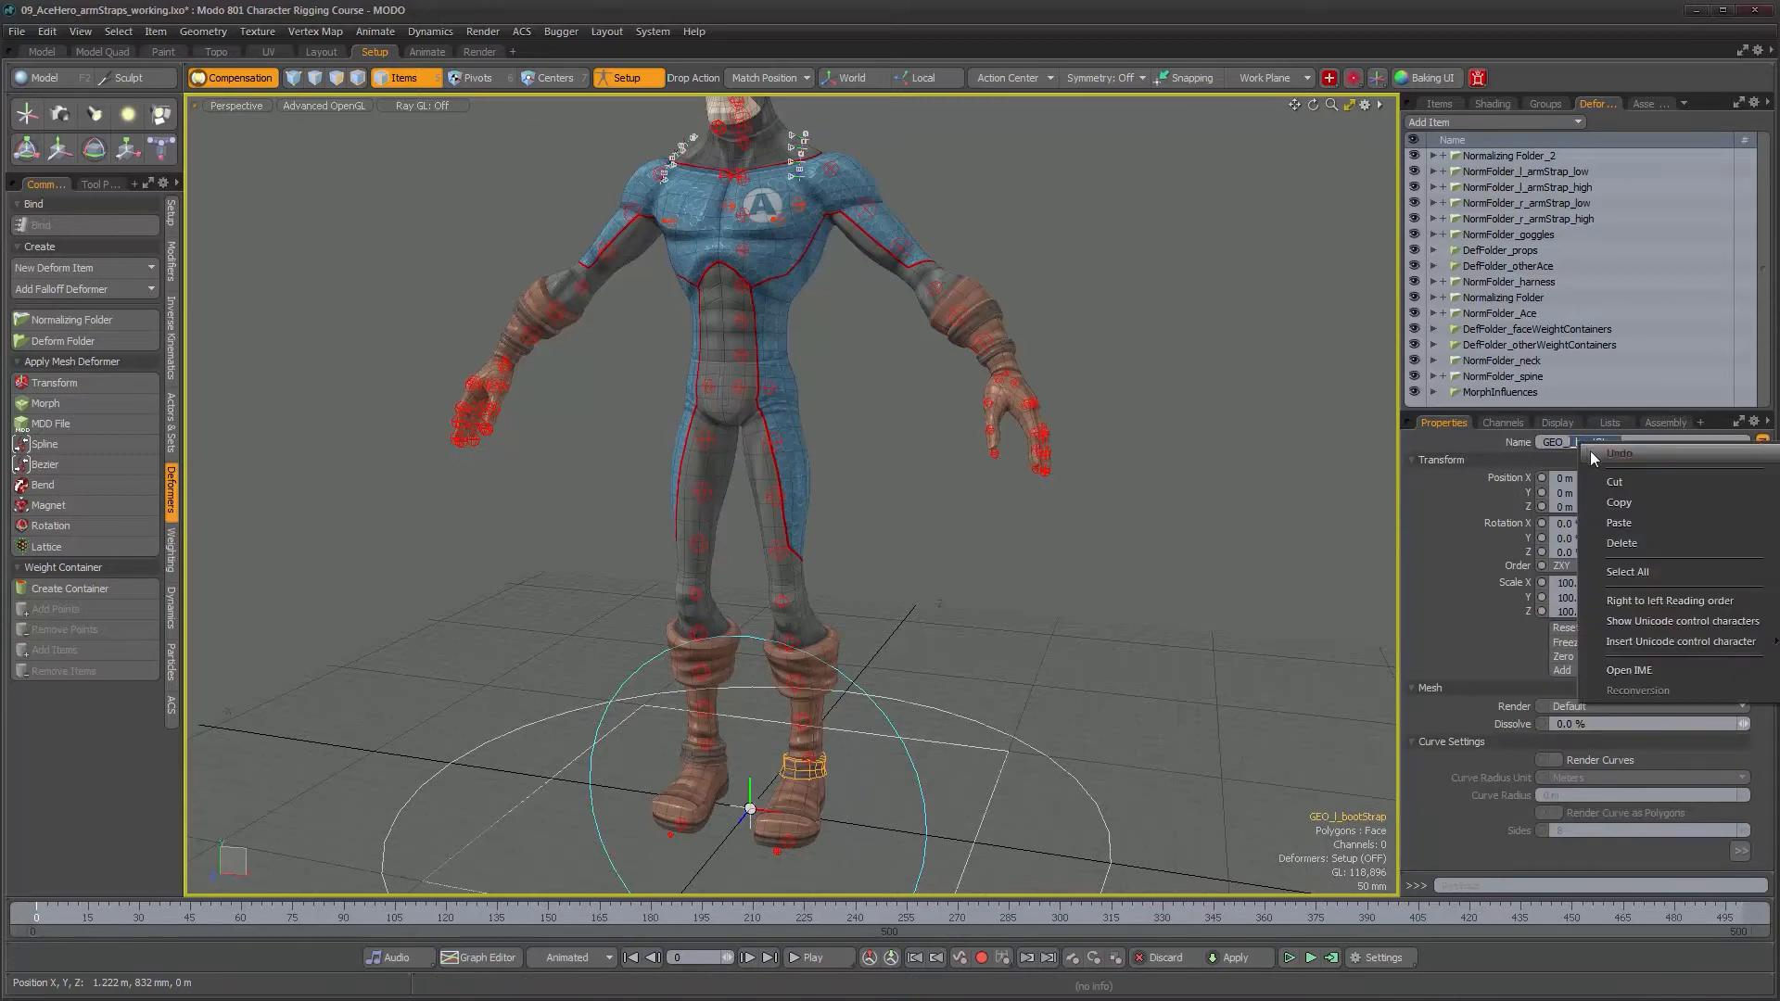
left_click(1603, 504)
left_click(1515, 158)
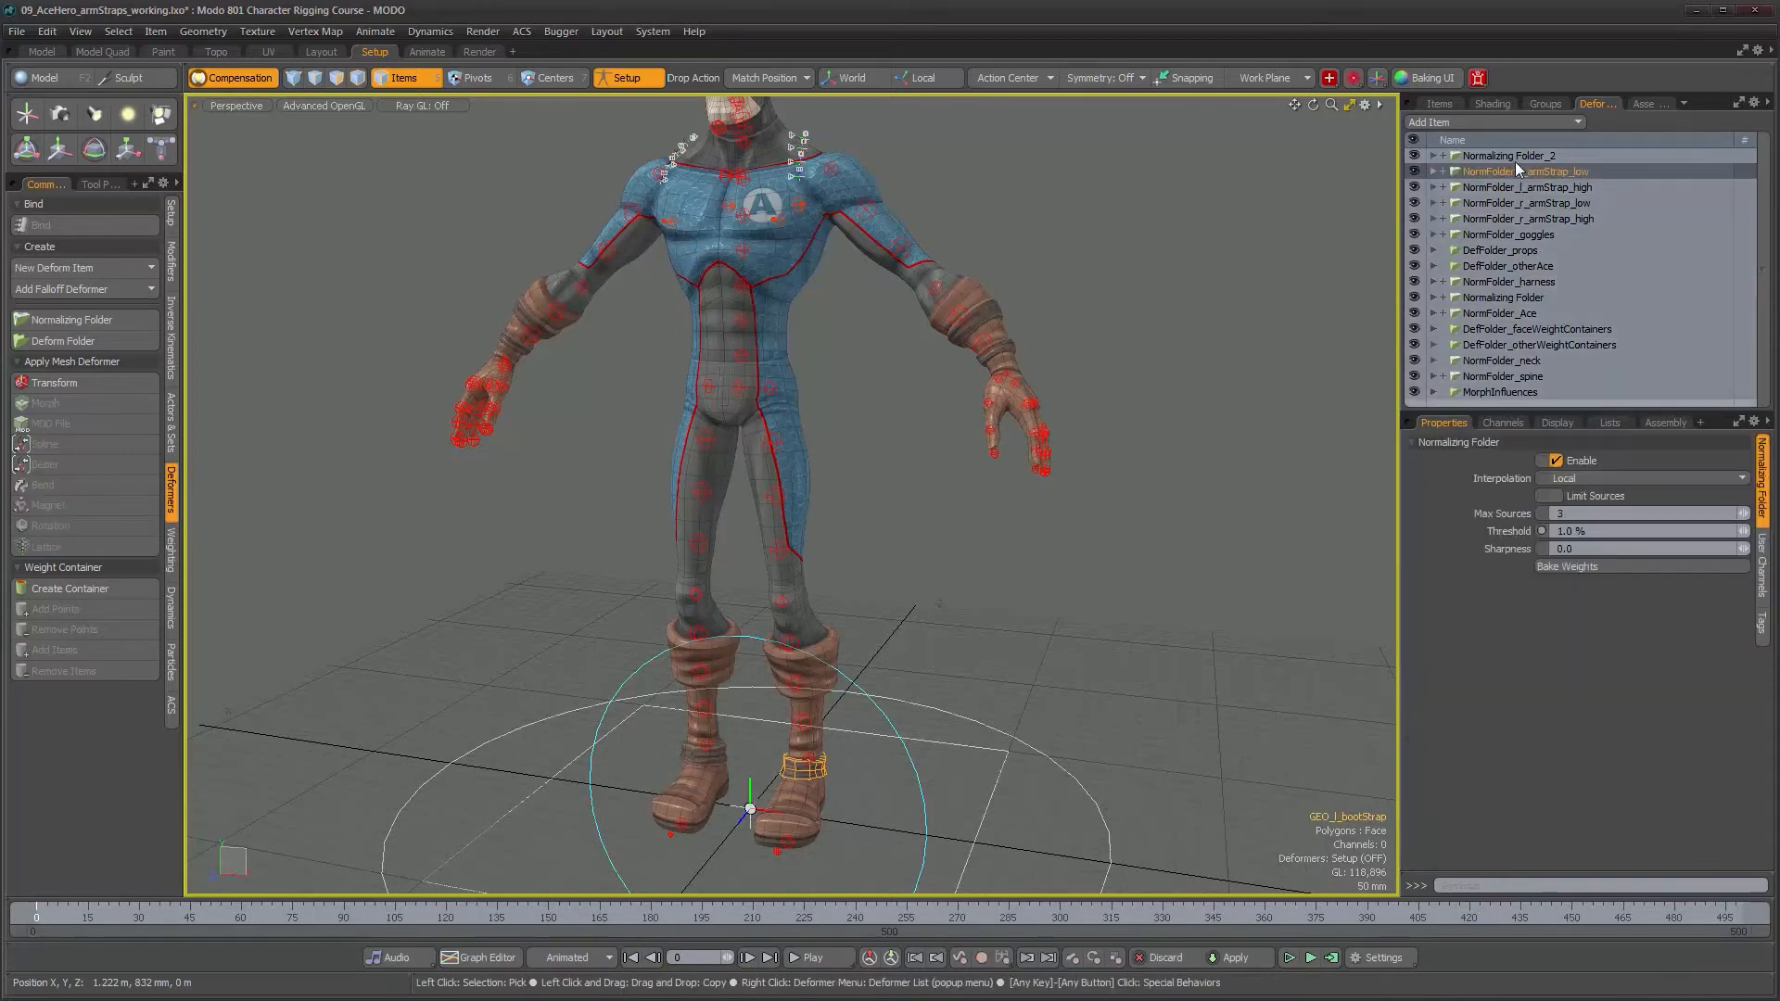
double_click(1513, 154)
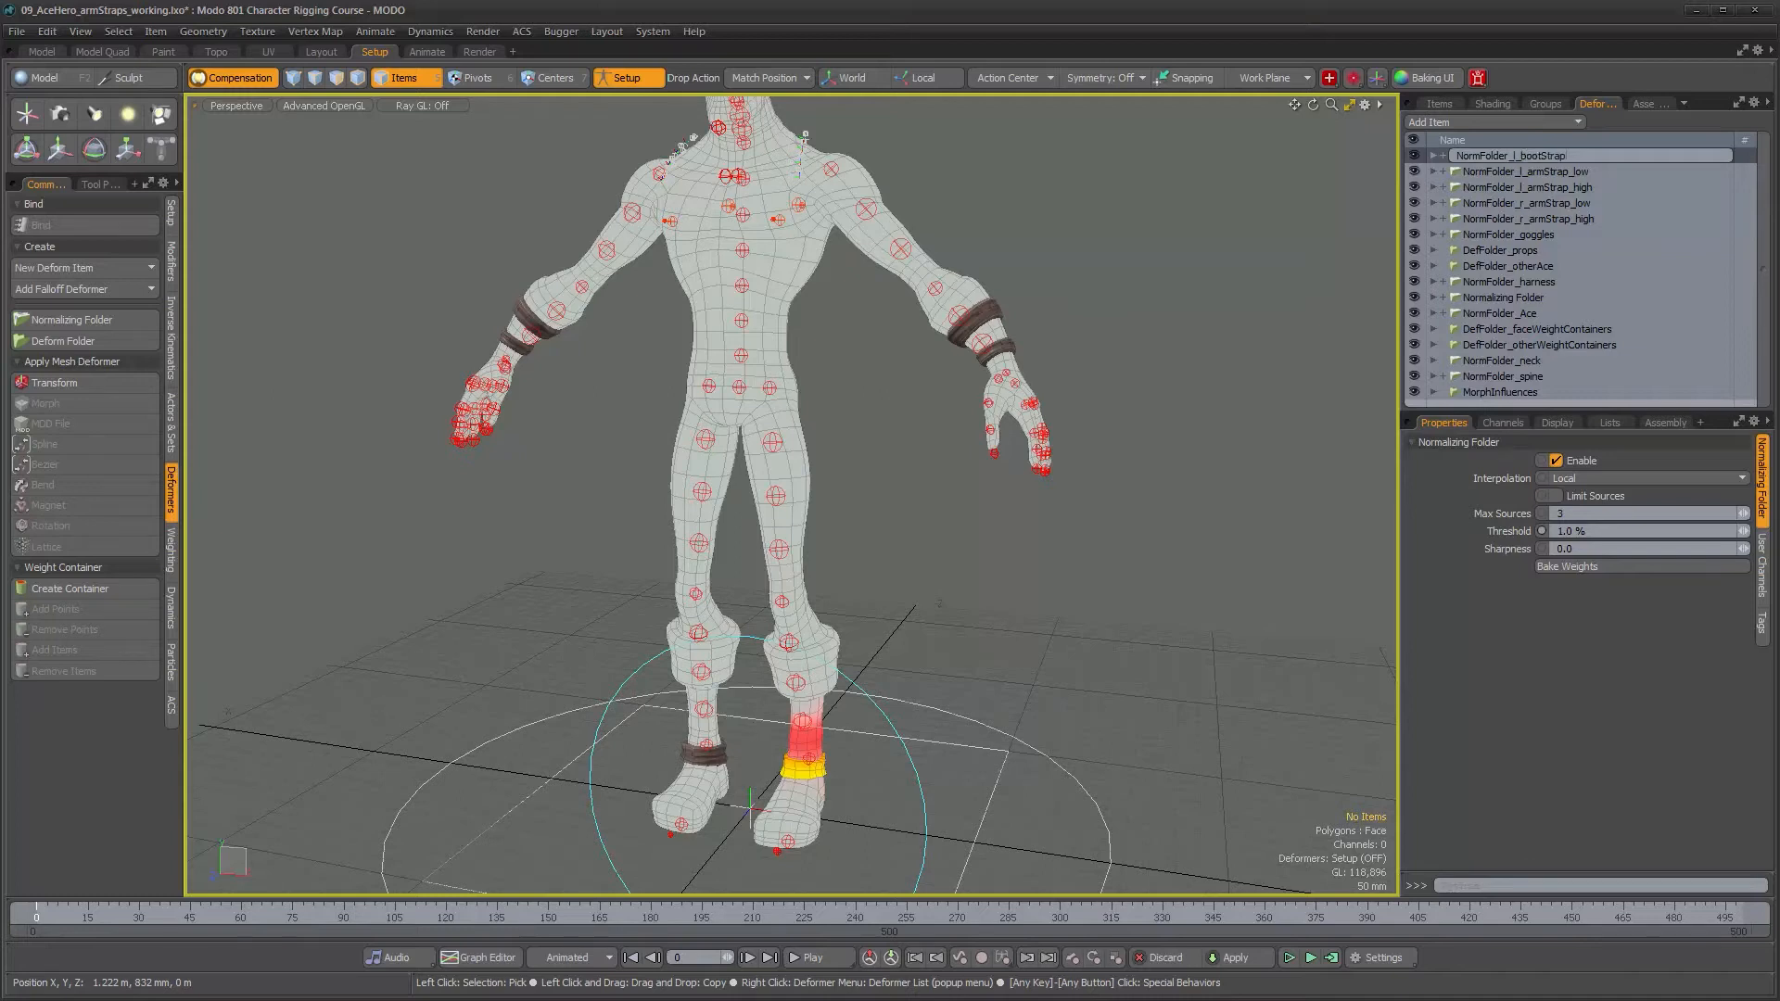
key("Return")
- Hide the four arm strap meshes: GEO_l_armStrap_high, GEO_l_armStrap_low, GEO_r_armStrap_high and GEO_r_armStrap_low
left_click_drag(970, 589, 926, 590, "alt")
left_click(979, 317)
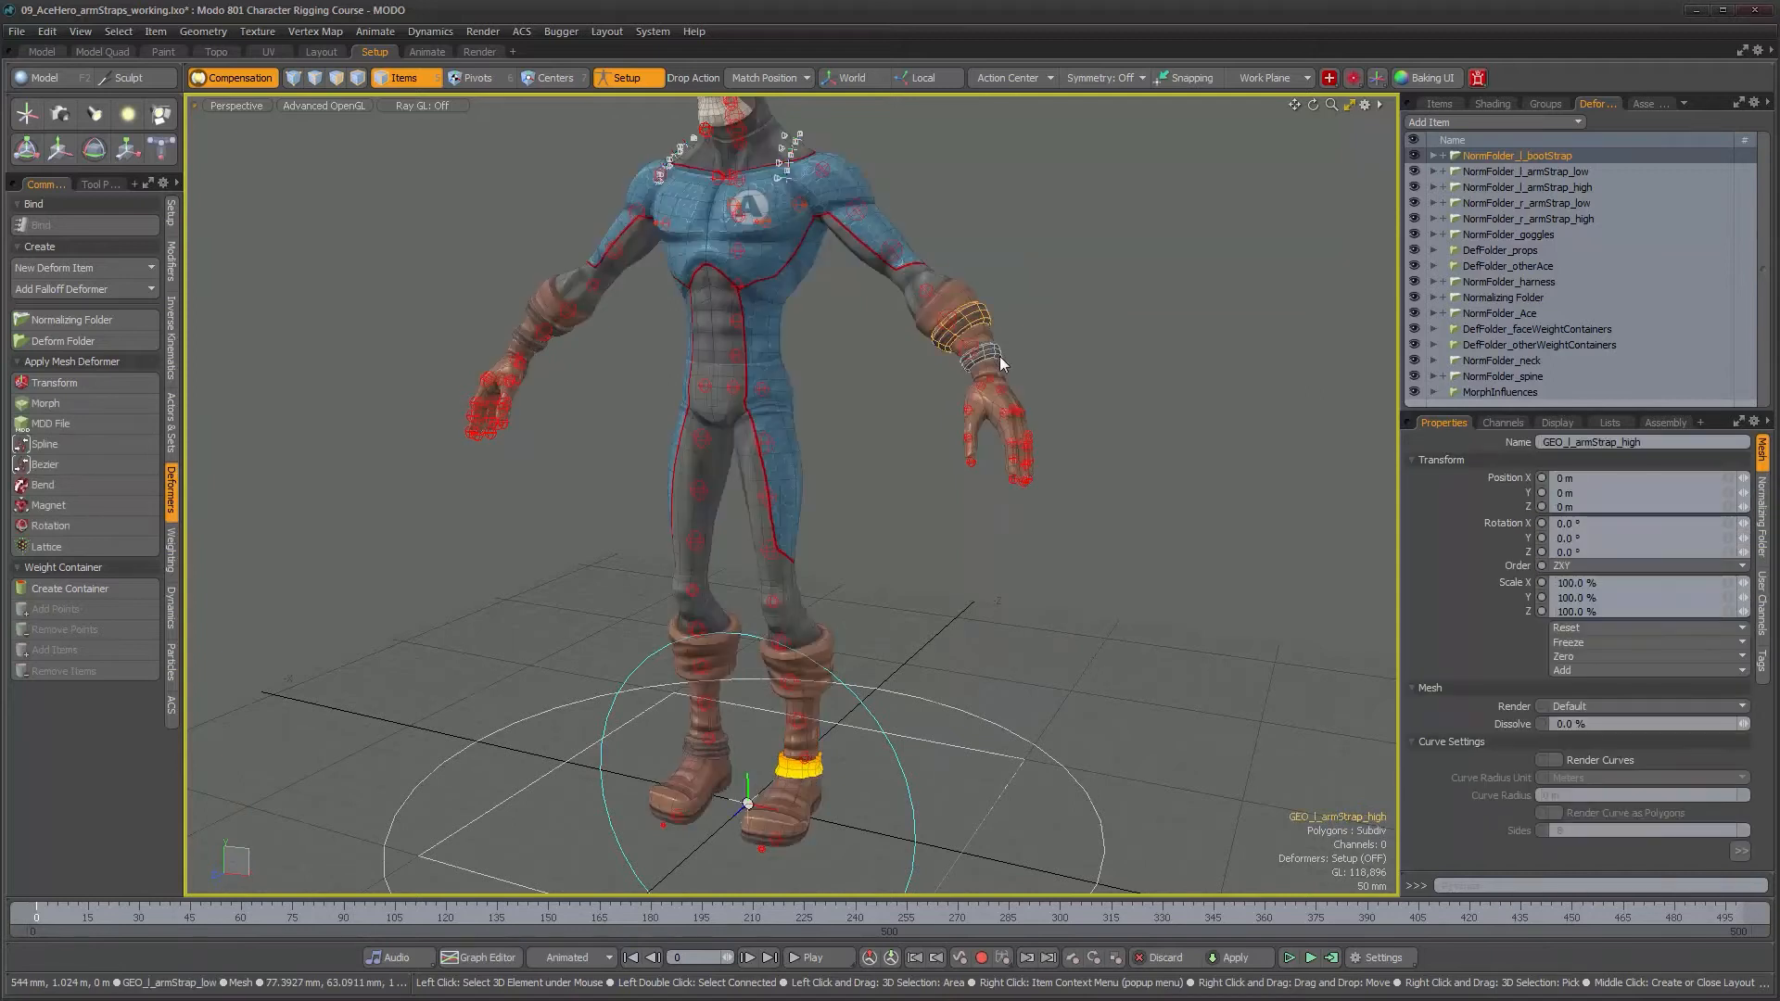
left_click(1437, 104)
scroll(1489, 309, "up", 8)
left_click(1414, 250)
left_click(1421, 300)
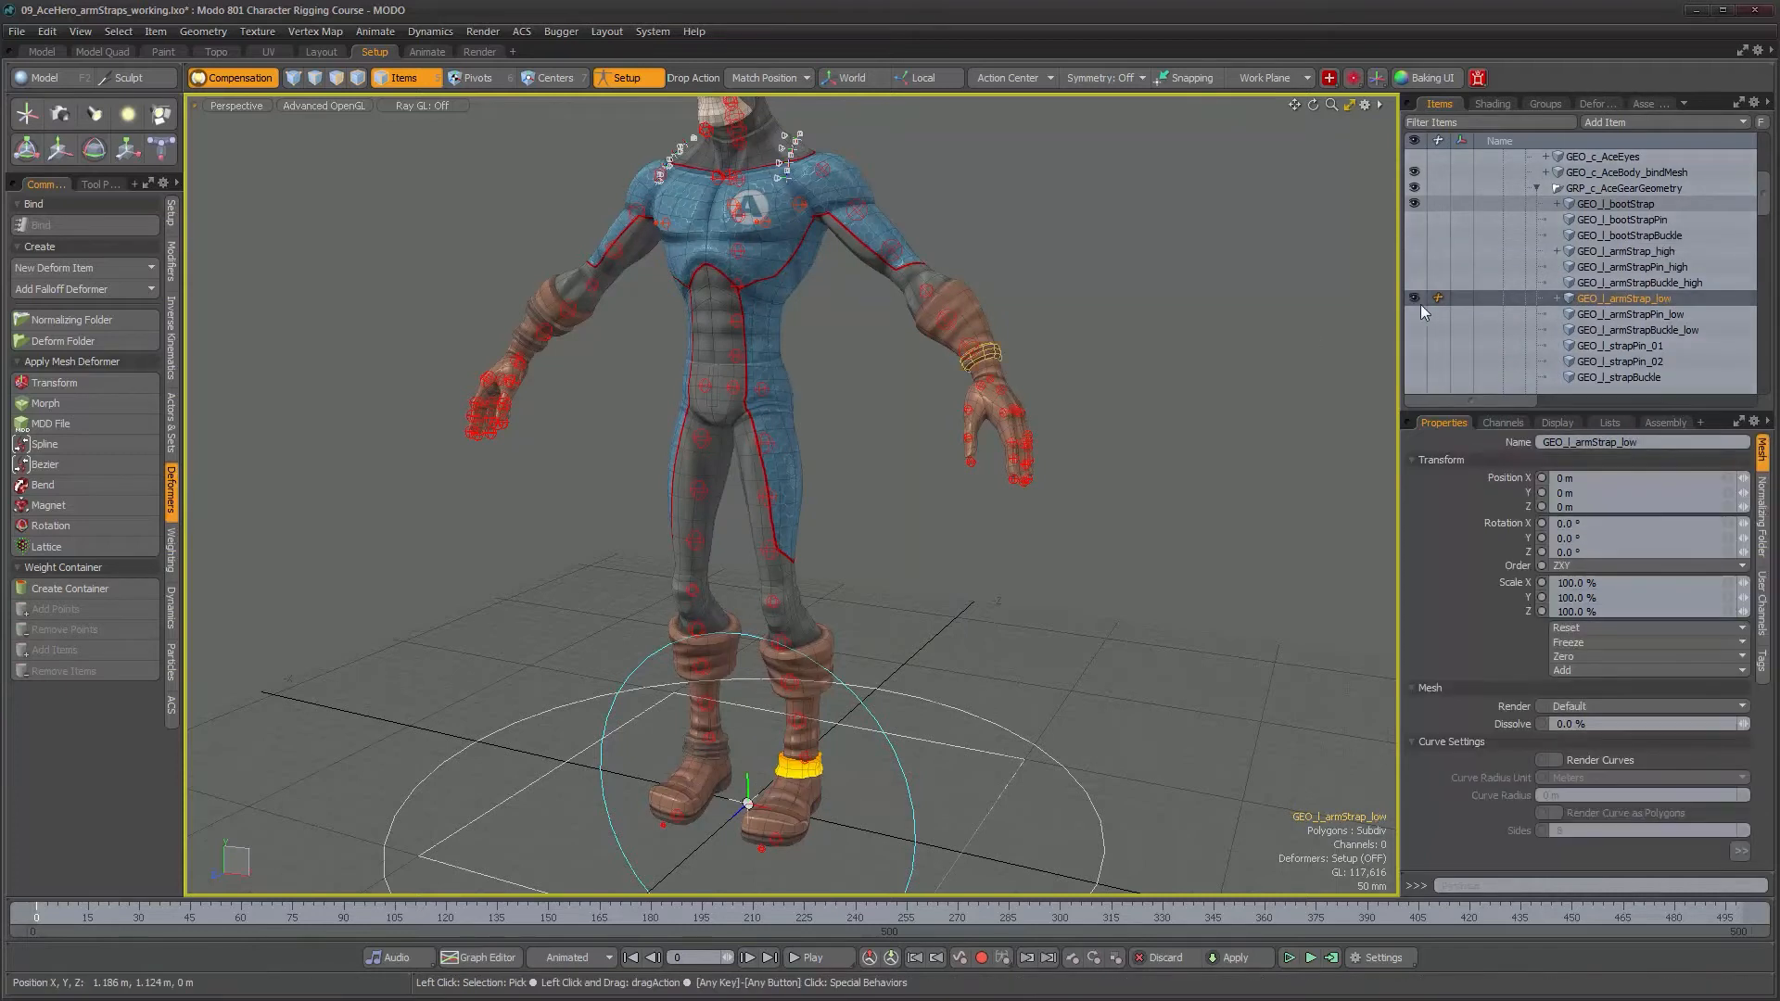
left_click(1413, 297)
left_click_drag(936, 436, 541, 336, "alt")
left_click(542, 368)
scroll(1515, 353, "down", 3)
left_click(1413, 250)
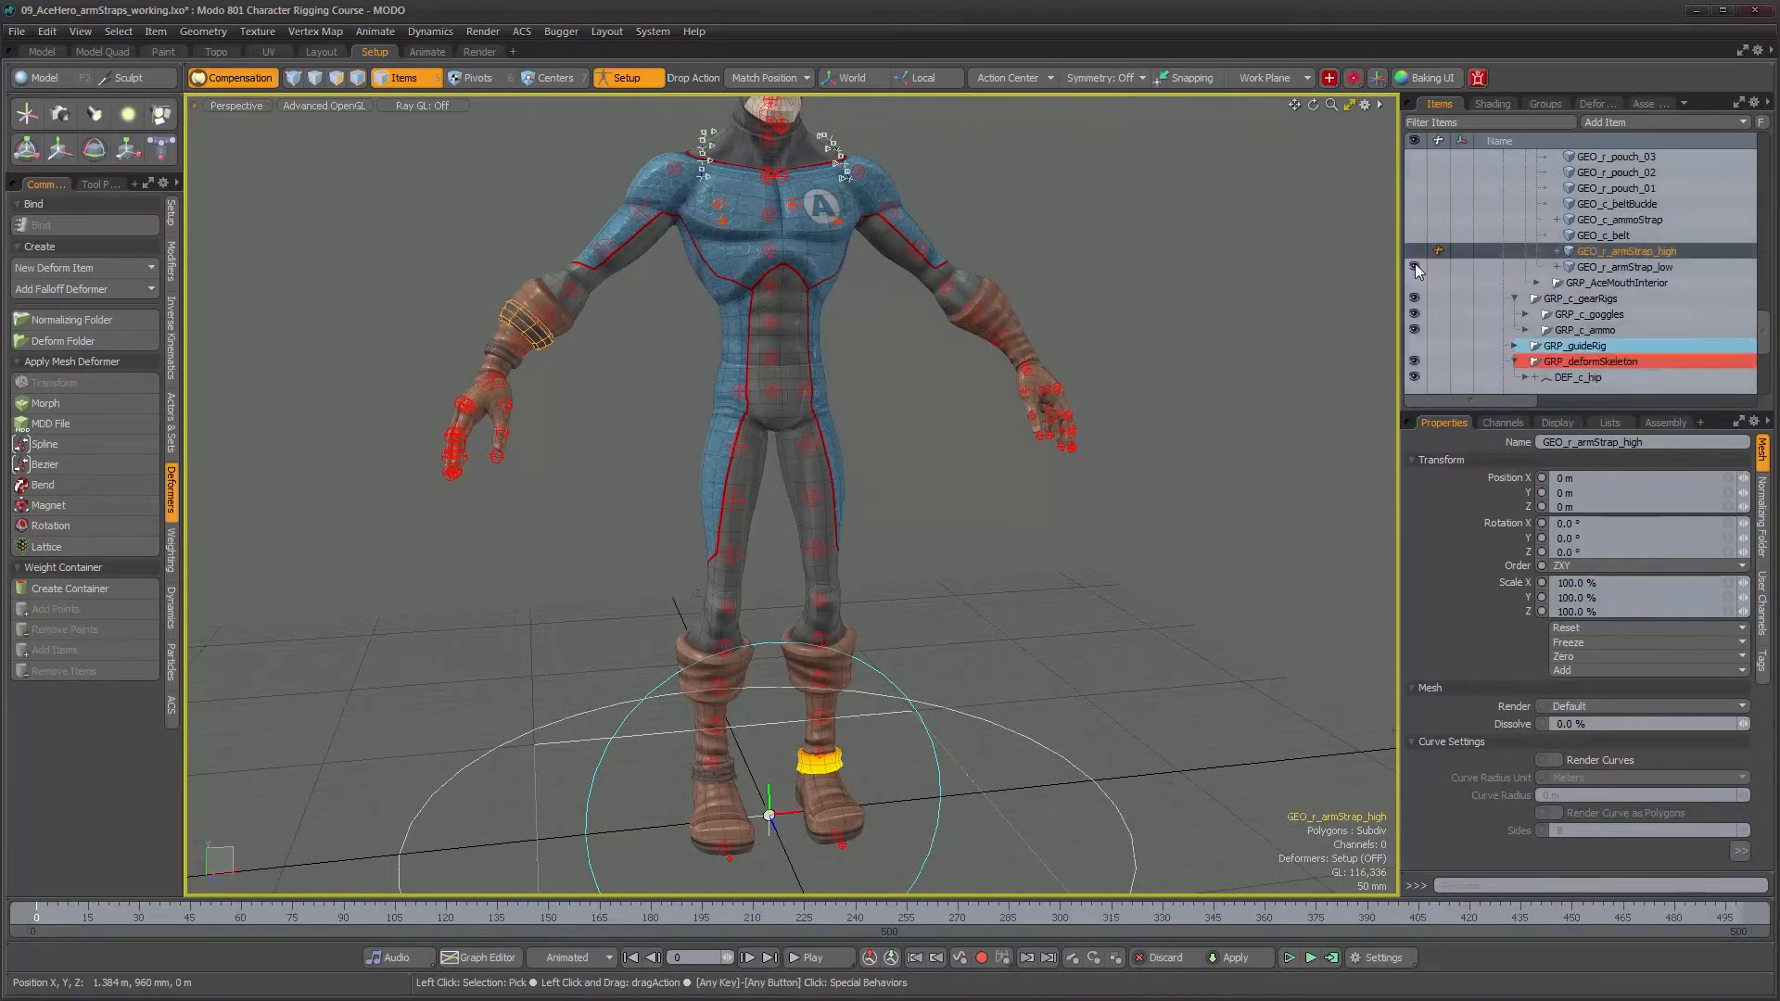
left_click(1018, 567)
- Examine the left boot strap's DEF_l_shinTwist_03, DEF_l_foot and DEF_l_toes weight maps
left_click_drag(1018, 568, 905, 545, "alt")
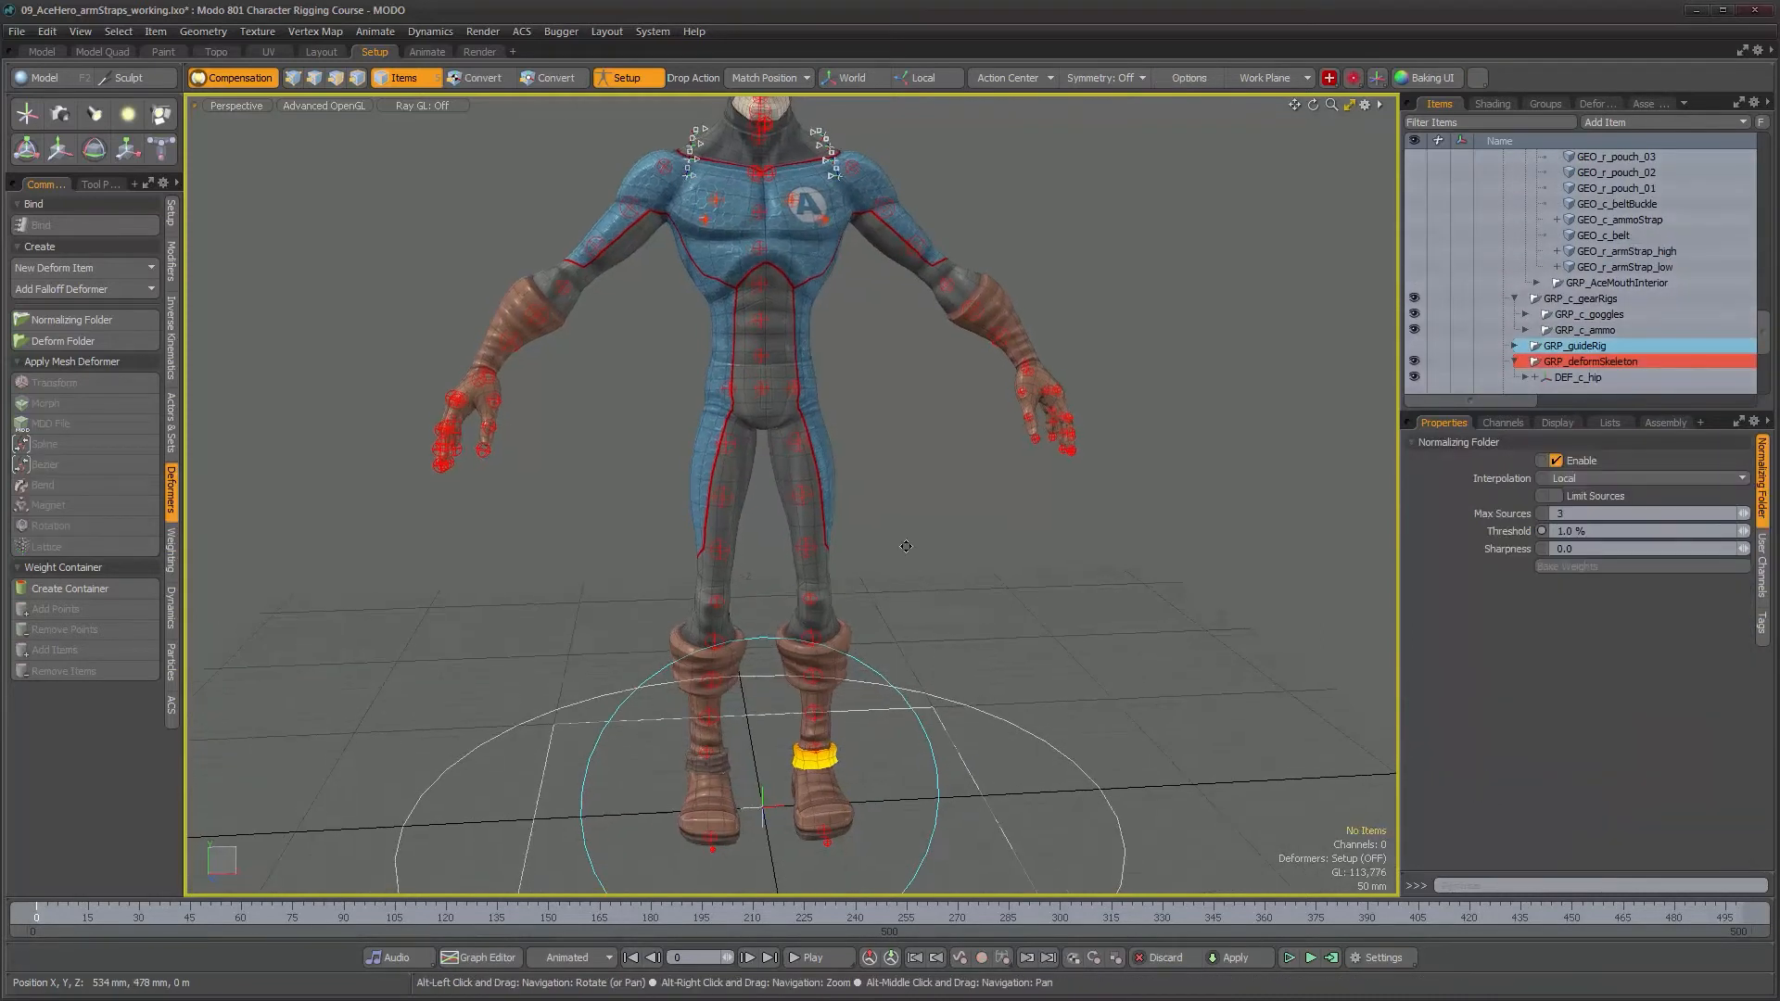
middle_click_drag(867, 667, 819, 531, "alt")
right_click_drag(735, 570, 898, 565, "alt")
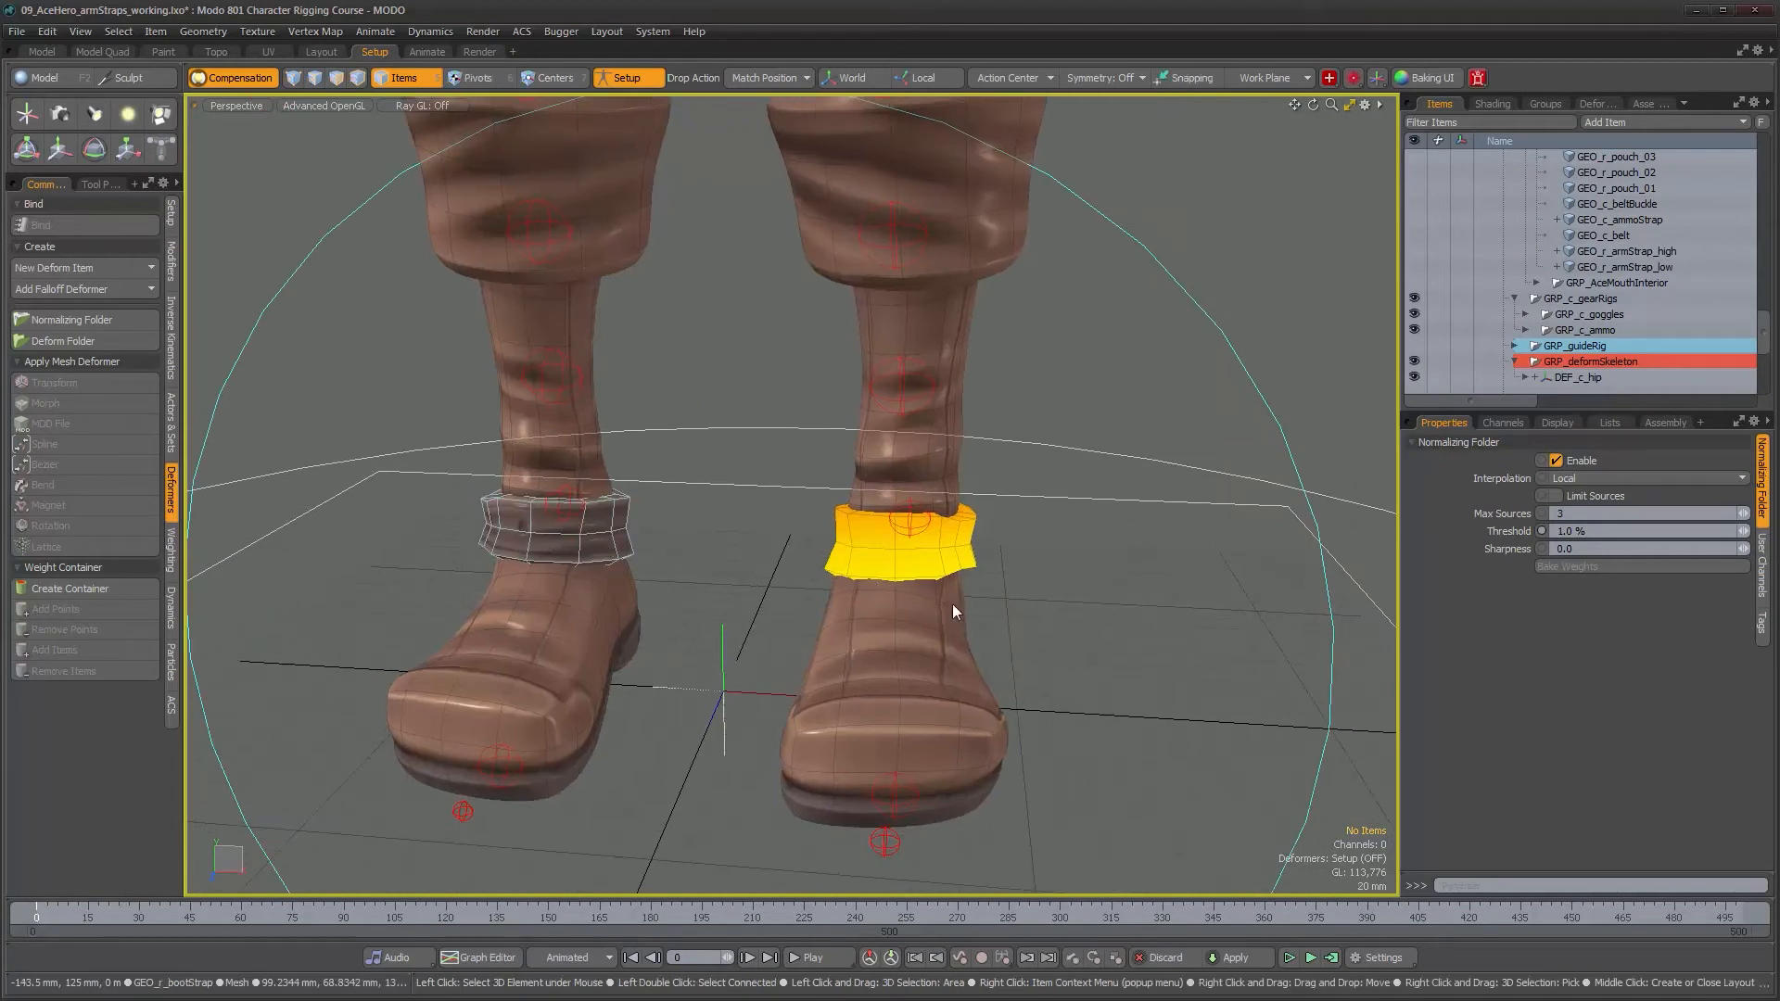
left_click(968, 560)
left_click_drag(968, 560, 1014, 596, "alt")
right_click_drag(1013, 597, 1044, 591, "alt")
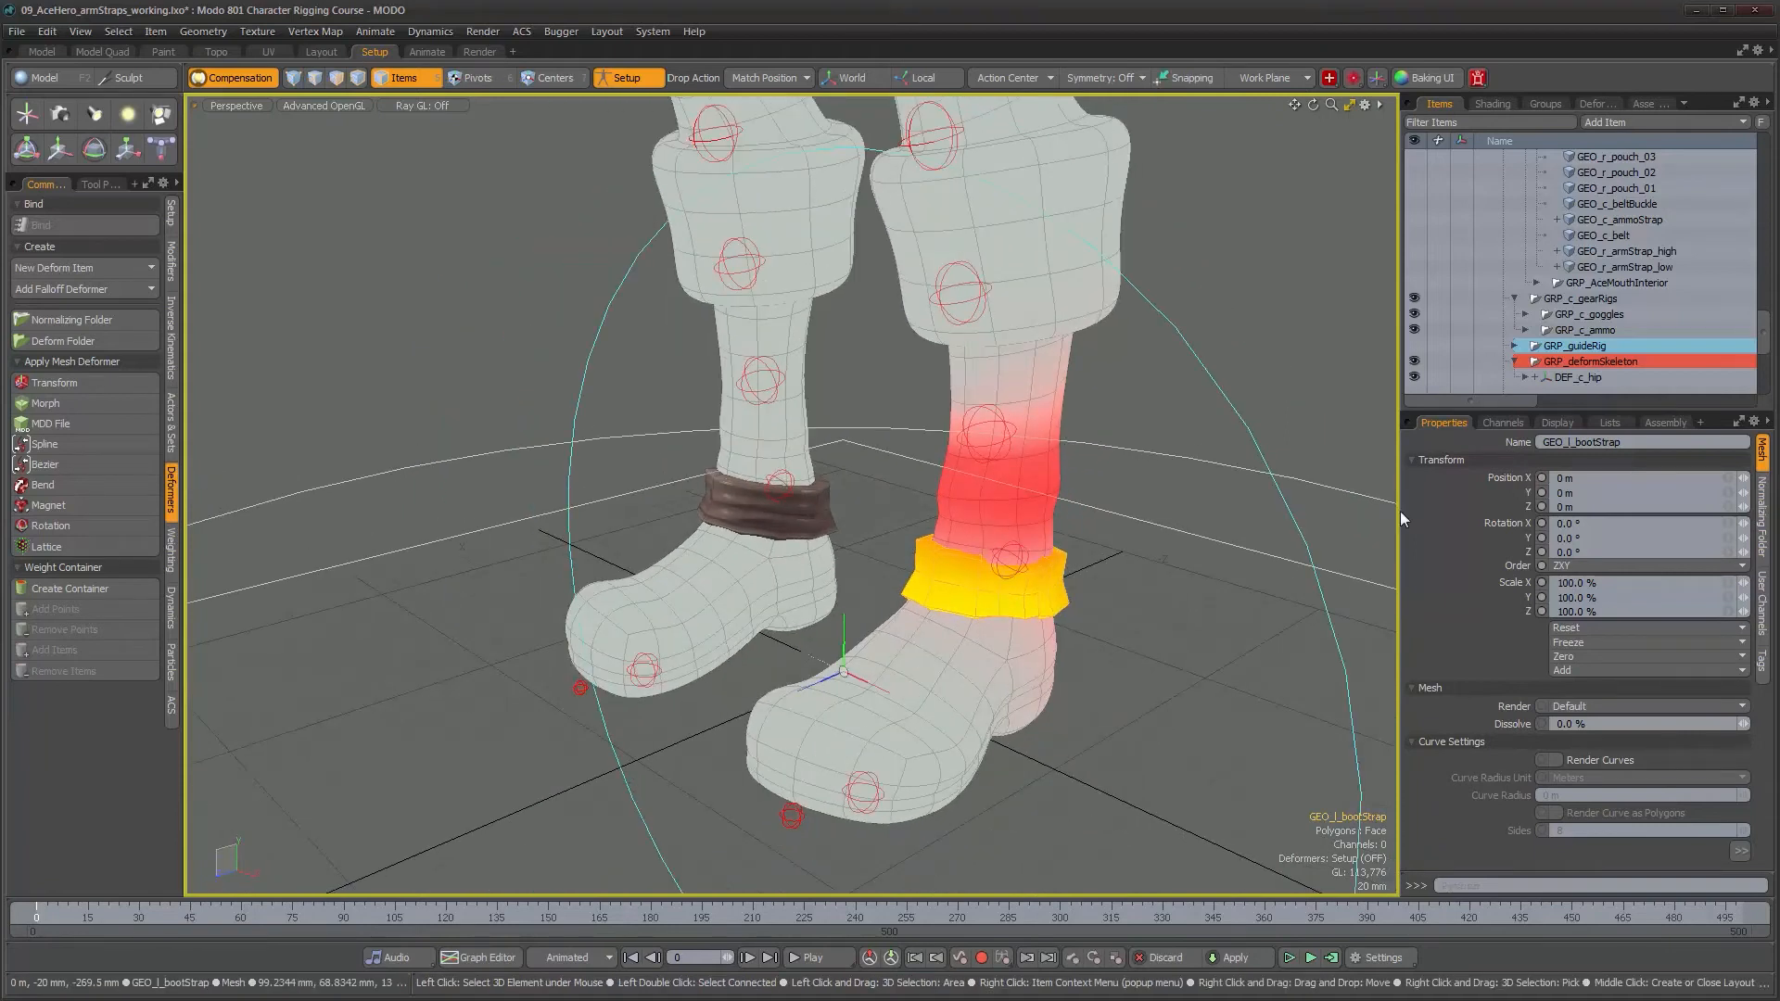
left_click(1613, 422)
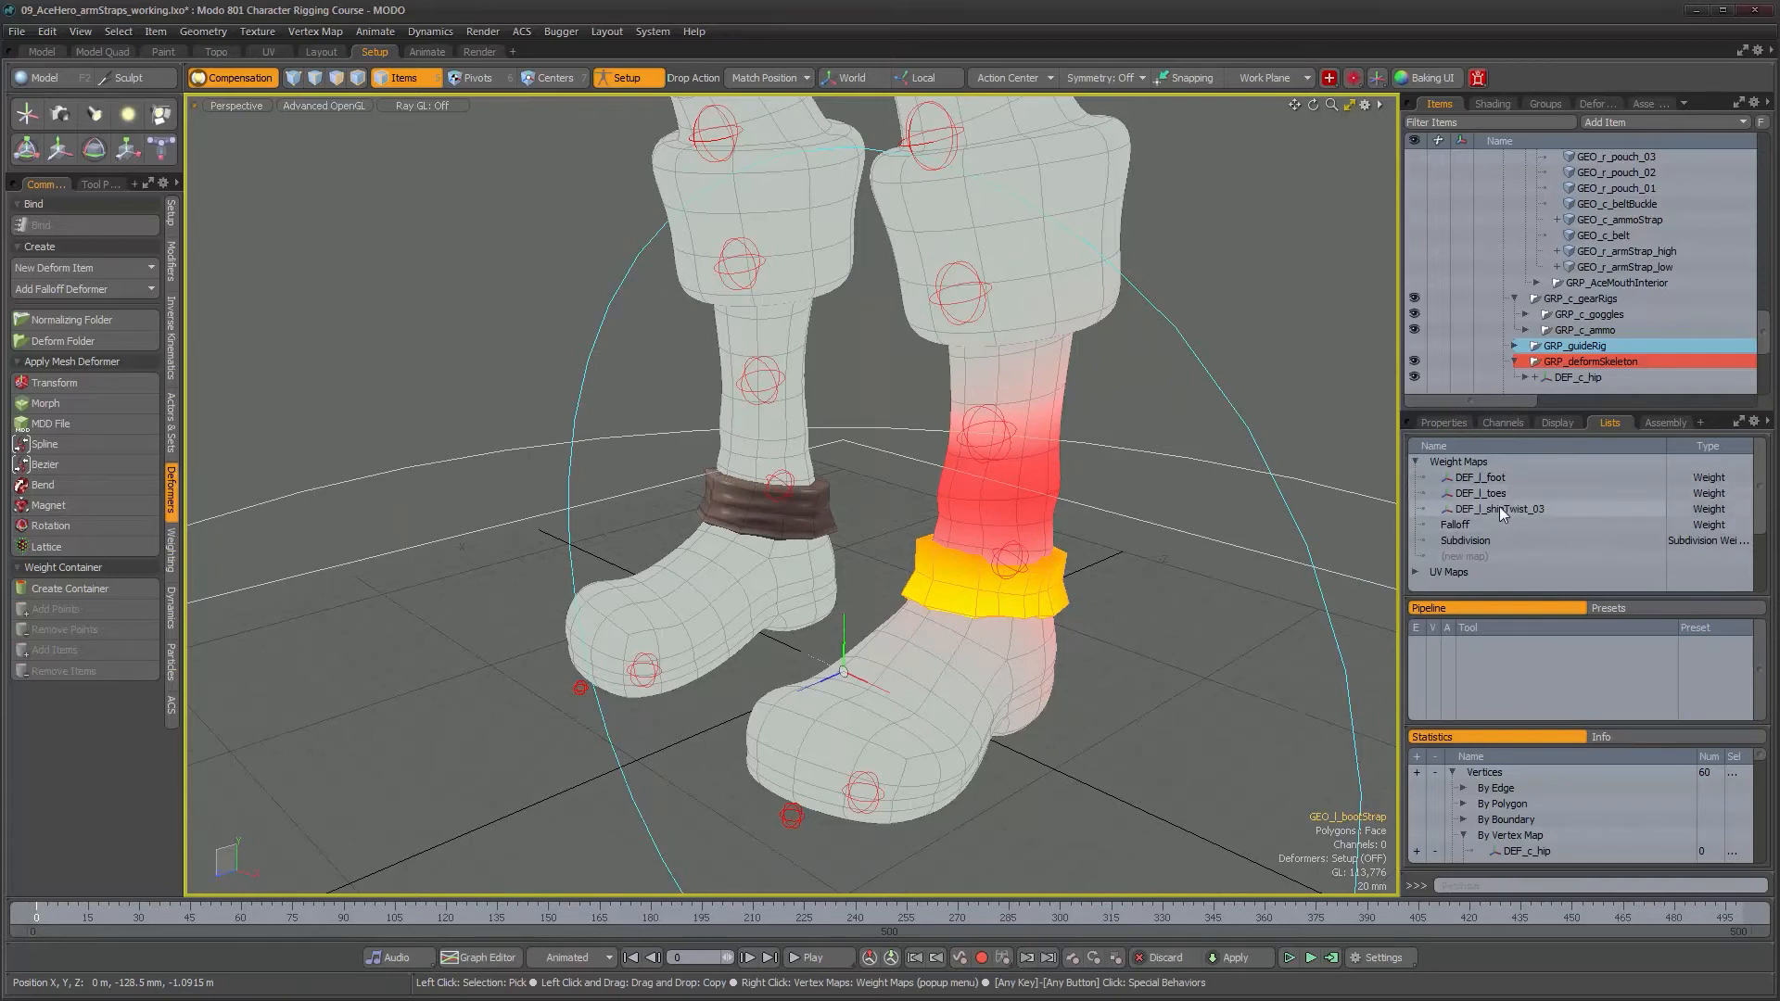
left_click_drag(1333, 504, 1512, 491, "alt")
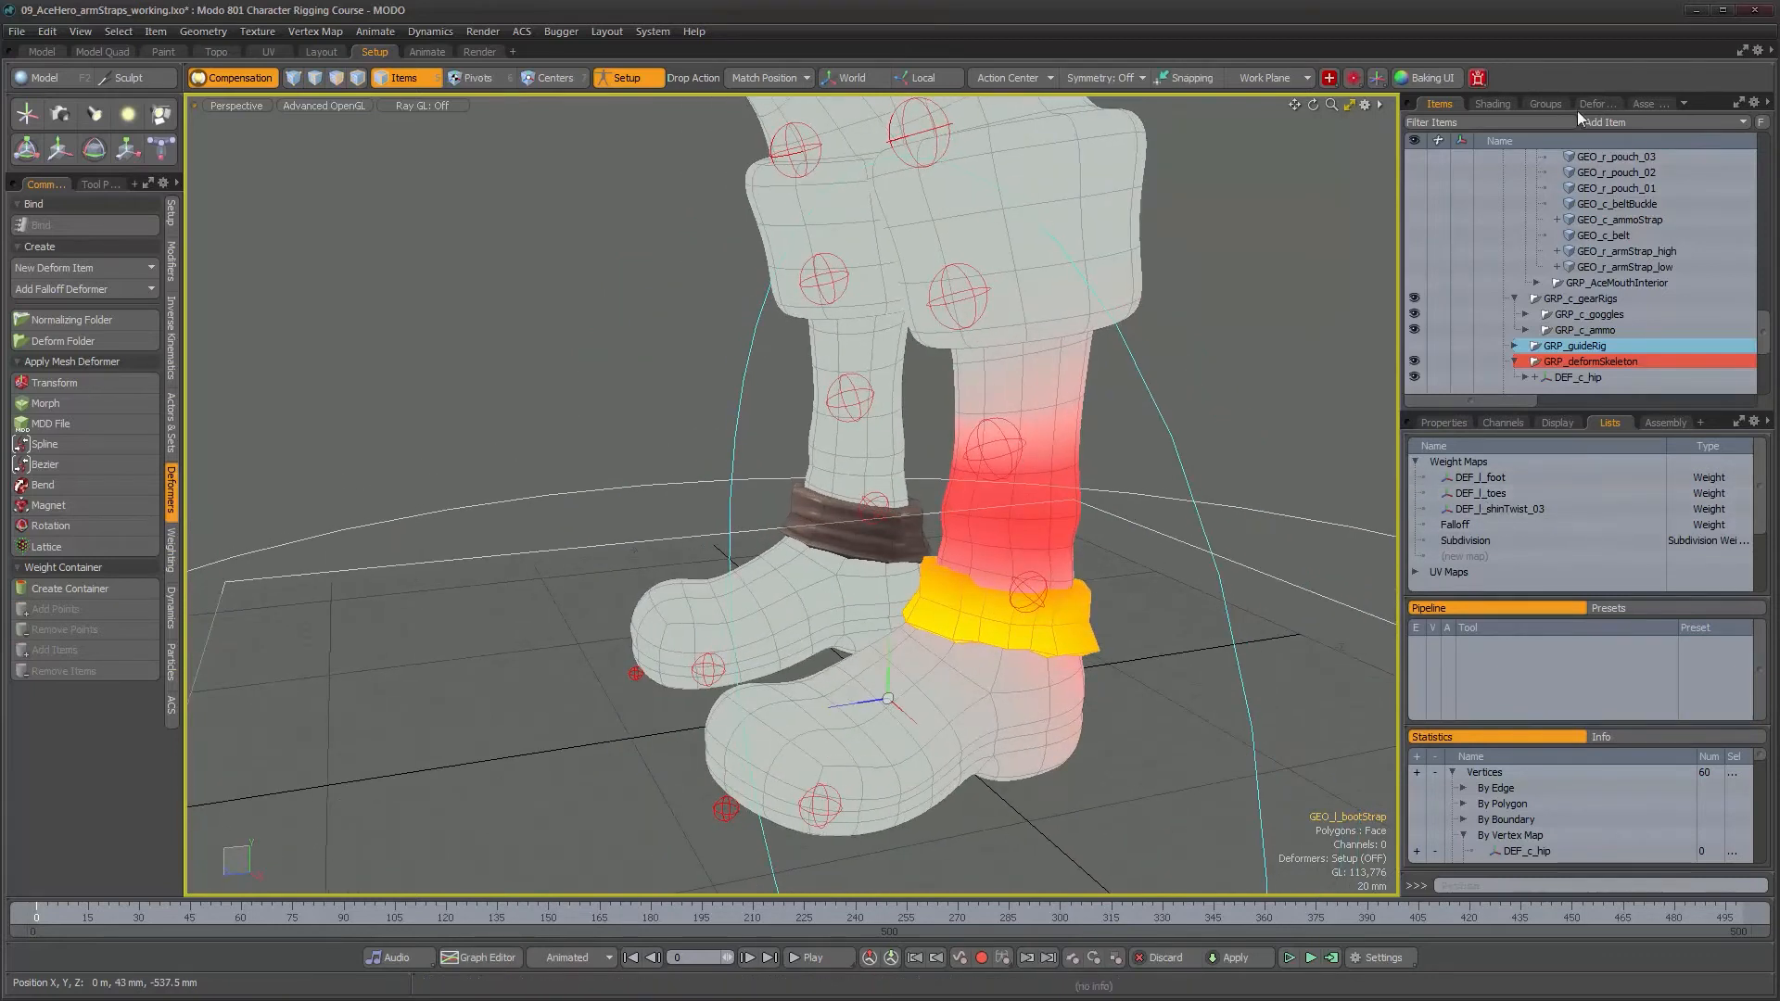
left_click(1546, 104)
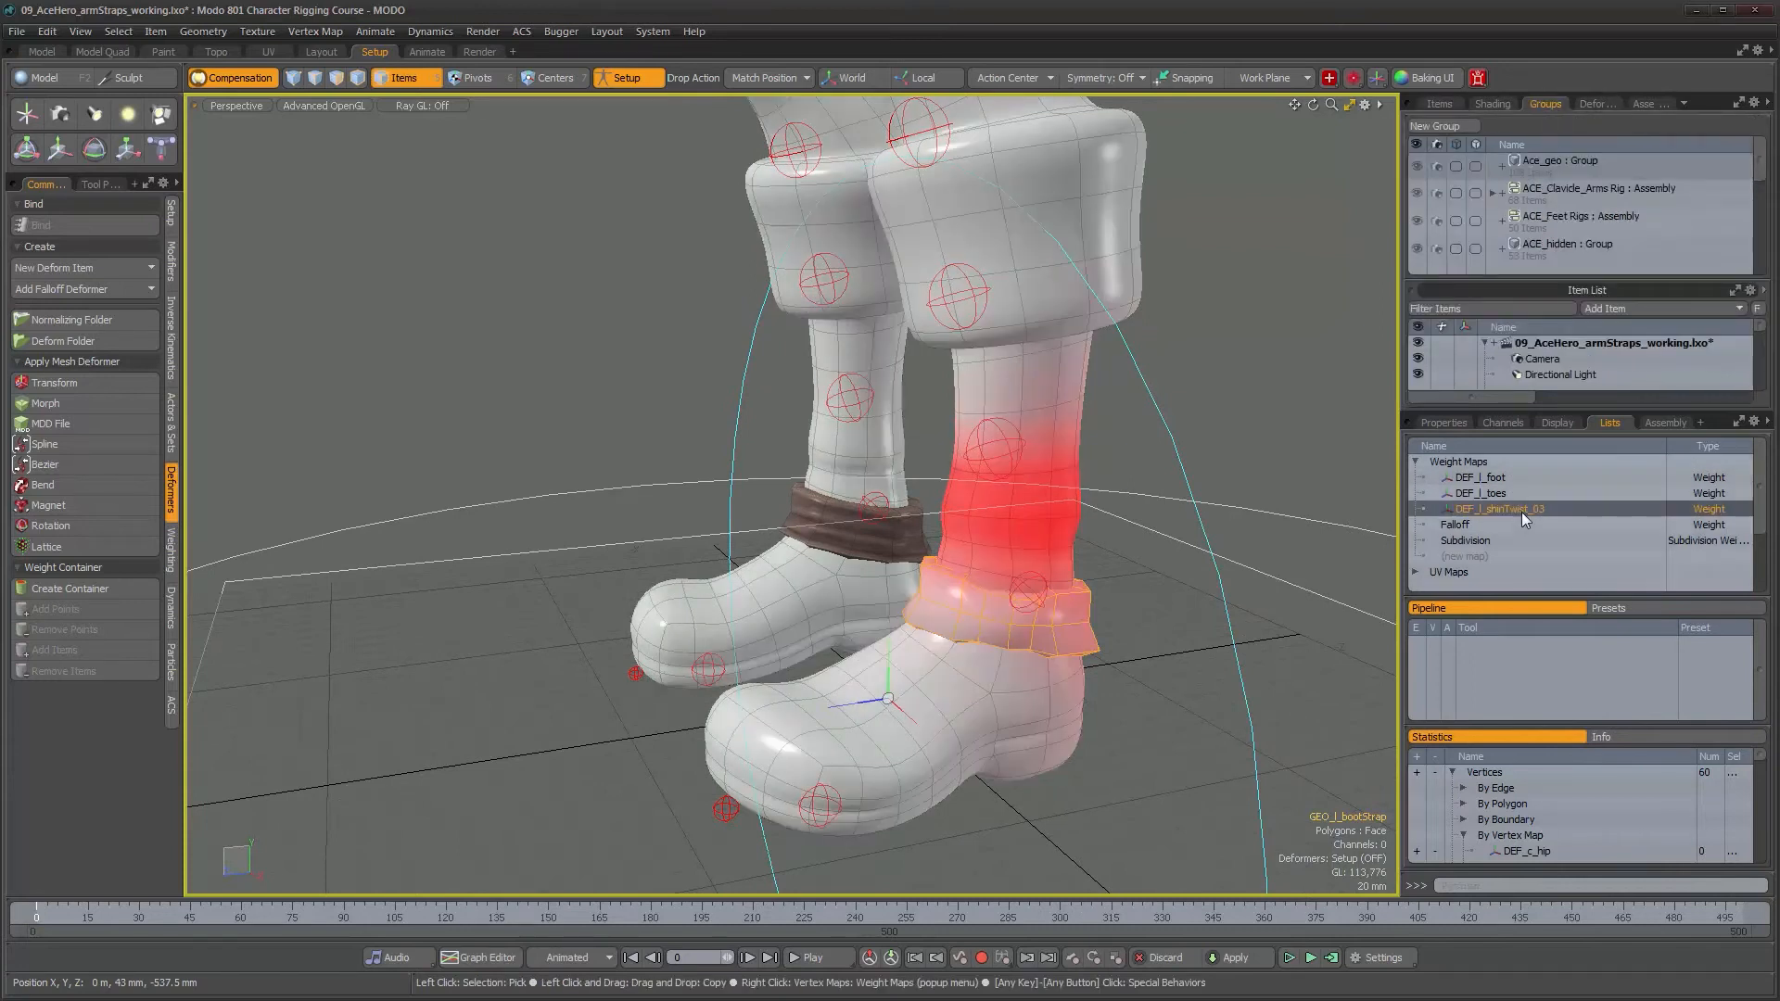
left_click(1488, 491)
key("Up")
left_click(1495, 493)
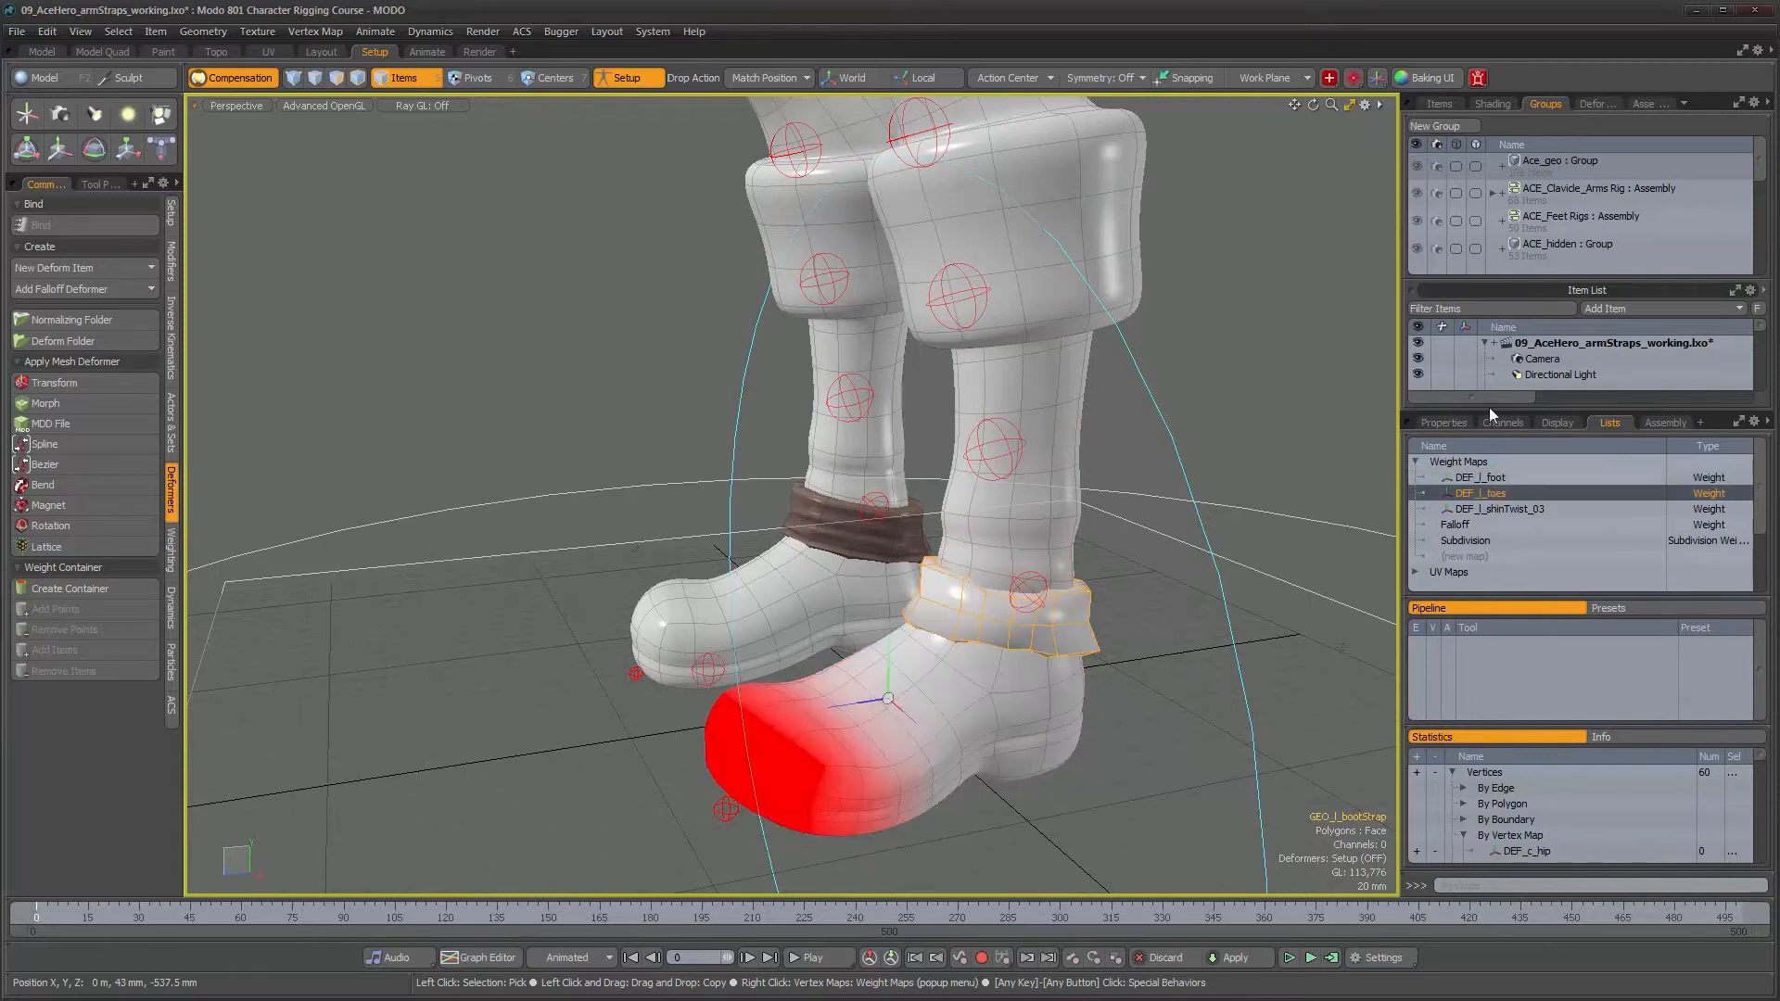
- Delete the DEF_l_toes transform deformer from NormFolder_l_bootStrap together with the strap's DEF_l_toes weight map
left_click(1590, 104)
left_click(1433, 156)
left_click(1517, 202)
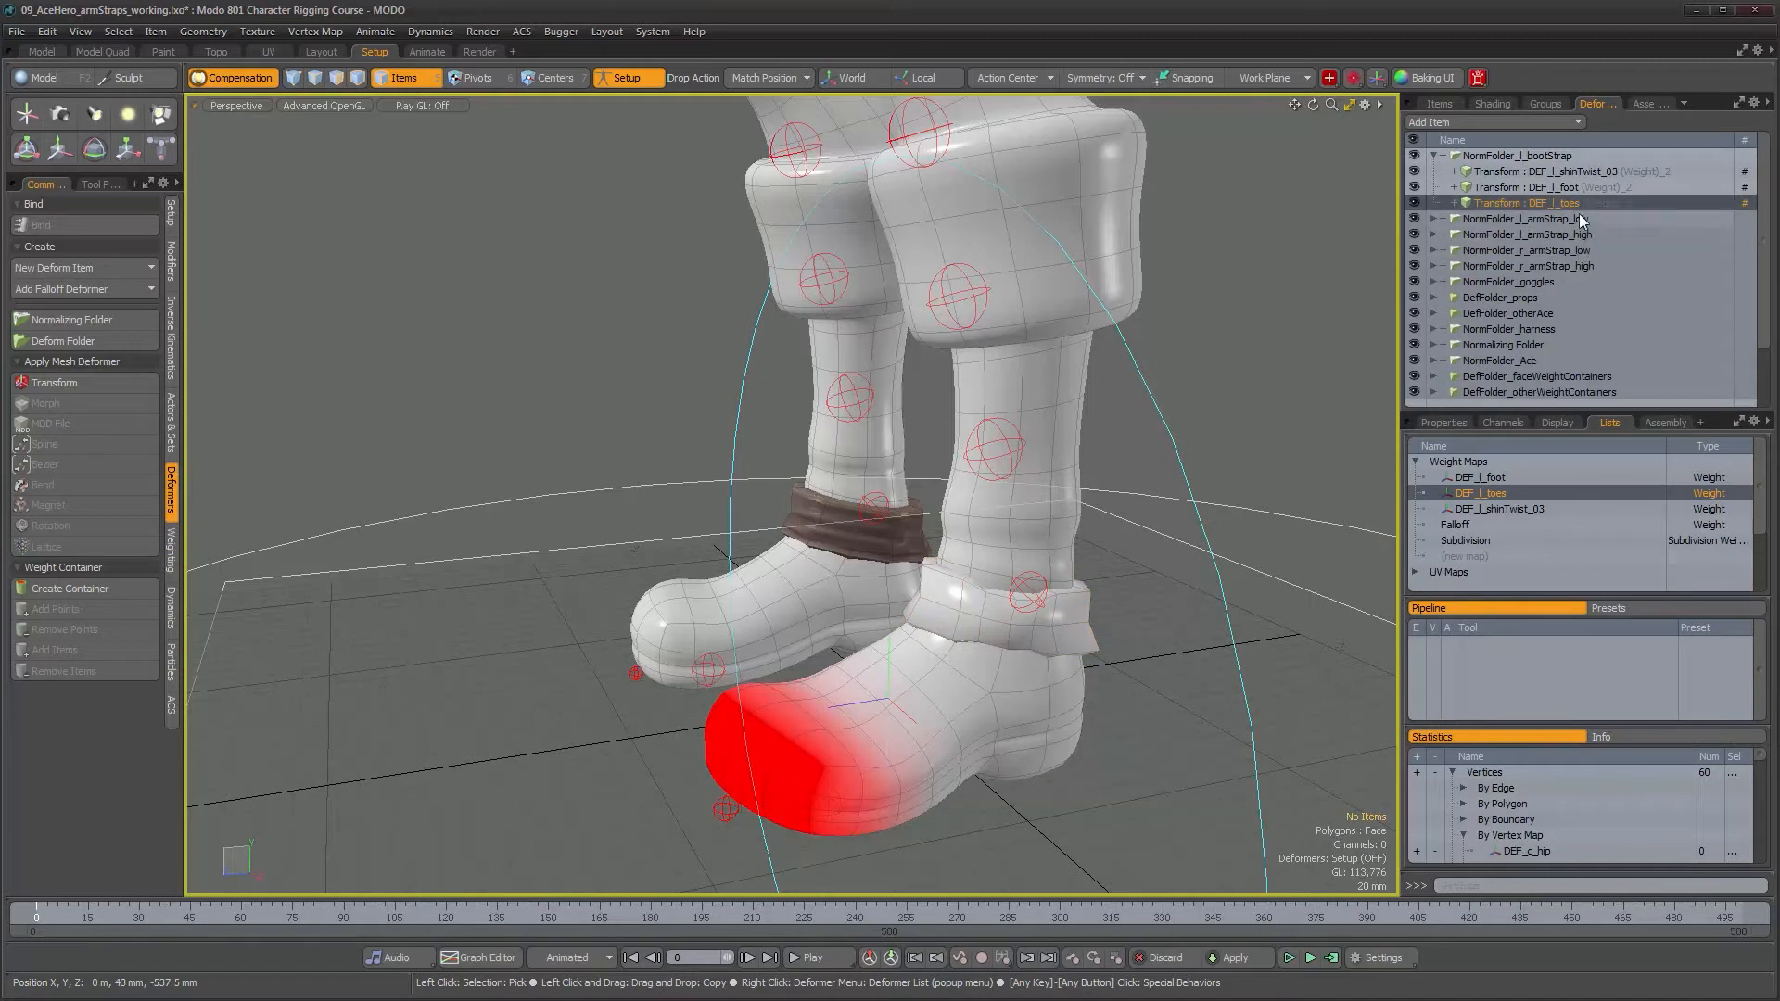
key("Delete")
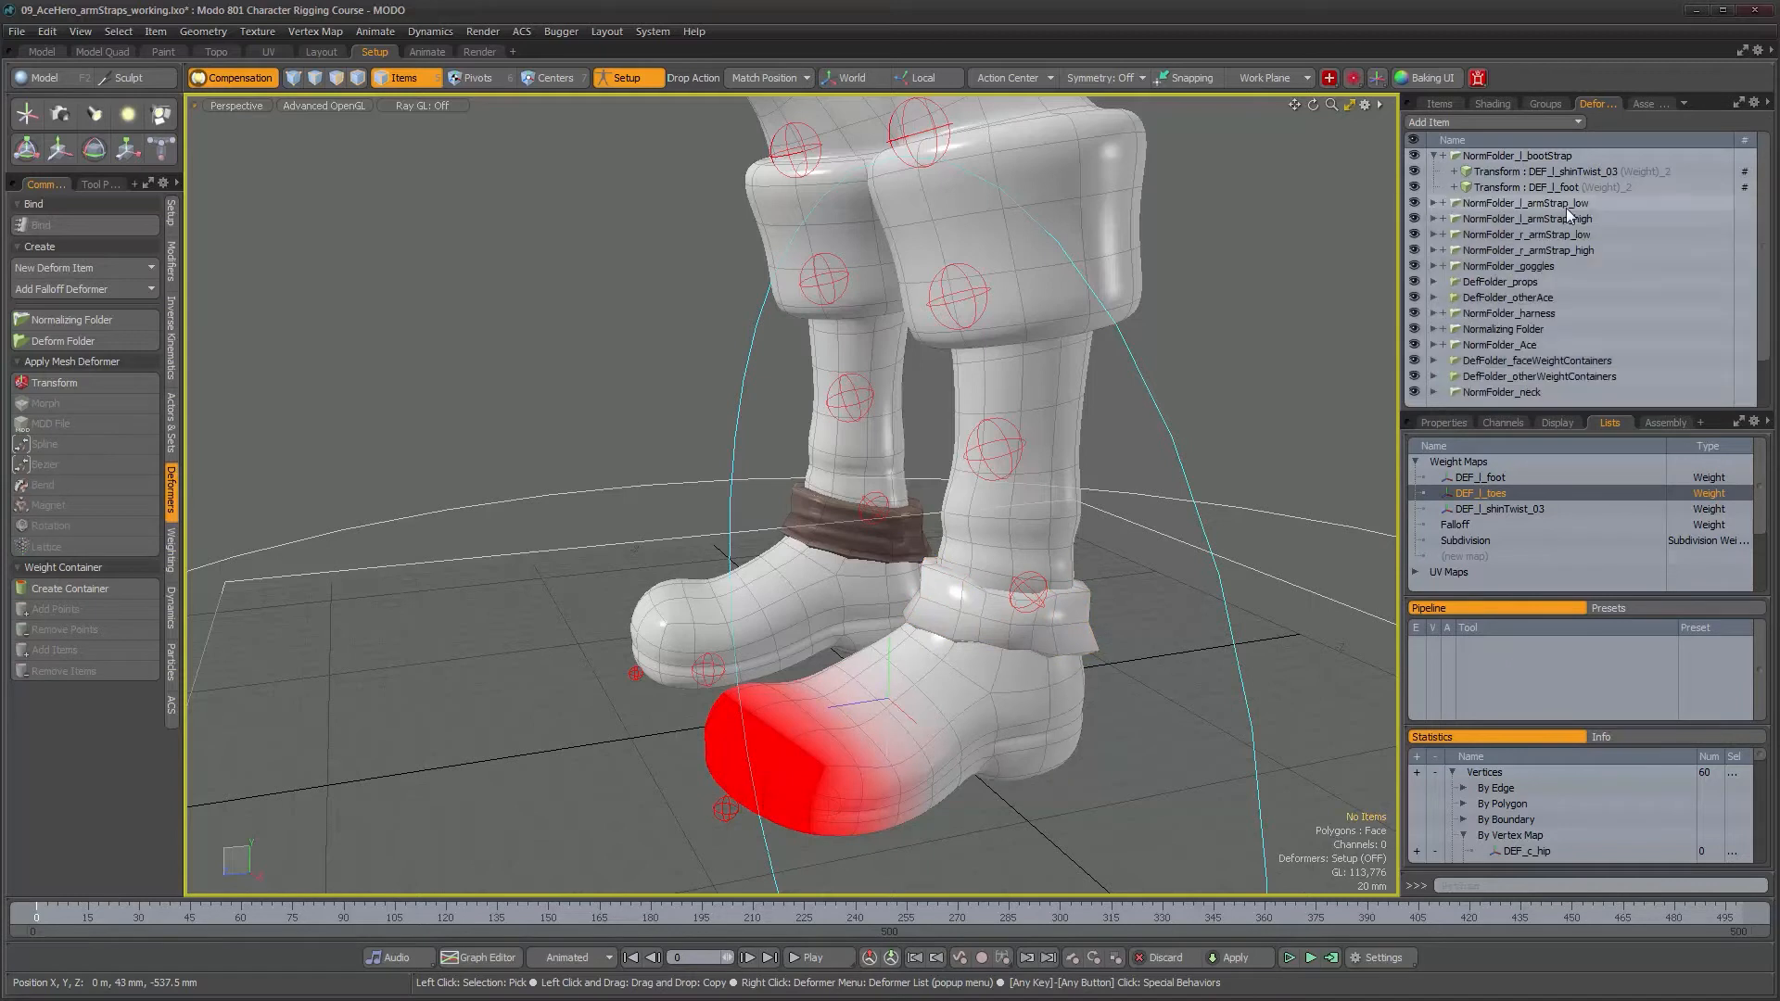
right_click(1489, 493)
left_click(1489, 493)
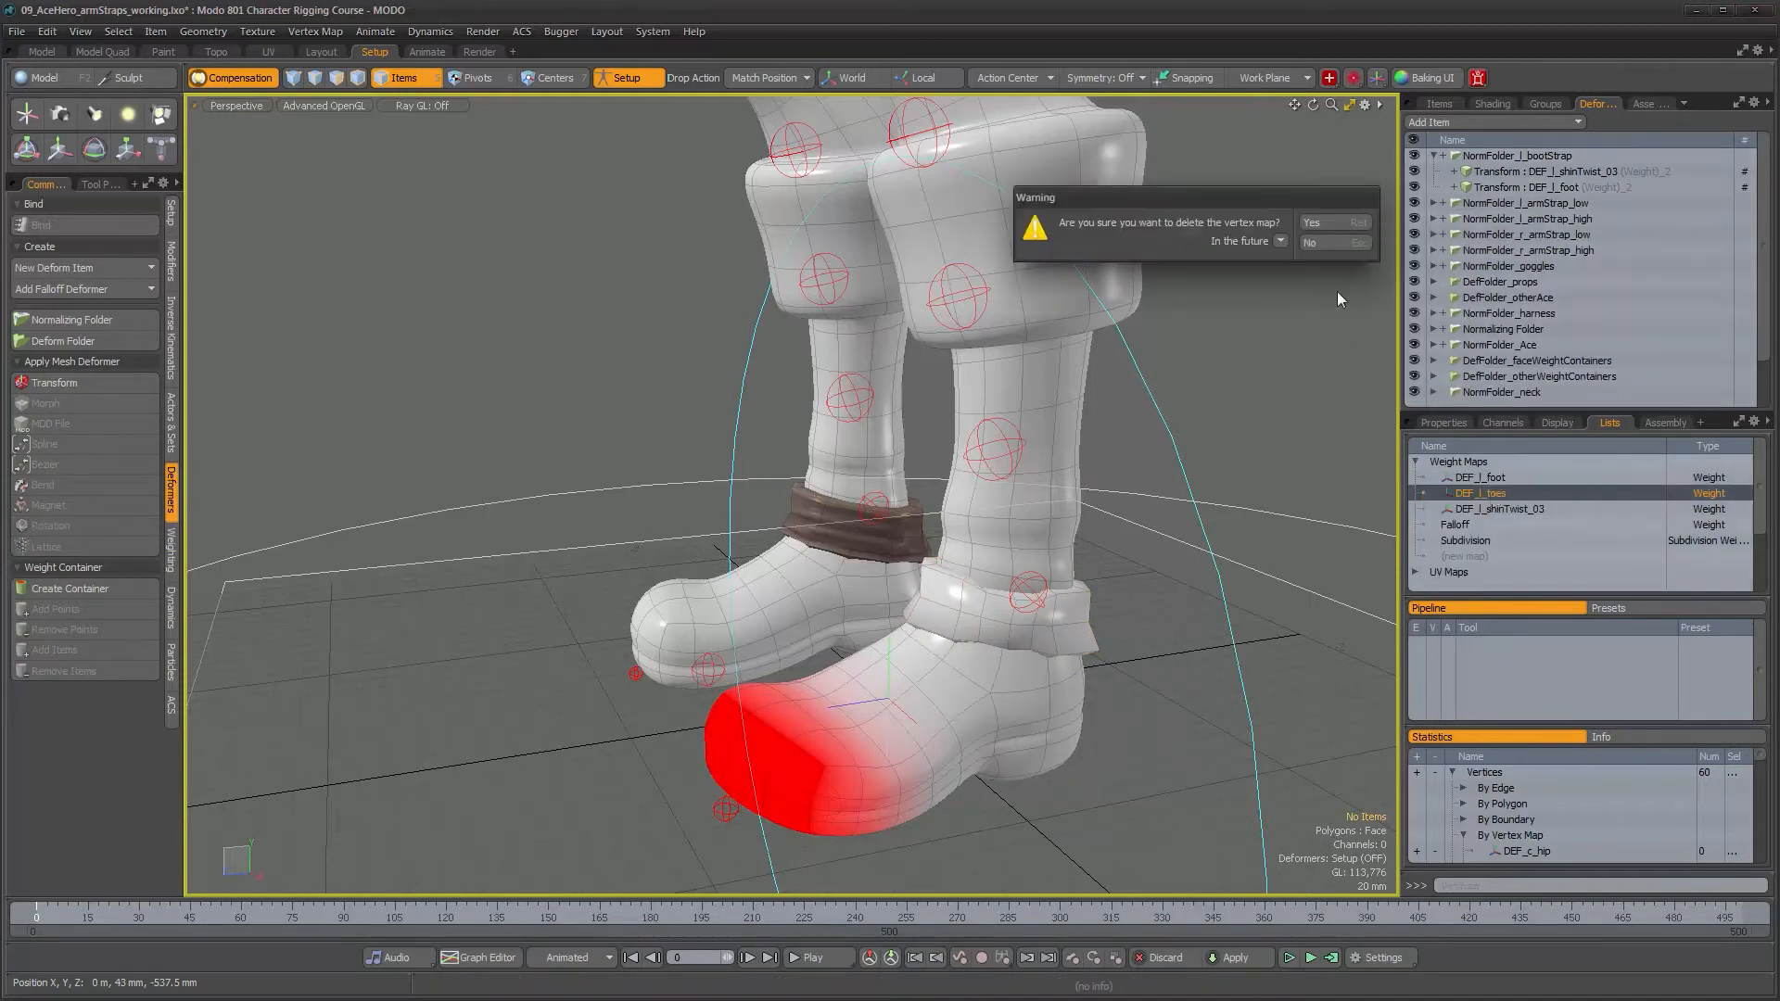
left_click(1339, 221)
- Check the DEF_l_foot and DEF_l_shinTwist_03 weight maps on the left boot strap against the body mesh
left_click(1500, 489)
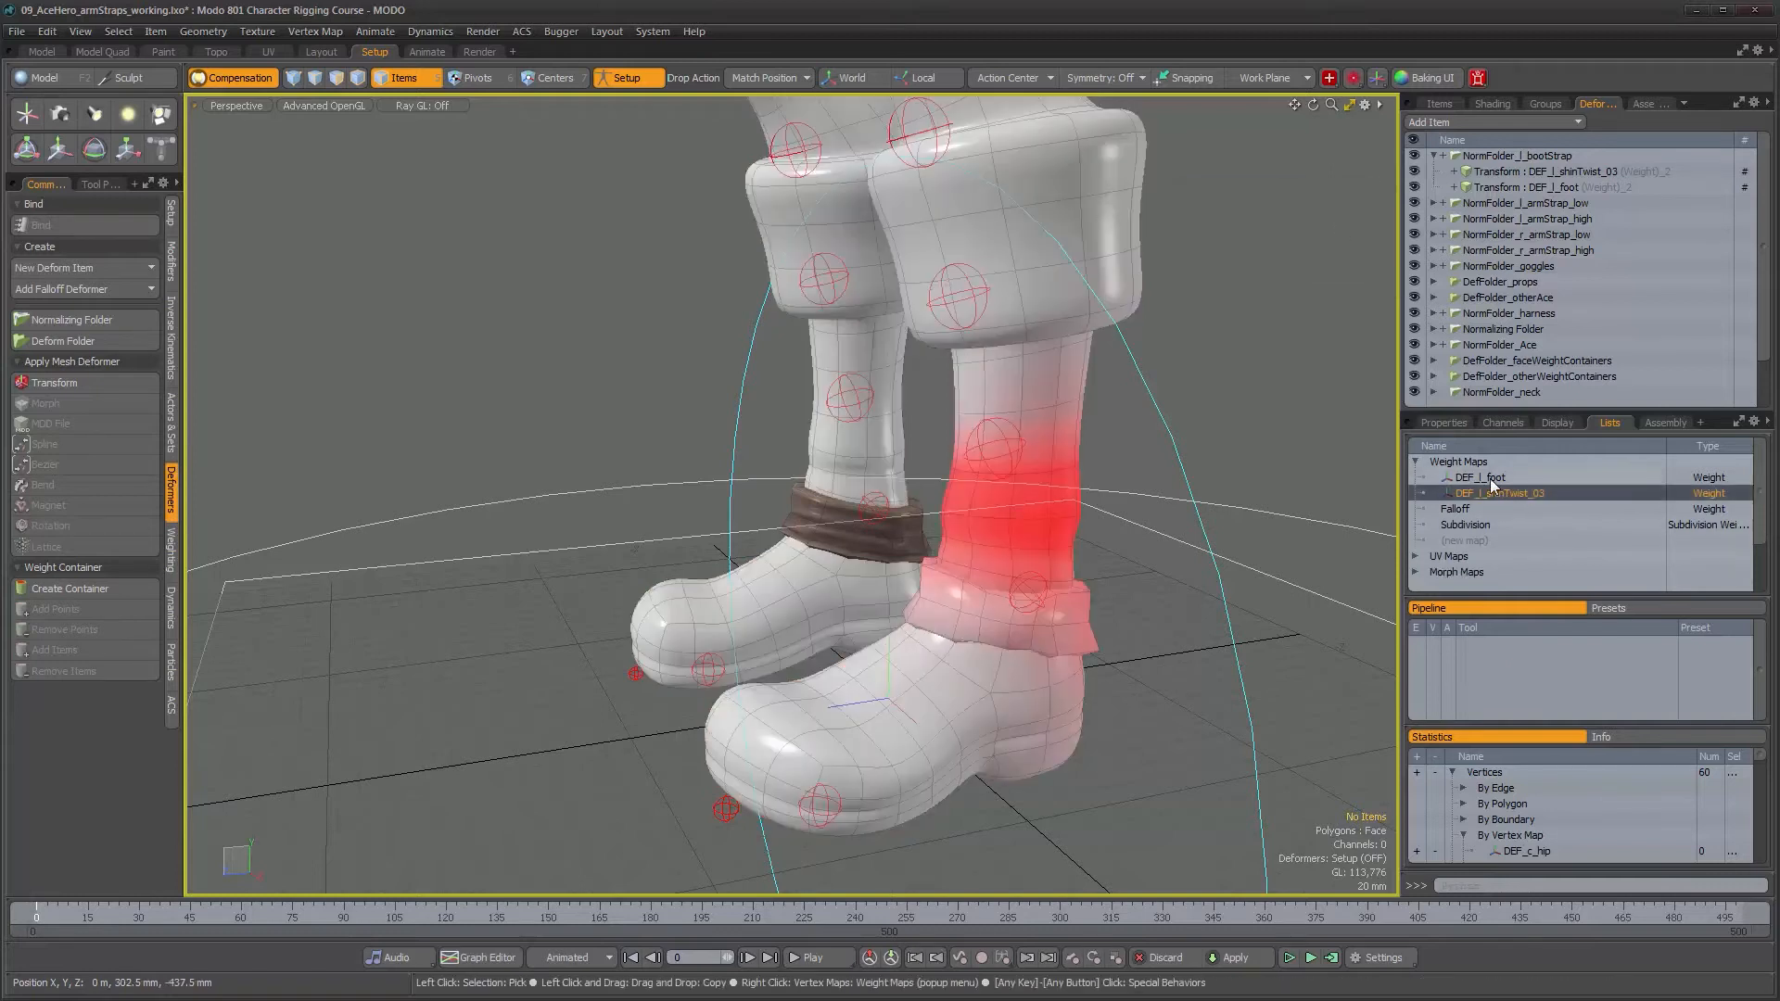
left_click(1490, 479)
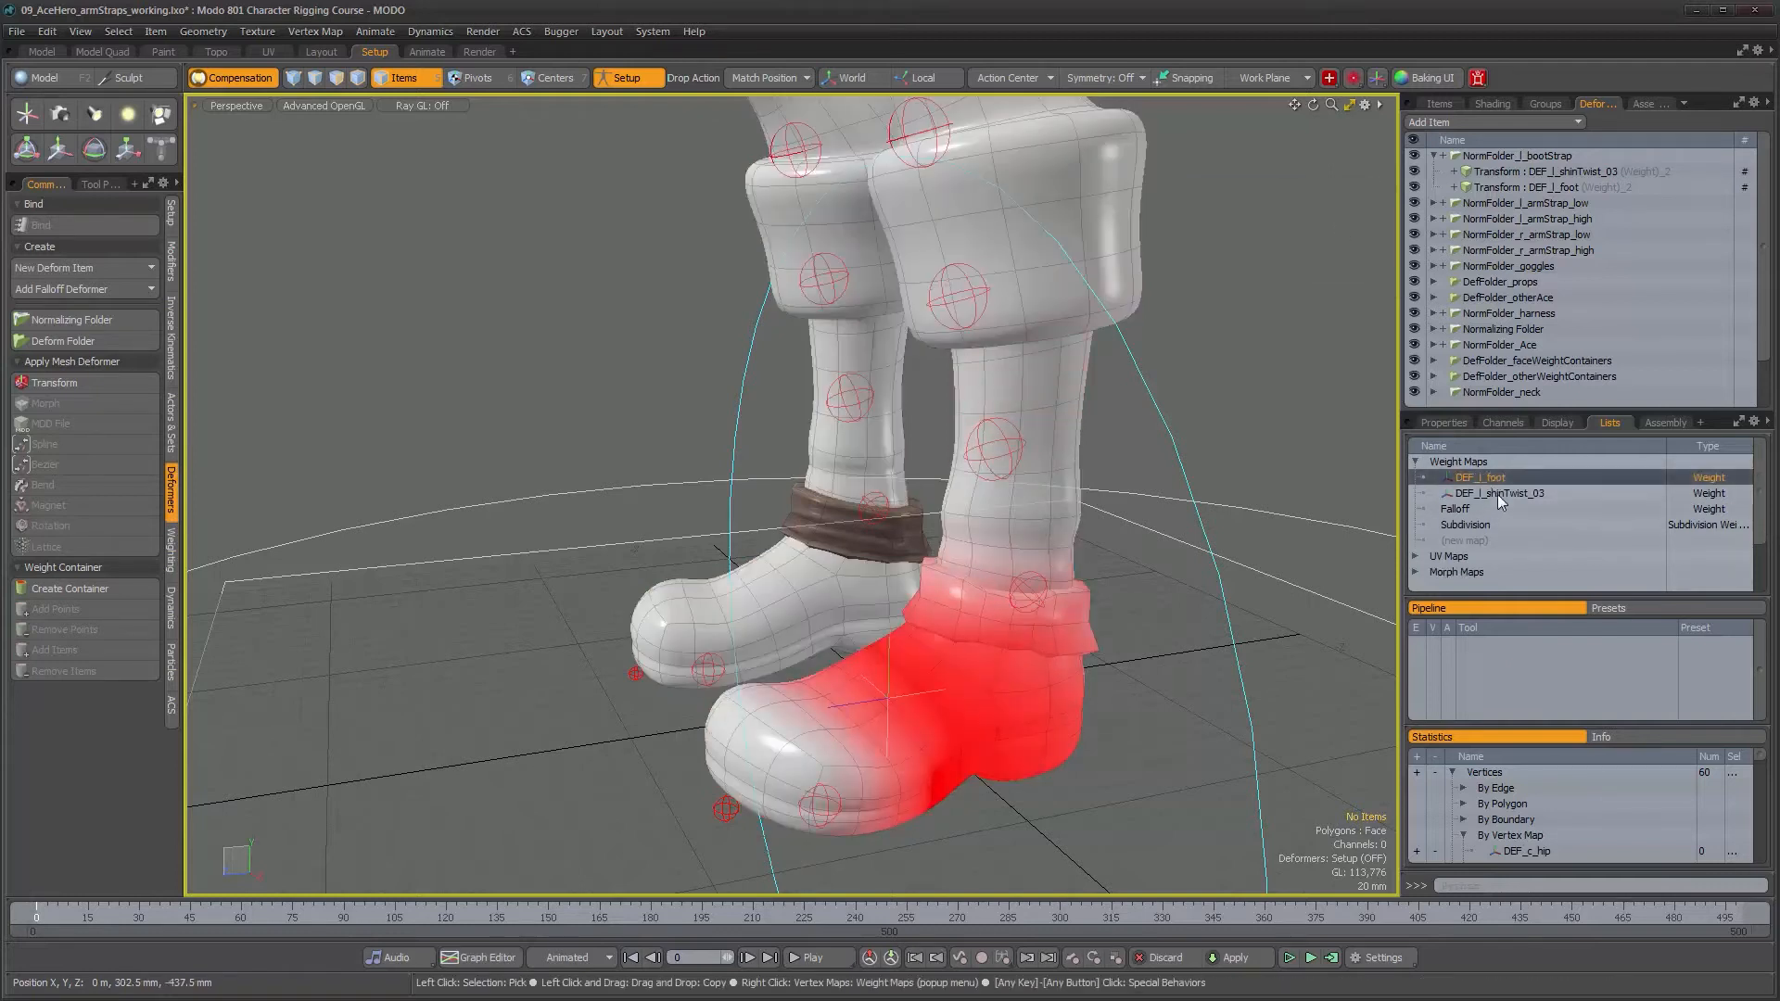
left_click(1498, 493)
mouse_move(1071, 614)
left_mouse_down("alt")
mouse_move(883, 563)
mouse_move(918, 560)
left_mouse_up("alt")
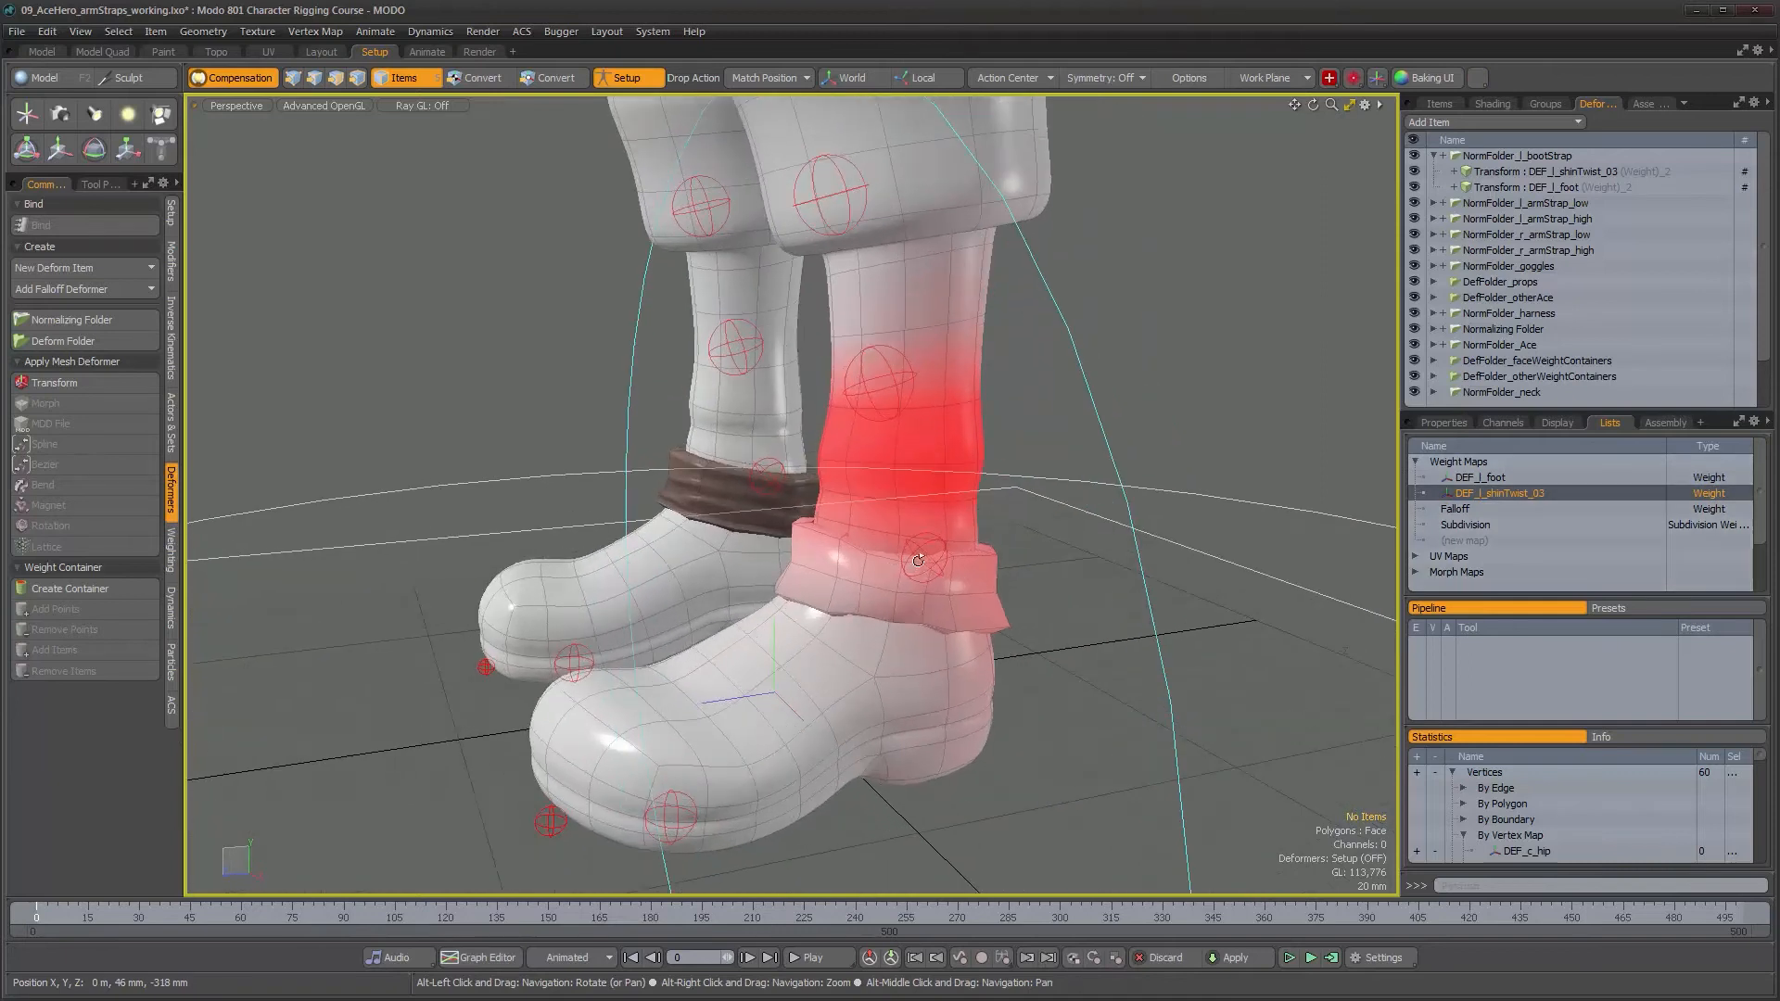
left_click(996, 618)
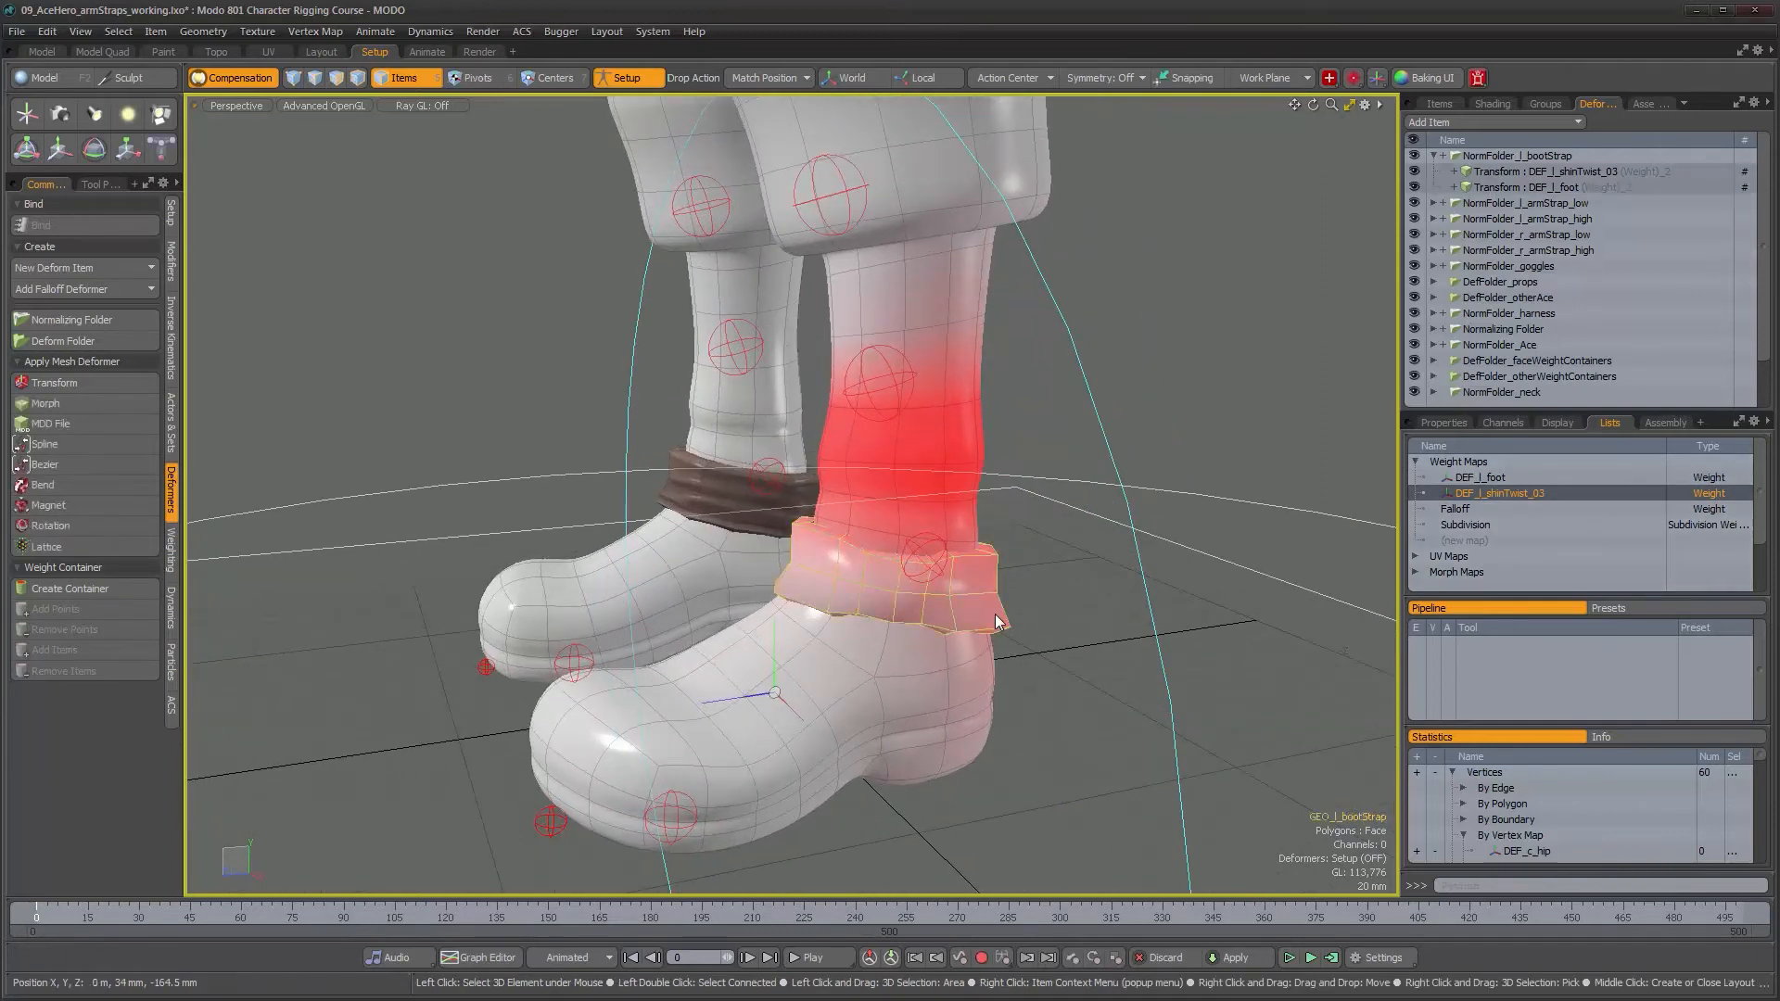
left_click_drag(1070, 616, 980, 676, "alt")
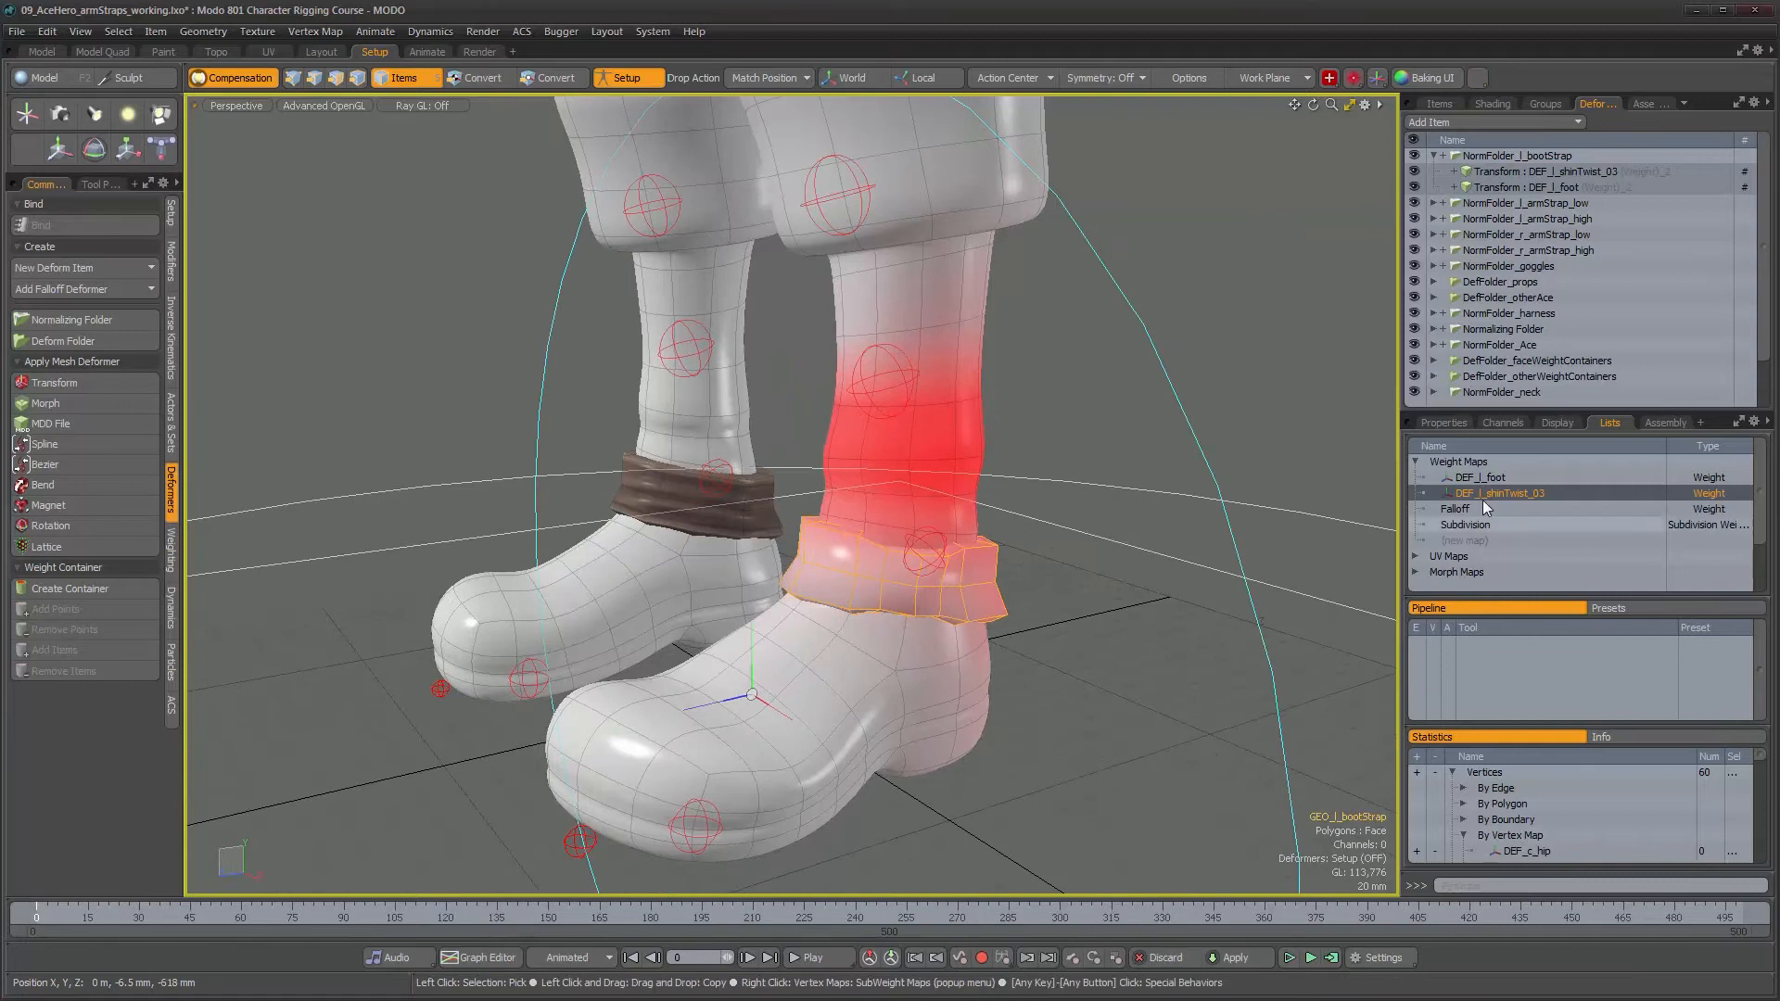
left_click(975, 681)
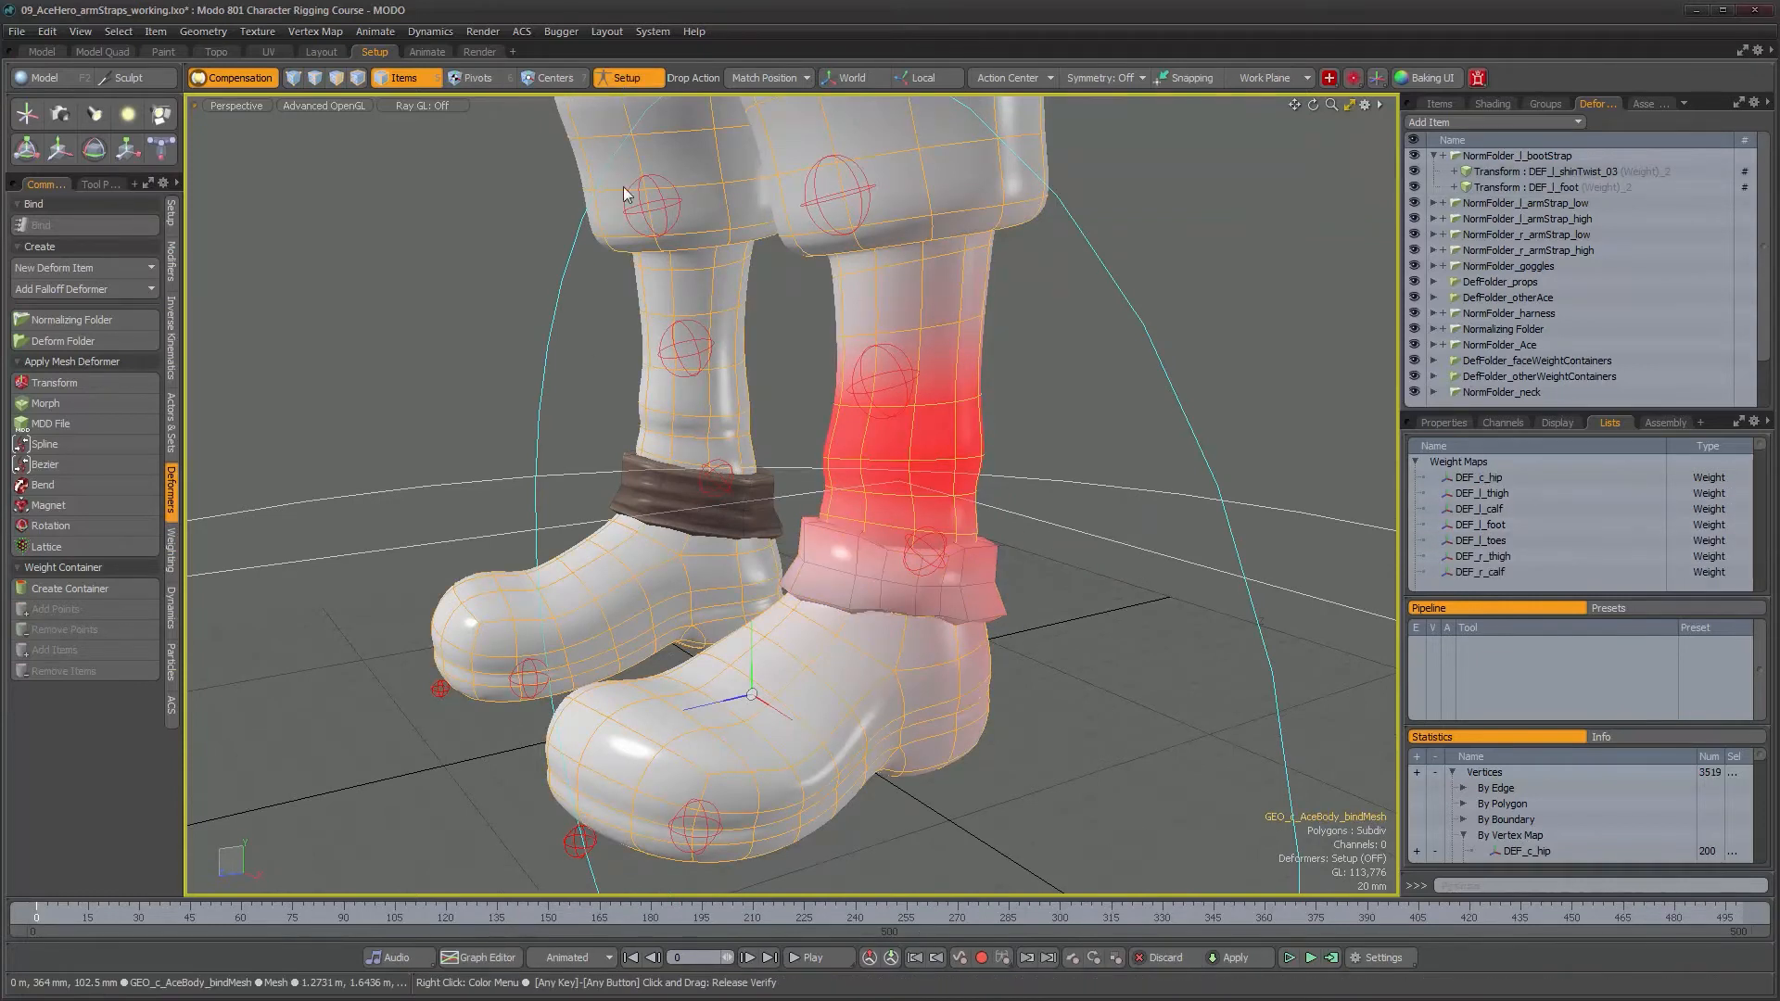
- Leave setup mode and scrub the animation forward and back to frame 0 to check the left boot strap's deformation
left_click(627, 79)
left_click_drag(84, 913, 1288, 913)
left_click_drag(1742, 914, 36, 913)
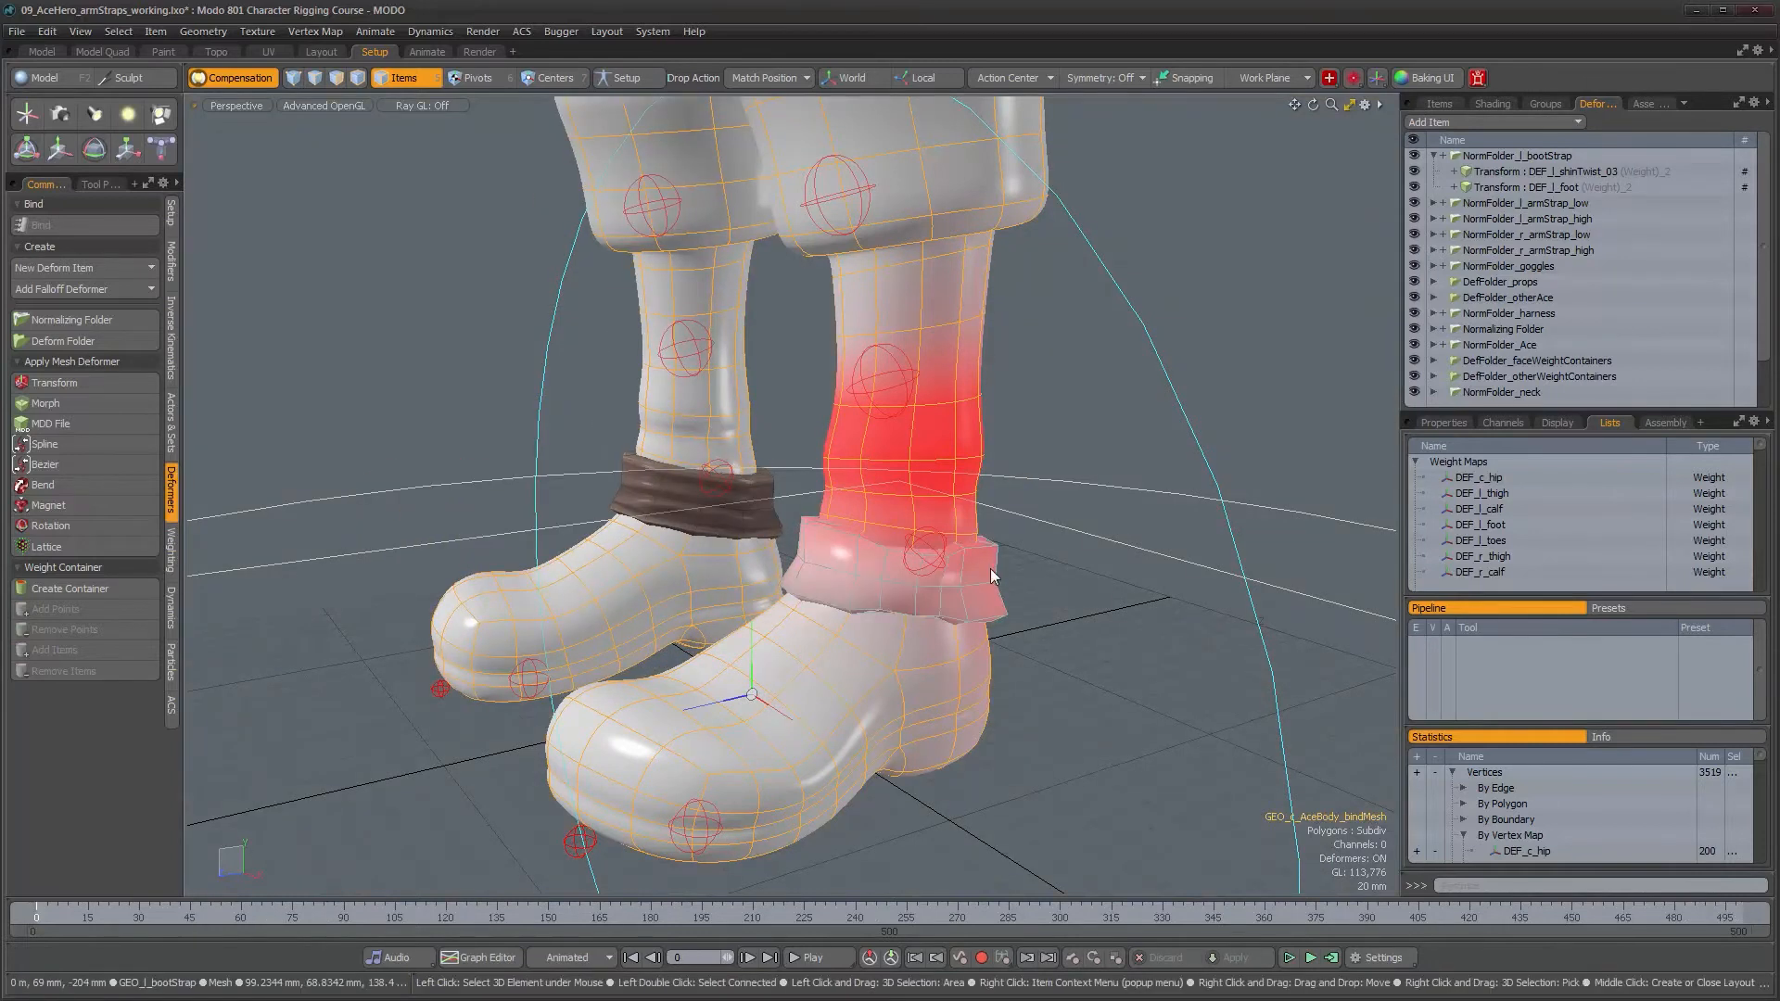
- Select the left boot strap and the body mesh in turn to compare their weight maps
left_click_drag(1087, 605, 997, 626, "alt")
left_click(1000, 627)
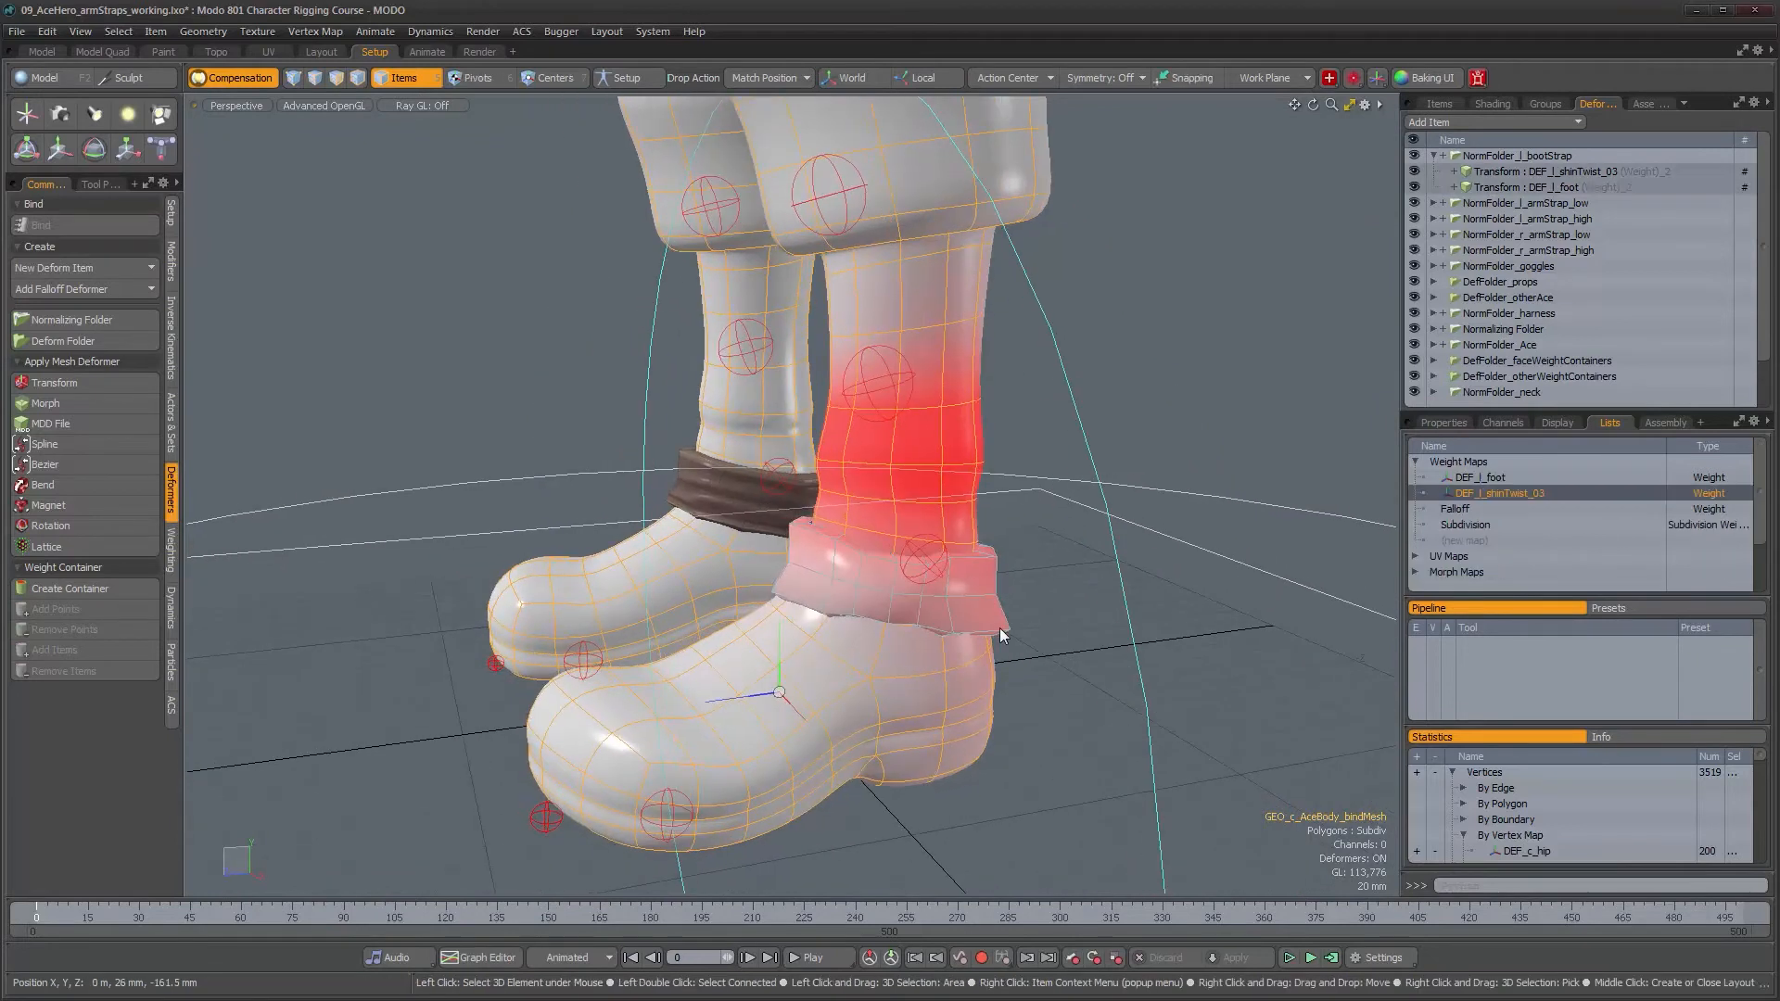
left_click(974, 683)
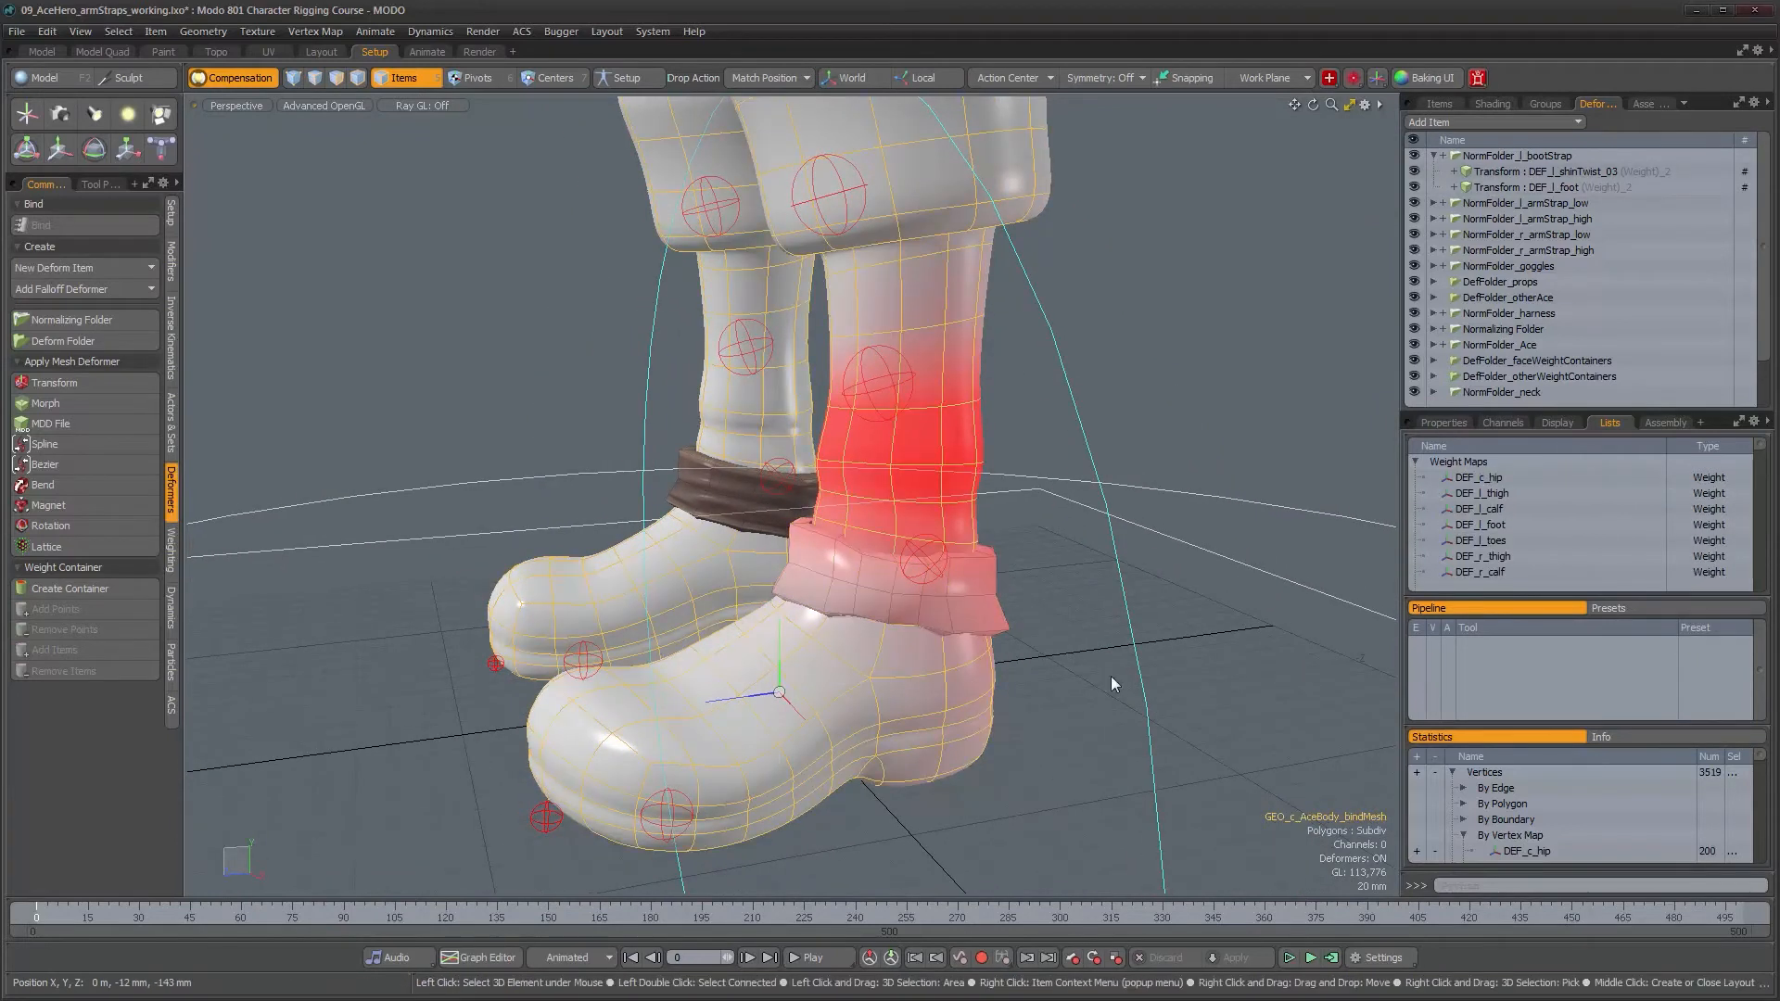
- Look through the body mesh's list of weight maps around the selected DEF_l_shinTwist_03 map
scroll(1724, 526, "down", 10)
scroll(1723, 526, "down", 10)
scroll(1721, 525, "down", 10)
scroll(1671, 526, "up", 6)
scroll(1671, 523, "up", 3)
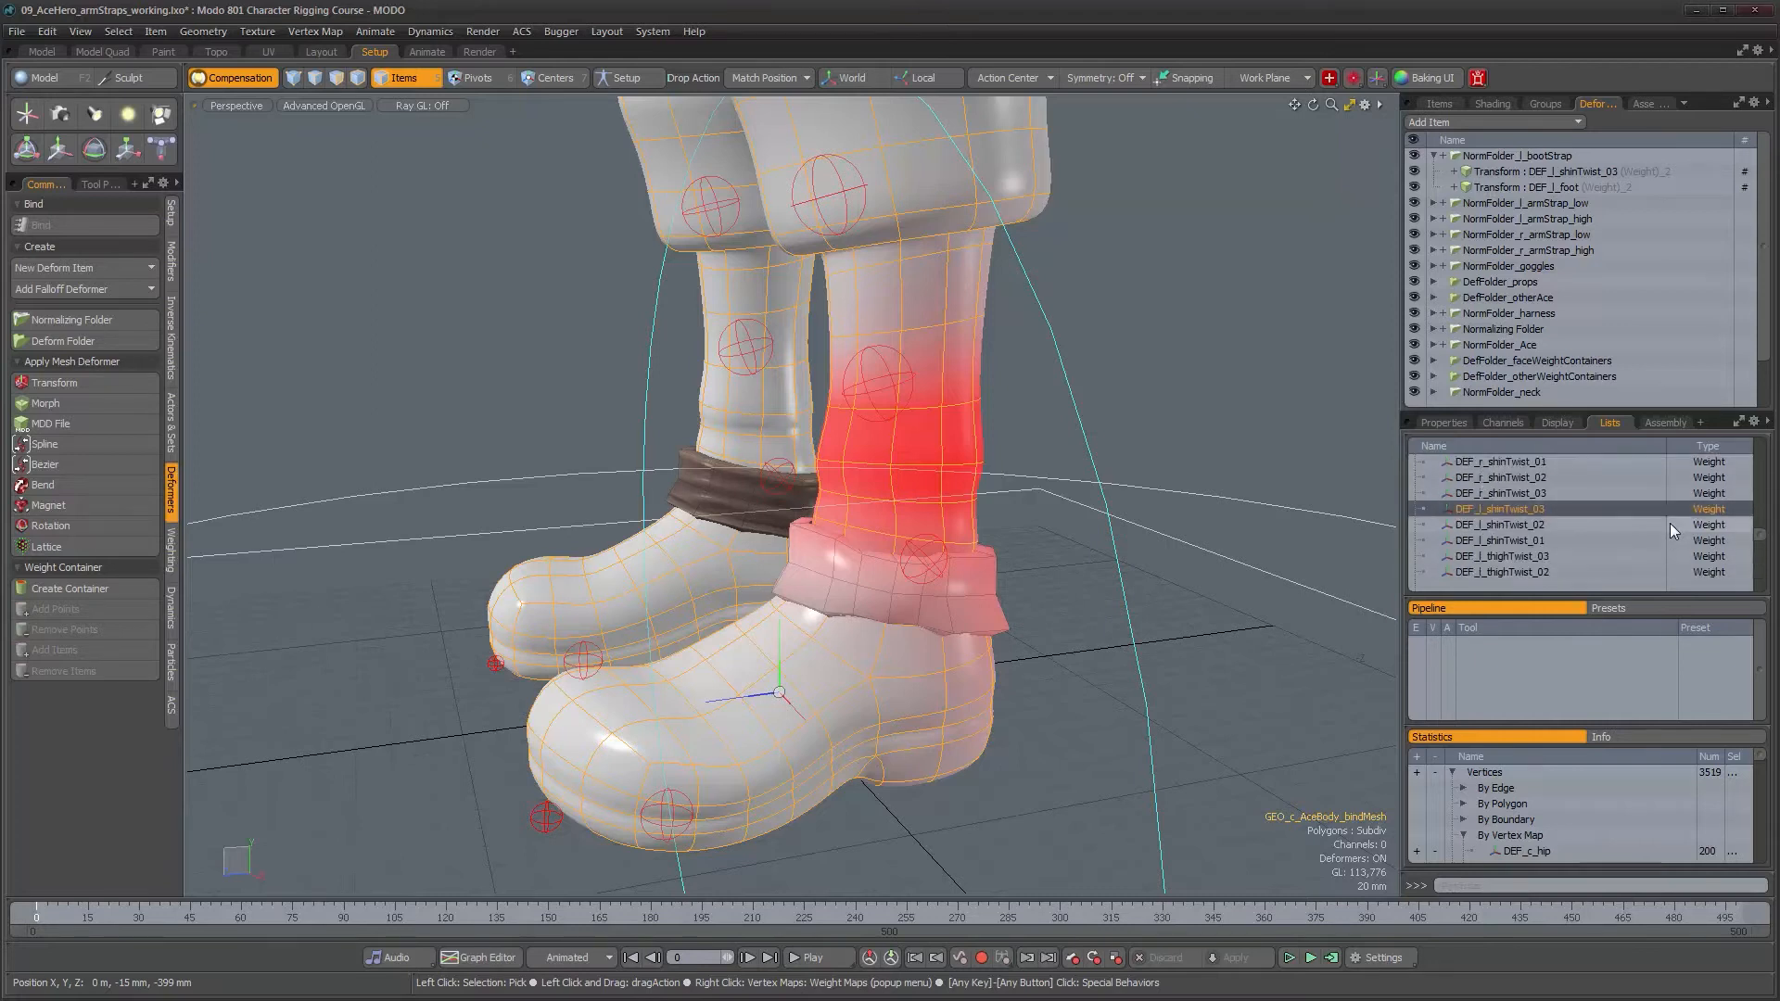
scroll(1670, 530, "up", 1)
scroll(1671, 523, "down", 1)
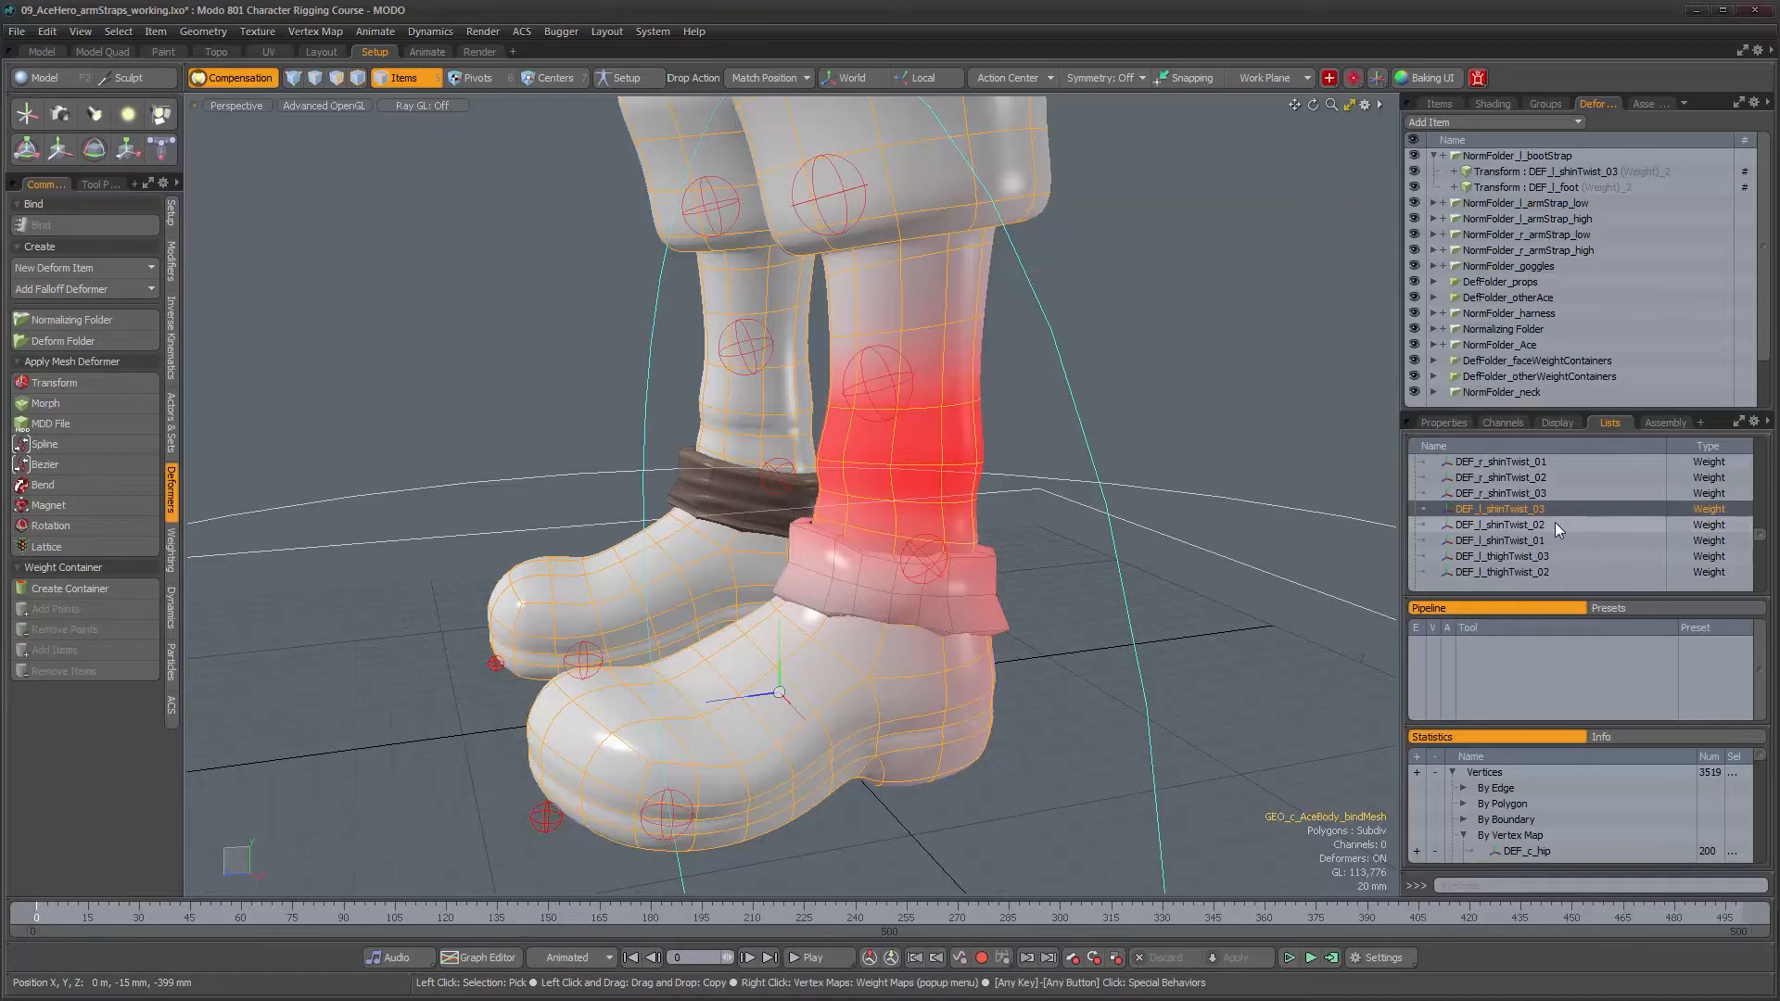
scroll(1543, 521, "down", 1)
scroll(1543, 525, "down", 2)
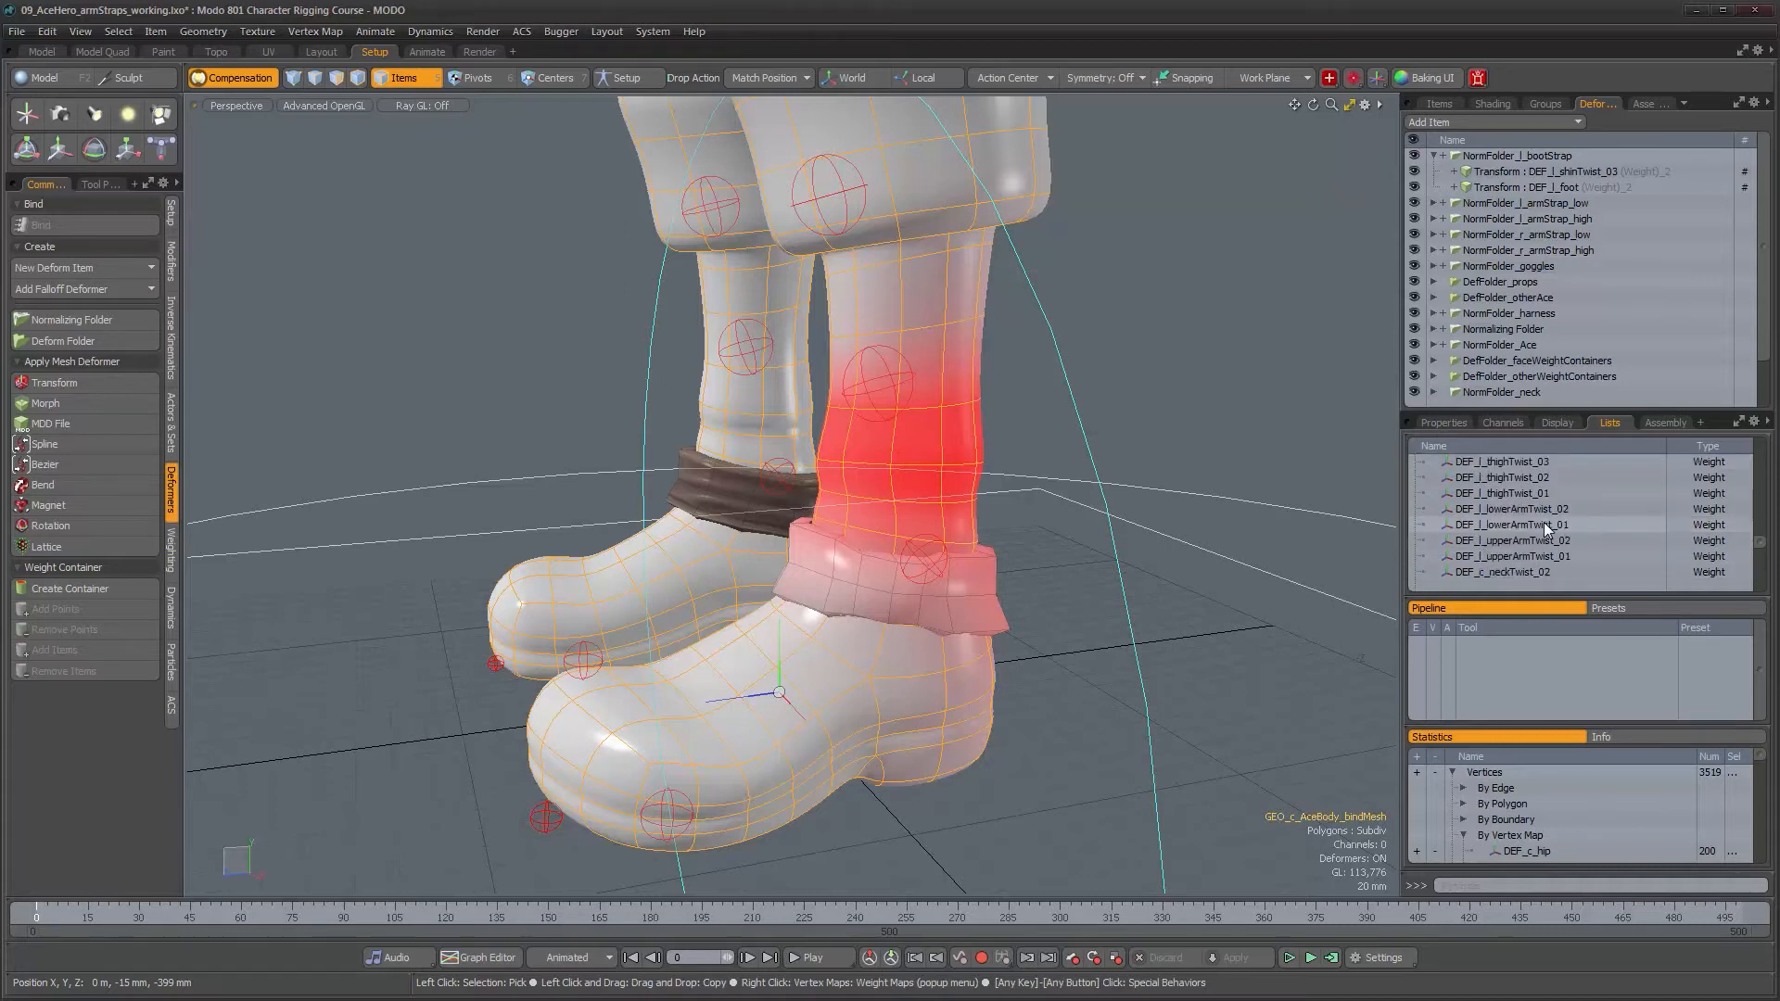
- Make the GRP_l_leg rig group visible and select the JNT_l_FKtoes control
left_click(1445, 423)
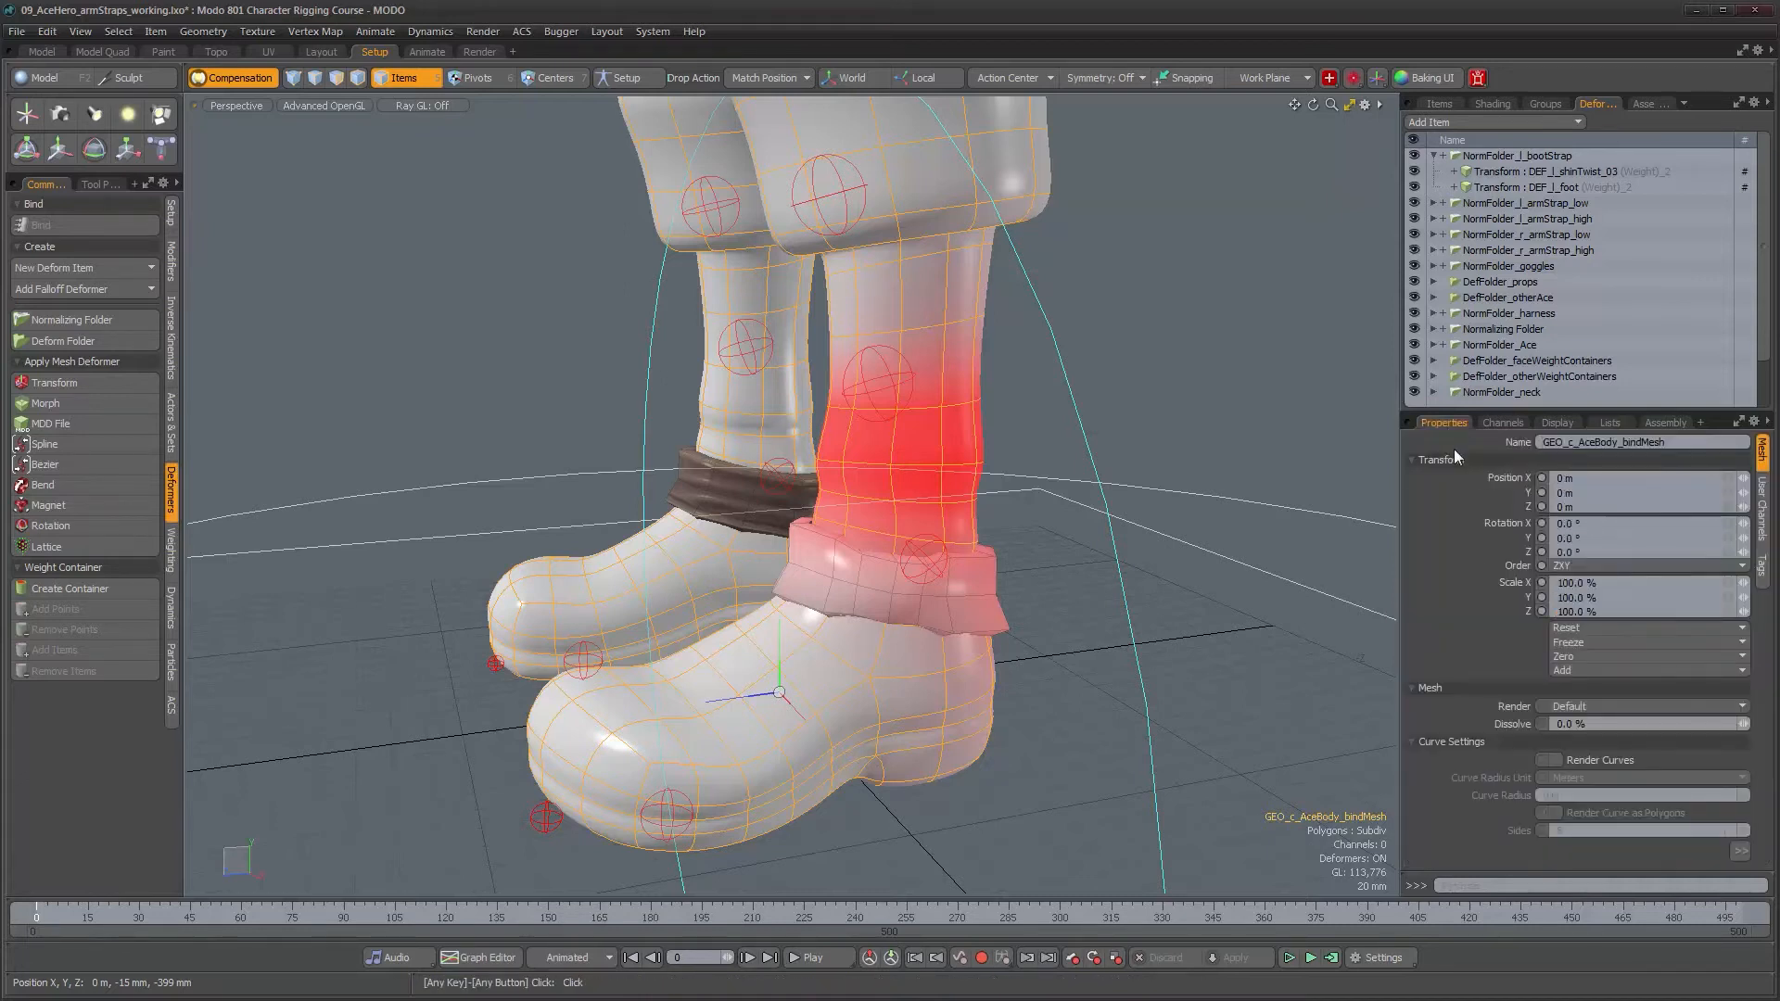
left_click(1440, 104)
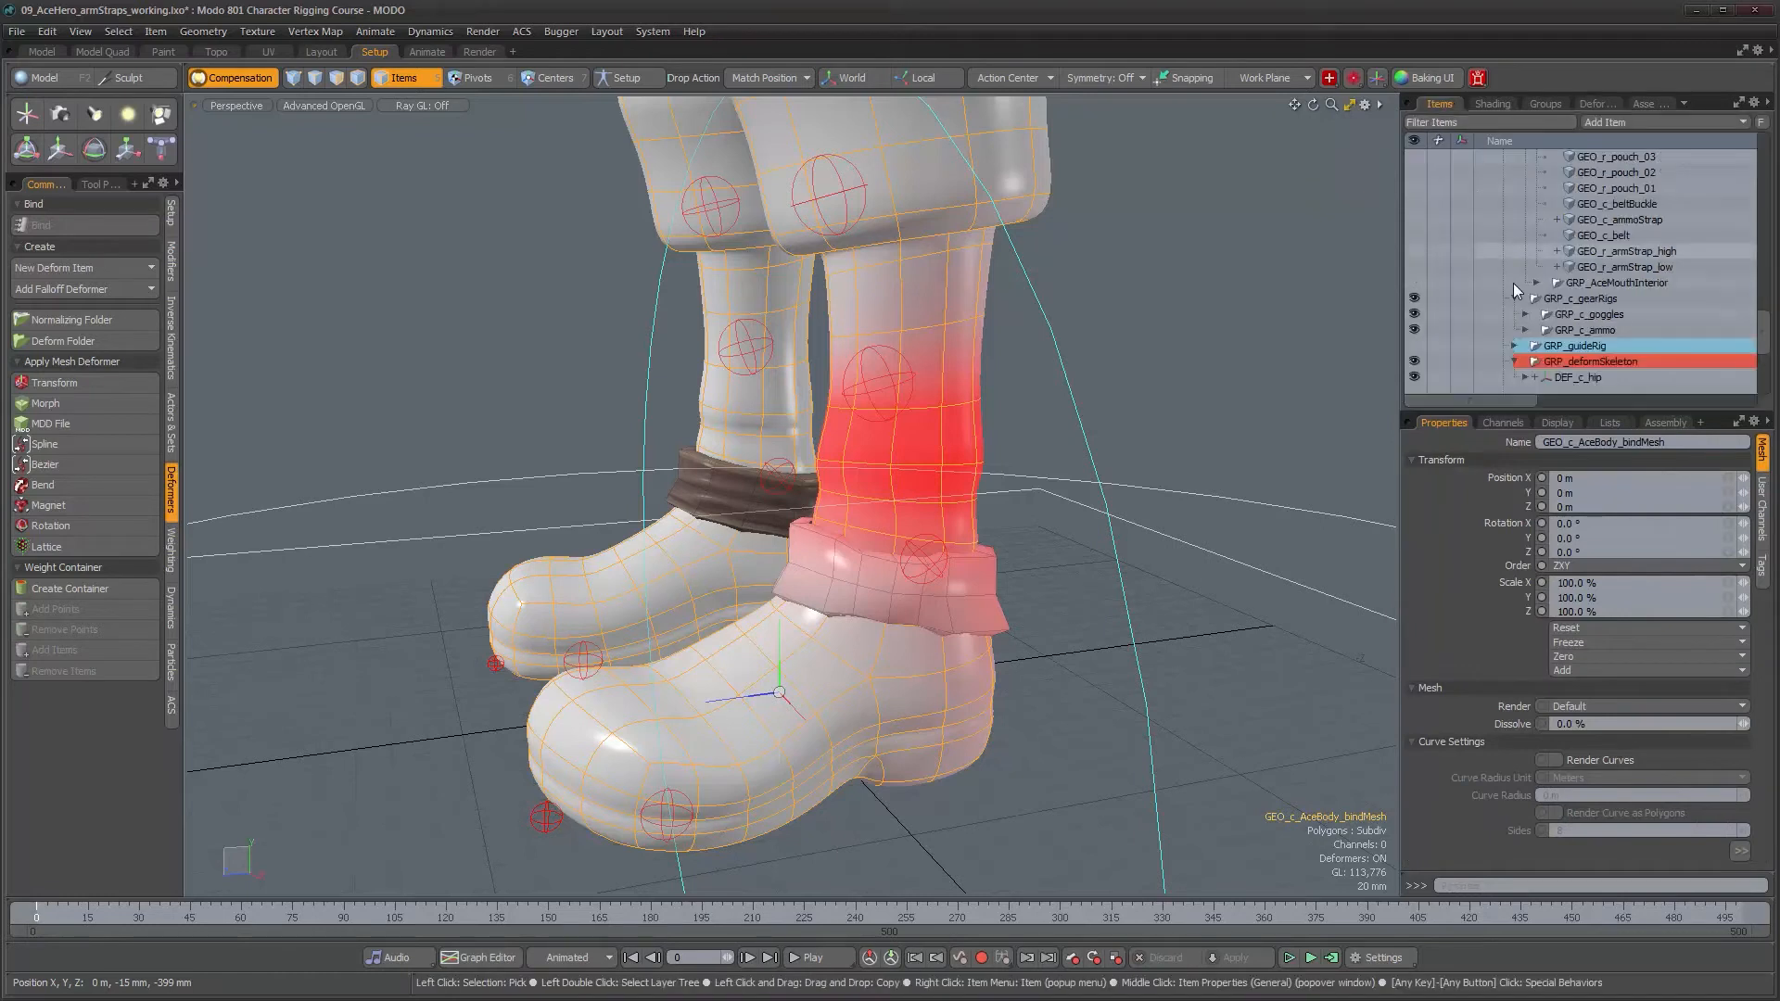
scroll(1517, 336, "down", 5)
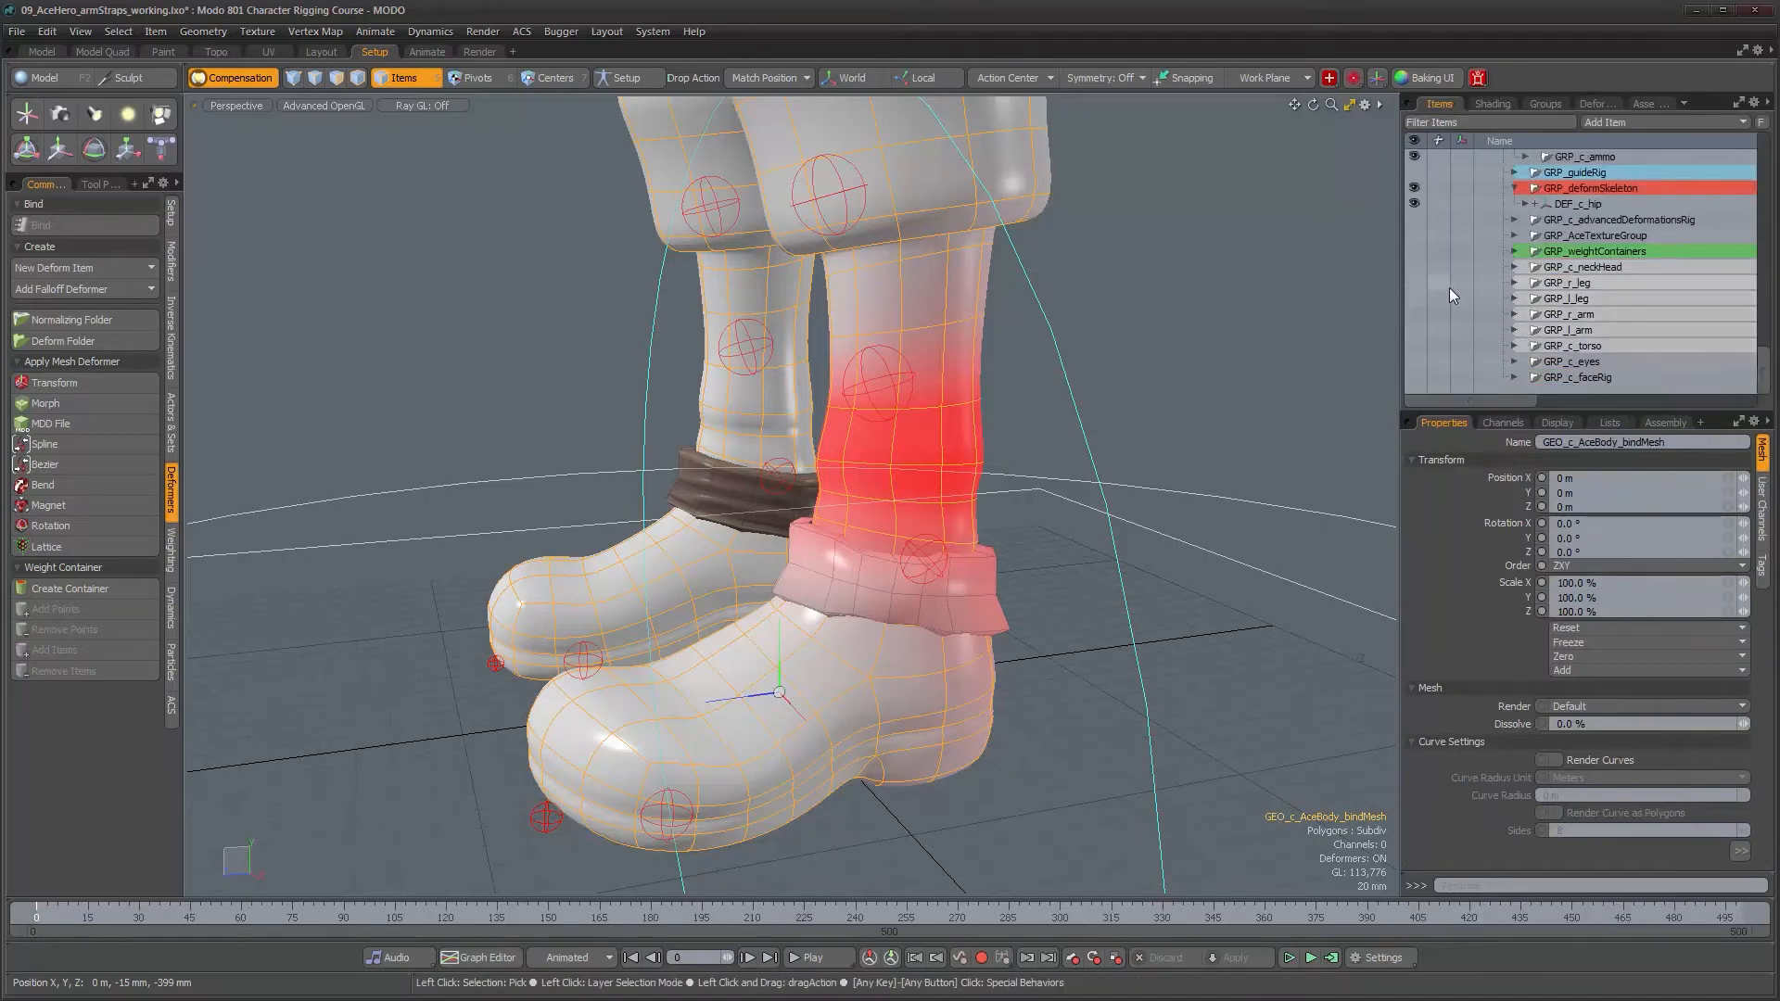
left_click(1414, 299)
left_click_drag(757, 691, 620, 790, "alt")
left_click(619, 778)
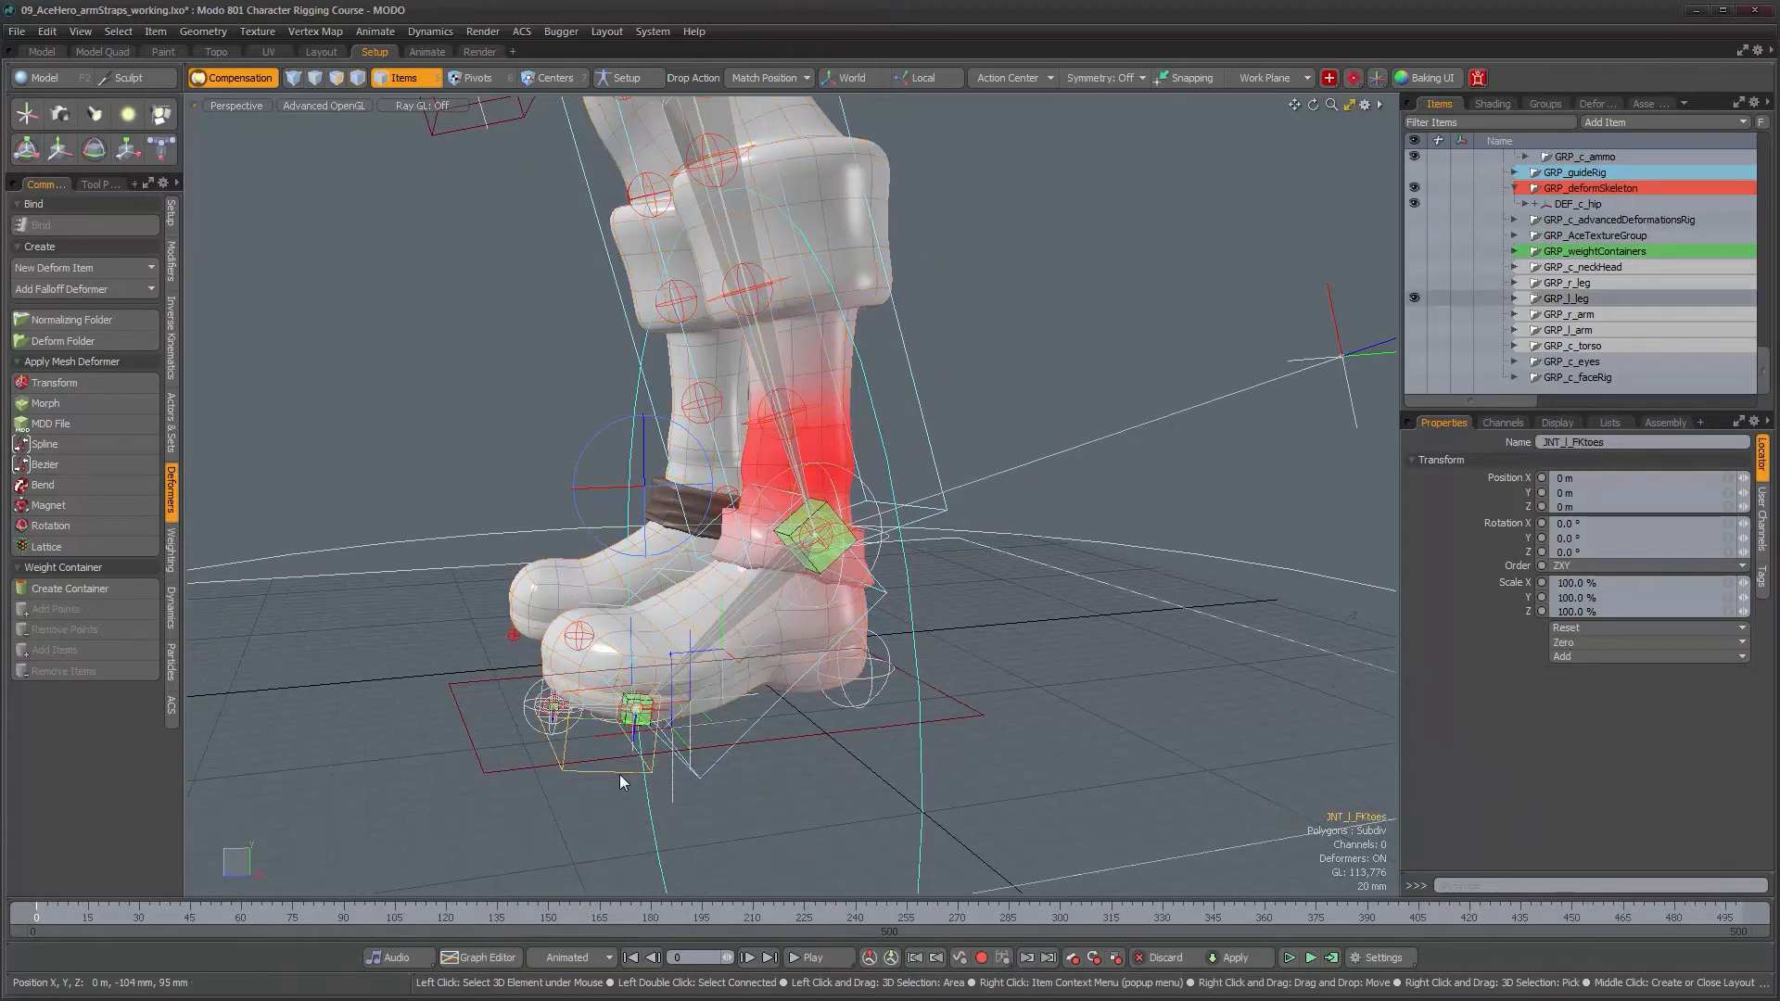
- Test-rotate the left FK toes control, undo the rotation and hide the GRP_l_leg group again
key("e")
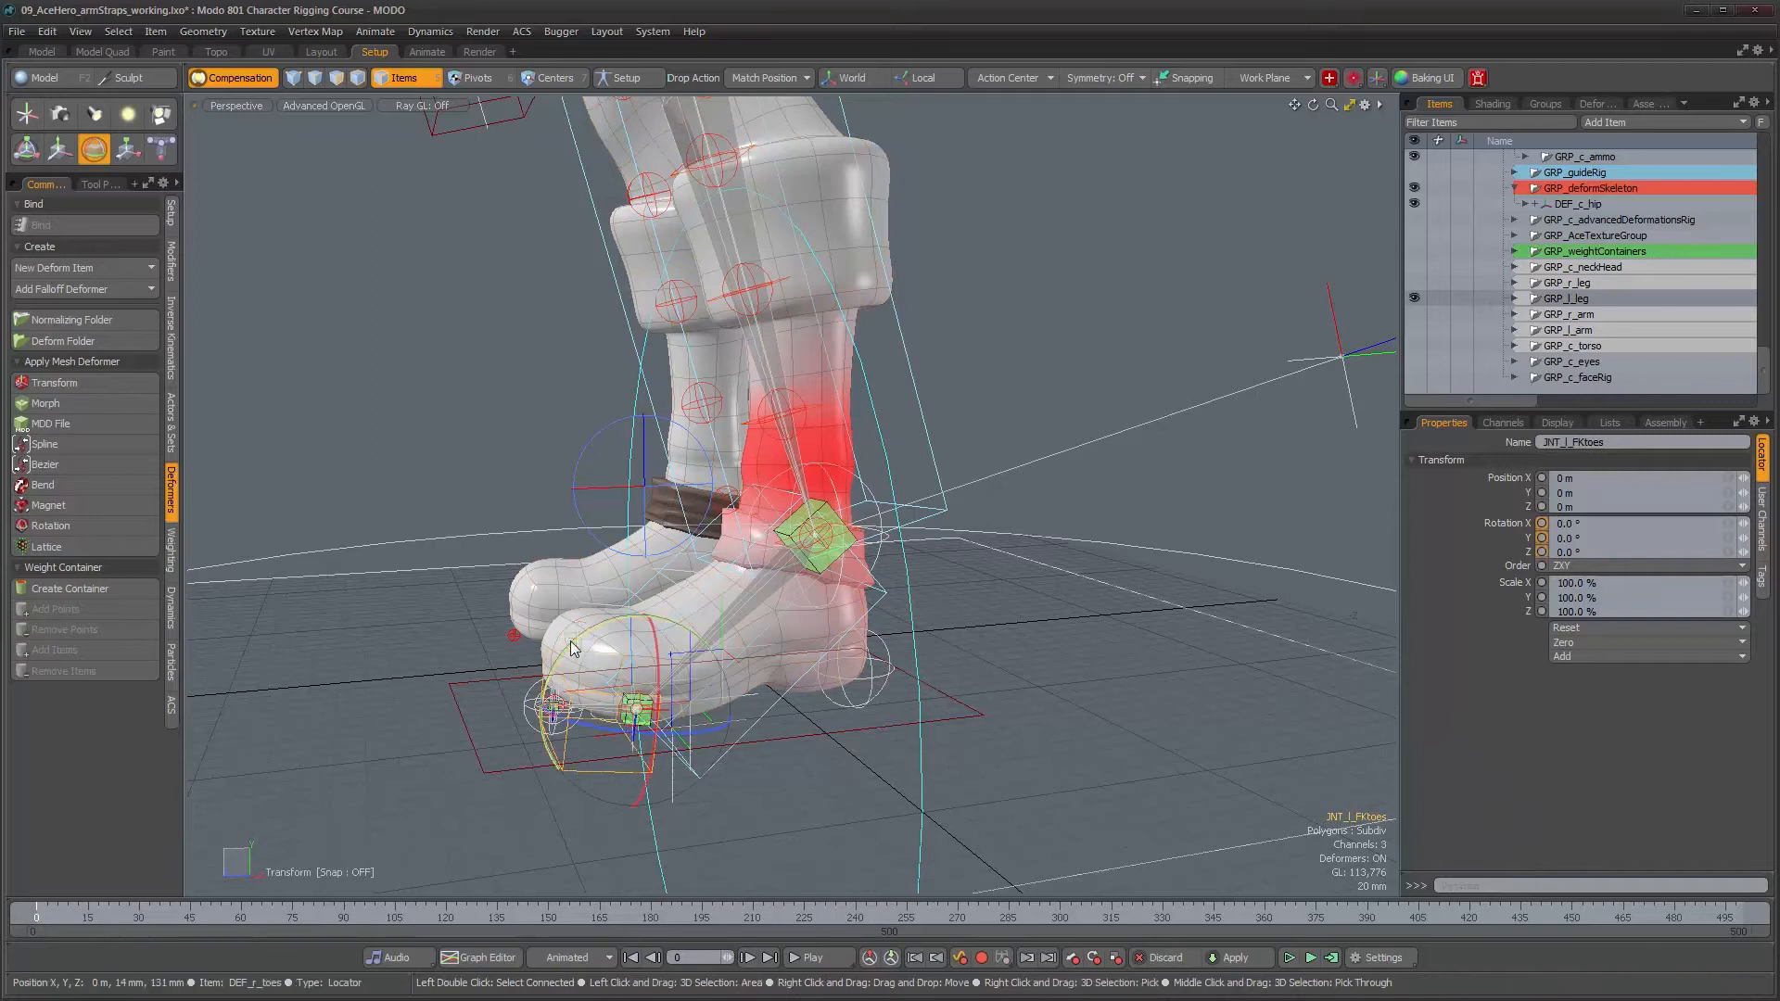
left_click_drag(553, 704, 501, 652)
key("ctrl+z")
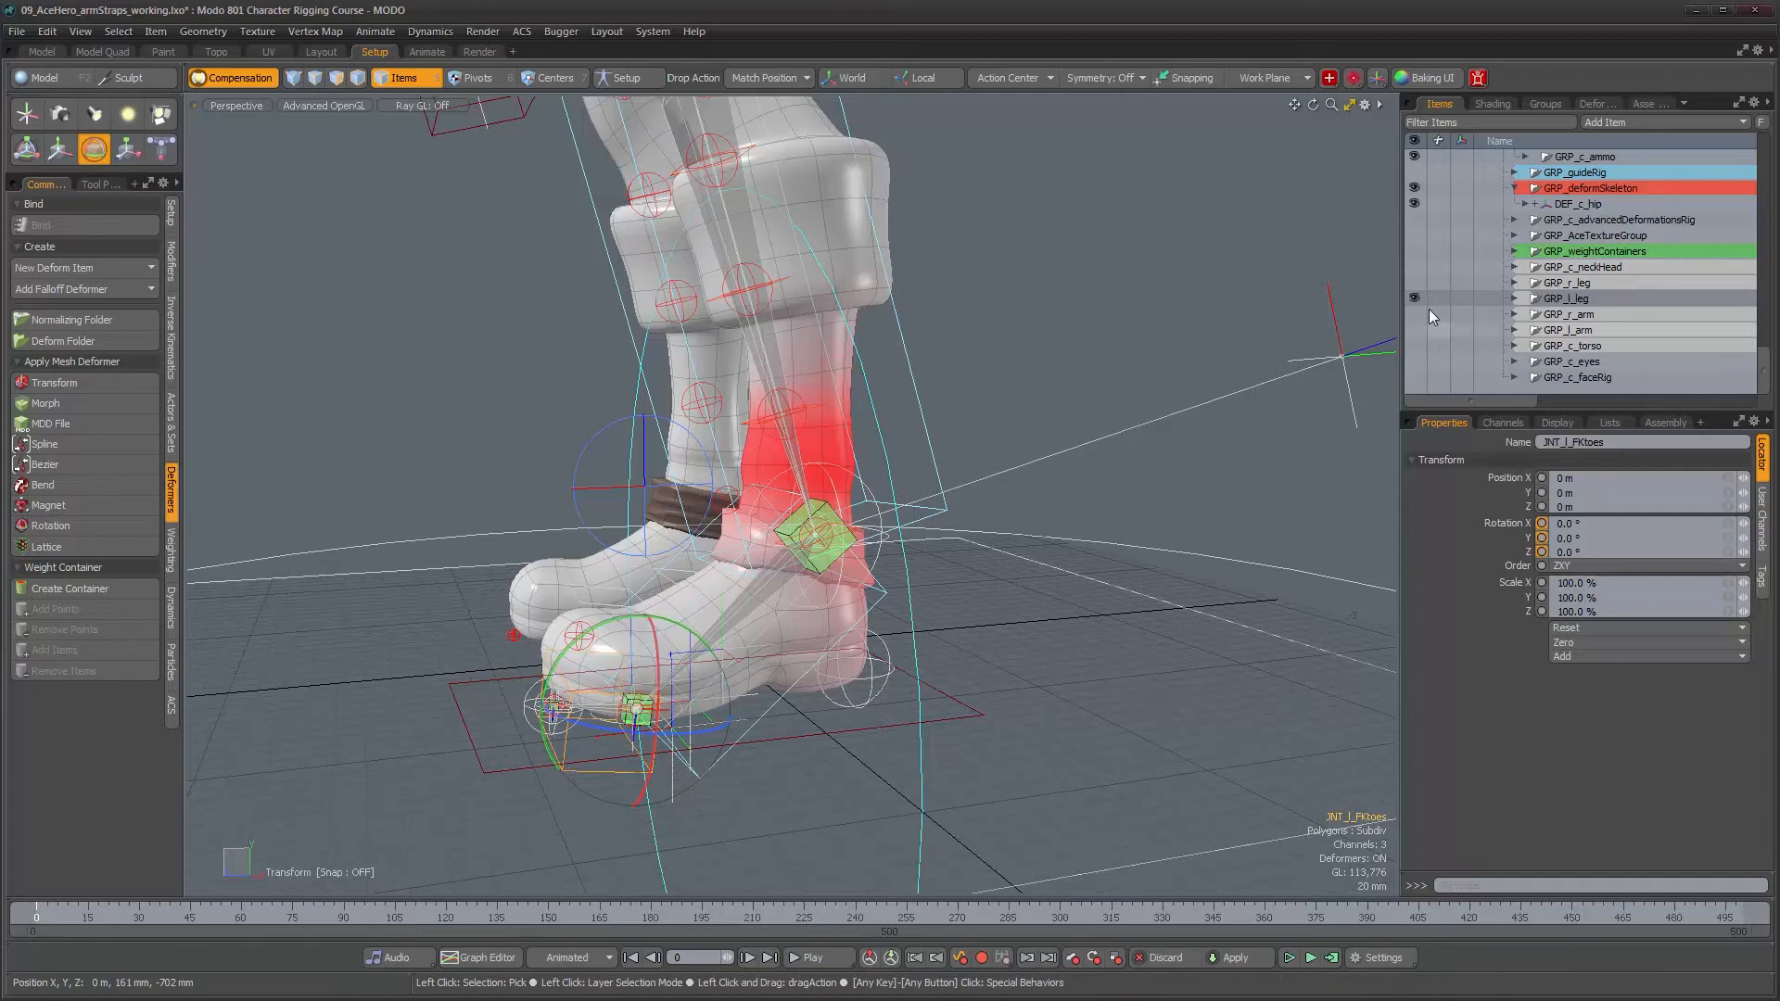
left_click(1416, 299)
- Transfer the DEF_l_shinTwist_03 weight map onto the left boot strap's matching map using local space and raycast sampling
left_click_drag(835, 519, 972, 597, "ctrl+alt")
key("q")
left_click(898, 639)
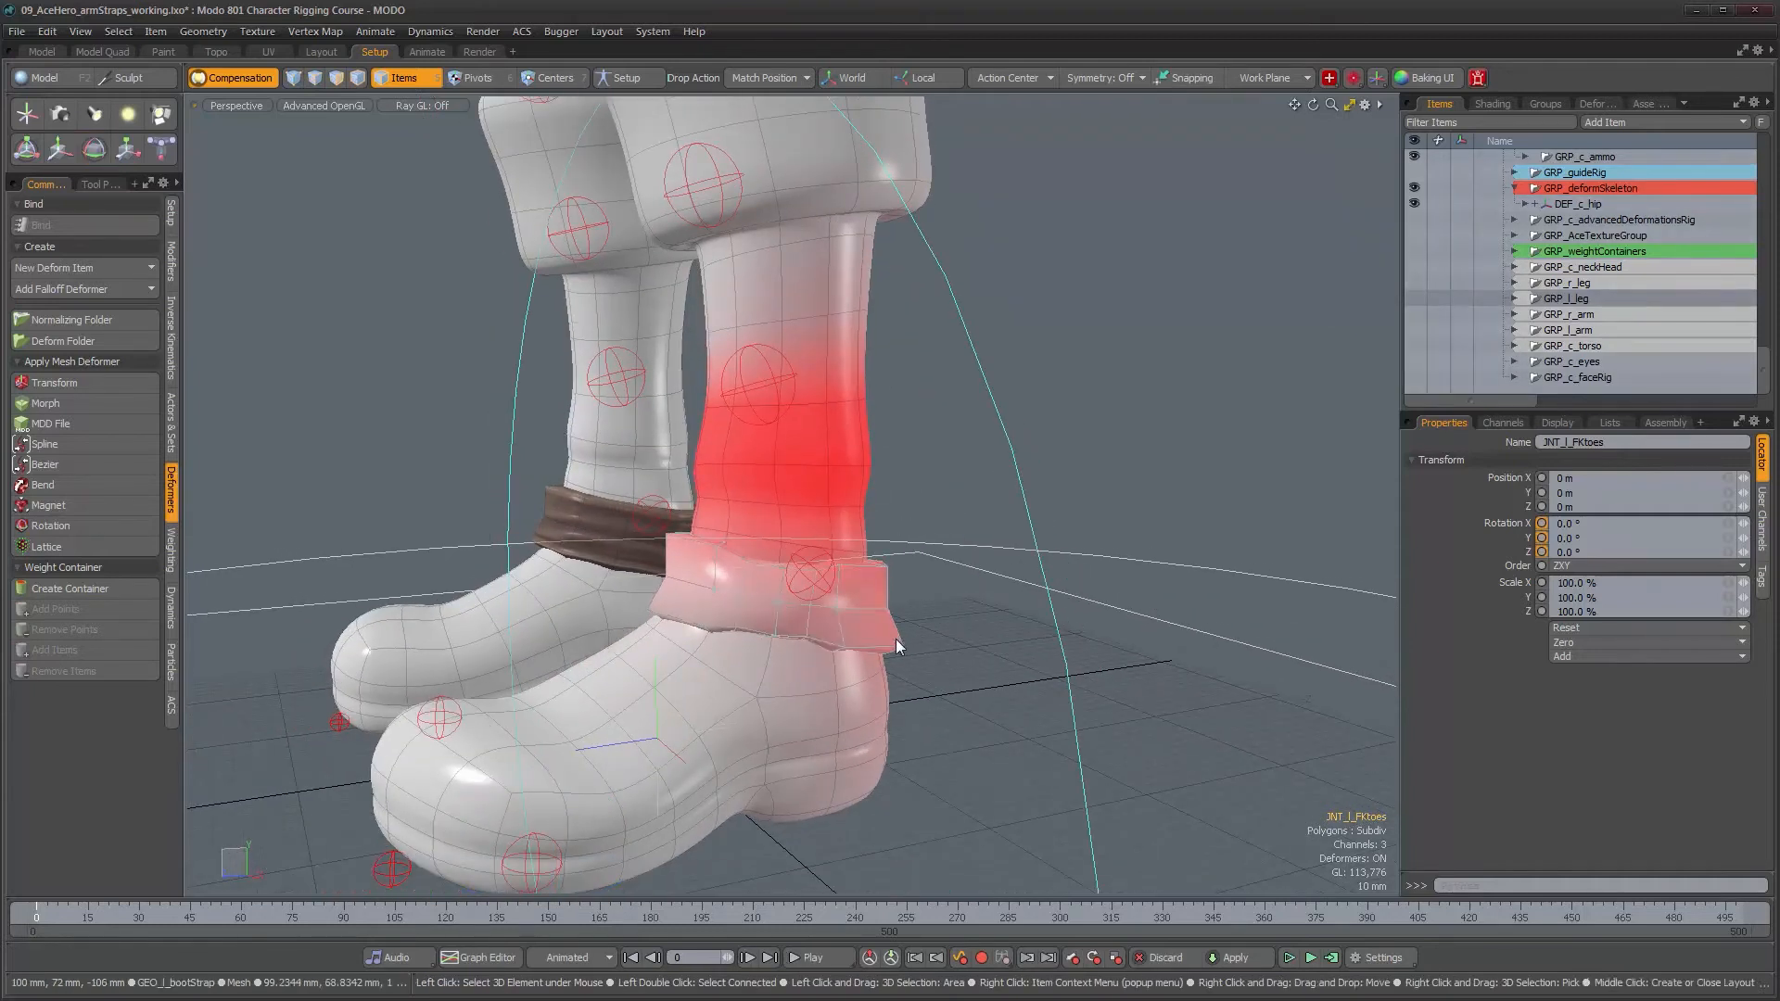
left_click(1569, 421)
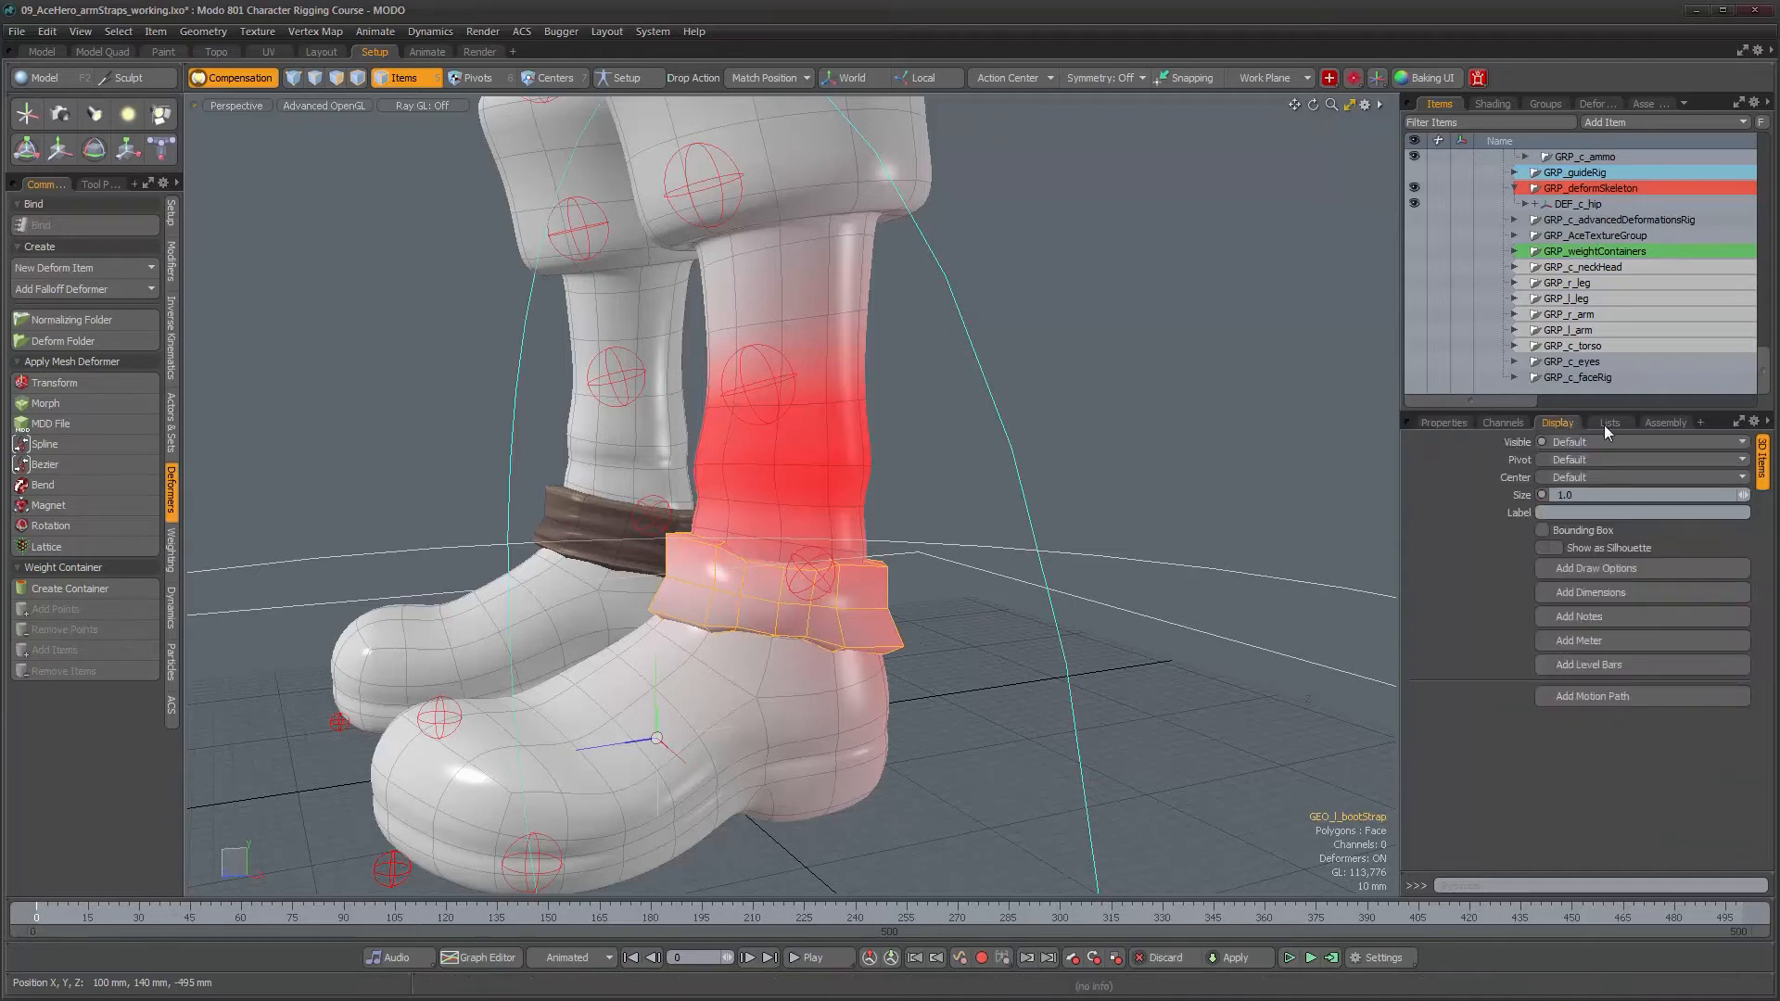
left_click(1609, 423)
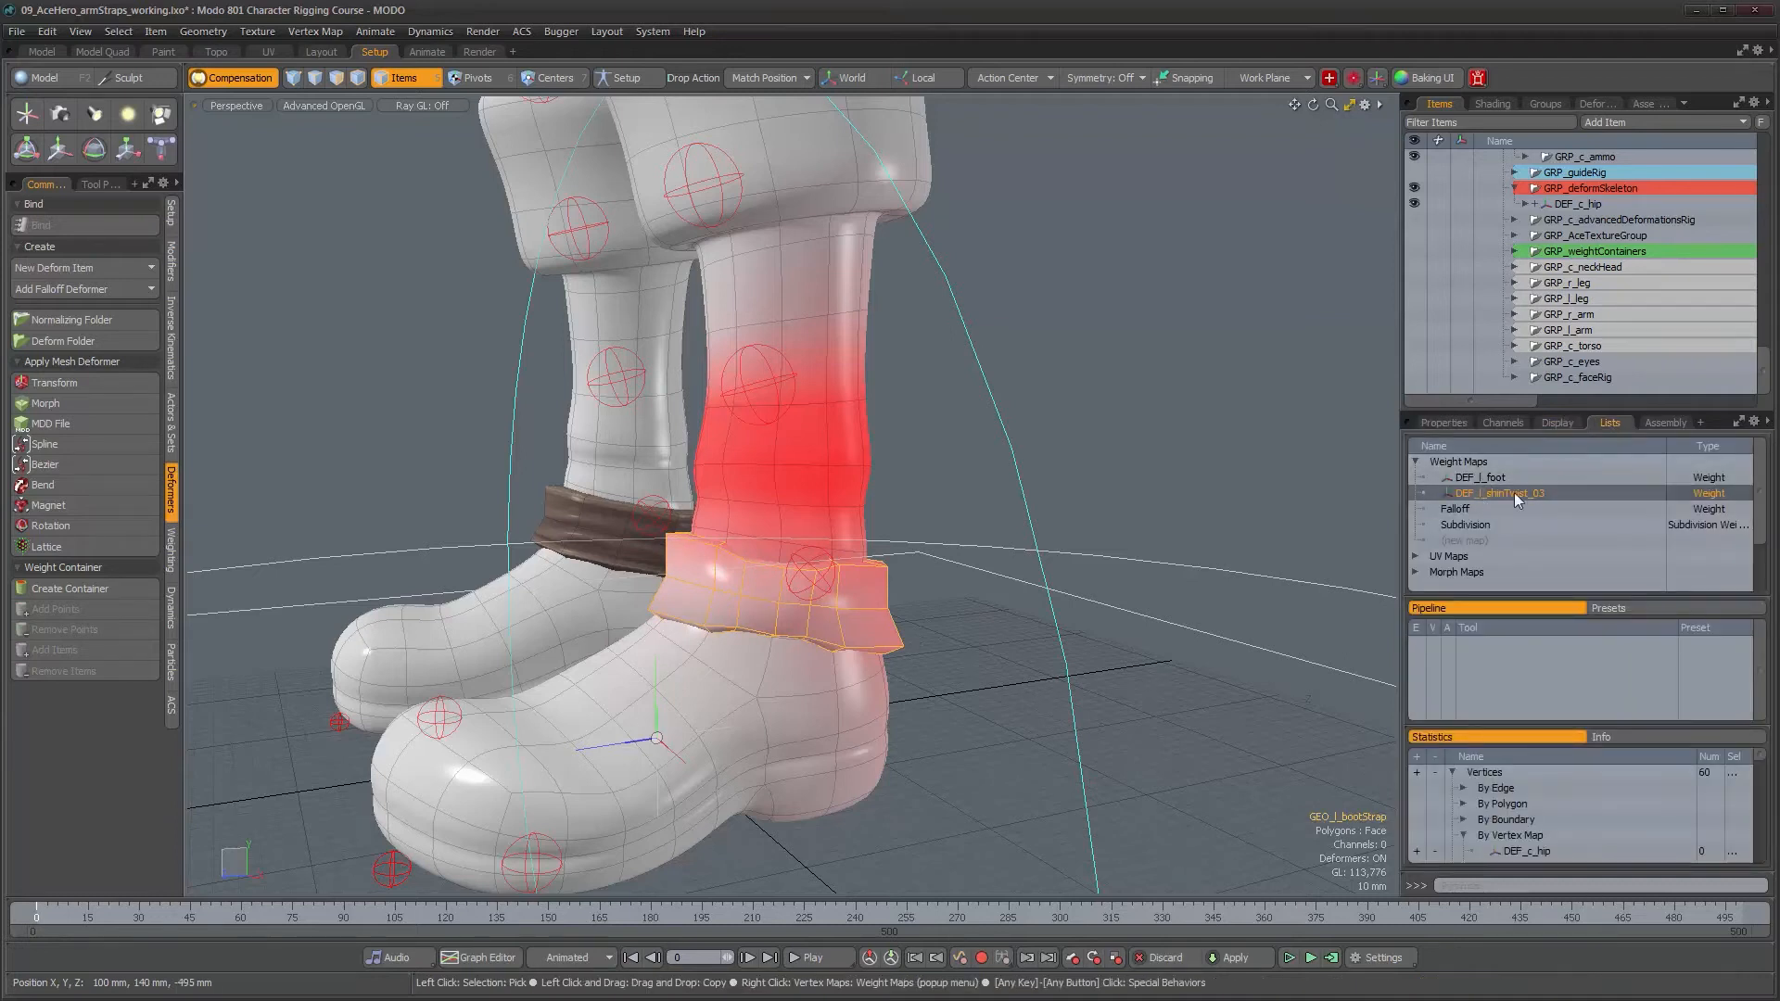
left_click_drag(1148, 584, 825, 547, "alt")
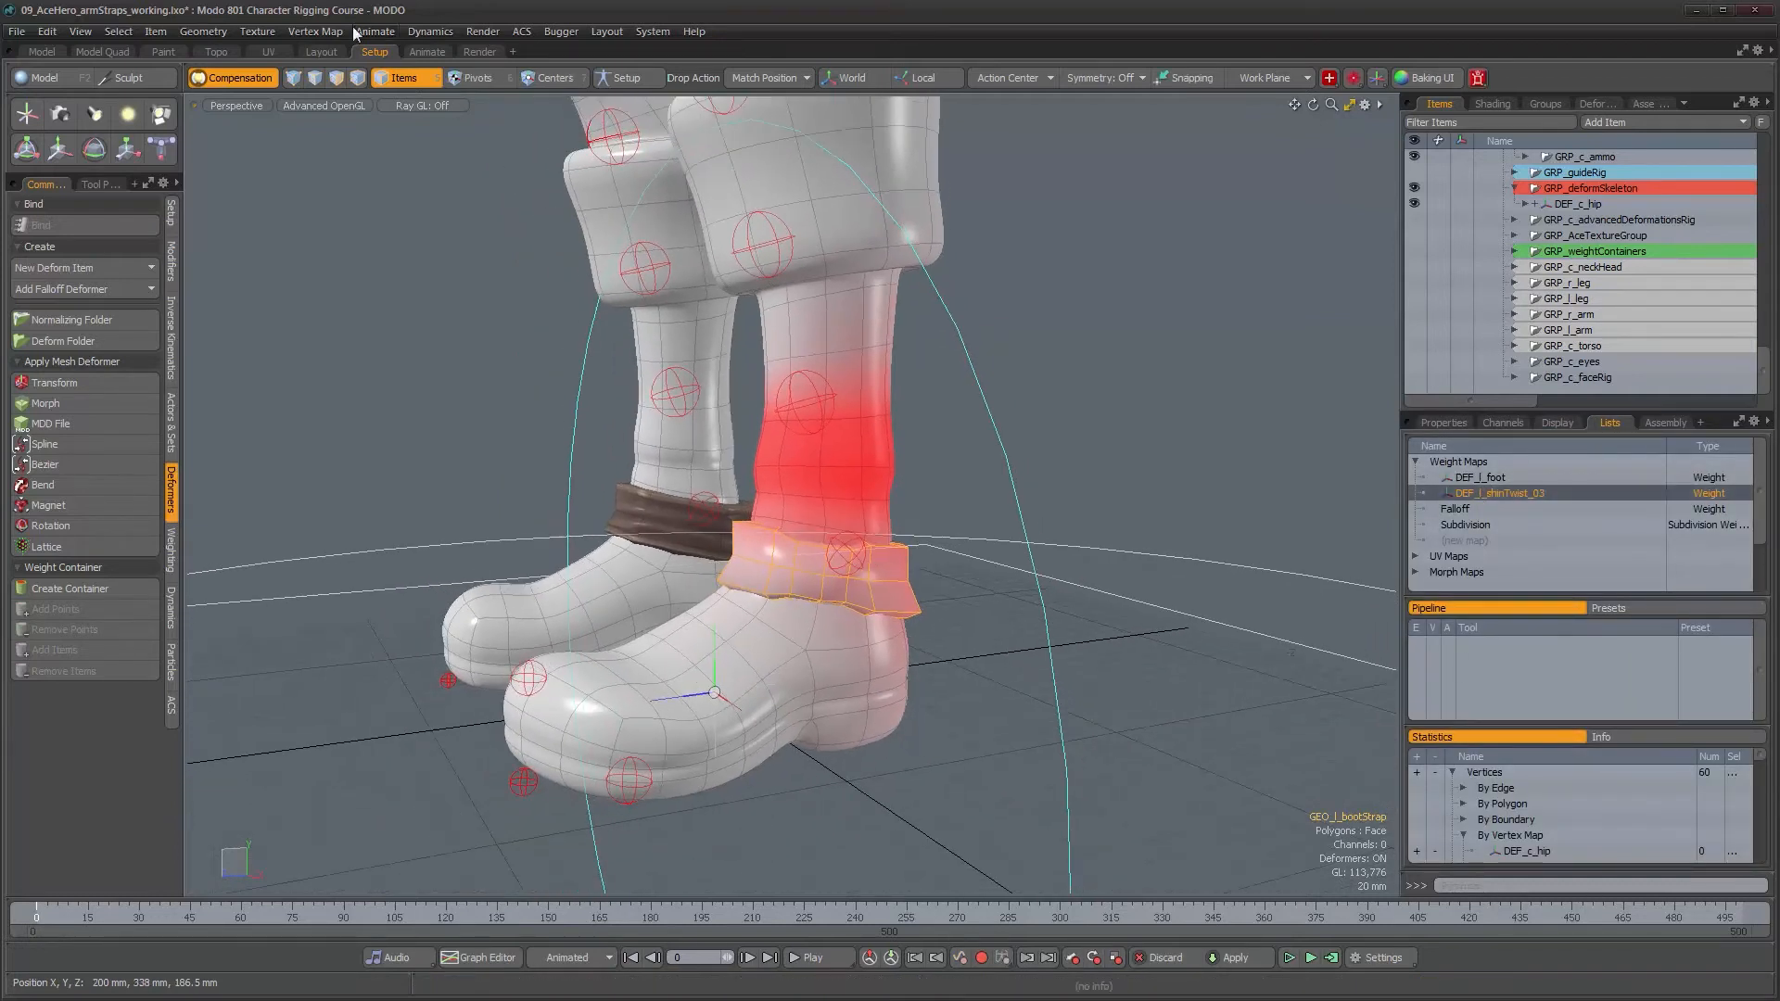
left_click(265, 33)
mouse_move(330, 32)
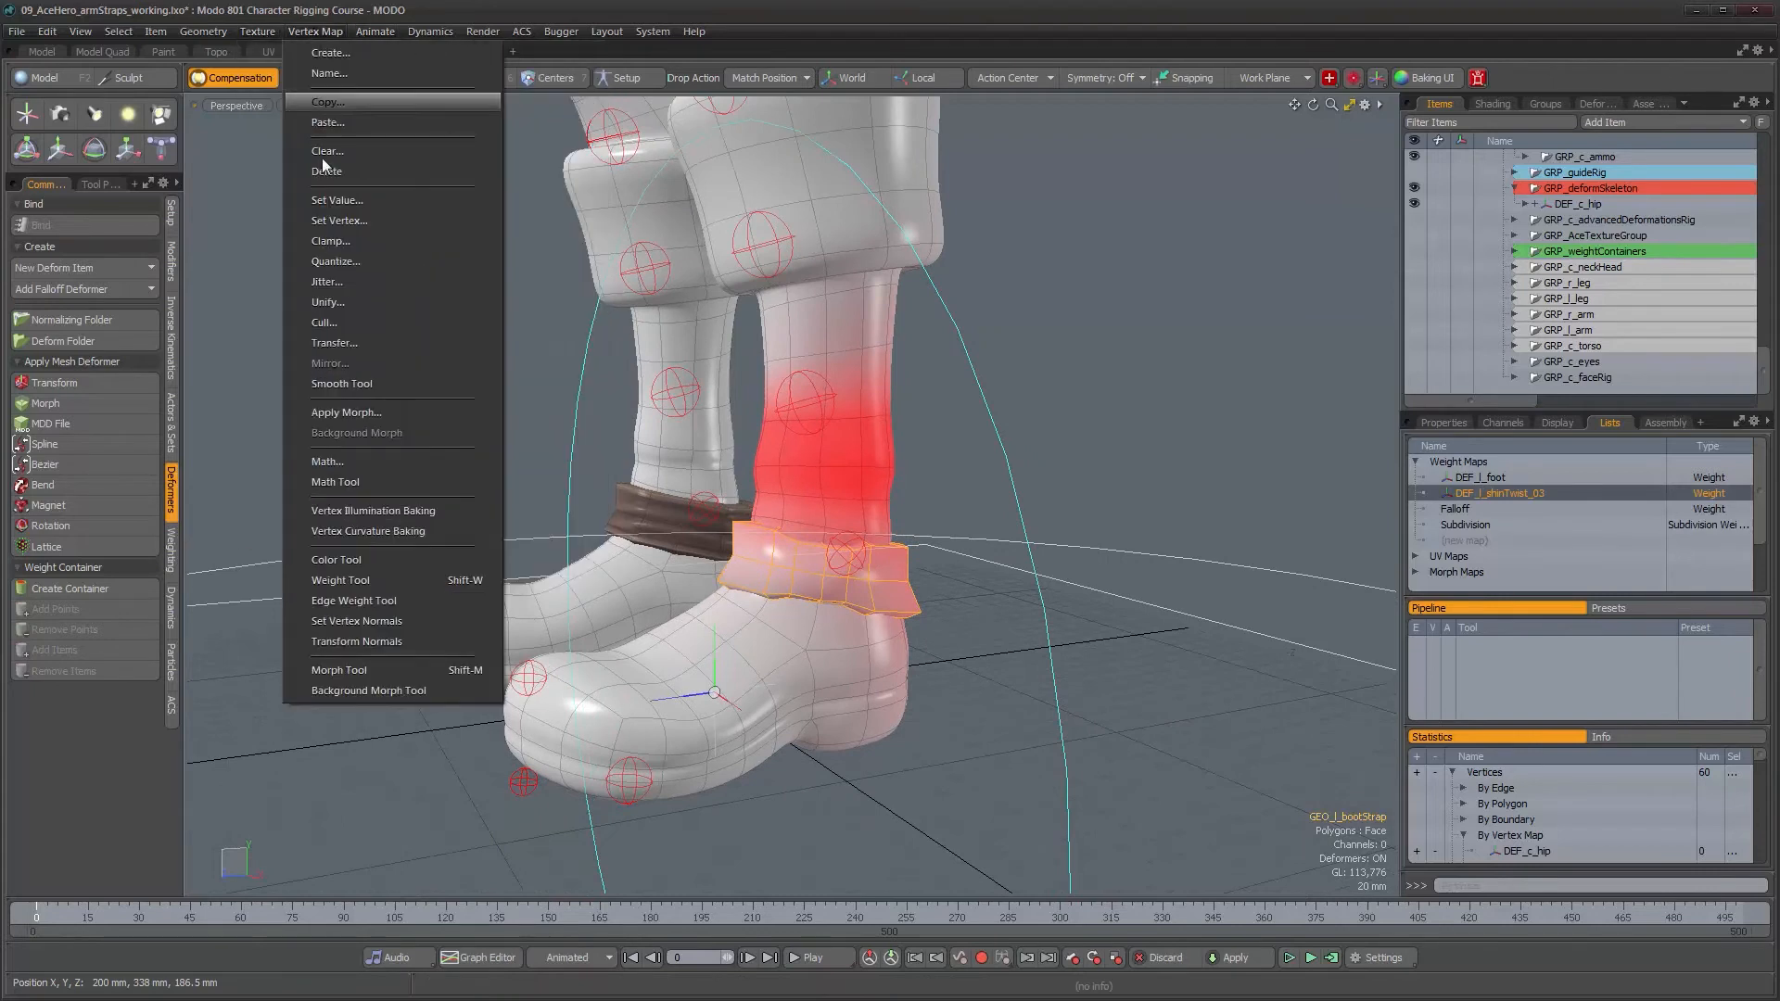
left_click(359, 344)
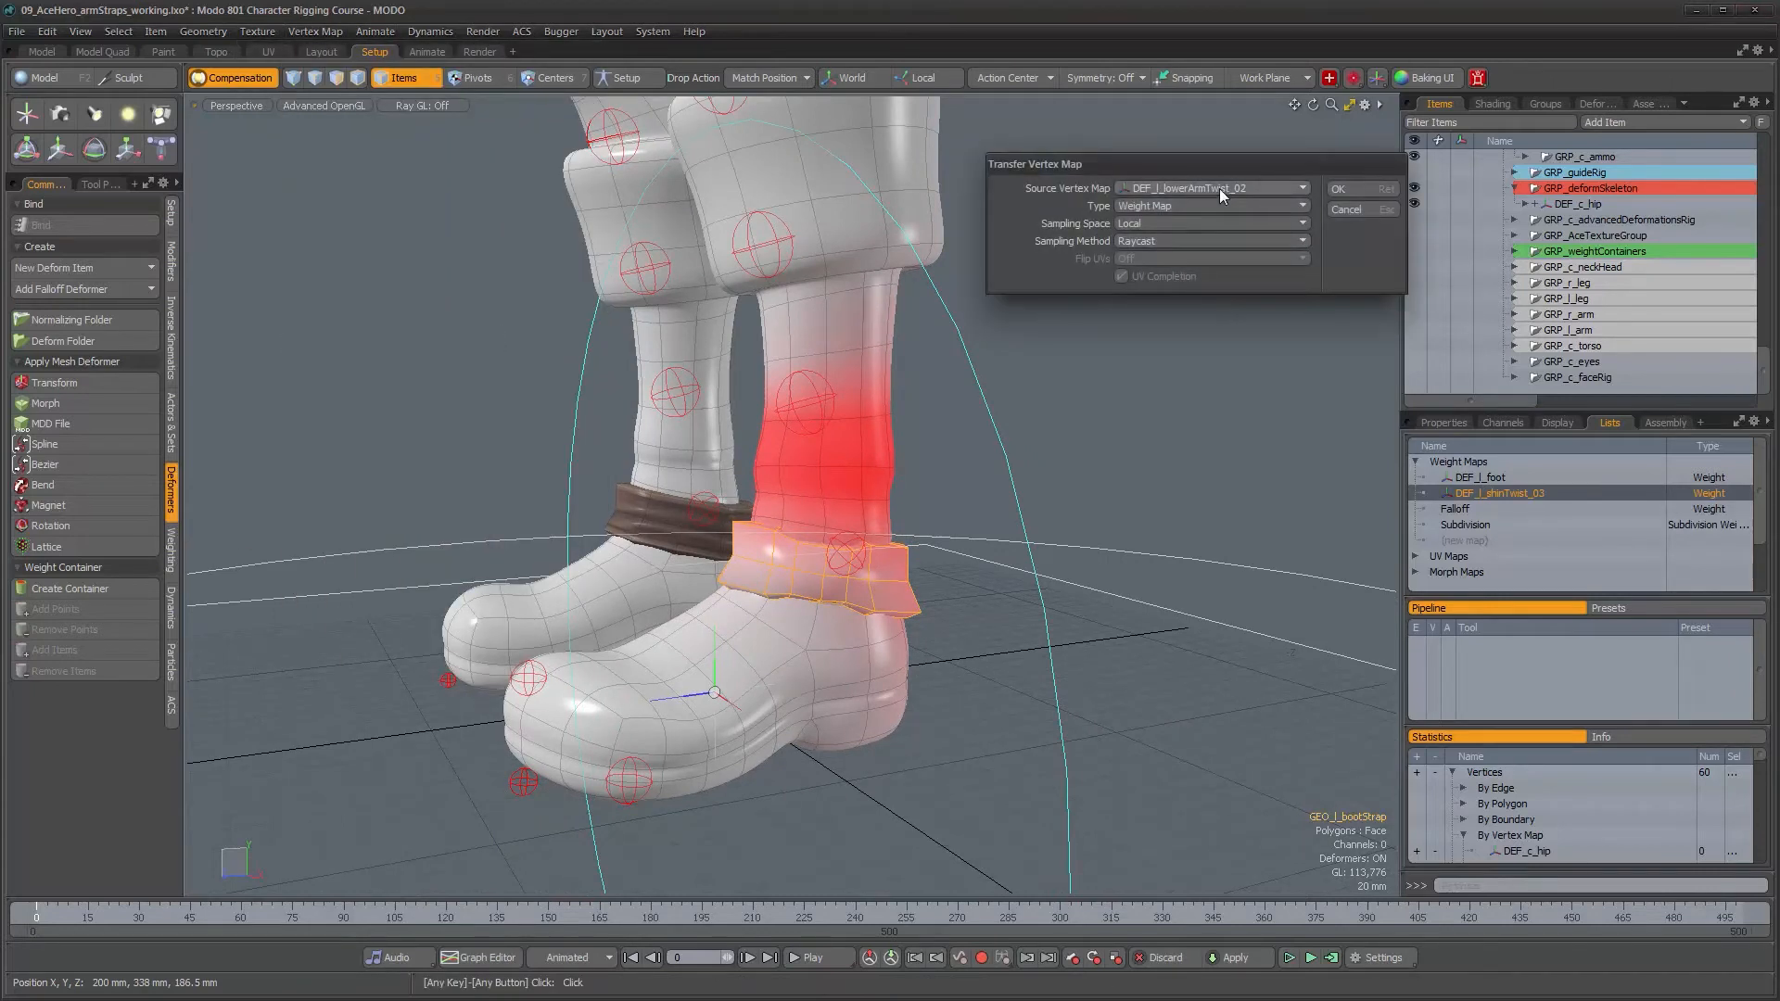
left_click(1220, 187)
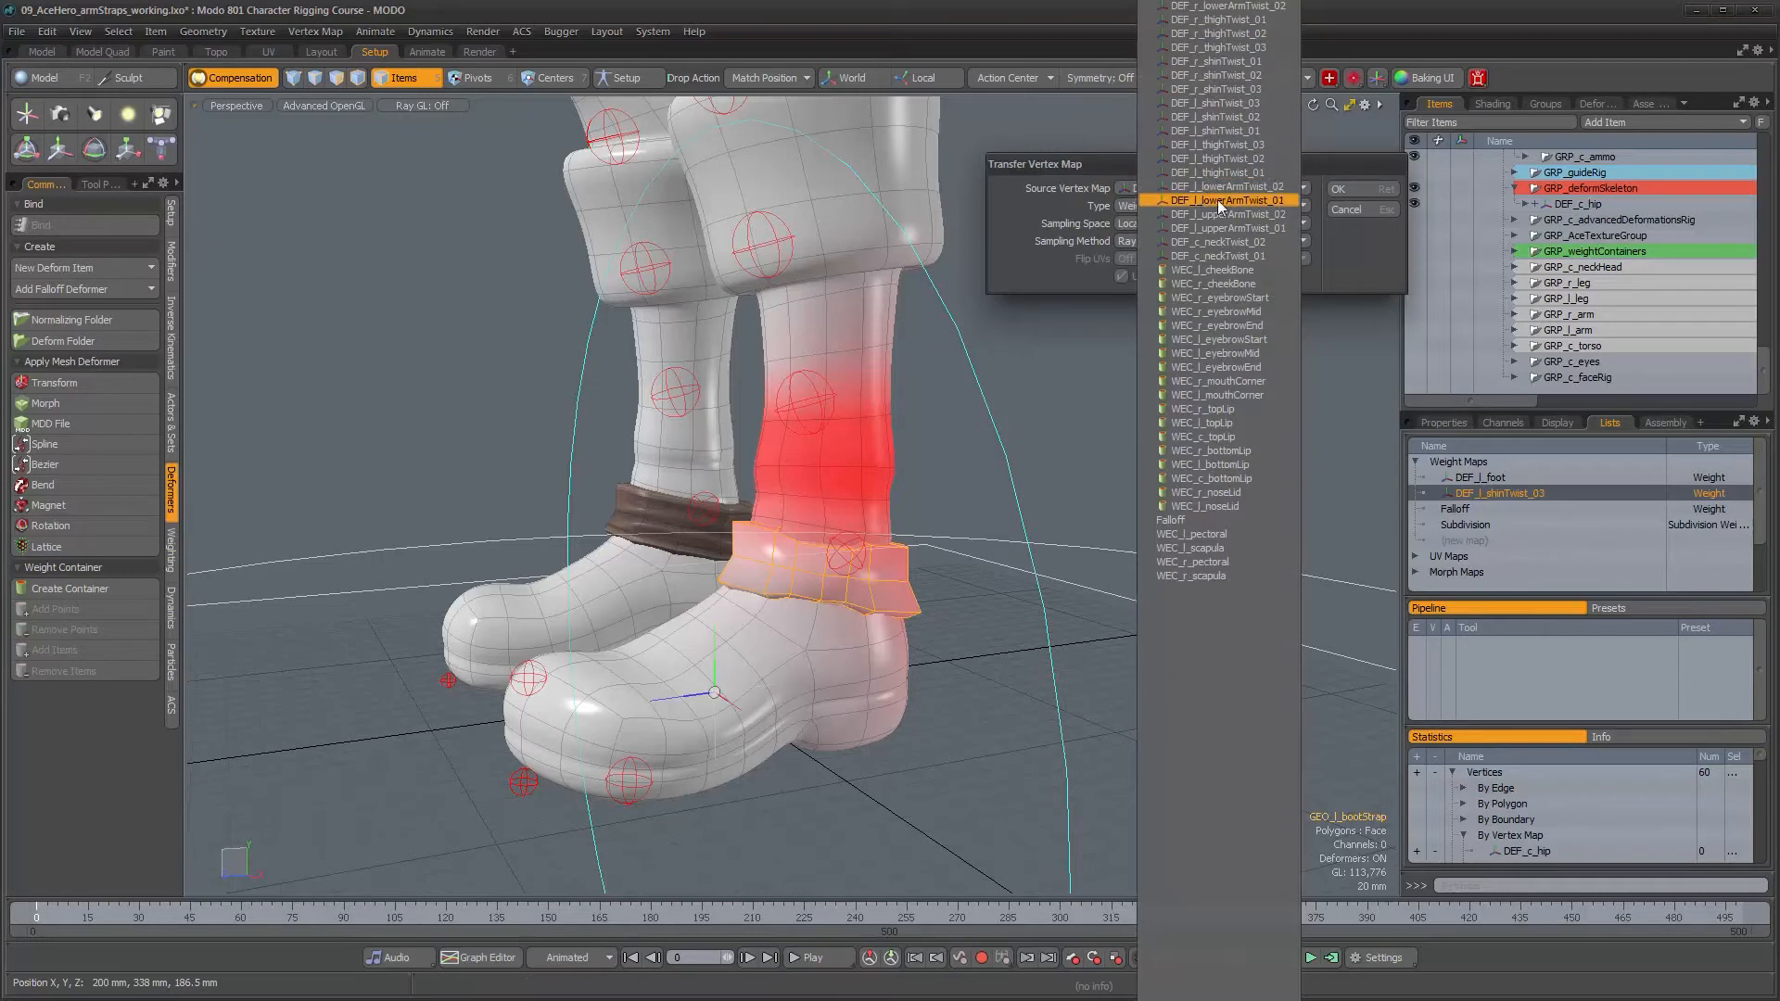
left_click(1232, 105)
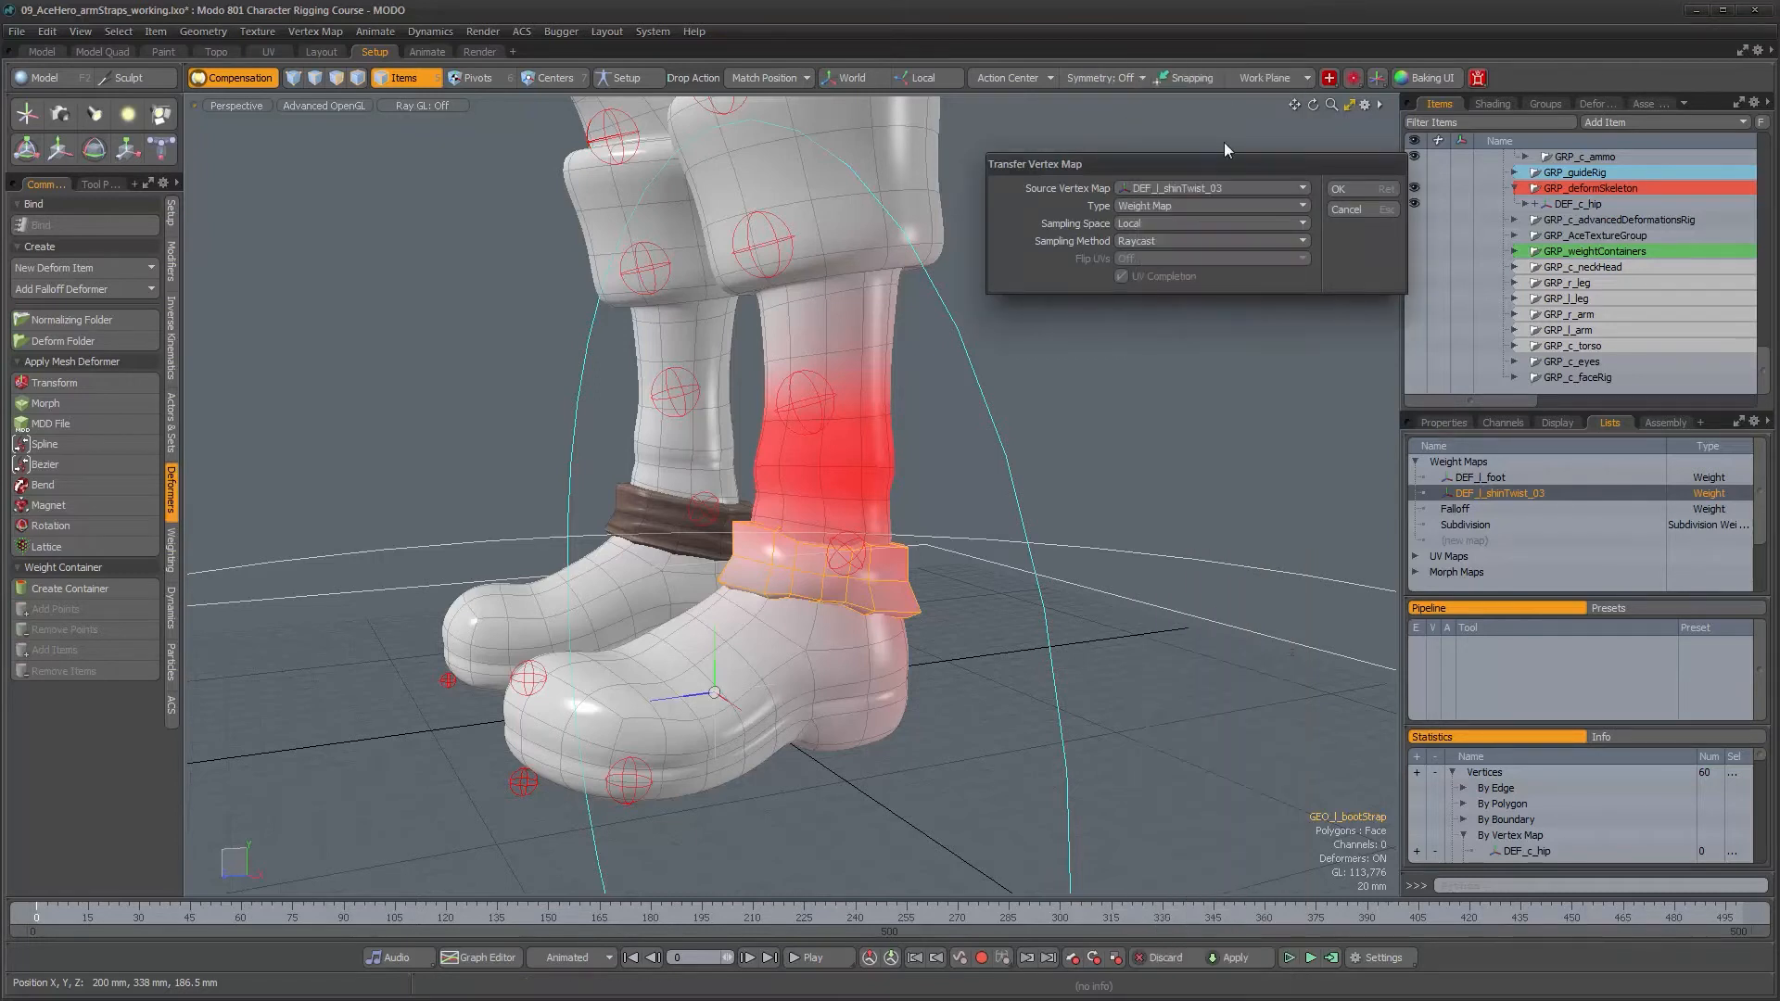
left_click(1367, 189)
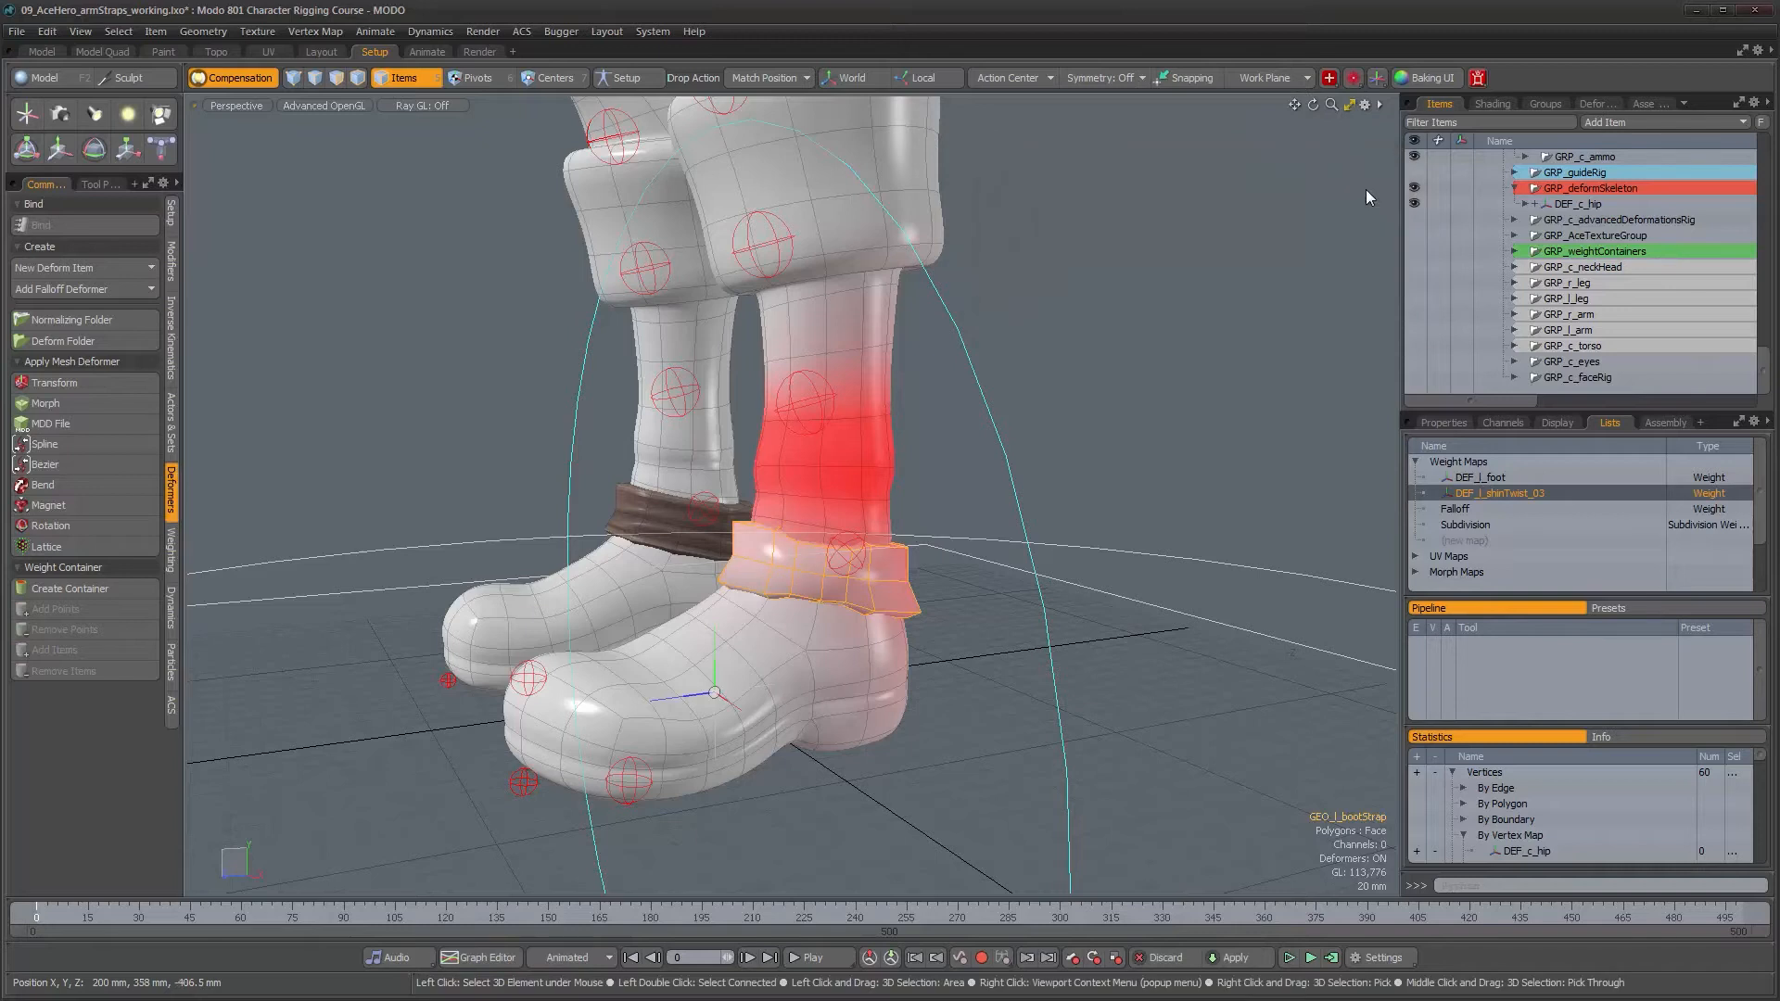
- Transfer the DEF_l_foot weight map onto the left boot strap's DEF_l_foot map using local space and raycast sampling
left_click(1503, 476)
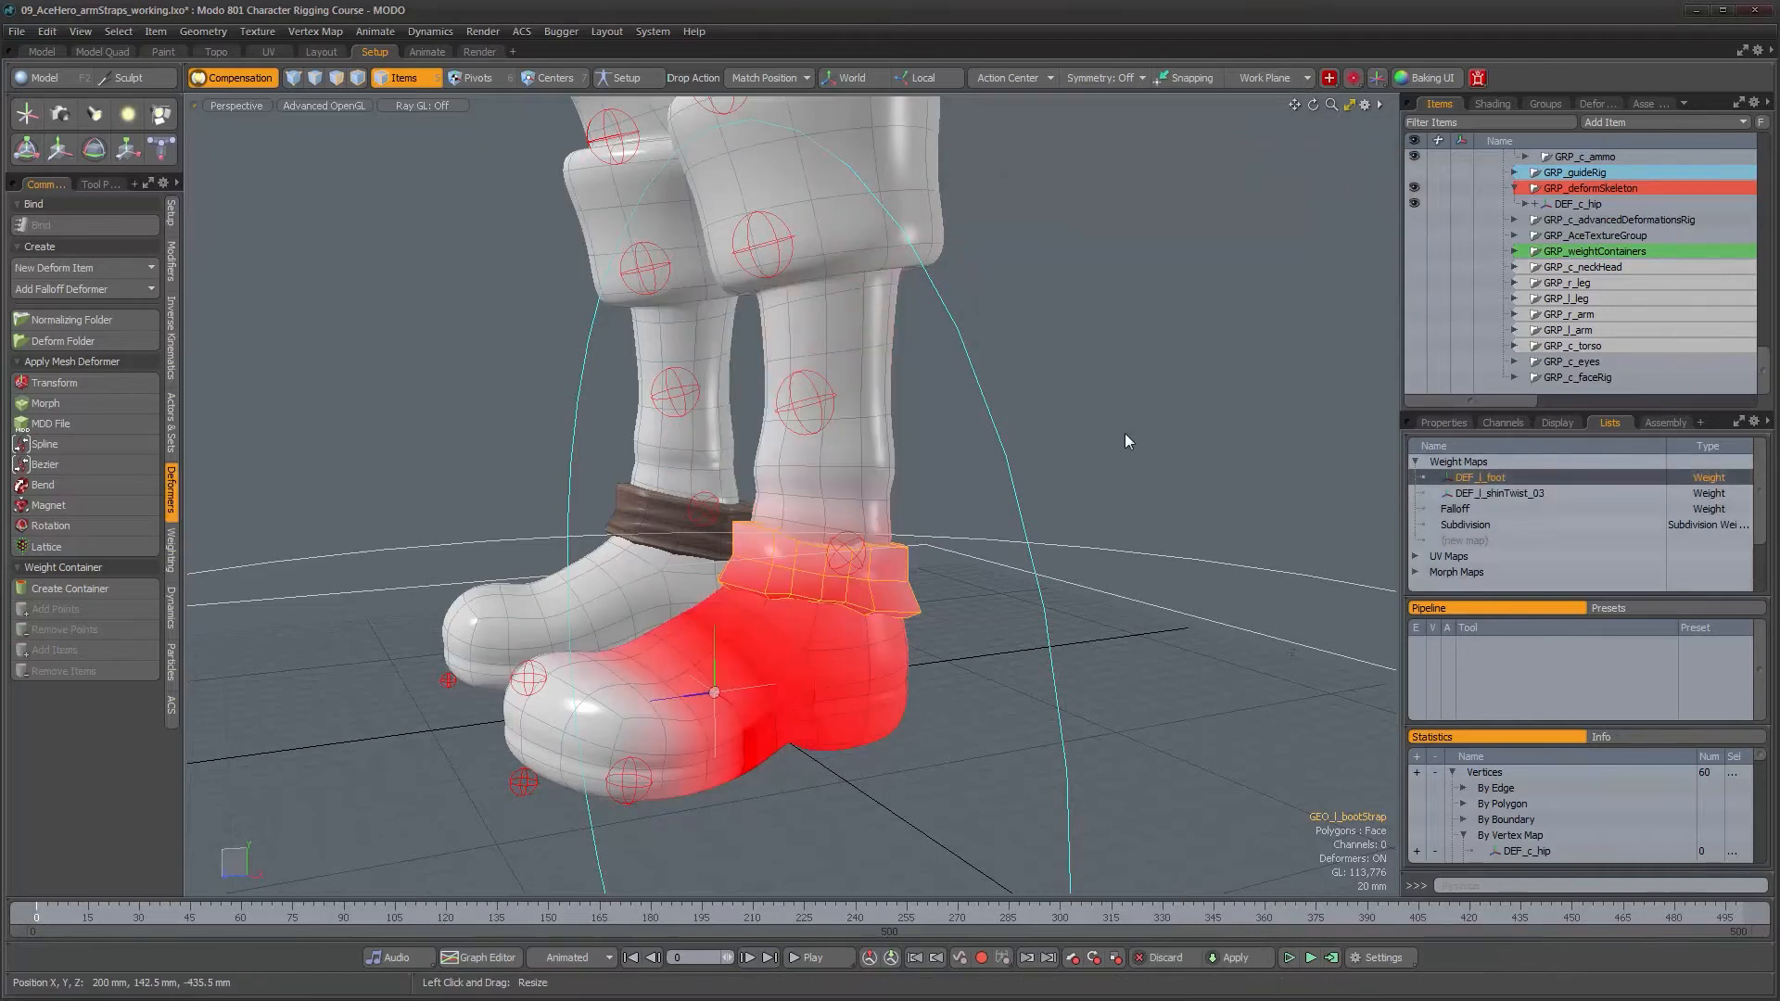
left_click(320, 30)
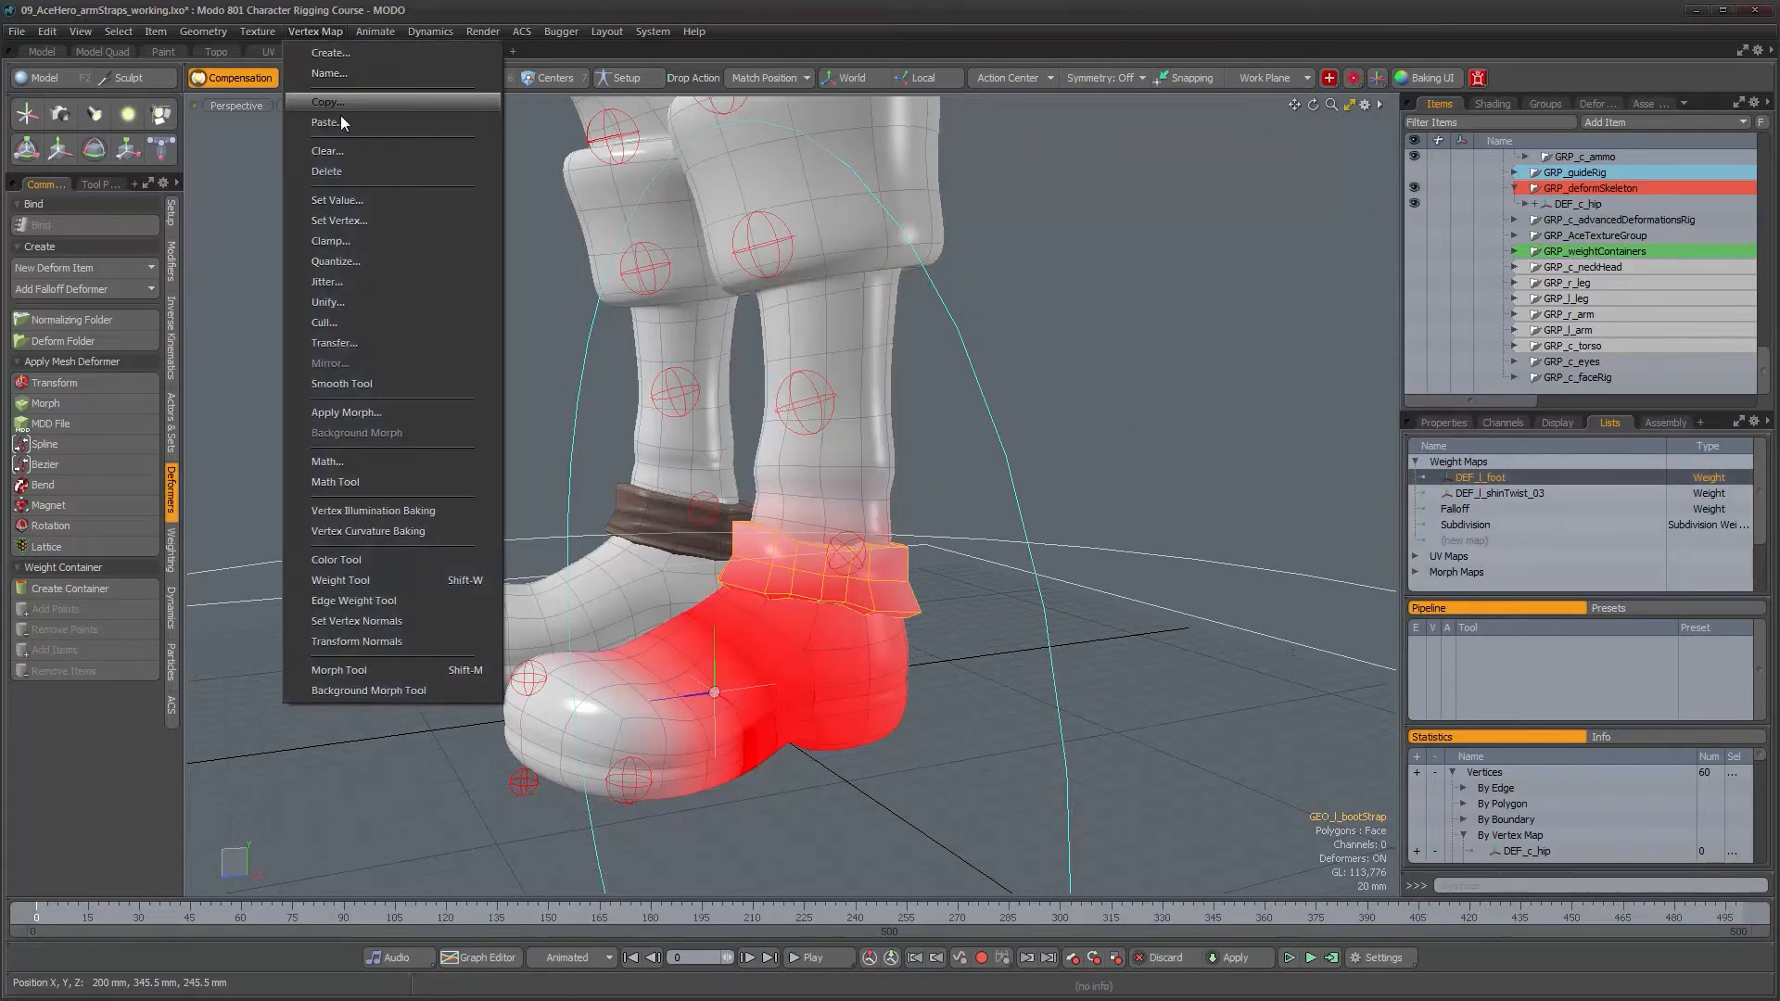
left_click(359, 343)
left_click(1289, 190)
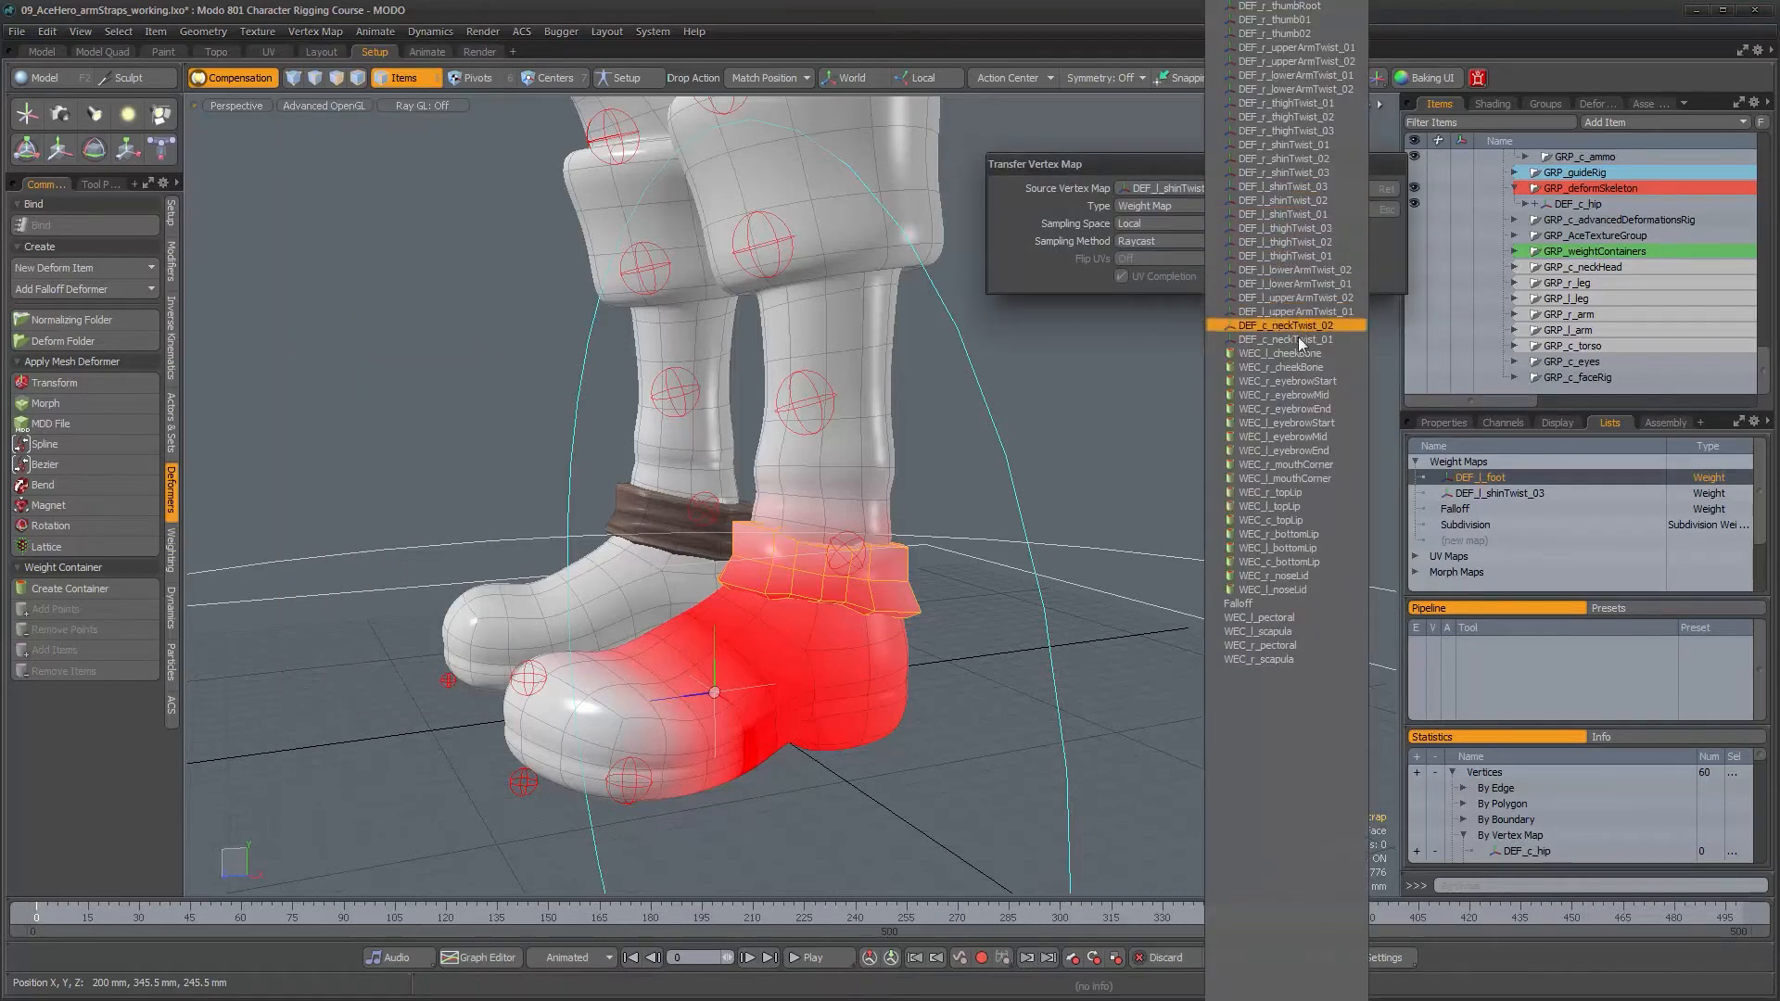
scroll(1287, 500, "up", 14)
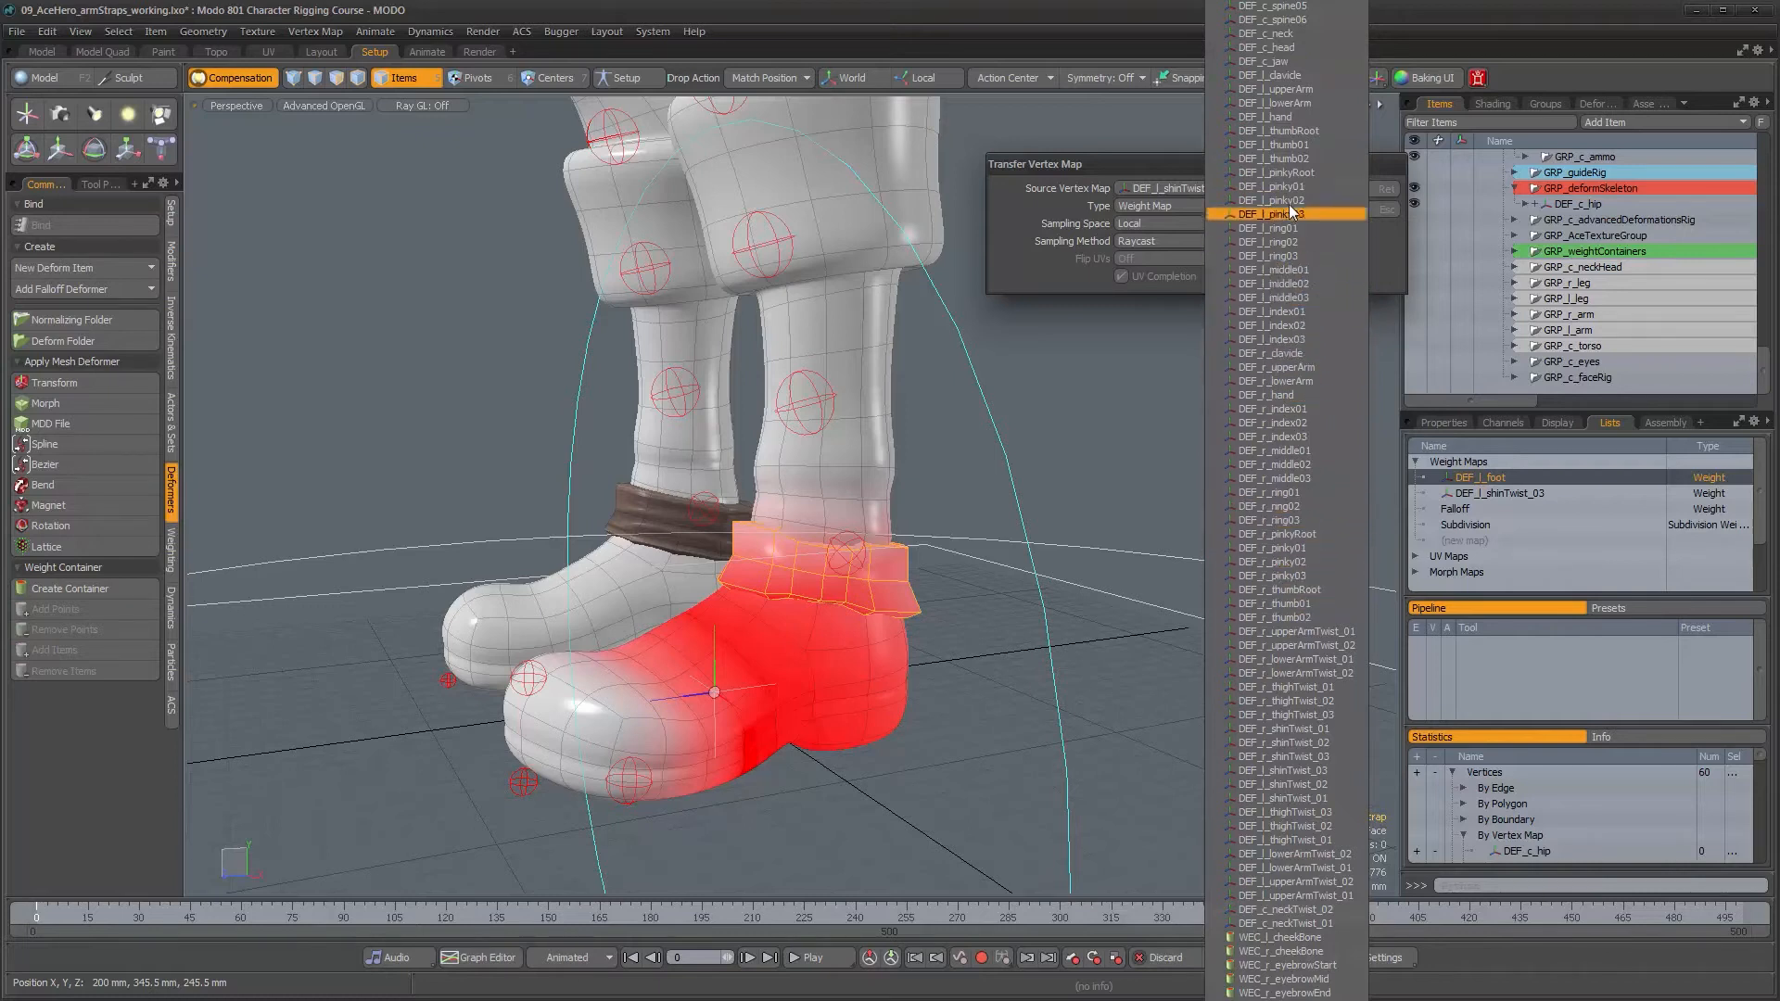
scroll(1286, 6, "up", 3)
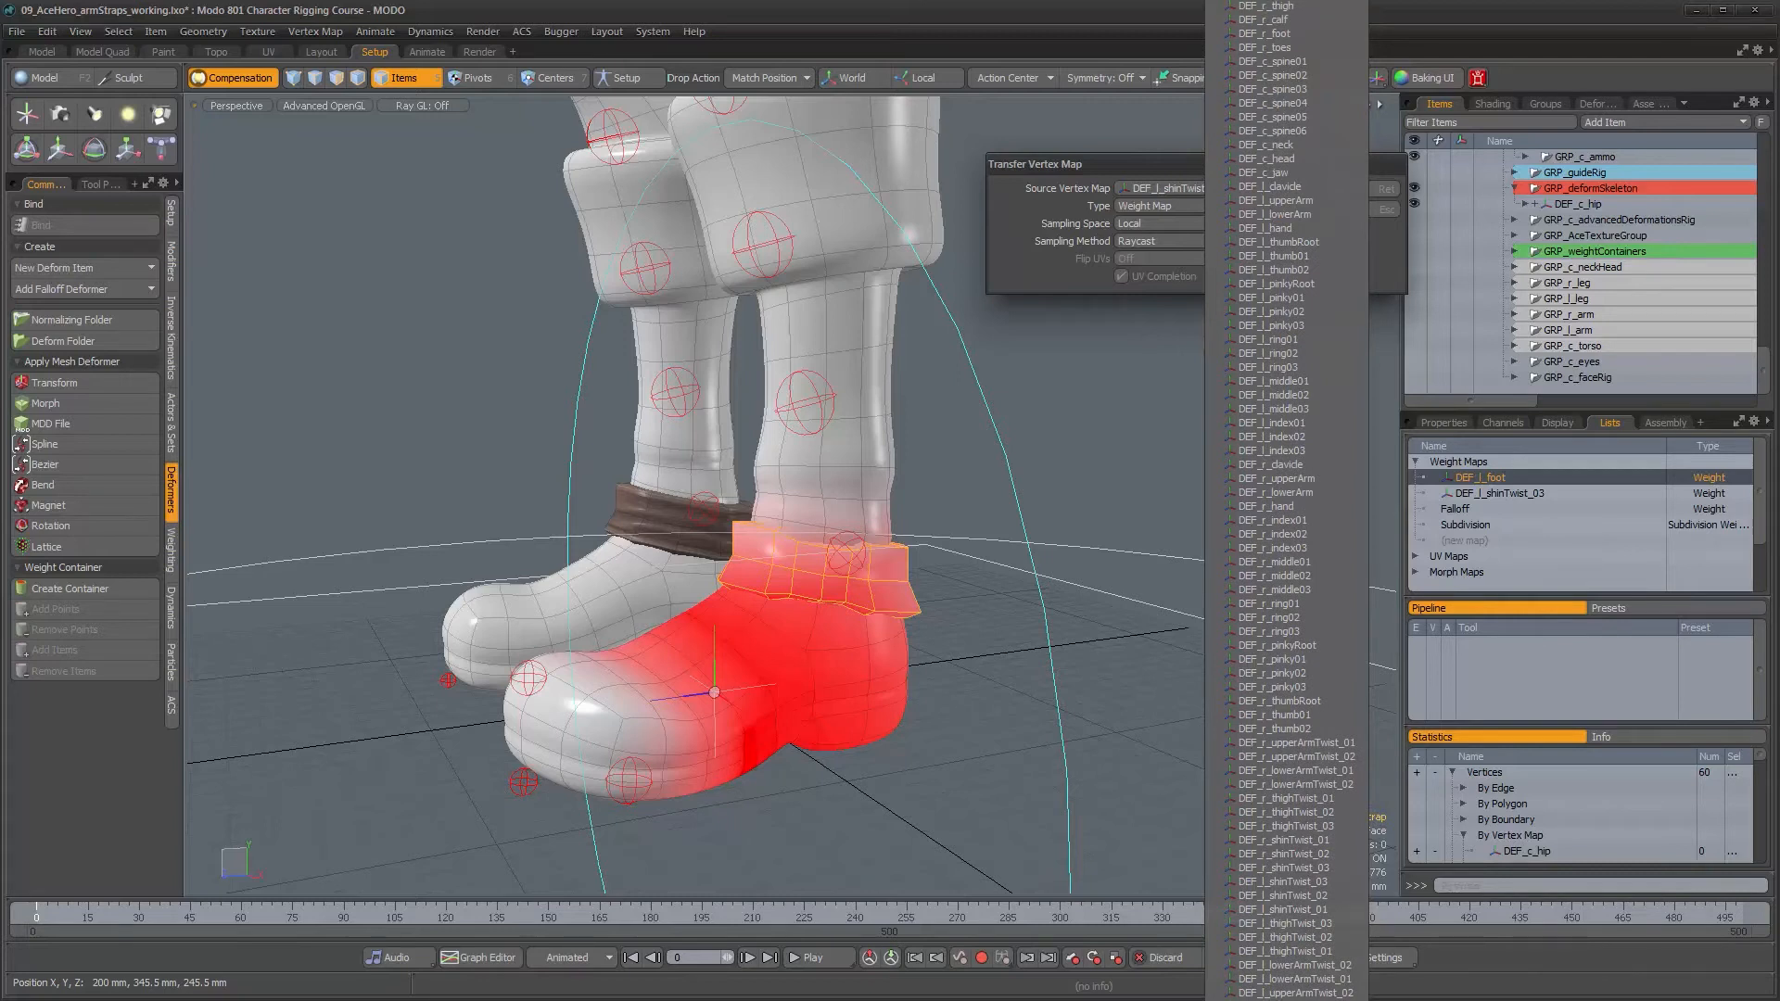
left_click(1267, 7)
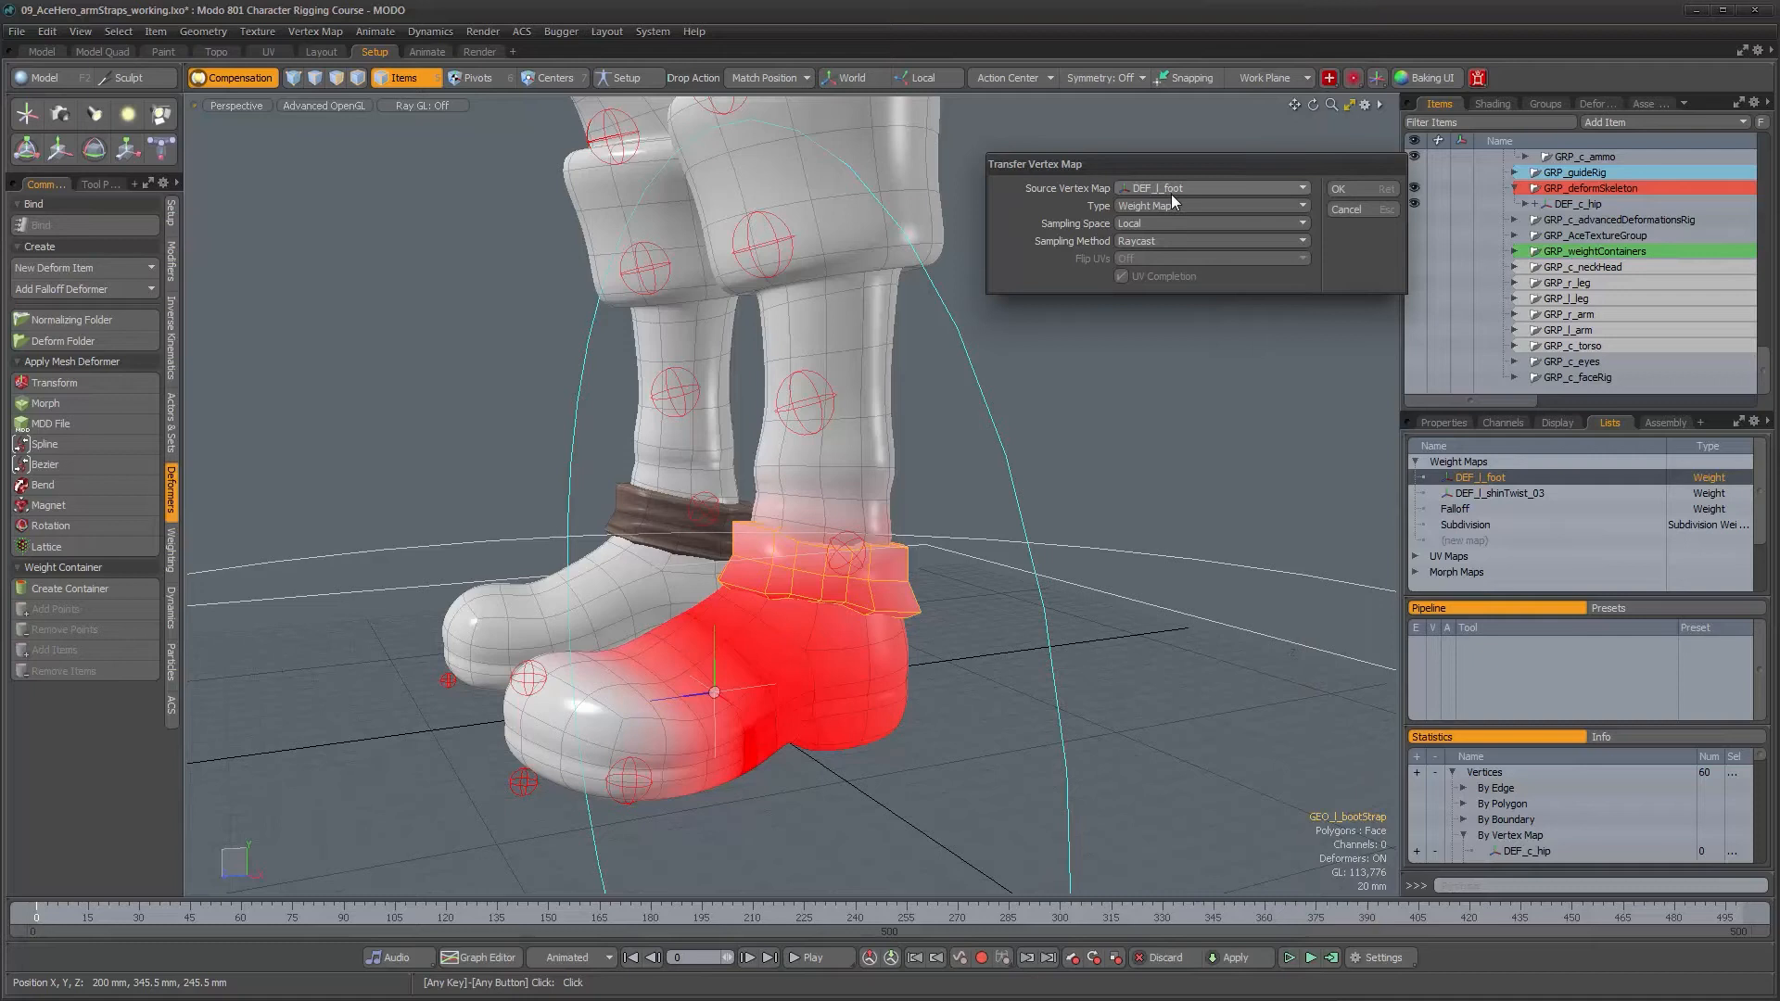
left_click(1349, 188)
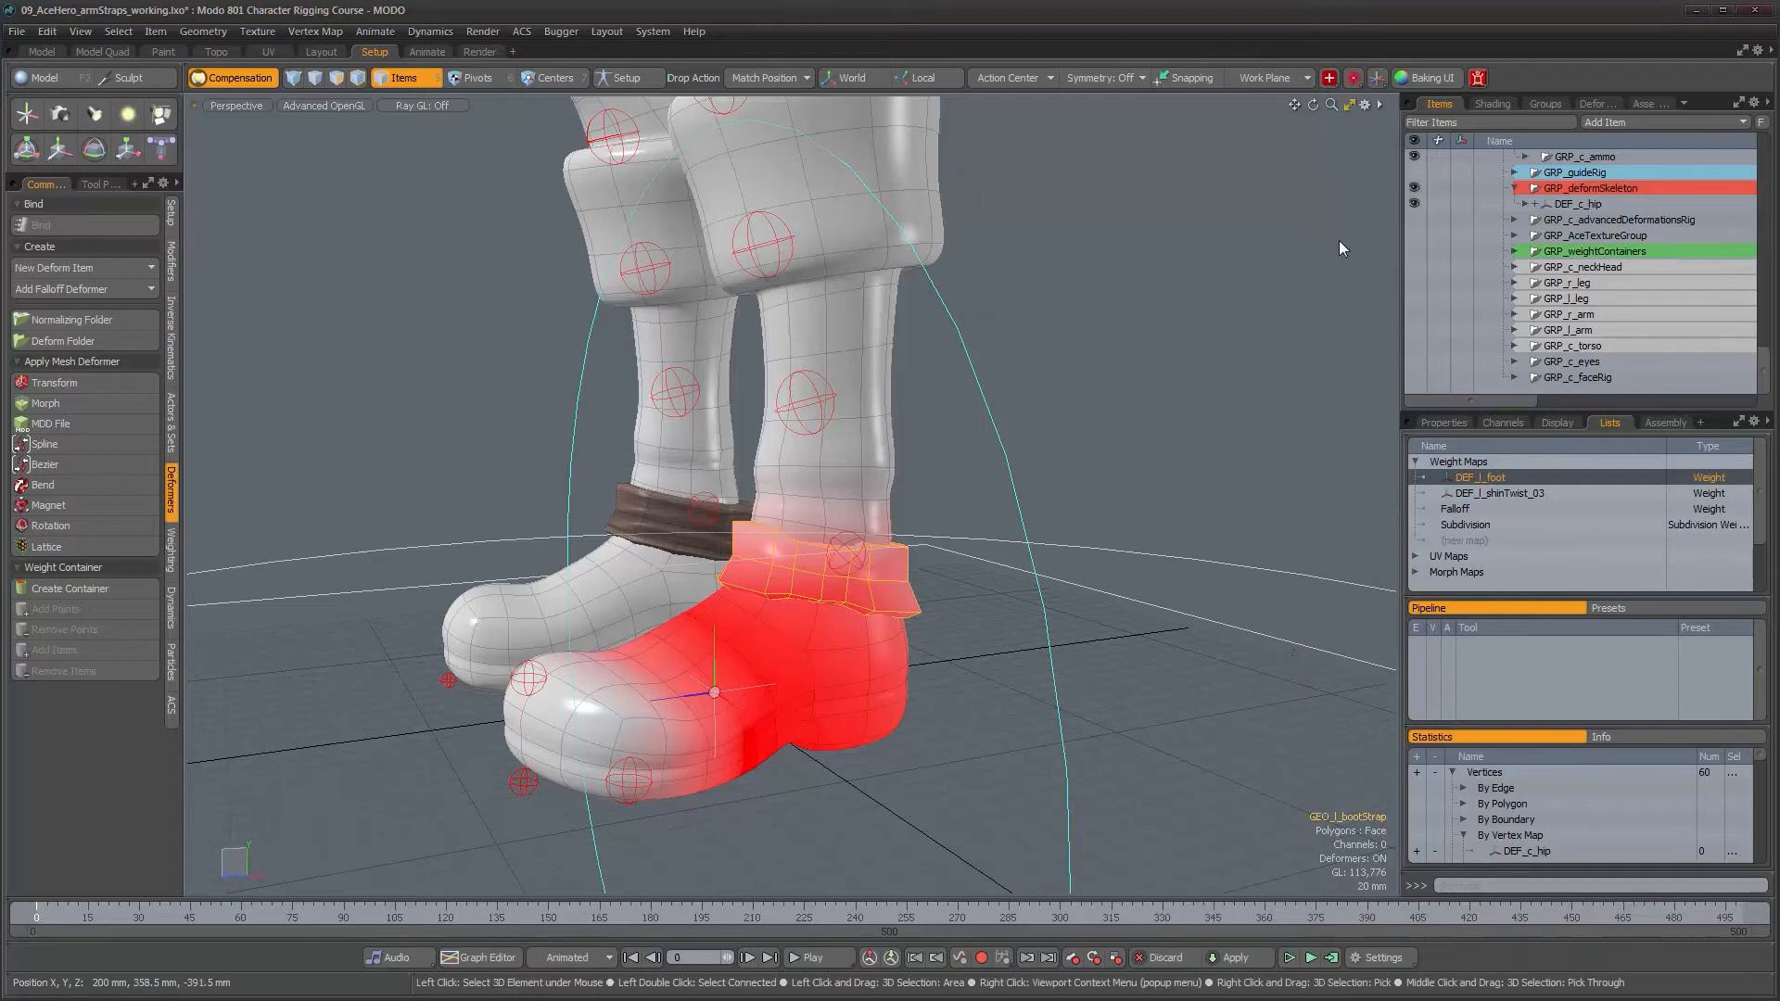
- Enter setup mode and bind the right boot strap mesh to the DEF_r_shinTwist_03 joint
left_click_drag(1015, 517, 826, 612, "alt")
left_click(724, 598)
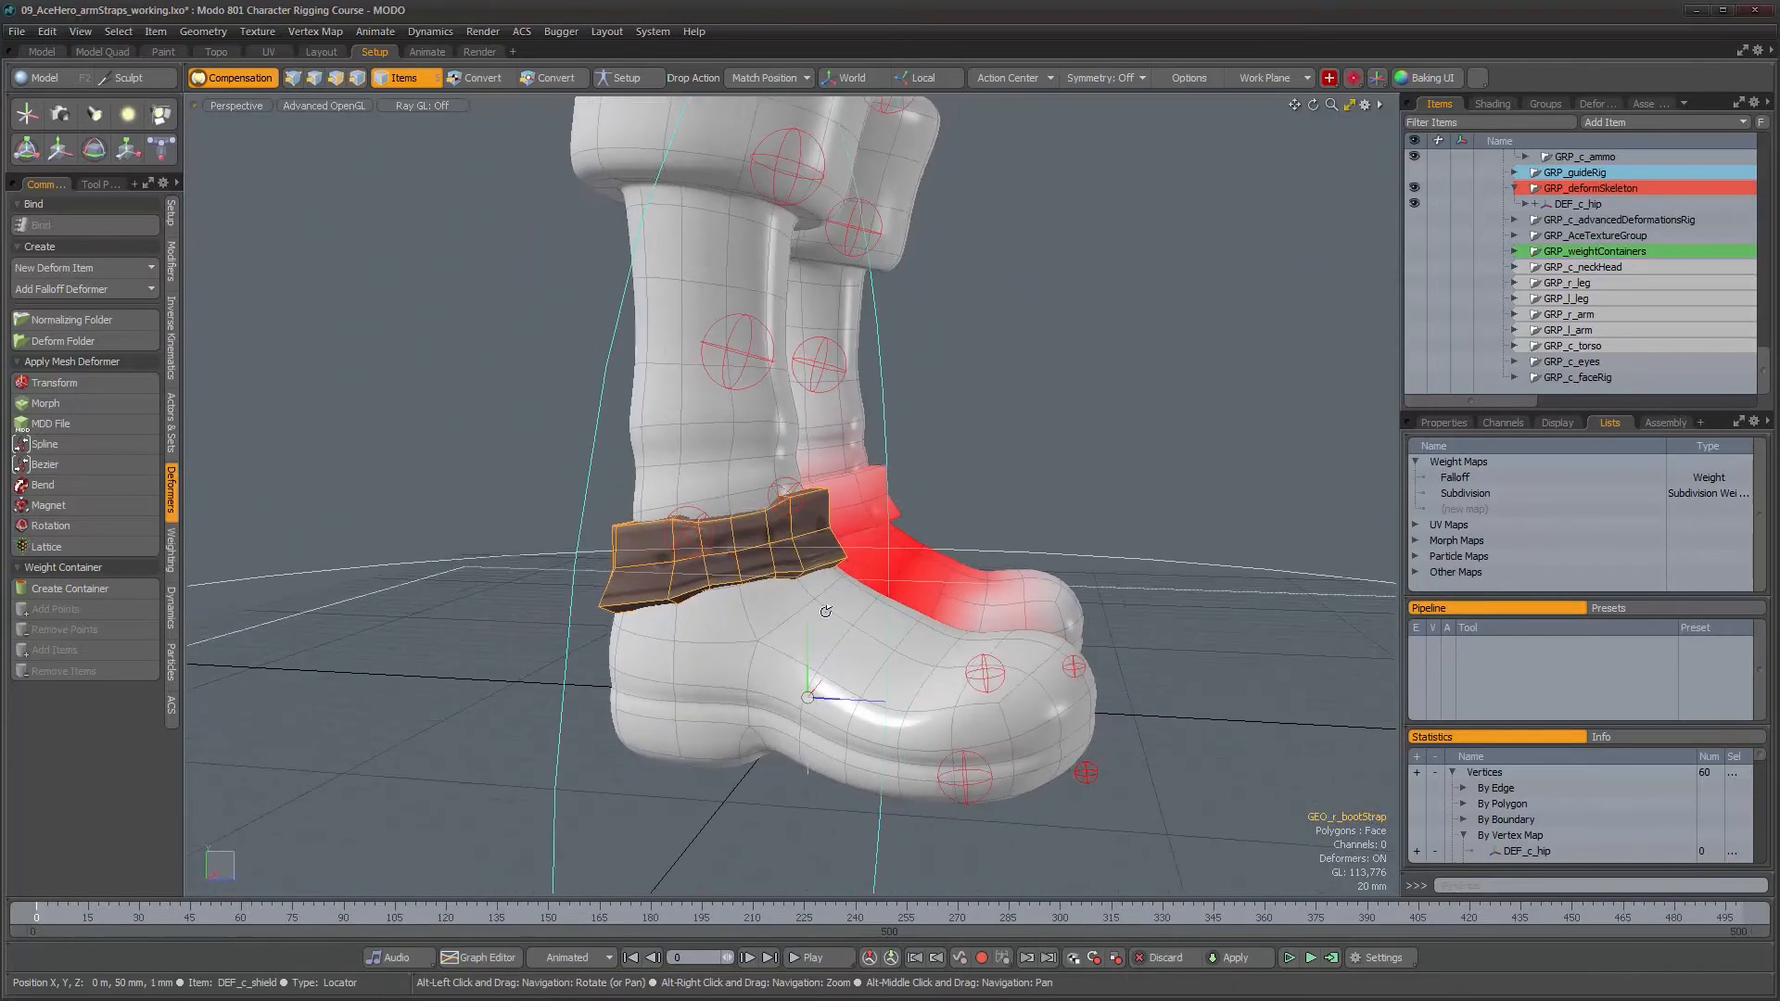
left_click(725, 390)
left_click_drag(778, 566, 803, 570, "alt")
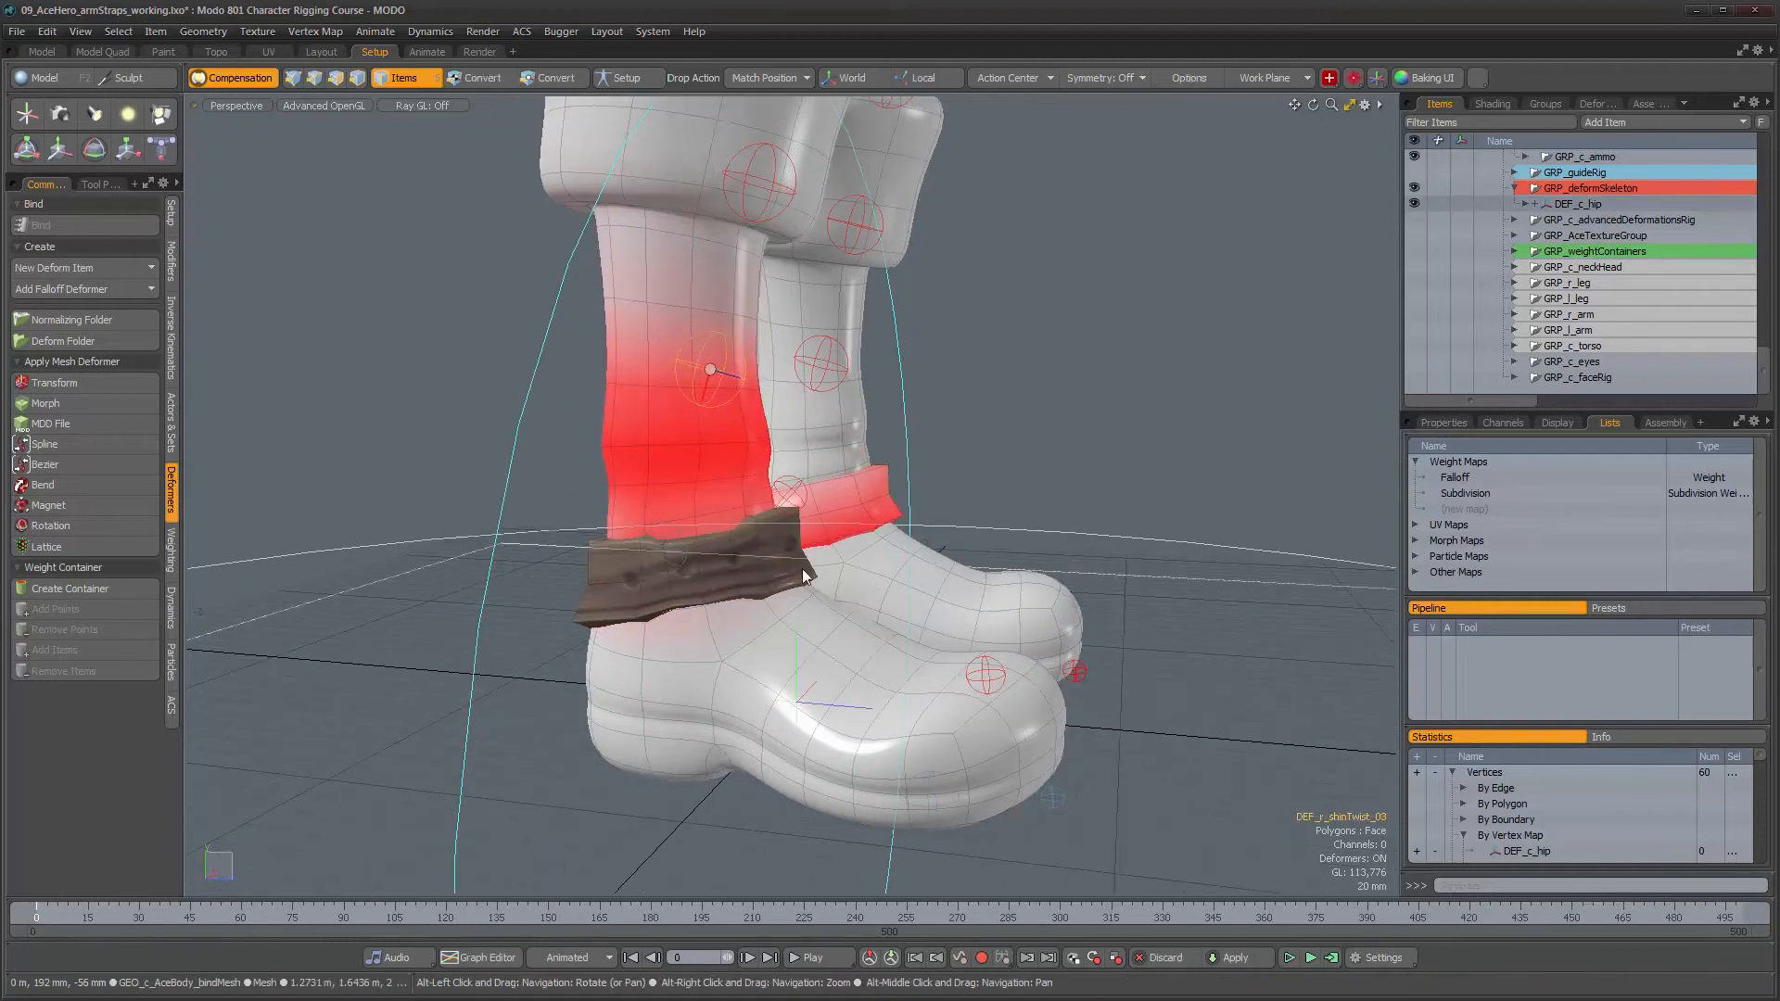
left_click(804, 575)
left_click(720, 403, "shift")
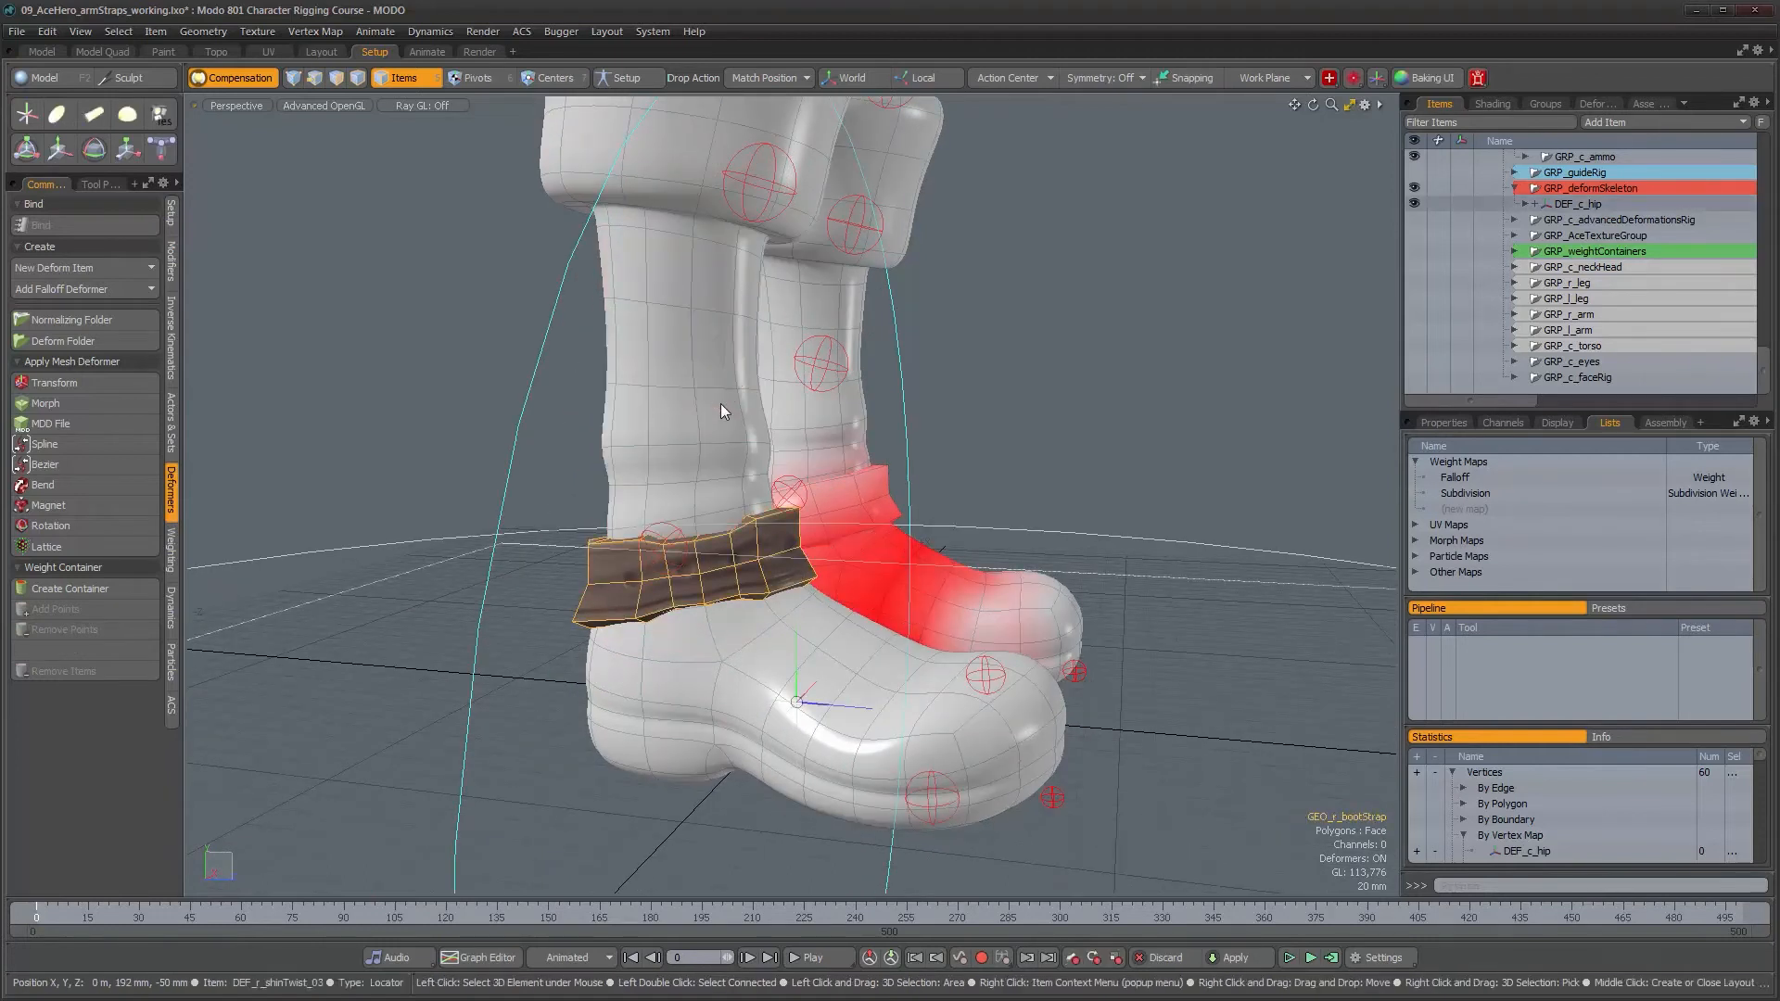
left_click(626, 78)
left_click_drag(674, 385, 631, 388, "alt")
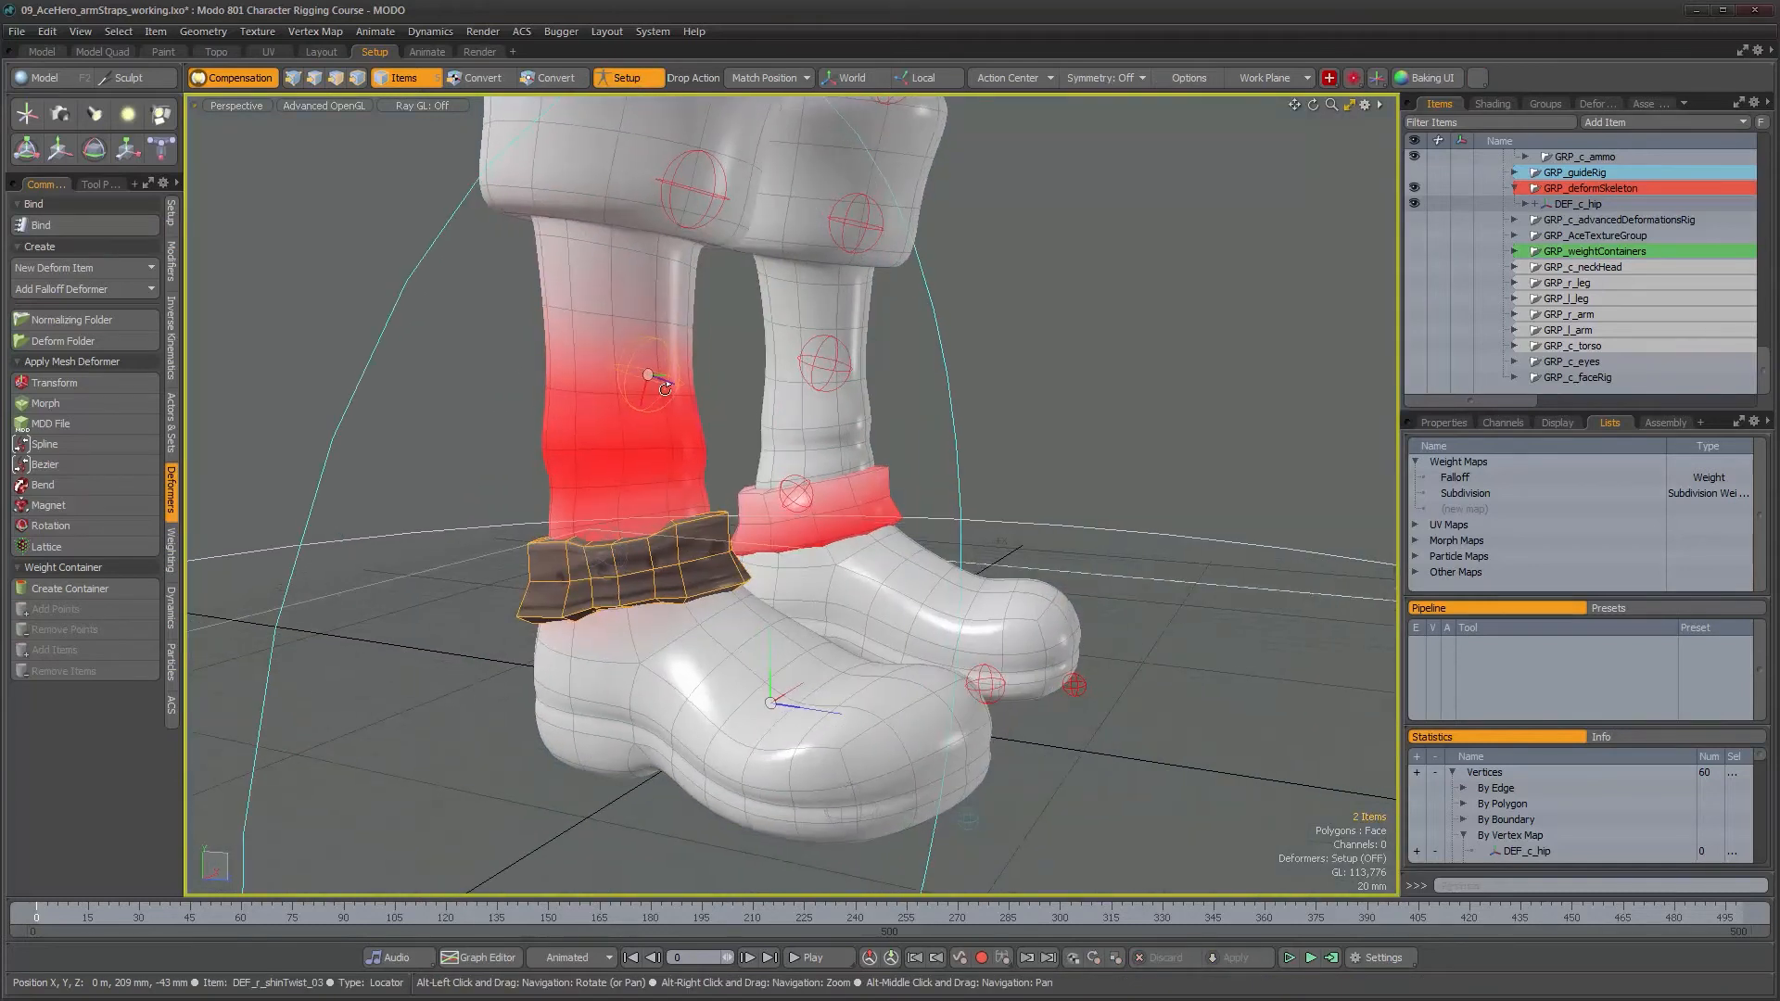
left_click(91, 225)
key("Return")
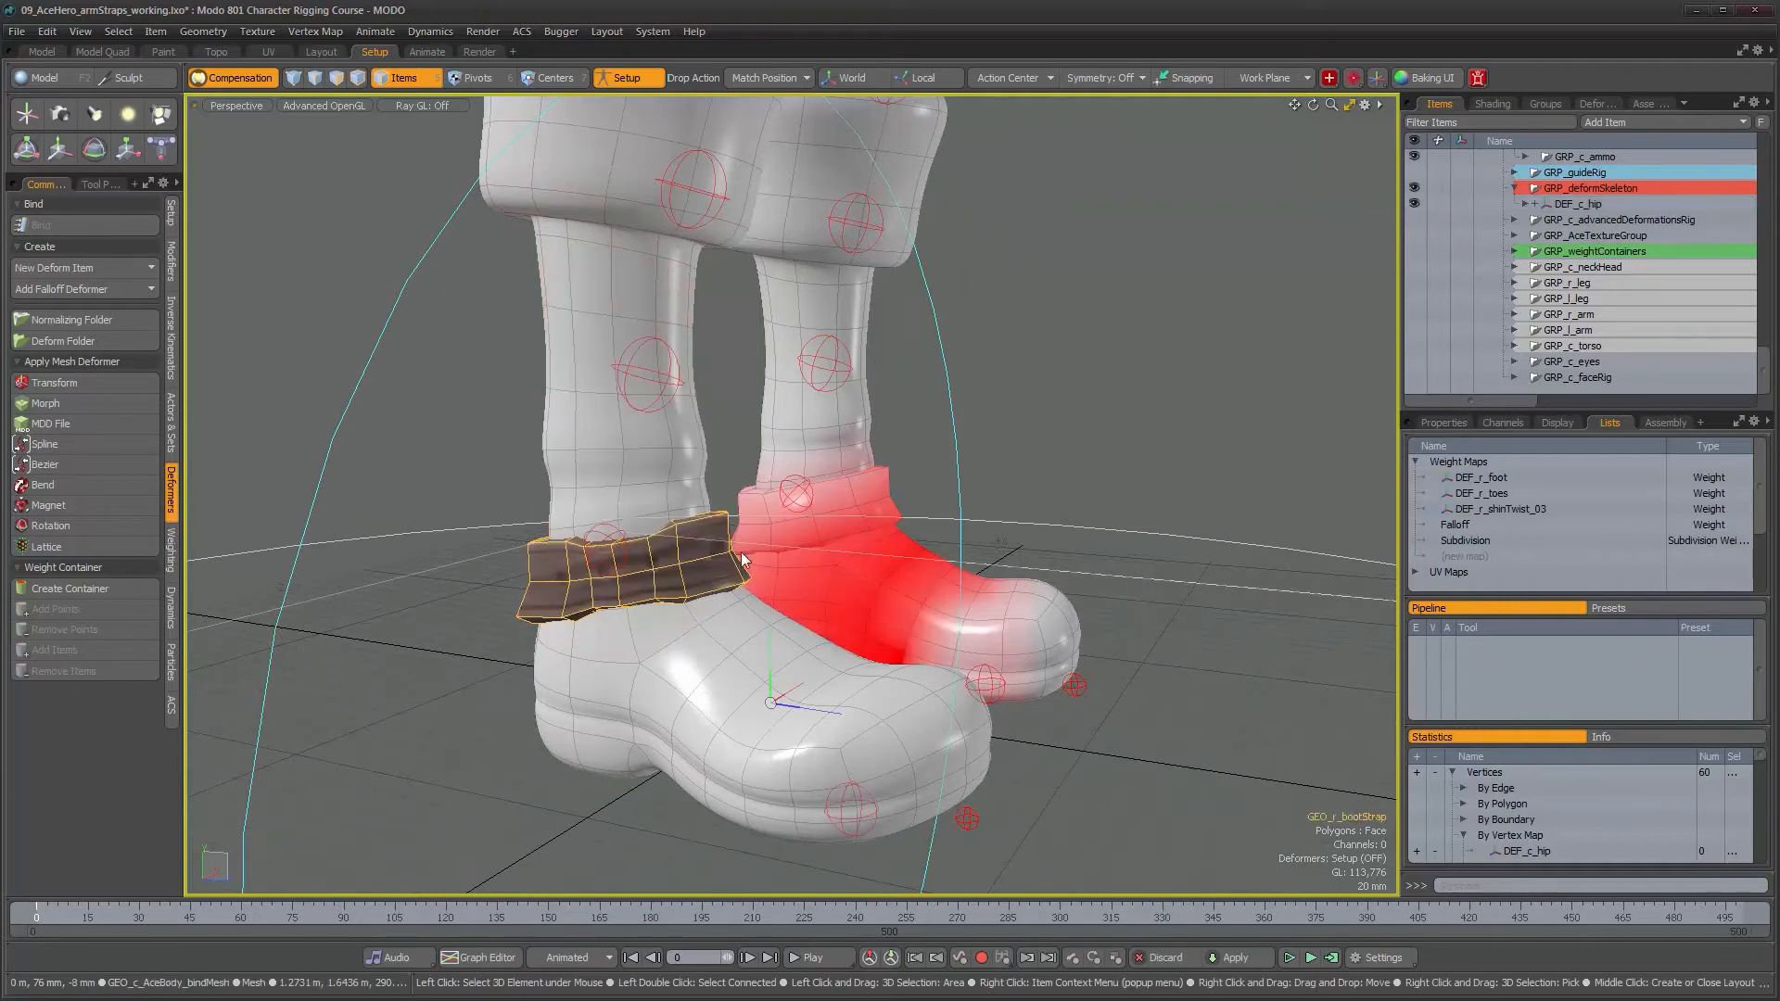
- Rename the right boot strap's new normalizing folder to NormFolder_r_bootStrap and expand it to show its transform deformers
left_click(1444, 423)
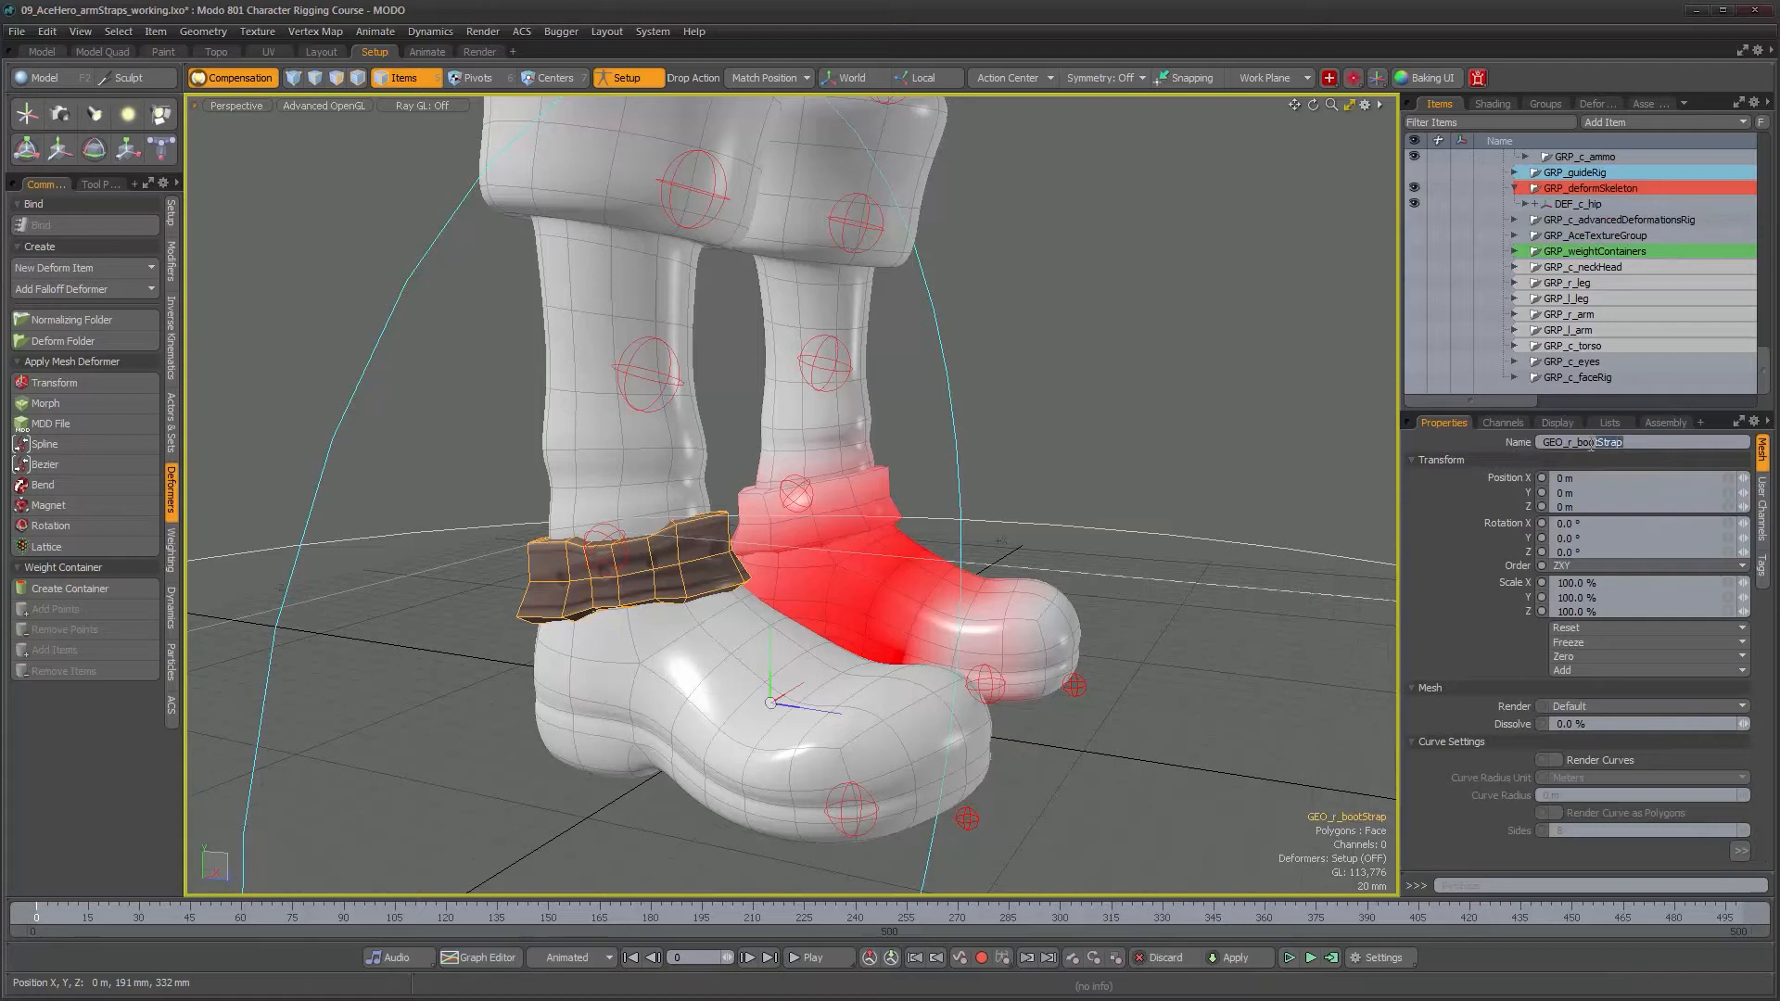
left_click(1582, 106)
left_click(1520, 154)
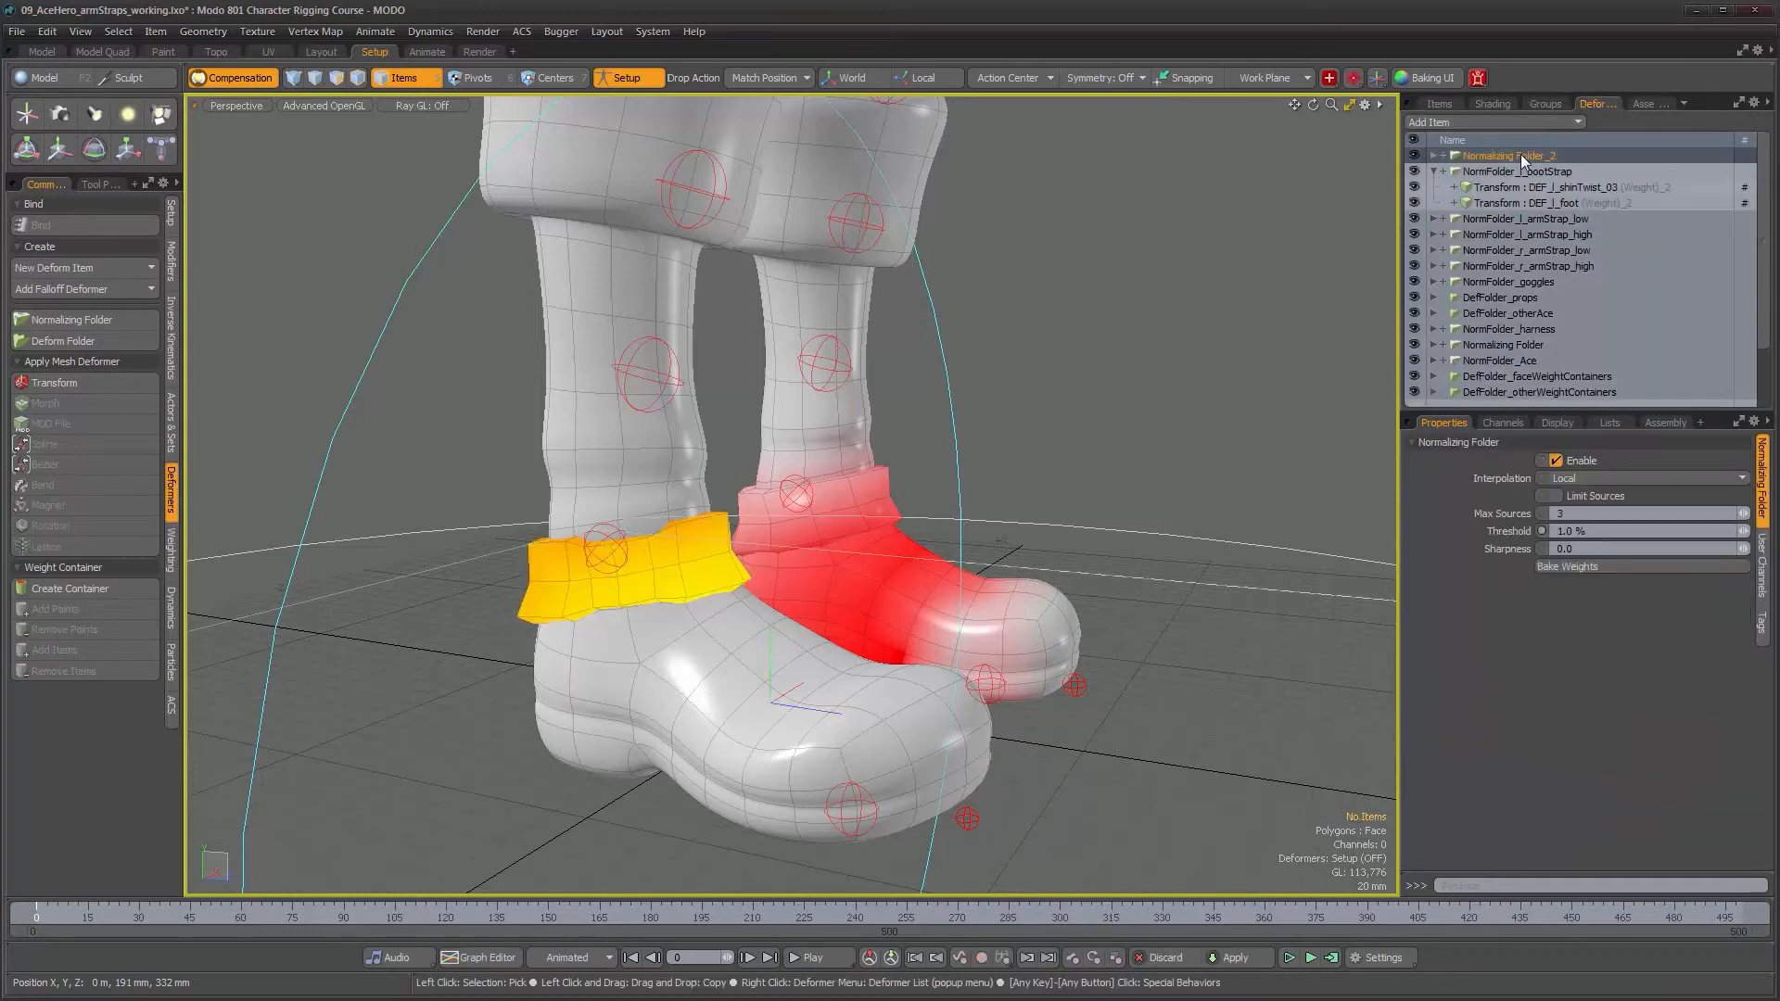
left_click(1520, 154)
type("NormFolder")
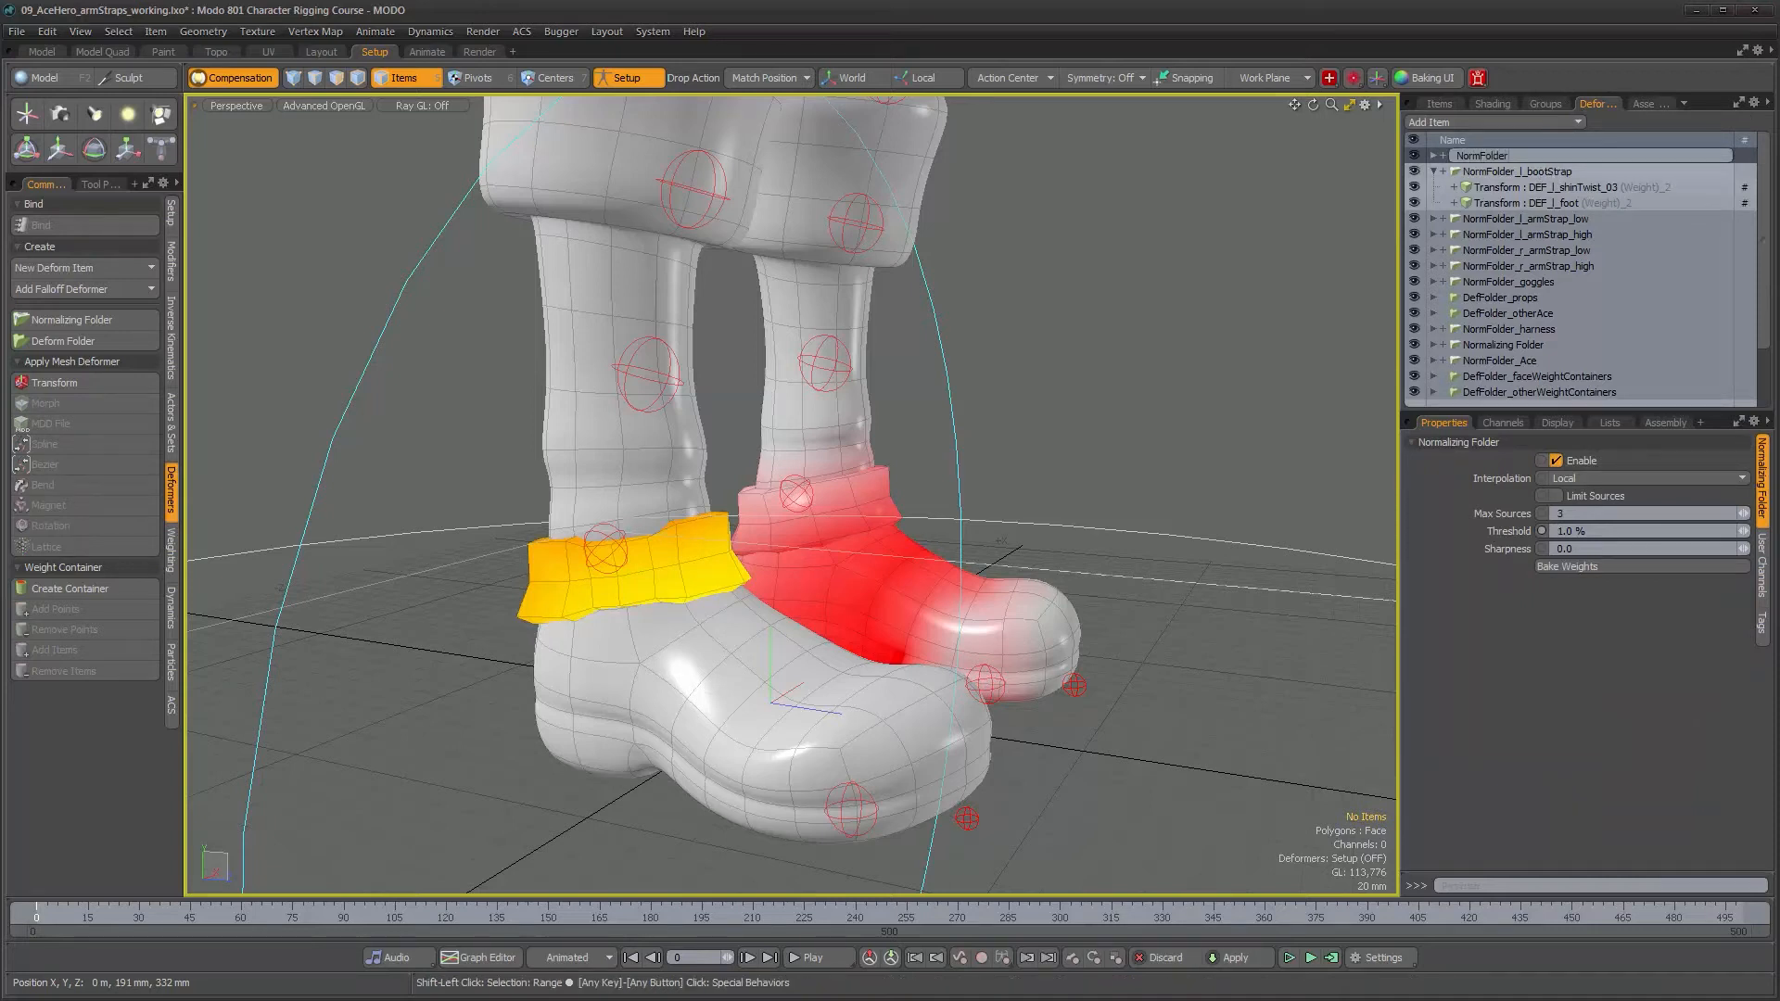
type("_r_bootStrap")
key("Return")
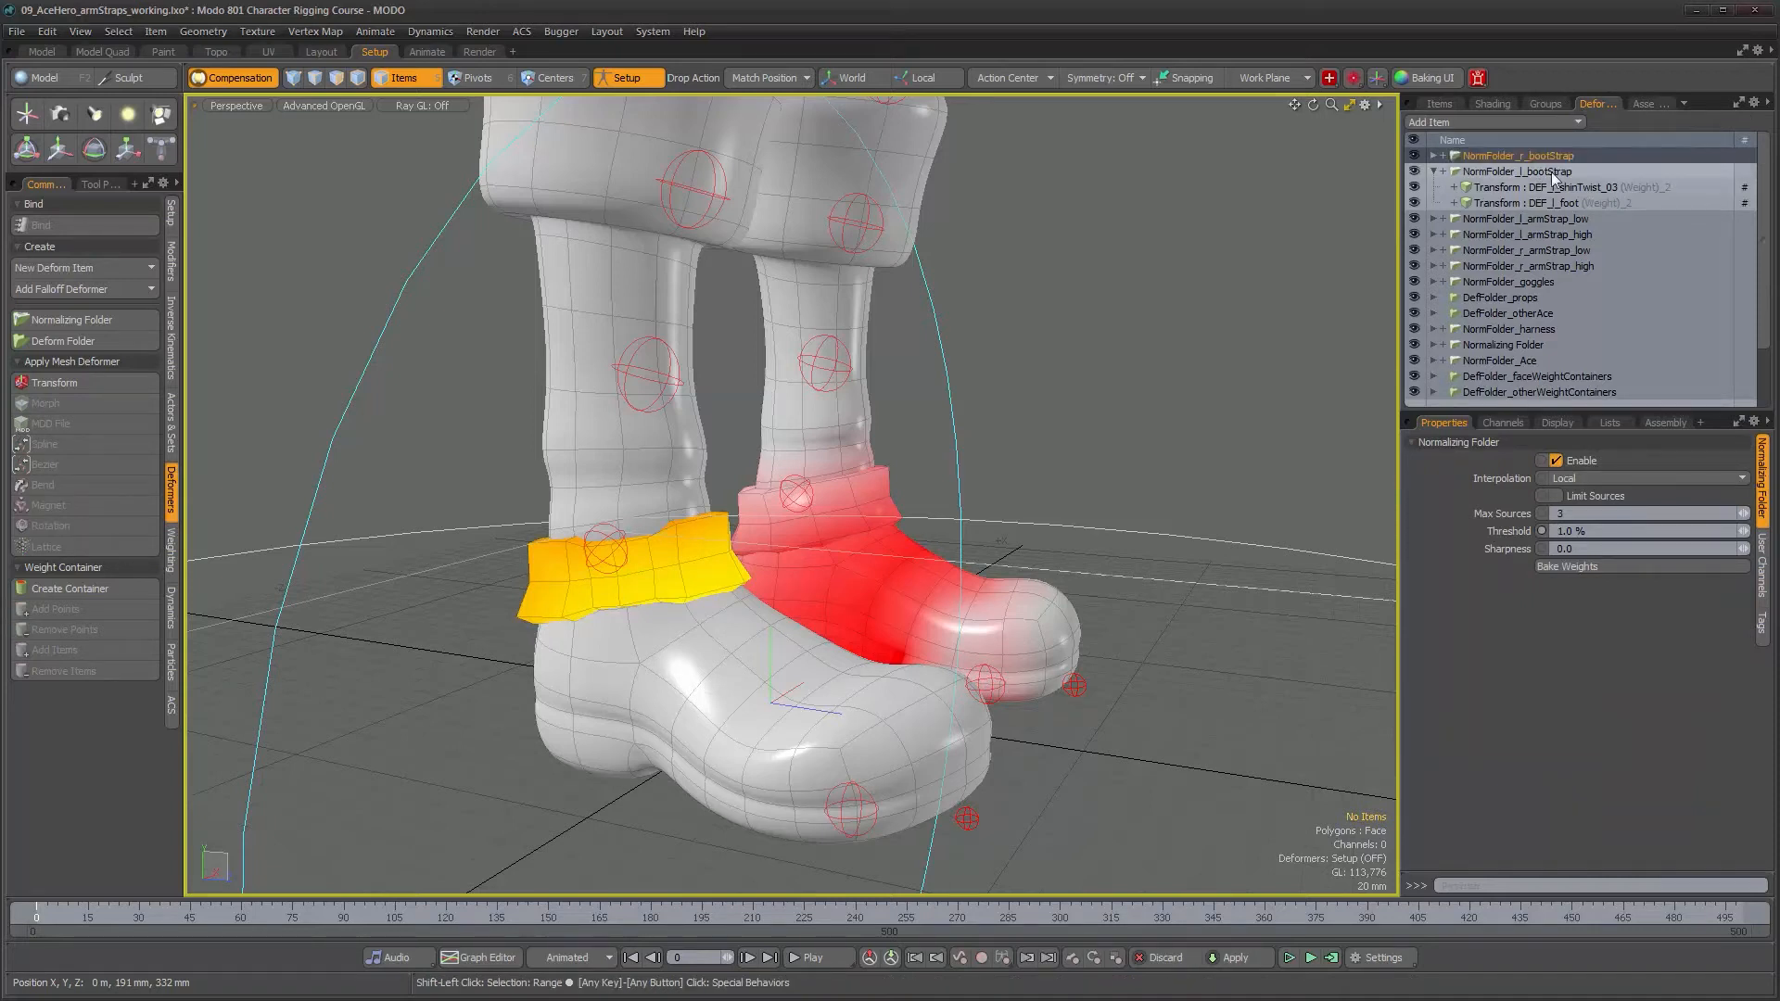
left_click(1434, 156)
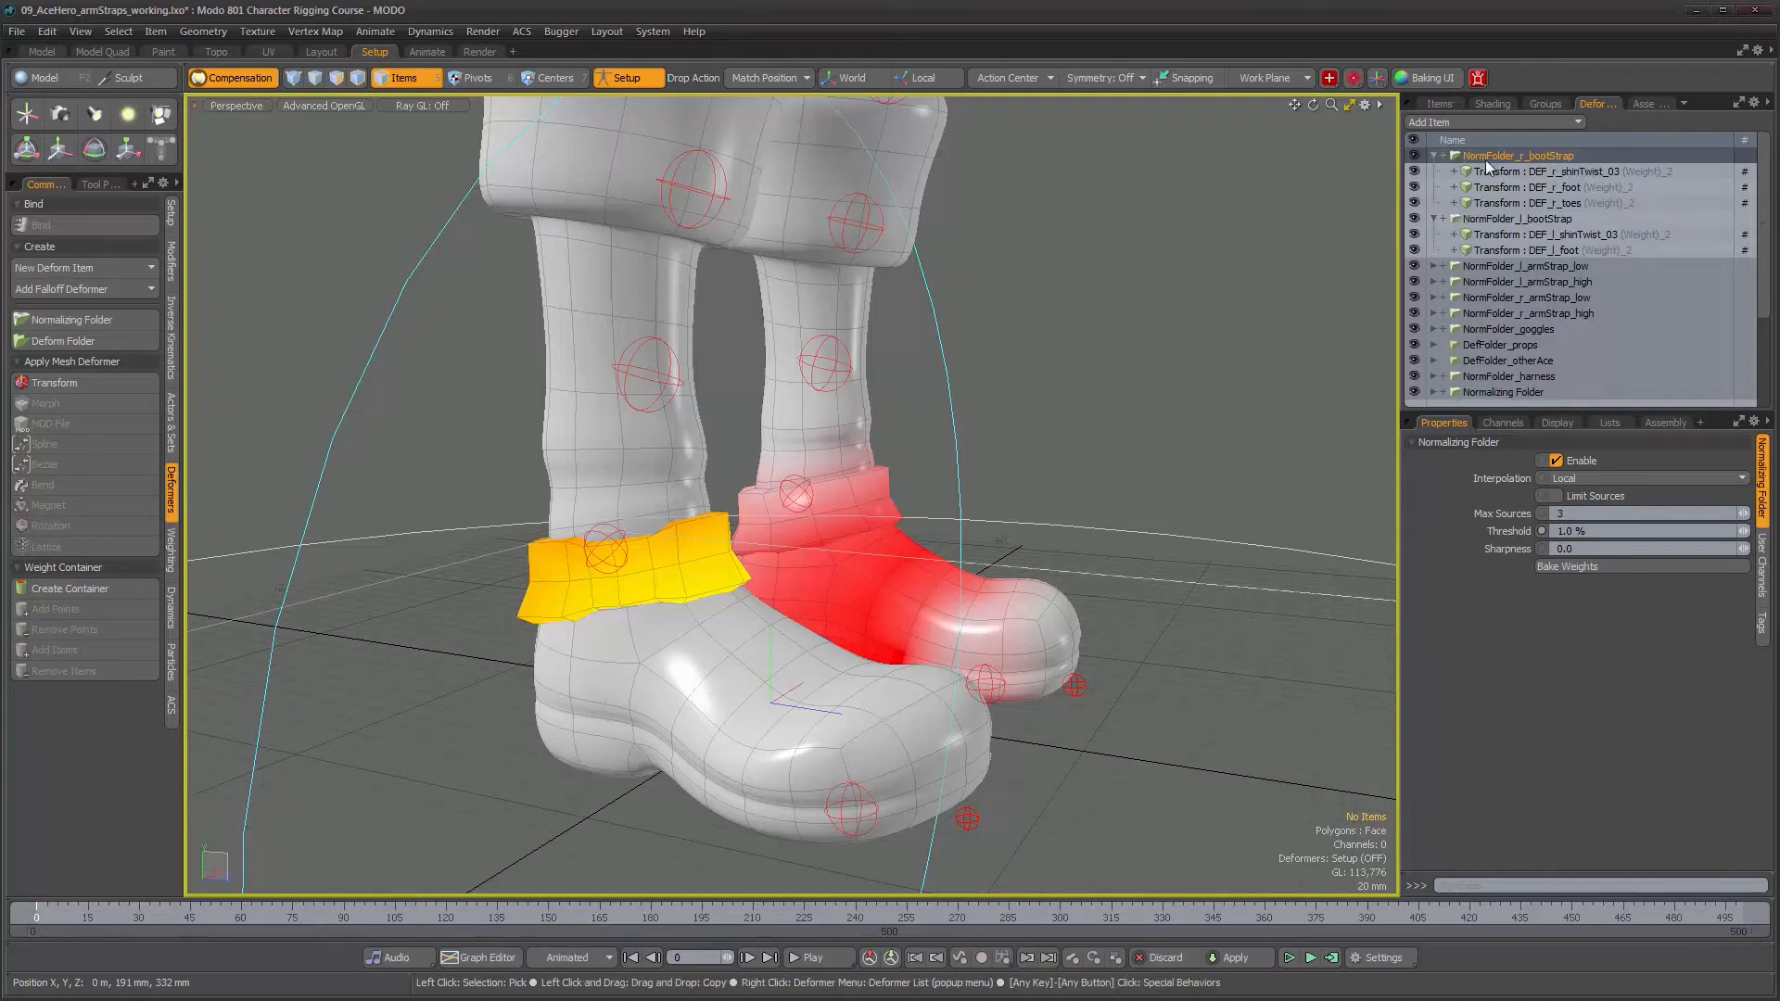
- Delete the DEF_r_toes transform influence from NormFolder_r_bootStrap and remove the DEF_r_toes weight map from the right boot strap
left_click(1539, 202)
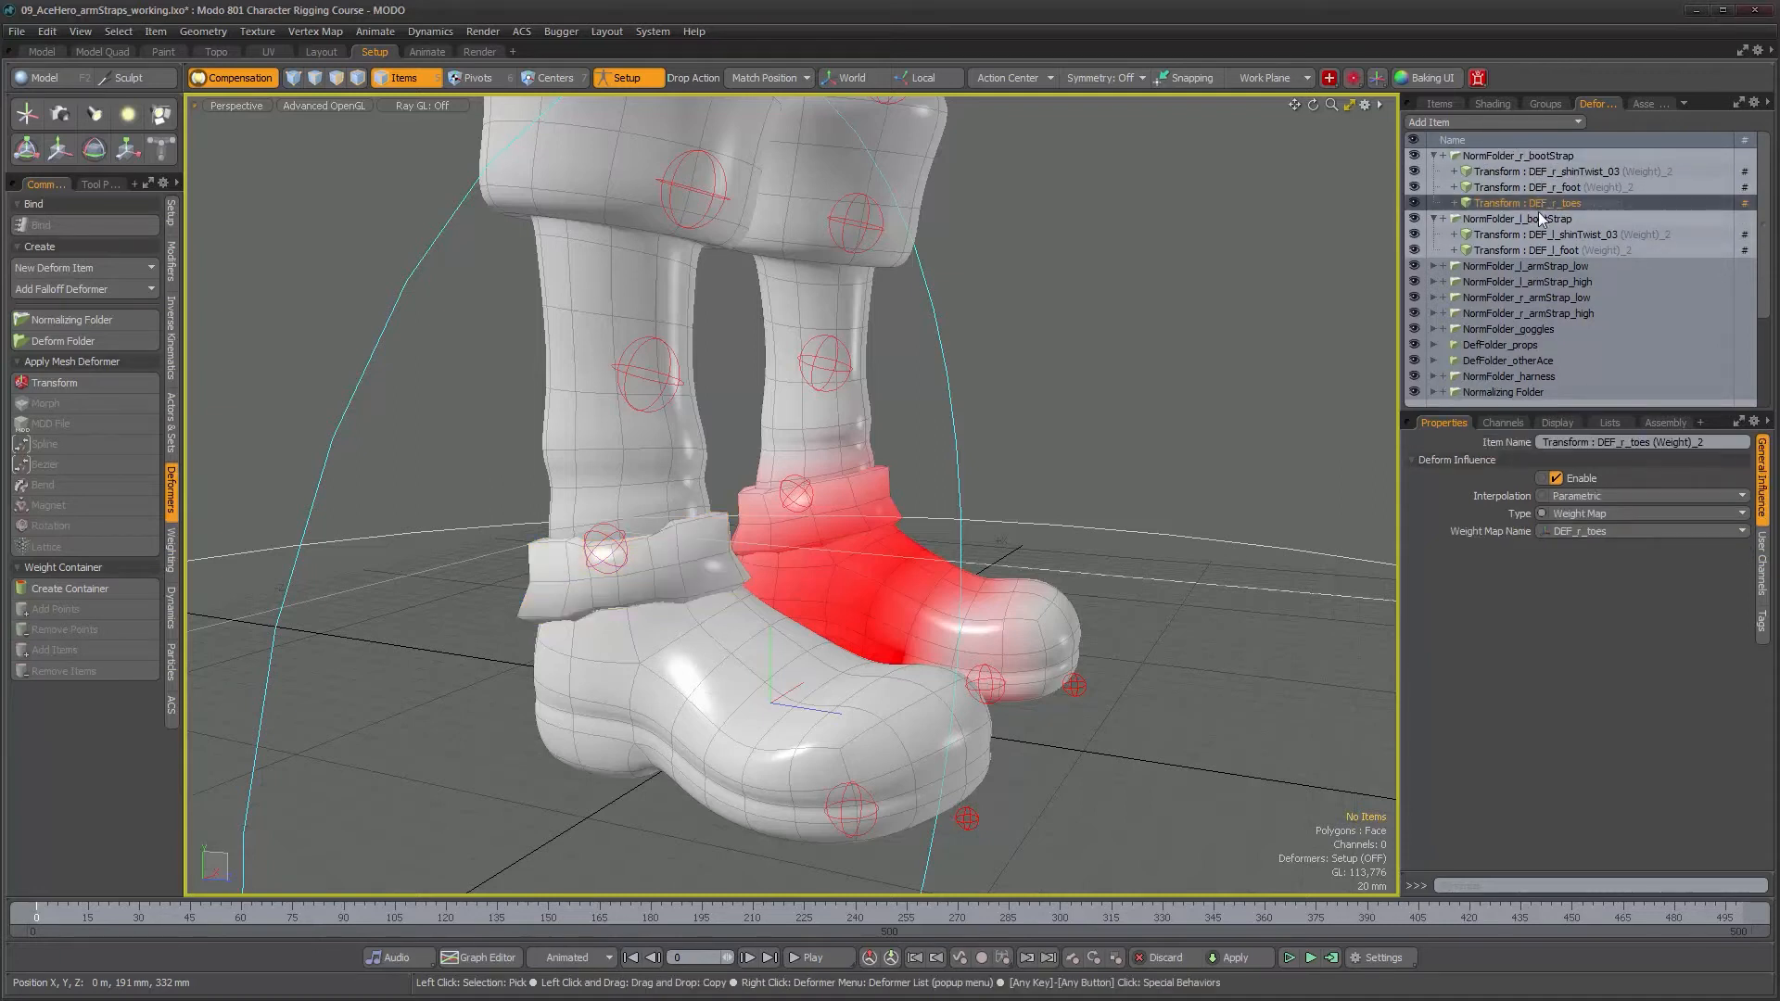
key("Delete")
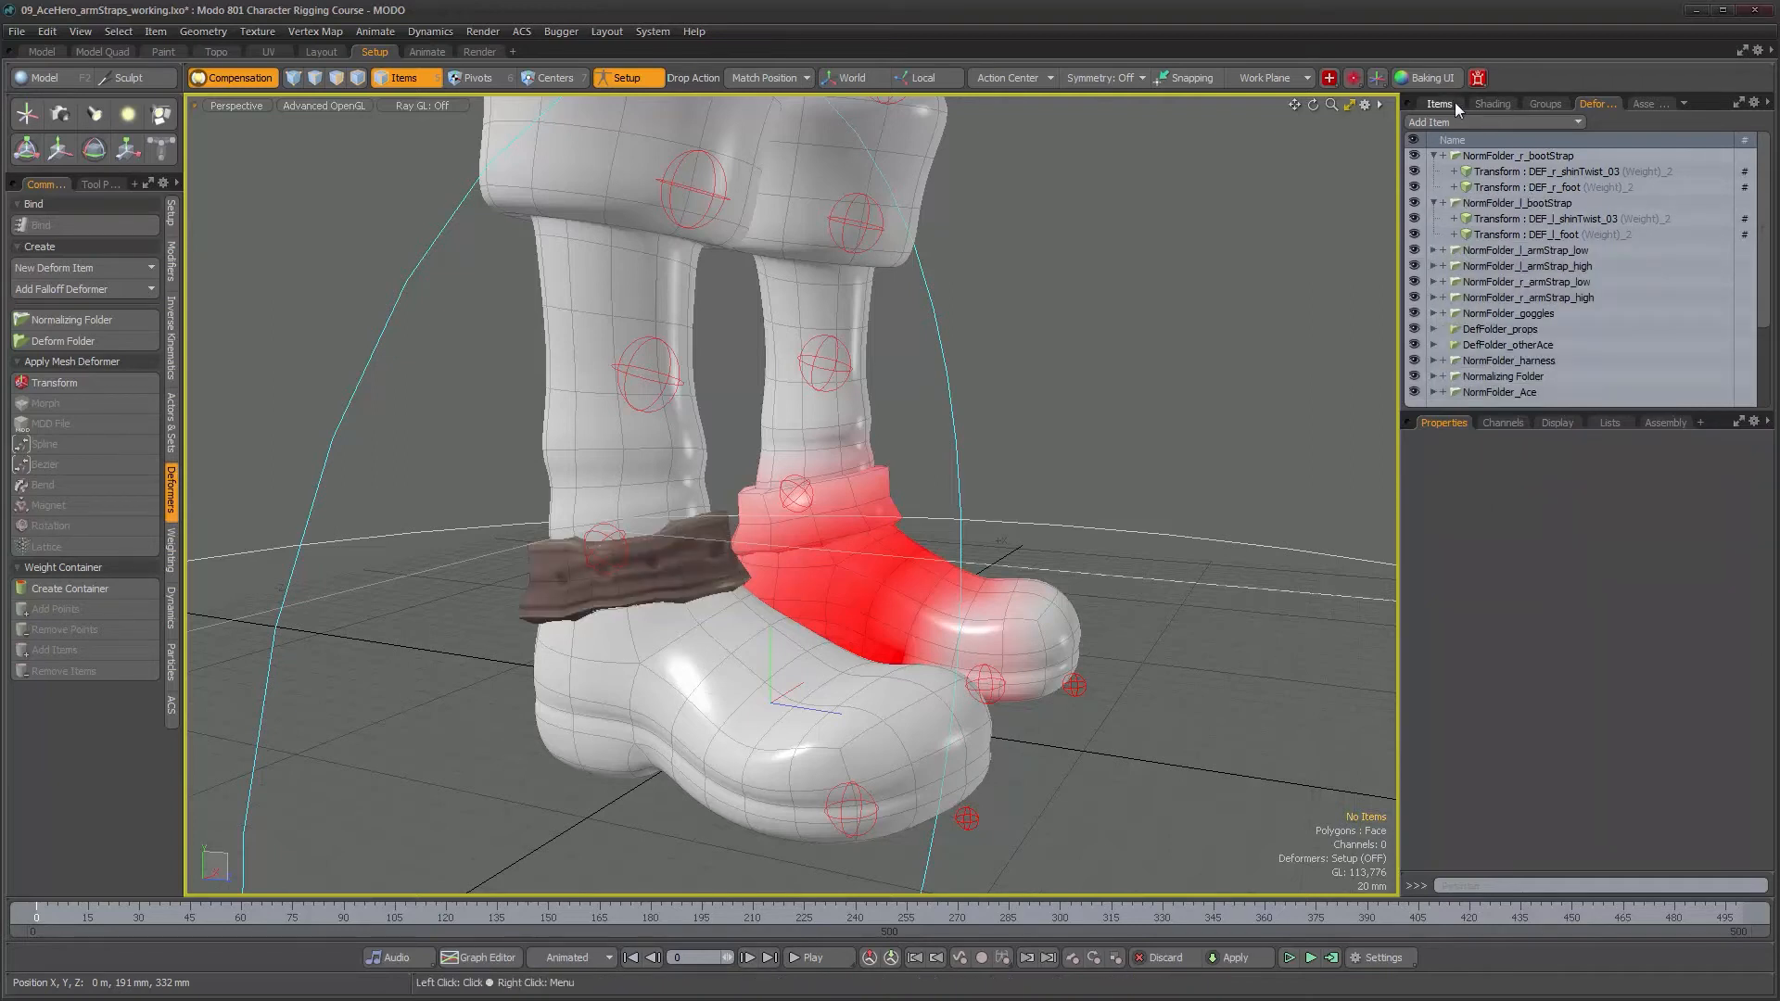
left_click(703, 588)
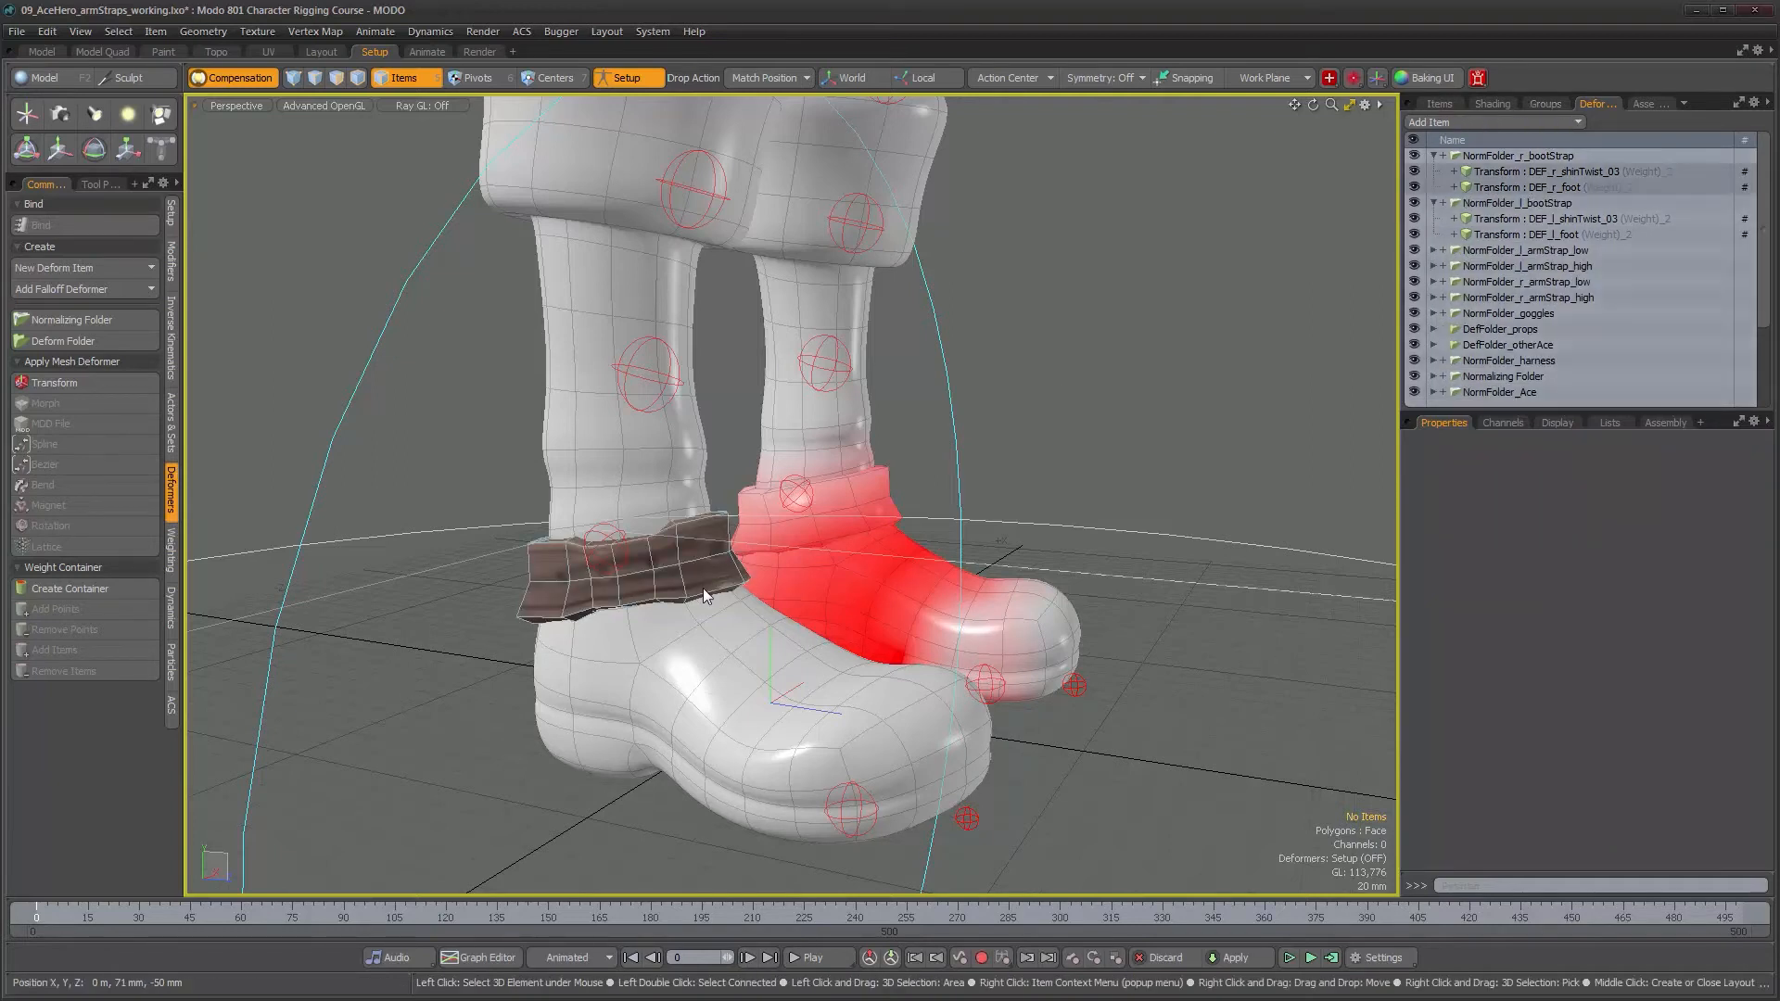
left_click(1618, 421)
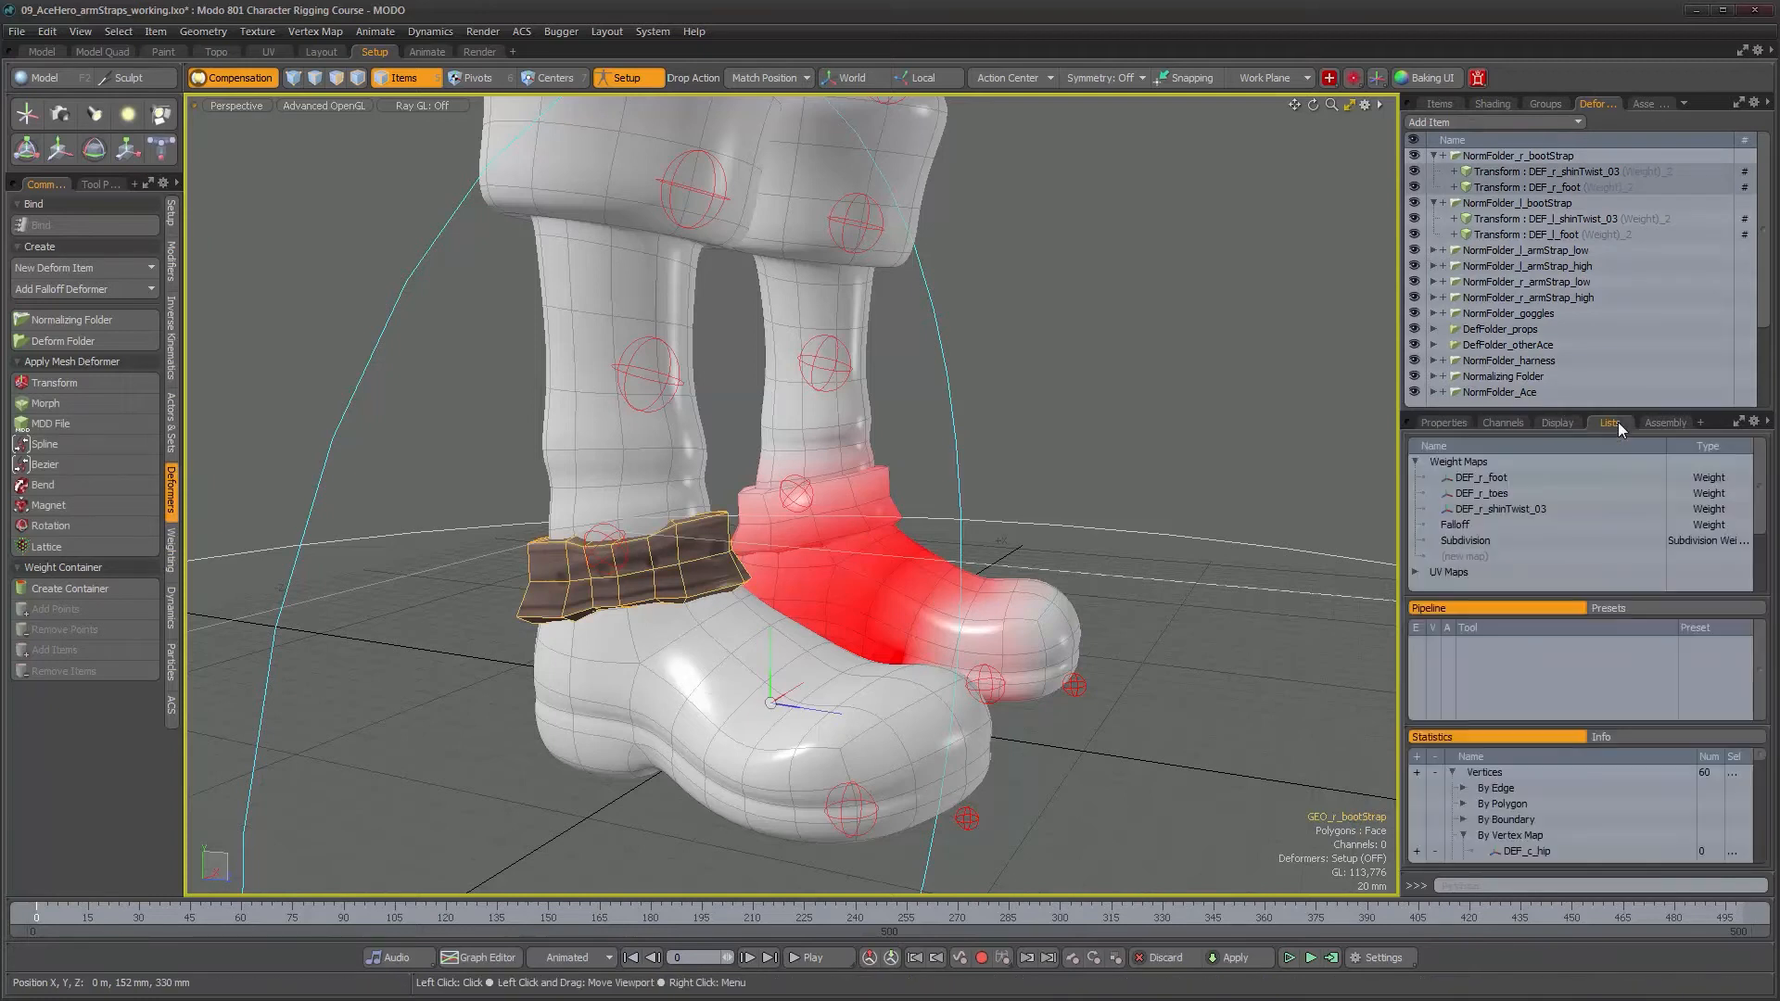
left_click(1495, 495)
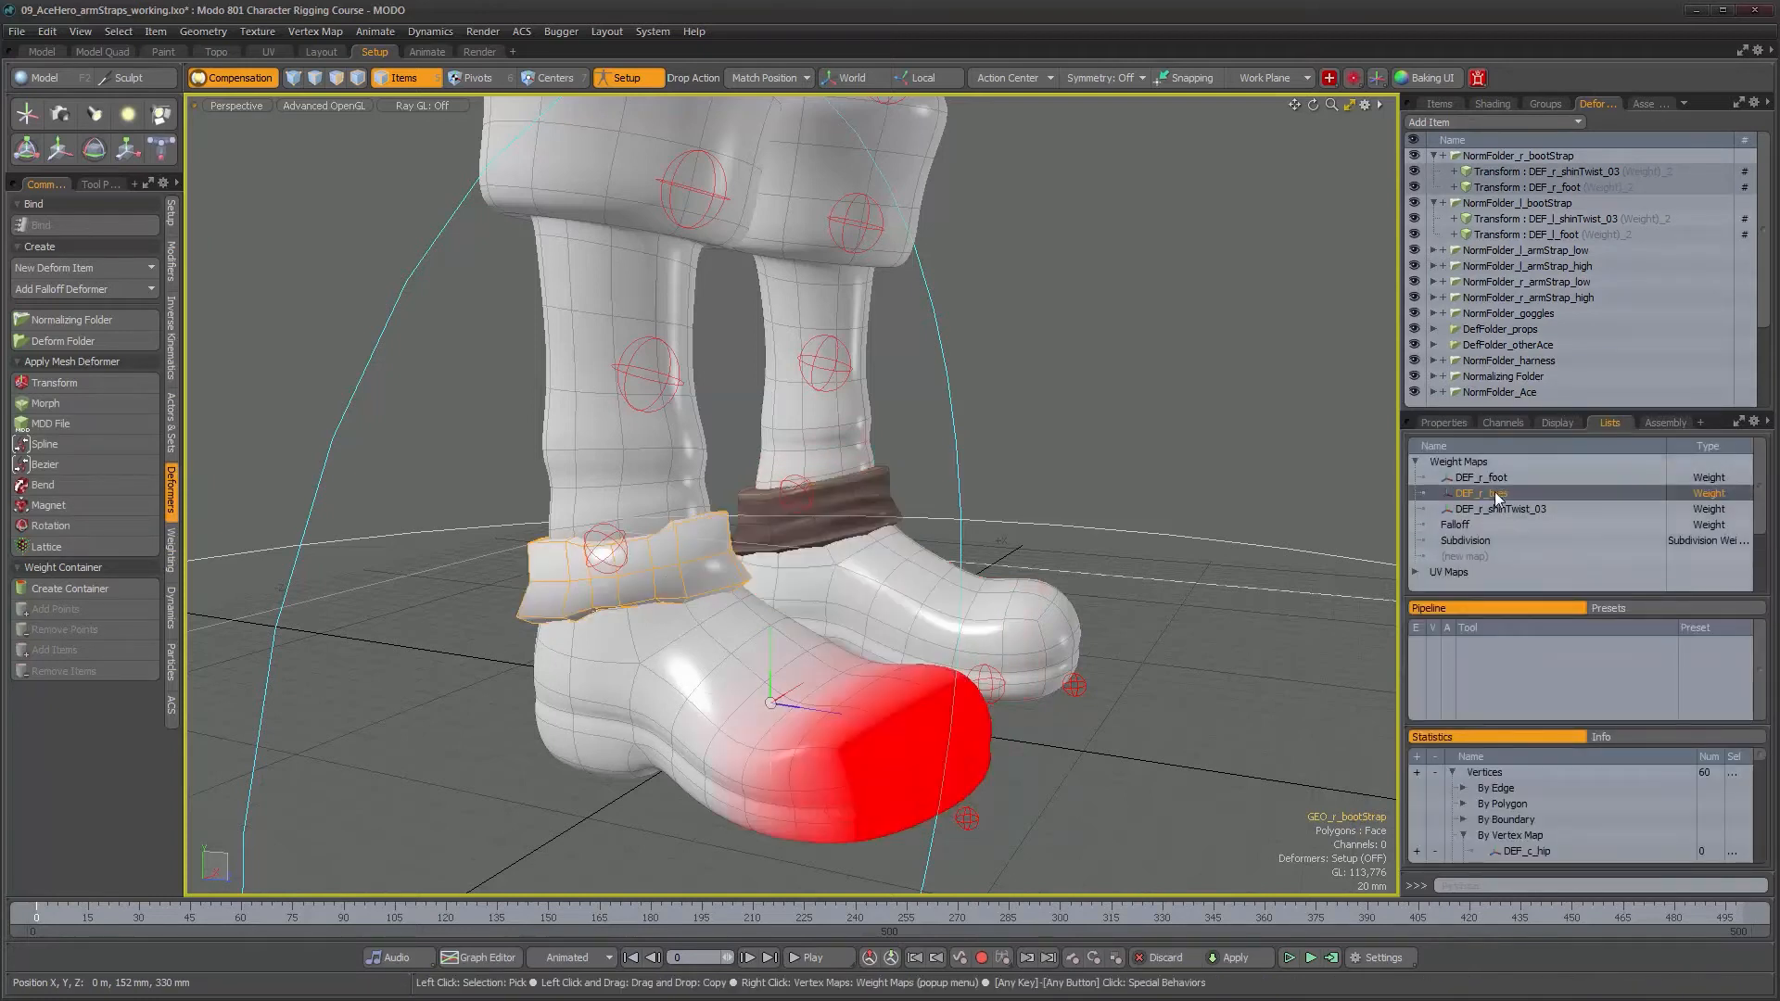
key("Delete")
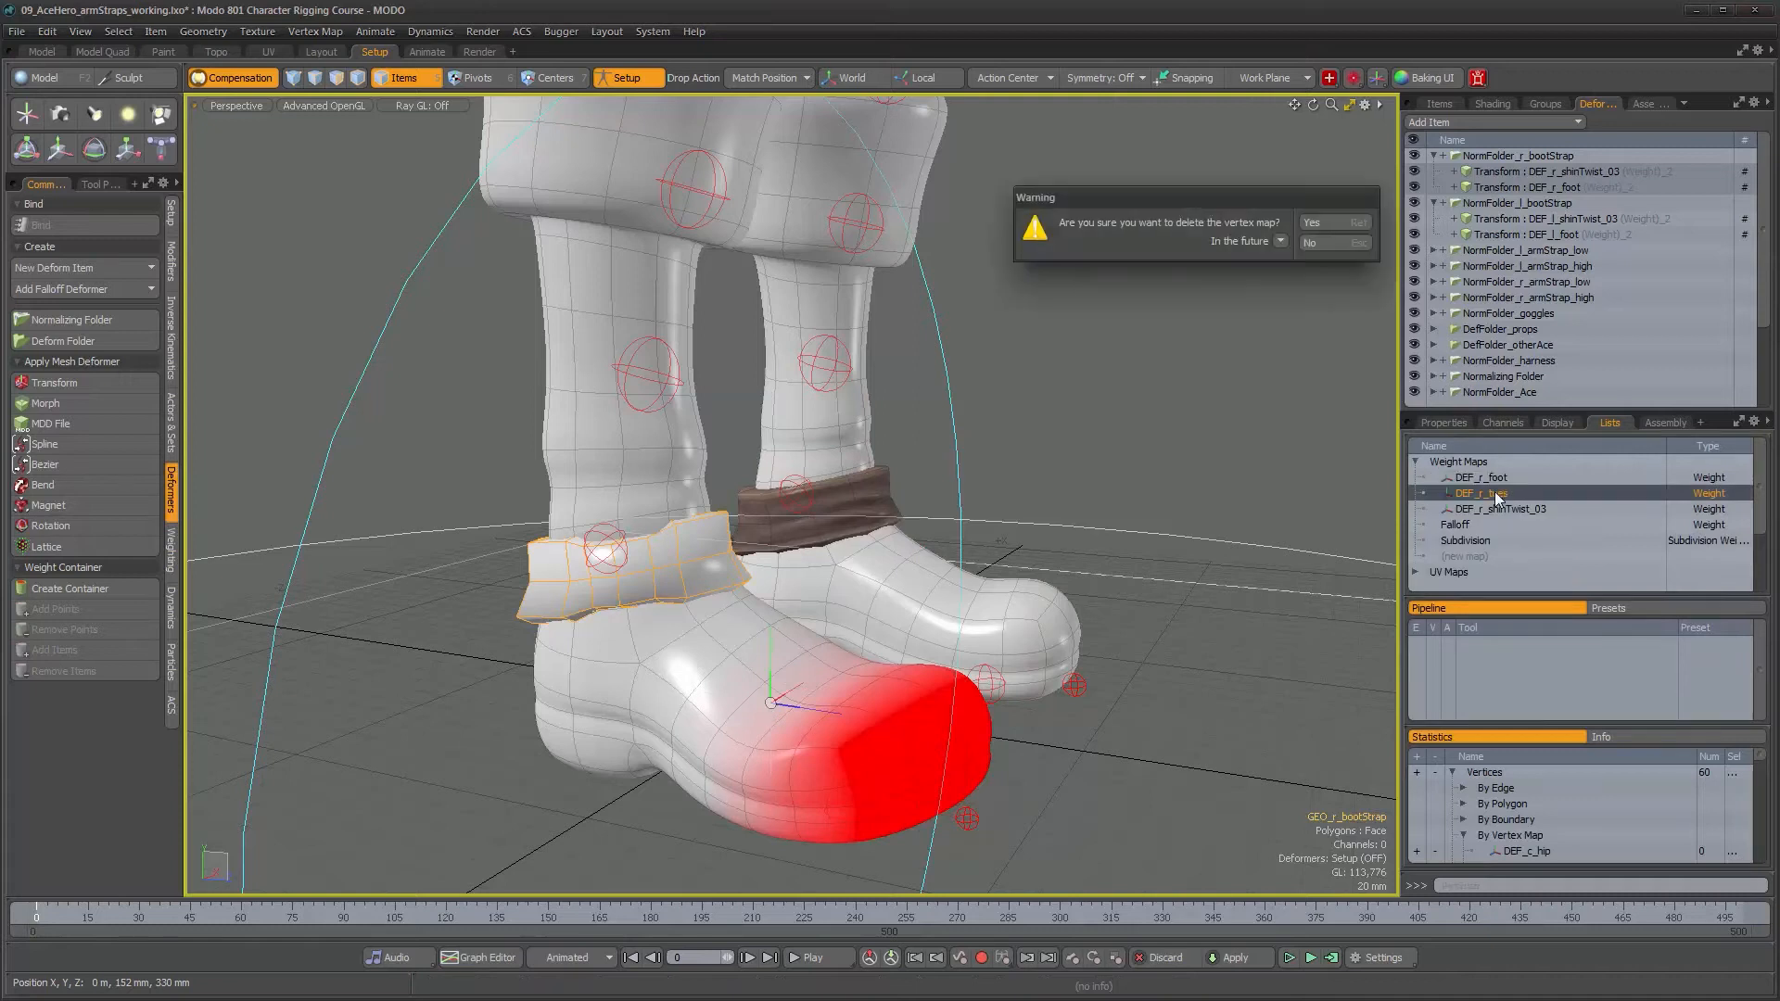
key("Return")
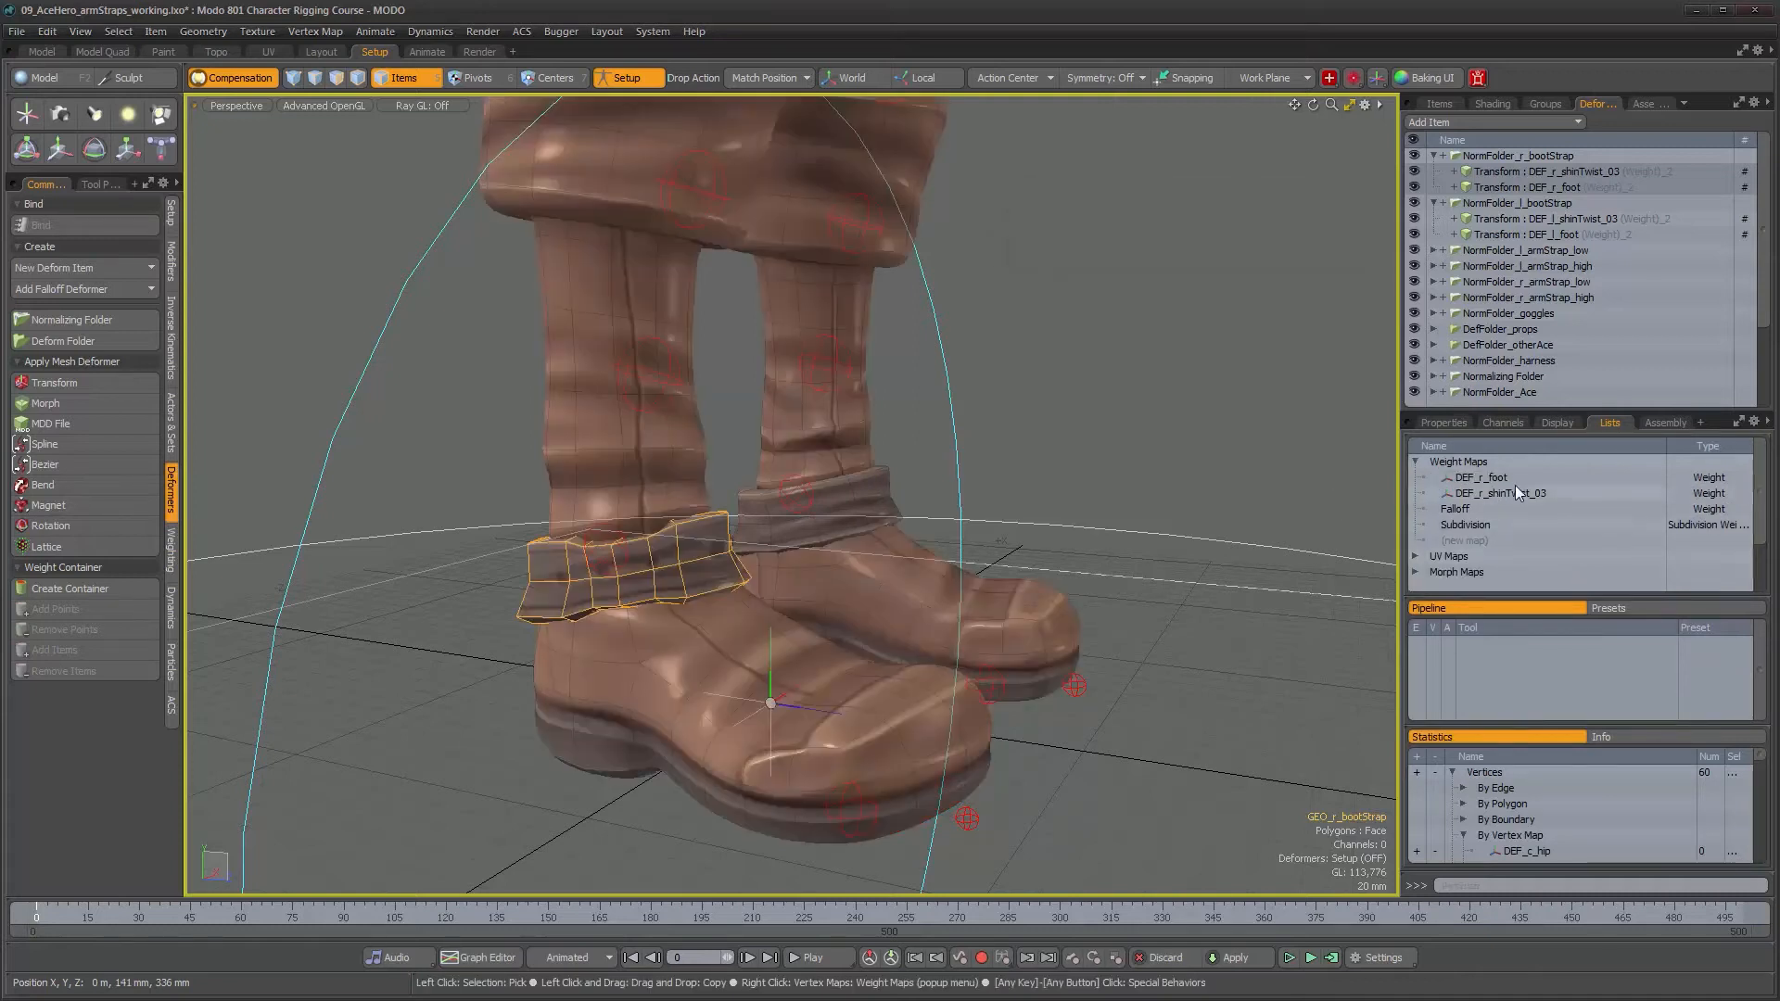
- Display the right boot strap's DEF_r_foot and DEF_r_shinTwist_03 weight maps and compare their influence with the body mesh
left_click(1483, 477)
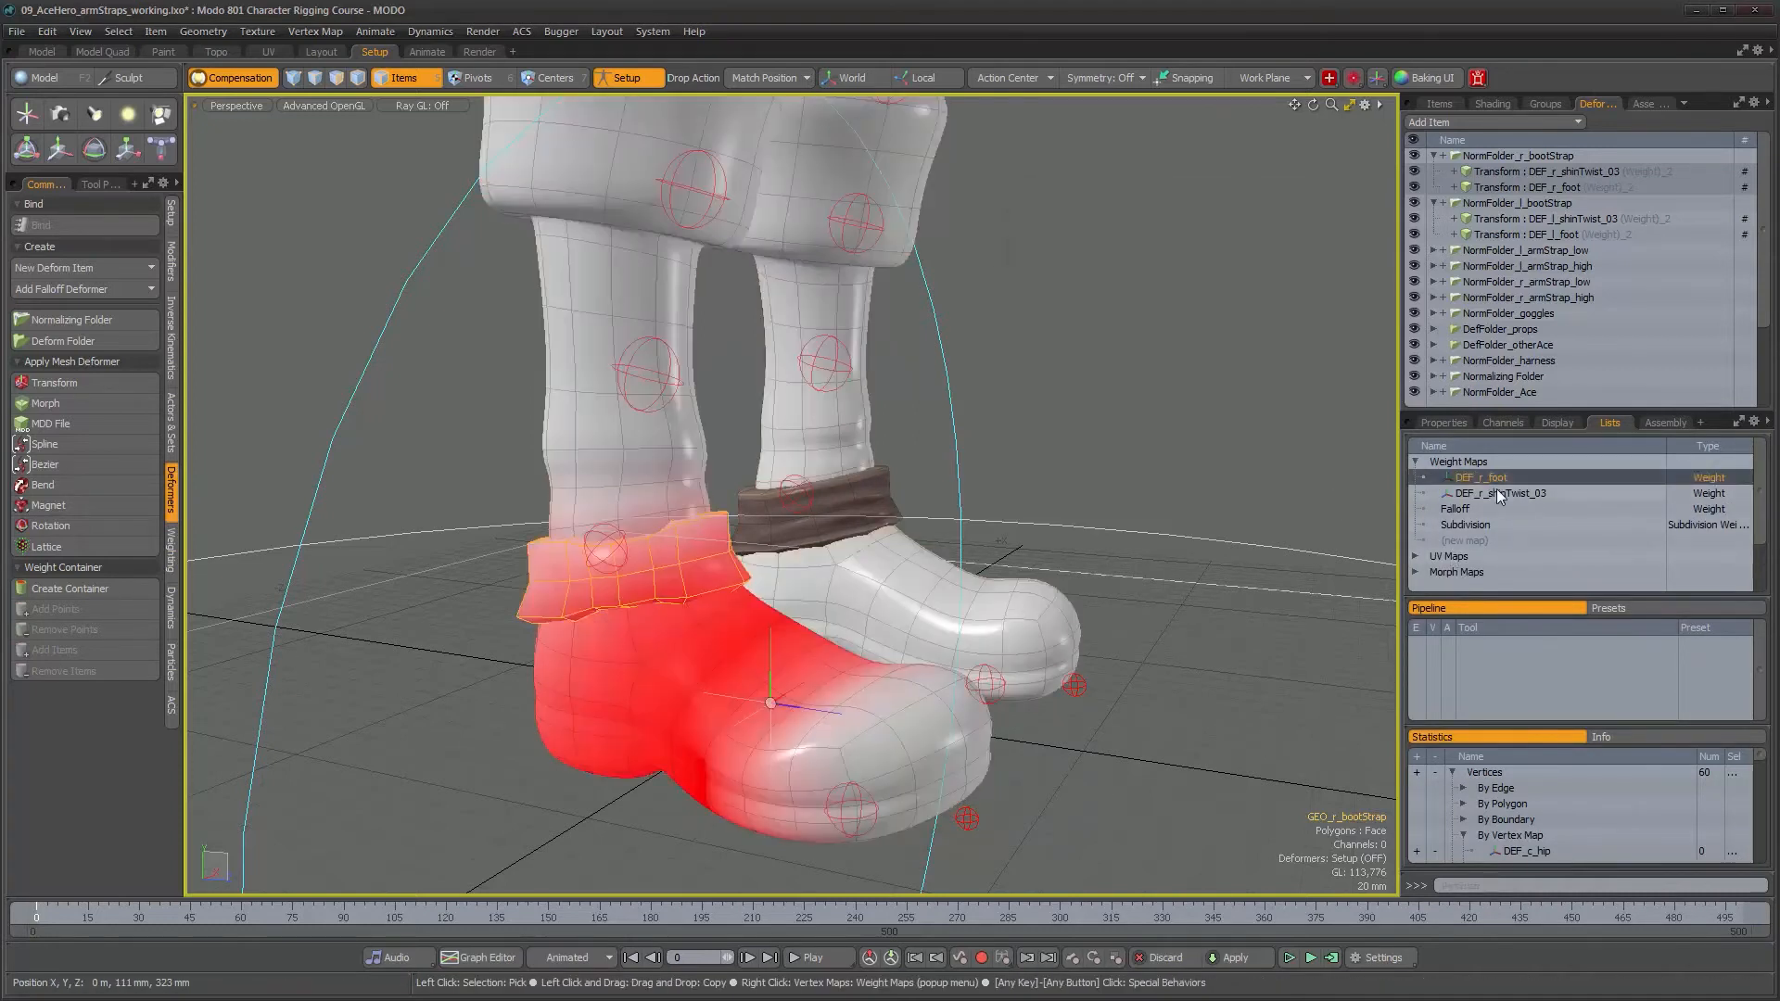
left_click(1496, 491)
left_click_drag(482, 260, 586, 252, "alt")
left_click_drag(913, 252, 806, 262, "alt")
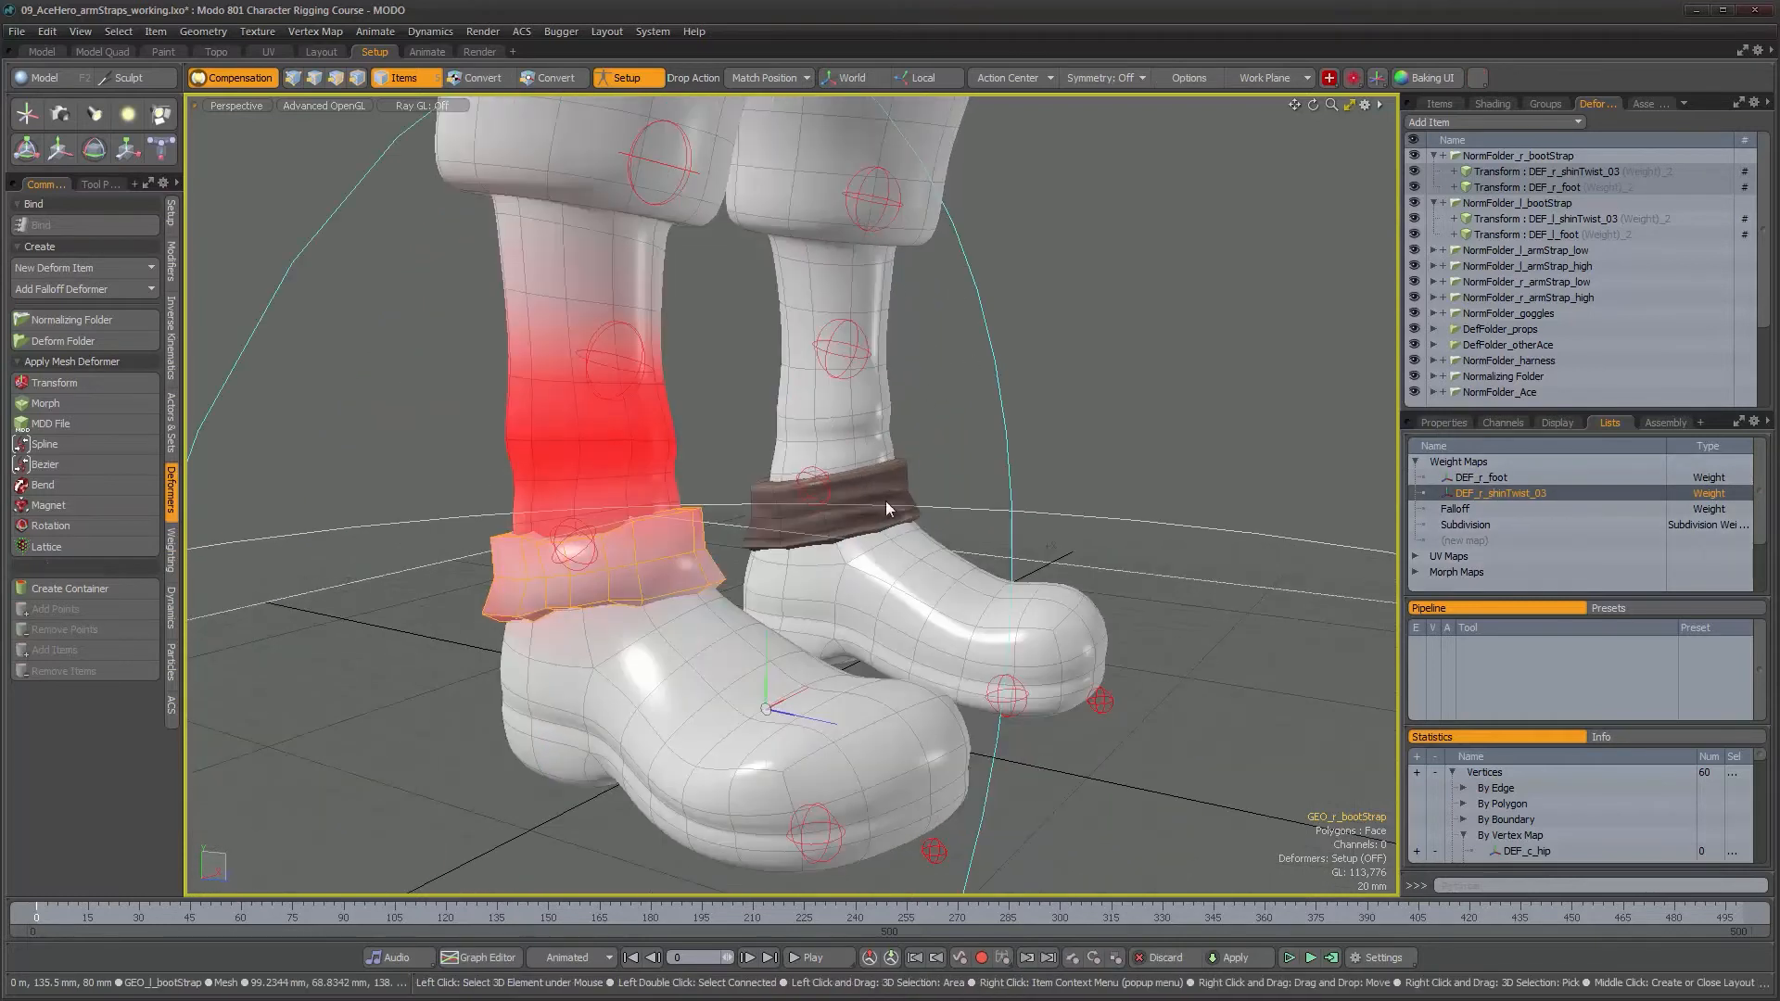
- Locate the left boot strap mesh GEO_l_bootStrap within the gear geometry group and hide it
left_click(897, 498)
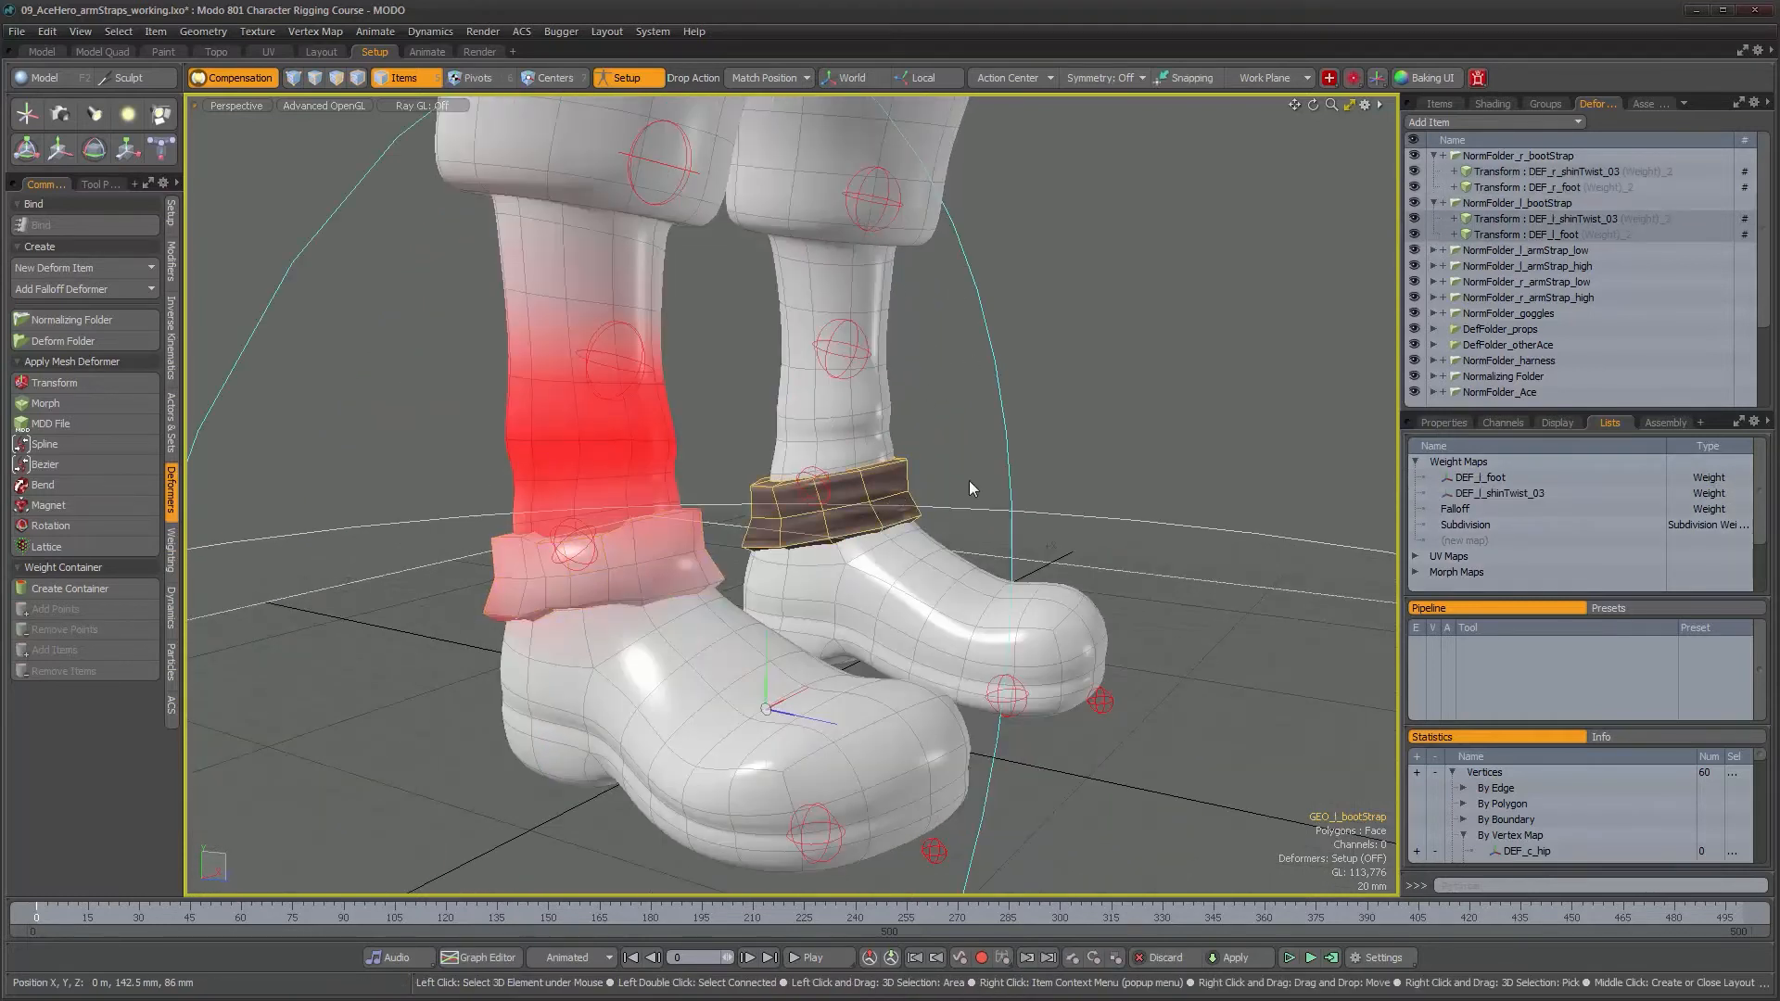
left_click(1434, 104)
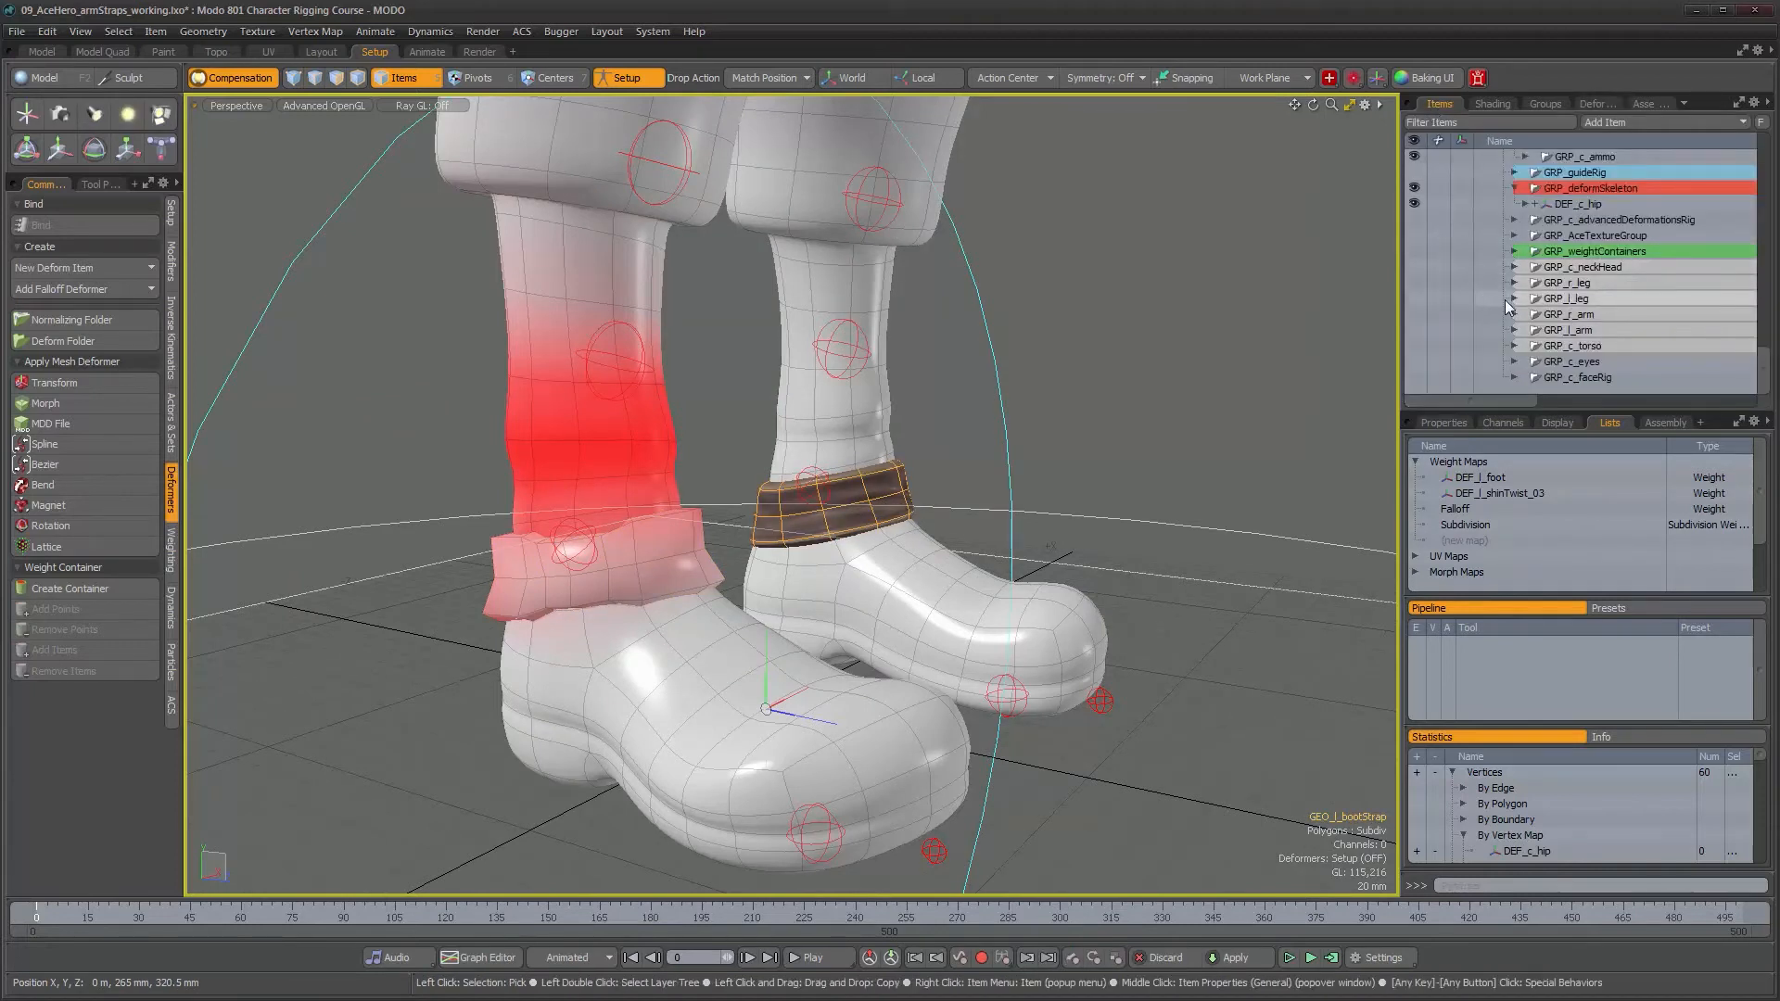
scroll(1762, 269, "up", 5)
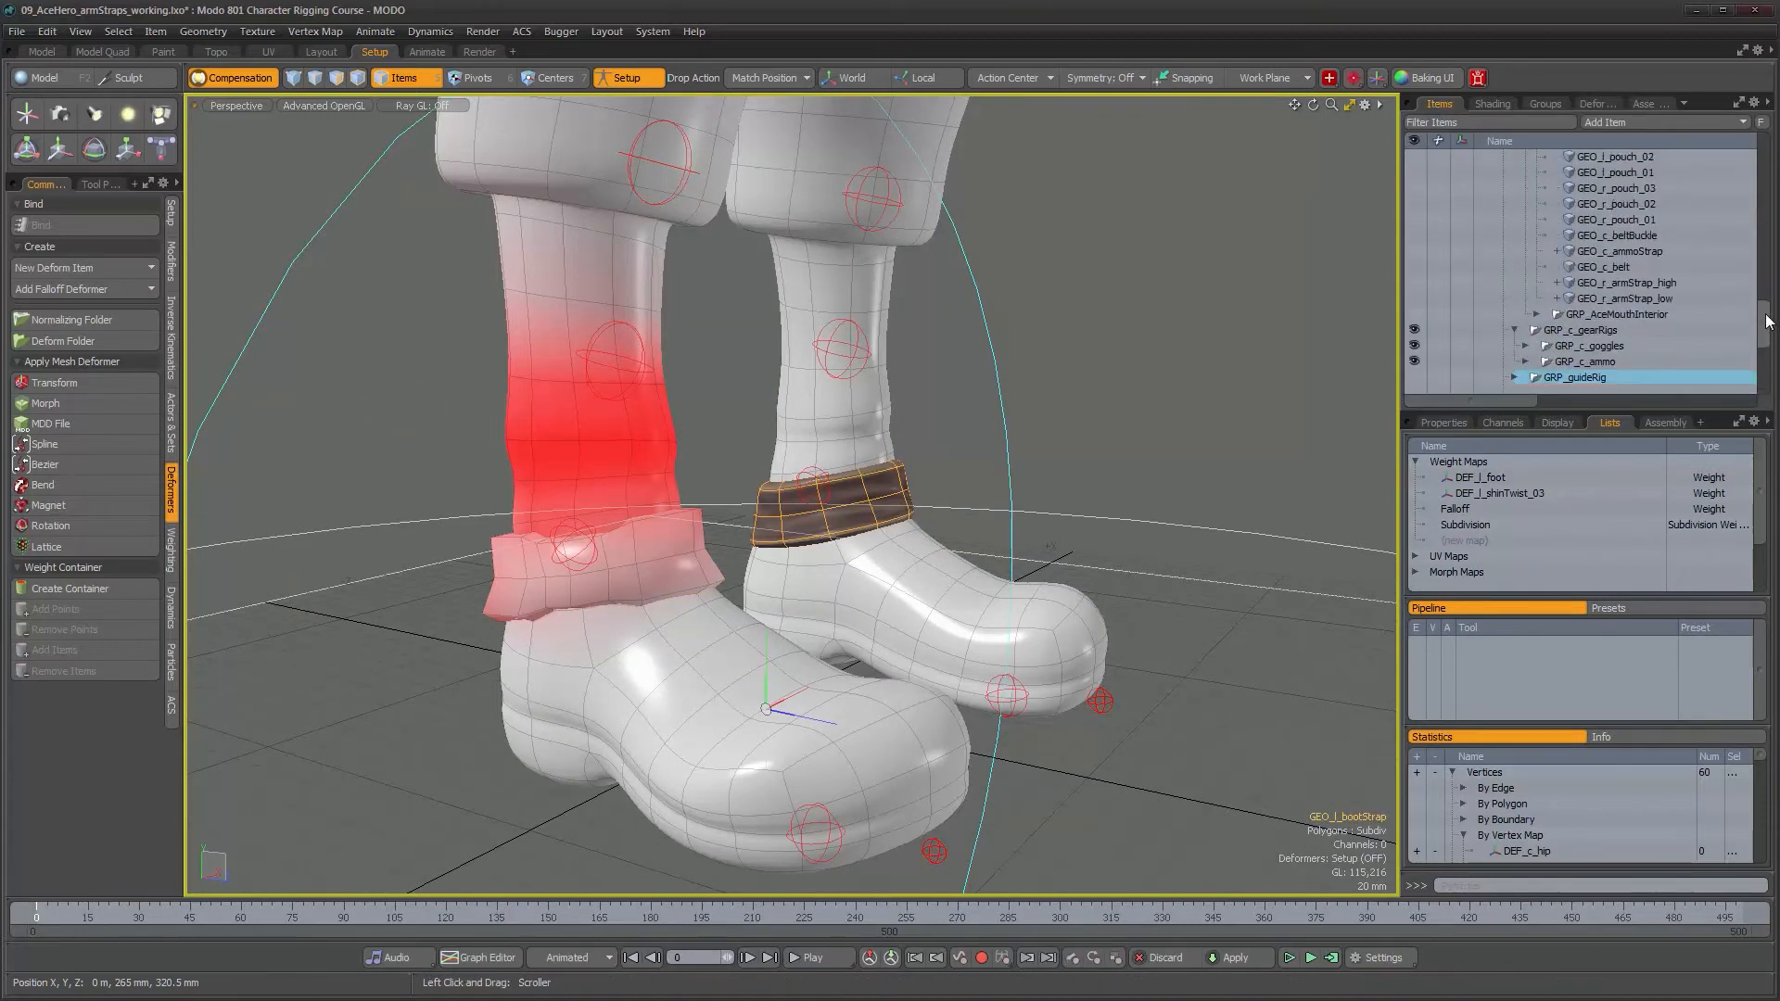
scroll(1769, 275, "up", 3)
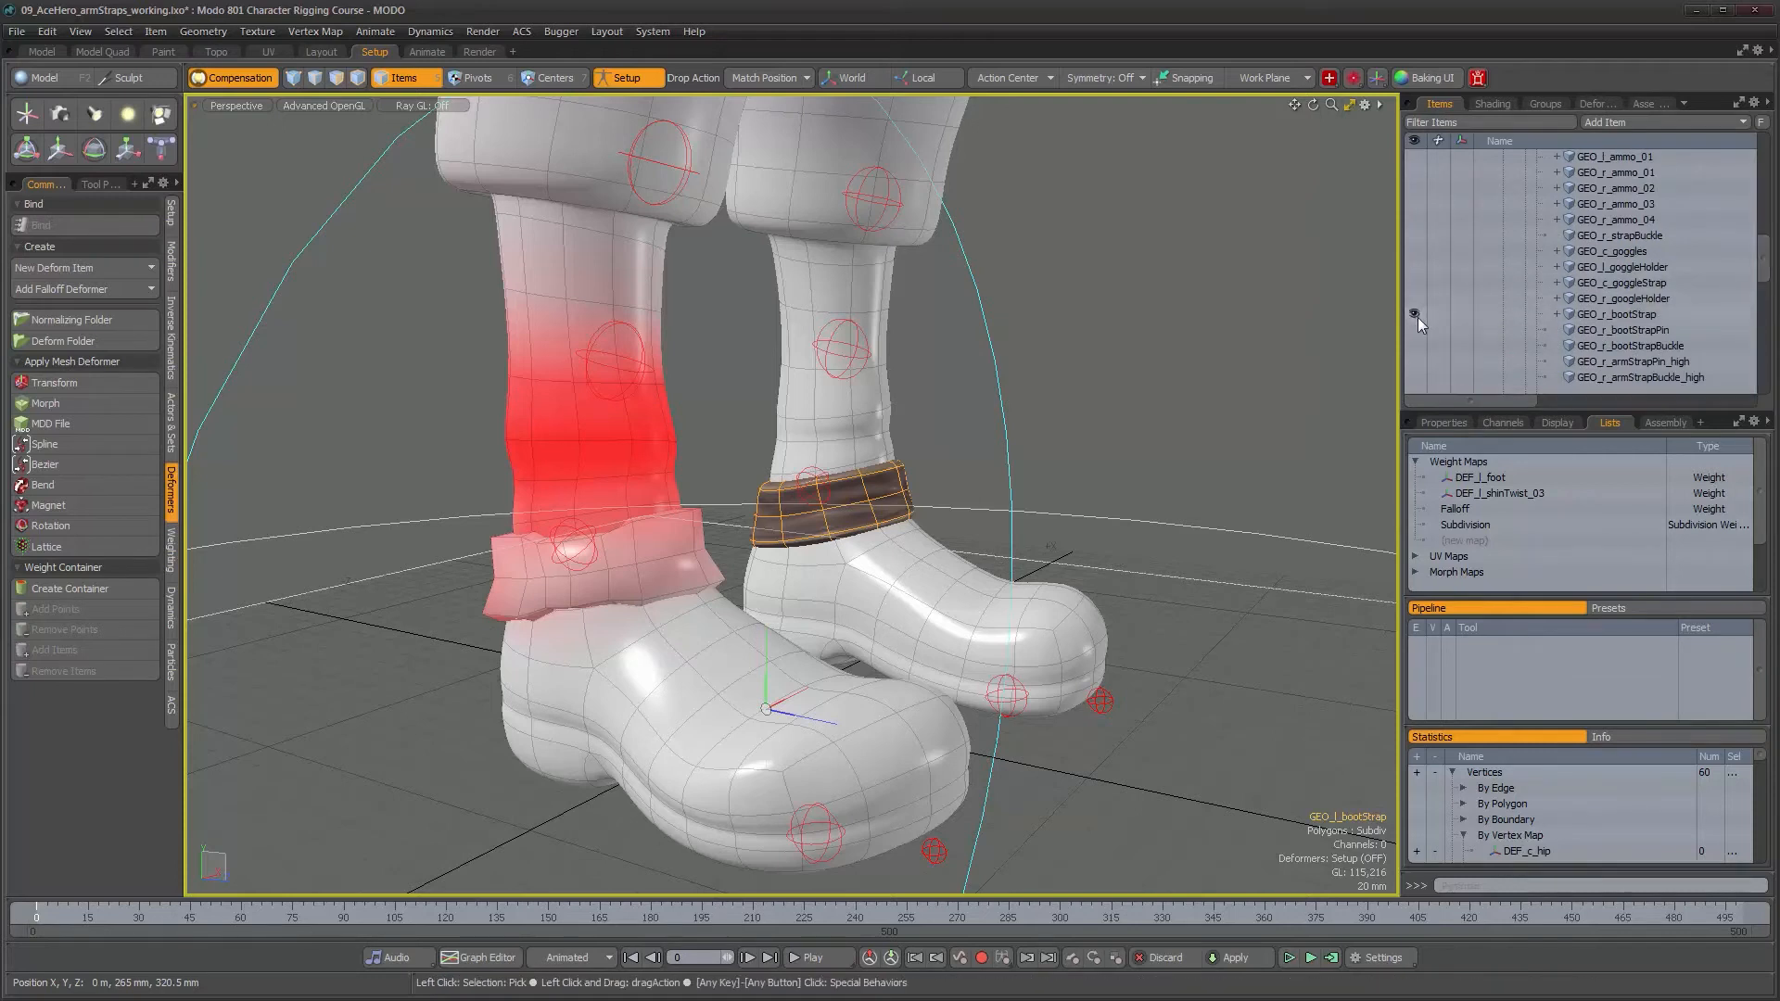
left_click(1415, 316)
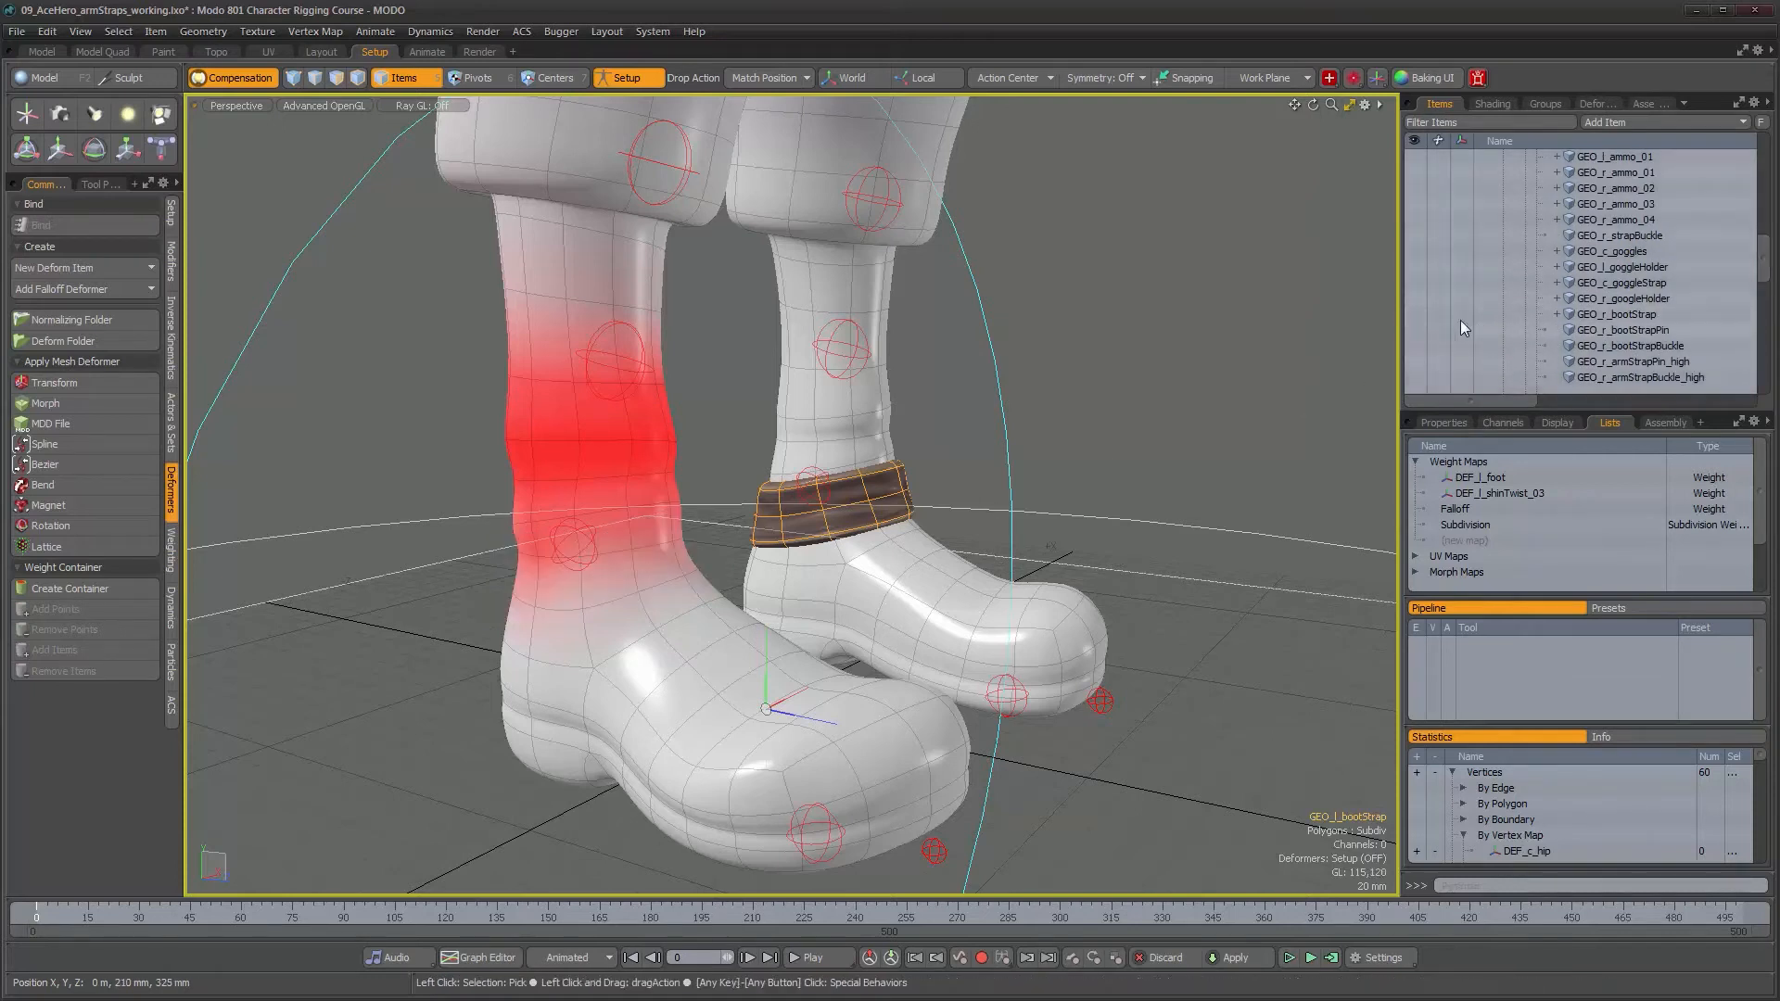
left_click(1419, 316)
scroll(1478, 322, "up", 5)
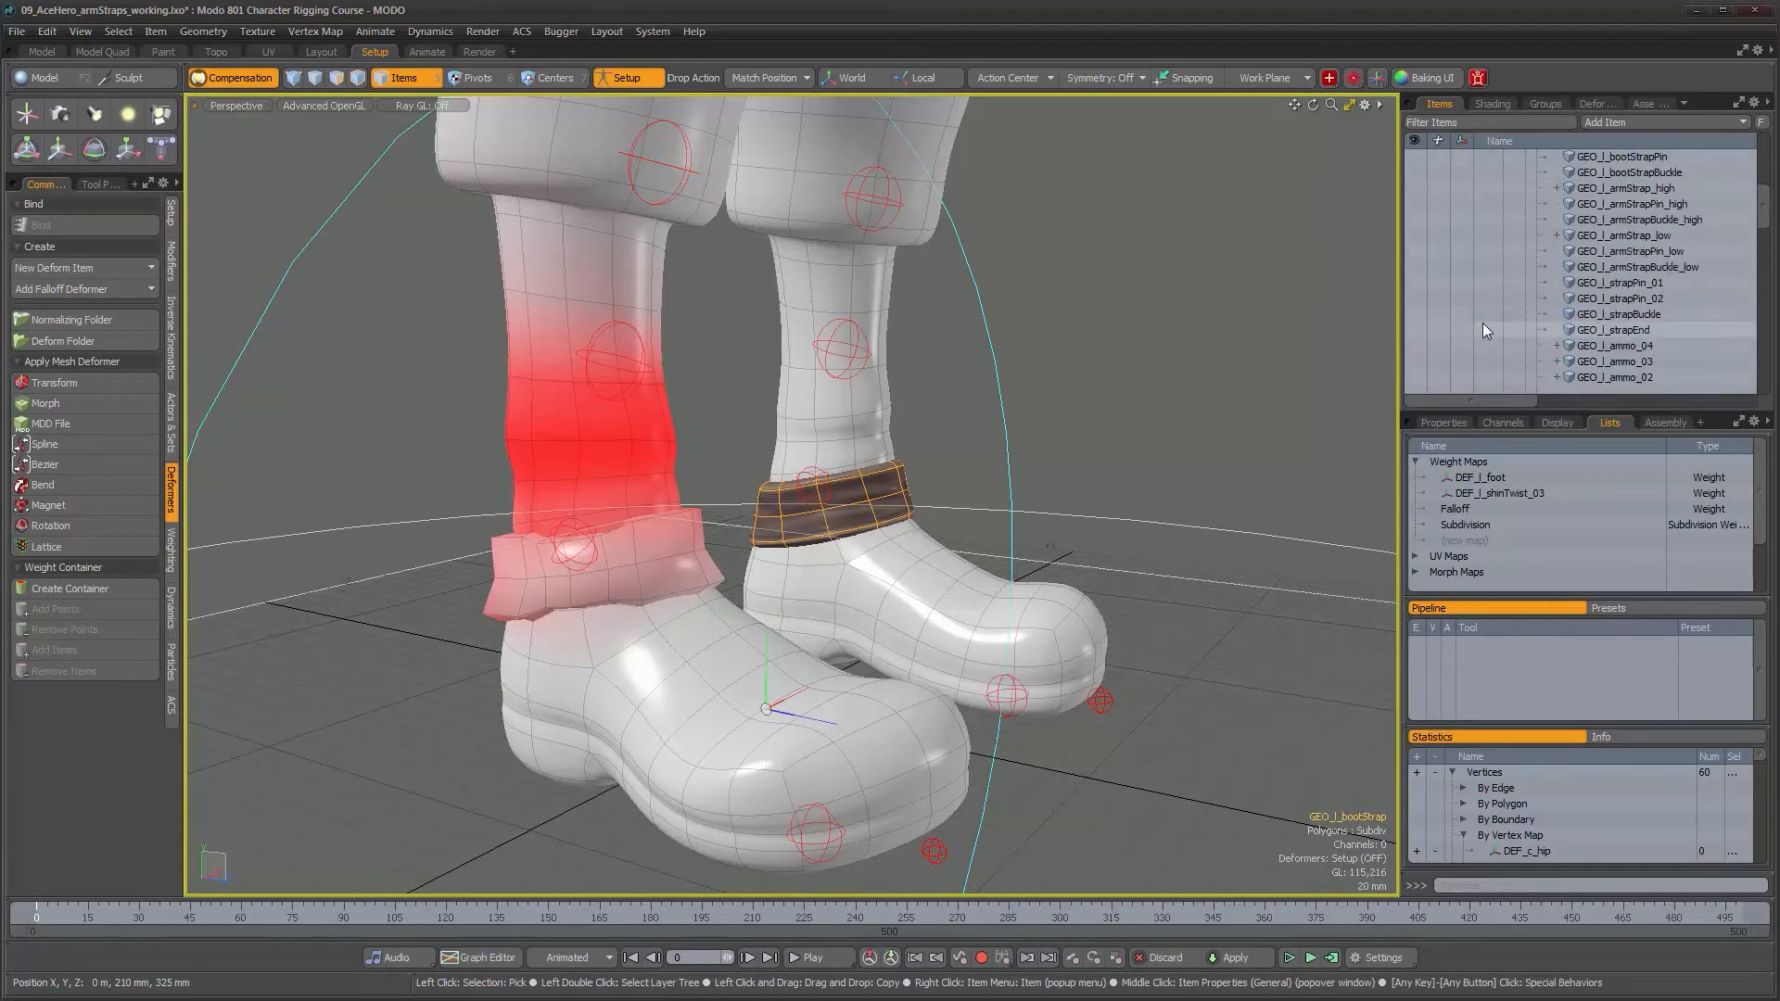
scroll(1483, 323, "up", 5)
left_click(1414, 377)
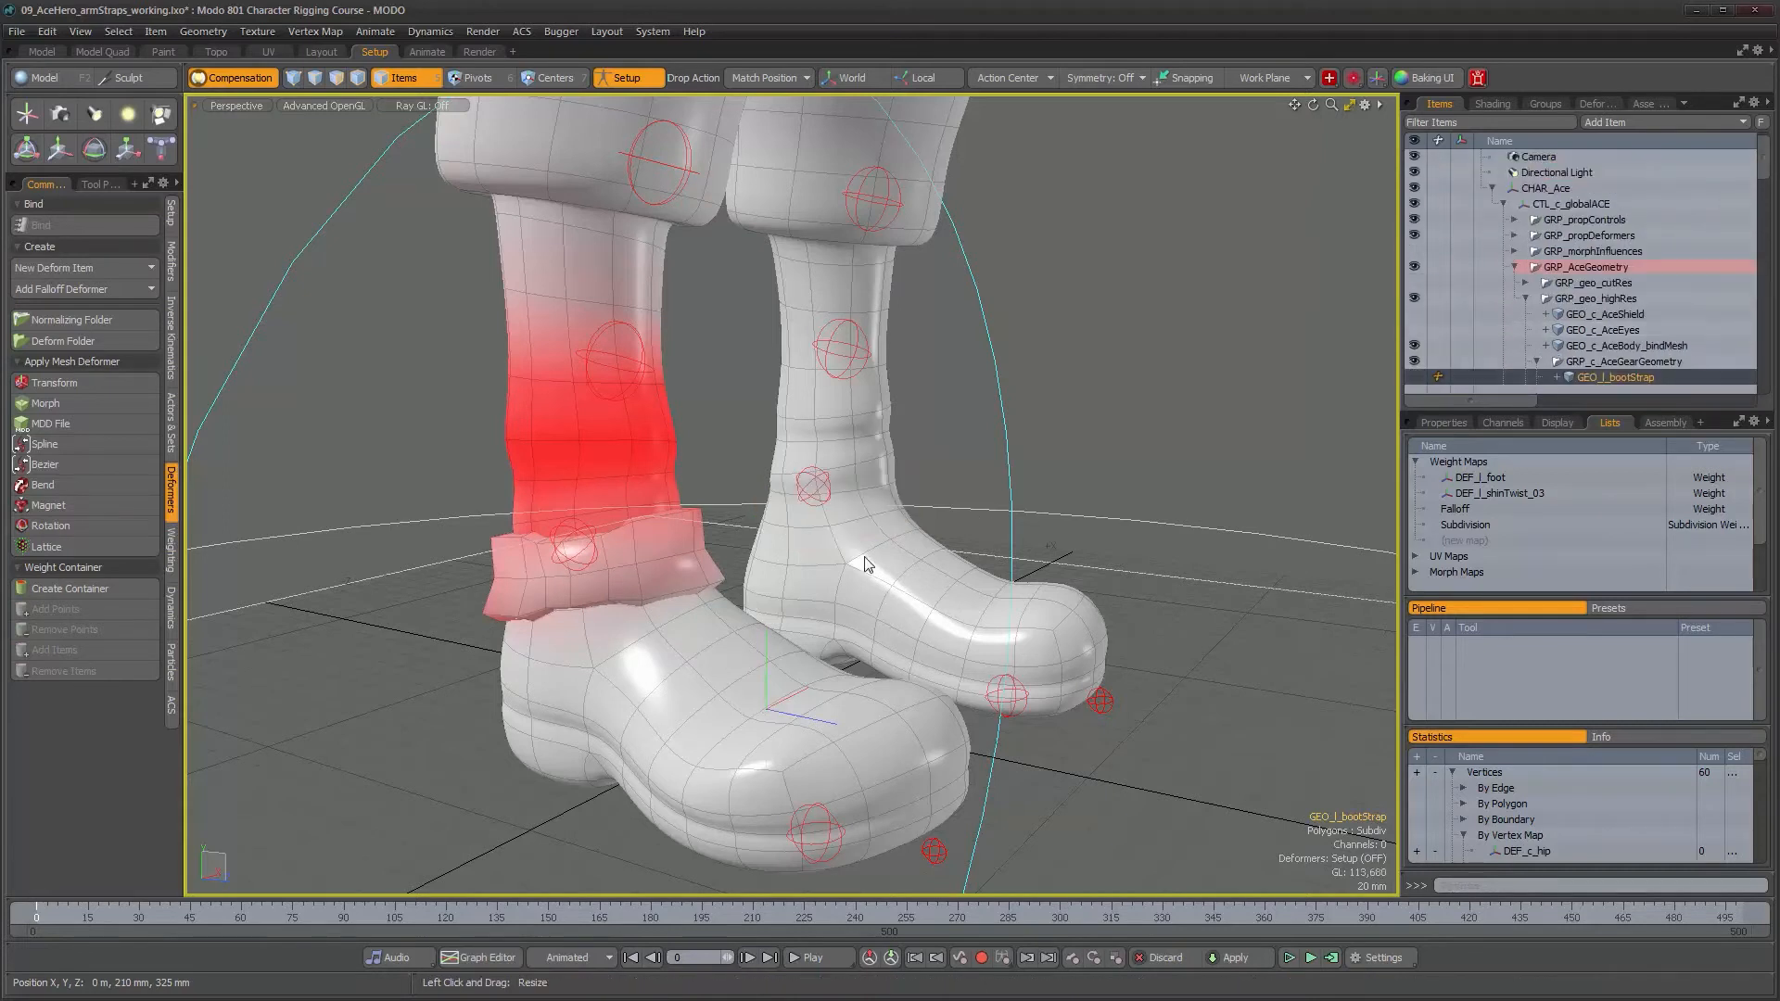
- Transfer the DEF_r_shinTwist_03 weight map onto the right boot strap's matching map using local space and raycast sampling
left_click(699, 557)
left_click_drag(699, 572, 734, 567, "alt")
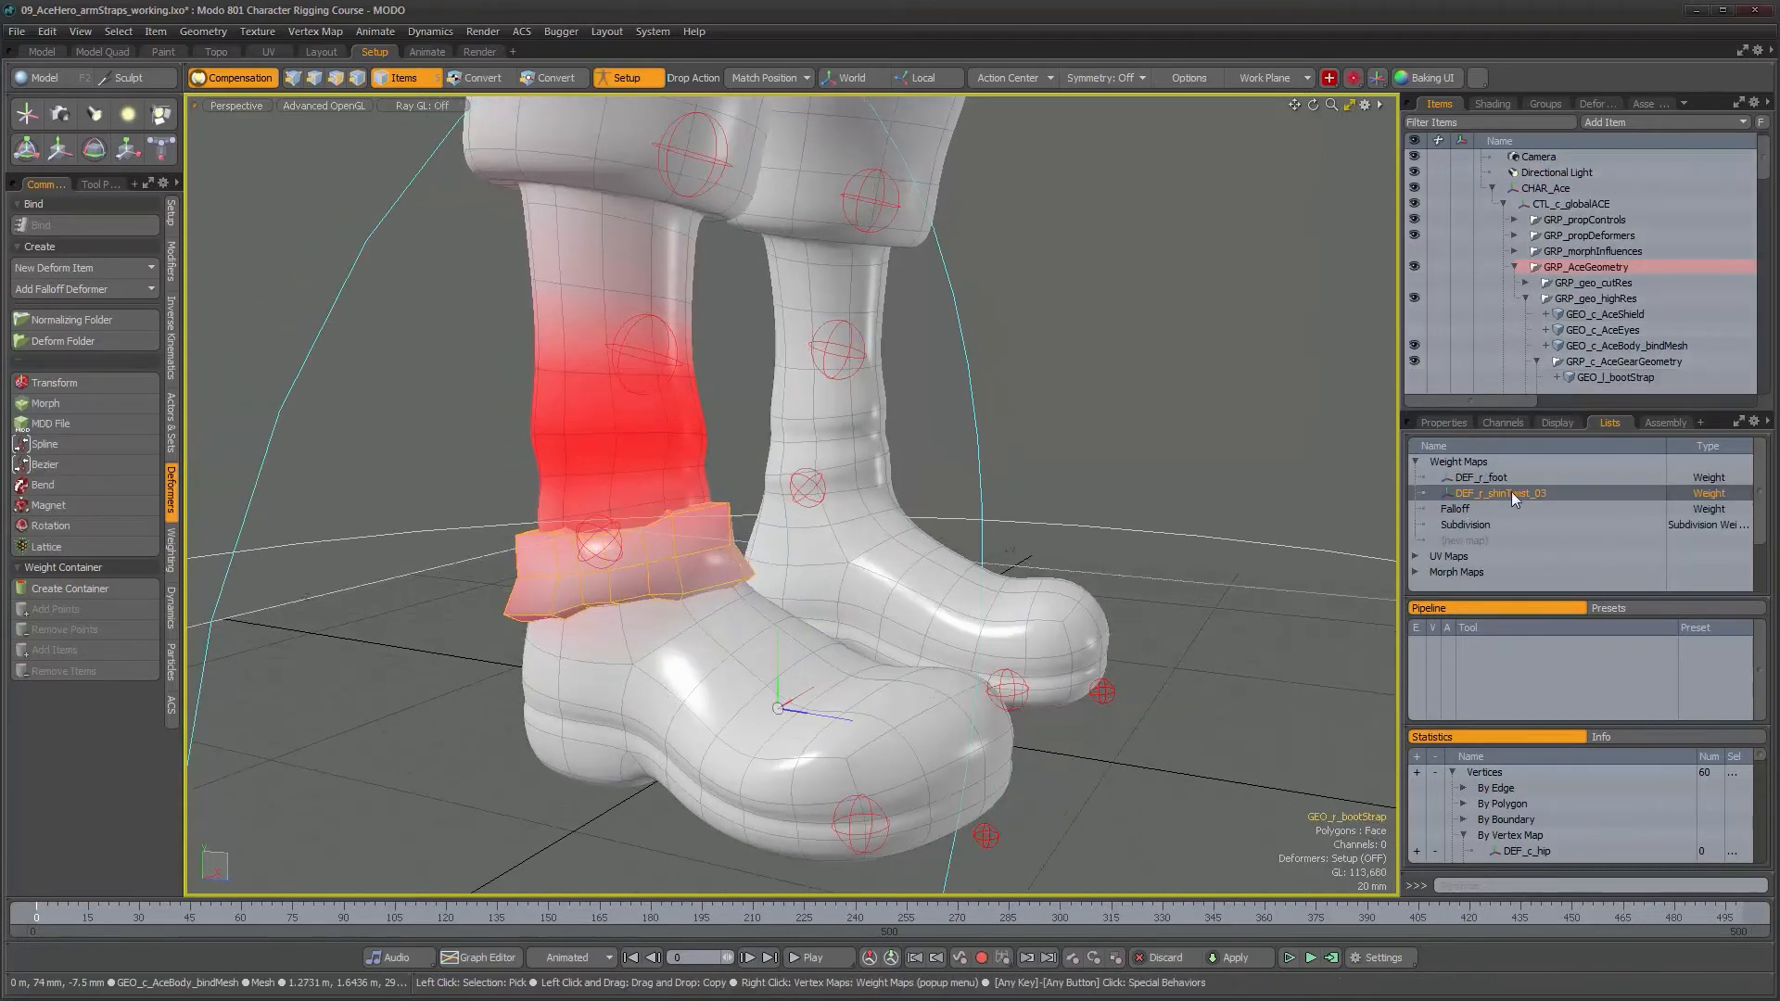
left_click(336, 31)
left_click(353, 343)
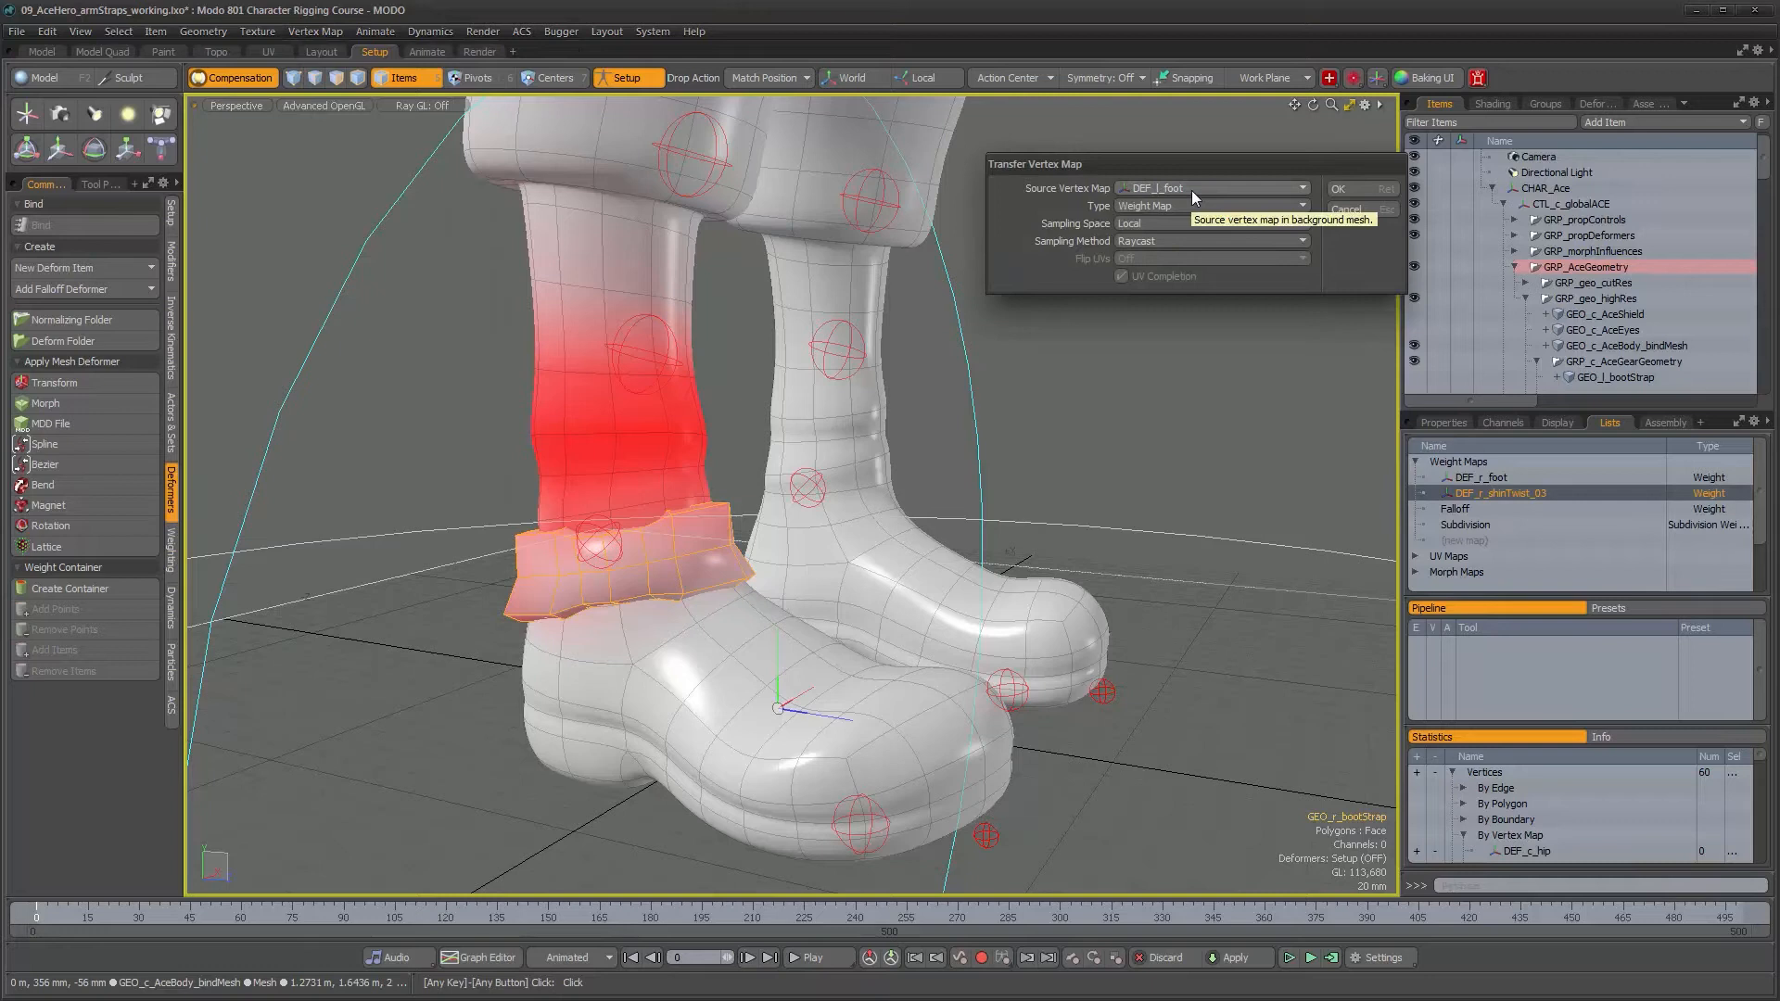
left_click(1193, 191)
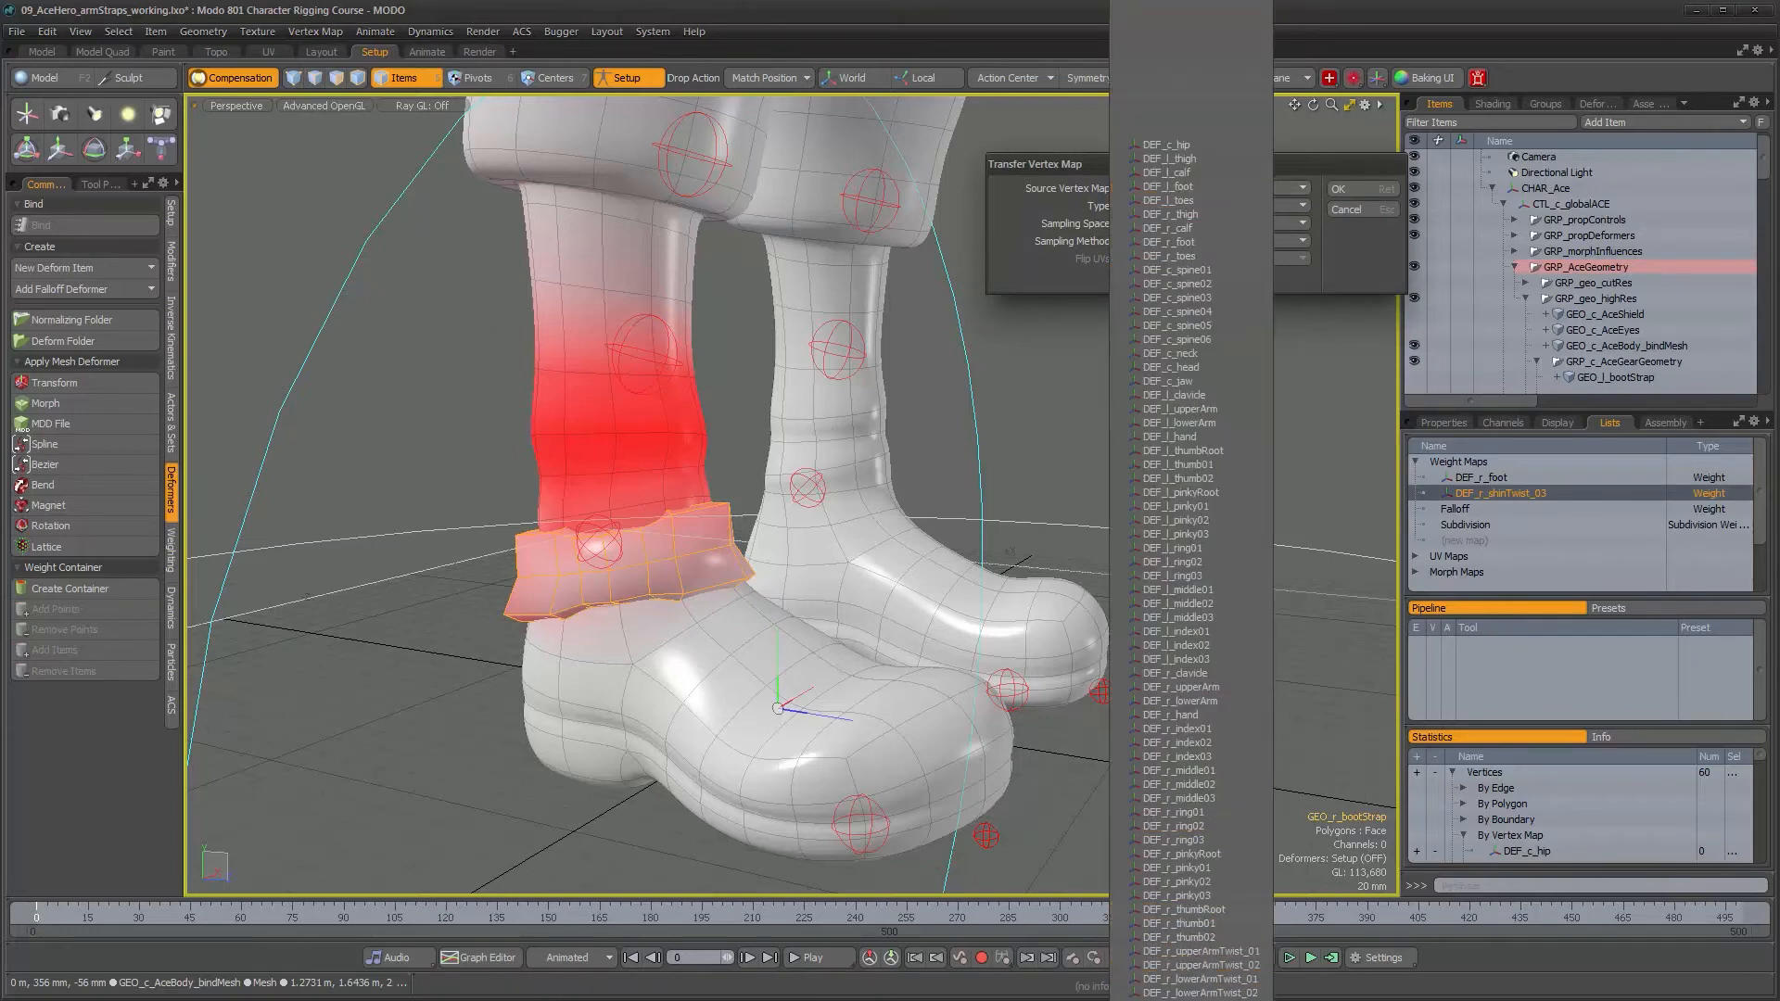
left_click(1233, 970)
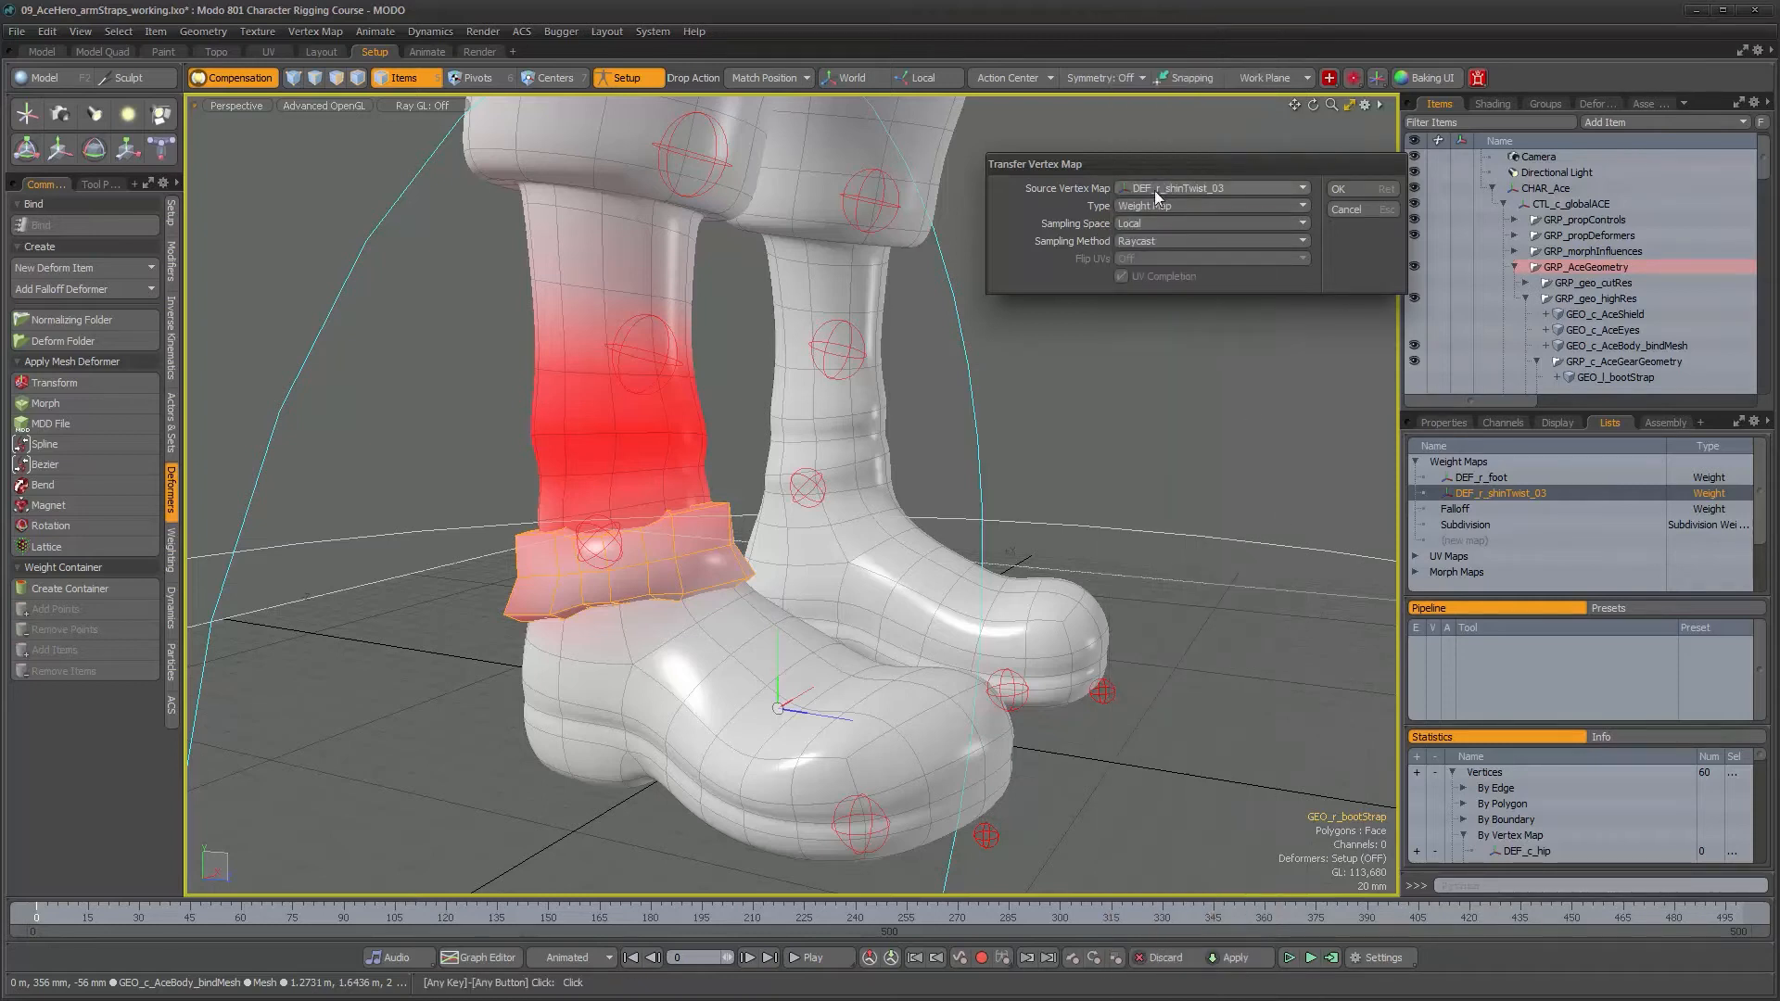
left_click(1364, 193)
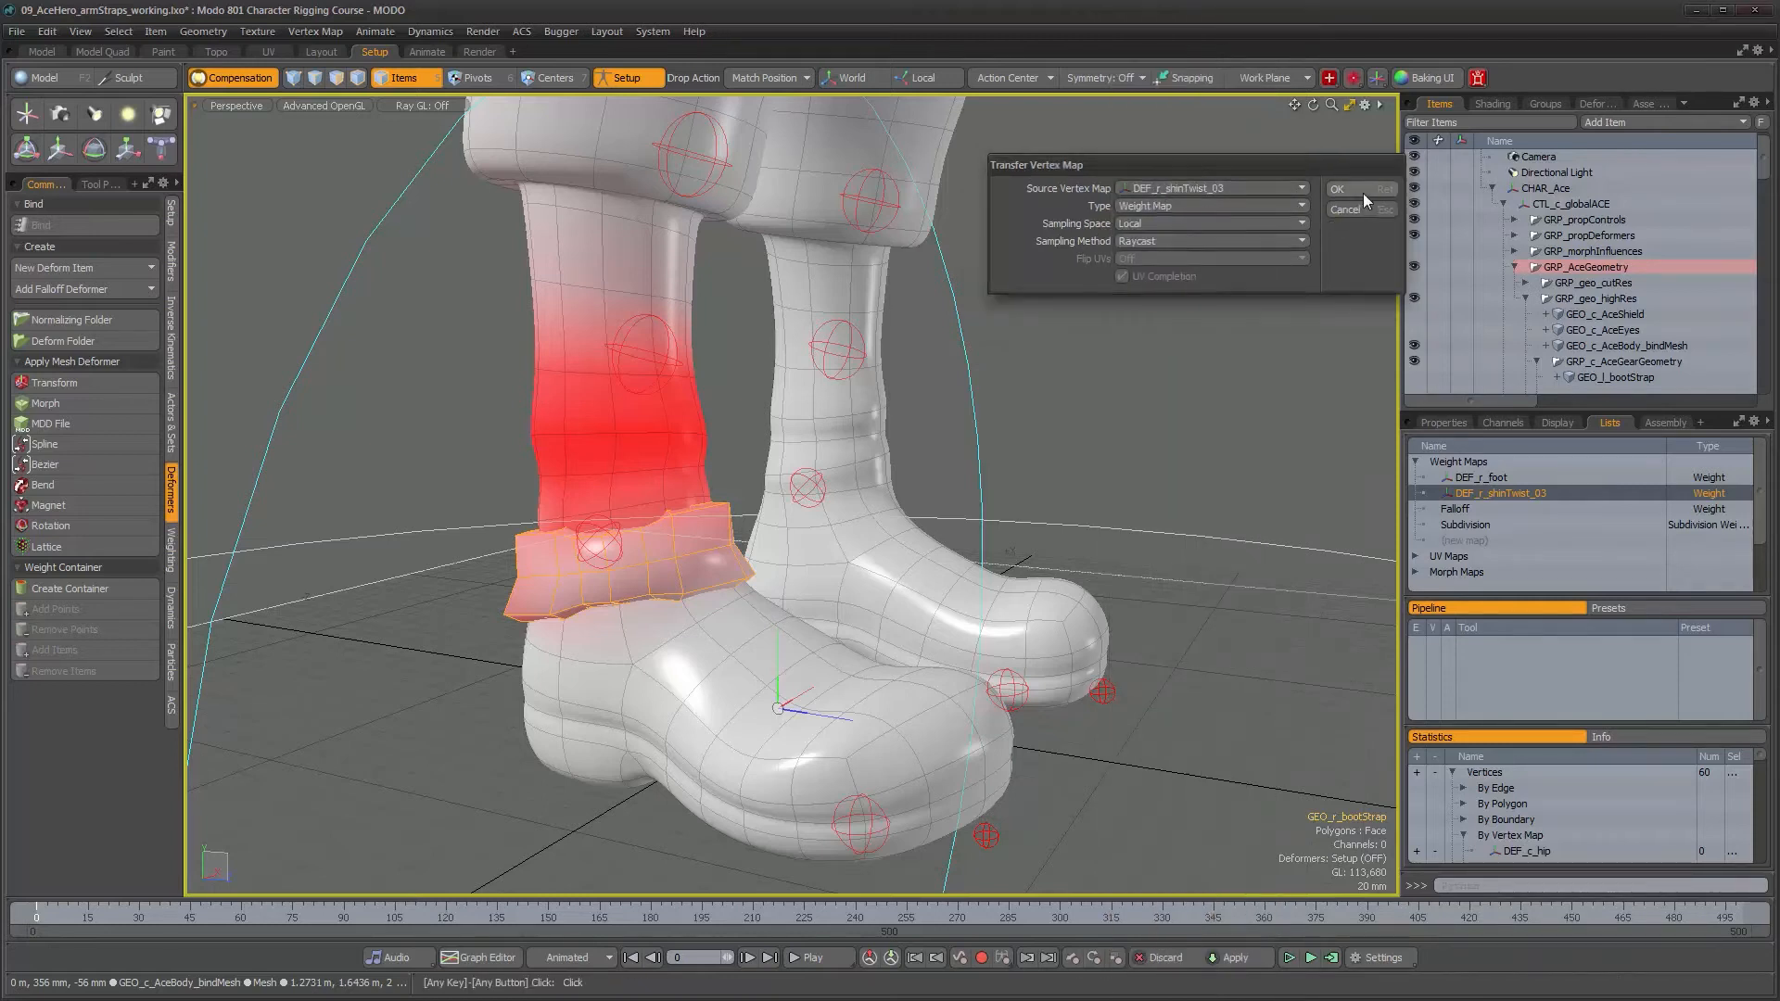
- Transfer the DEF_r_foot weight map onto the right boot strap's DEF_r_foot map using local space and raycast sampling
left_click(1461, 479)
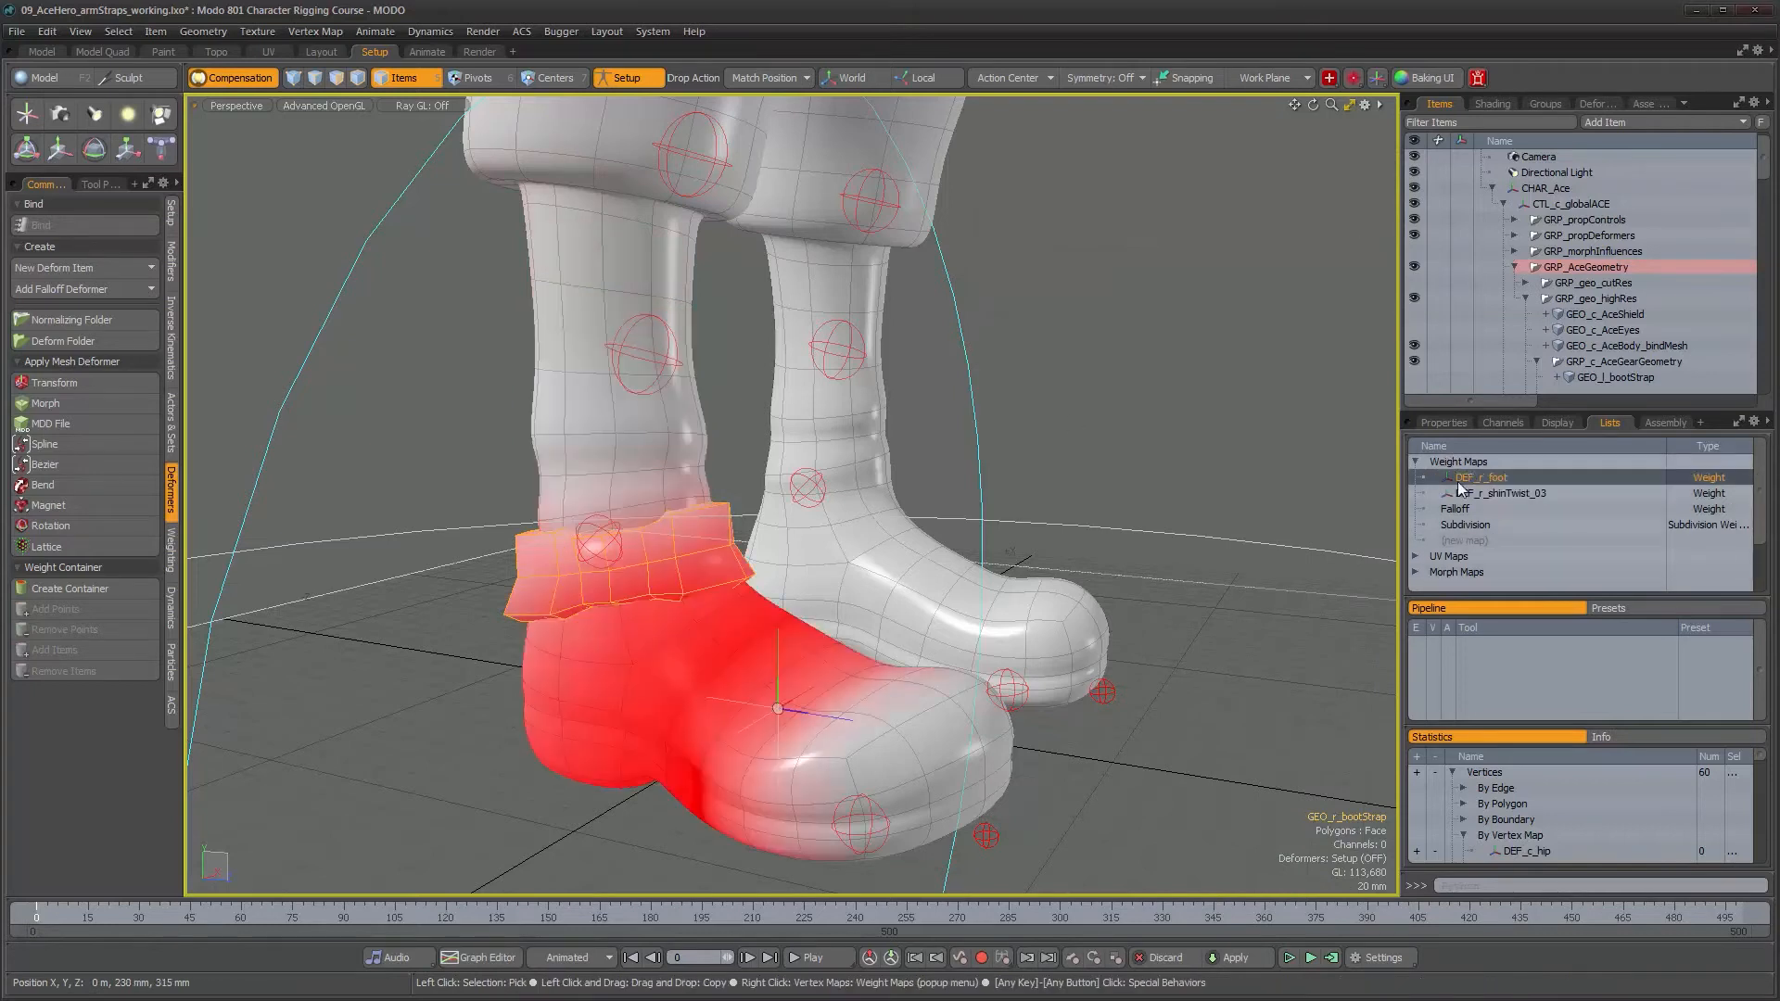
left_click(315, 32)
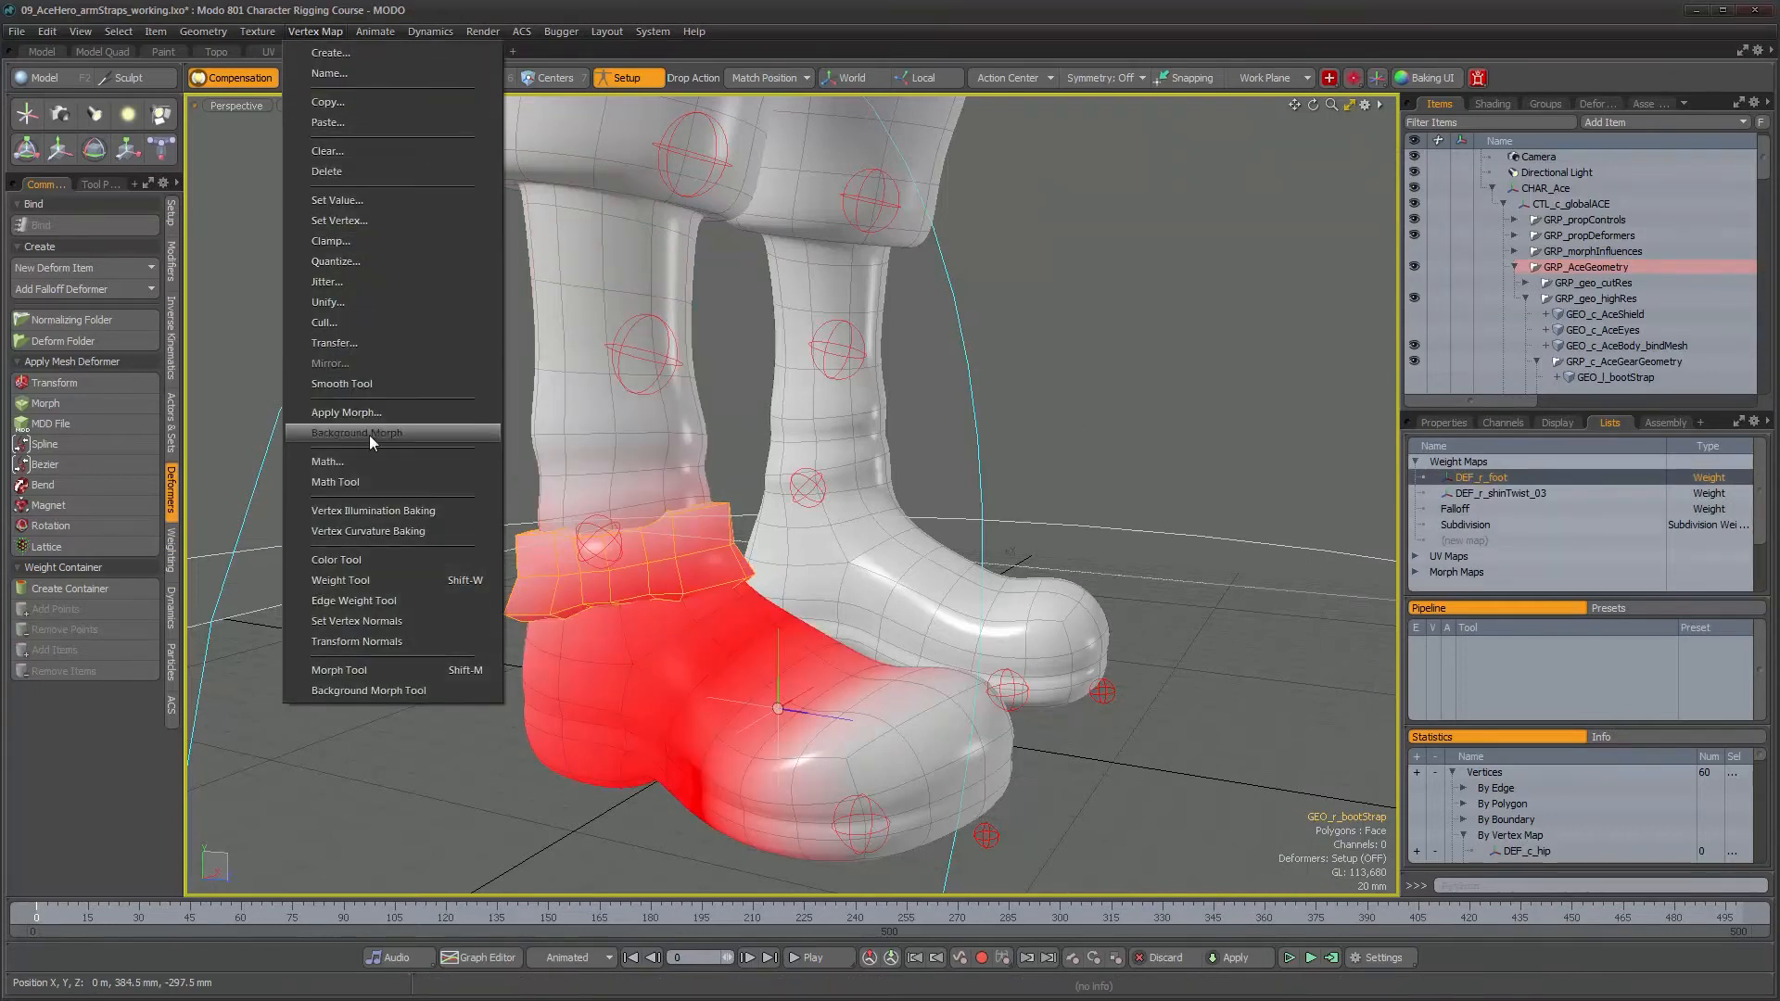
left_click(364, 341)
left_click(1207, 188)
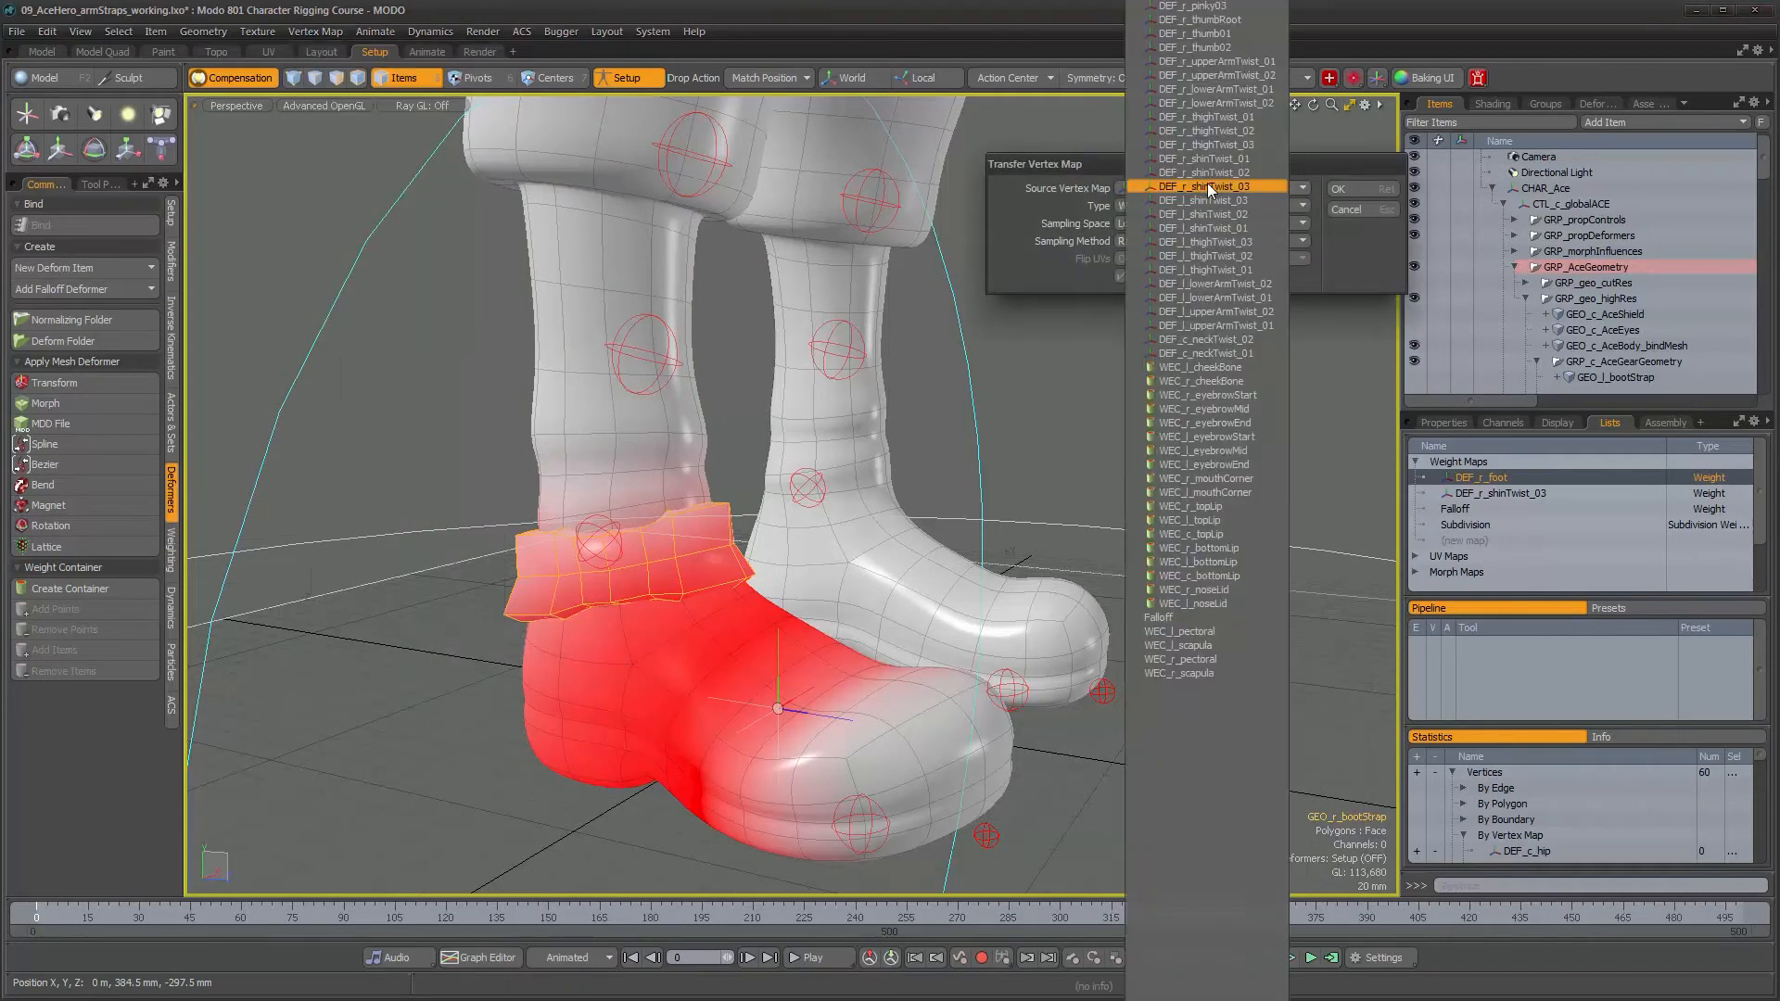
scroll(1207, 500, "up", 5)
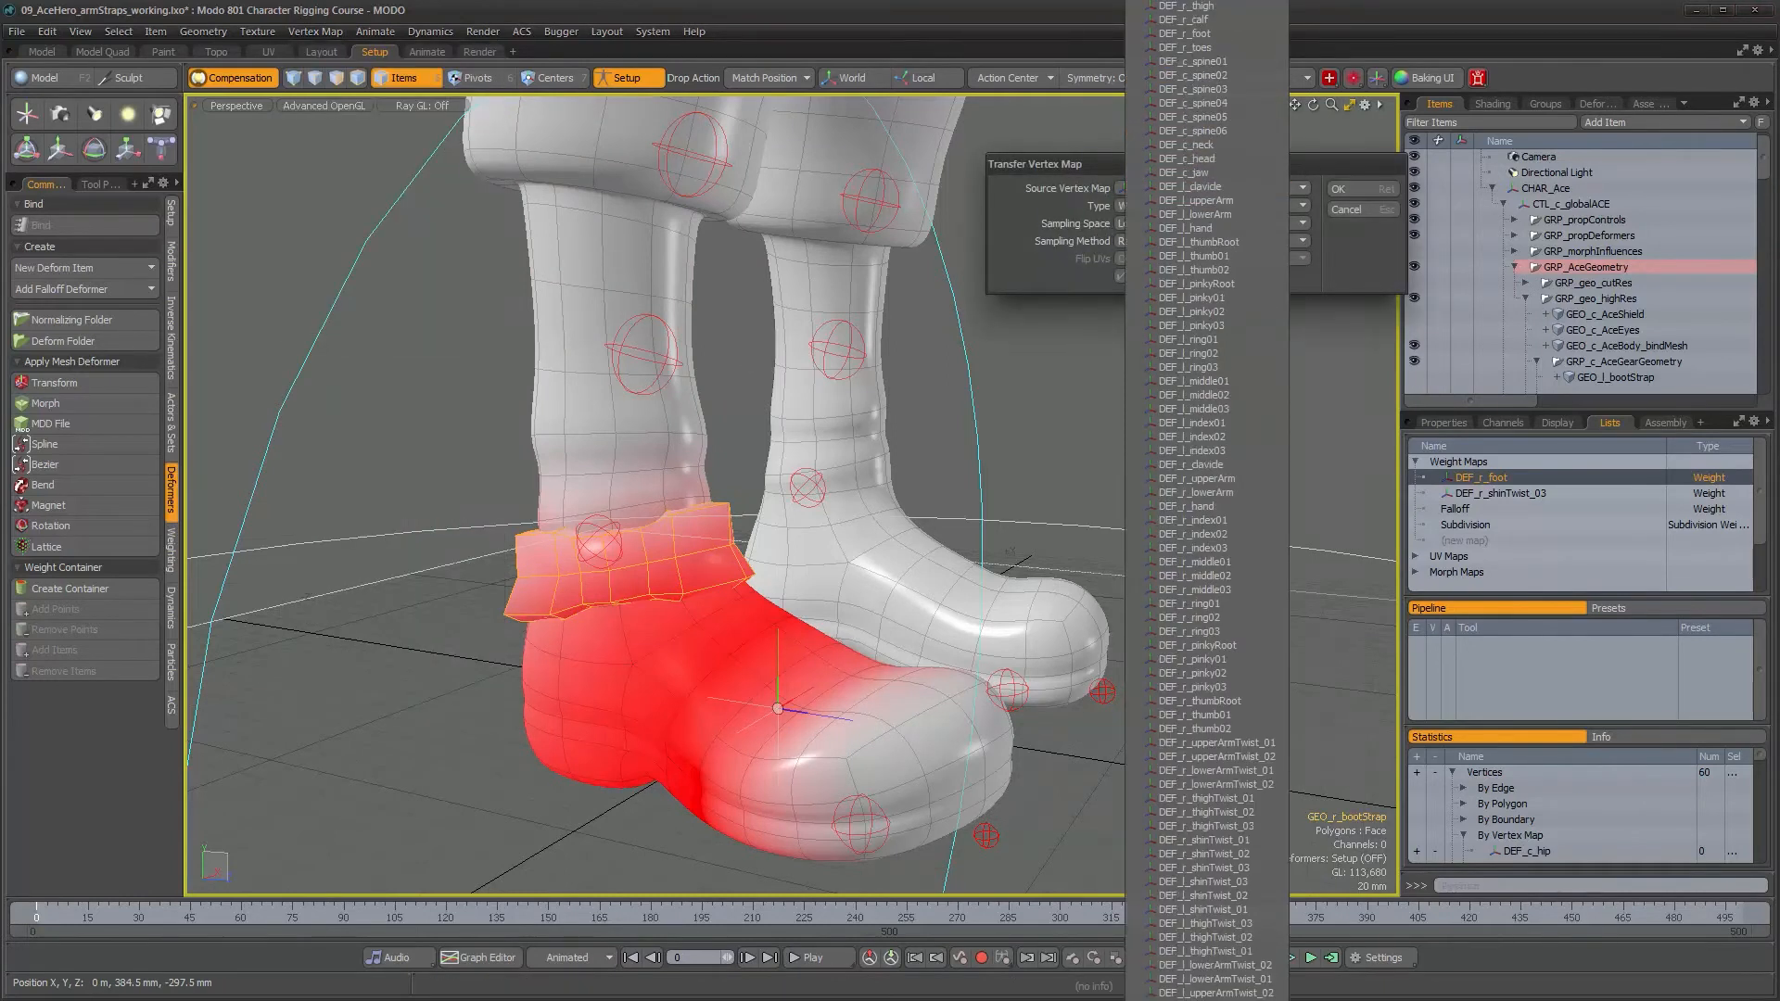
left_click(1203, 34)
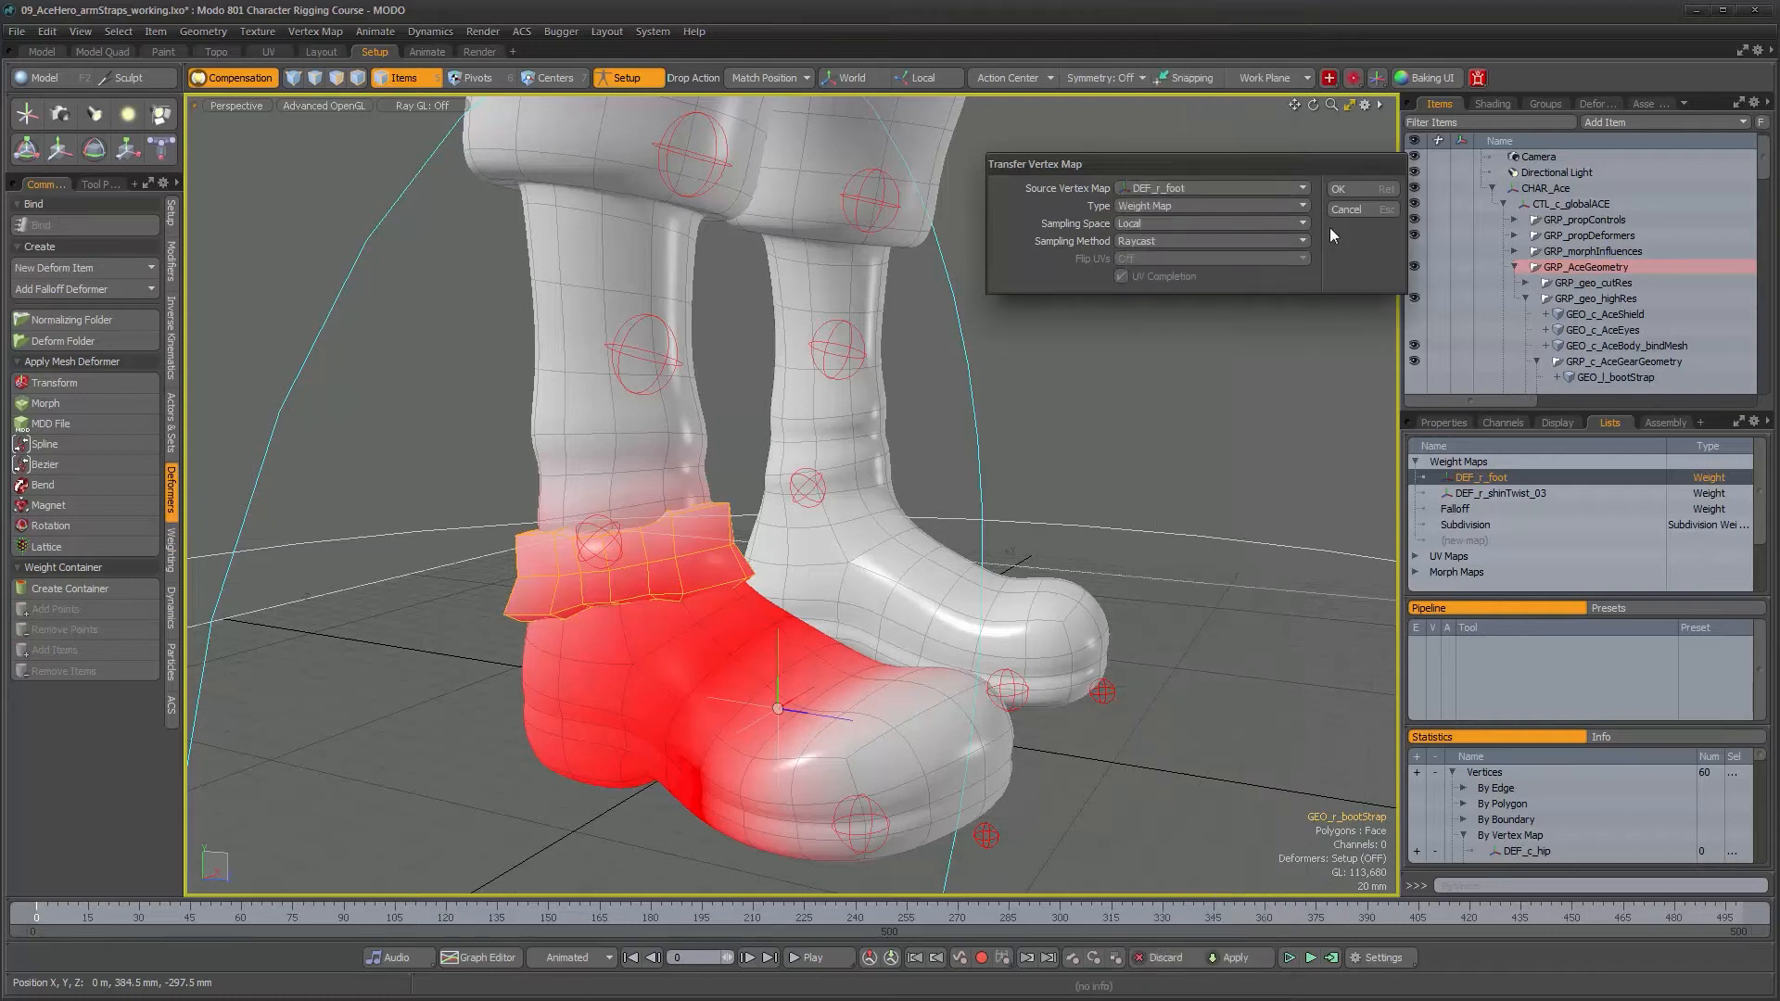
left_click(1340, 189)
- Leave setup mode, scrub the animation to frame 121 and examine how the right boot strap deforms with the bent foot
left_click(637, 78)
right_click_drag(928, 508, 883, 532, "alt")
left_click_drag(980, 518, 853, 602, "alt")
mouse_move(58, 916)
left_mouse_down()
mouse_move(504, 916)
mouse_move(453, 916)
left_mouse_up()
left_click_drag(714, 640, 775, 677, "alt")
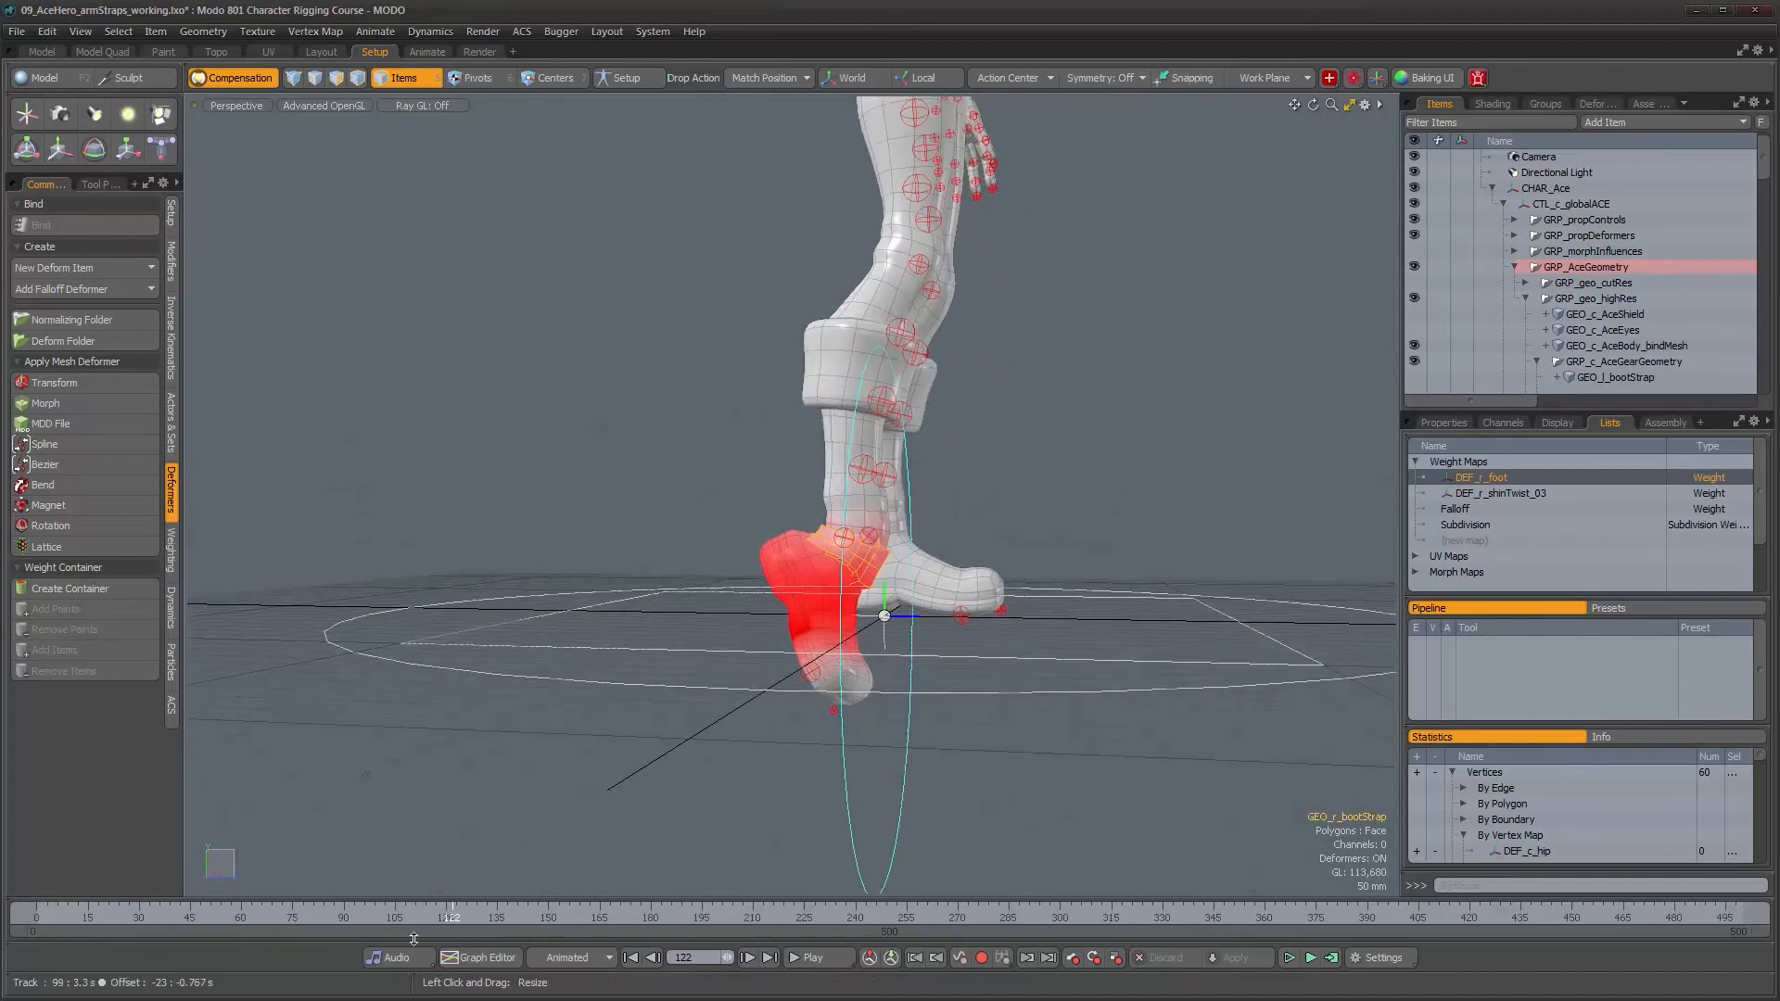
mouse_move(455, 916)
left_mouse_down()
mouse_move(607, 916)
mouse_move(408, 915)
mouse_move(465, 916)
mouse_move(448, 916)
left_mouse_up()
left_click_drag(841, 543, 867, 615, "alt")
scroll(825, 545, "up", 4)
scroll(794, 596, "up", 3)
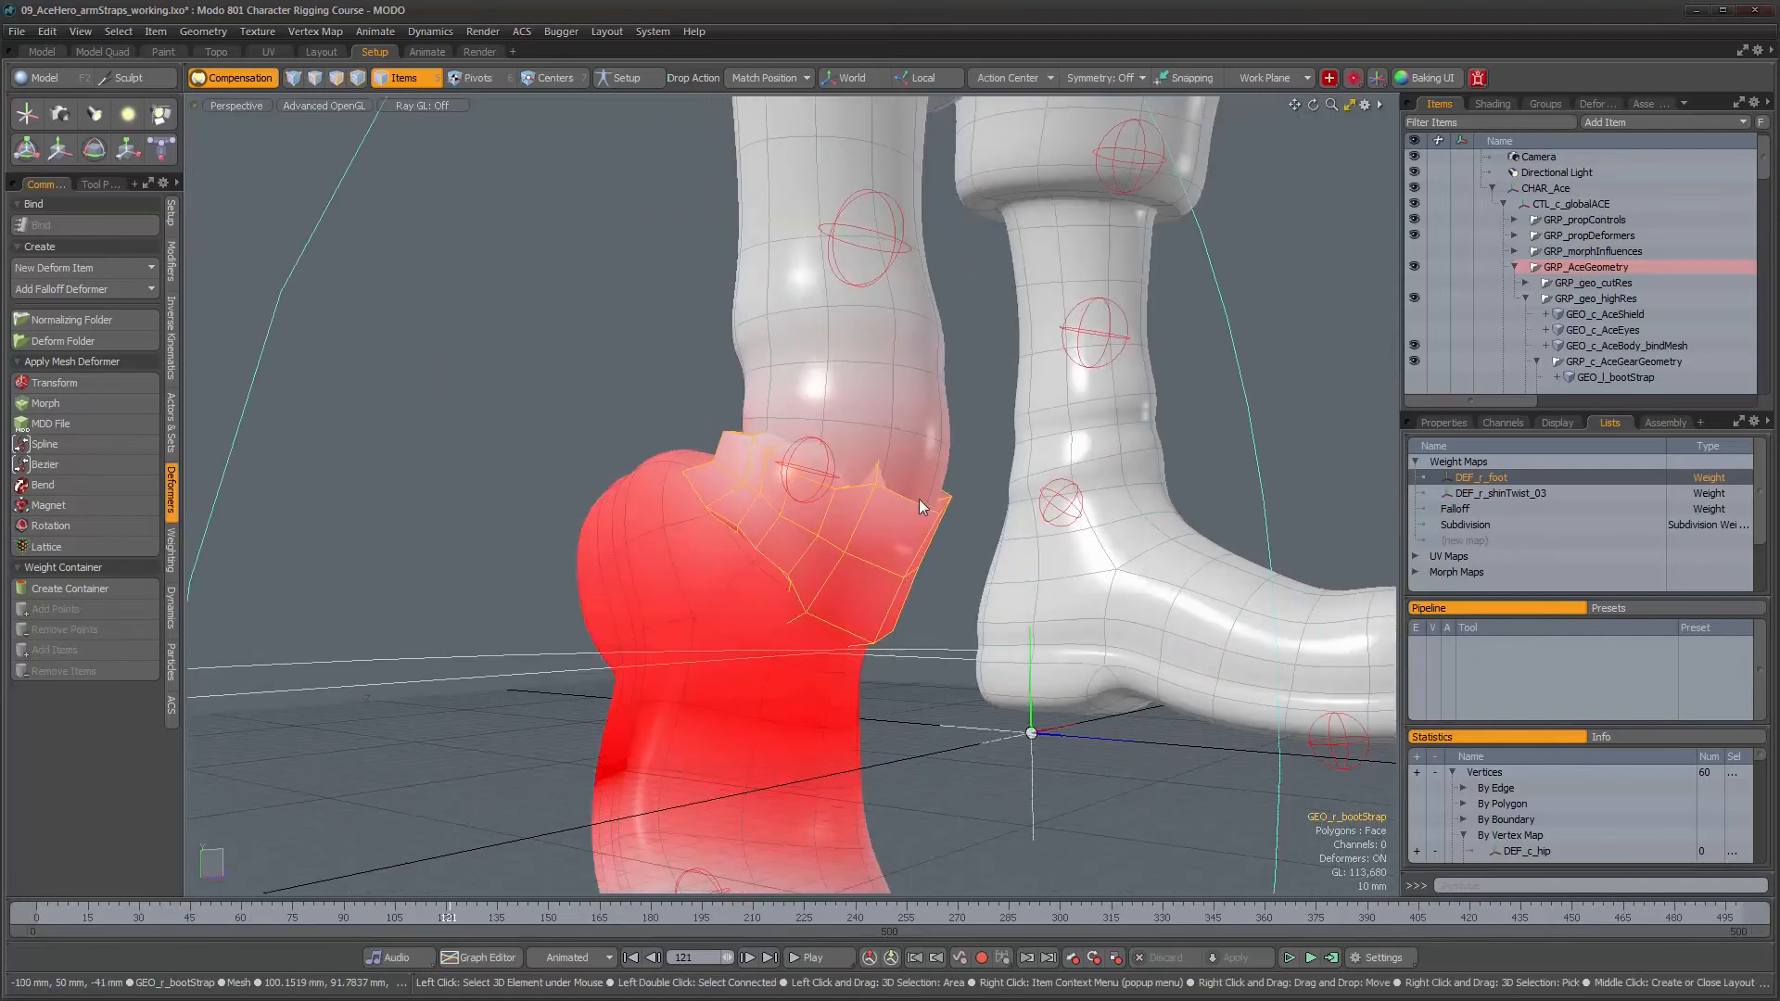
left_click_drag(920, 519, 898, 588, "alt")
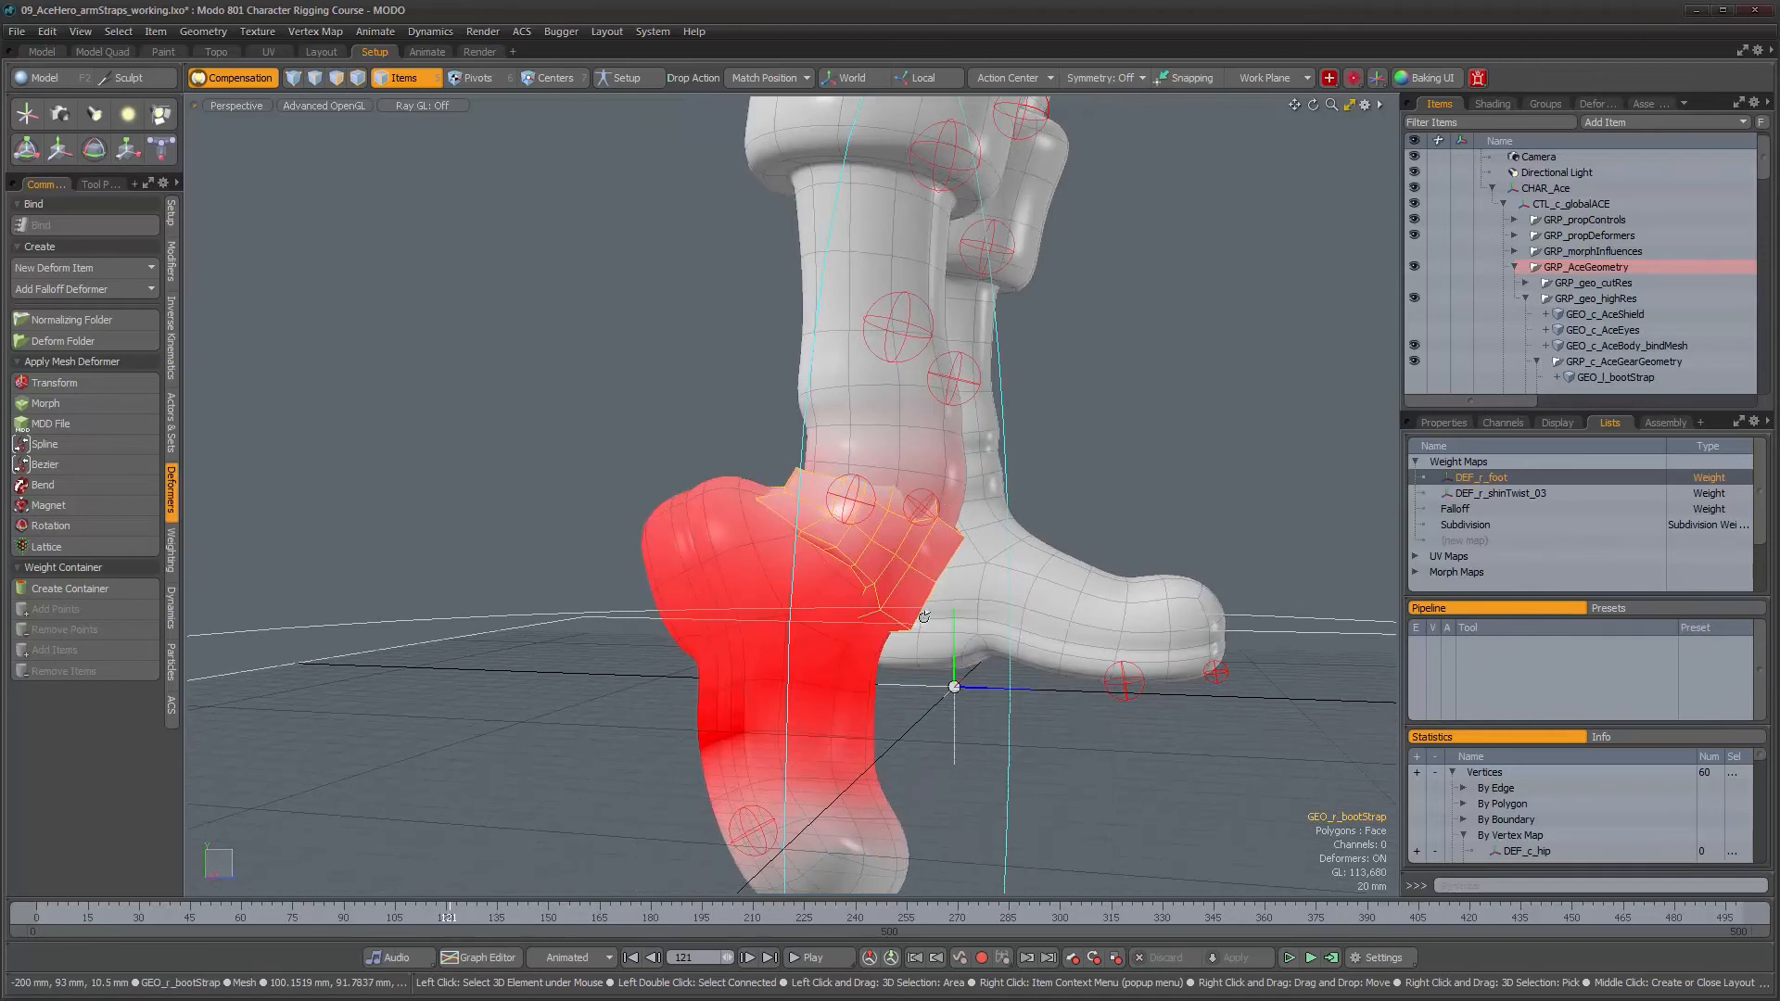
left_click_drag(938, 531, 938, 647, "alt")
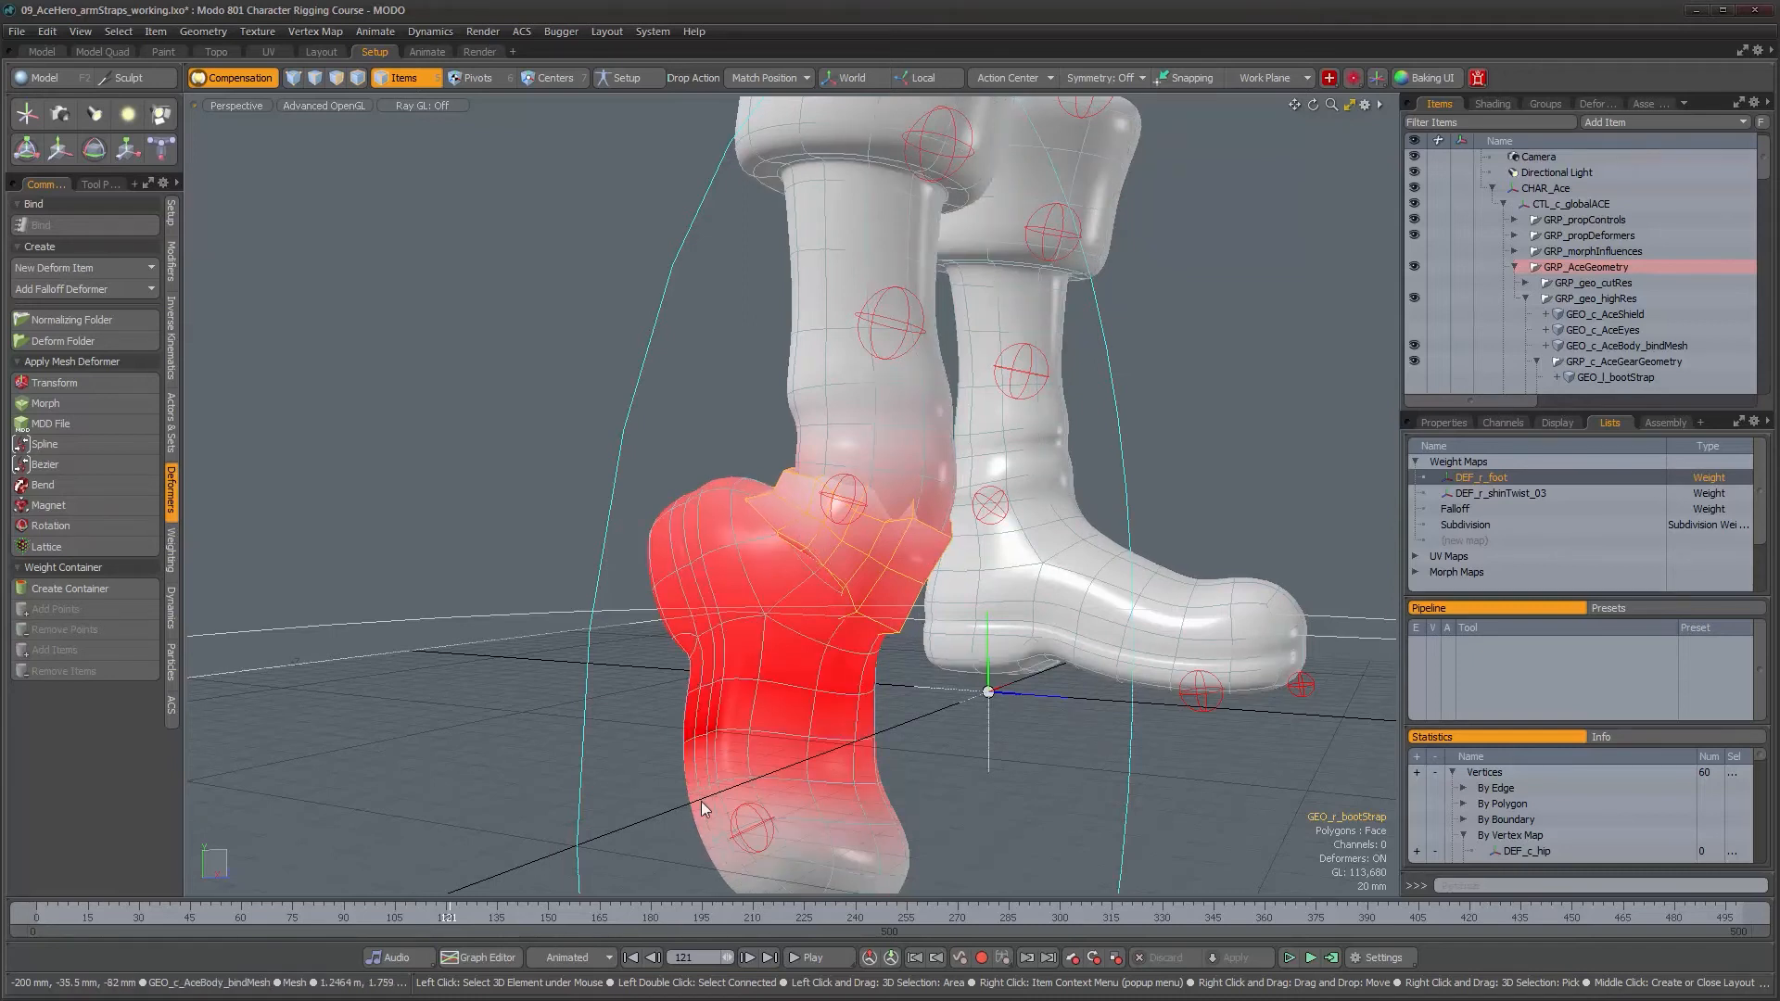
- Return the animation to frame 0 and switch the right boot strap mesh to subdivision surfaces
mouse_move(448, 916)
left_mouse_down()
mouse_move(341, 916)
mouse_move(613, 917)
mouse_move(36, 917)
left_mouse_up()
left_click_drag(855, 545, 802, 576, "alt")
key("Tab")
left_click_drag(1047, 594, 932, 606, "alt")
right_click_drag(932, 606, 825, 594, "alt")
middle_click_drag(936, 417, 788, 575, "alt")
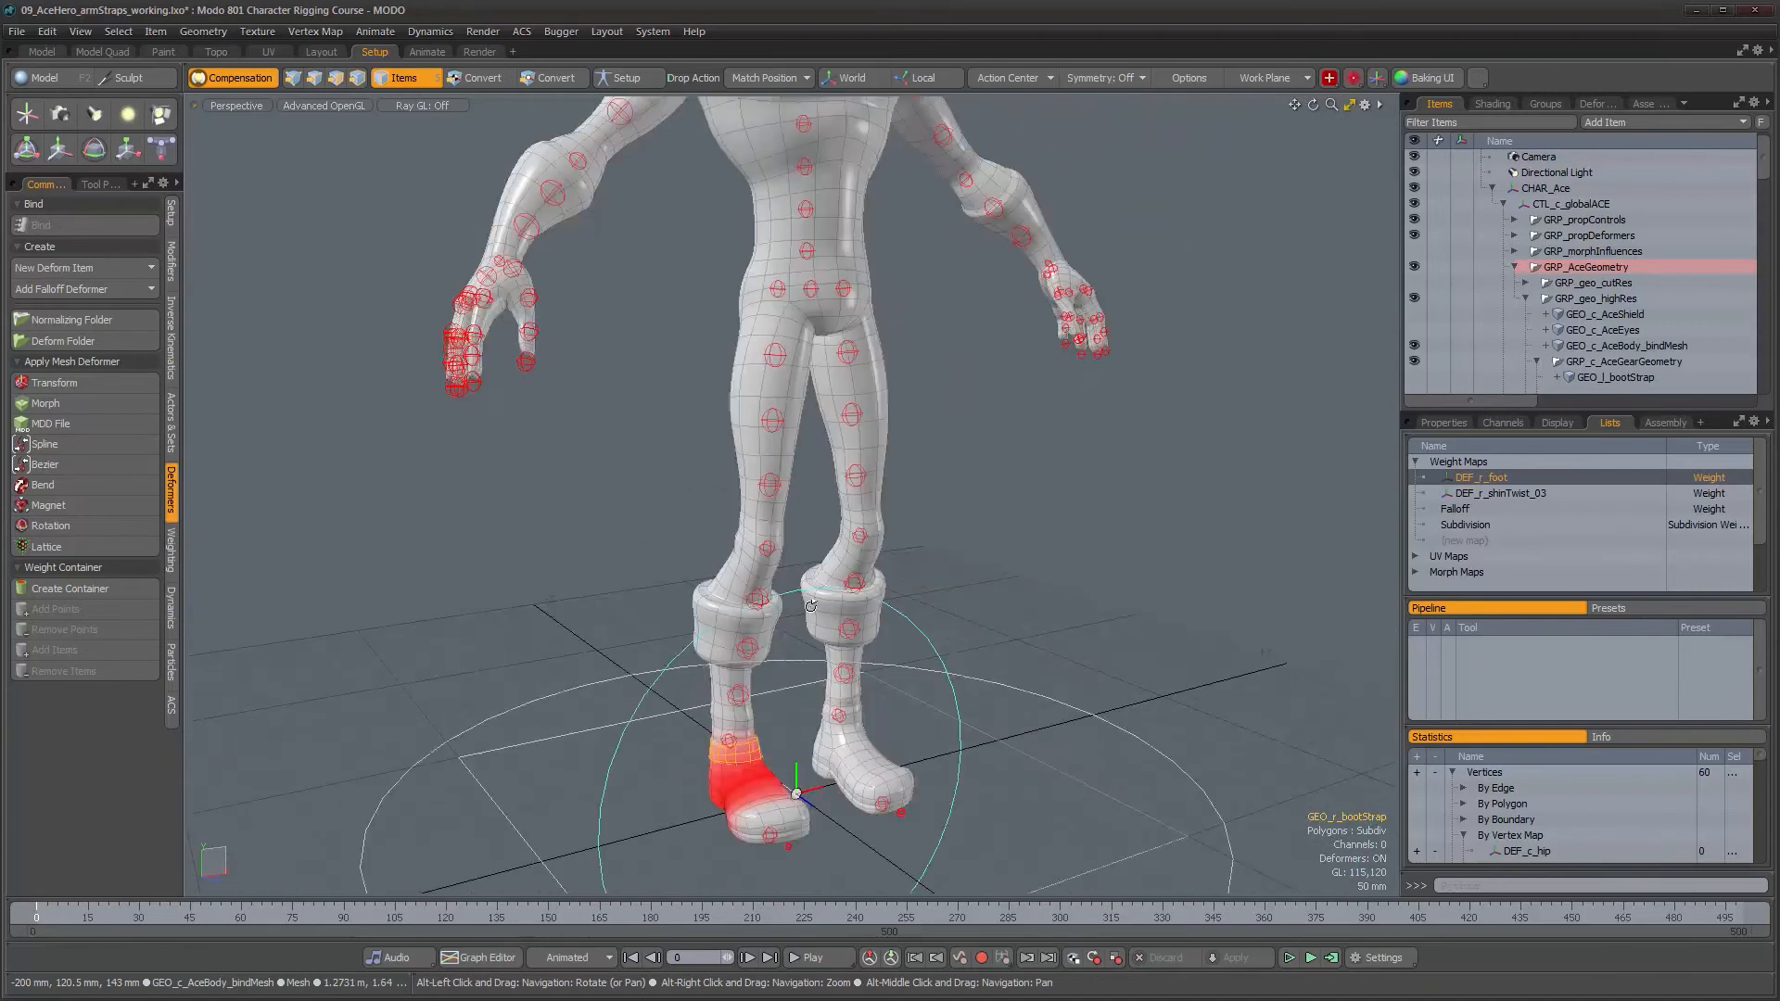
right_click_drag(872, 556, 816, 537, "alt")
left_click_drag(816, 501, 979, 582, "alt")
left_click(949, 553)
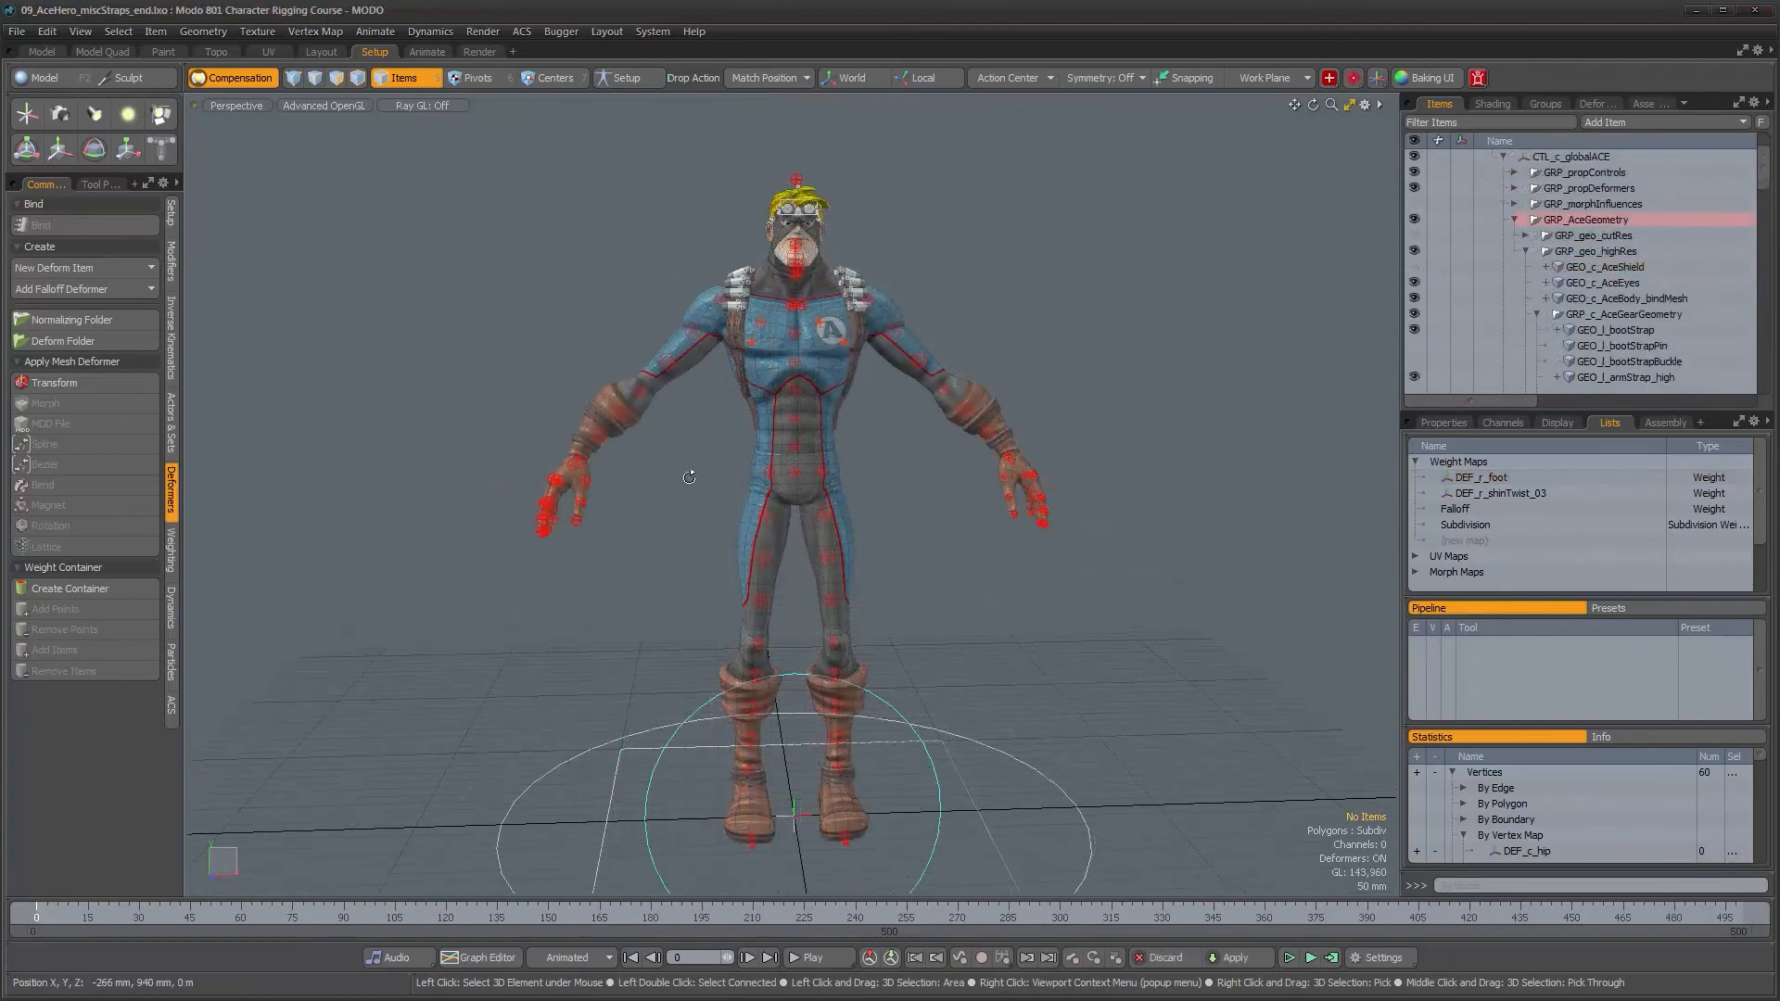
- Show the left upper arm strap's hidden pin and buckle meshes, GEO_l_armStrapPin_high and GEO_l_armStrapBuckle_high
left_click_drag(953, 682, 890, 649, "alt")
scroll(644, 444, "up", 5)
left_click_drag(644, 444, 846, 510, "alt")
scroll(937, 473, "up", 2)
scroll(1643, 309, "down", 3)
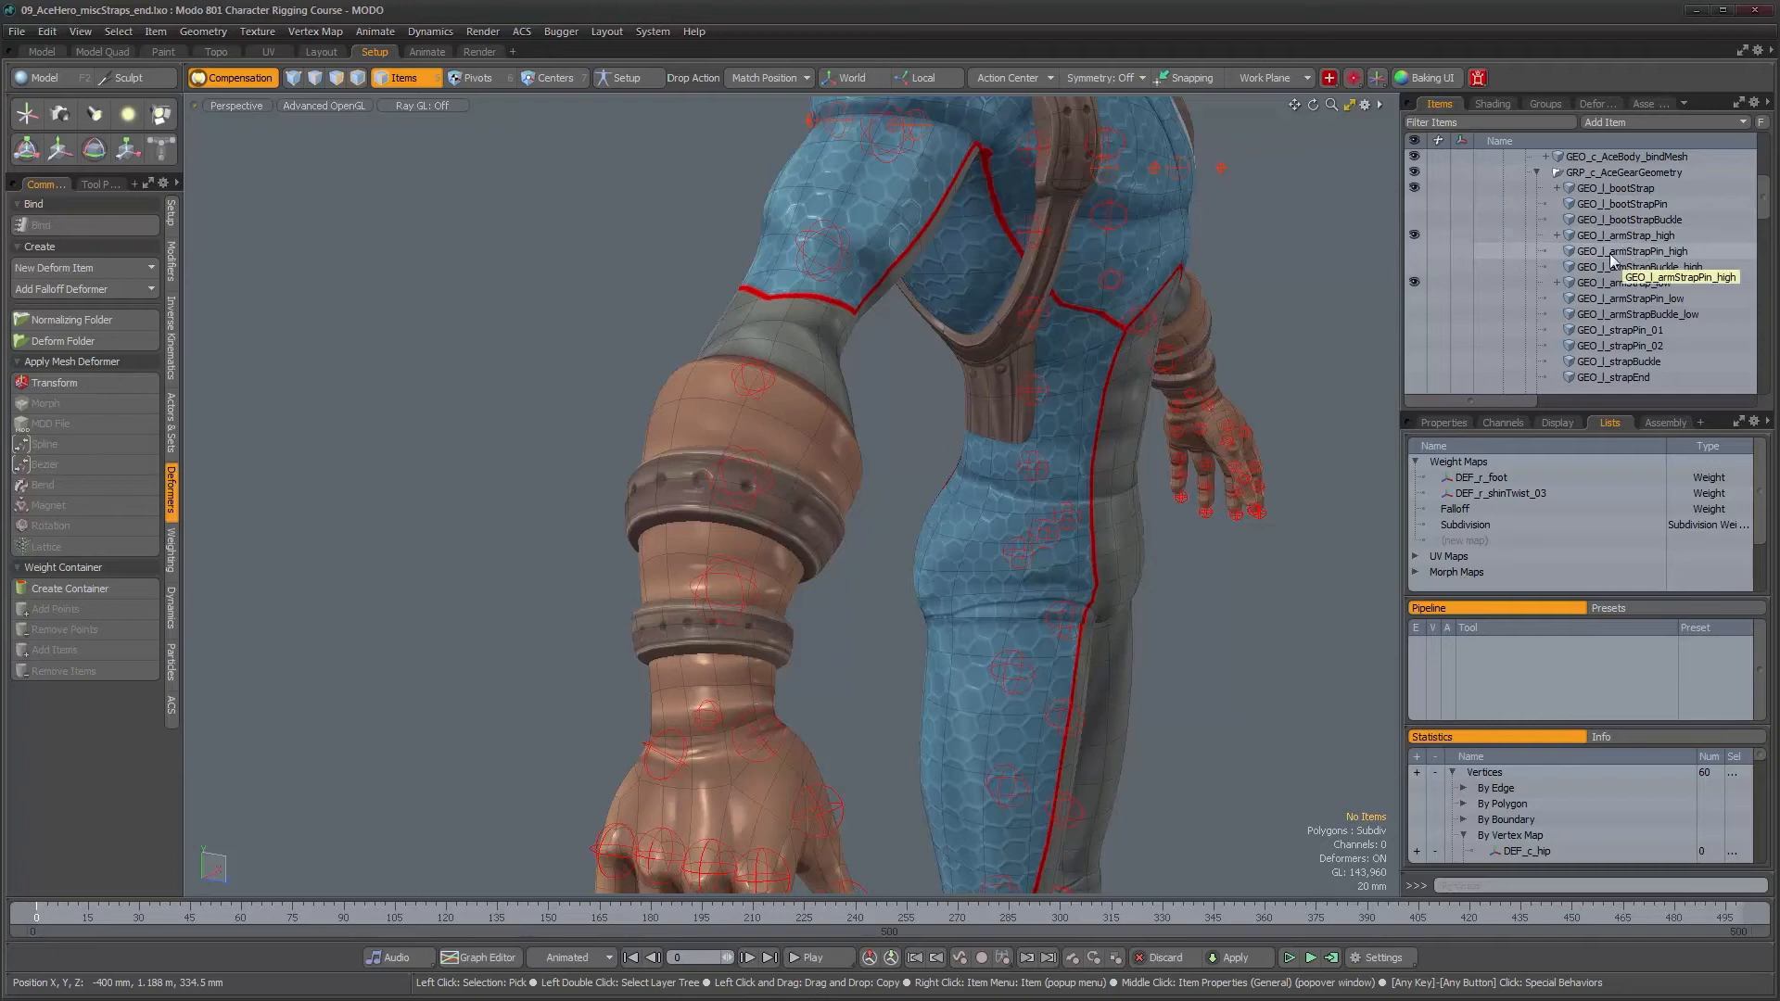
left_click(1417, 254)
left_click(1416, 265)
- Select the GEO_l_armStrapPin_high mesh and examine up close how the pin and buckle sit on the left upper arm strap
left_click_drag(914, 559, 1029, 483, "alt")
scroll(876, 475, "down", 3)
left_click_drag(876, 476, 909, 504, "alt")
scroll(753, 496, "up", 8)
left_click(1147, 477)
scroll(1084, 490, "down", 3)
scroll(816, 528, "down", 4)
key("shift+a")
left_click_drag(1010, 561, 916, 550, "alt")
scroll(1059, 594, "down", 5)
scroll(826, 615, "up", 3)
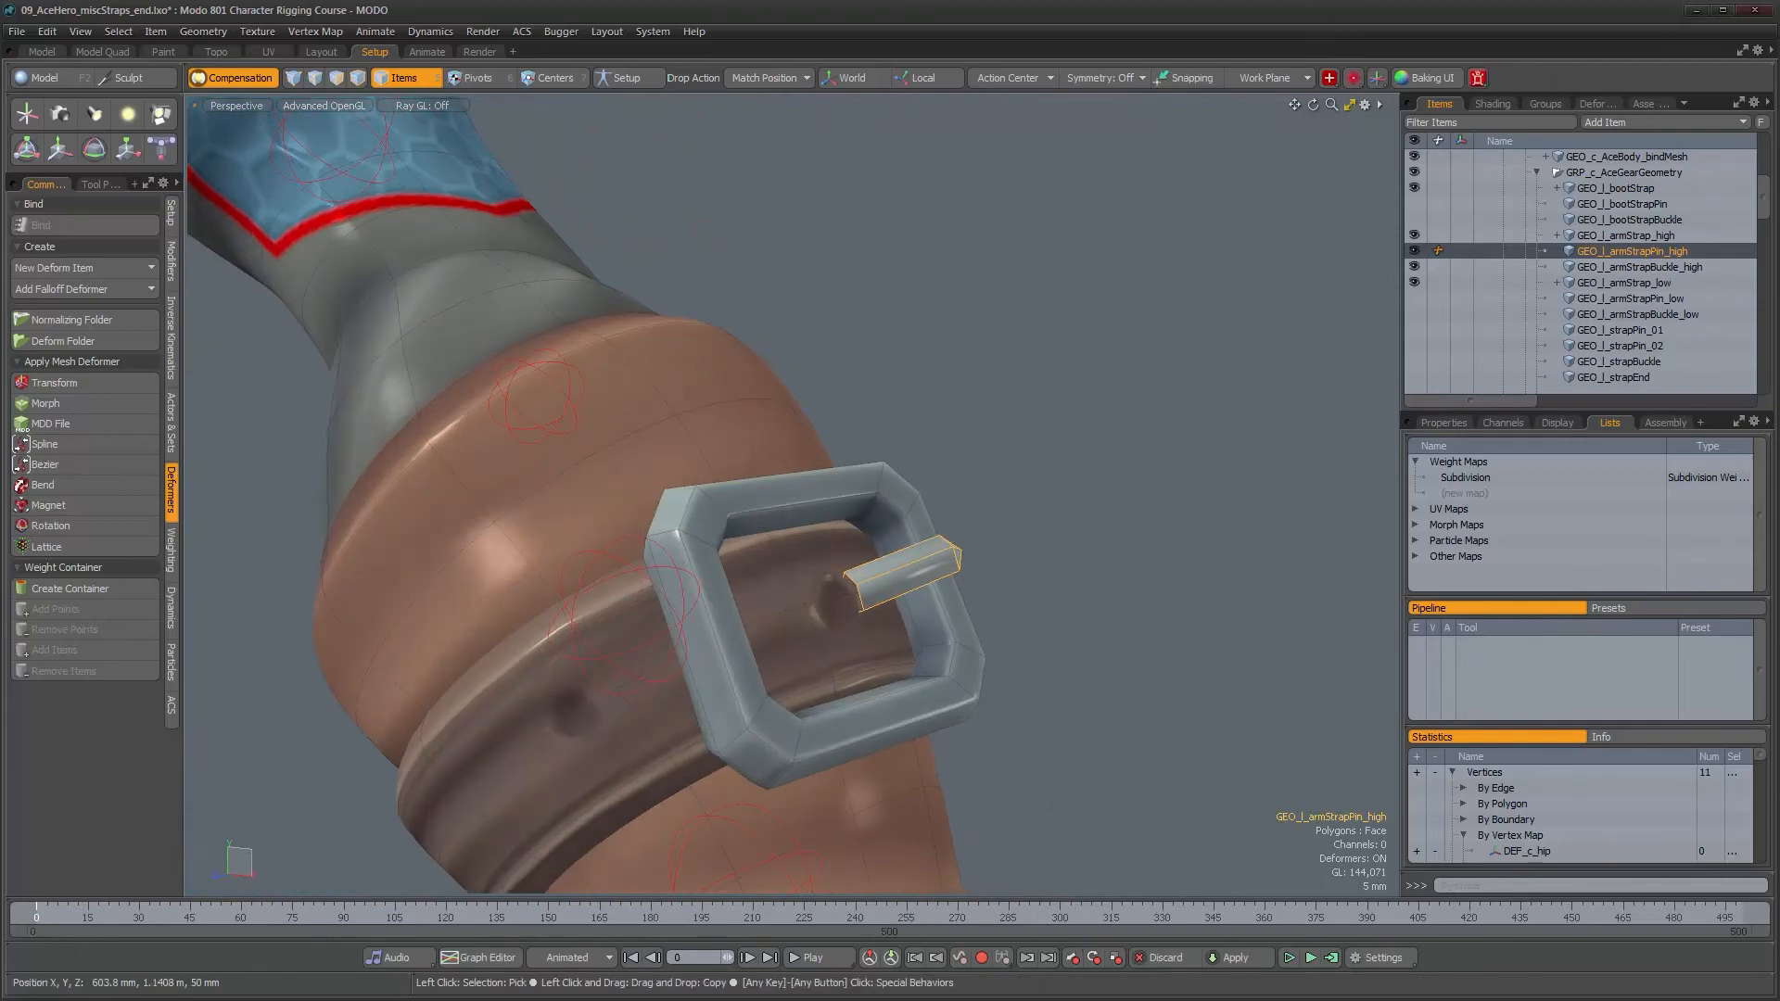
scroll(1537, 310, "down", 5)
scroll(1537, 309, "down", 3)
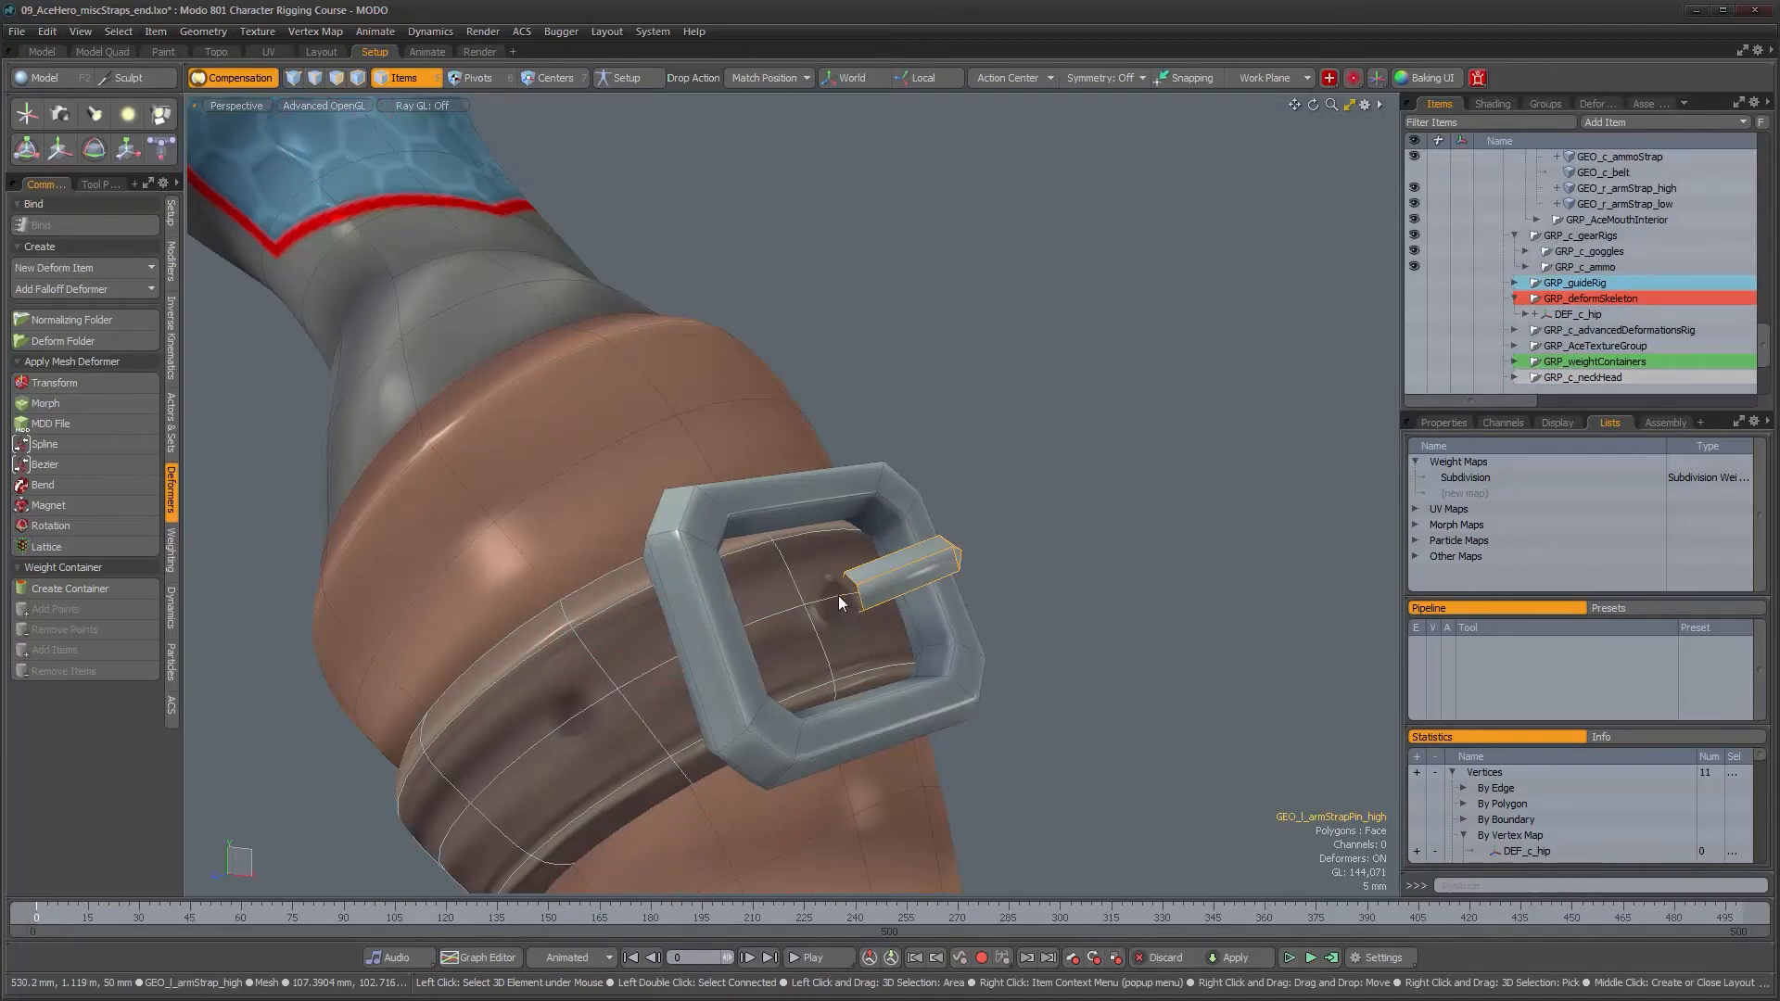
- Merge the left upper arm strap's pin and buckle meshes, GEO_l_armStrapPin_high and GEO_l_armStrapBuckle_high, into a single mesh
left_click_drag(908, 604, 853, 526, "alt")
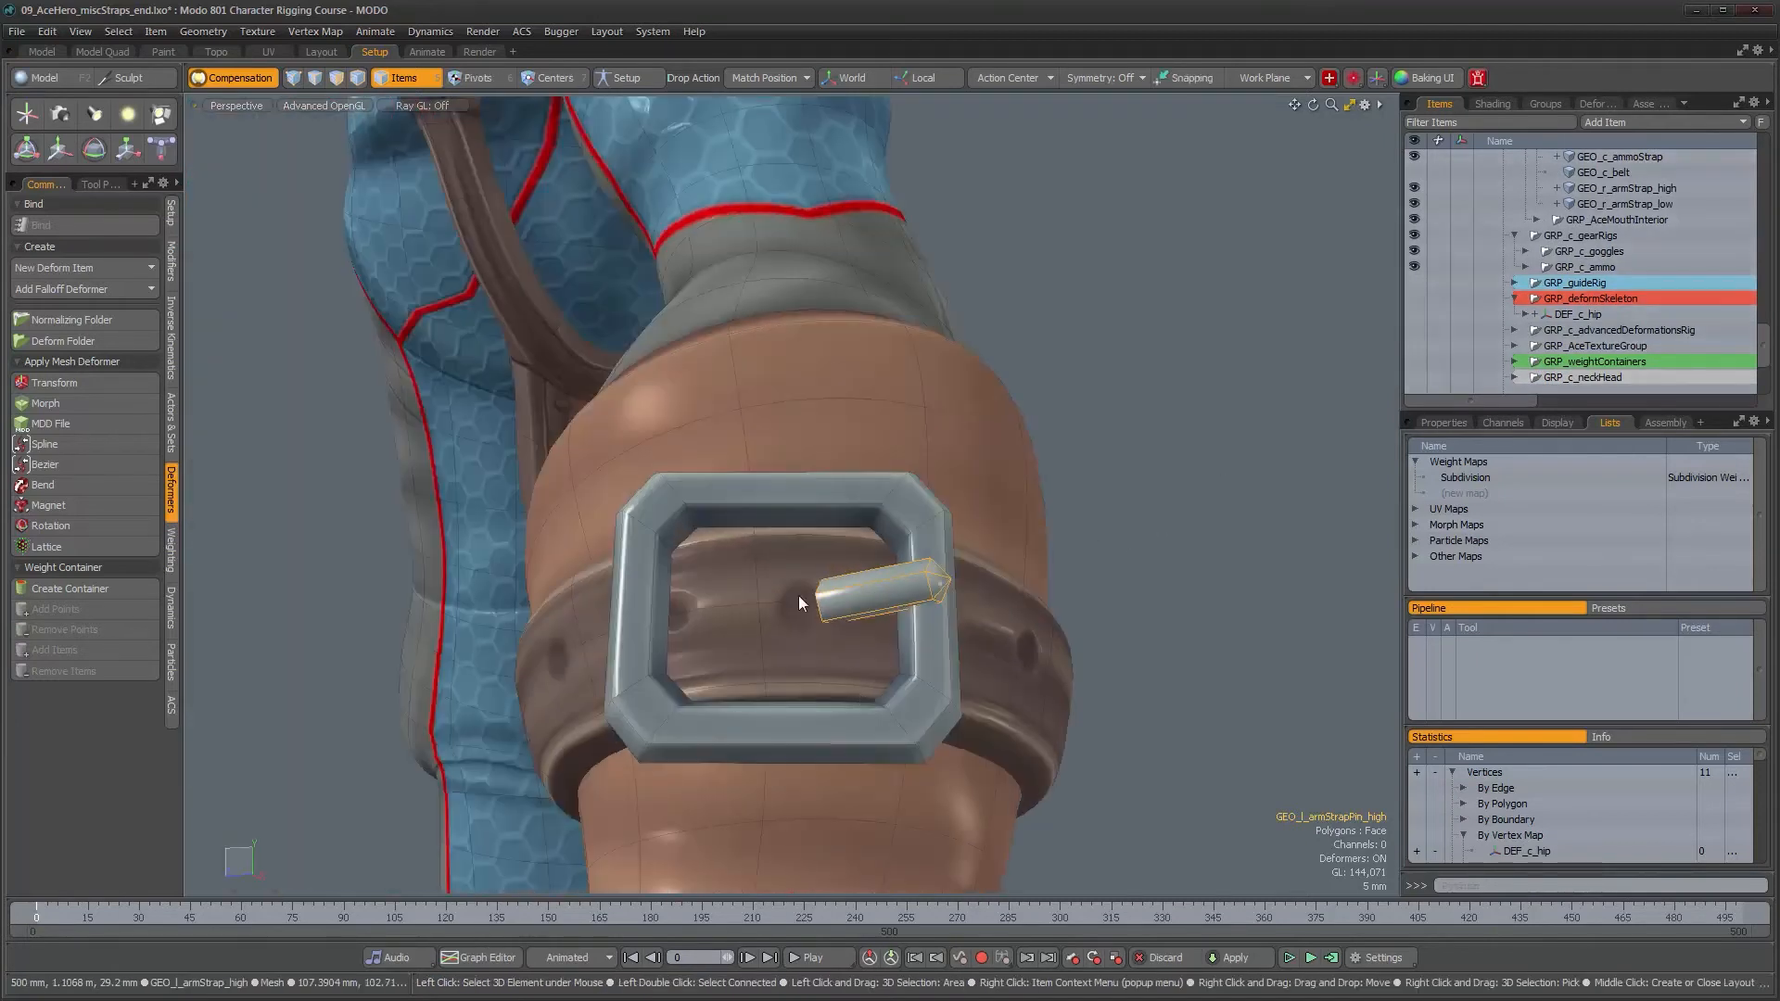
right_click_drag(857, 593, 830, 596, "alt")
left_click_drag(830, 595, 901, 581, "alt")
mouse_move(901, 581)
right_mouse_down("alt")
mouse_move(921, 579)
mouse_move(894, 592)
right_mouse_up("alt")
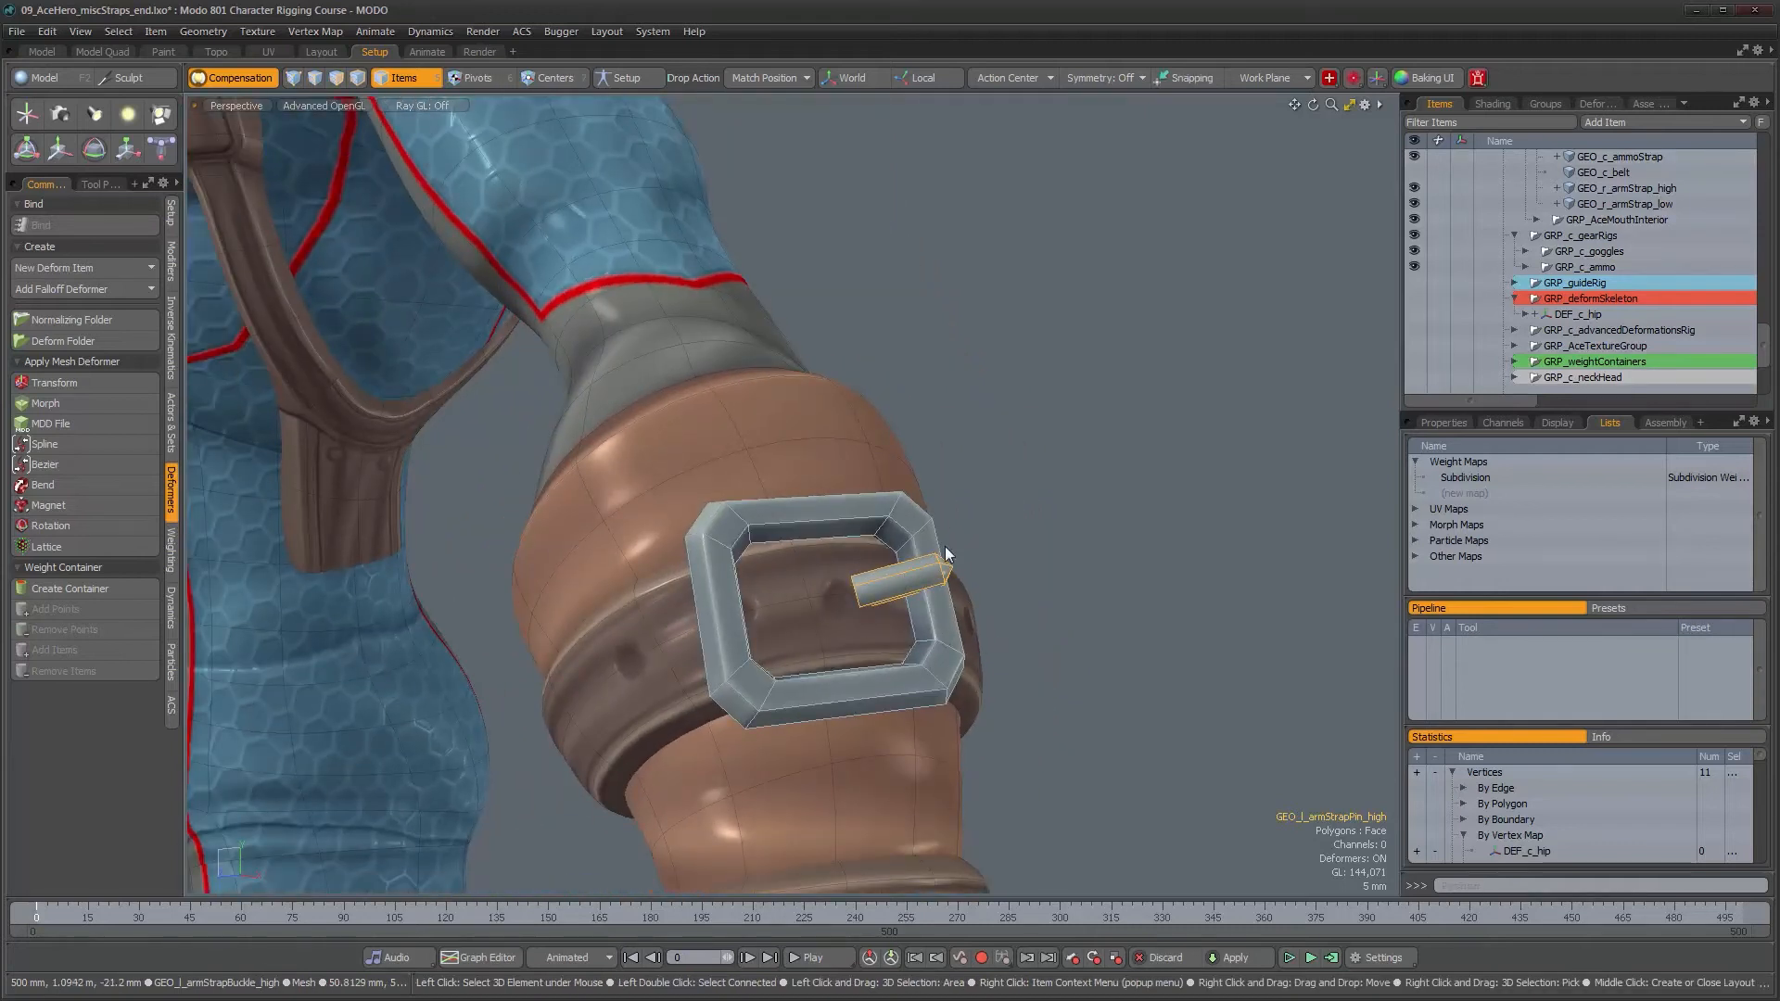
left_click(919, 525, "shift")
scroll(1659, 261, "up", 6)
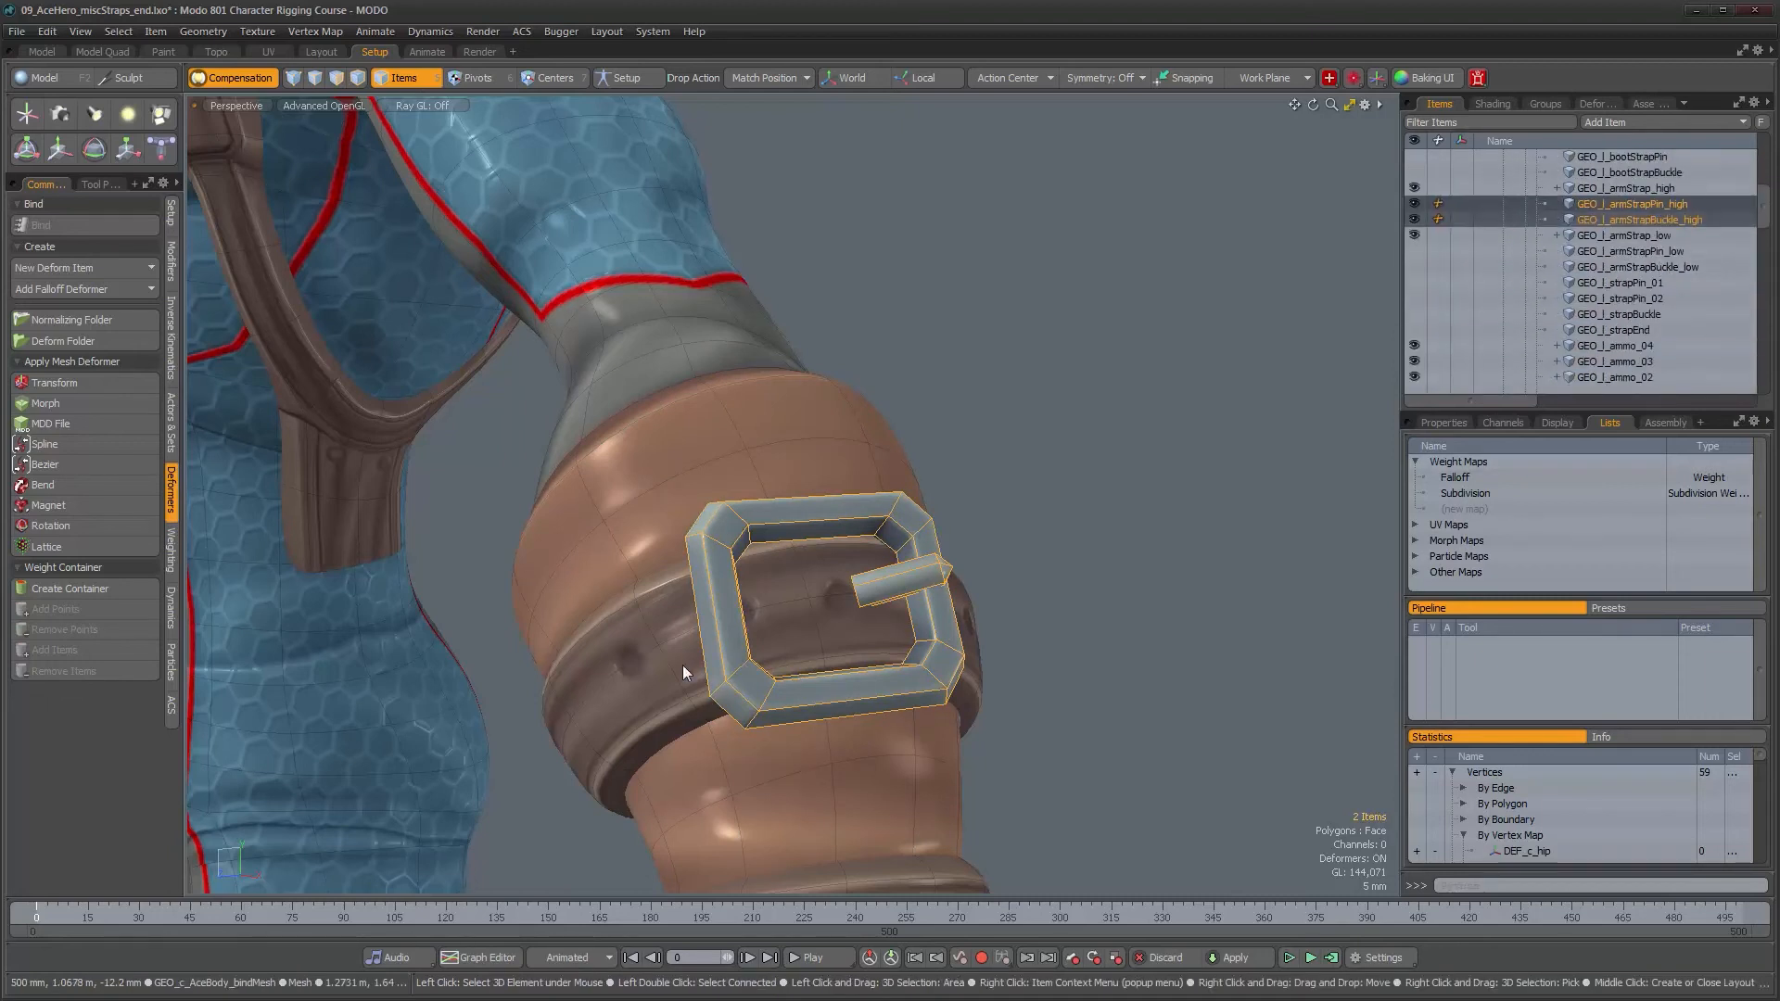
mouse_move(844, 620)
left_mouse_down("alt")
mouse_move(818, 594)
mouse_move(843, 601)
left_mouse_up("alt")
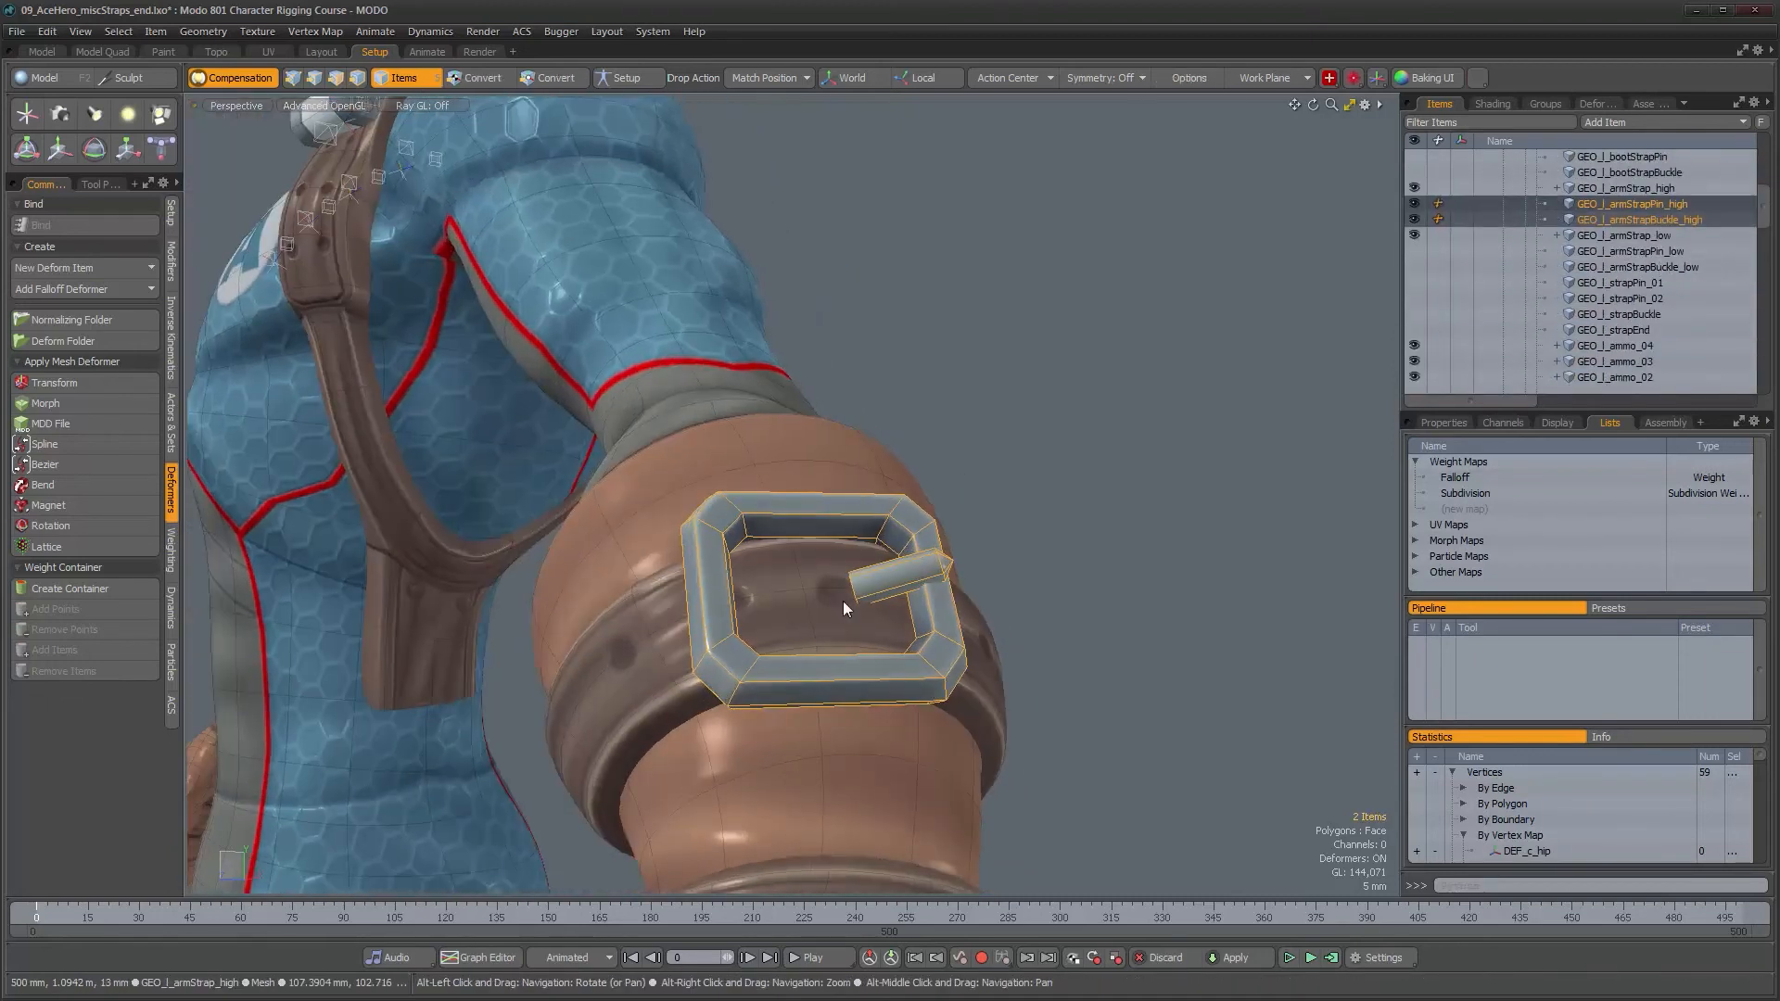
left_click_drag(959, 606, 959, 589, "alt")
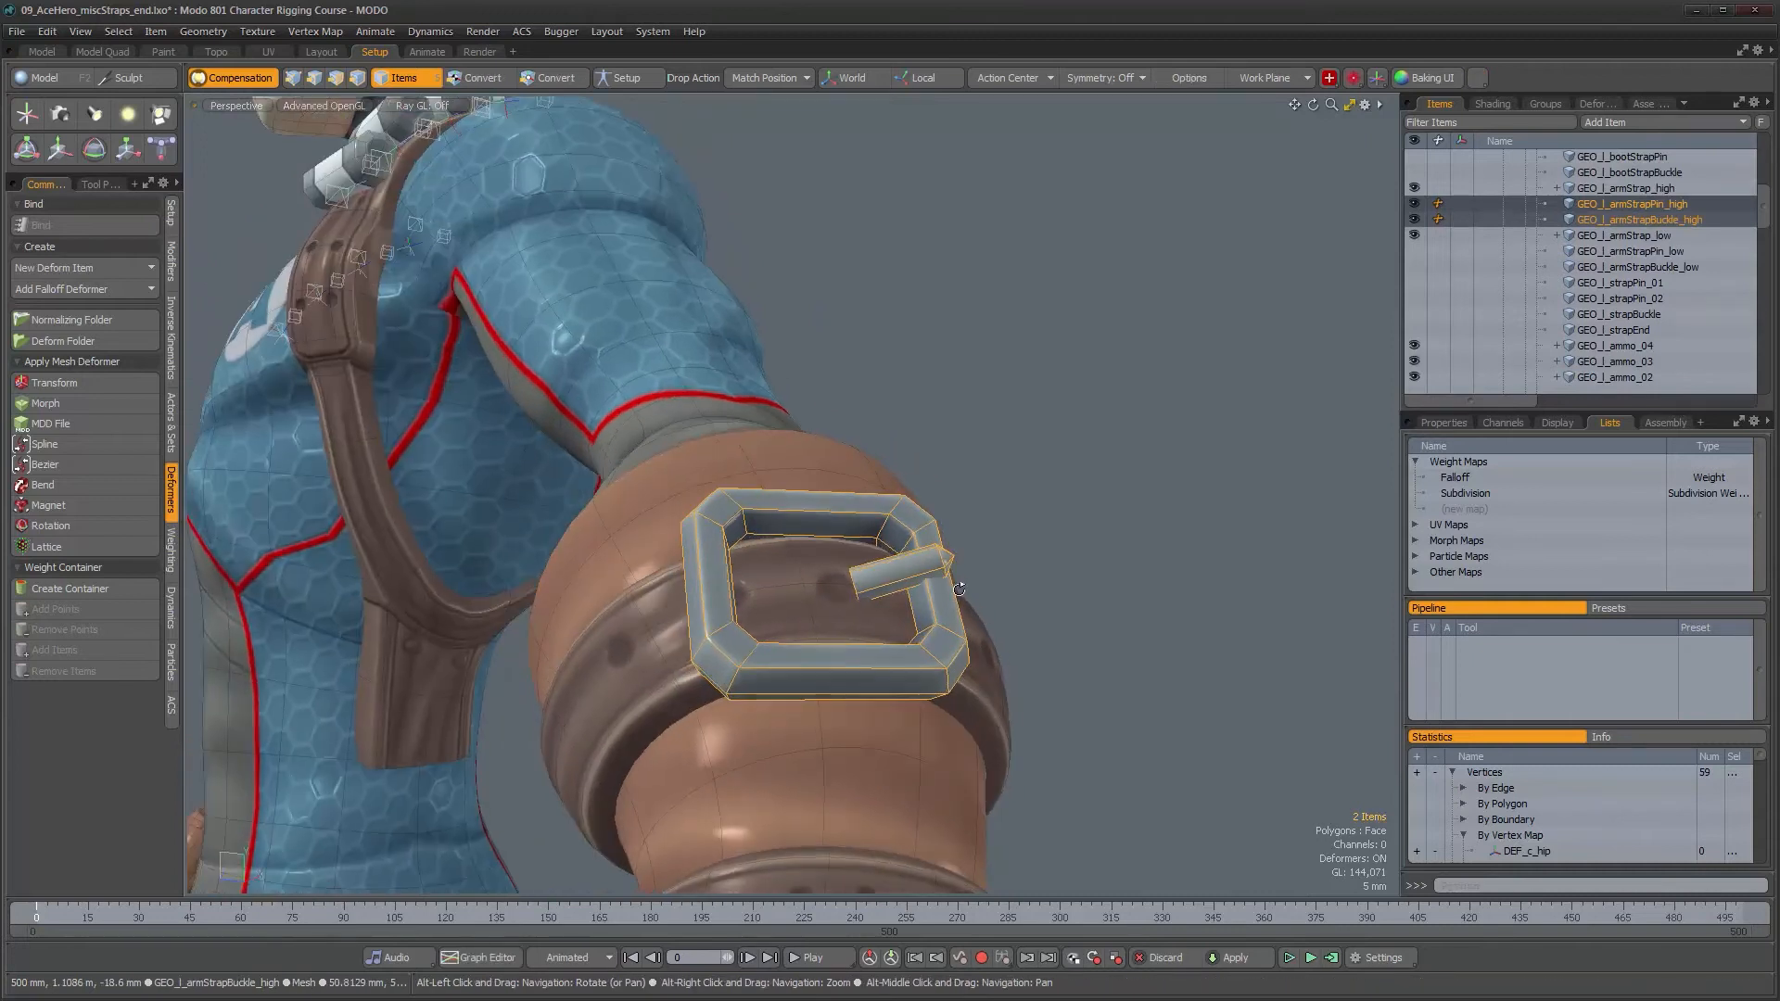
right_click(1593, 221)
left_click(1553, 640)
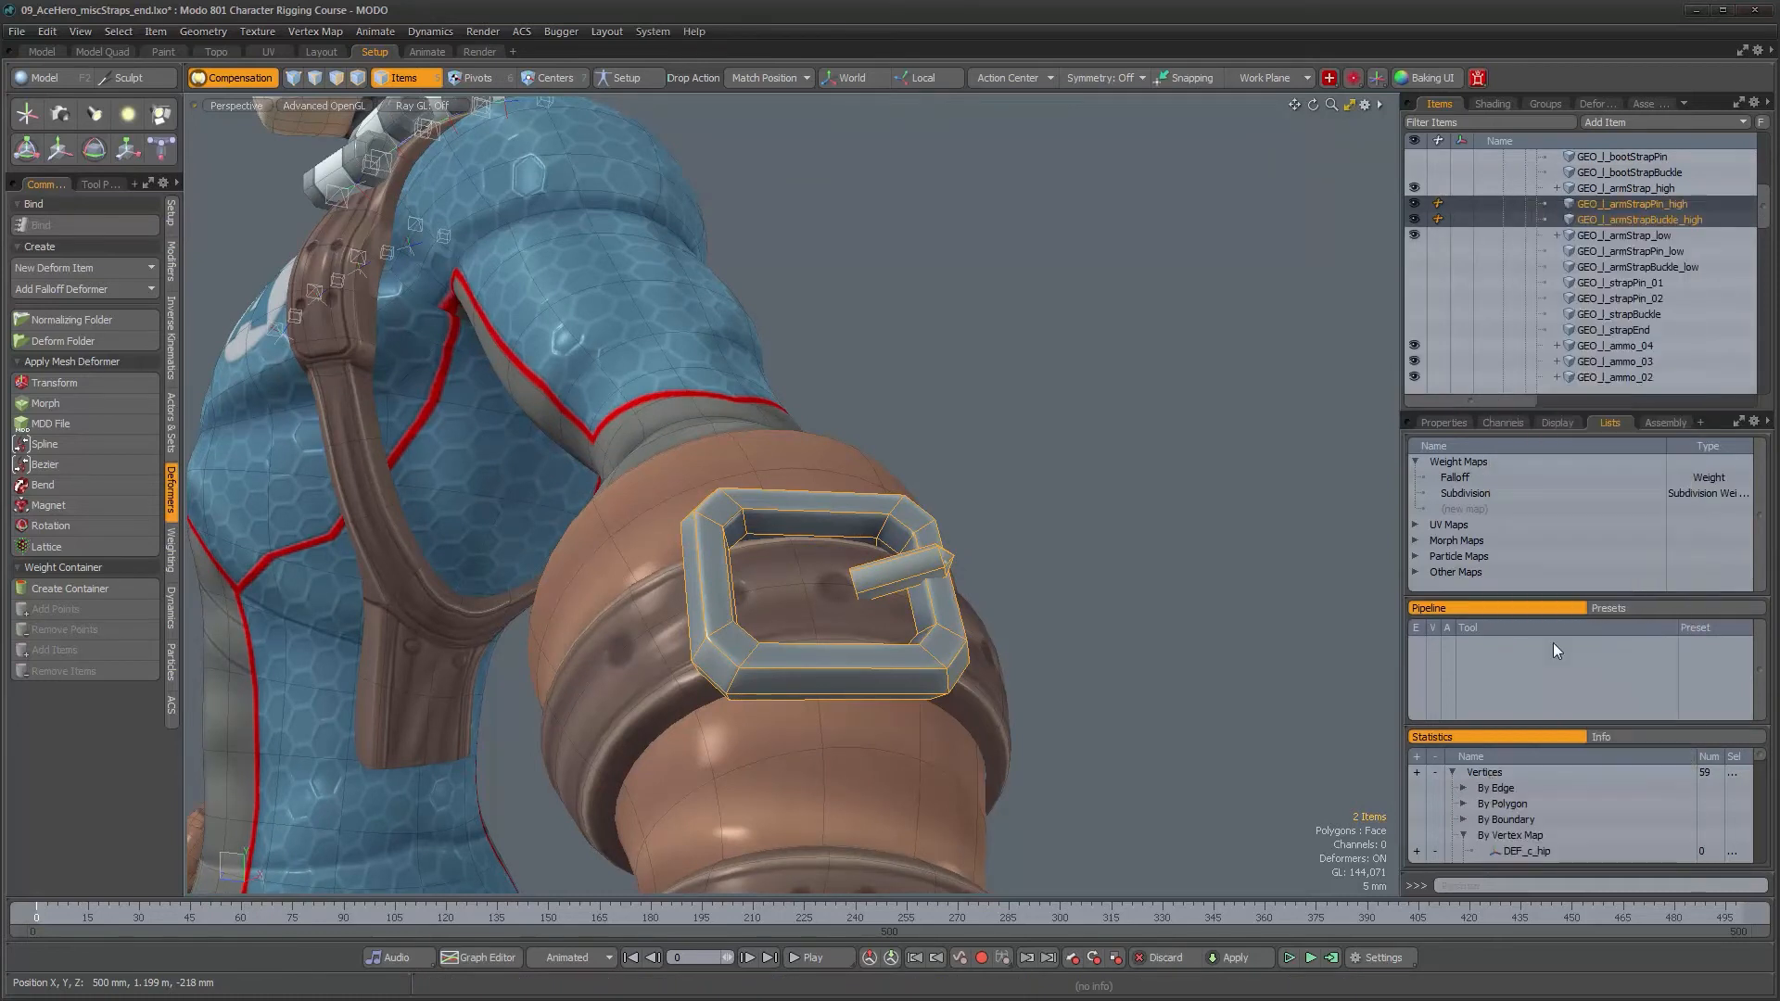
left_click(1373, 225)
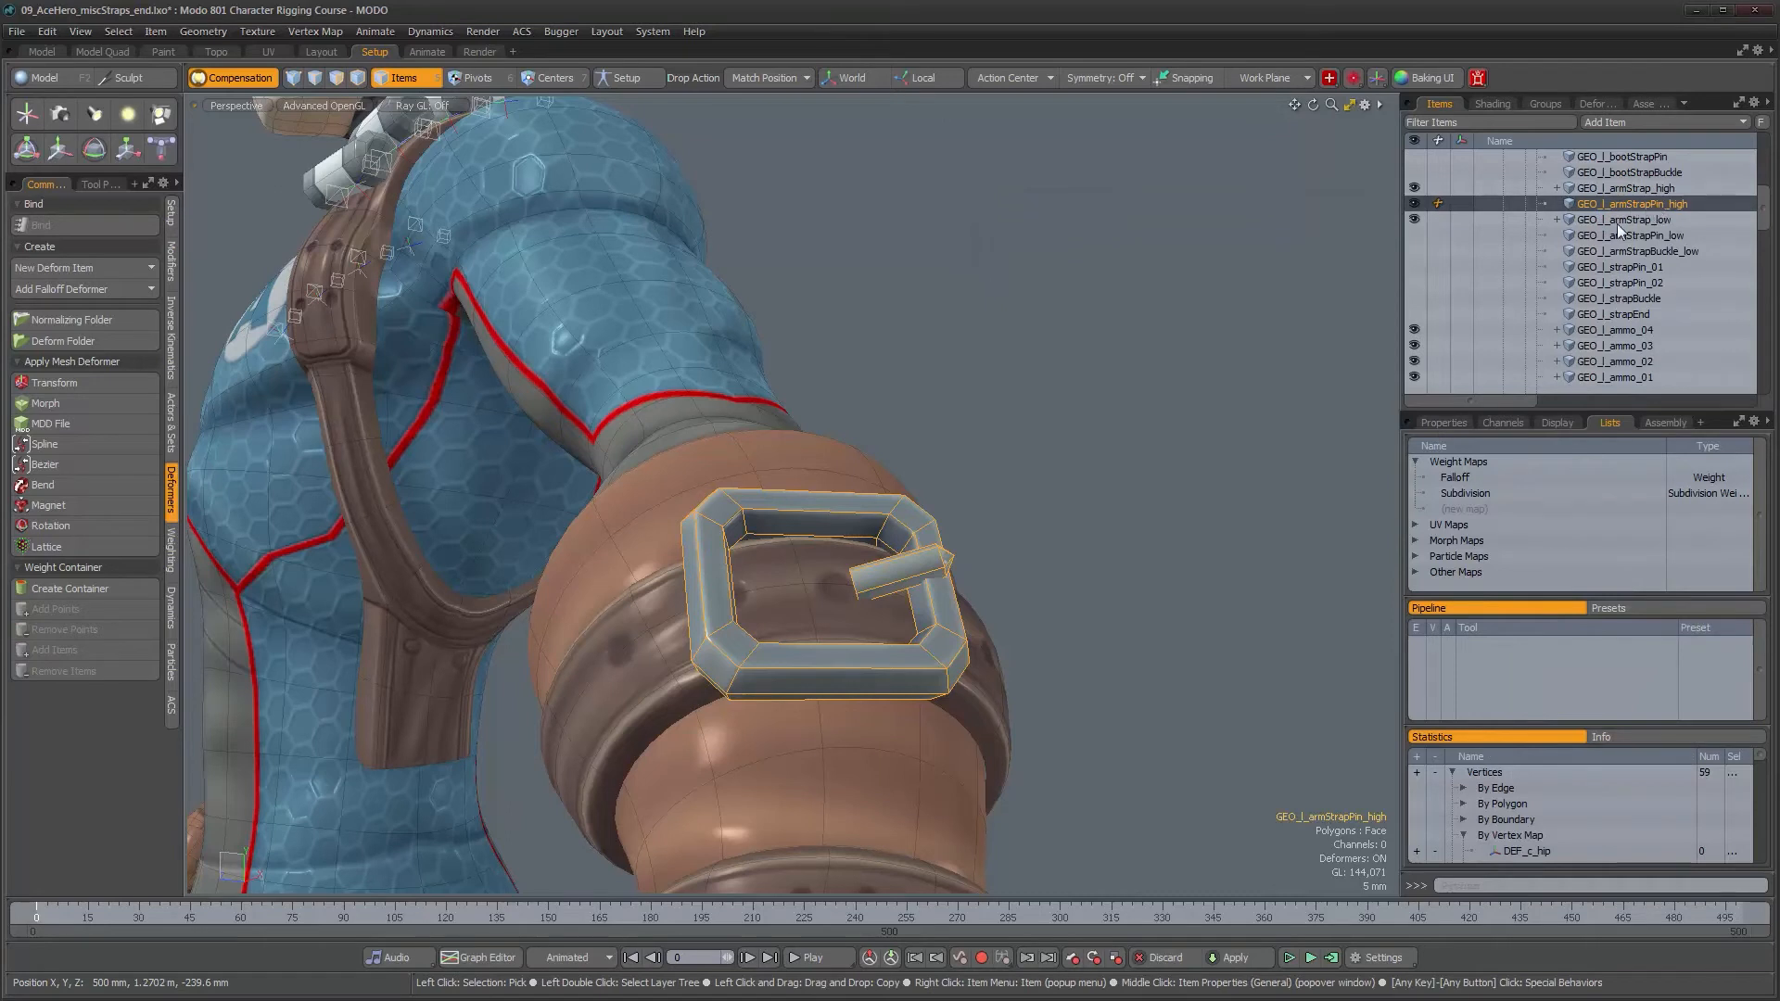
- Rename the merged pin and buckle mesh GEO_l_armStrapBuckle_high and inspect how it sits on the left upper arm strap
double_click(1655, 202)
left_click(1650, 202)
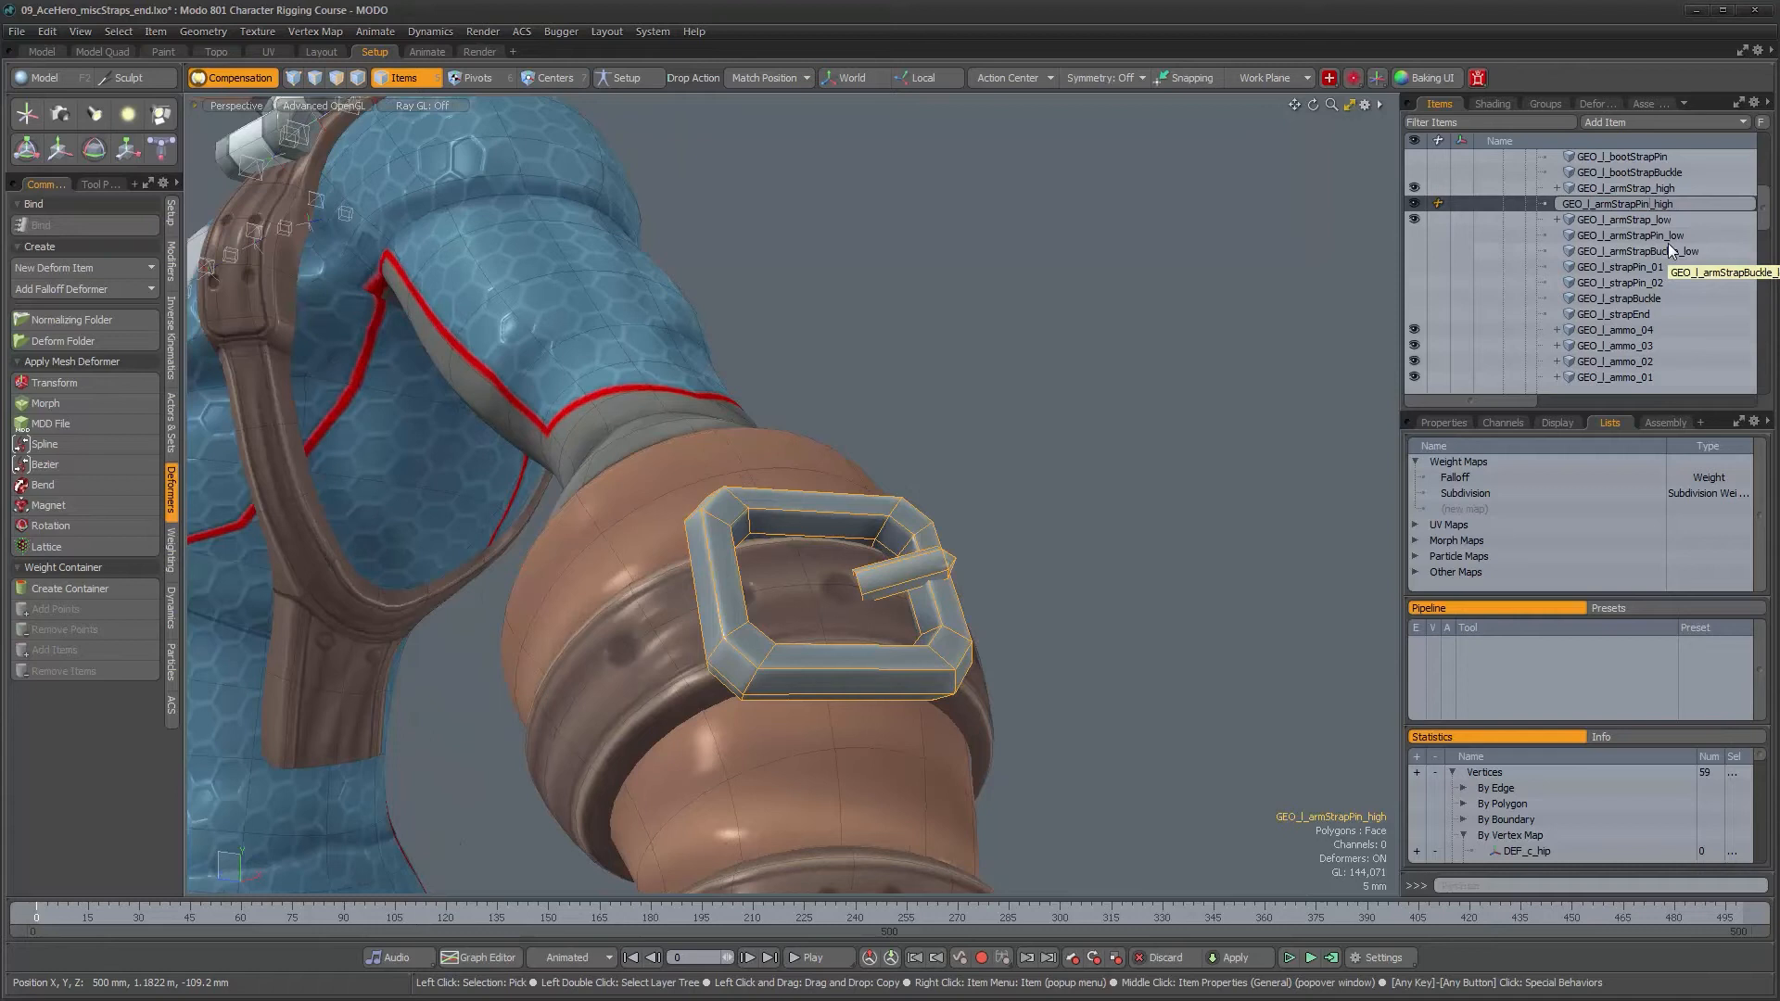
type("Buckle")
key("Return")
left_click_drag(1005, 542, 865, 598, "alt")
right_click_drag(865, 598, 945, 597, "alt")
left_click_drag(946, 596, 950, 537, "alt")
left_click(905, 545)
- Add a group locator inside GRP_c_gearRigs and name it GRP_c_buckles
scroll(1576, 319, "down", 6)
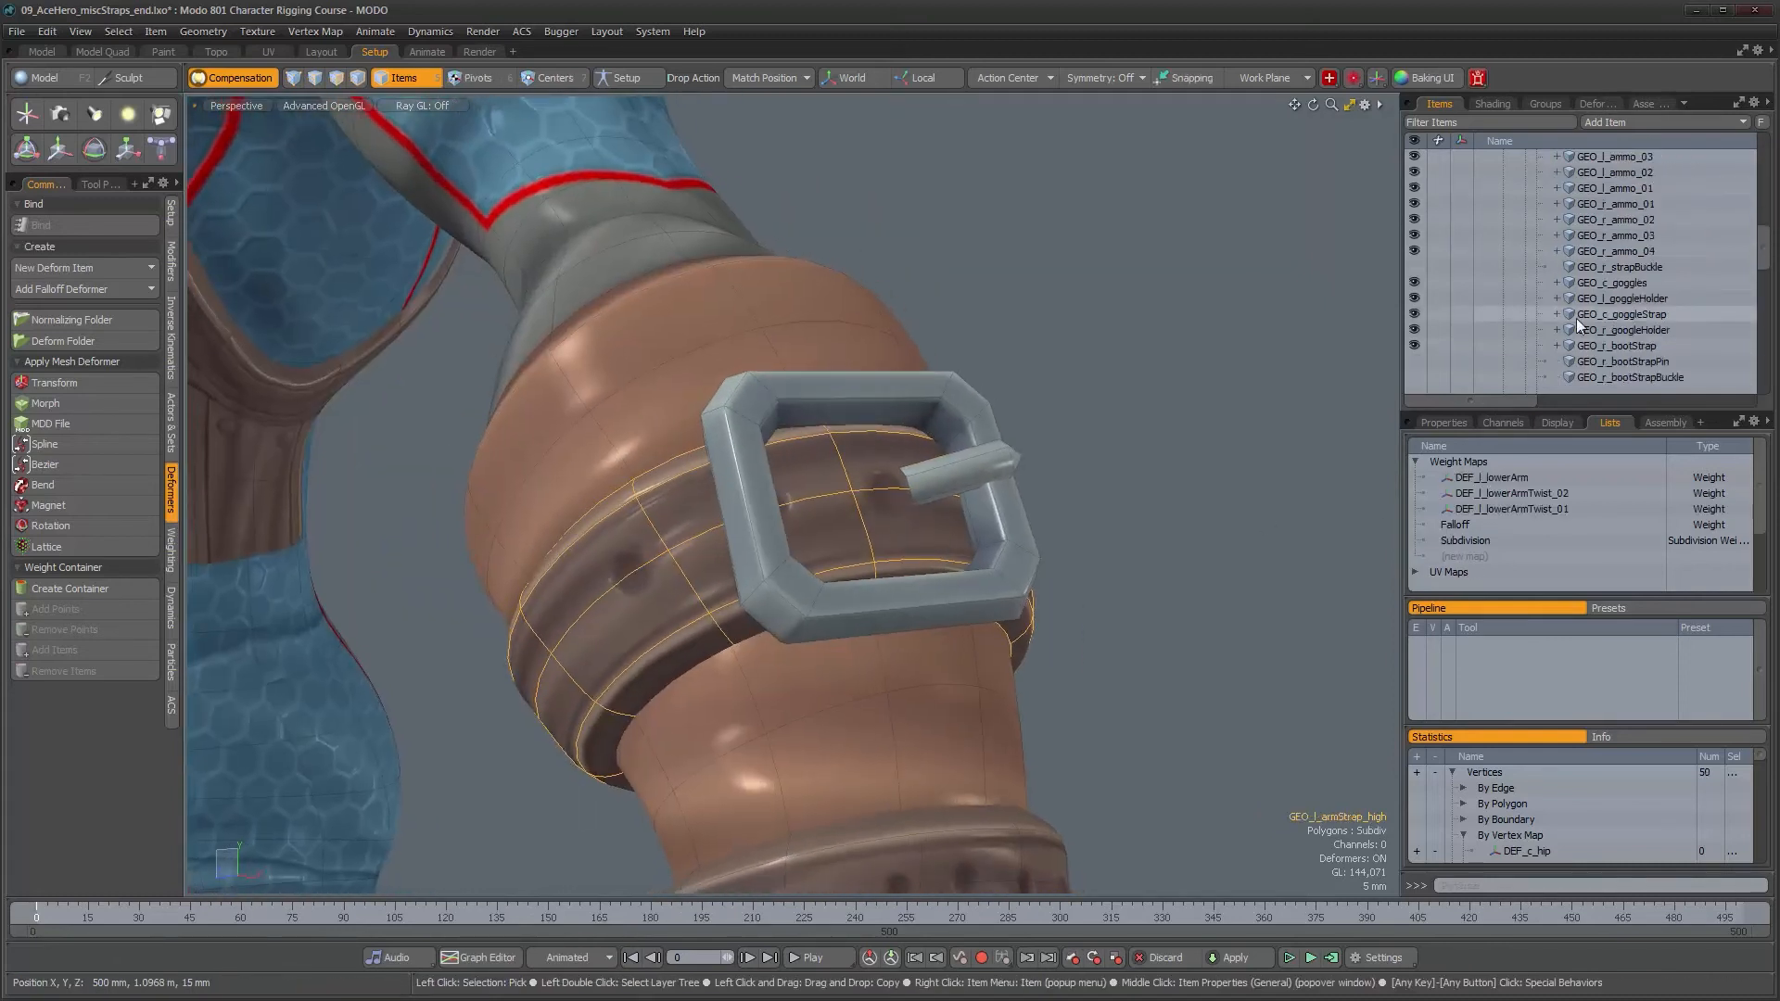
scroll(1577, 311, "down", 3)
scroll(1570, 263, "up", 3)
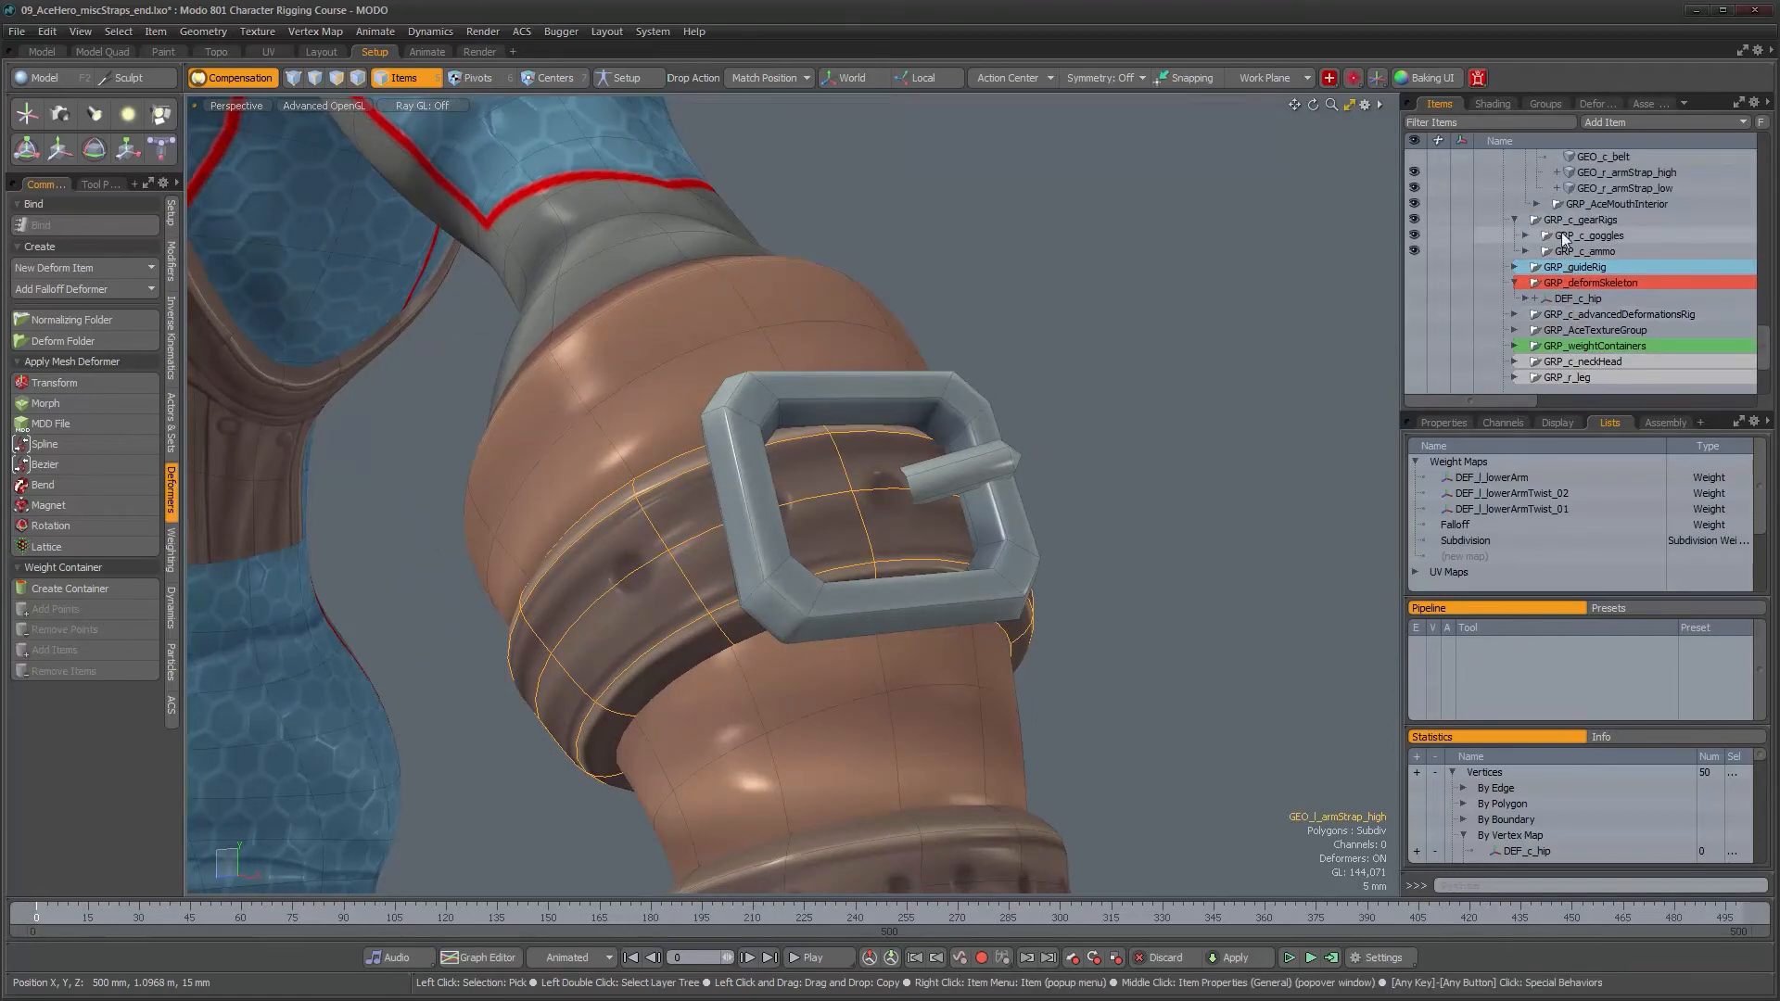
left_click(1582, 221)
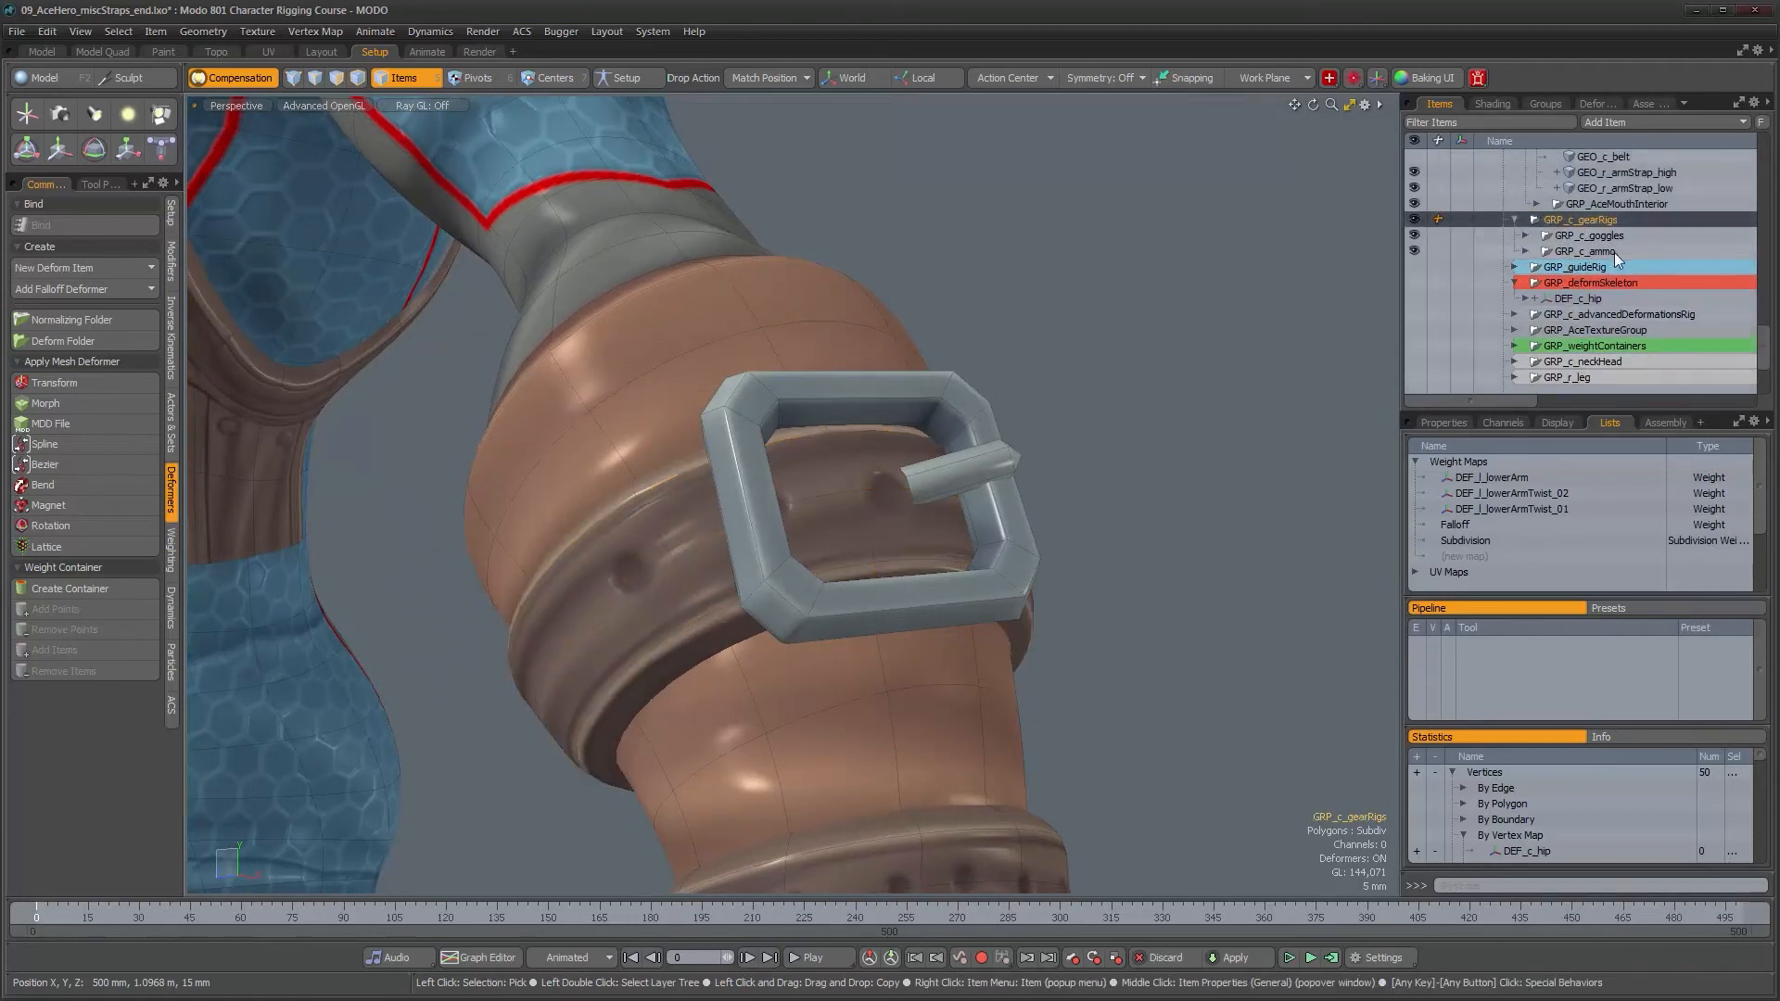
left_click(1652, 124)
left_click(1743, 127)
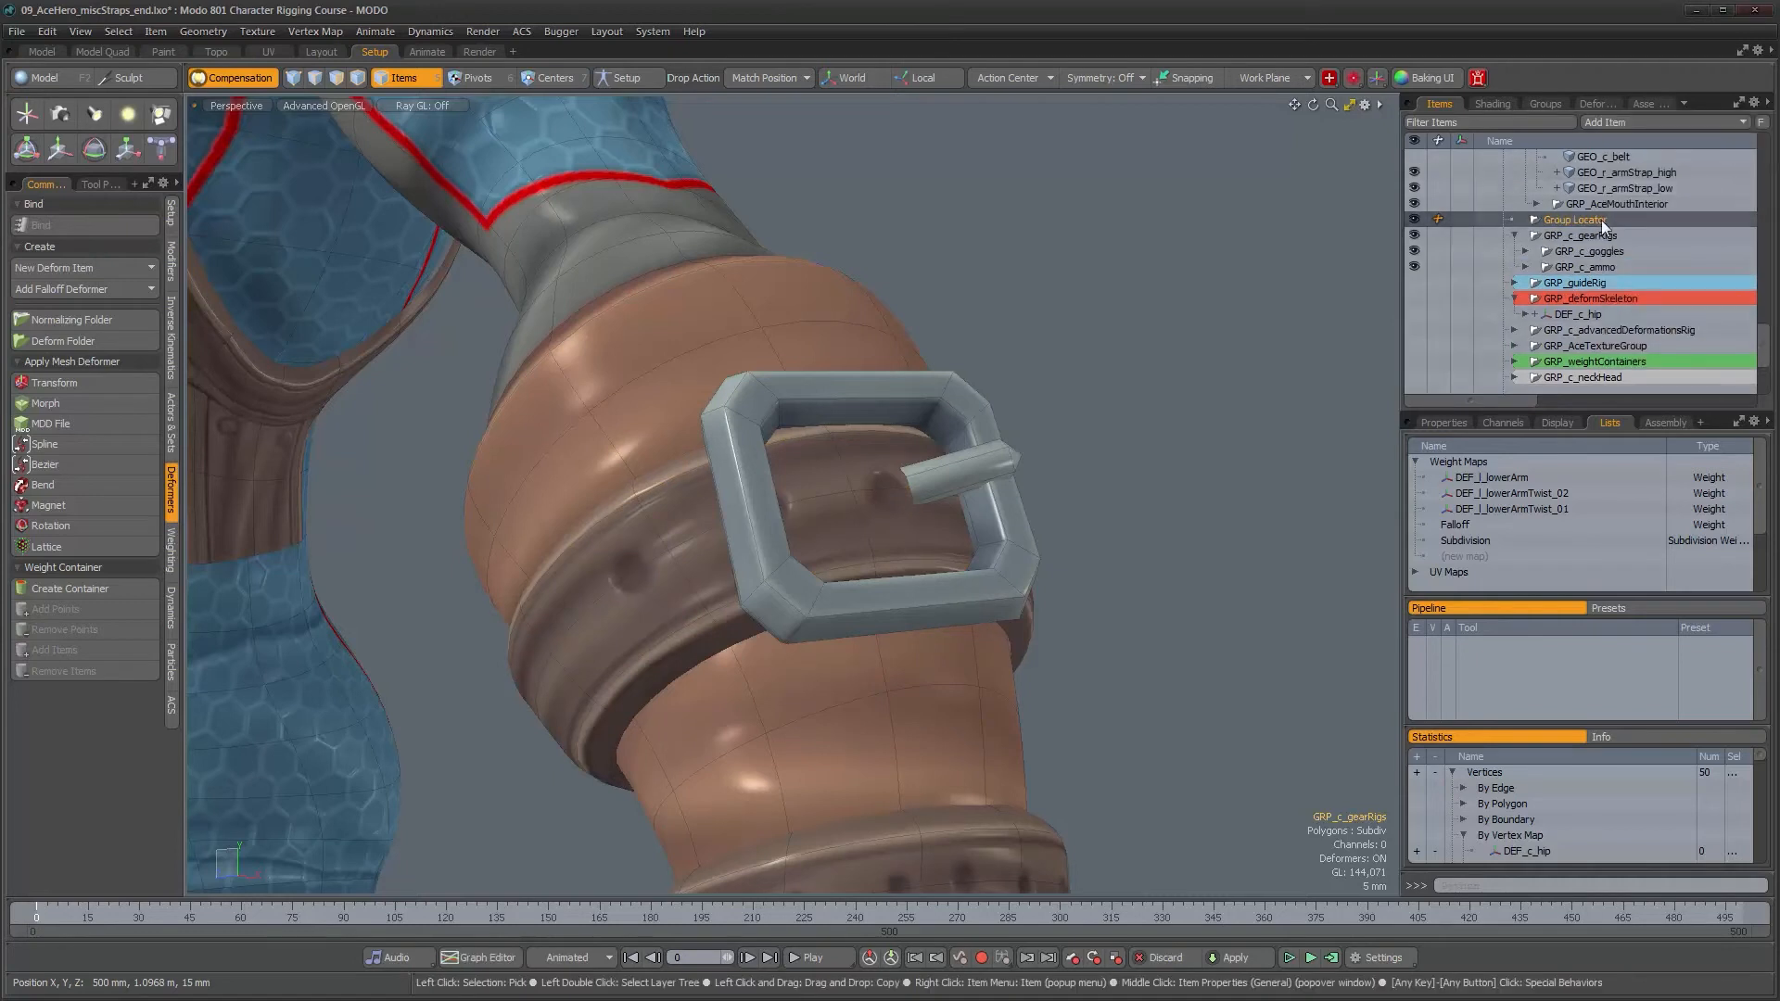
double_click(1567, 237)
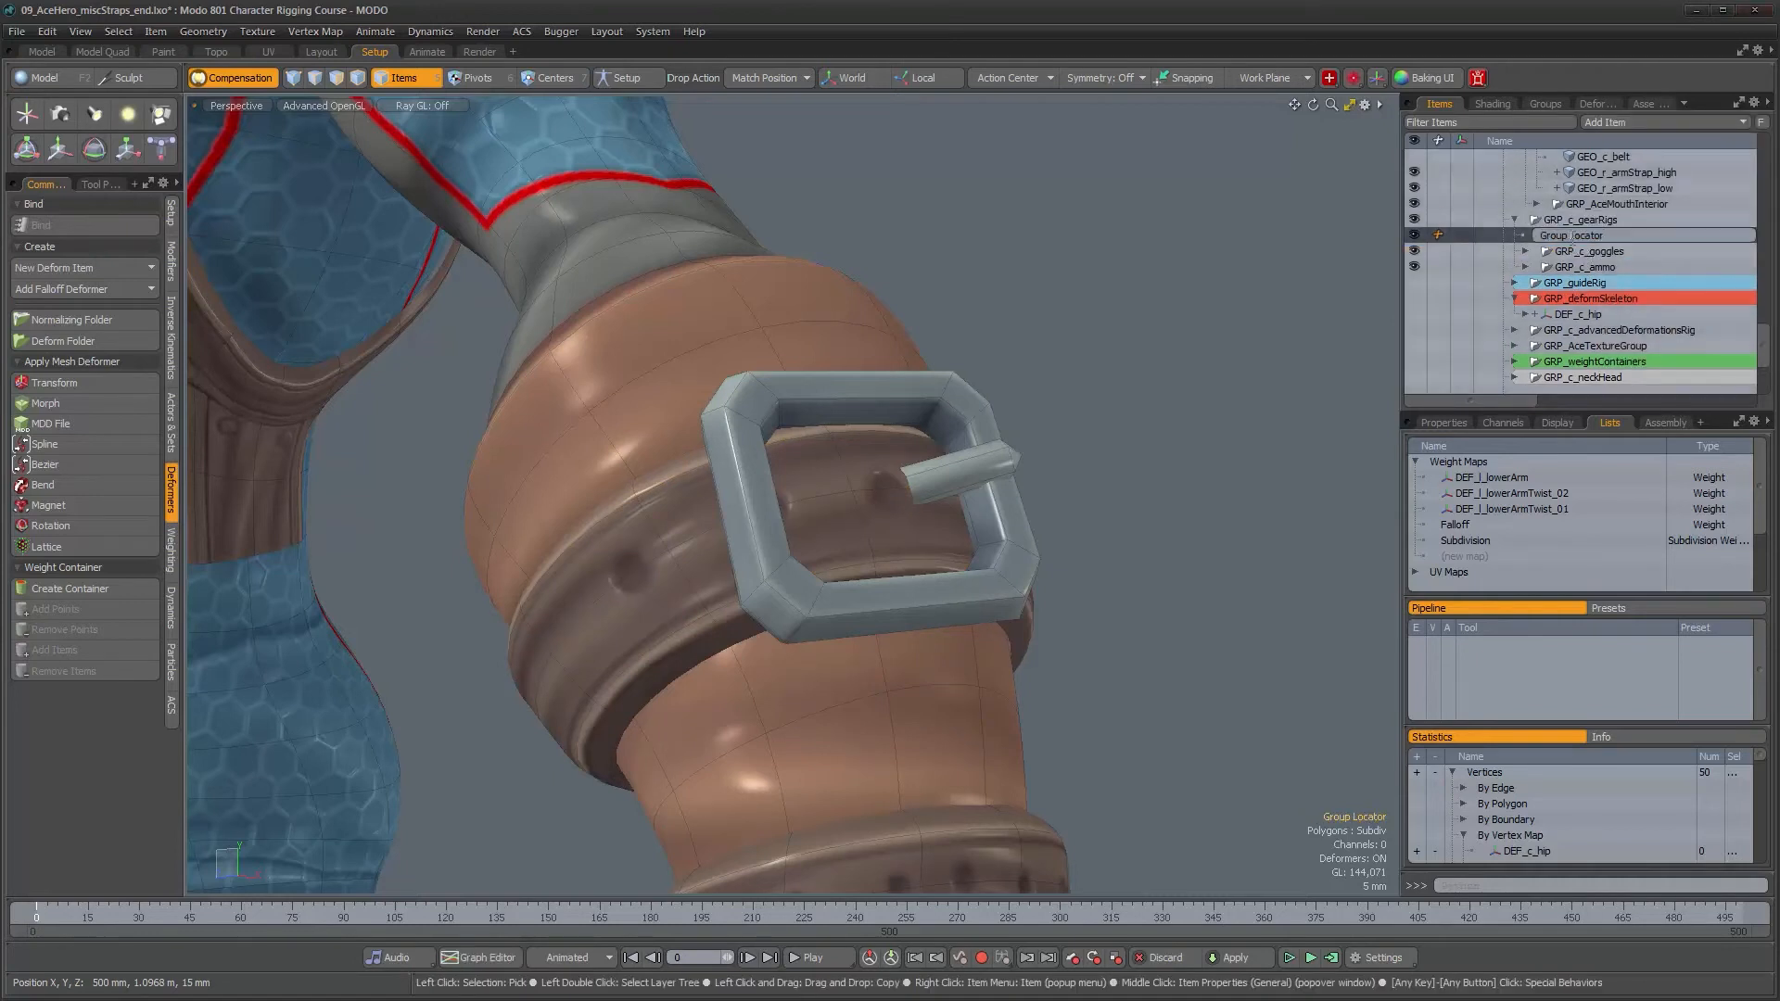
key("ctrl+a")
type("GR")
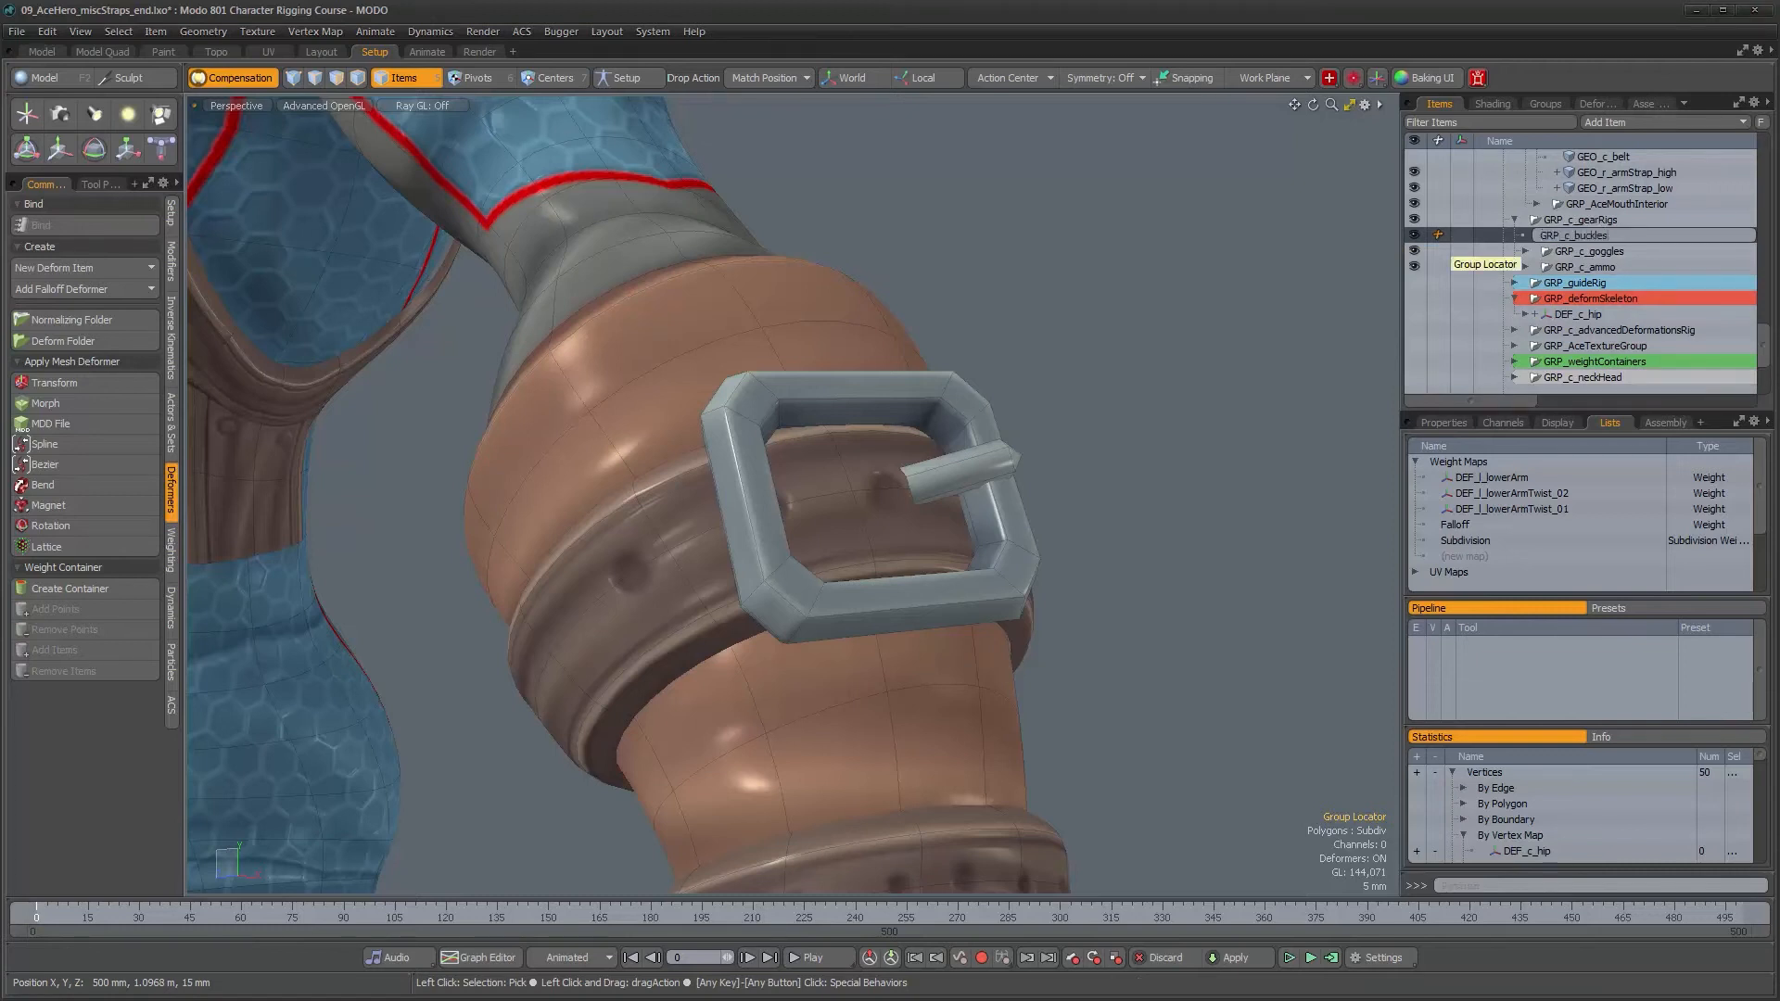
key("Return")
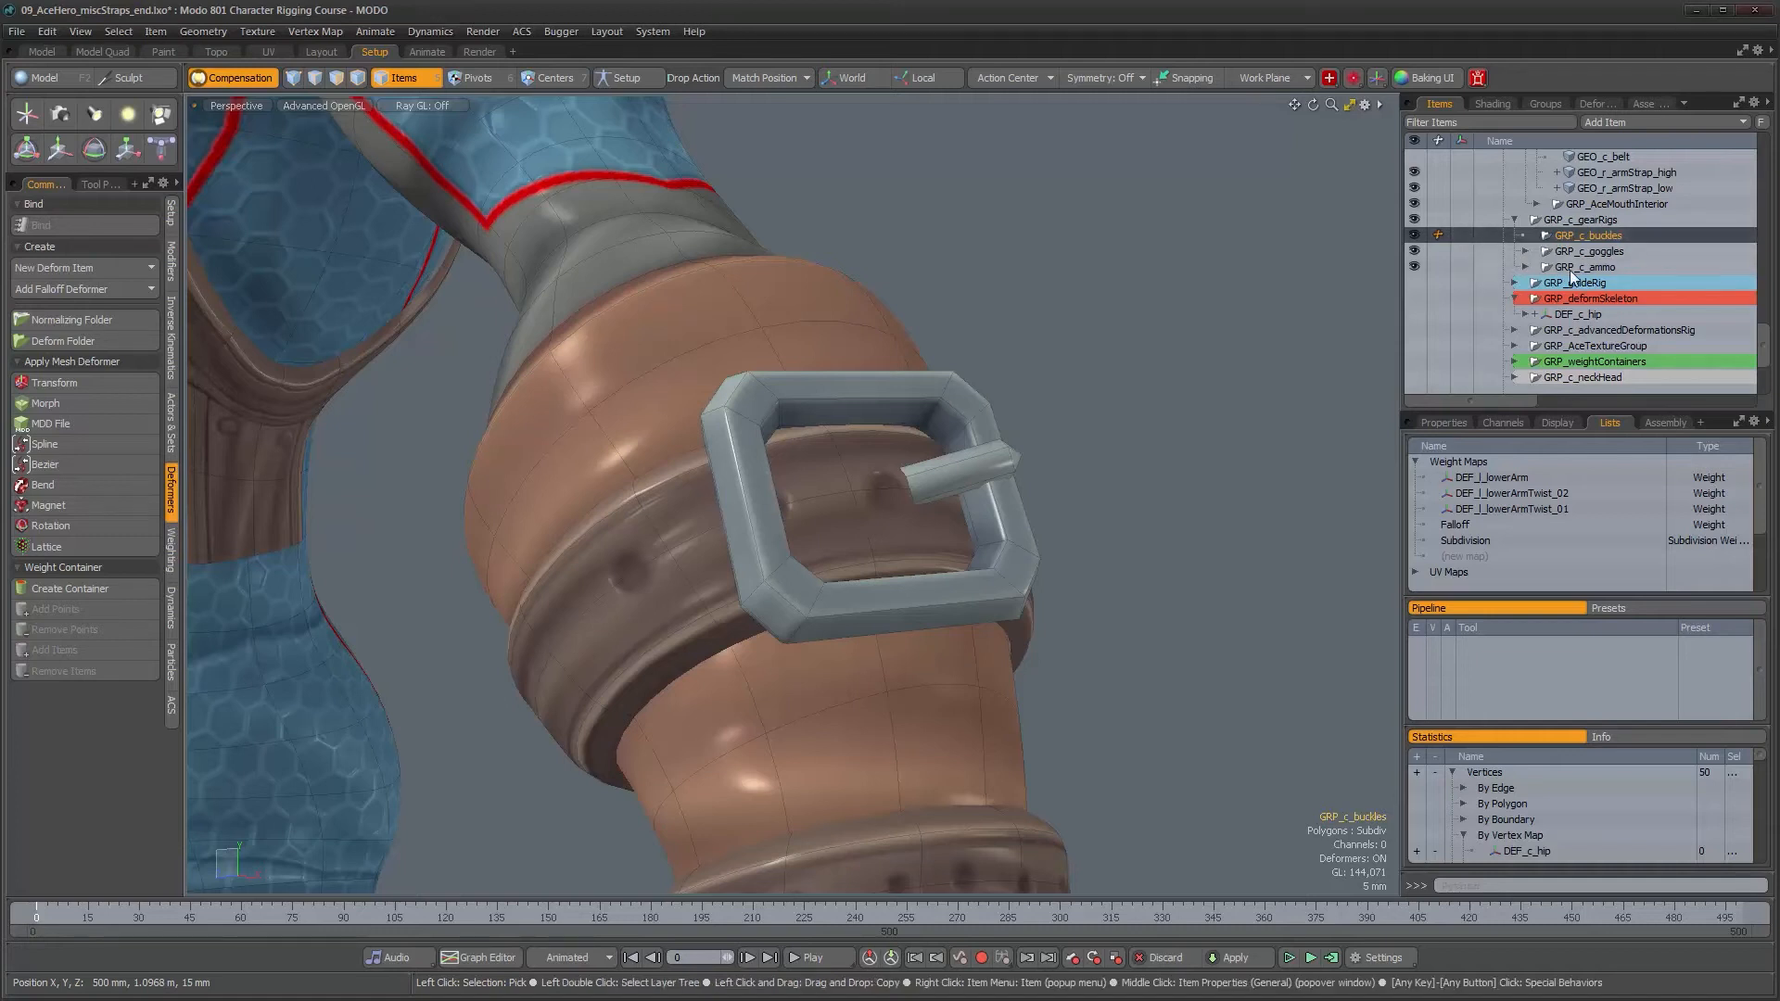
- Add a locator, parent it to the GRP_c_buckles group and set its display size to 0.02
scroll(1588, 299, "down", 3)
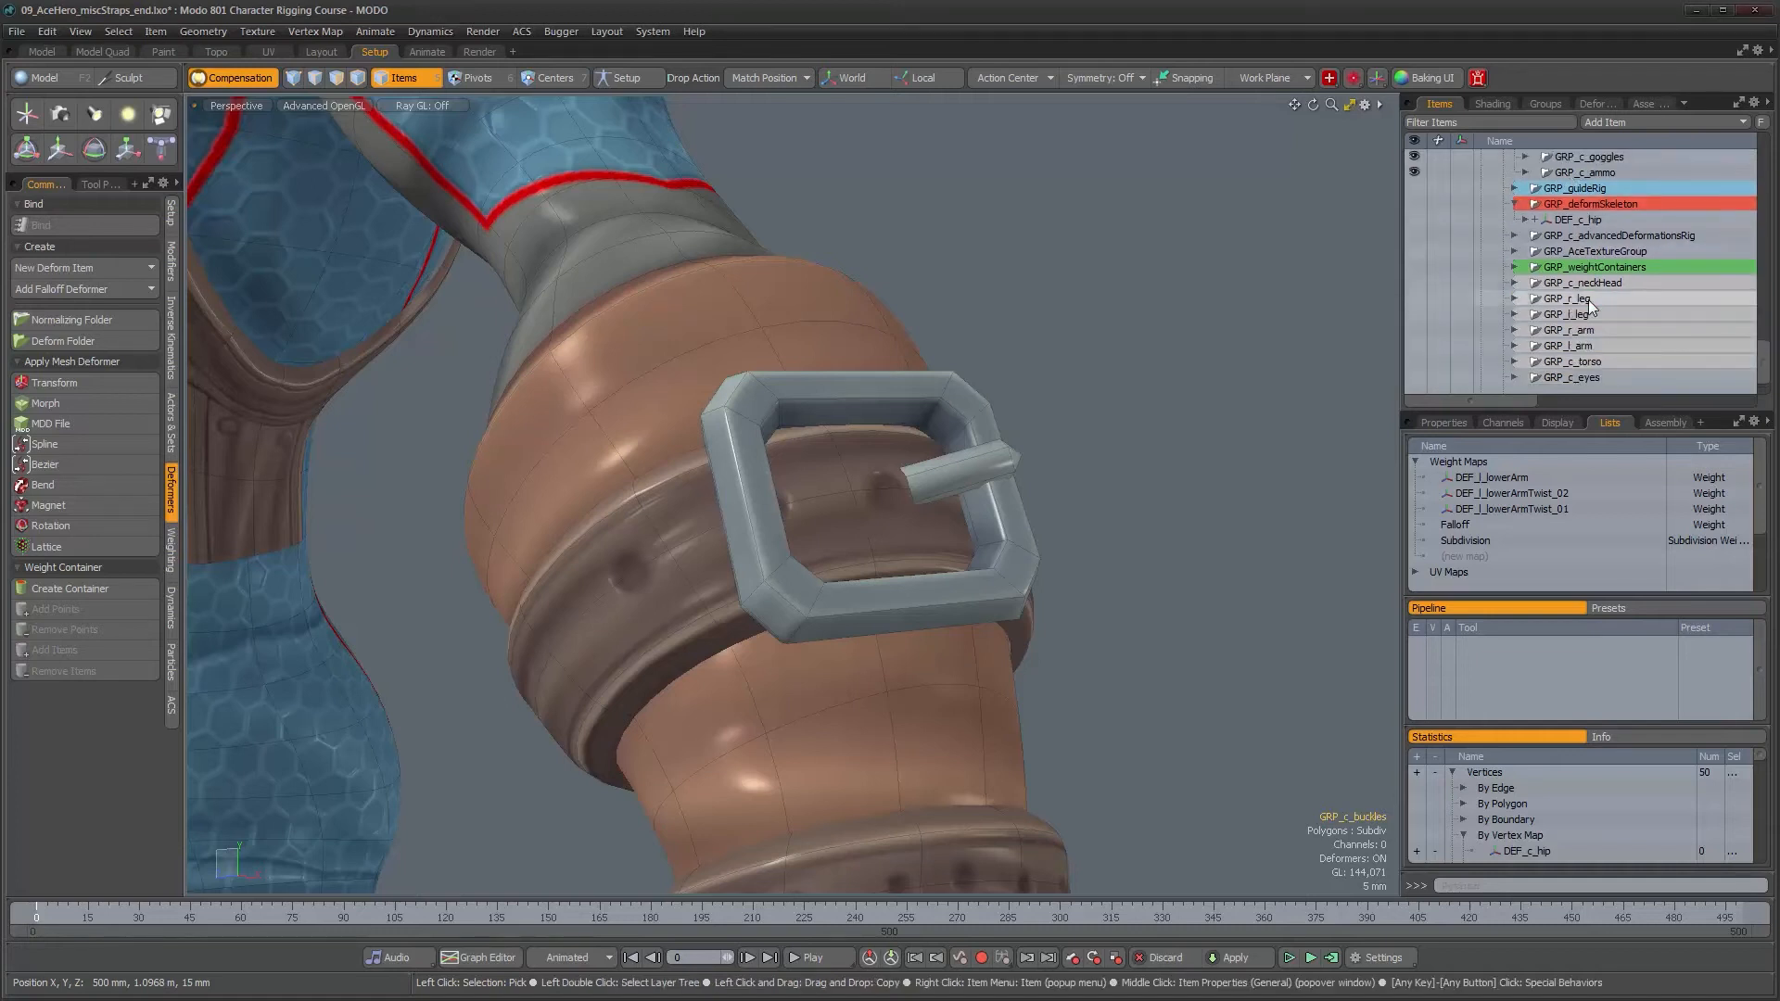
key("n")
left_click_drag(1538, 374, 1567, 176)
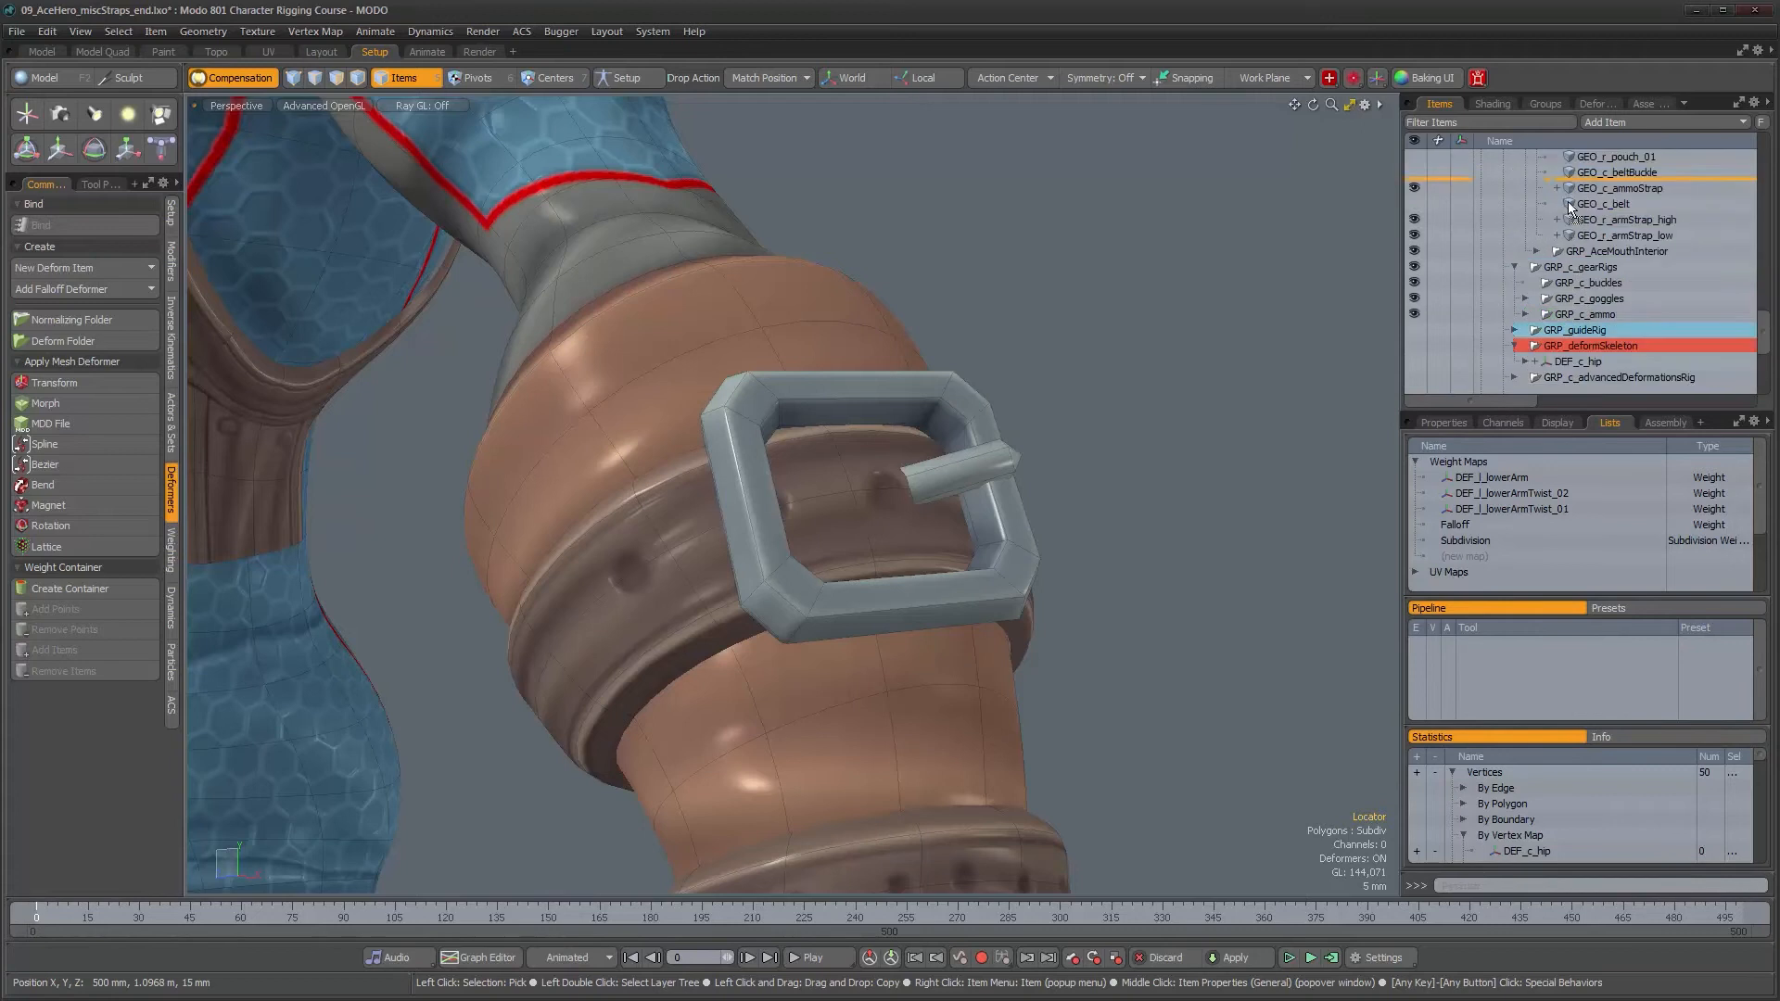
left_click_drag(788, 677, 887, 671, "alt")
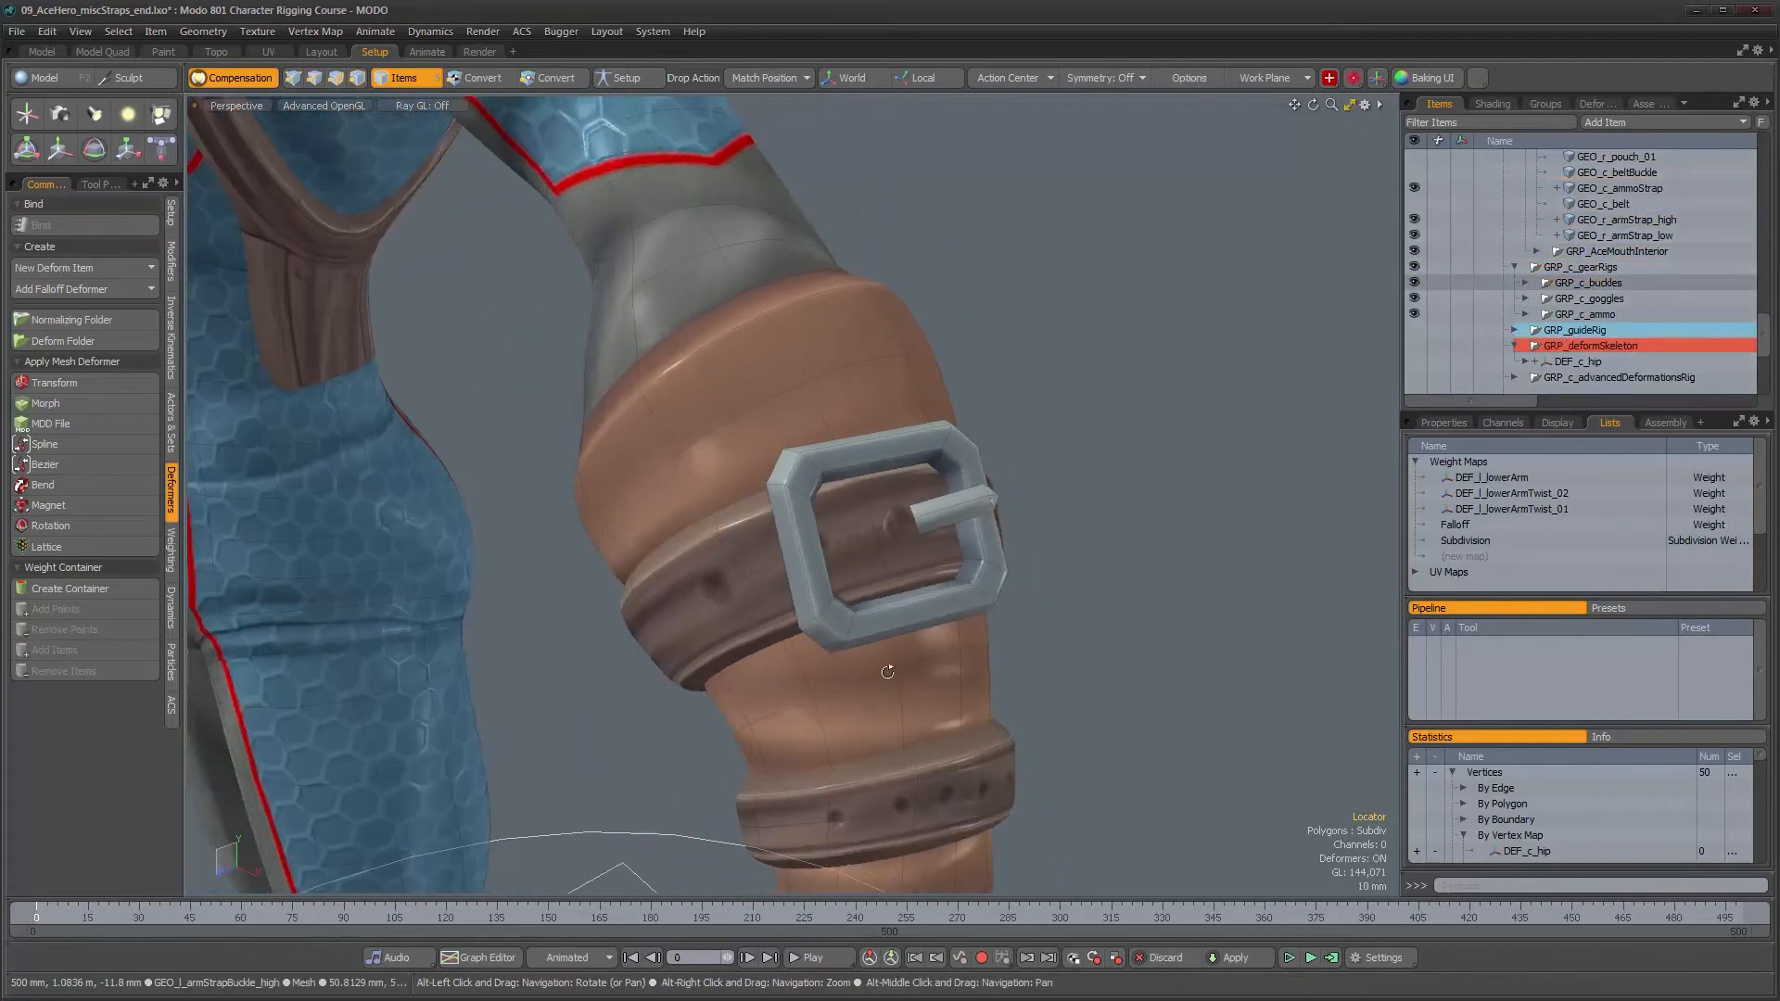
left_click(1555, 423)
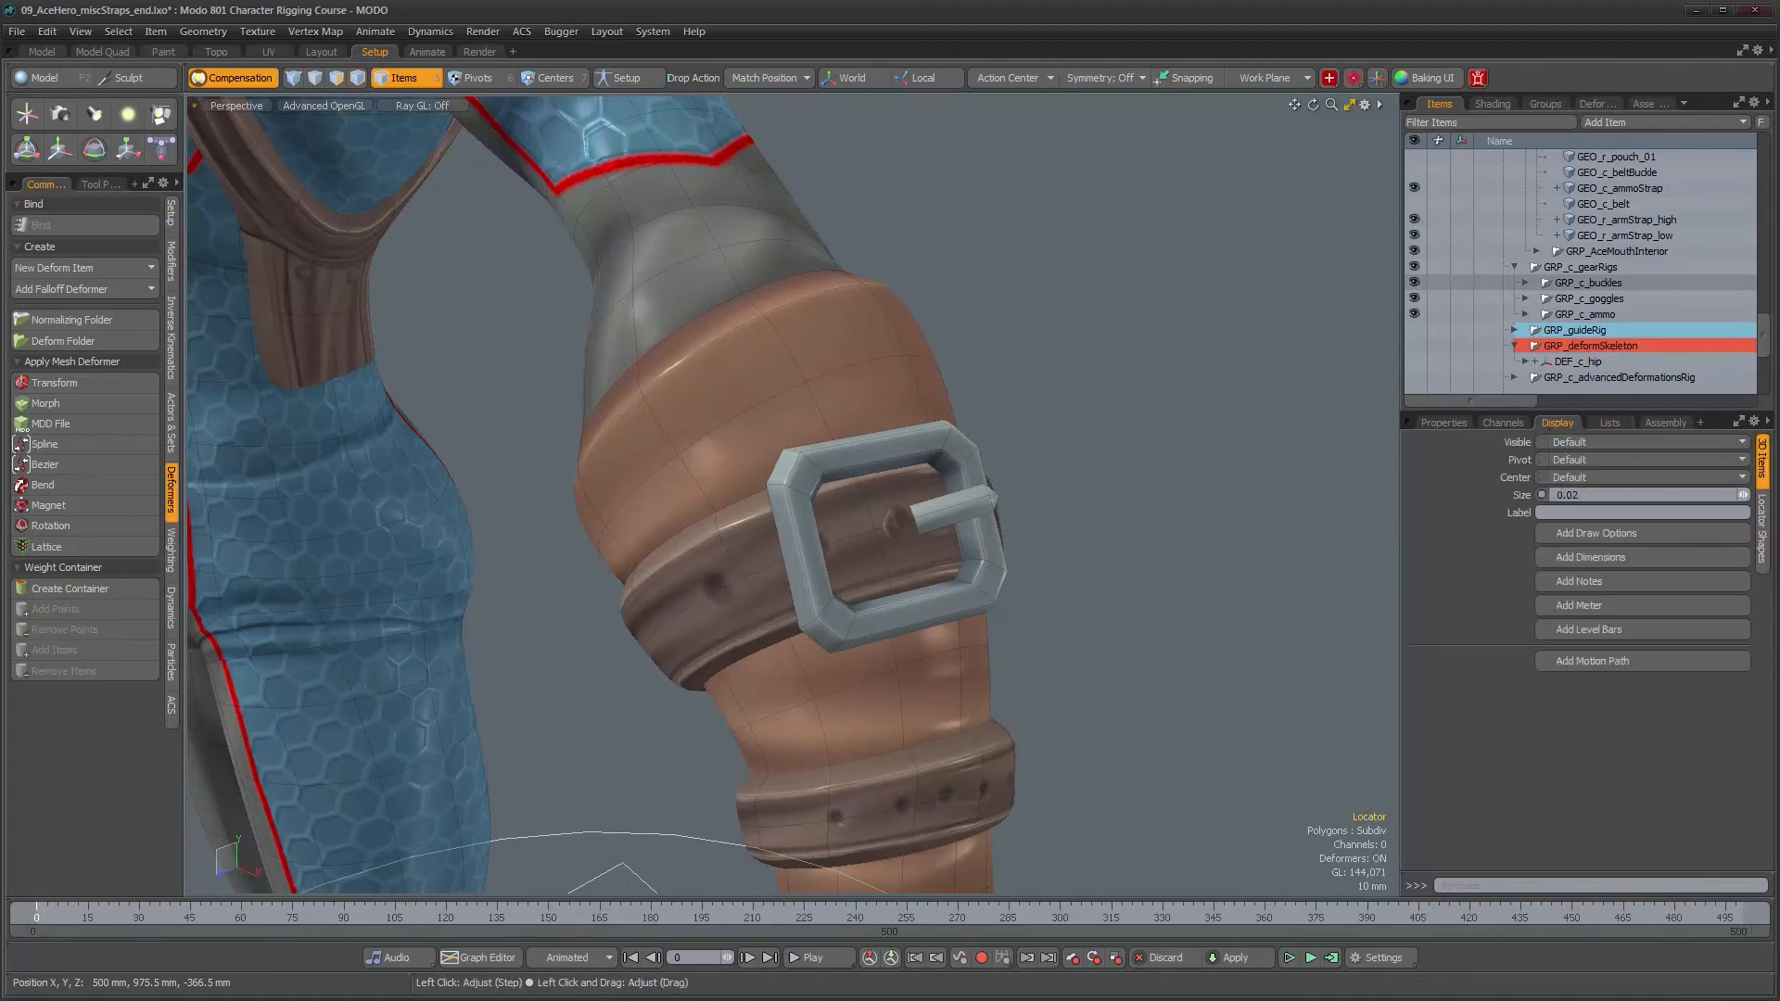
scroll(1637, 326, "up", 2)
scroll(1638, 327, "down", 3)
- Expand the GRP_c_buckles group and duplicate its locator twice
left_click(1525, 283)
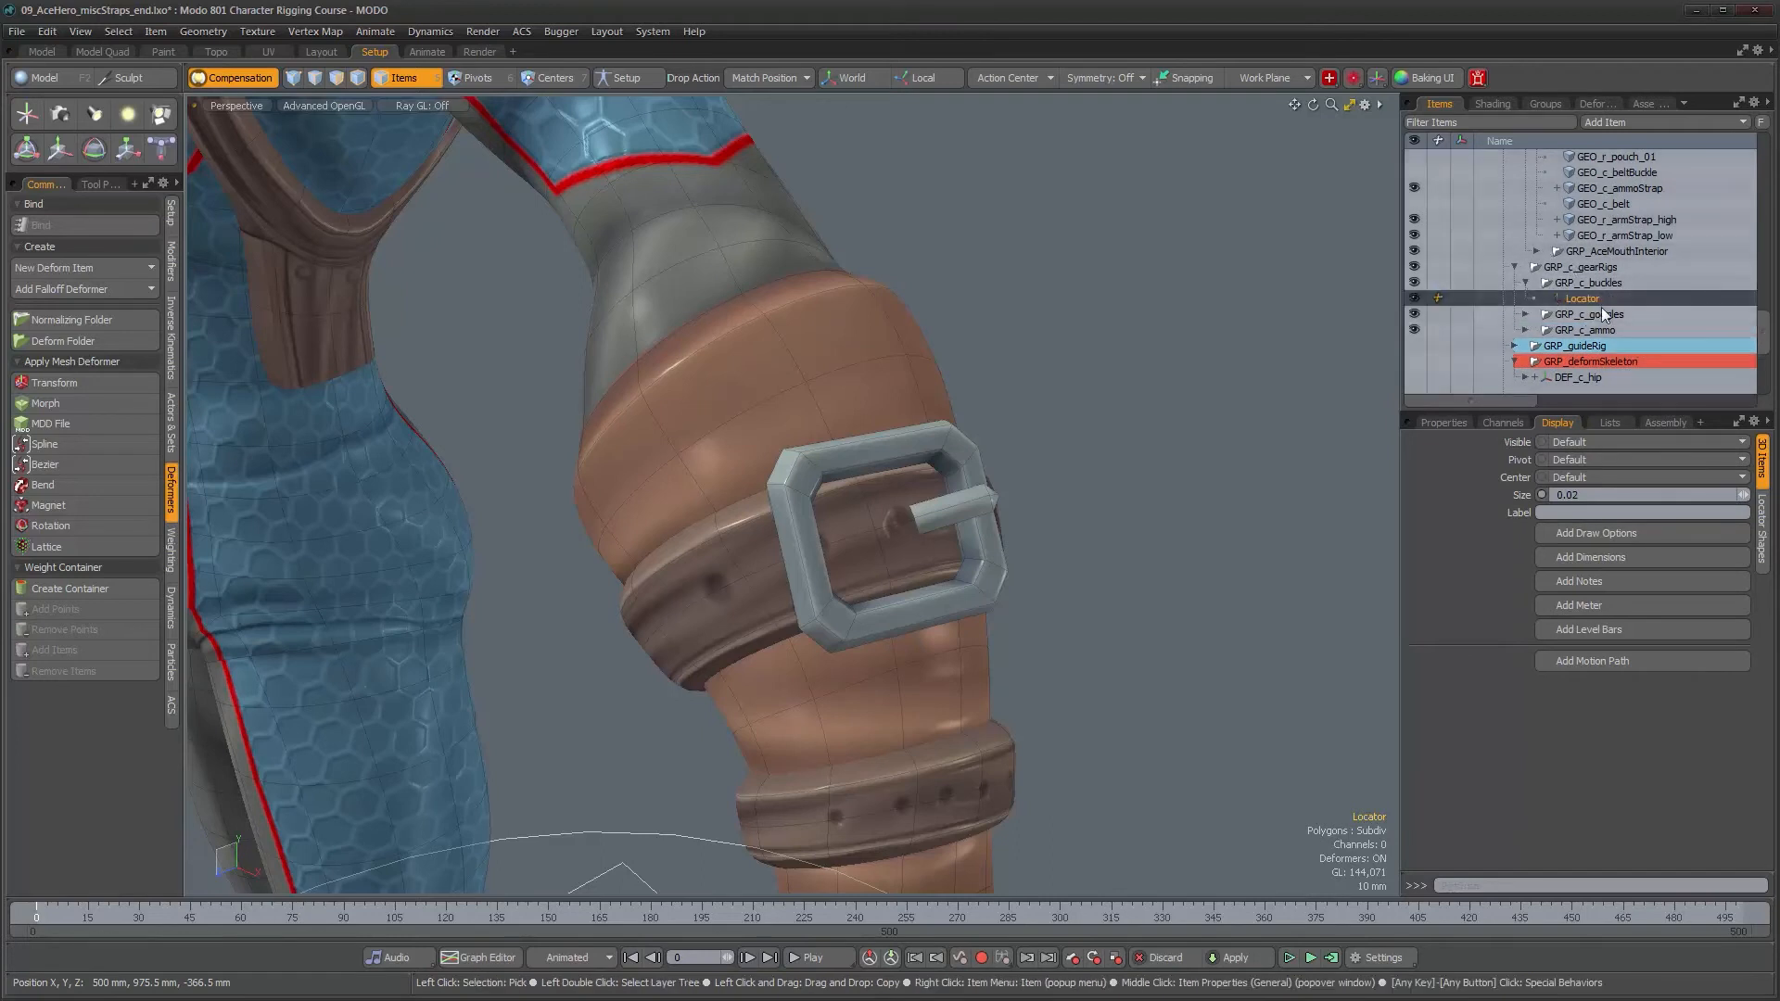
key("ctrl+d")
key("ctrl+d")
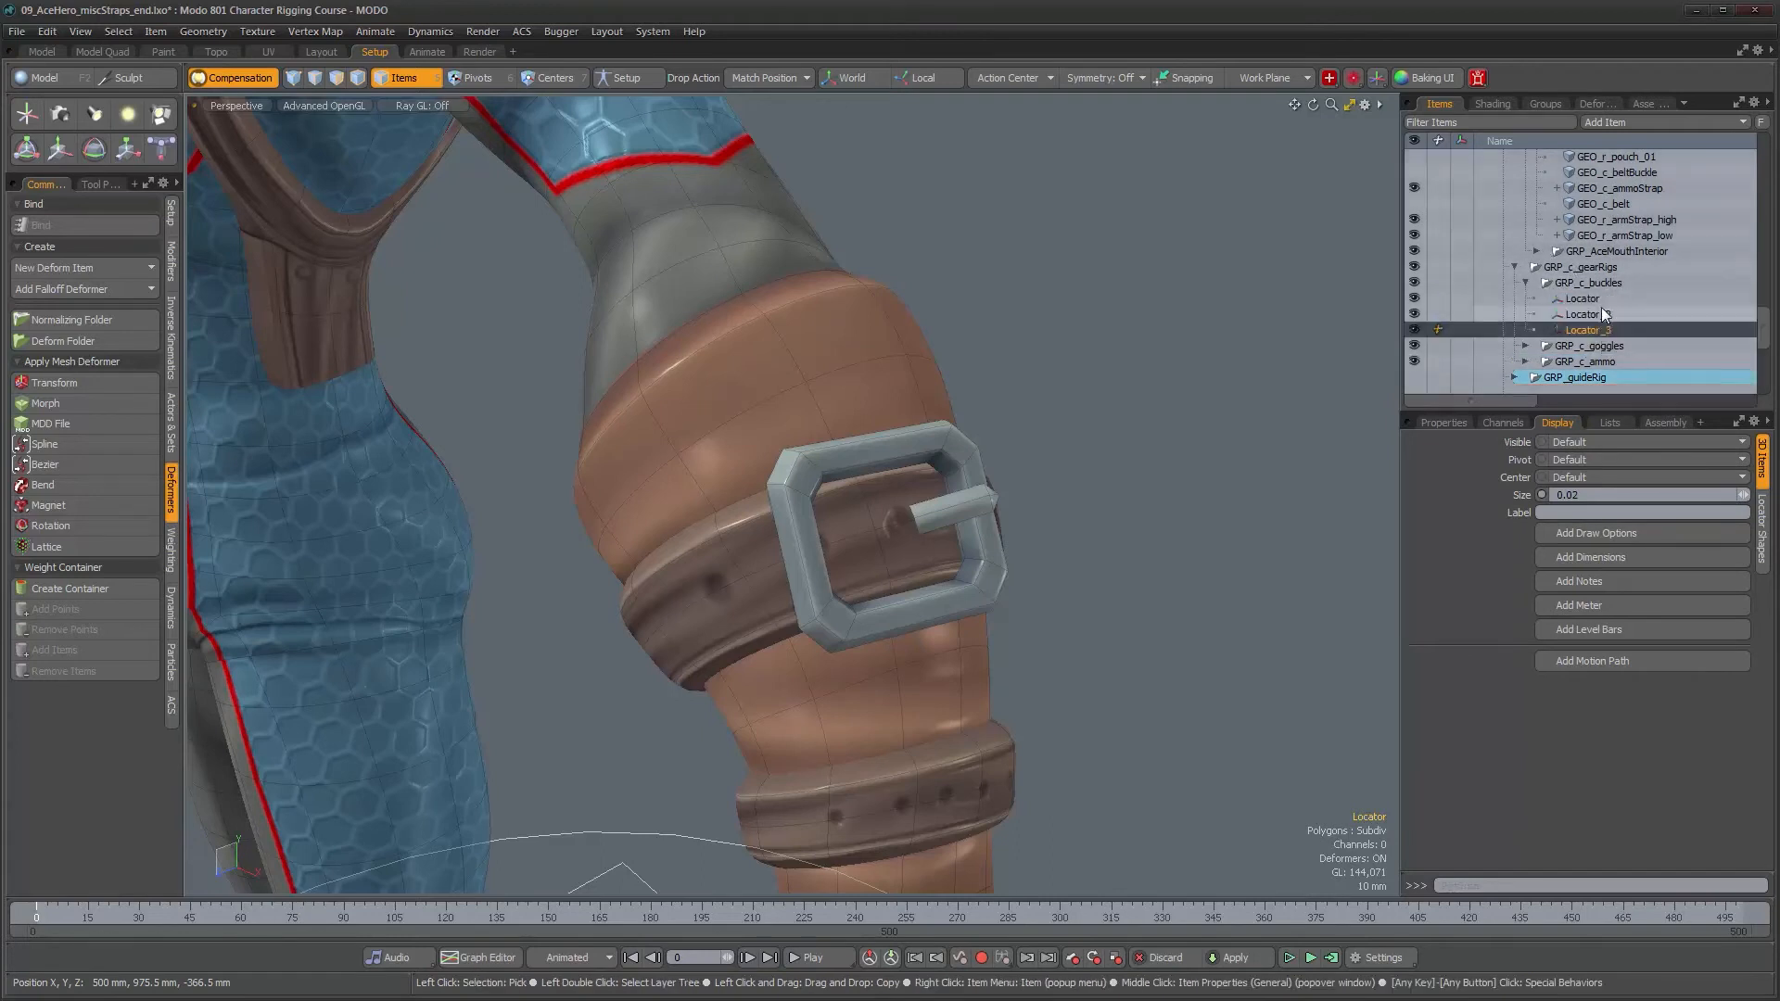
- Rename the first locator in GRP_c_buckles to CNS_l_highStrapBuckle and copy that name for reuse
left_click(1582, 301)
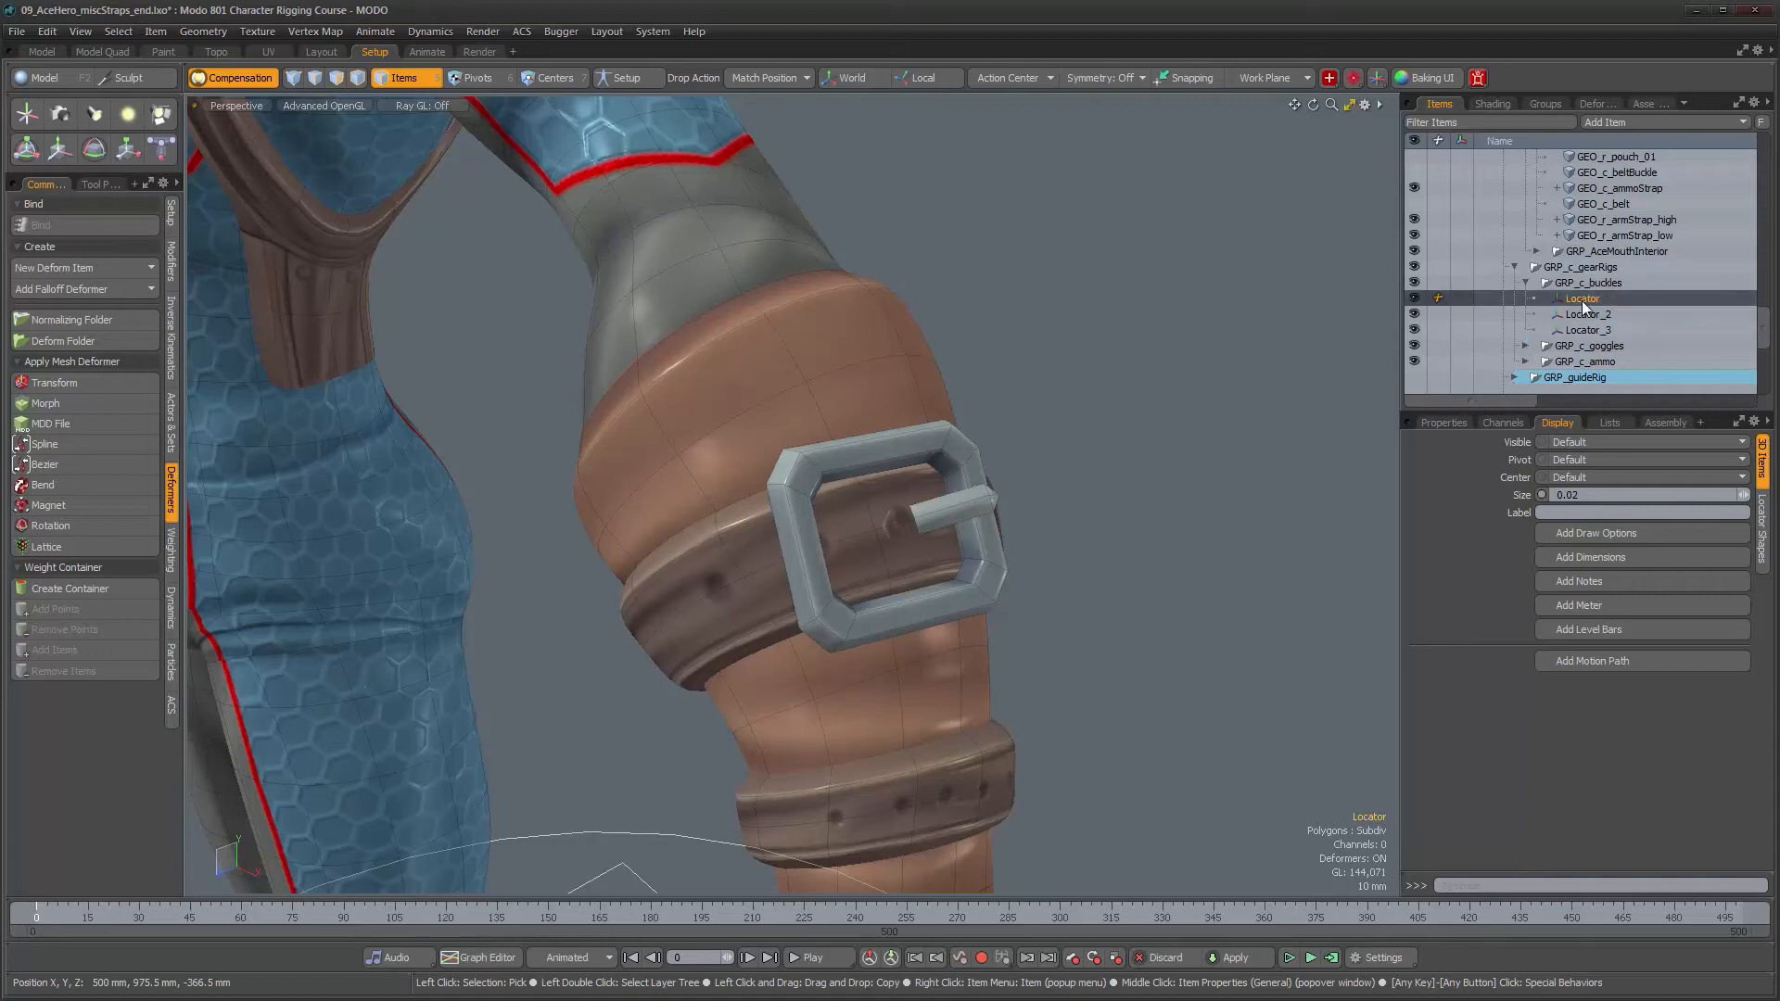
double_click(1582, 299)
type("CNS_l_highS")
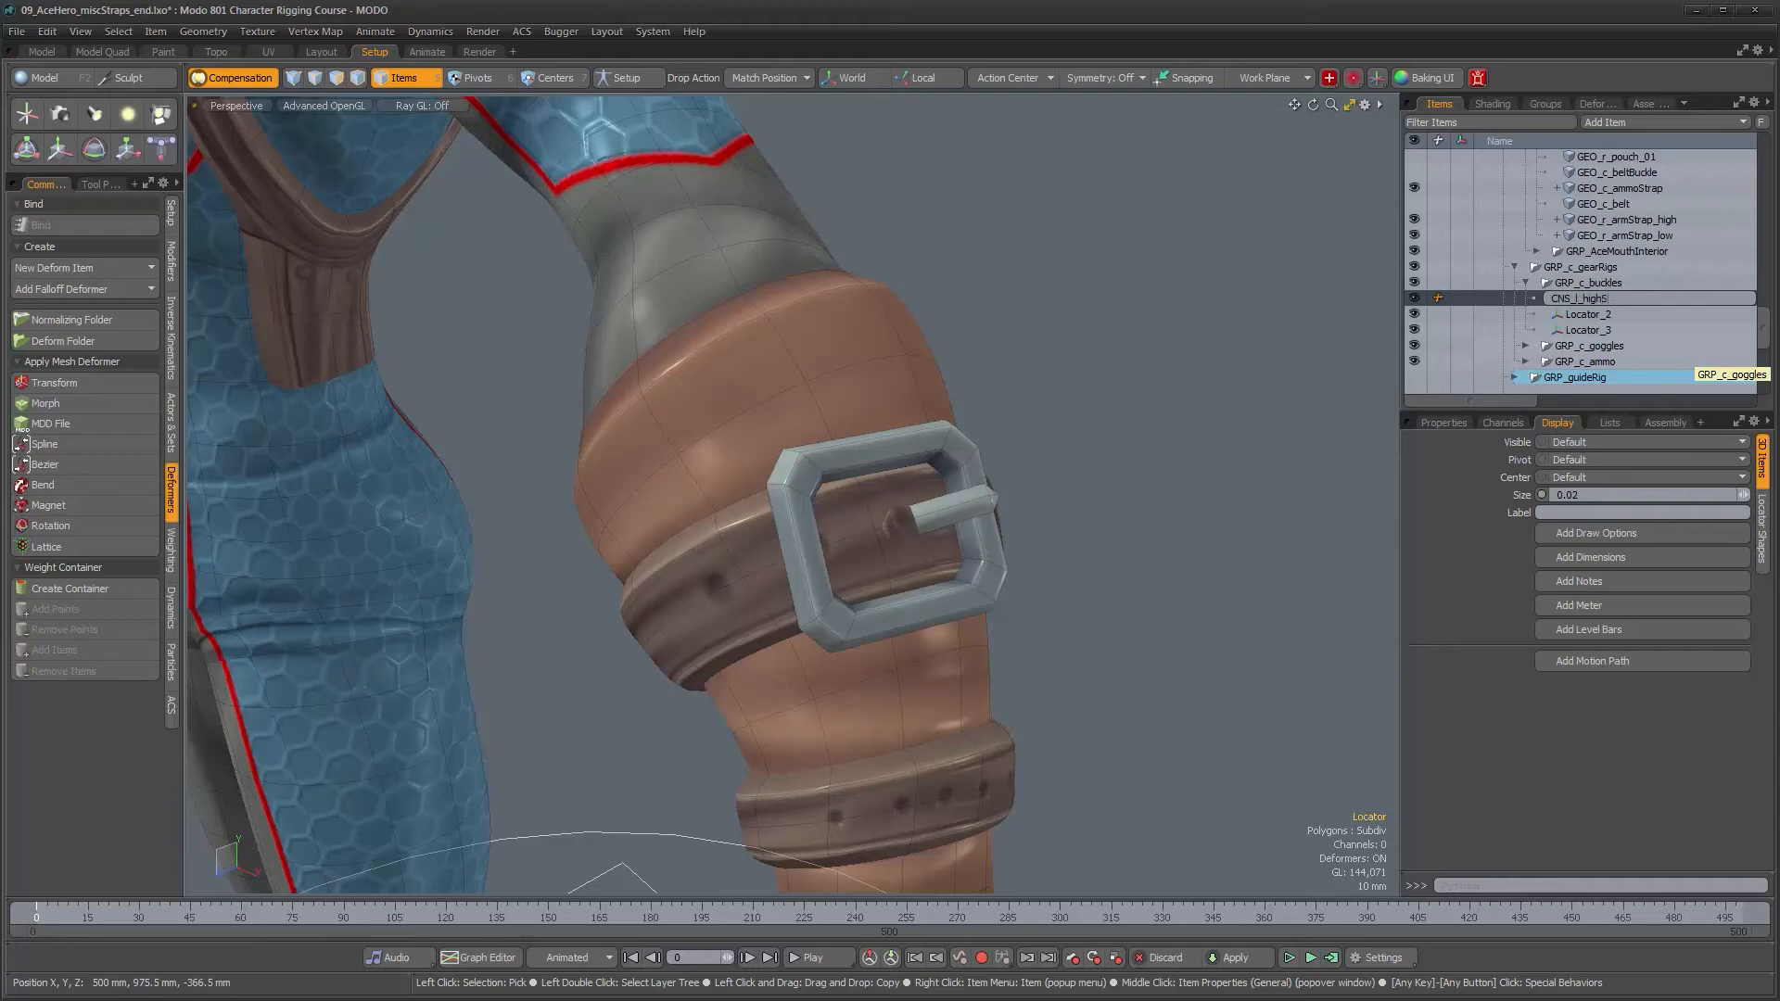
type("Buc")
key("shift+Home")
key("ctrl+c")
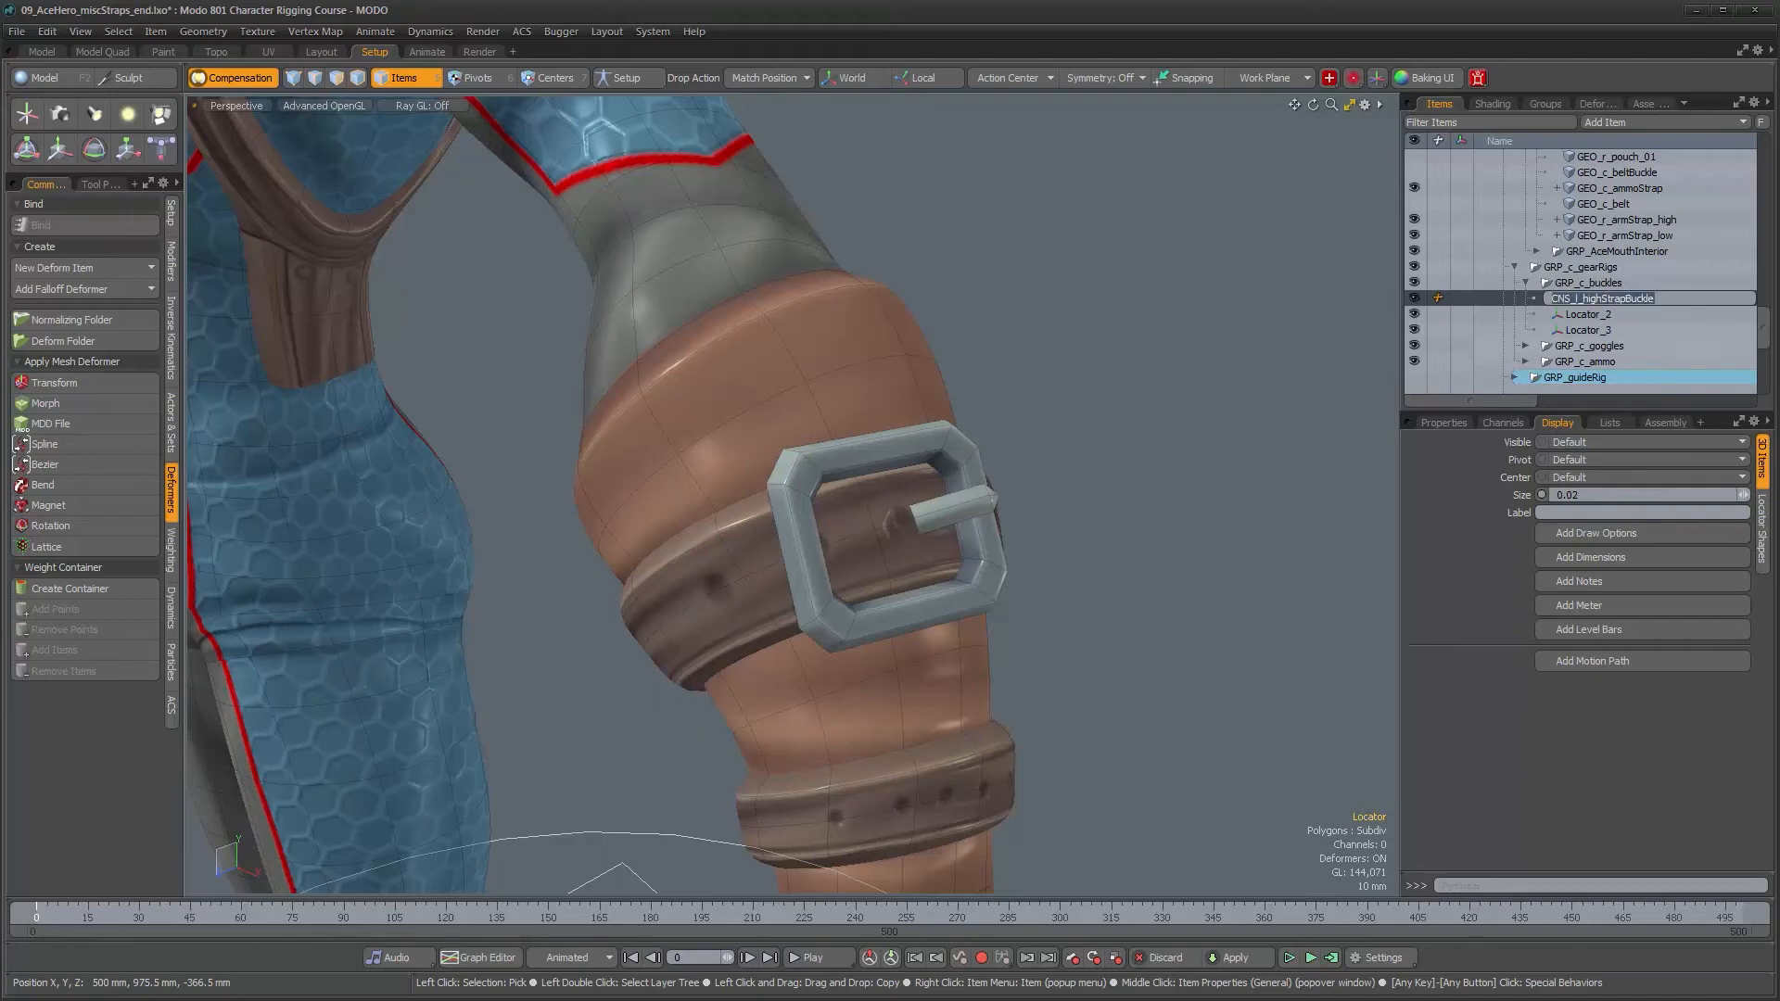
key("Return")
- Rename the second locator in GRP_c_buckles to LOC_l_highStrapBuckle, reusing the copied name with a new prefix
left_click(1609, 317)
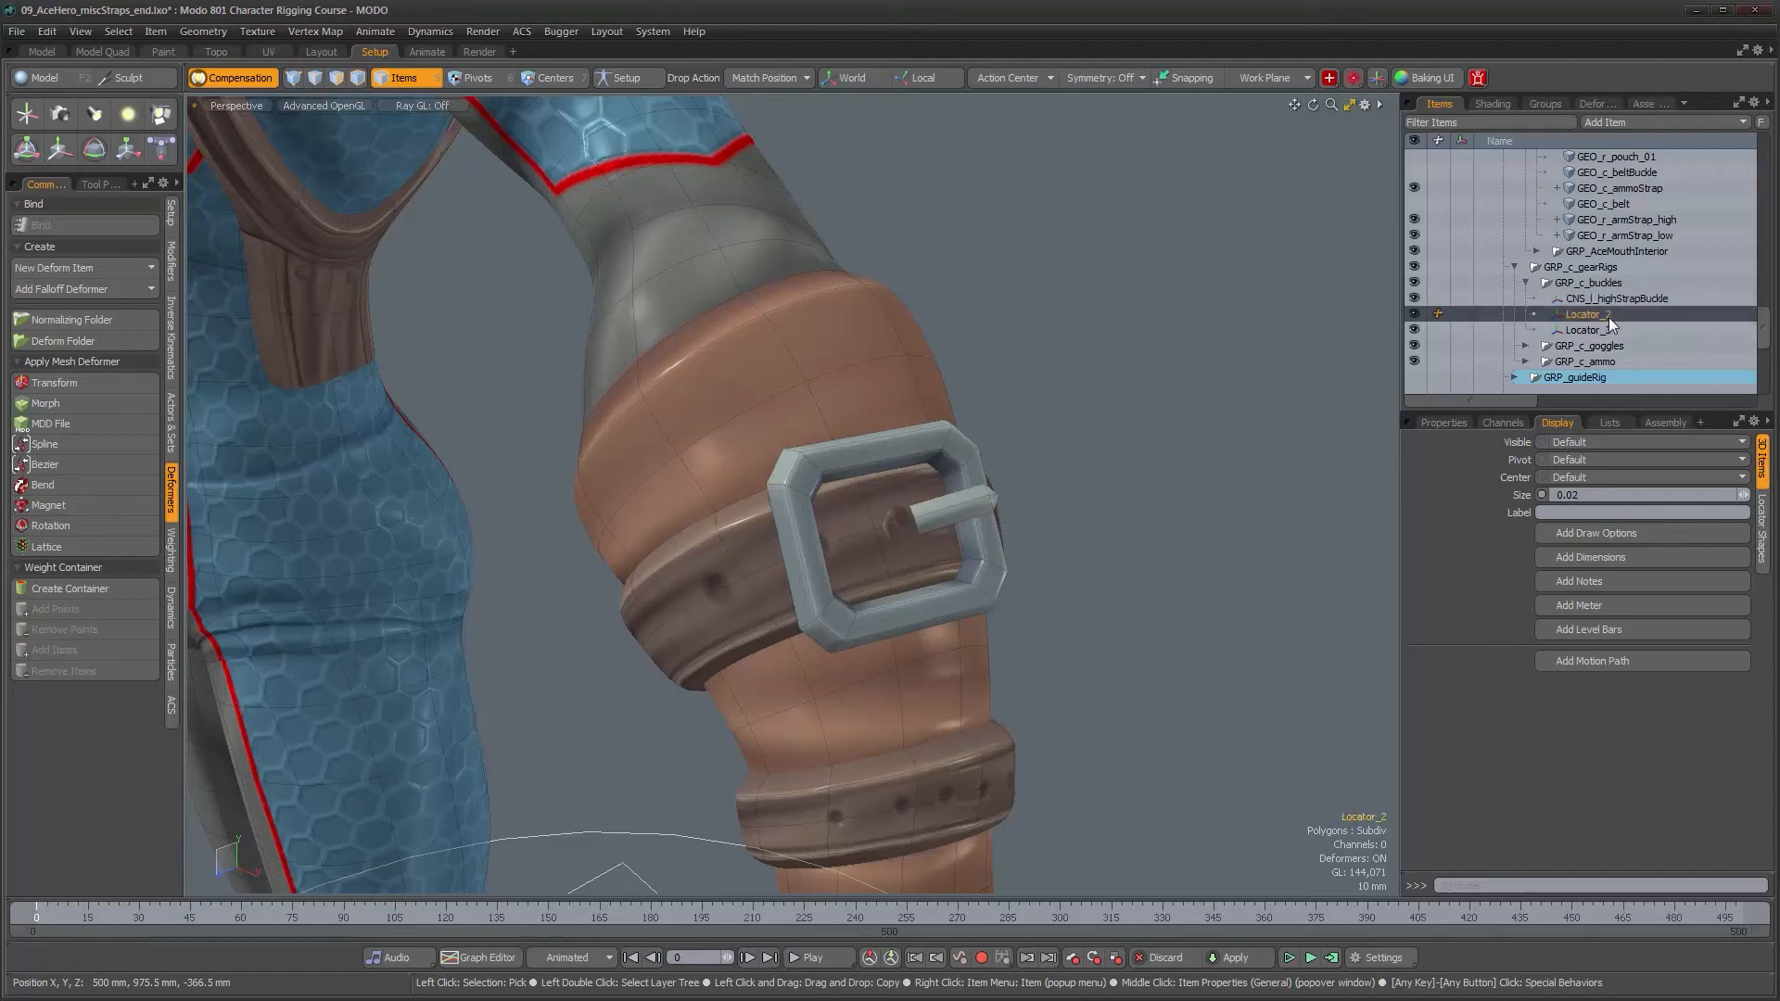
double_click(1609, 317)
key("ctrl+v")
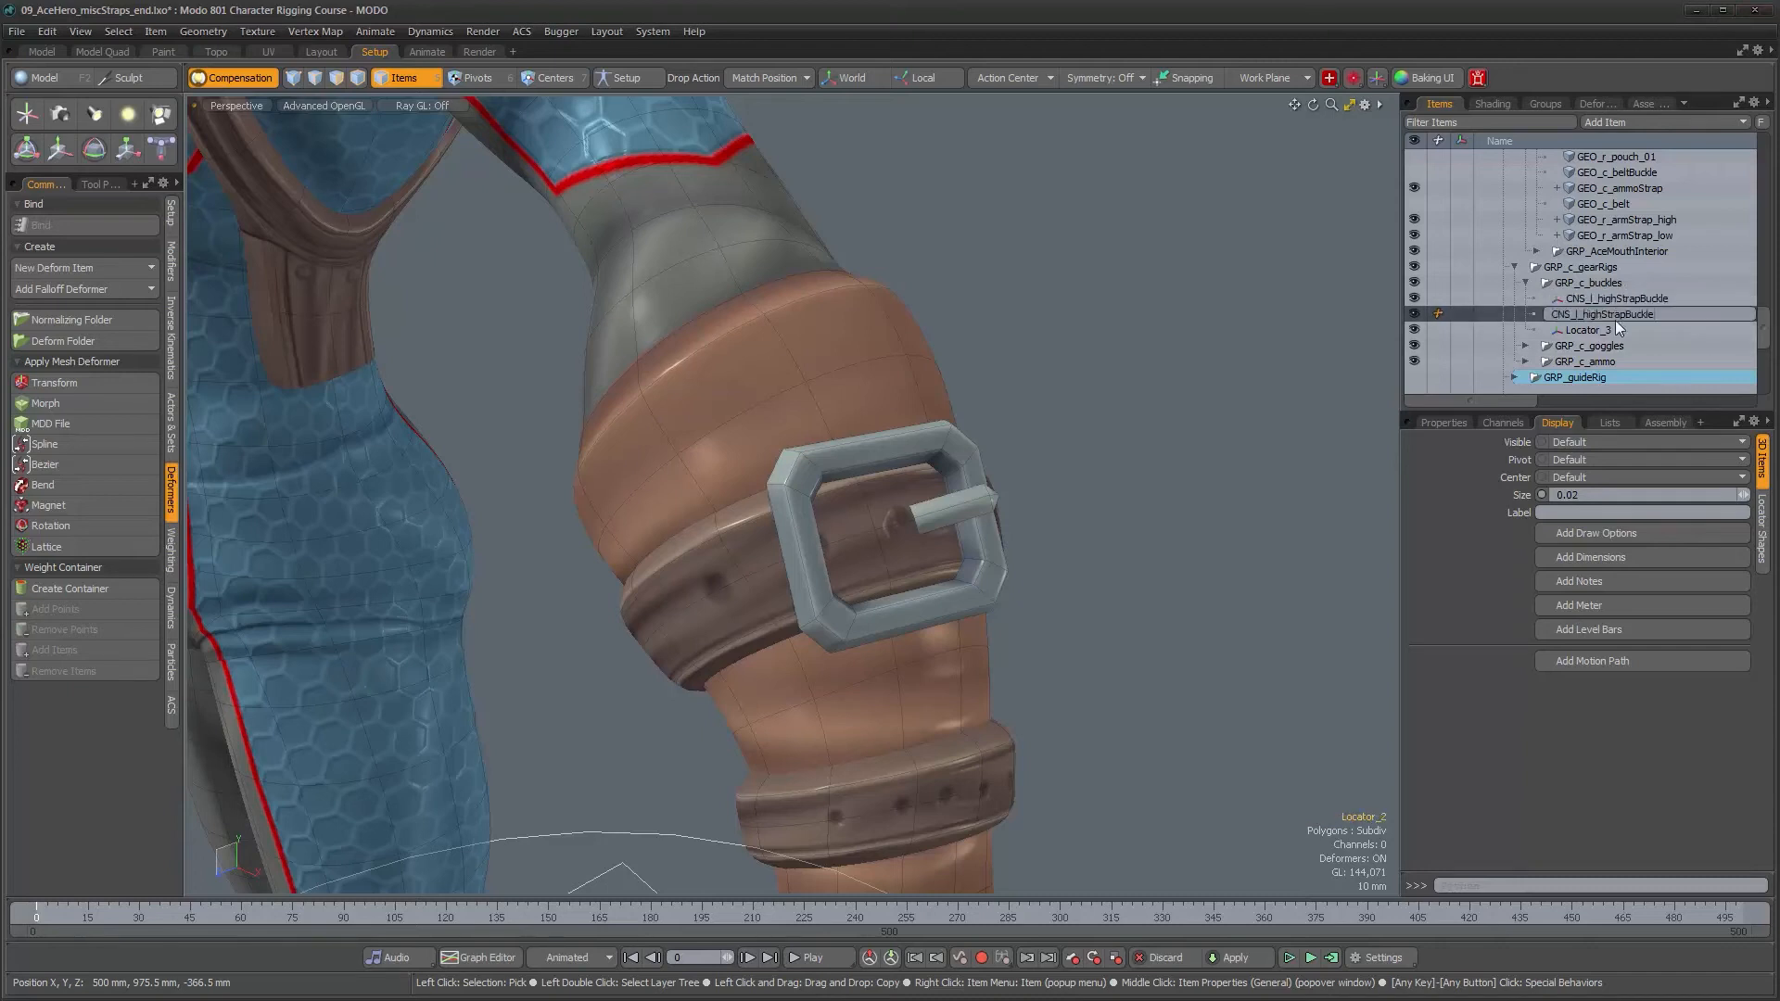
key("BackSpace")
key("BackSpace")
key("BackSpace")
type("LO")
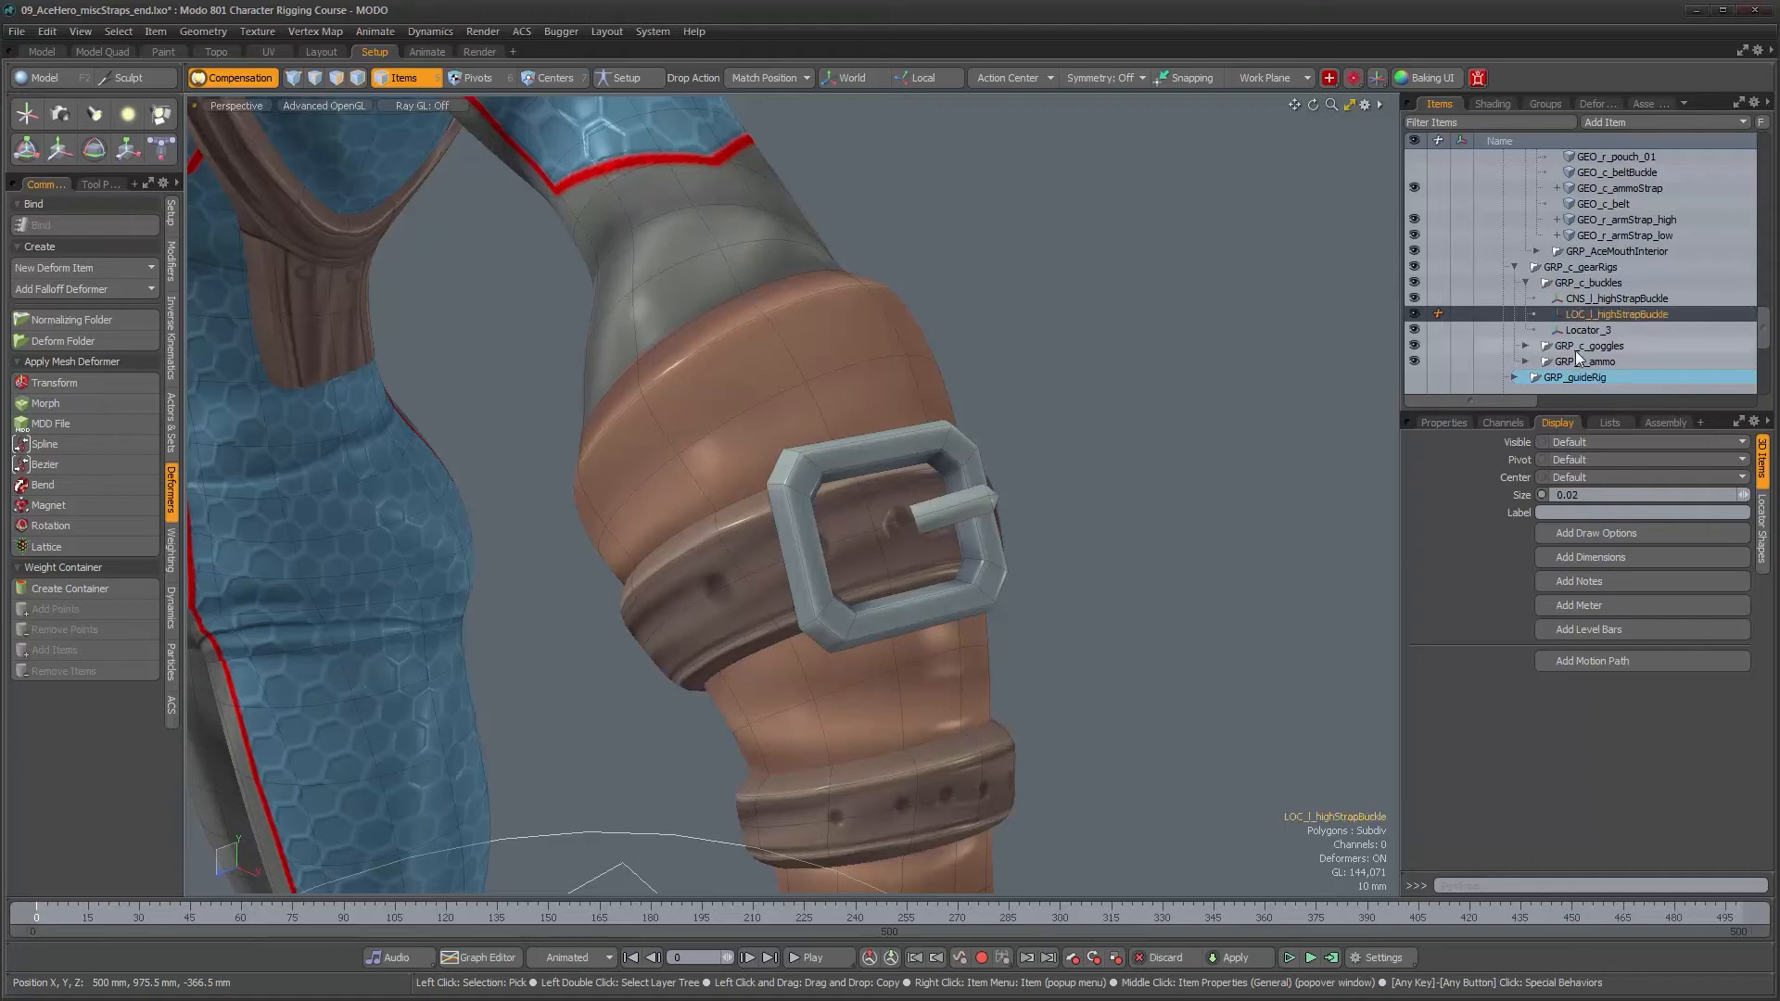
- Rename the third locator in GRP_c_buckles to UPV_l_highStrapBuckle
left_click(1586, 331)
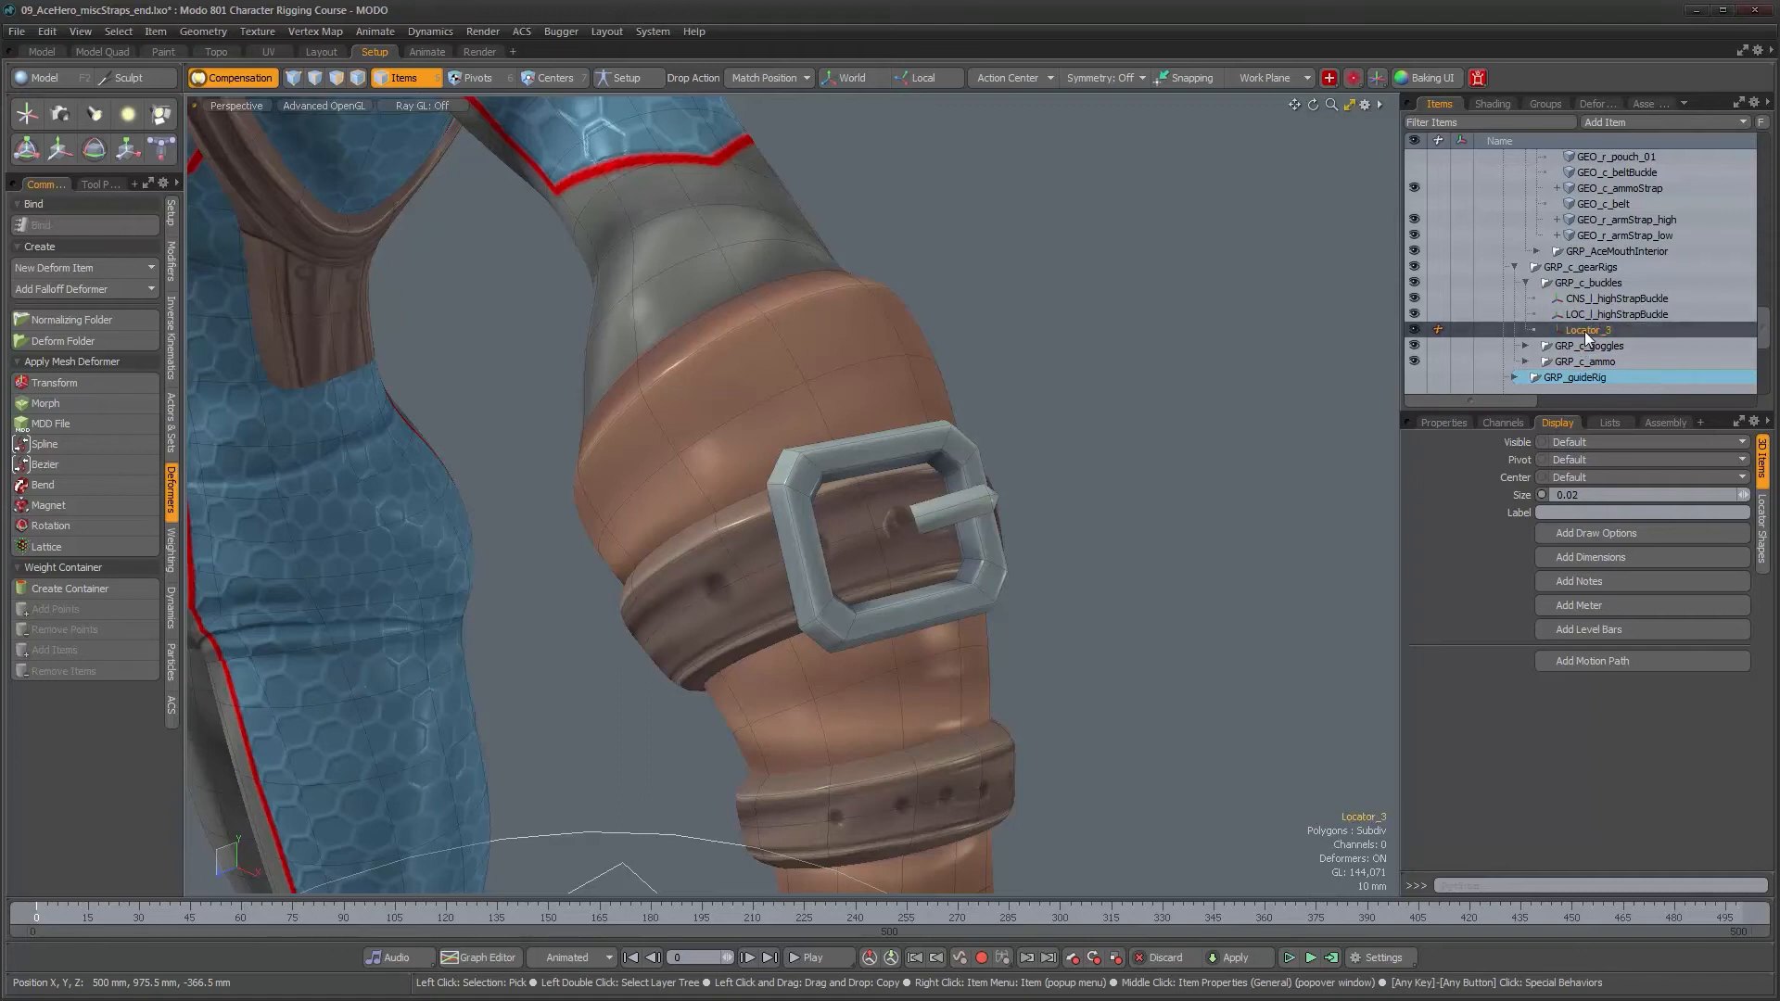
double_click(1586, 332)
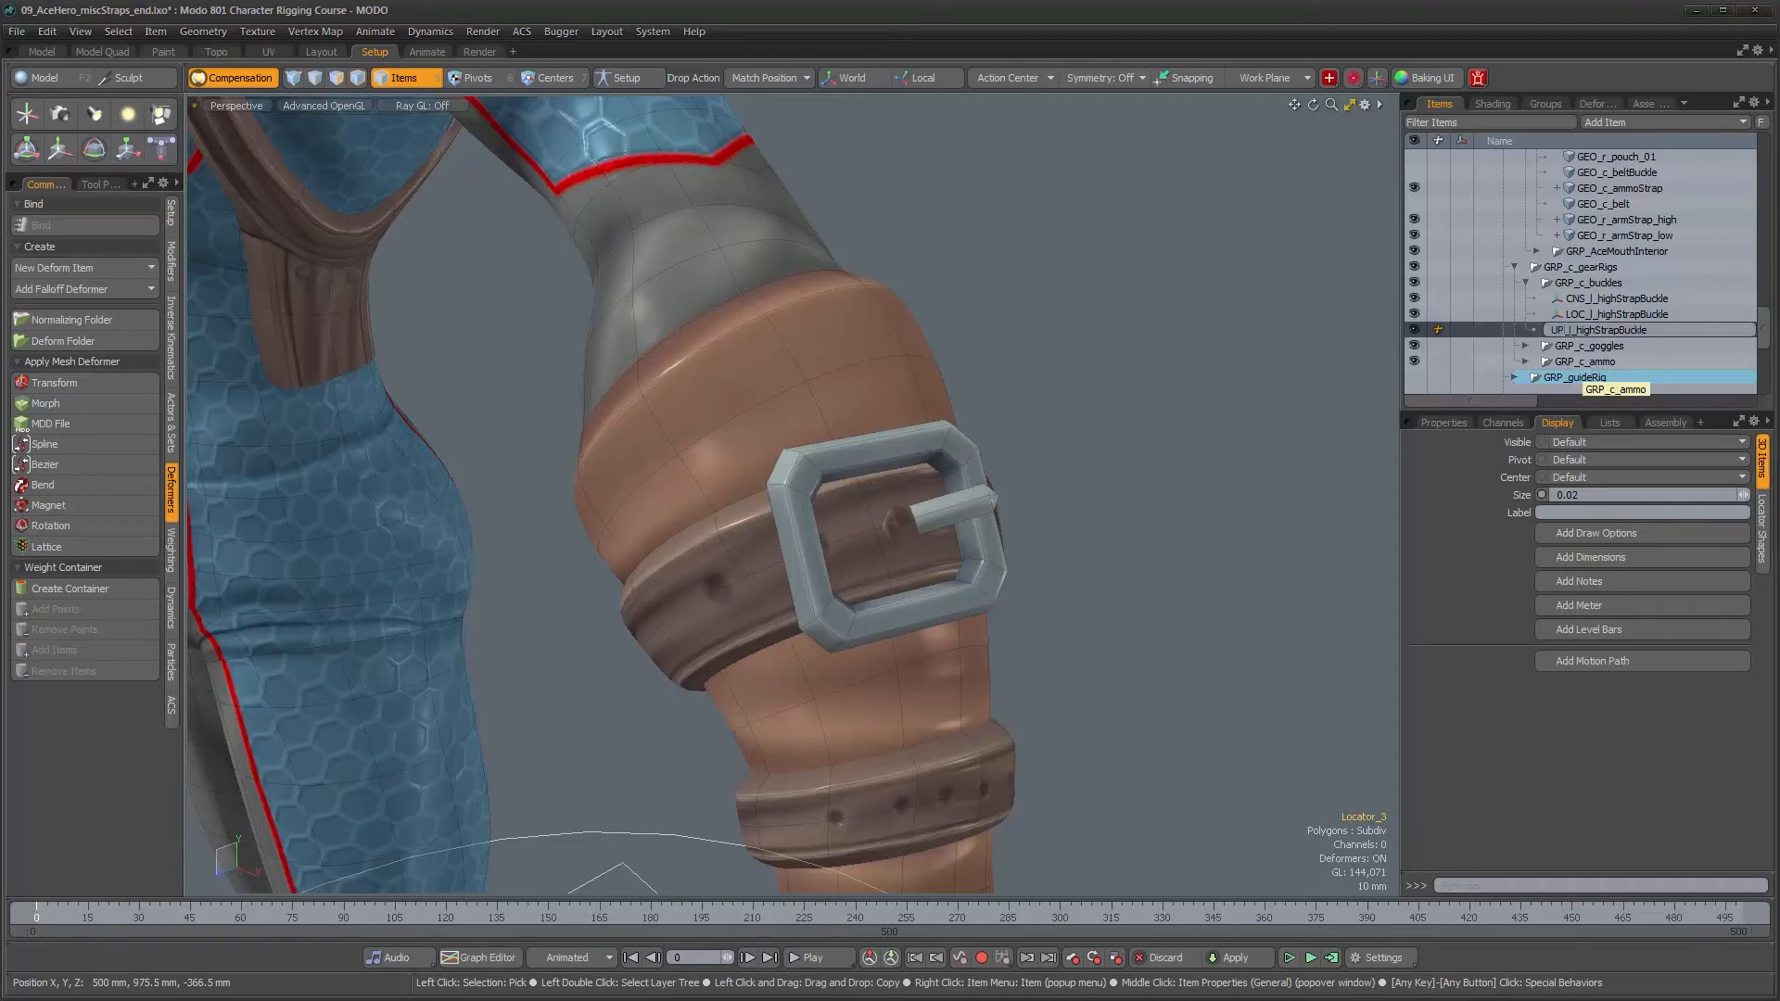
key("Return")
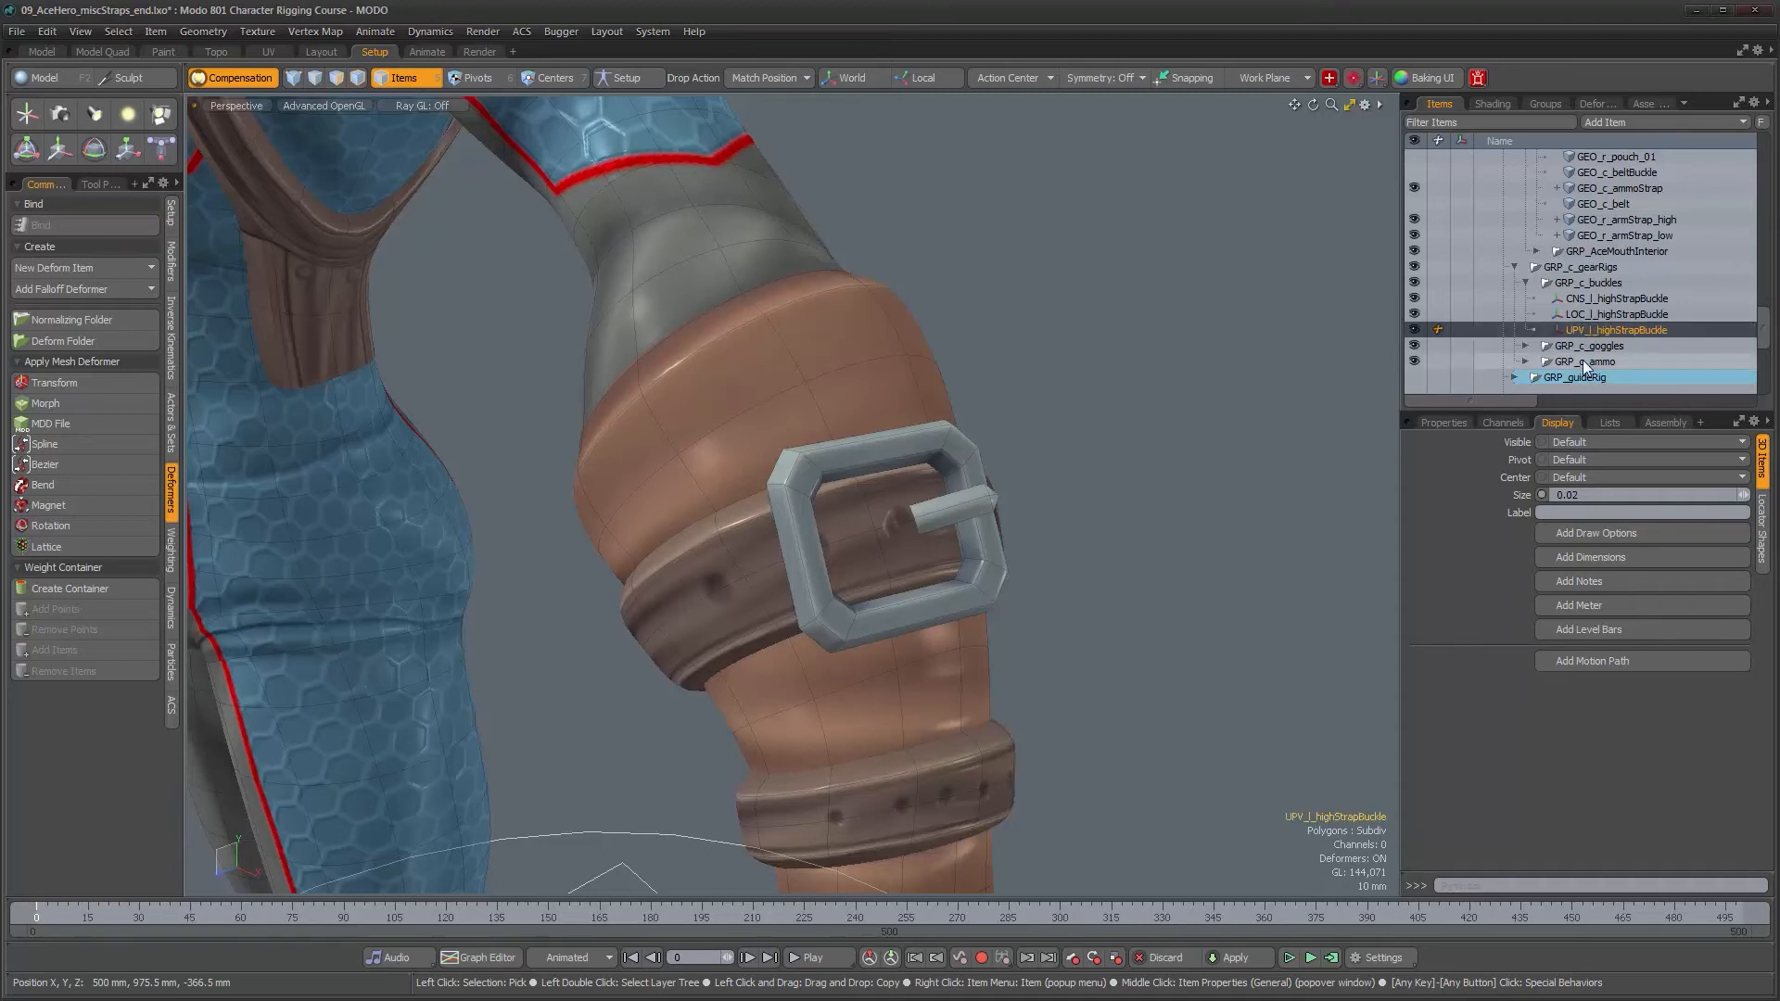
- Select the middle edge of GEO_l_armStrap_high beneath the buckle pin and examine the edge's vertex information
left_click(1617, 298)
left_click_drag(933, 605, 862, 567, "alt")
right_click_drag(863, 568, 1025, 591, "alt")
left_click_drag(1025, 591, 1010, 579, "alt")
left_click(862, 569)
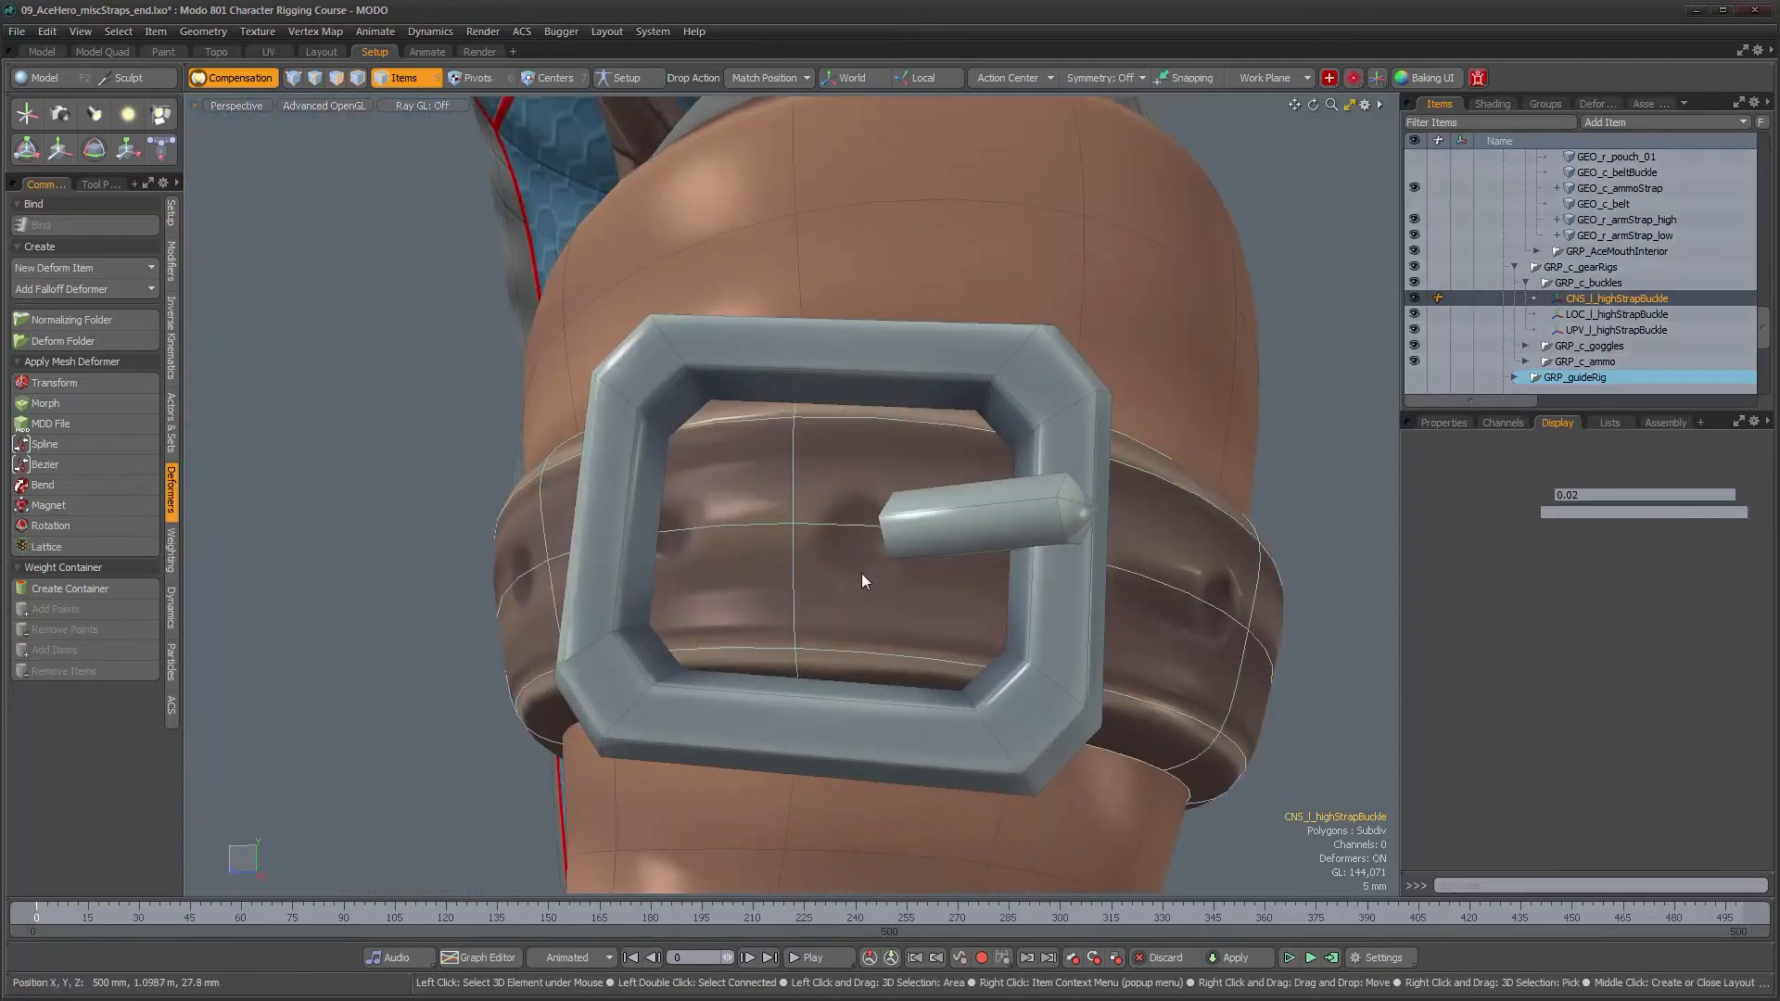
key("2")
left_click(862, 528)
mouse_move(862, 533)
left_mouse_down("alt")
mouse_move(899, 580)
mouse_move(915, 550)
mouse_move(869, 533)
left_mouse_up("alt")
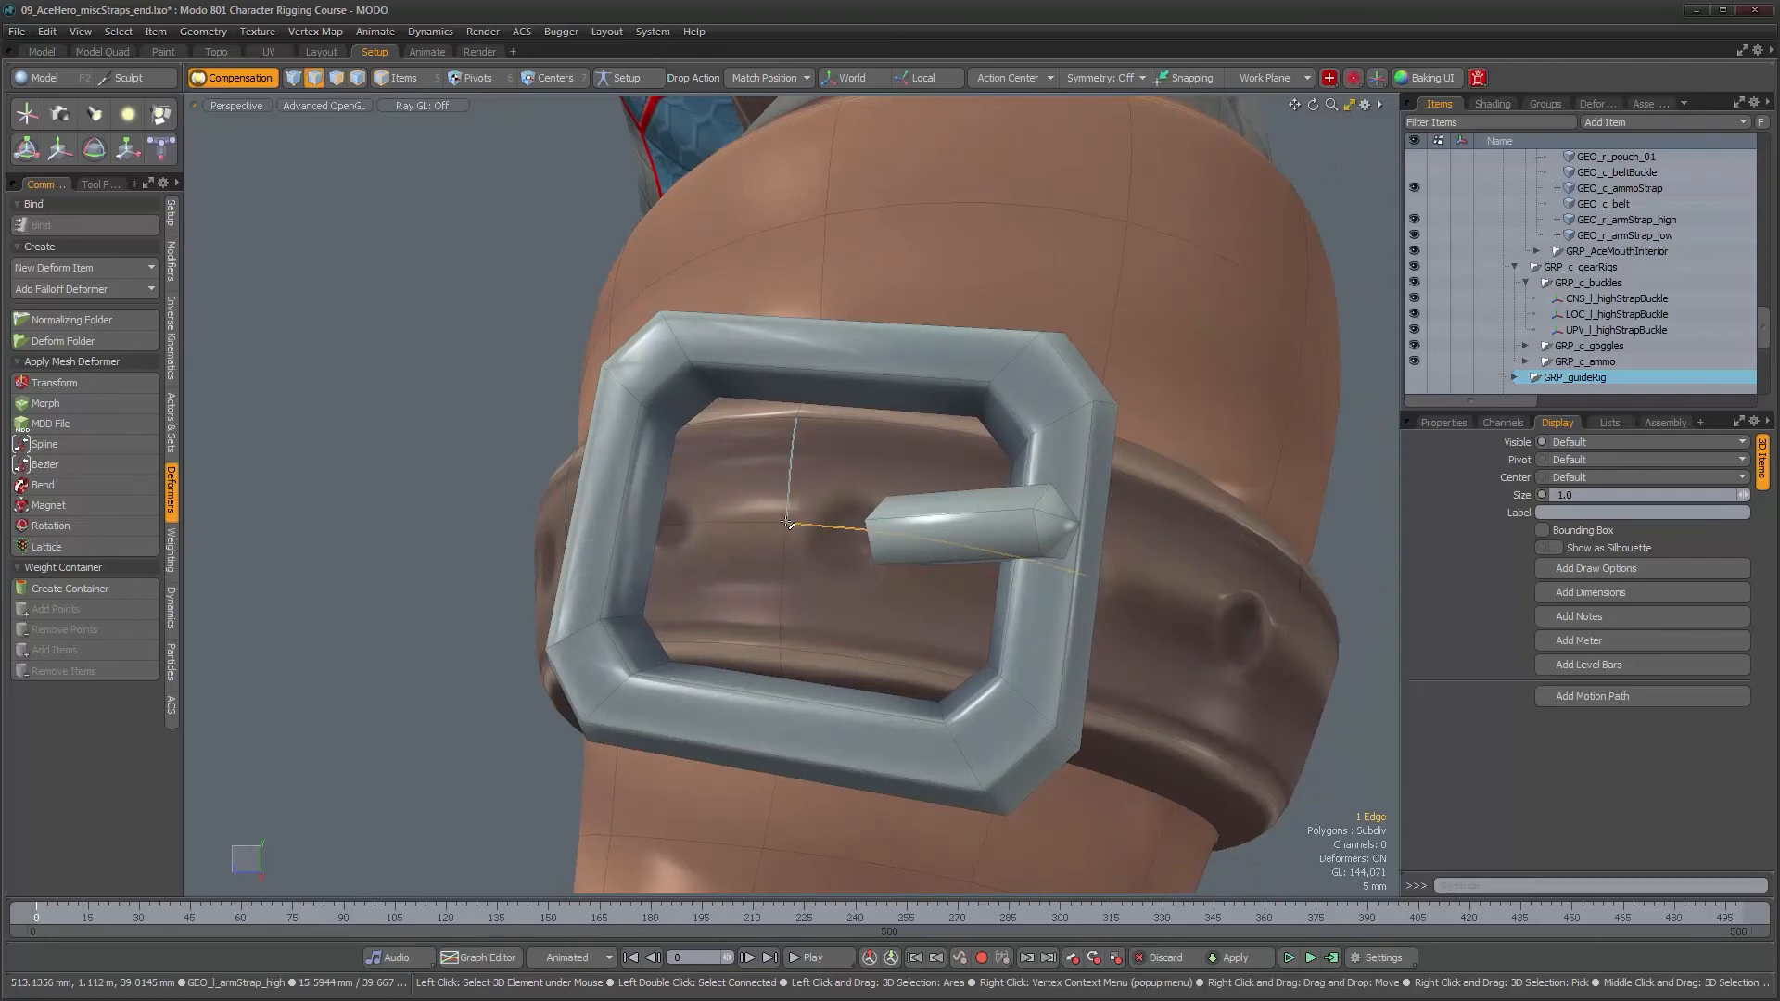
mouse_move(790, 525)
left_mouse_down("alt")
mouse_move(858, 529)
mouse_move(795, 529)
left_mouse_up("alt")
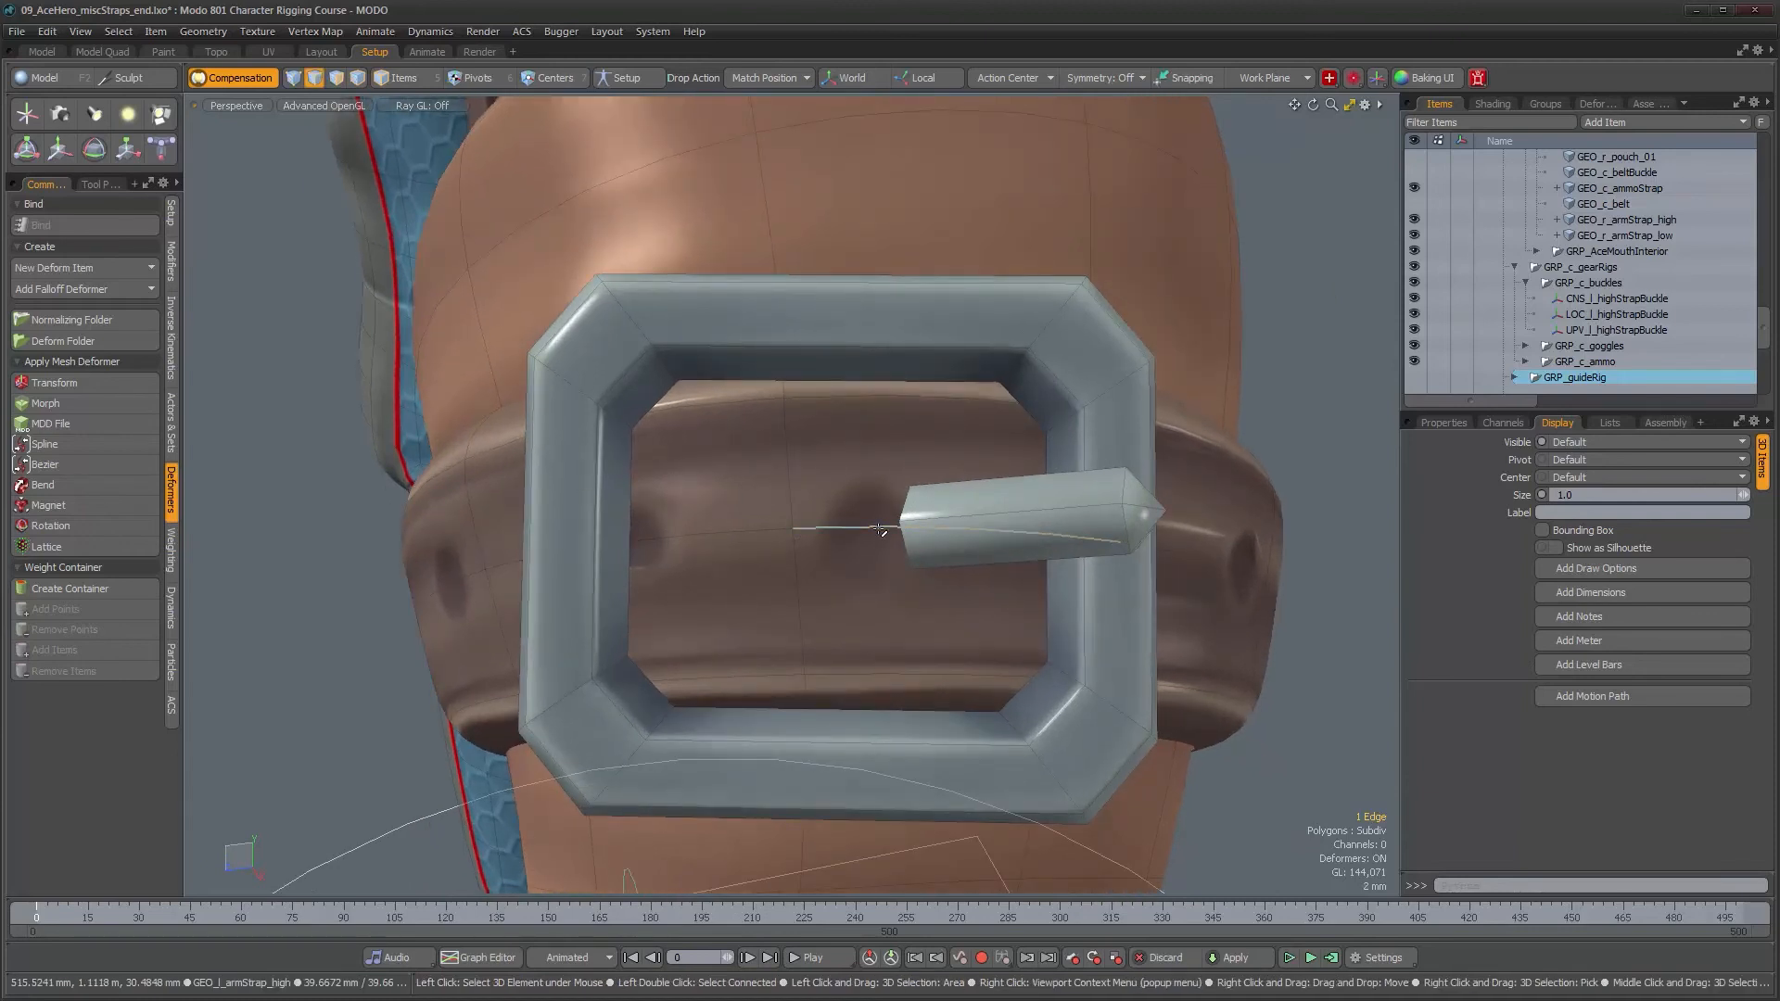
left_click(1609, 422)
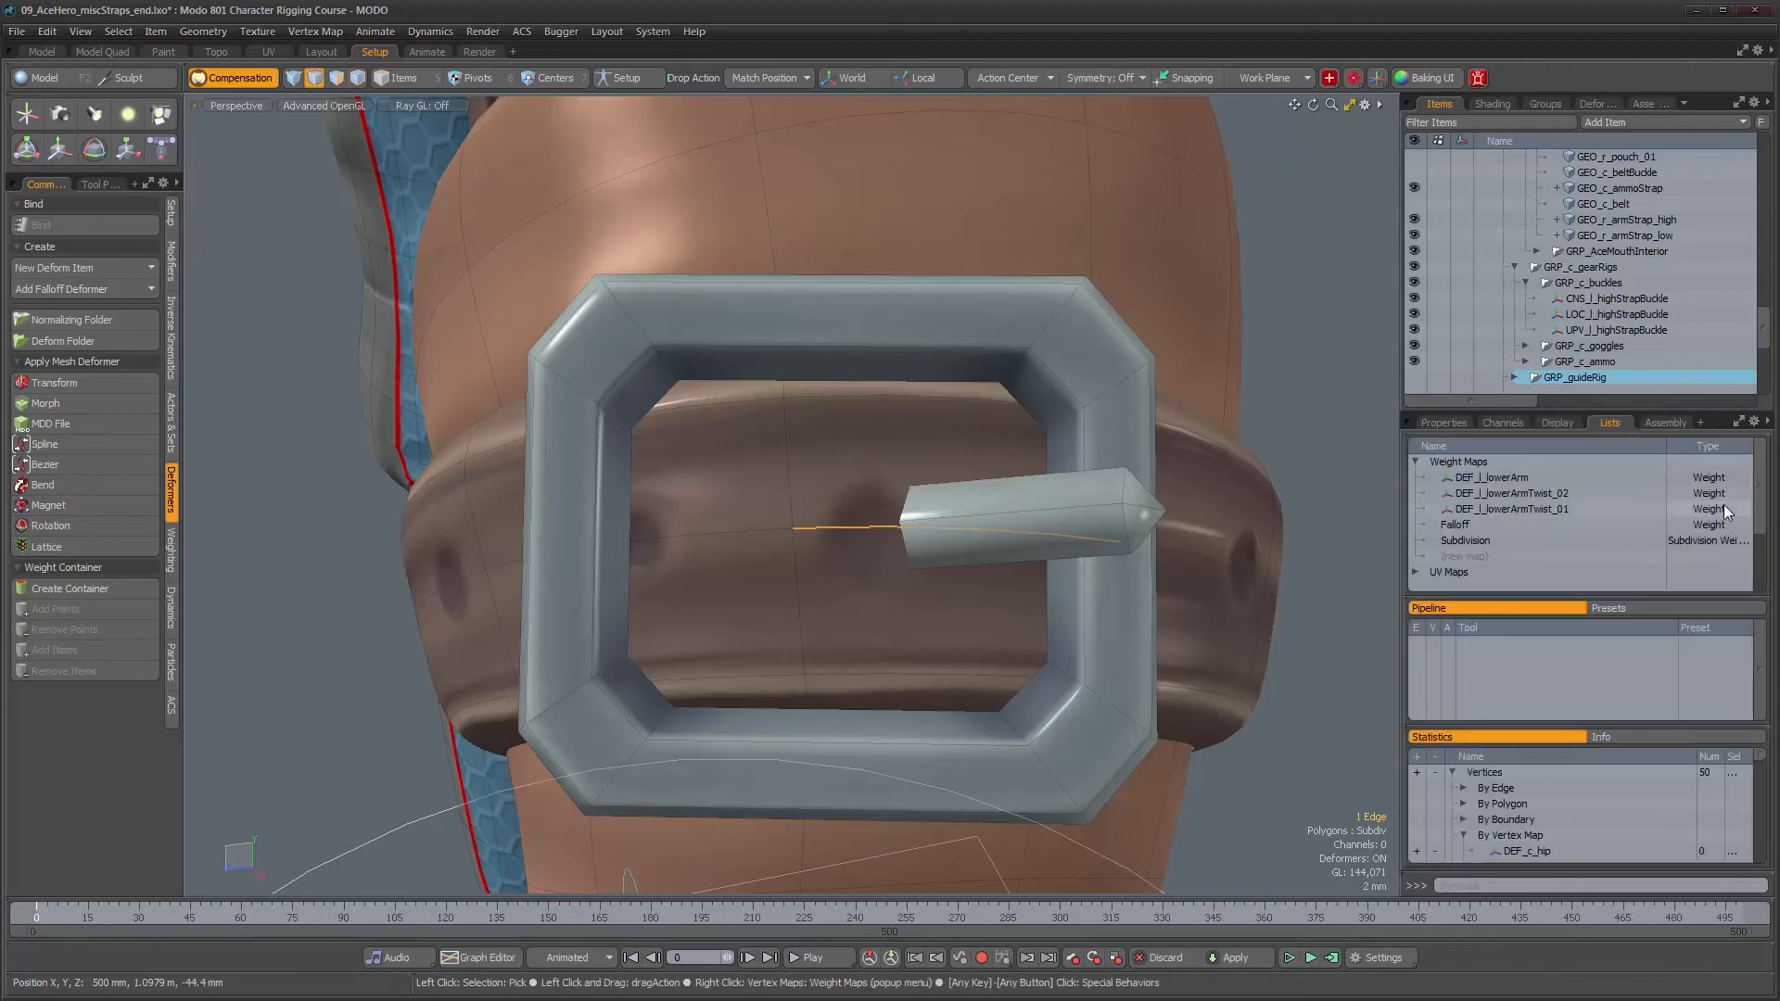
left_click(1610, 738)
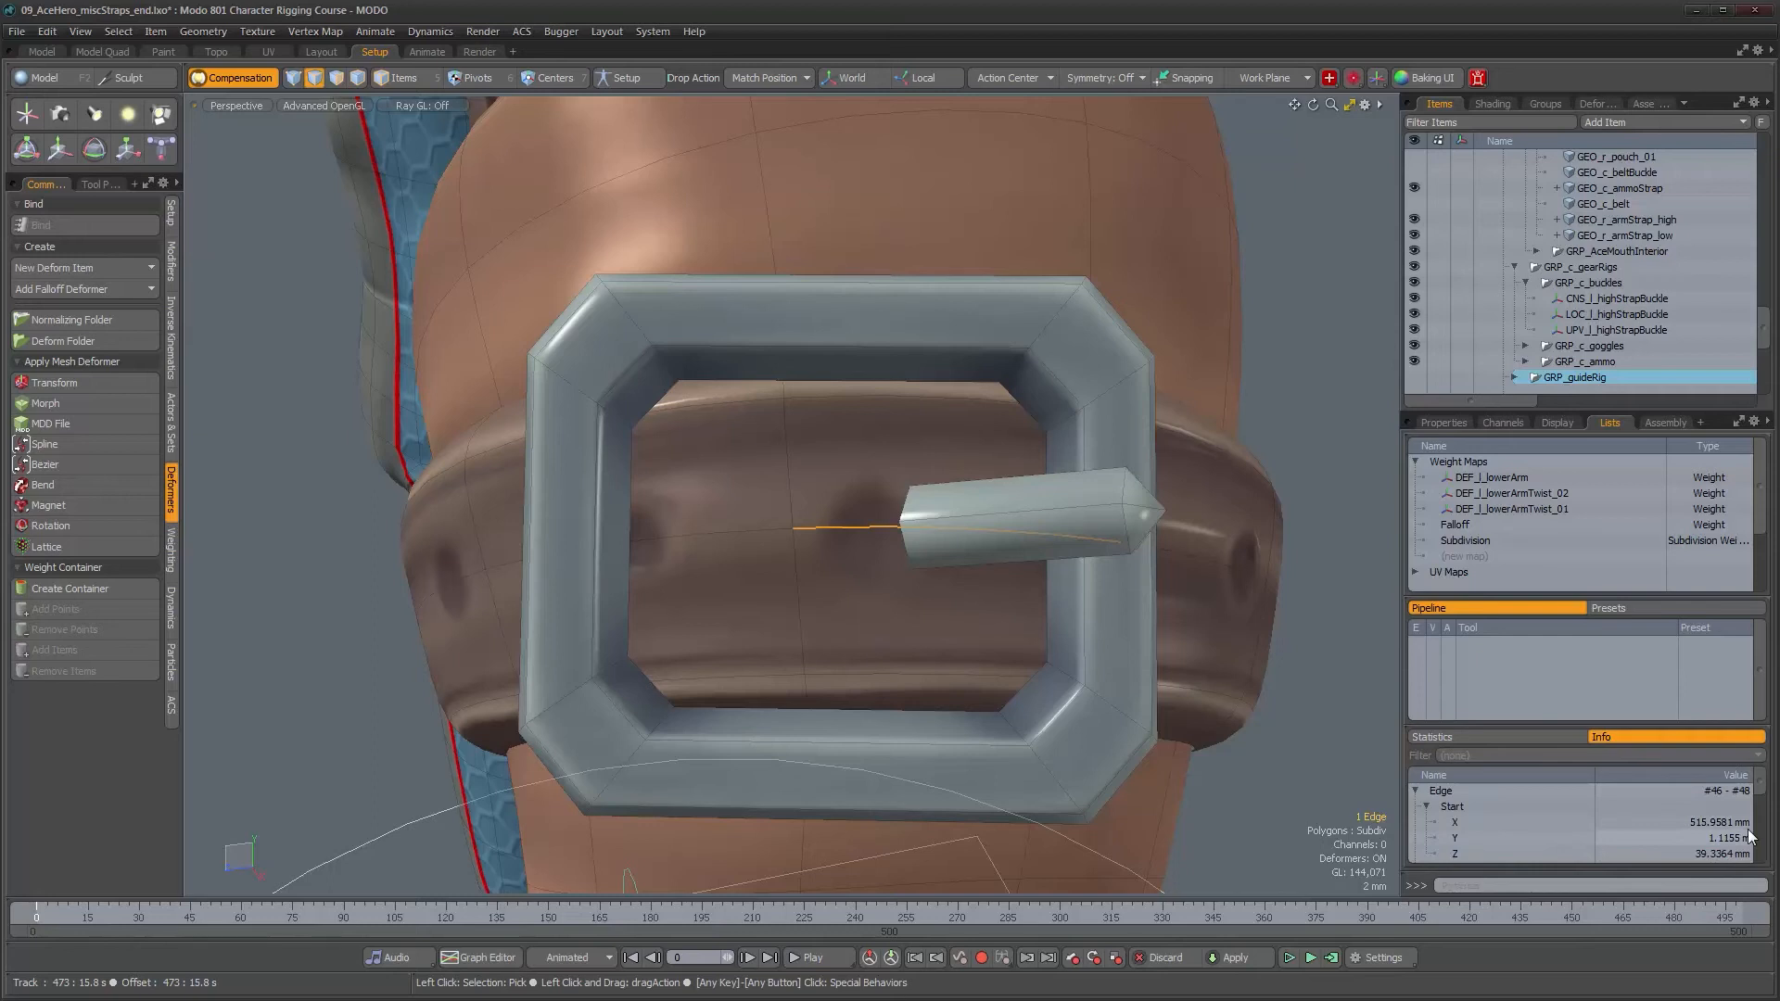
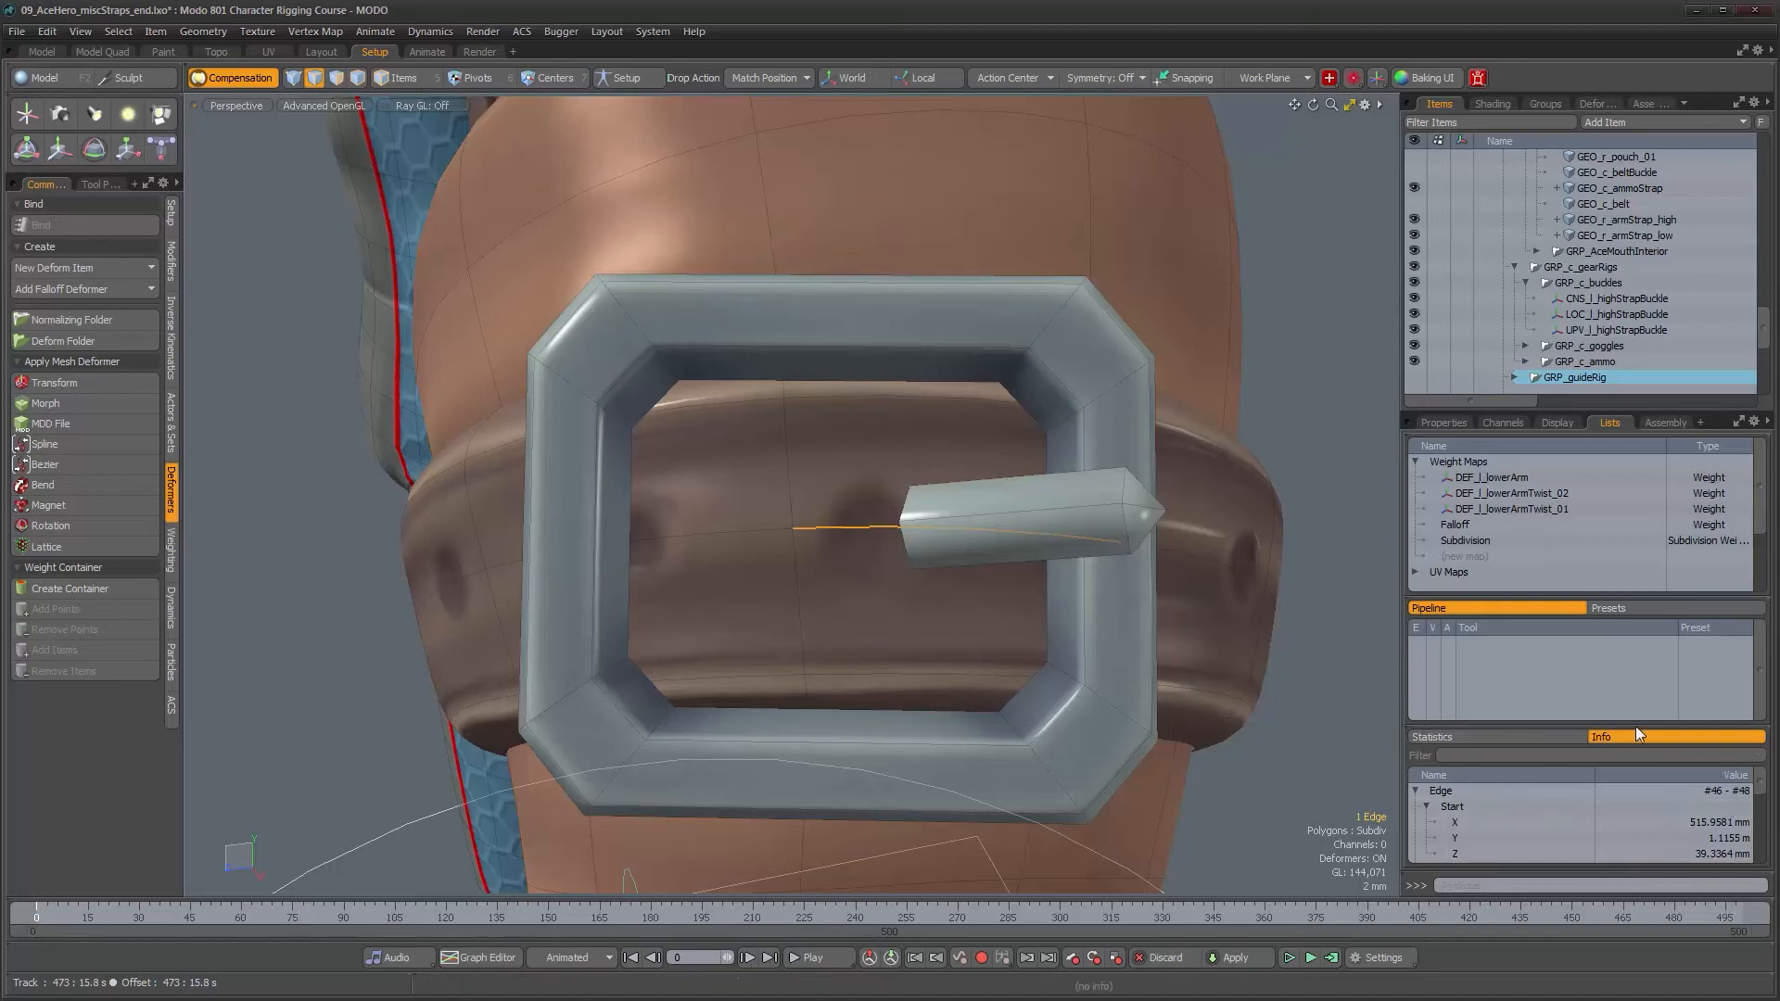
- Select the upper edge of GEO_l_armStrap_high above the buckle pin, examine its vertex information, and return to item selection
left_click(939, 400)
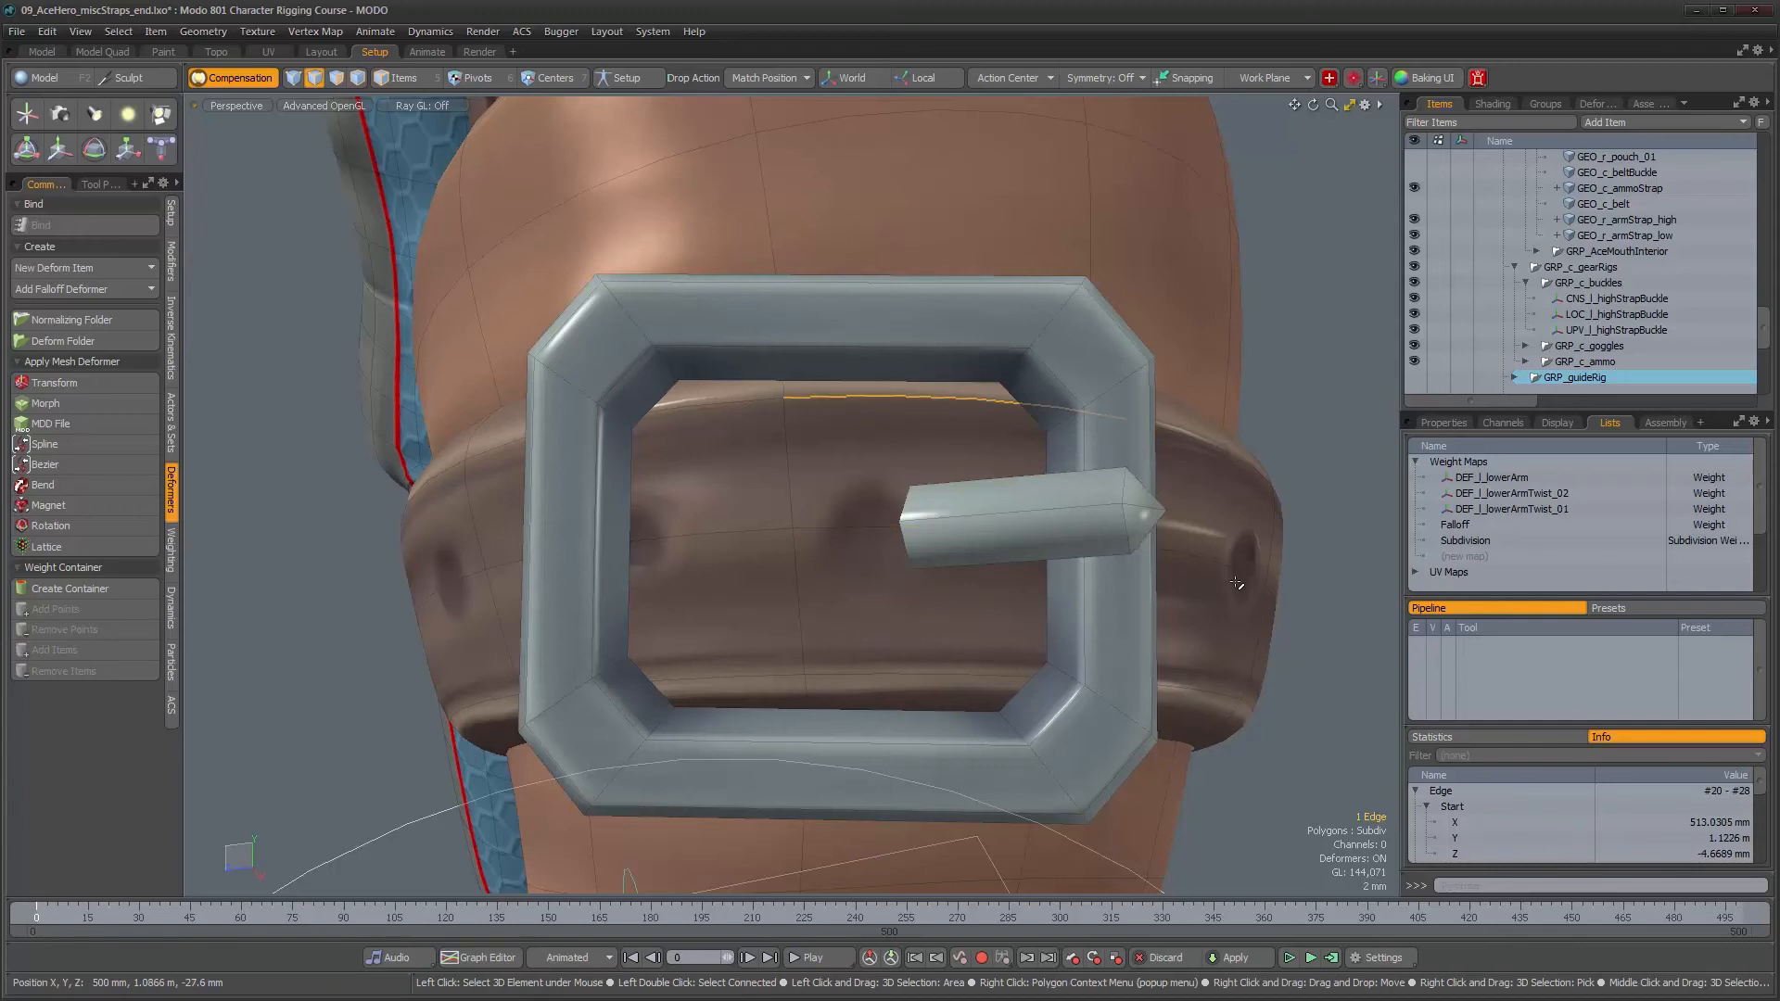
left_click(1292, 386)
key("5")
- Add an Edge Position constraint that attaches CNS_l_highStrapBuckle to GEO_l_armStrap_high
left_click(1604, 299)
left_click(1255, 526, "shift")
left_click_drag(1255, 526, 1108, 554, "alt")
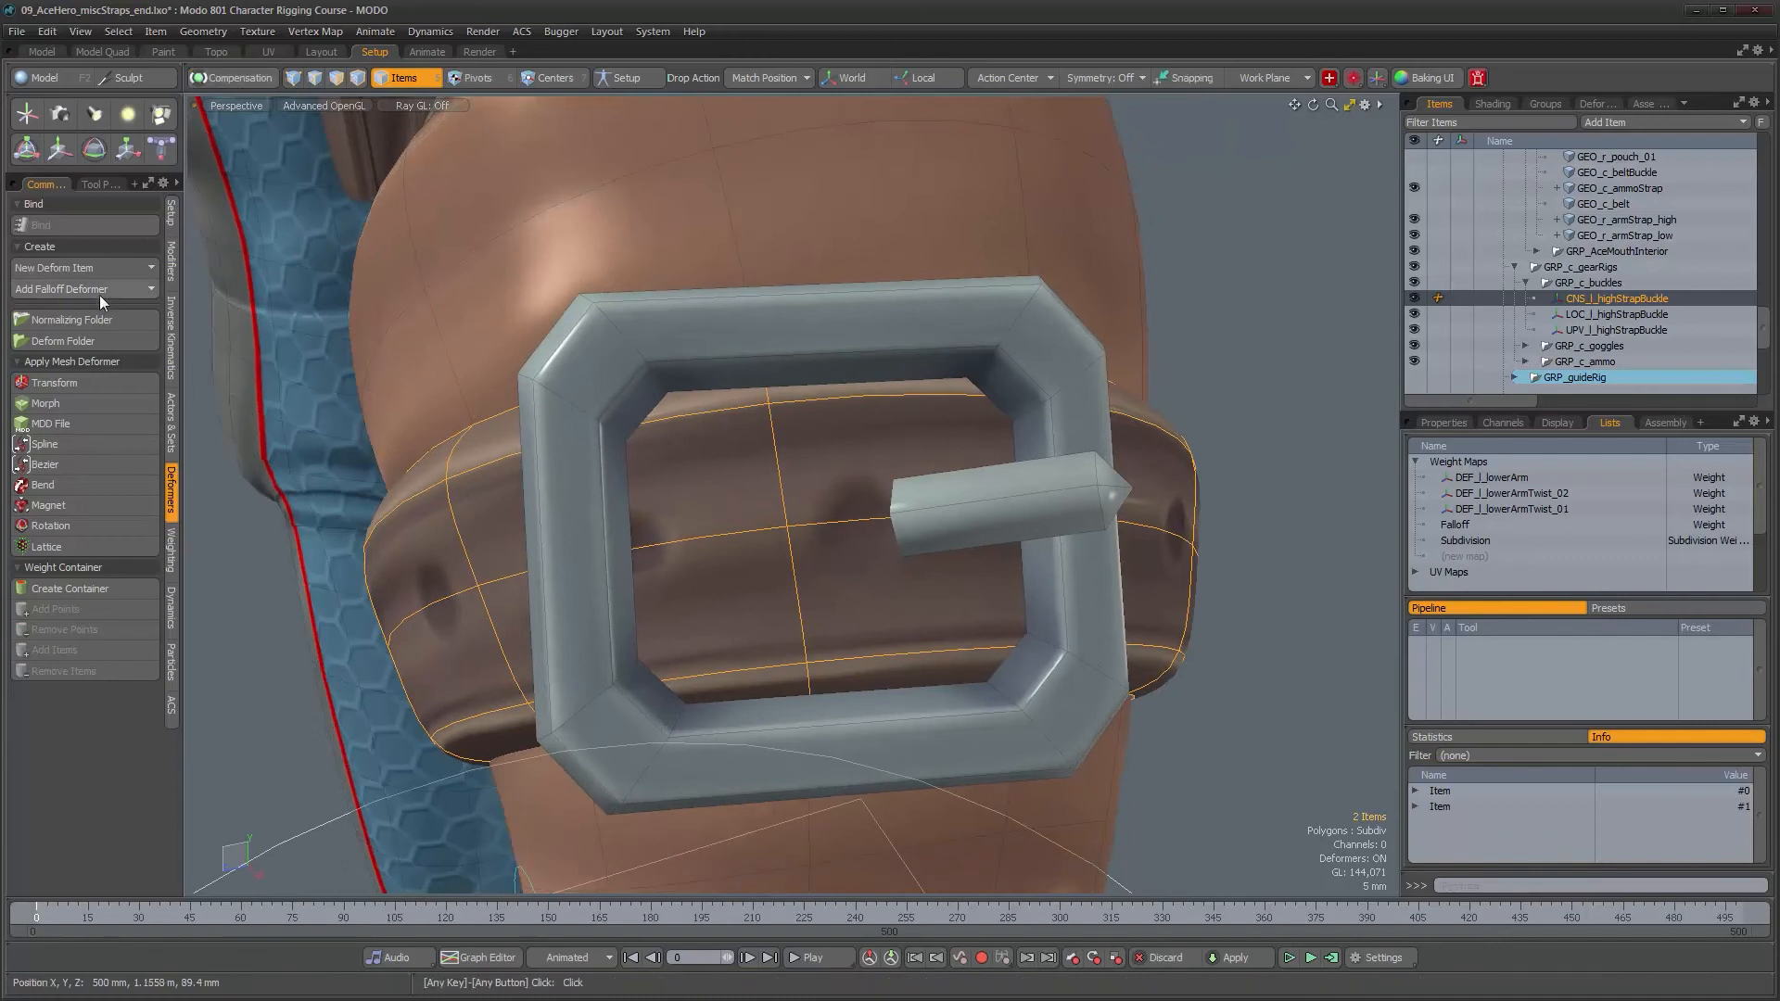
left_click(171, 261)
left_click(94, 431)
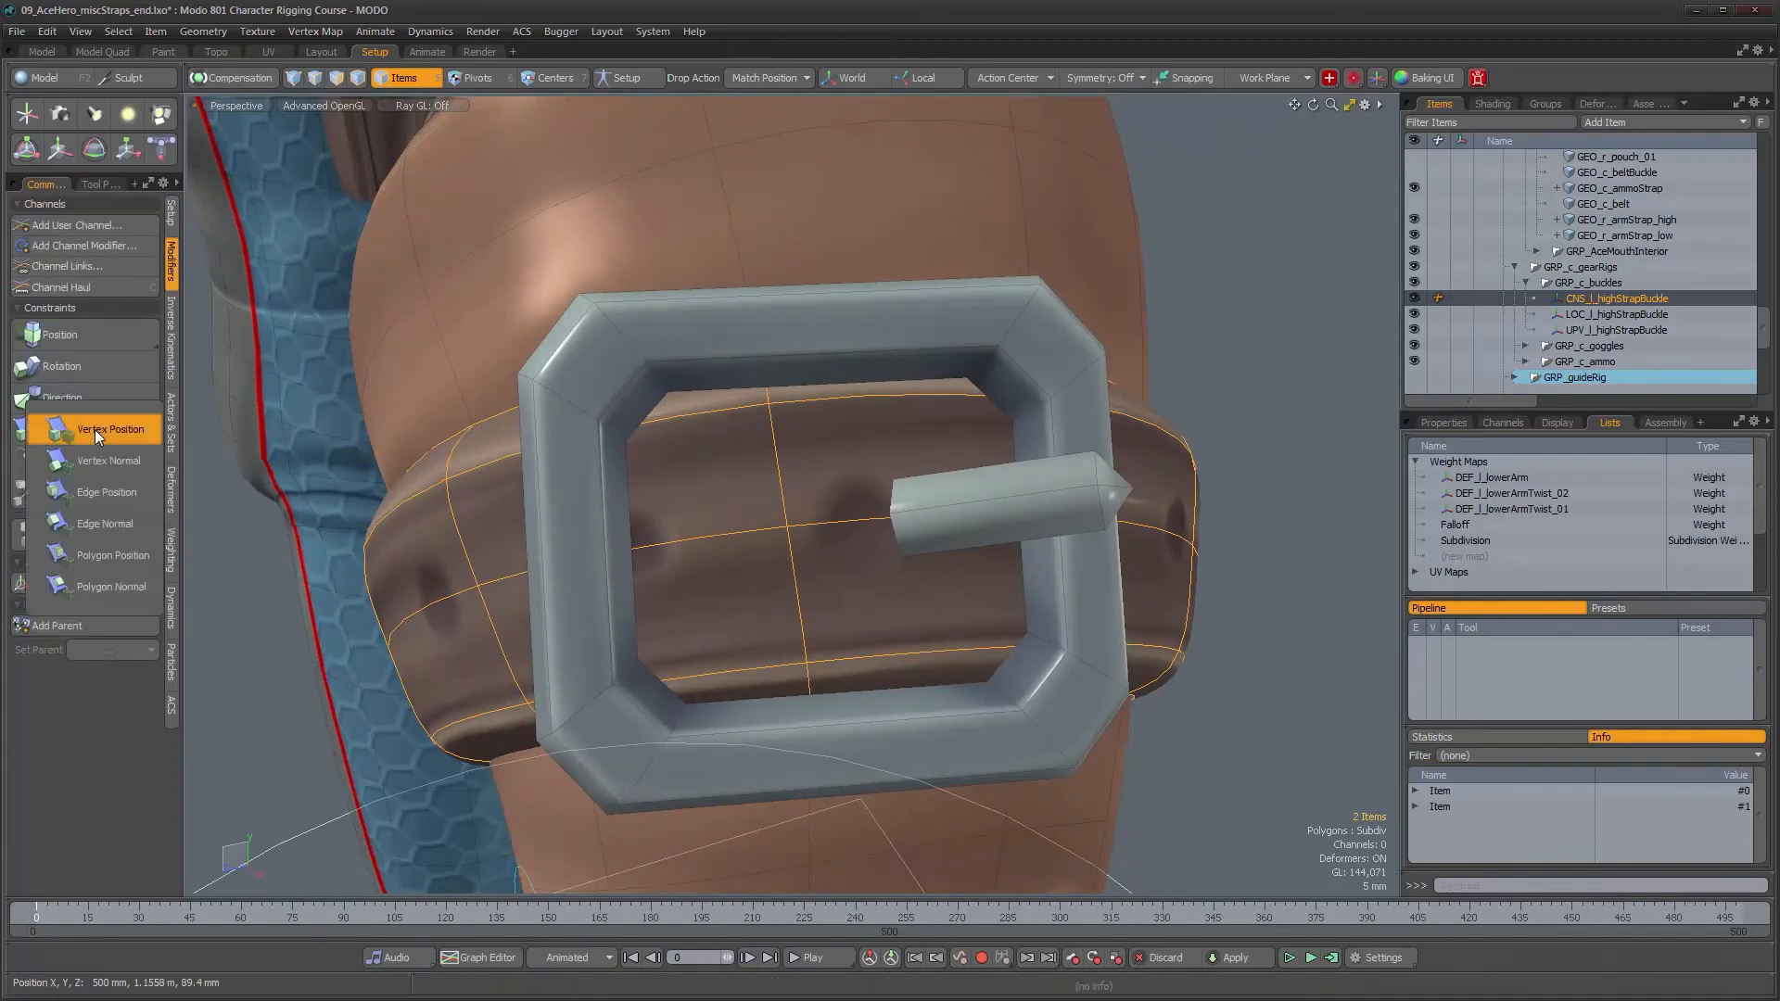
left_click(108, 501)
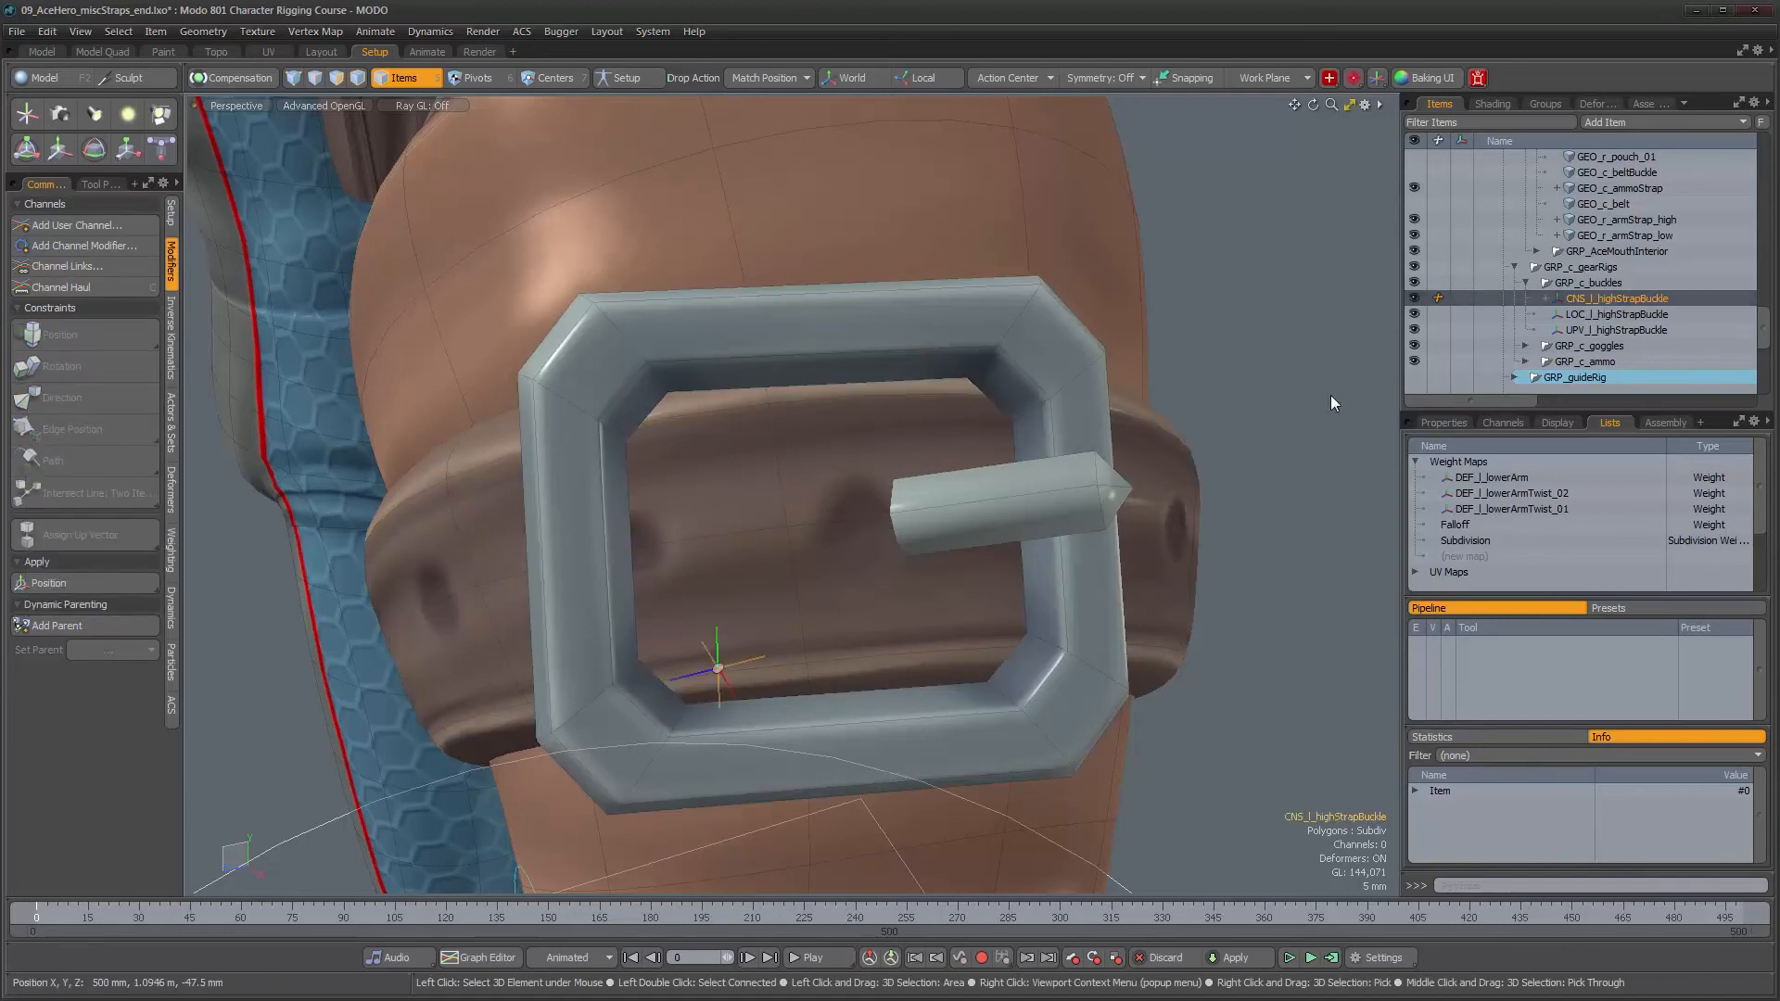
- Set the CNS_l_highStrapBuckle edge constraint to Index A 46, Index B 48 and an Edge Percentage of 32%
left_click(1446, 421)
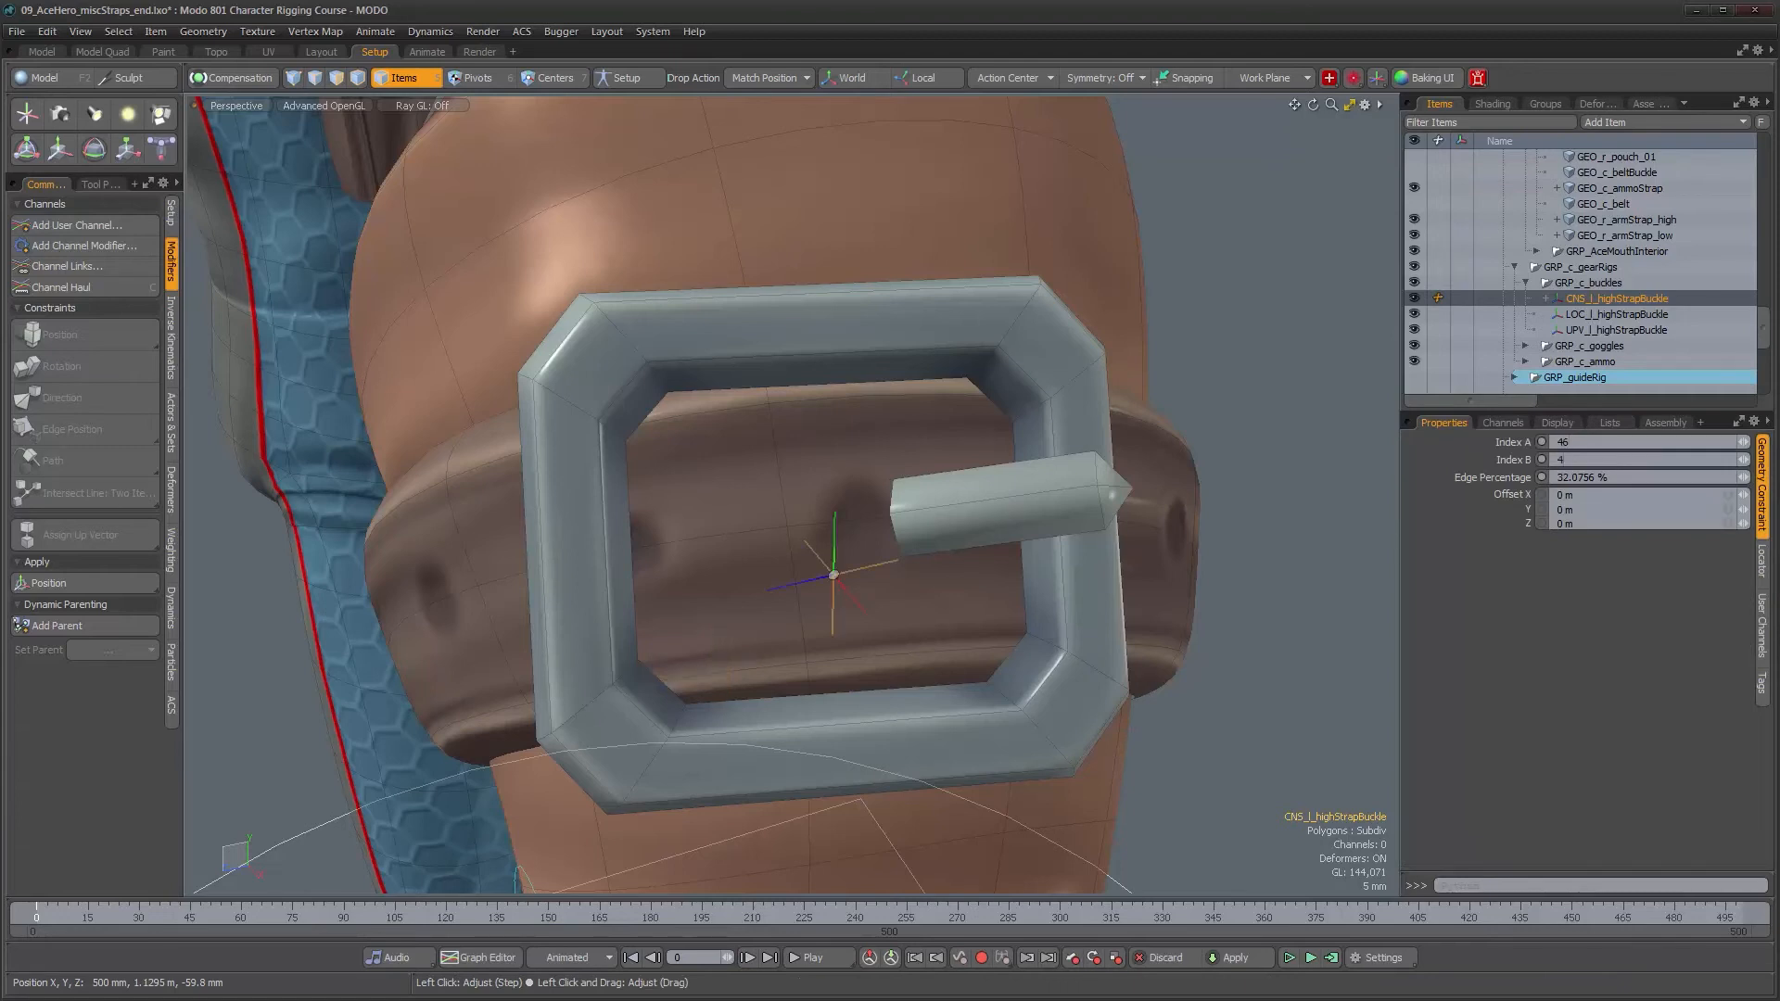
left_click_drag(1317, 556, 1101, 534, "alt")
left_click_drag(1744, 481, 1759, 481)
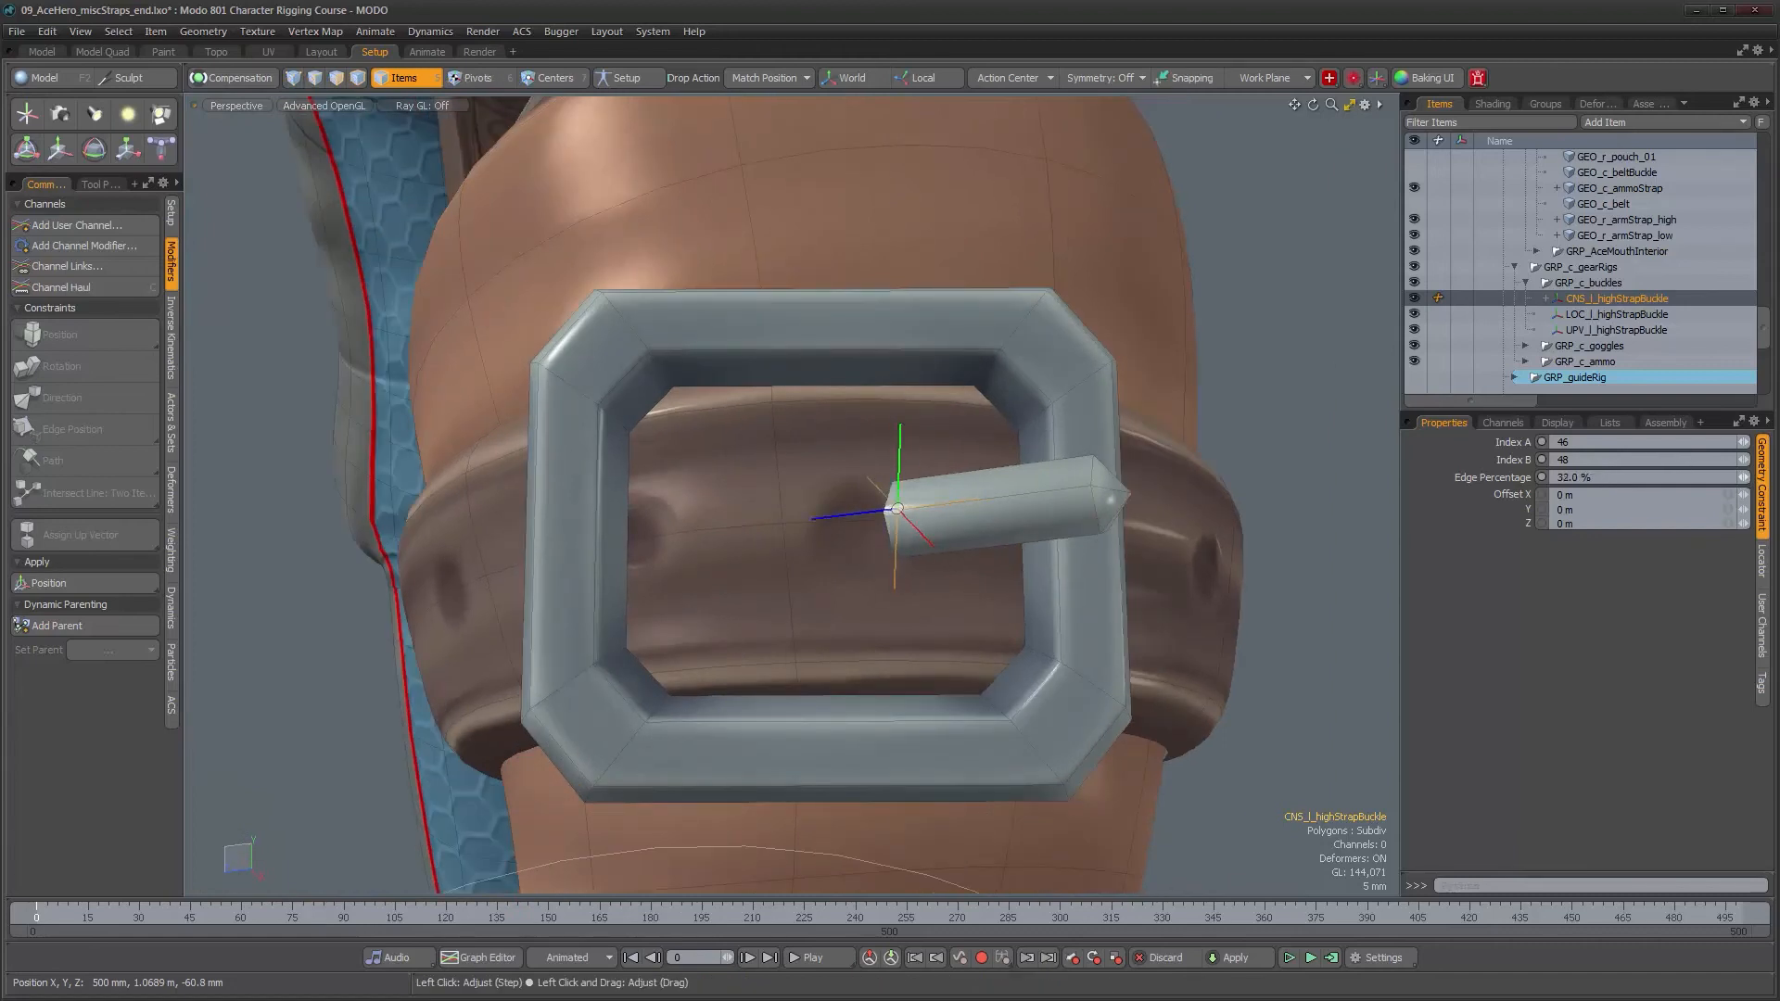
mouse_move(1042, 588)
left_mouse_down("alt")
mouse_move(1033, 669)
mouse_move(1038, 601)
left_mouse_up("alt")
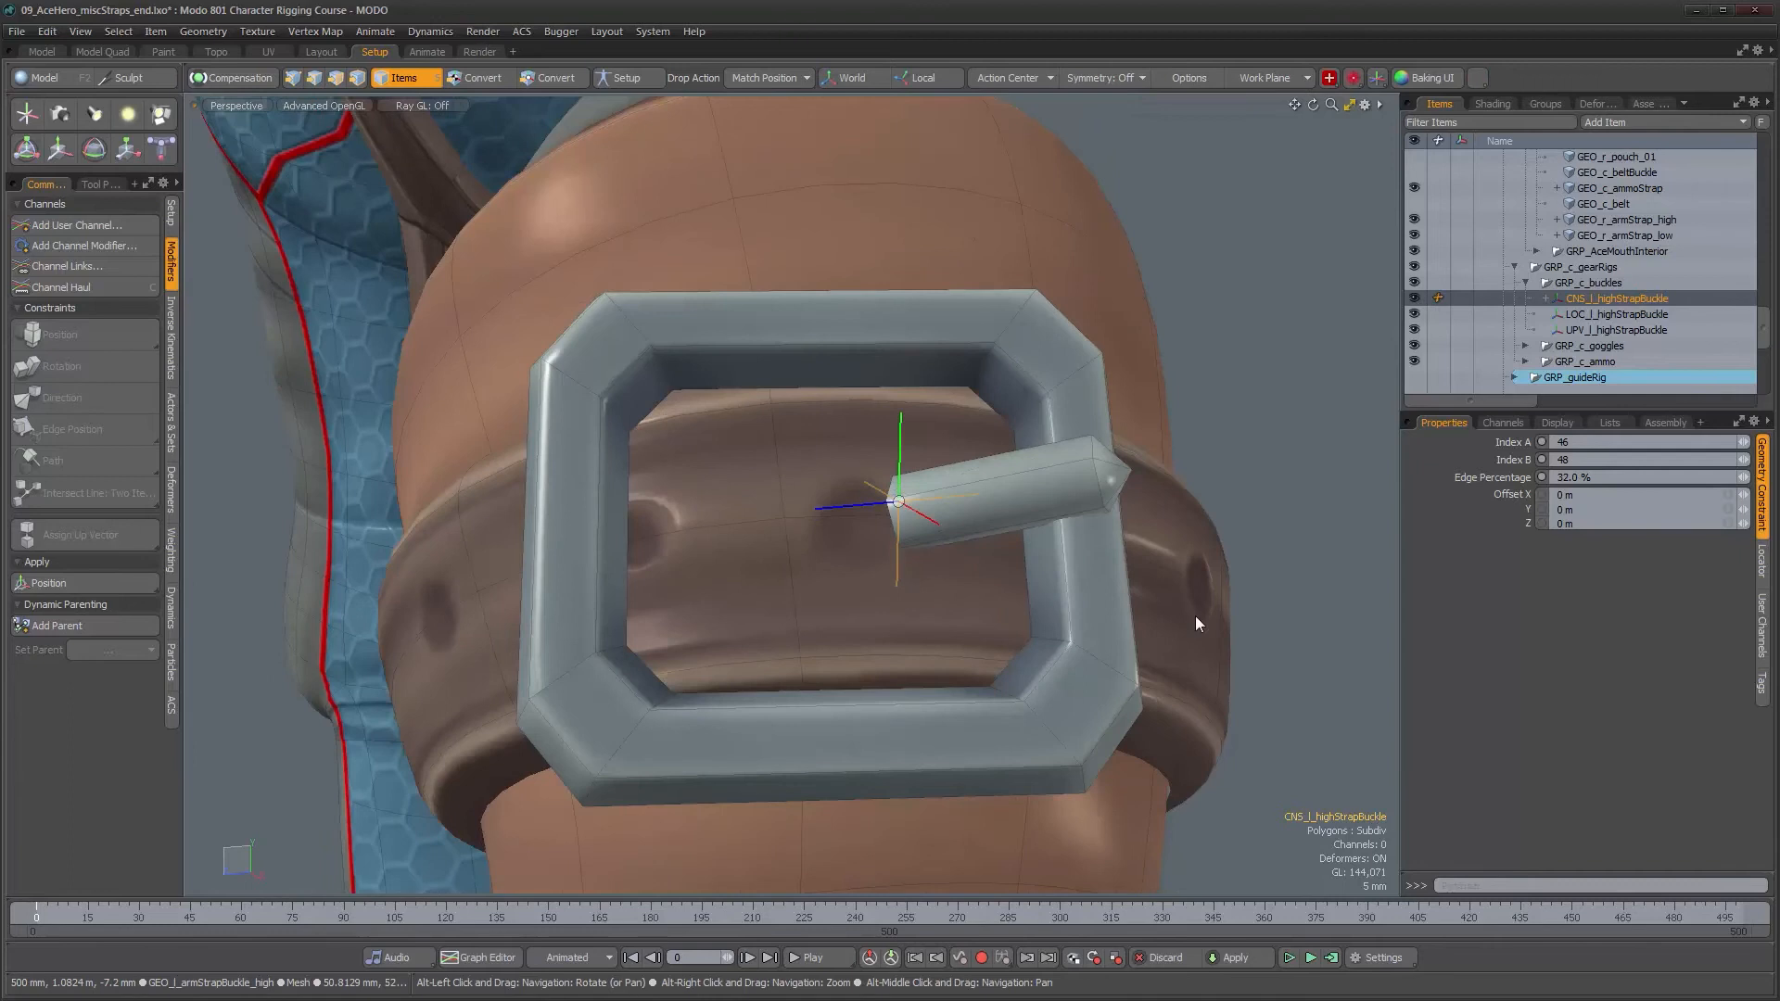
- Constrain LOC_l_highStrapBuckle to the strap edge between vertices 46 and 48 by Edge Position, with an Edge Percentage of 0%
left_click(1587, 313)
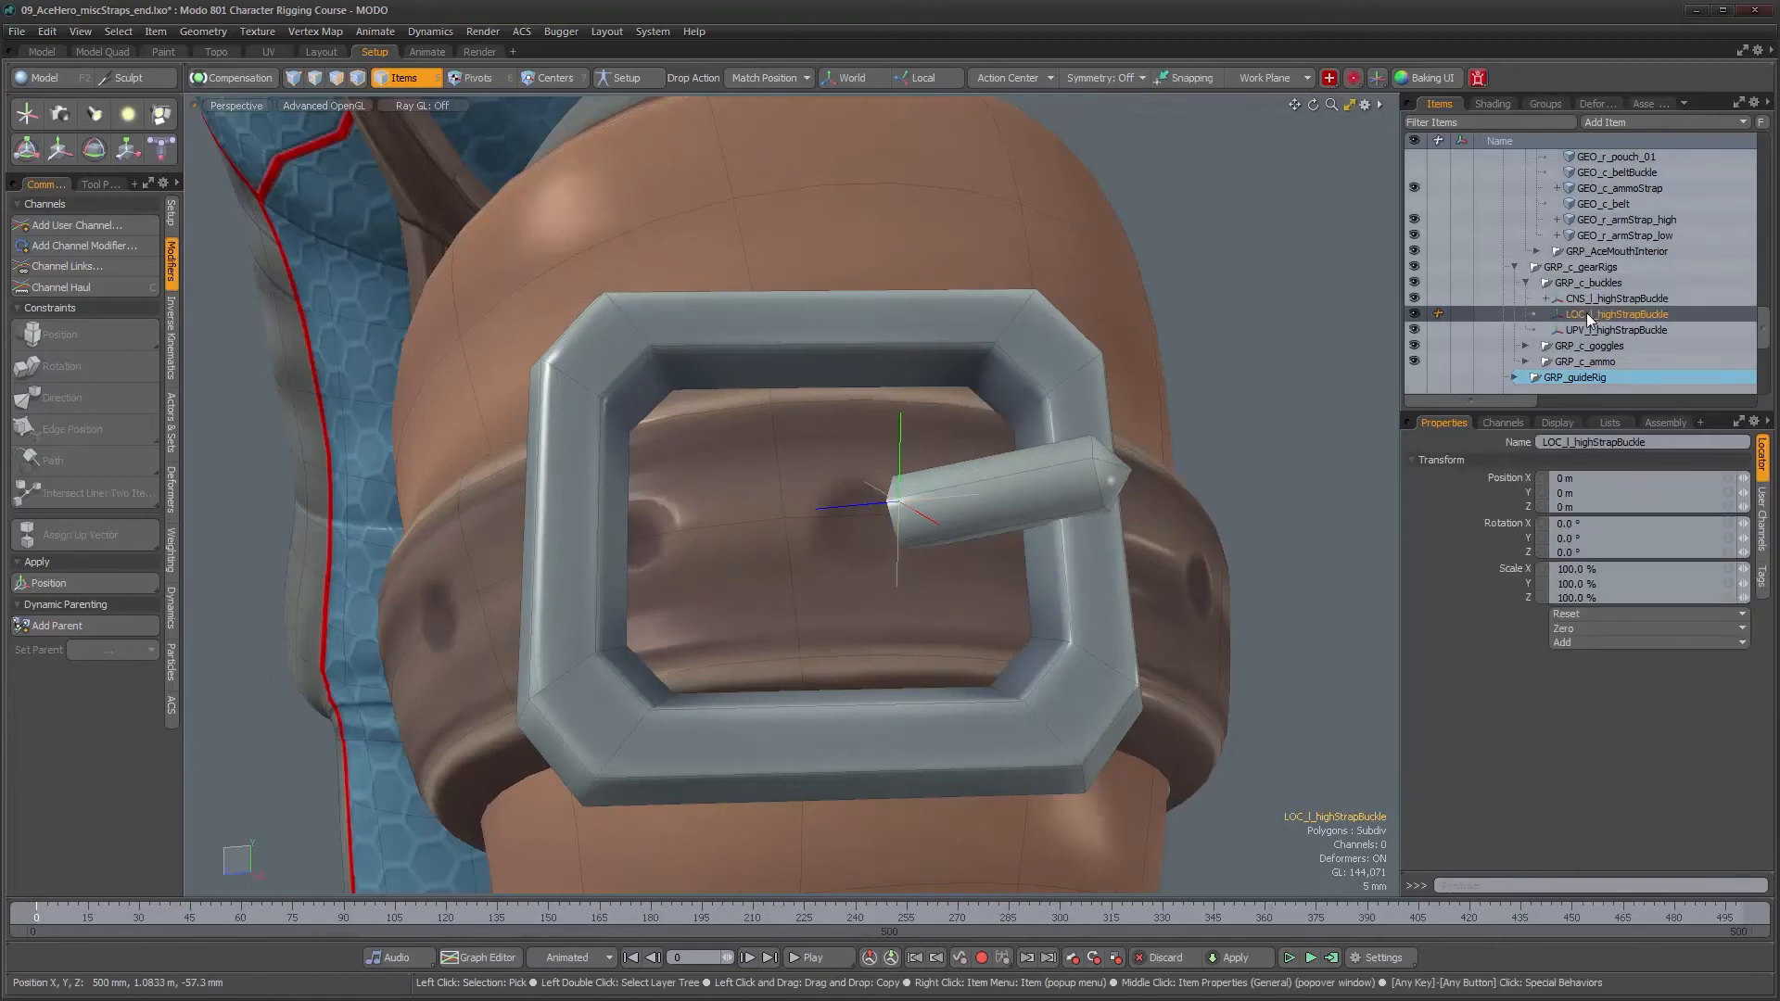
left_click(1222, 560, "shift")
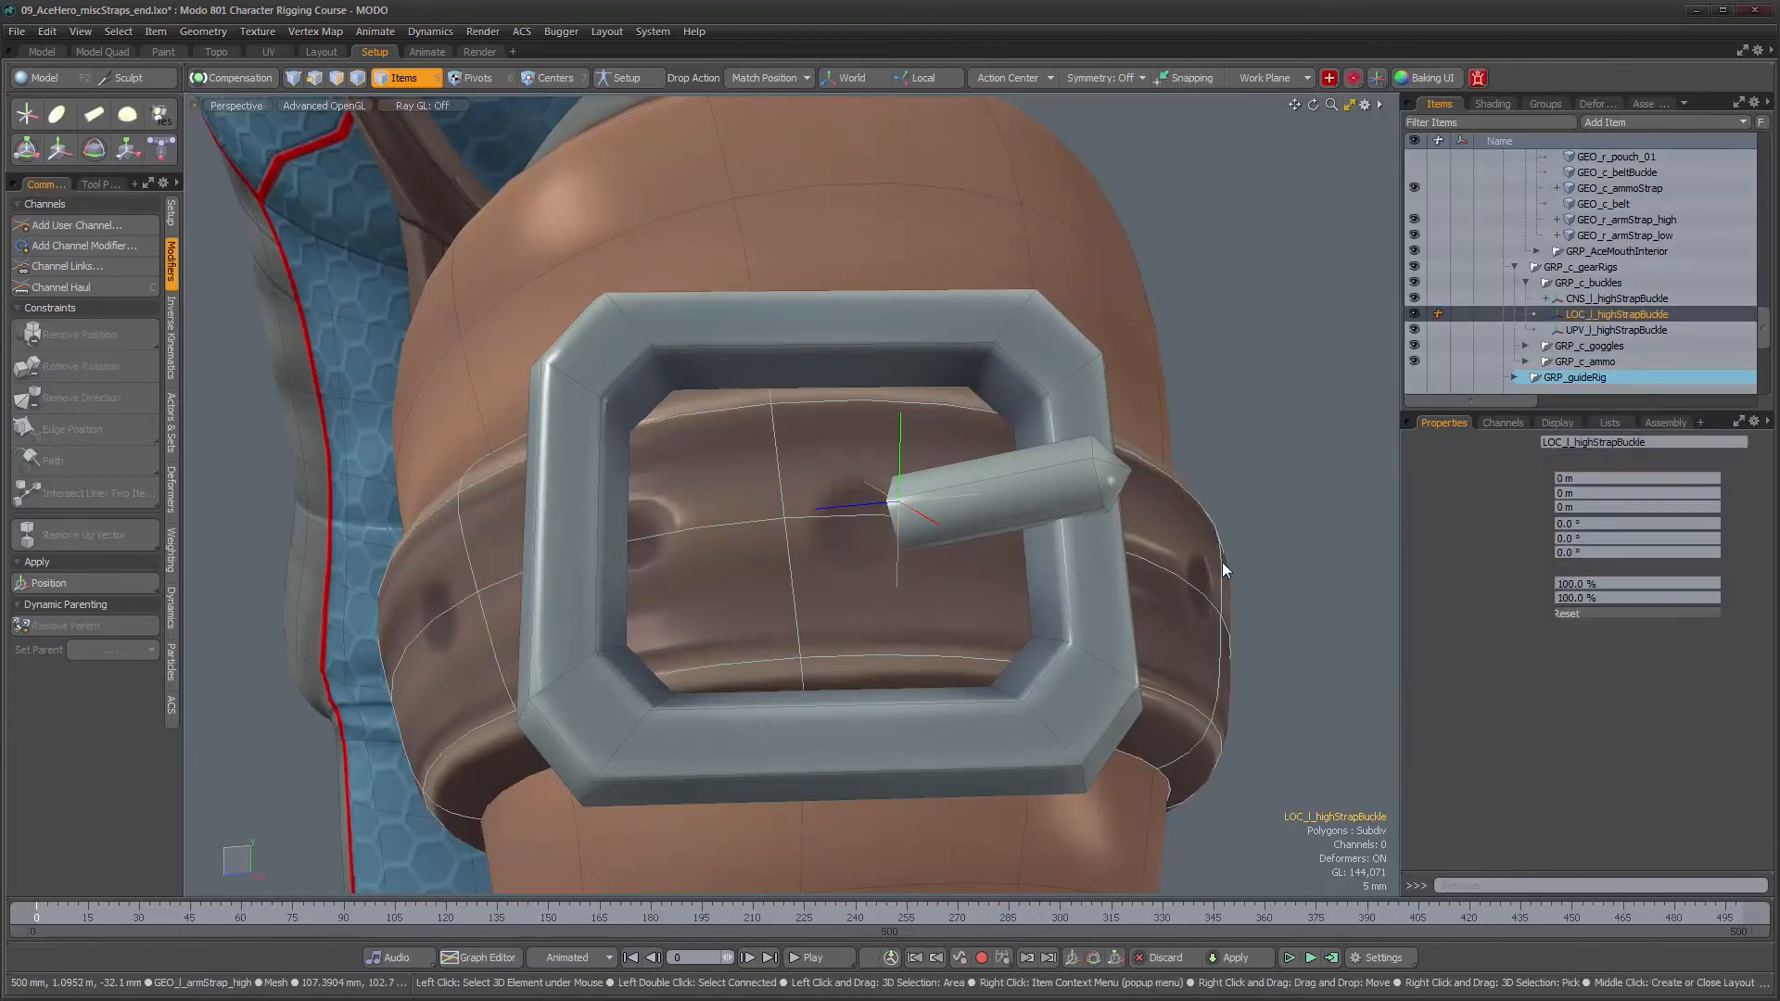
left_click(96, 430)
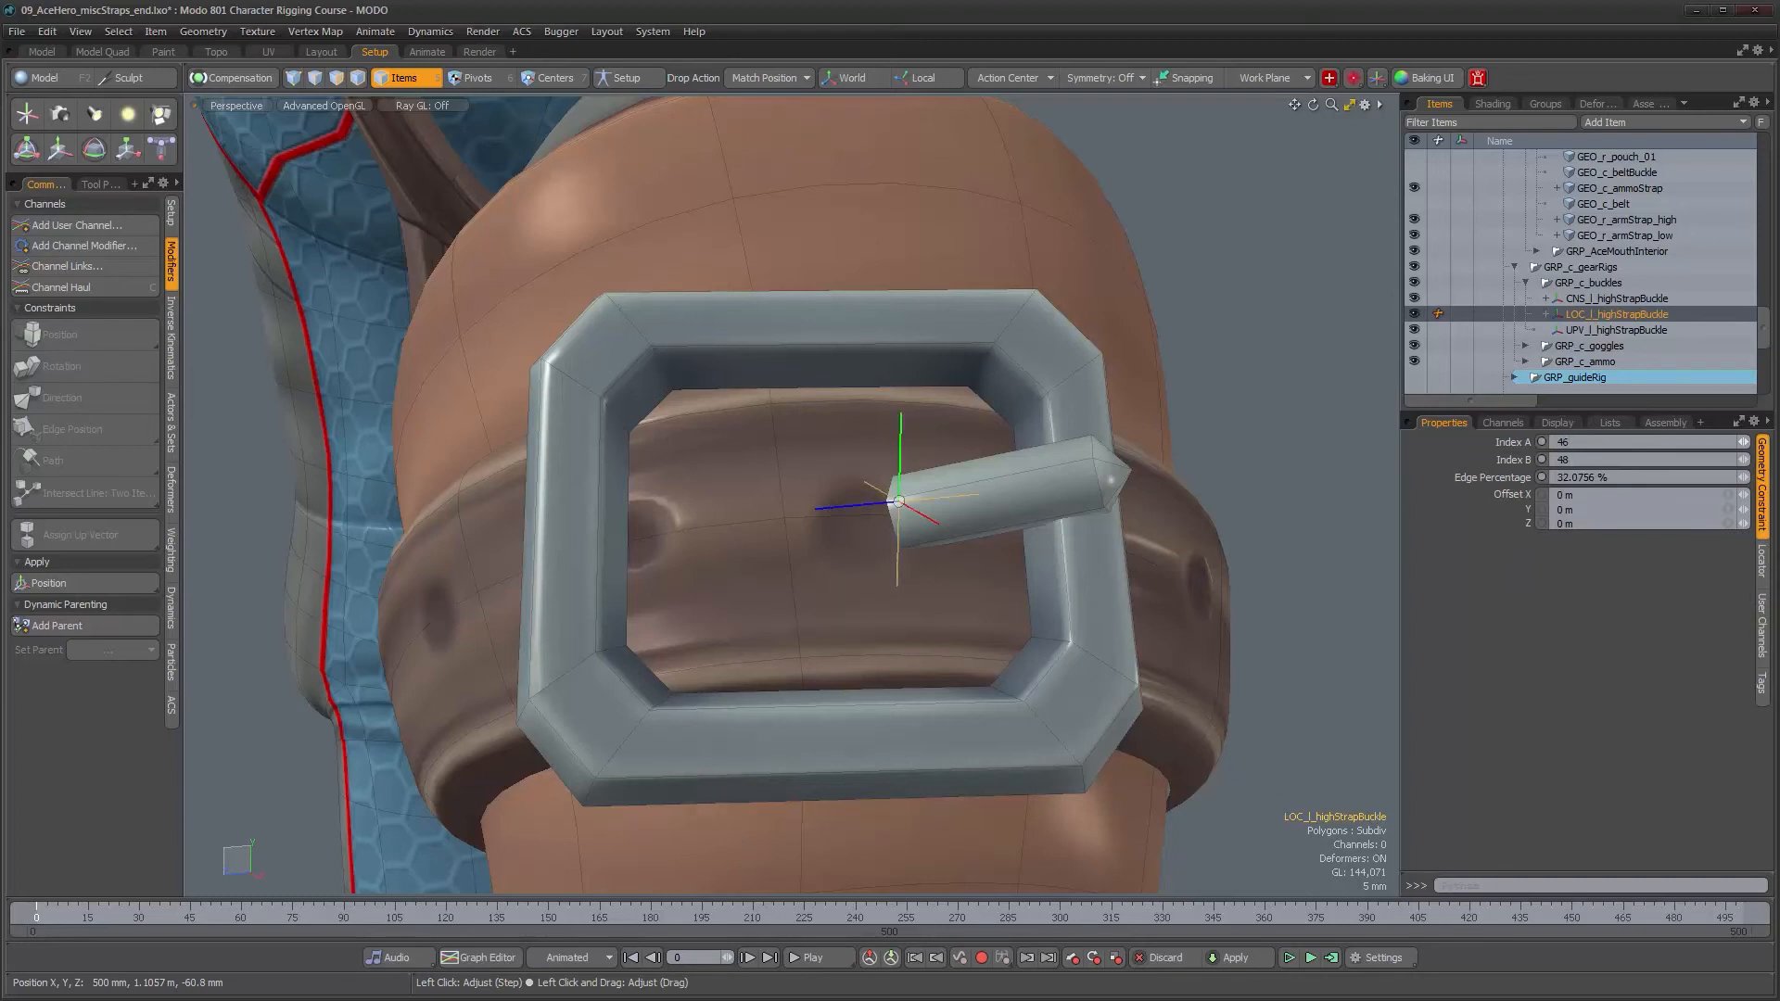
type("0")
key("Return")
left_click_drag(1220, 451, 831, 542, "alt")
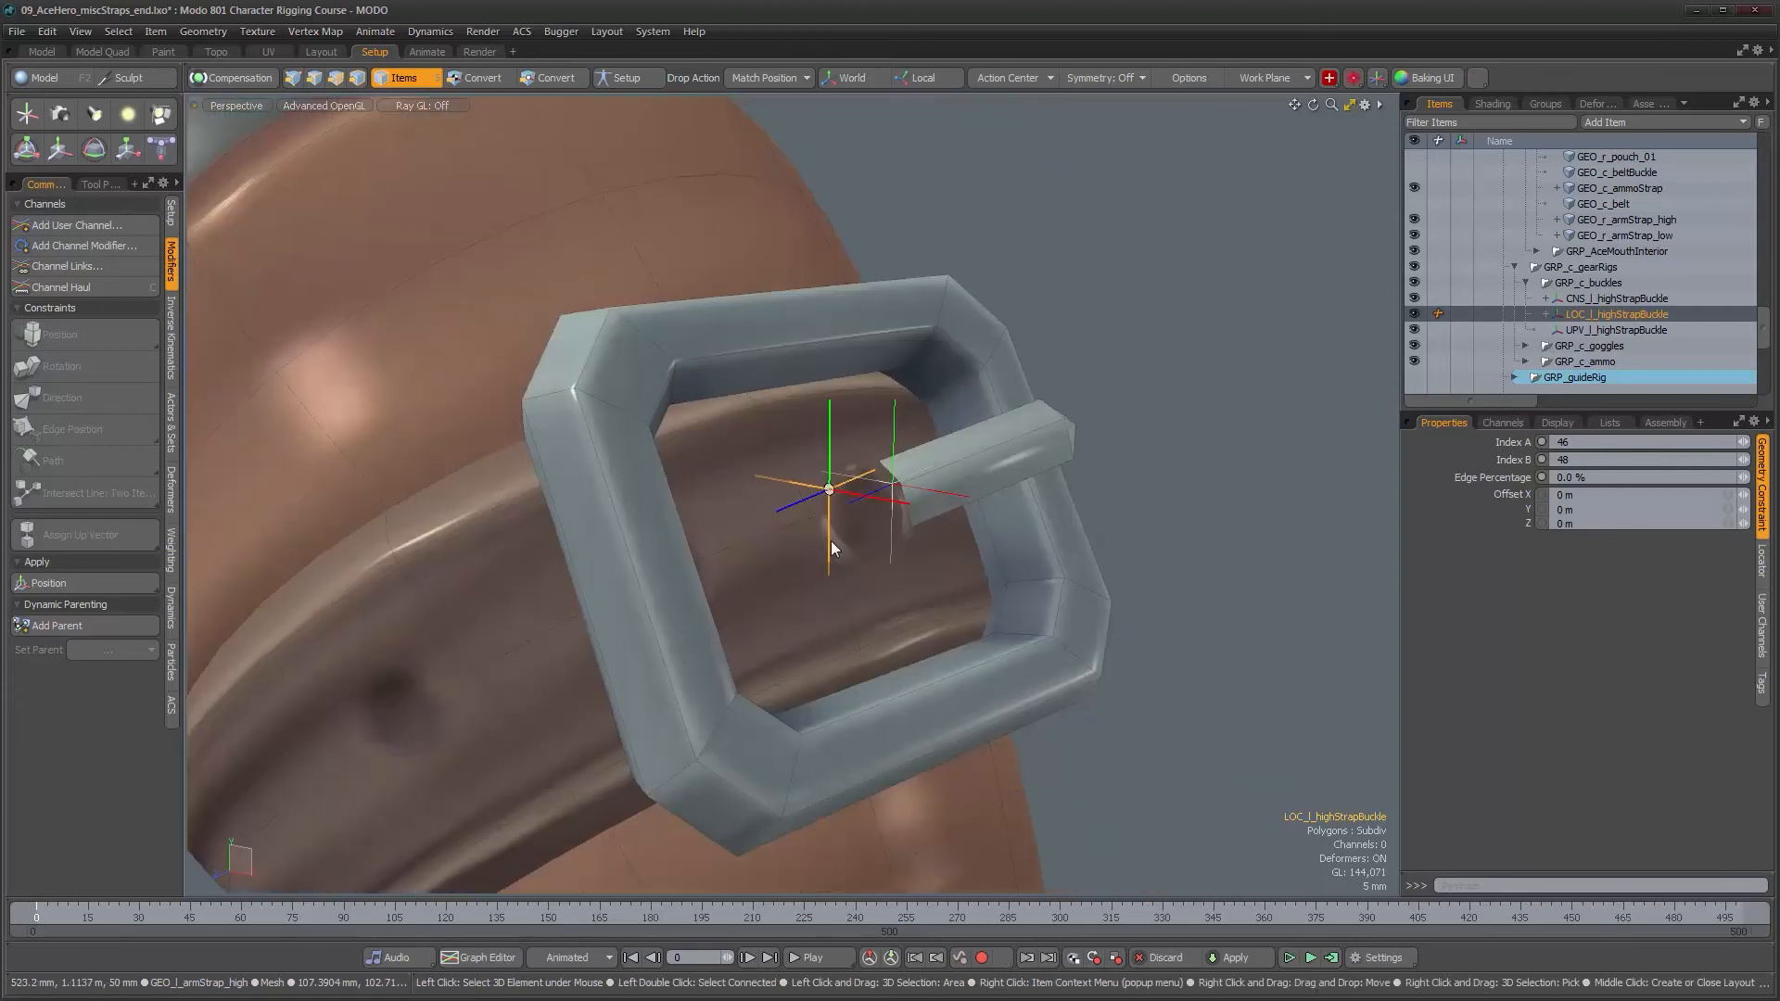
left_click(854, 615)
left_click_drag(854, 614, 789, 604, "alt")
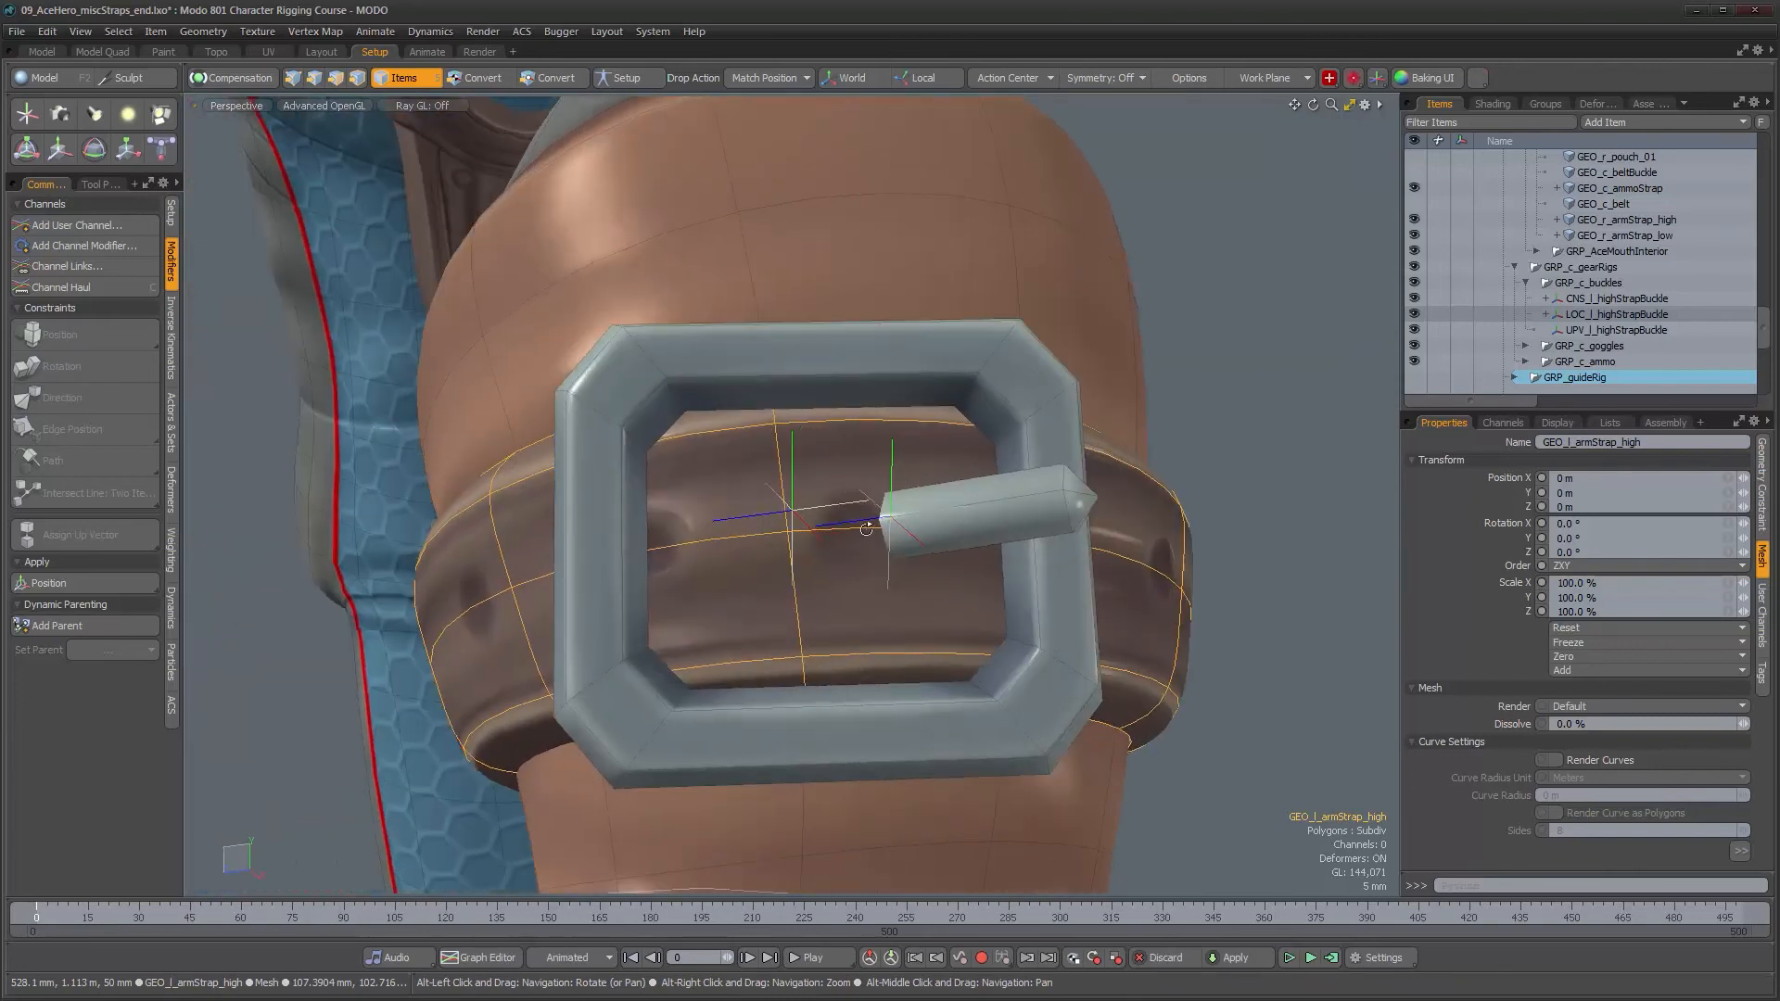
- Add an Edge Position constraint that attaches UPV_l_highStrapBuckle to GEO_l_armStrap_high
left_click(1626, 331)
left_click(920, 425, "shift")
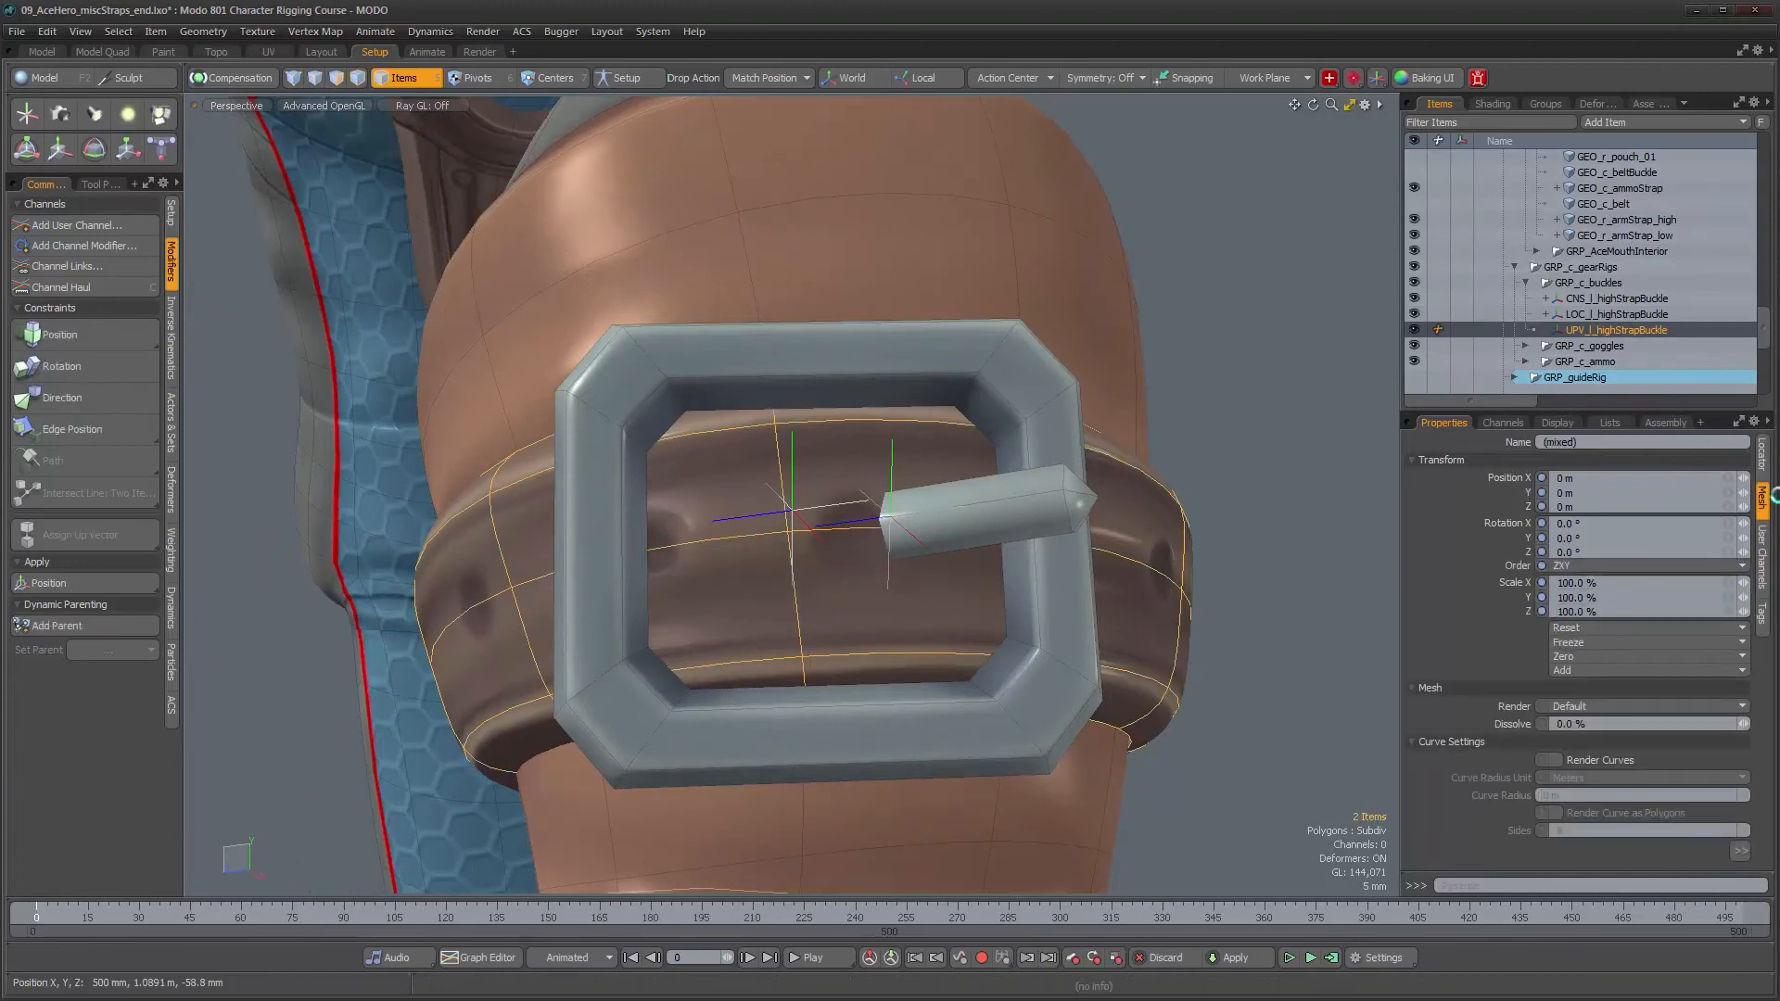
left_click(87, 426)
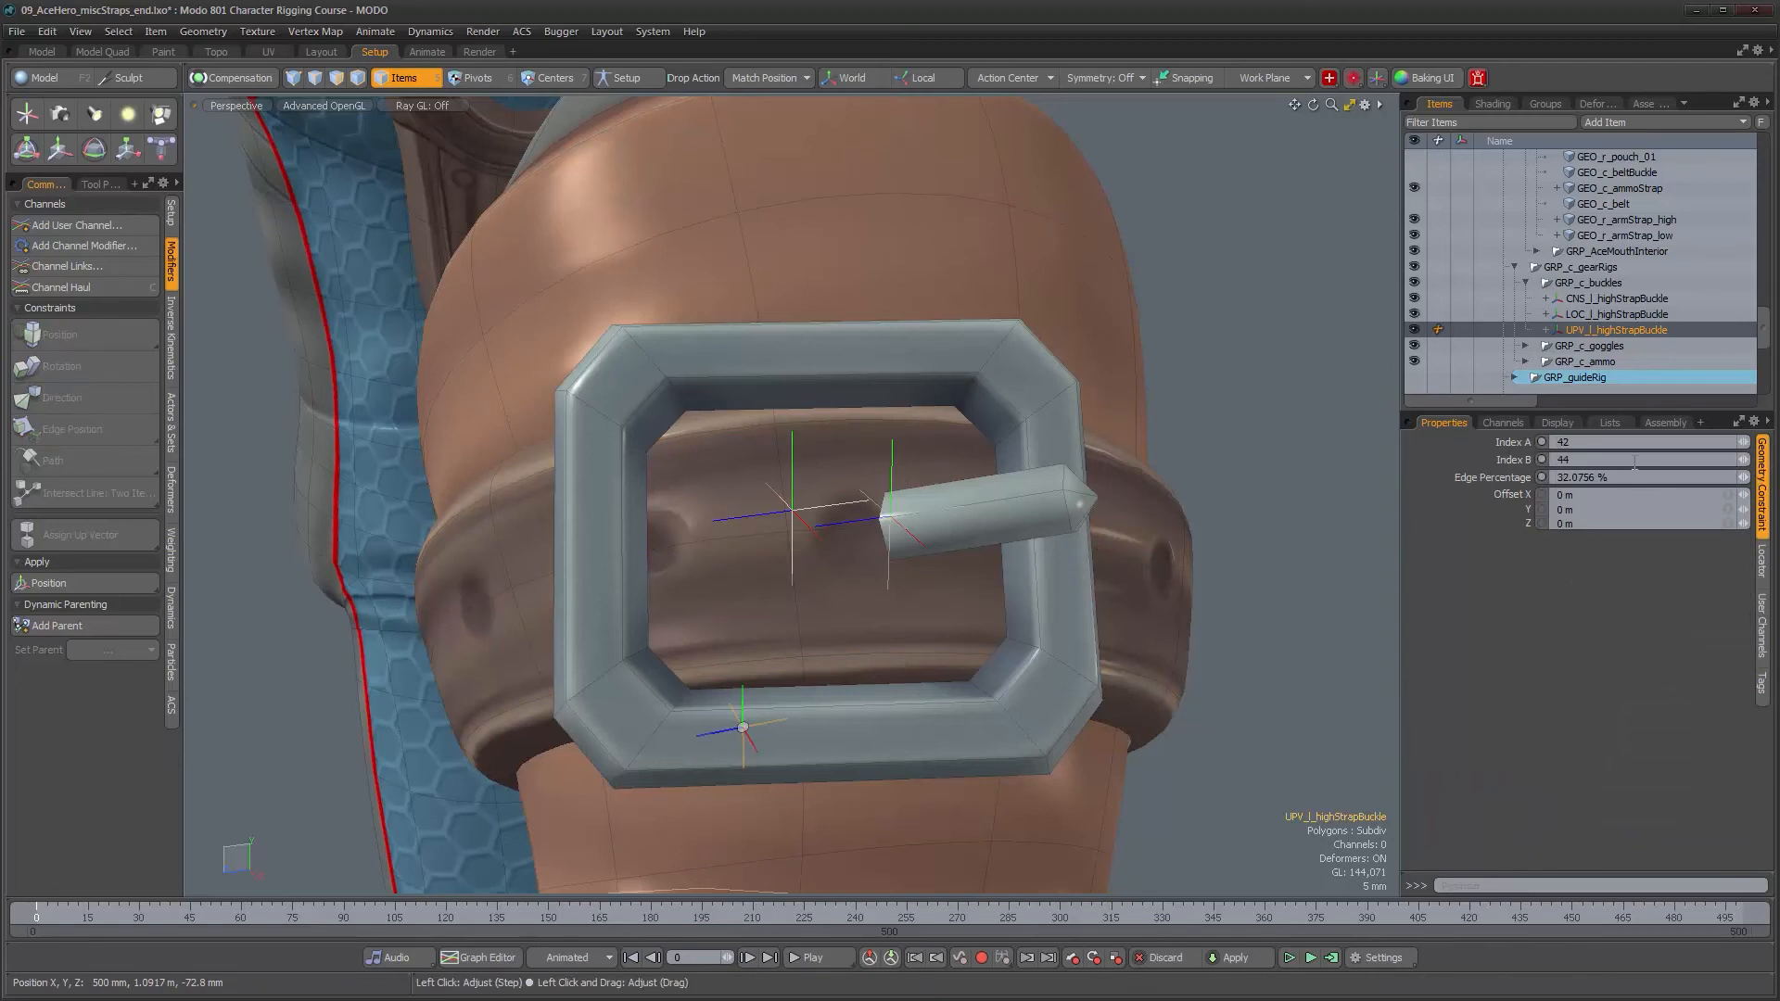
- Set the UPV_l_highStrapBuckle edge constraint to Index A 20, Index B 28 and an Edge Percentage of 66%
left_click(1621, 447)
key("Tab")
type("28")
left_click_drag(1744, 477, 1774, 478)
left_click_drag(751, 525, 866, 531, "alt")
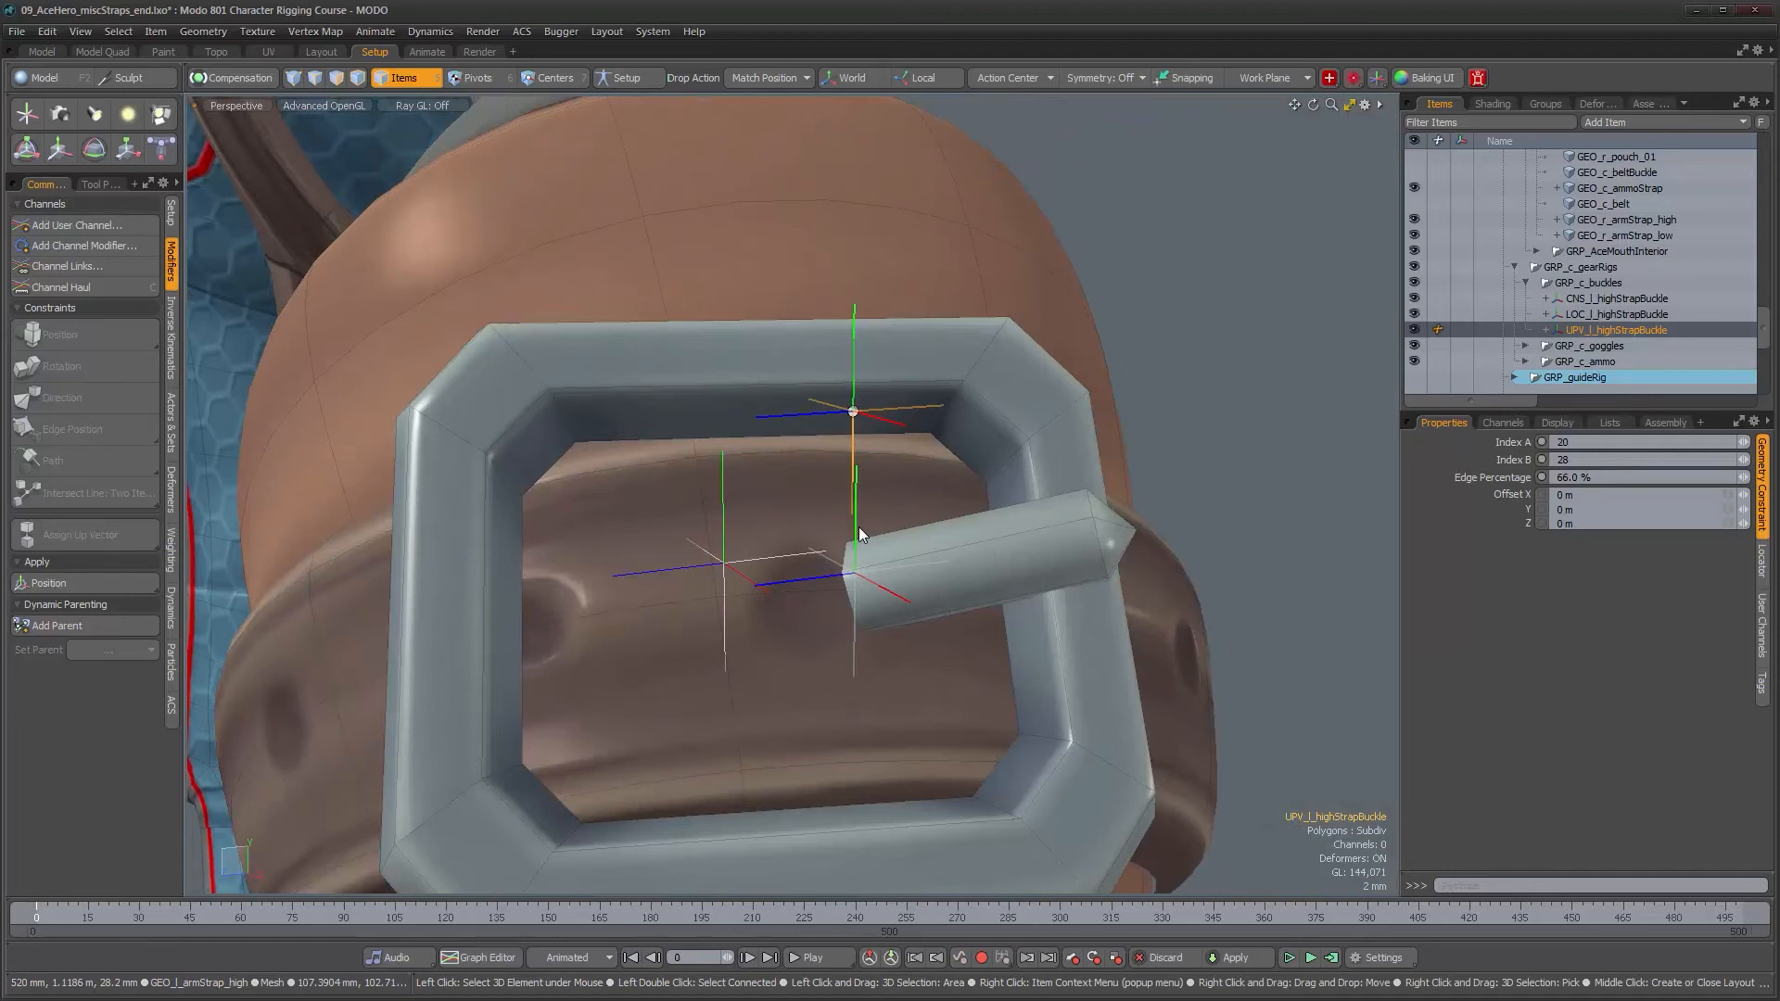
- Replace the display of LOC_l_highStrapBuckle with a custom non-solid Box shape sized 7.6 mm on all axes
left_click(724, 562)
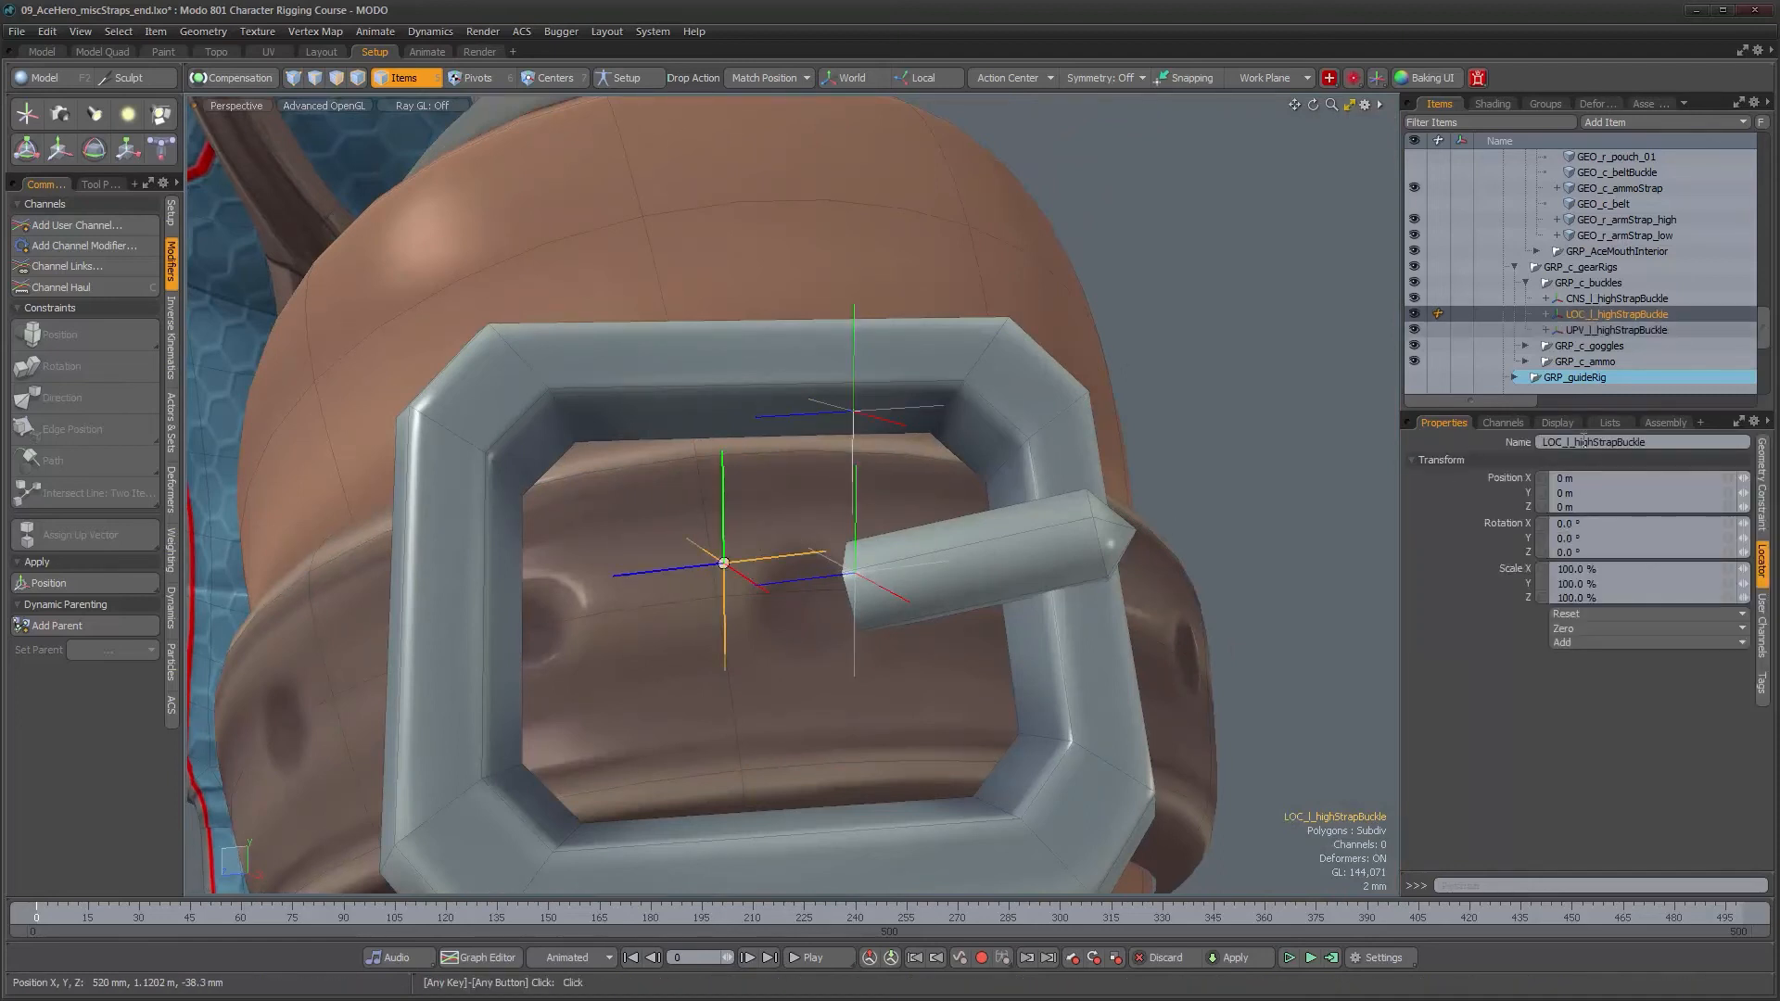
left_click(1563, 422)
left_click(1618, 461)
left_click(1615, 473)
left_click(1596, 503)
left_click(1596, 520)
left_click(1578, 538)
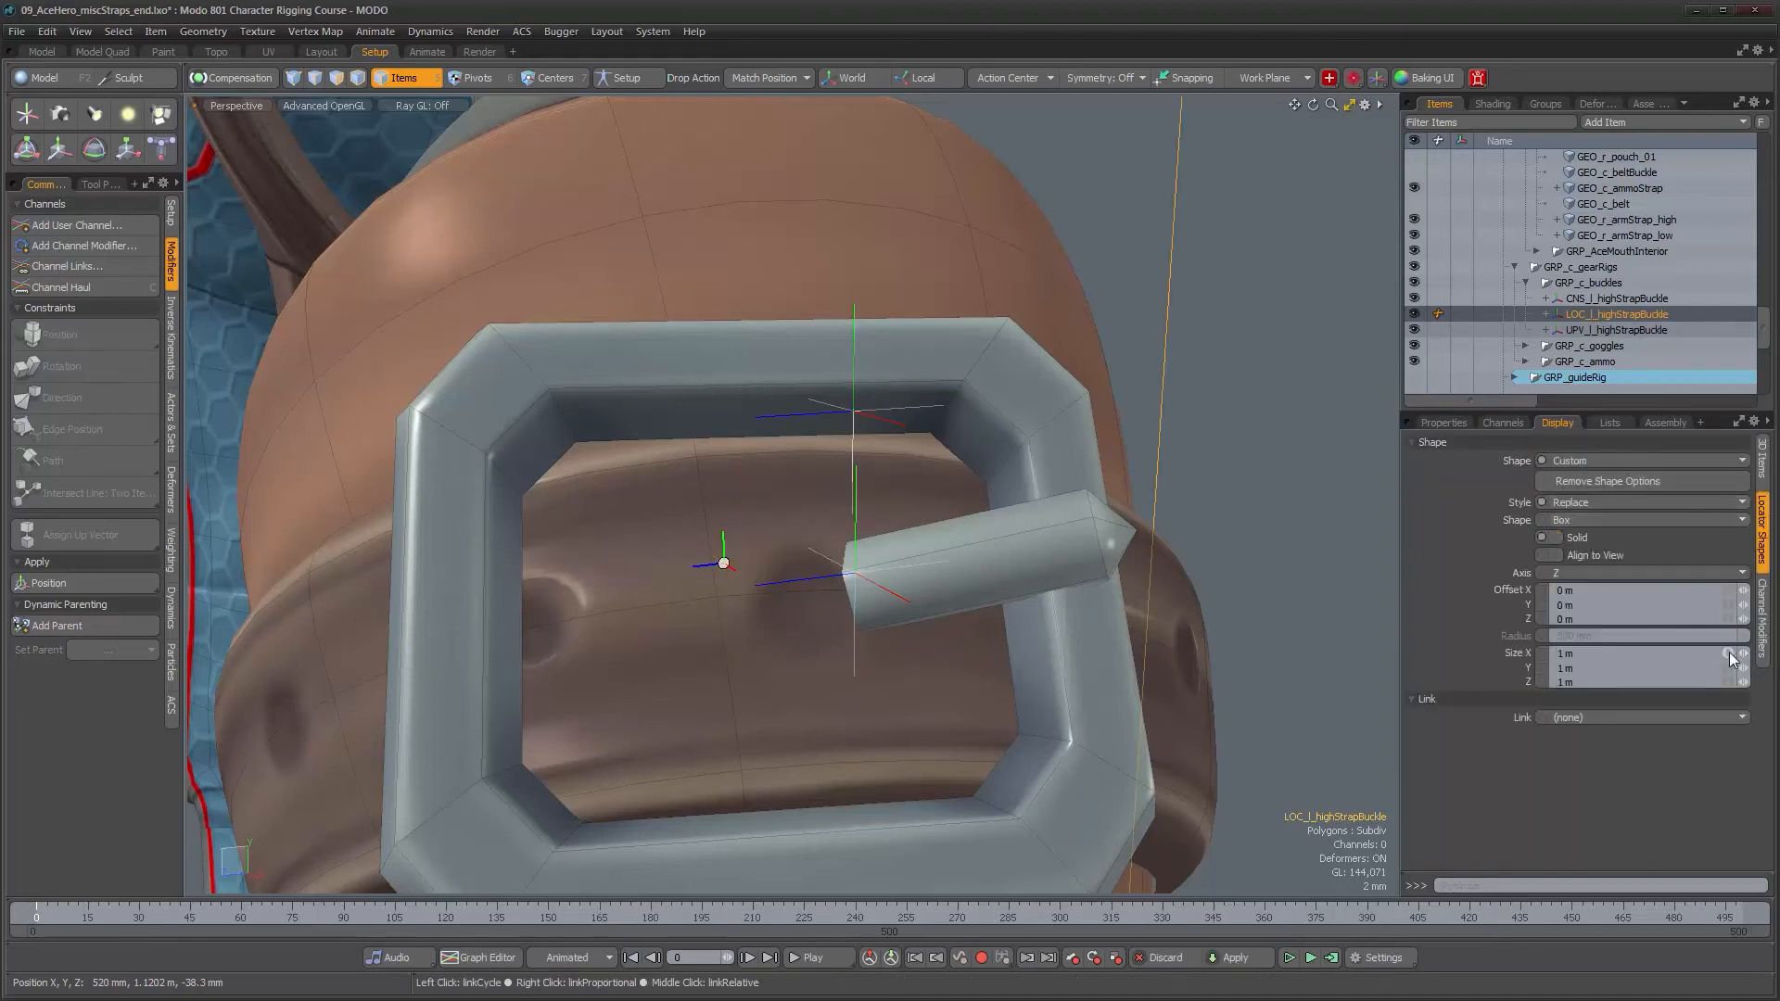
left_click_drag(1743, 652, 1720, 653)
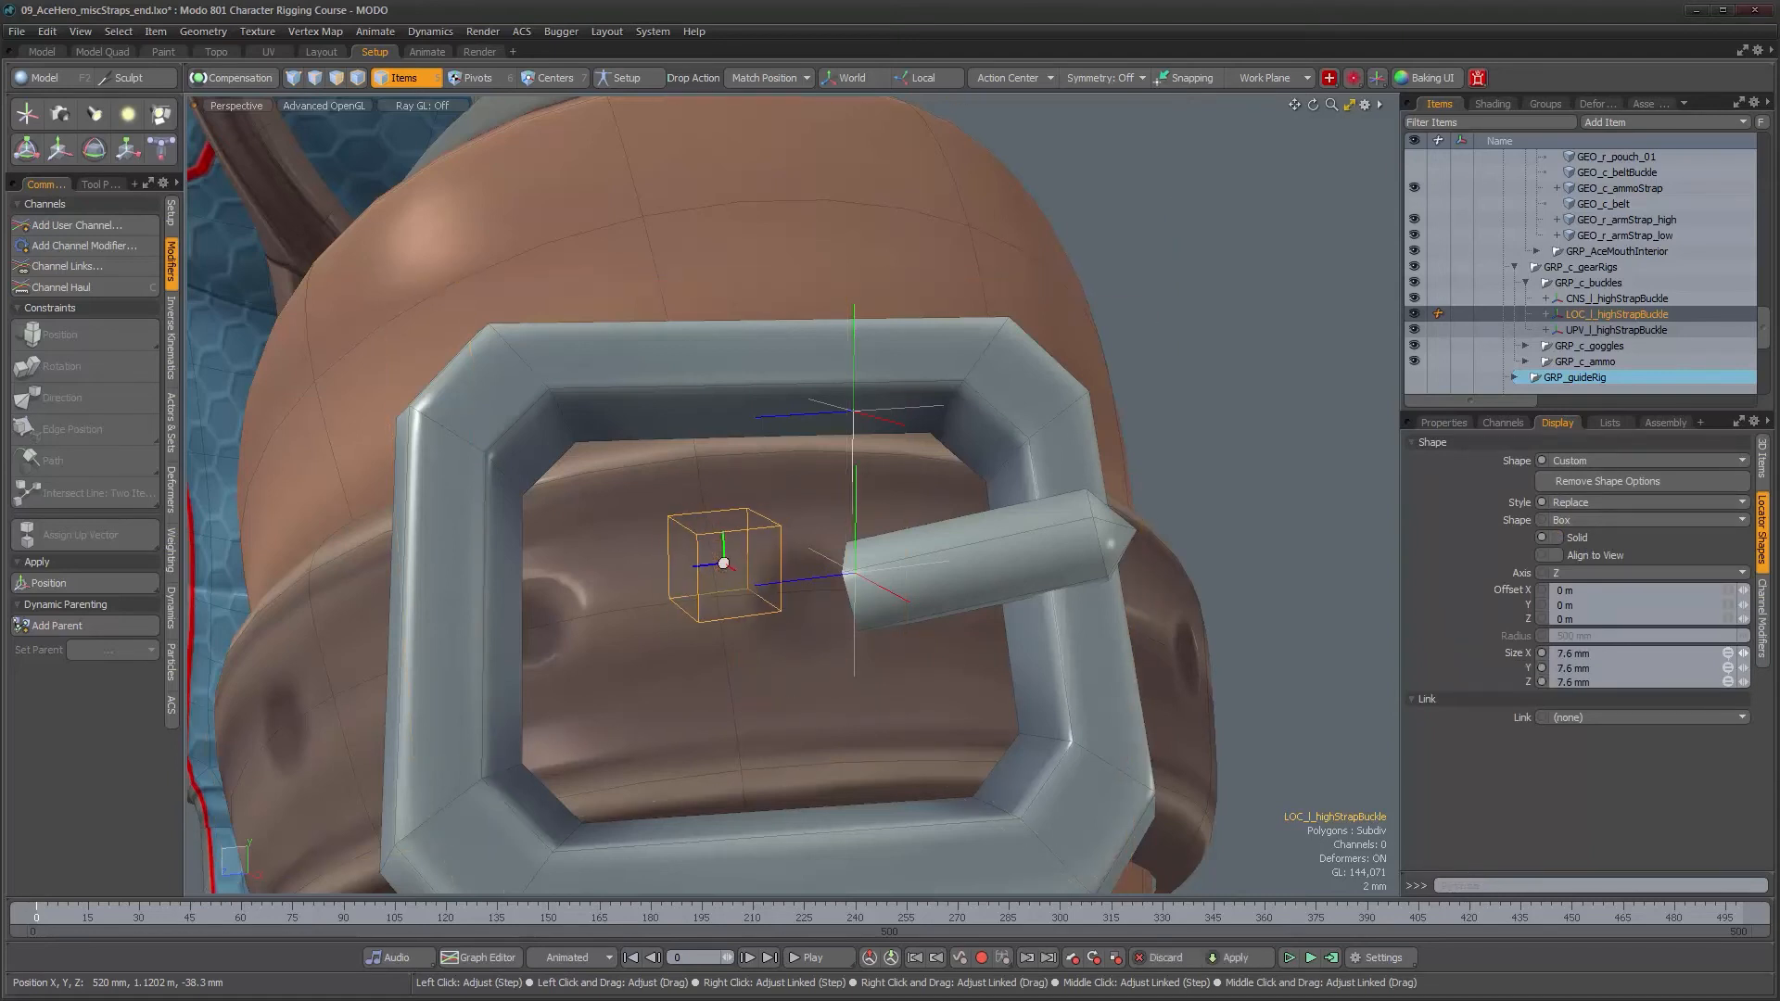
- Replace the display of UPV_l_highStrapBuckle with a custom Pyramid shape about 8 mm in size
left_click(1615, 330)
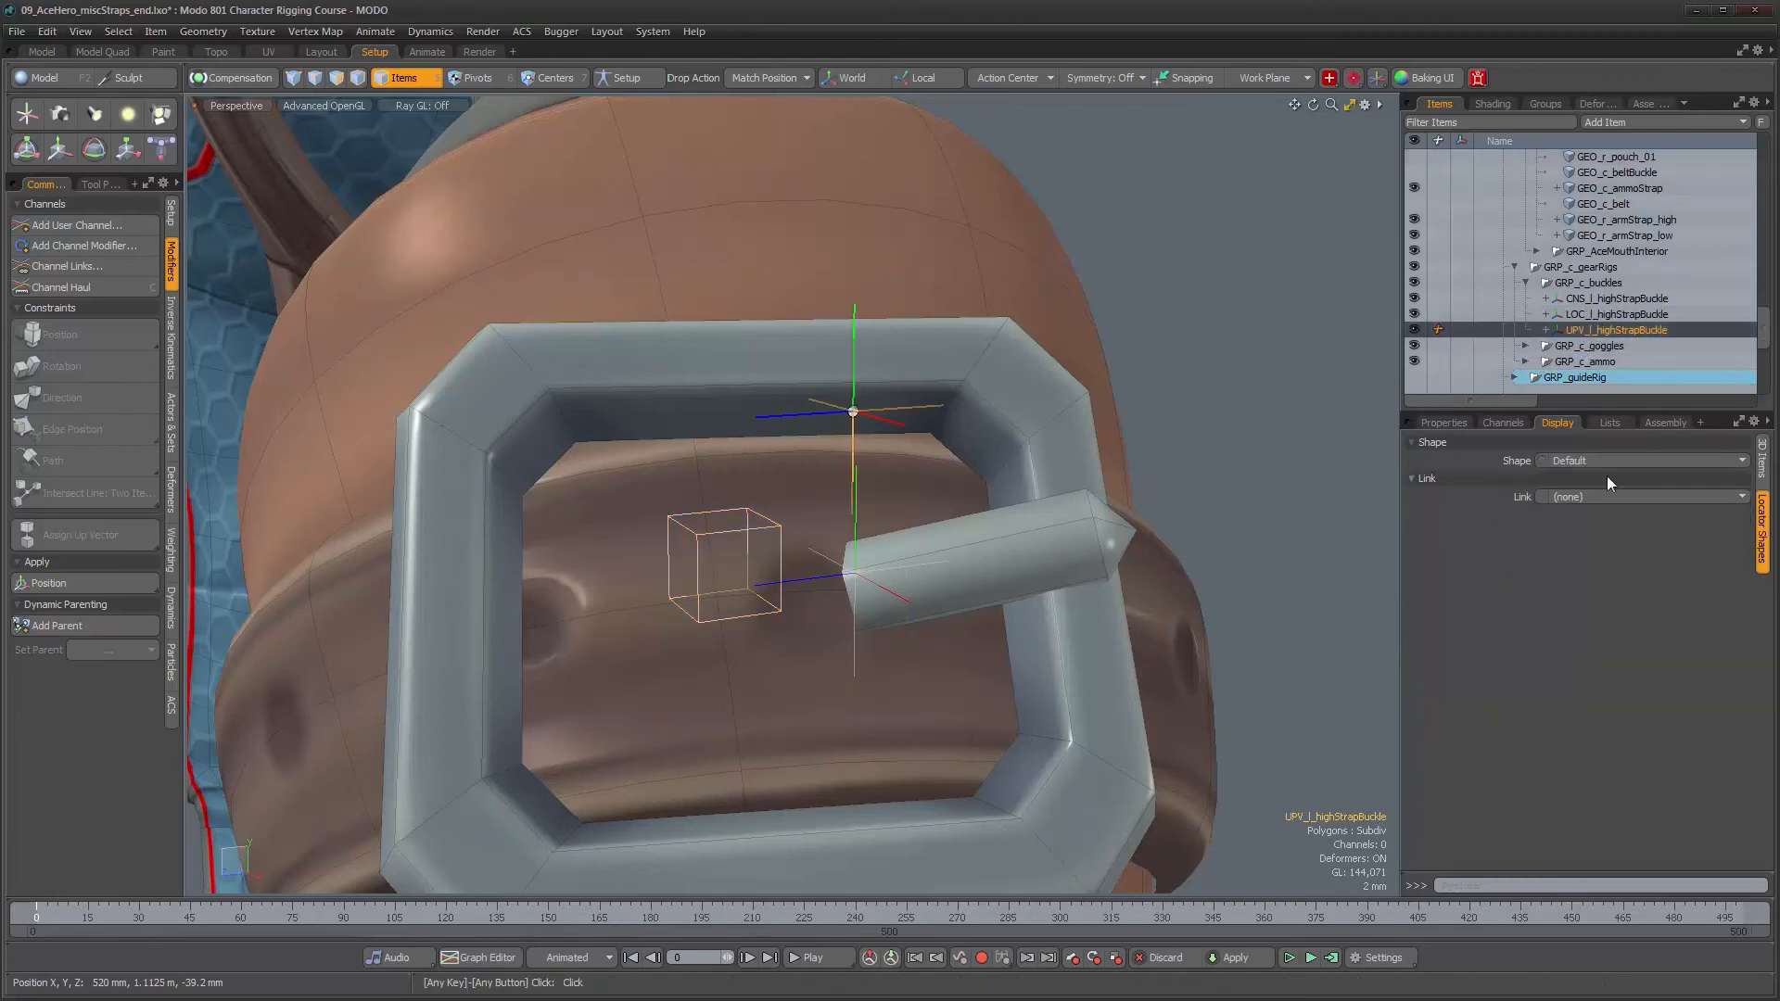
left_click(1610, 502)
left_click(1608, 503)
left_click(1605, 520)
left_click(1608, 532)
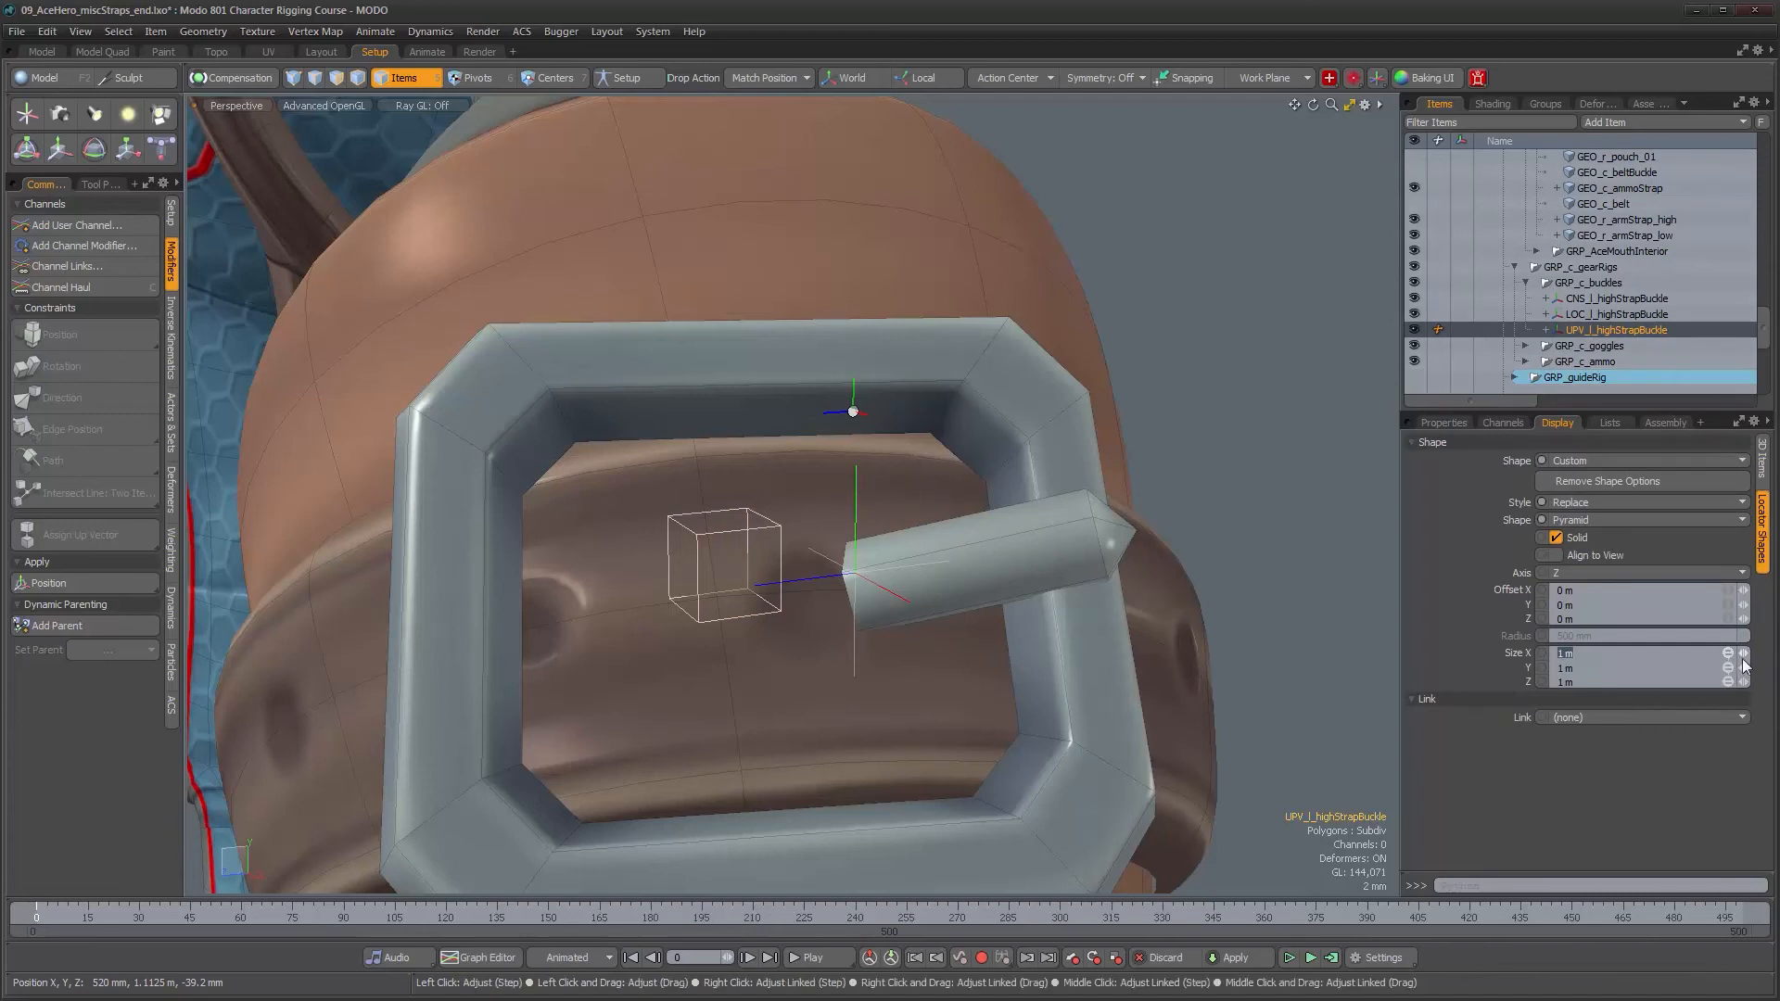
mouse_move(1728, 667)
left_mouse_down()
mouse_move(1705, 668)
mouse_move(1732, 653)
mouse_move(1717, 654)
left_mouse_up()
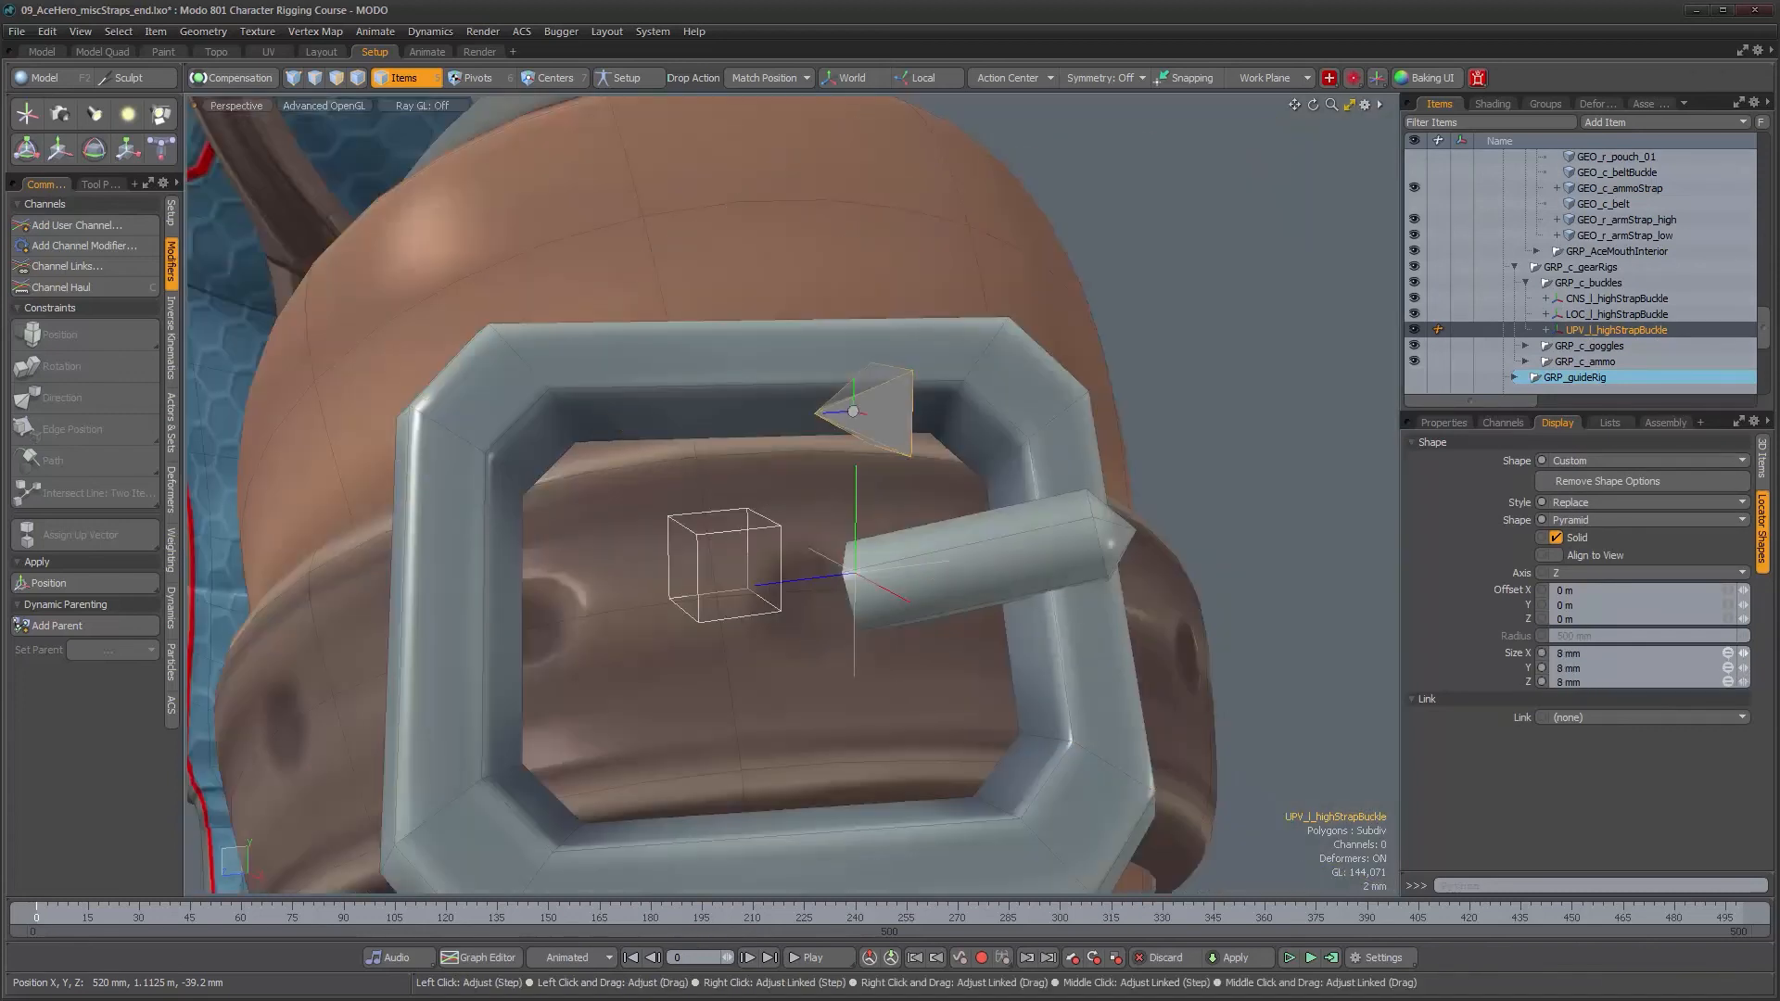
- Make the UPV_l_highStrapBuckle pyramid non-solid and change its axis so that it points upward
left_click(1556, 538)
left_click(1582, 572)
left_click(1582, 568)
left_click_drag(921, 473, 848, 538, "alt")
- Add a Direction constraint that aims CNS_l_highStrapBuckle at the box locator LOC_l_highStrapBuckle
left_click(844, 535)
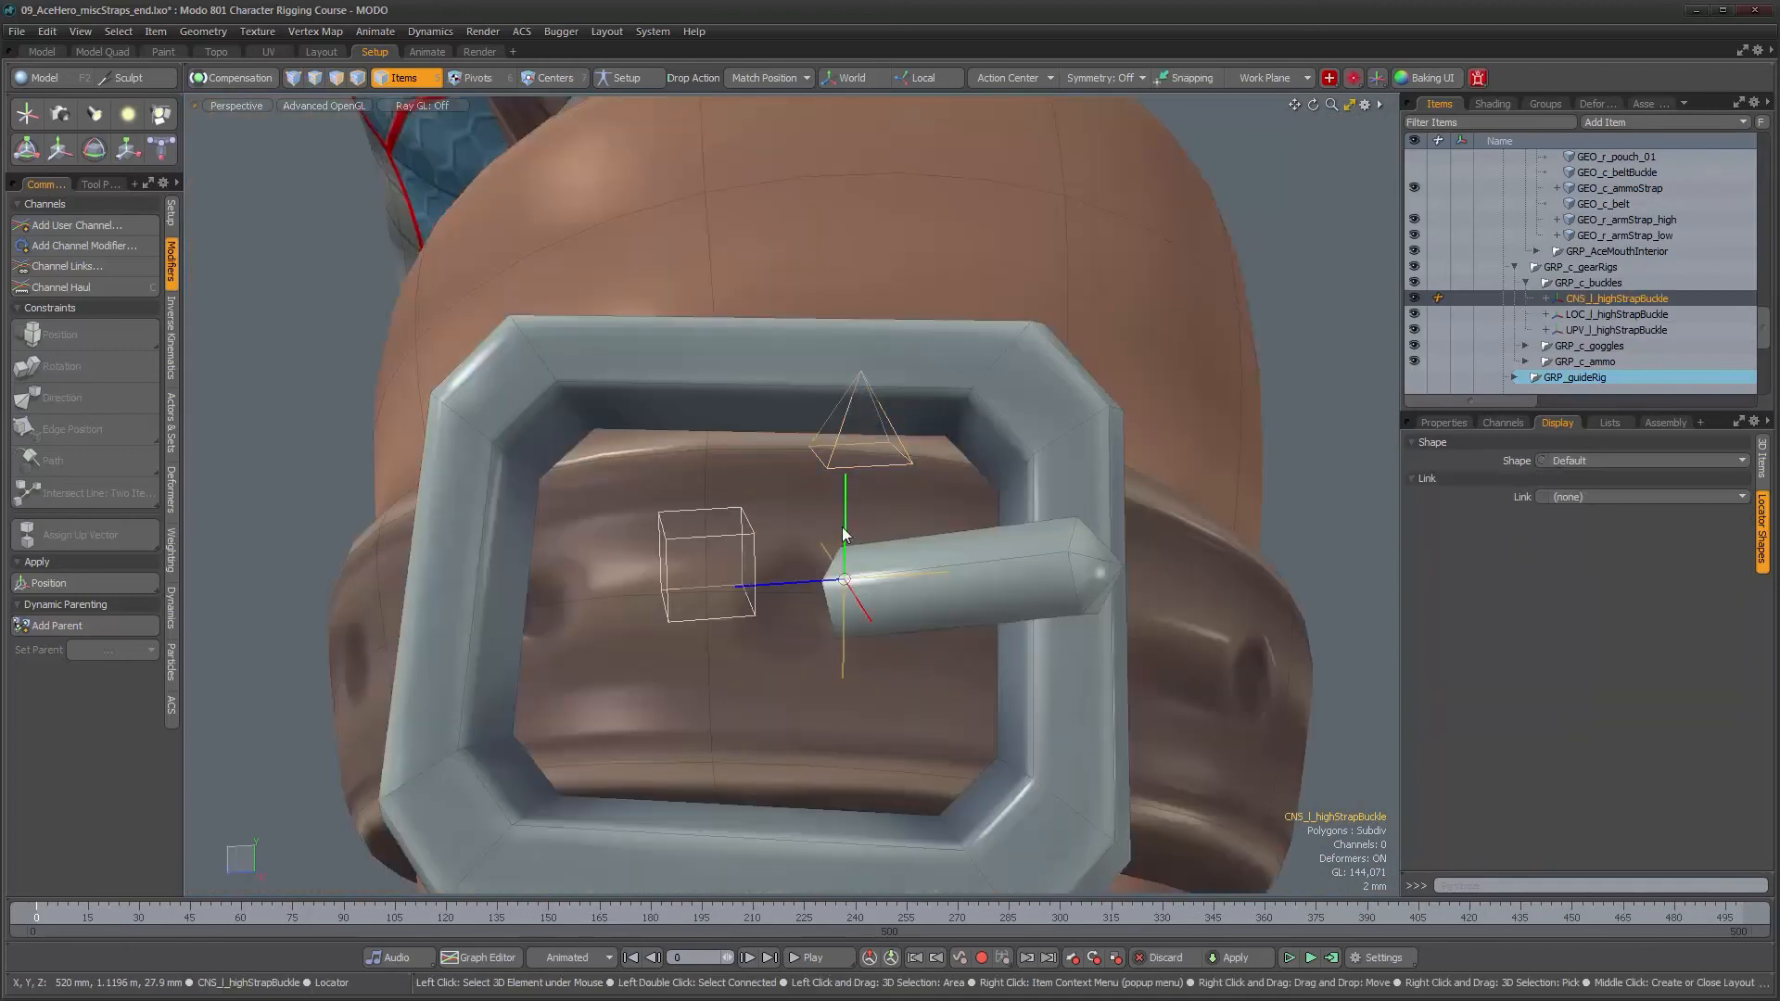
left_click(751, 536, "shift")
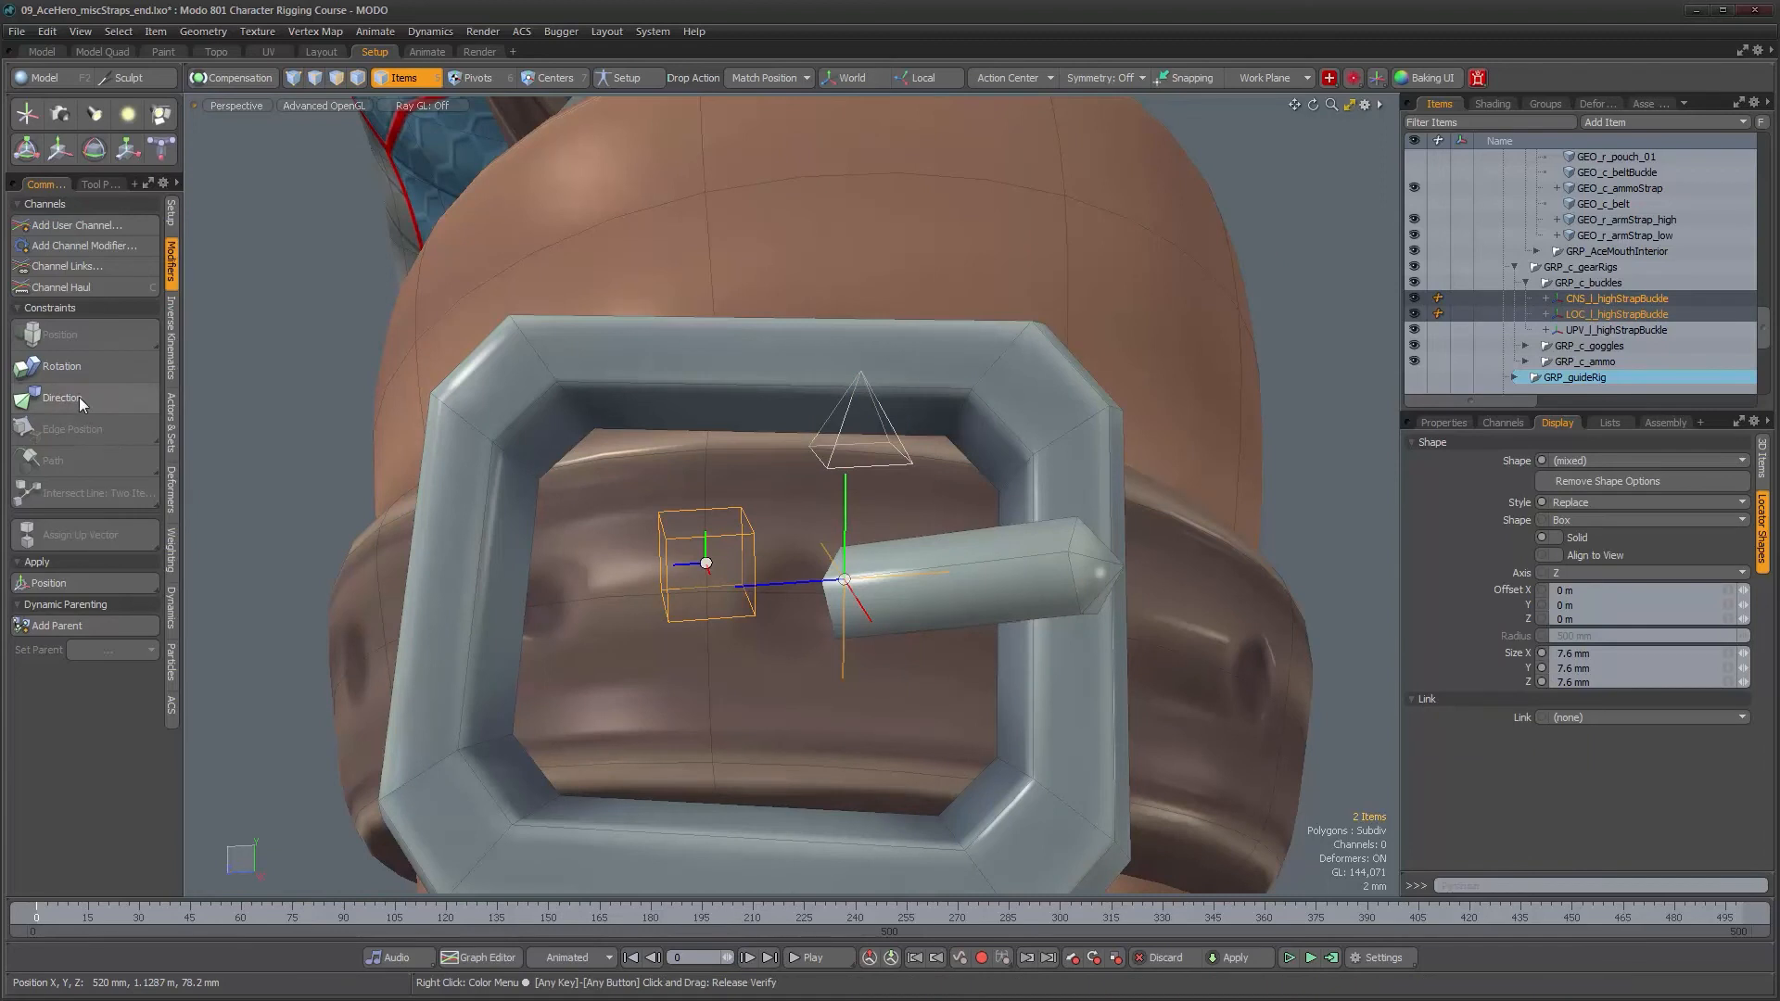
left_click(80, 397)
left_click_drag(890, 533, 1303, 508, "alt")
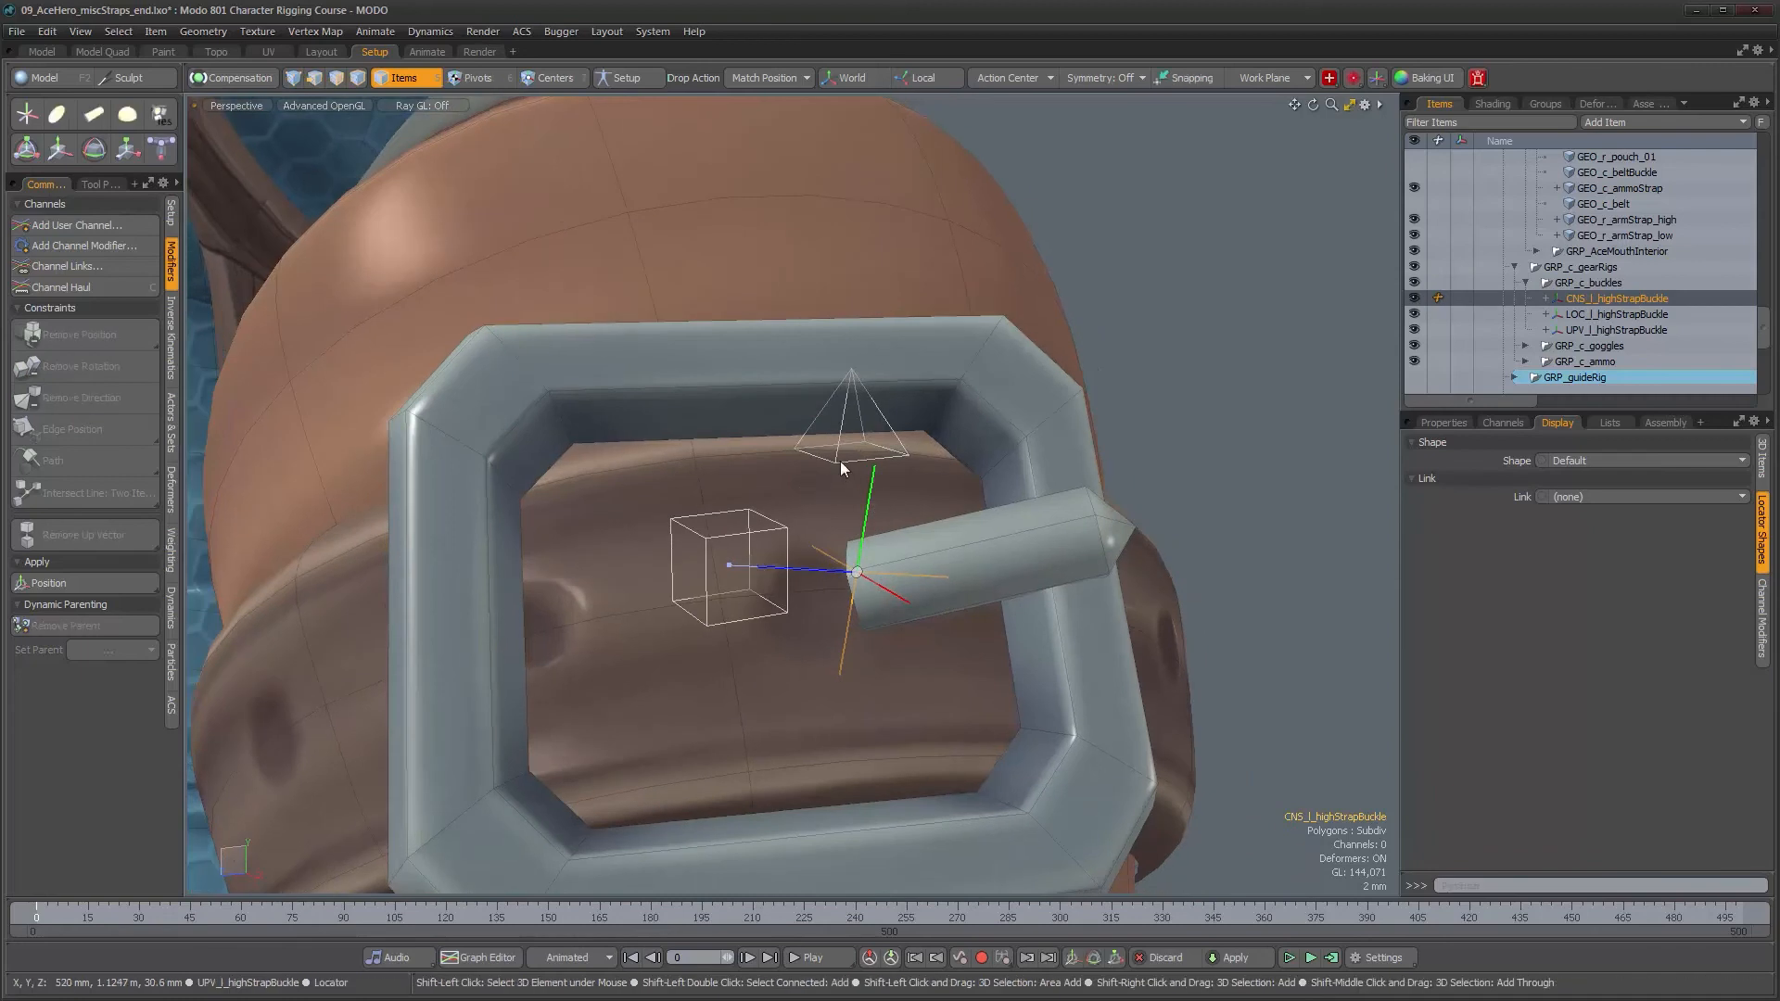
- Assign UPV_l_highStrapBuckle as the up vector of the CNS_l_highStrapBuckle Direction constraint
left_click(1616, 329, "ctrl")
left_click(1442, 422)
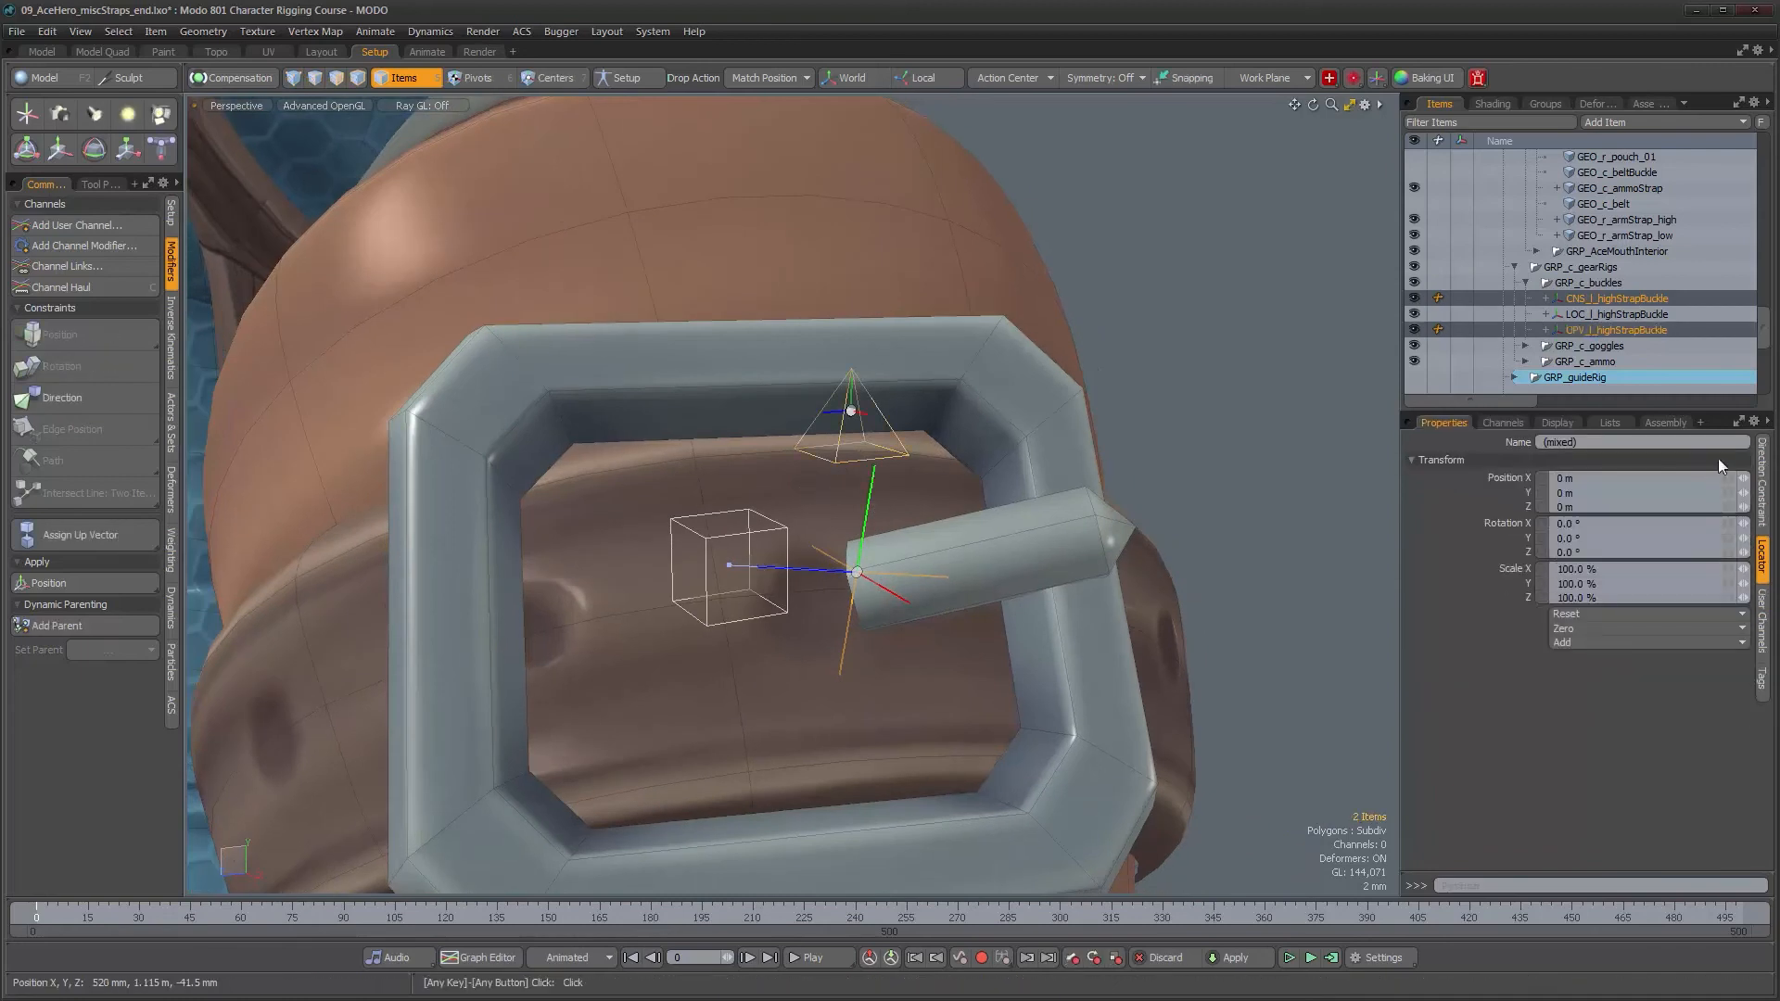
left_click(1763, 475)
left_click(1645, 602)
left_click_drag(1193, 653, 923, 606, "alt")
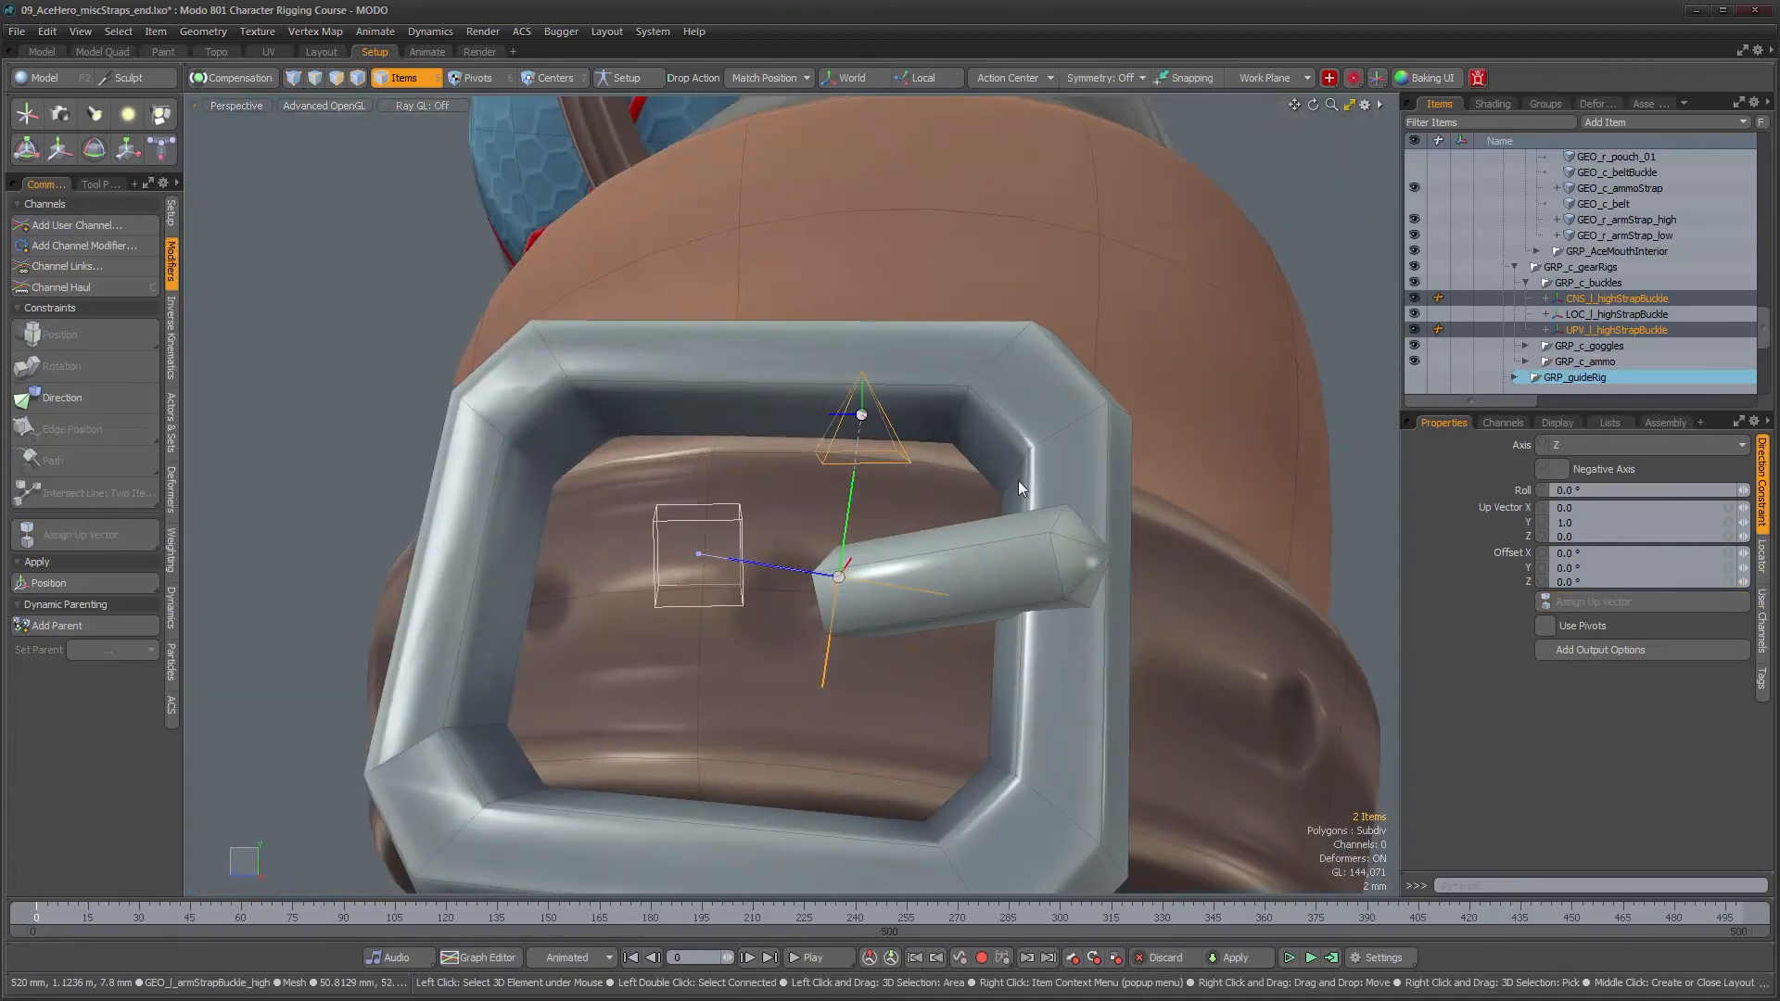
left_click_drag(919, 520, 899, 487, "alt")
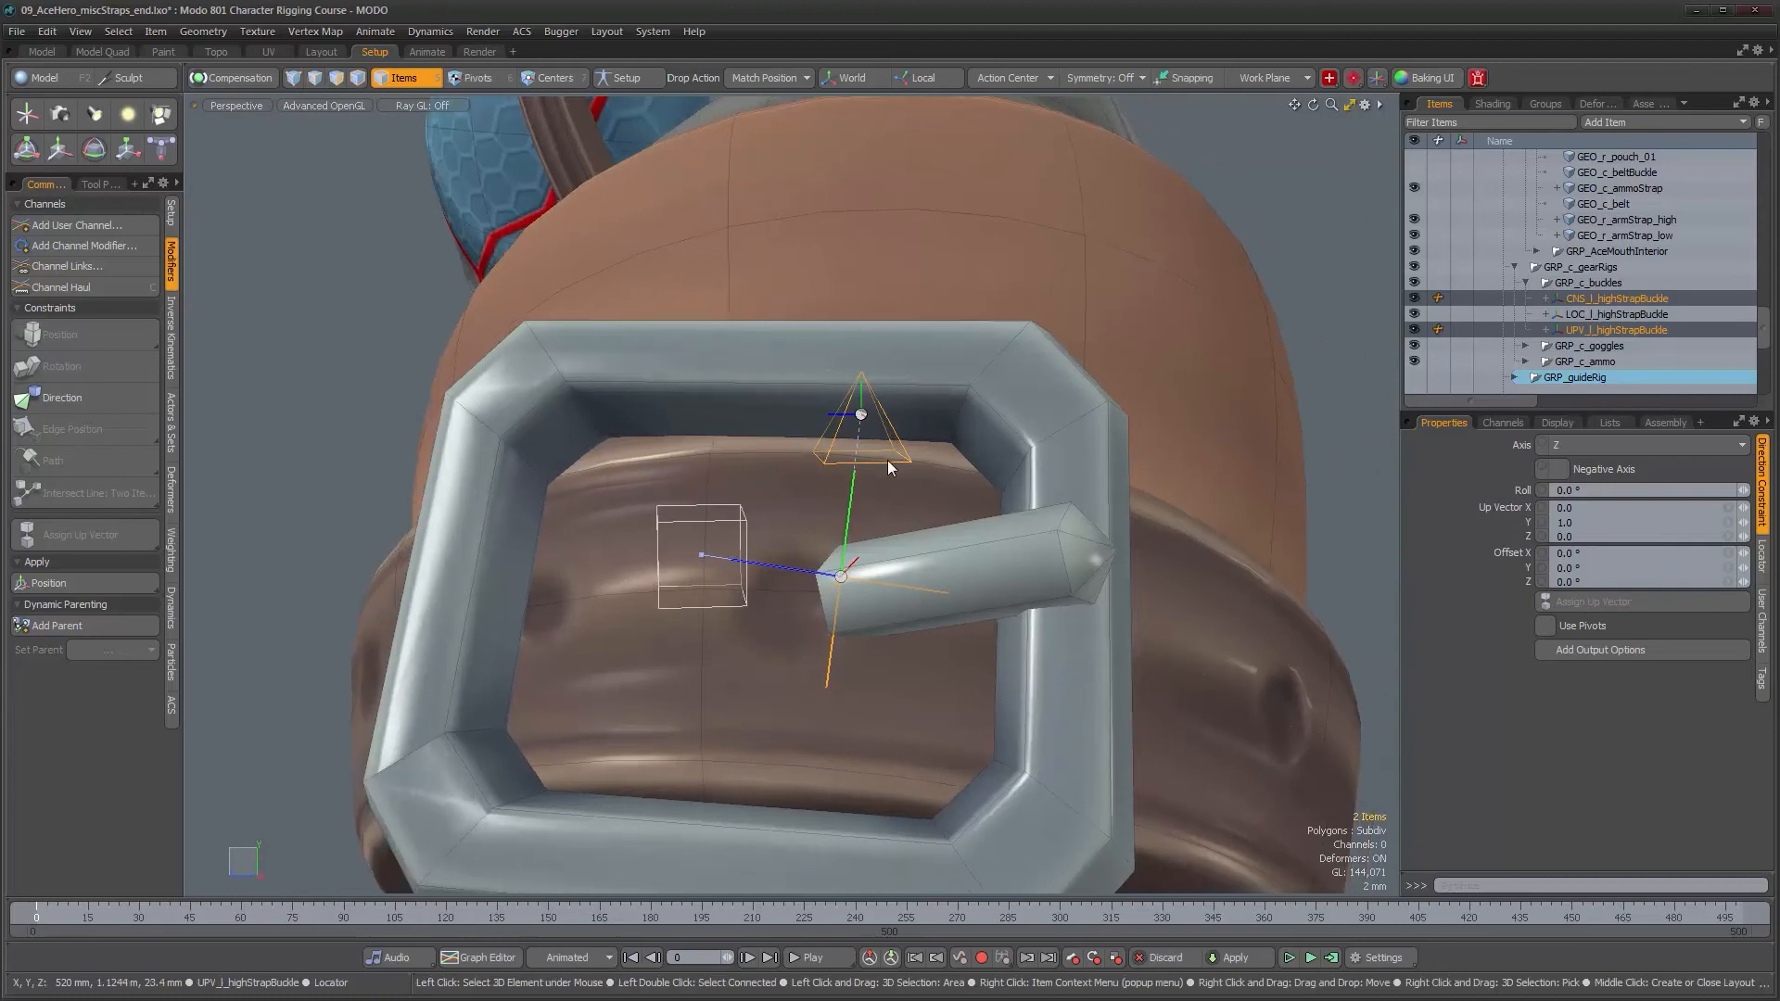
- Adjust the Edge Percentage of the UPV_l_highStrapBuckle Edge Position constraint to 68%
left_click(1545, 330)
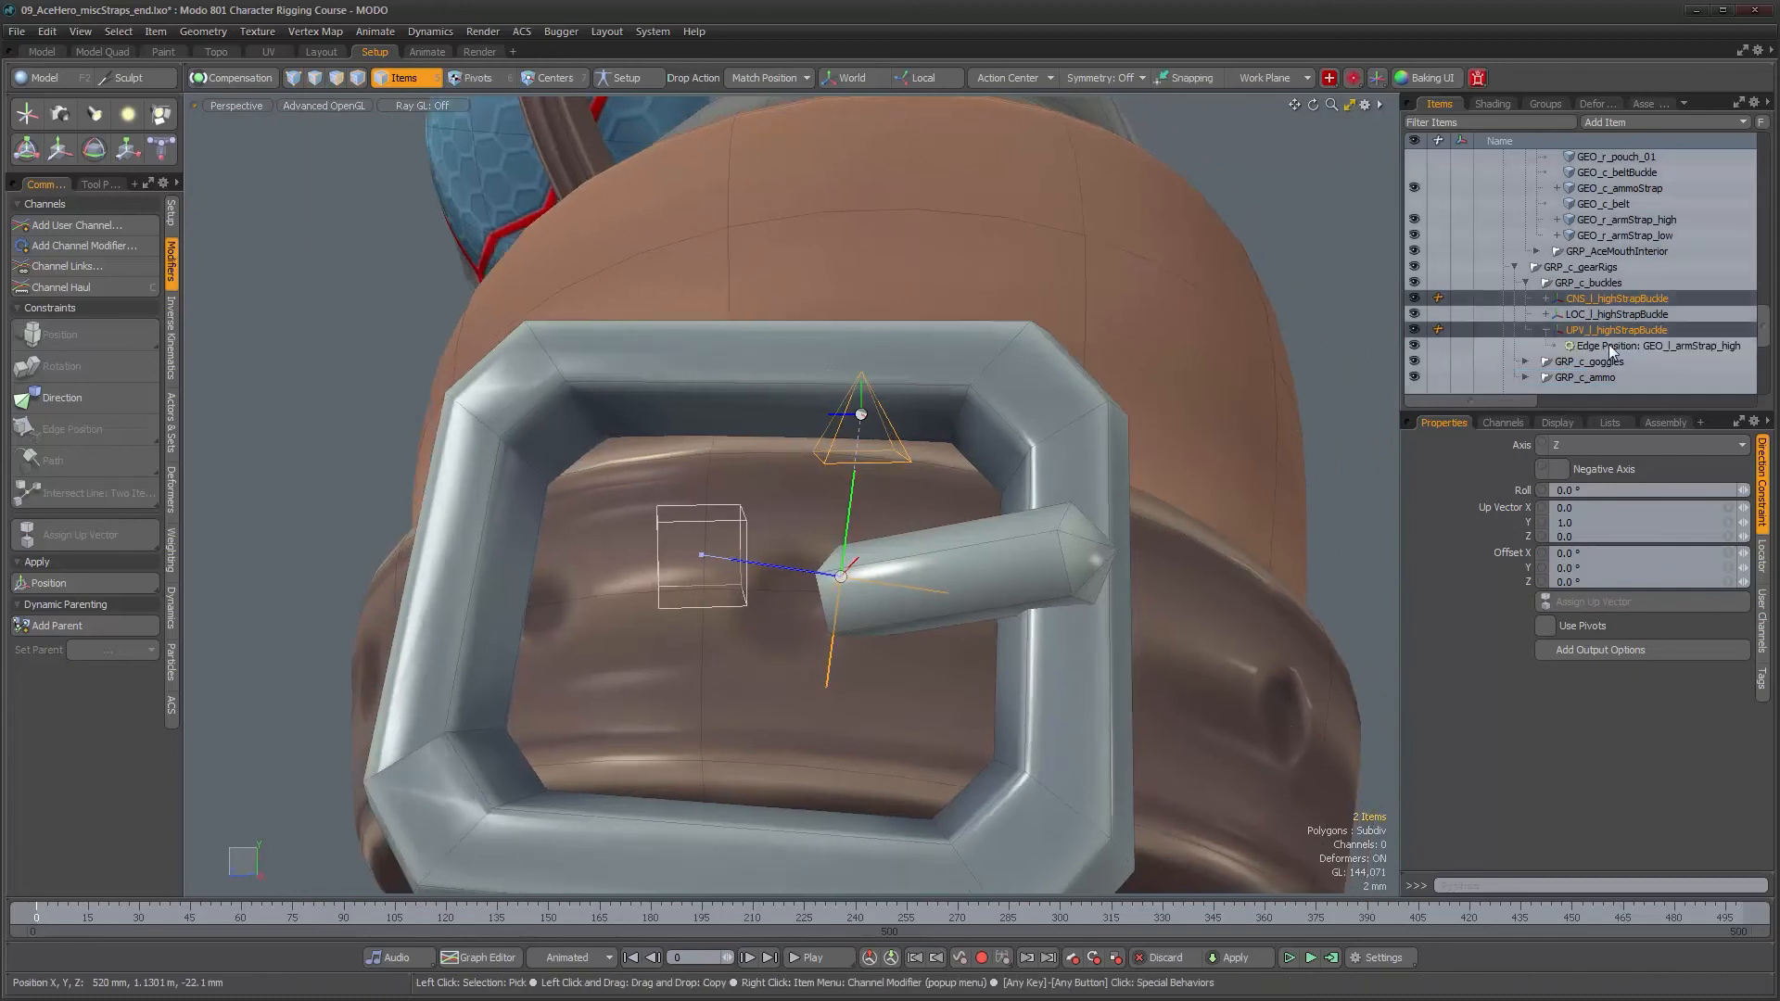
left_click(1609, 345)
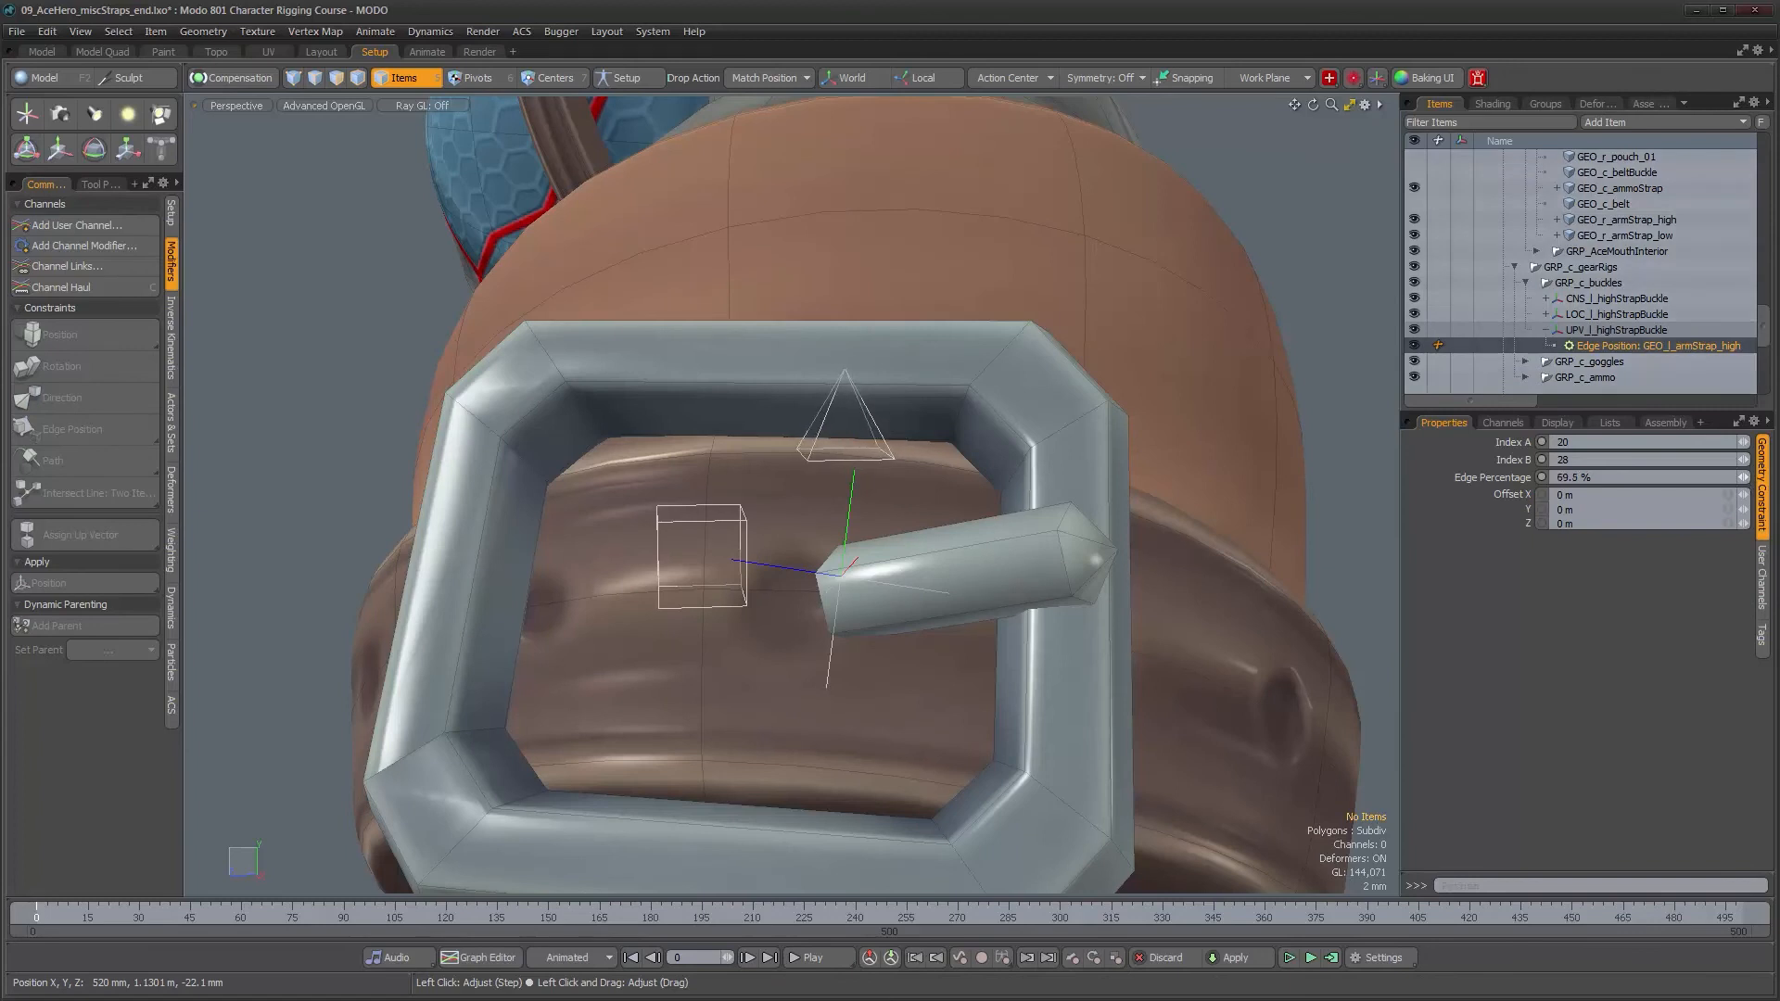
left_click_drag(981, 542, 871, 603, "alt")
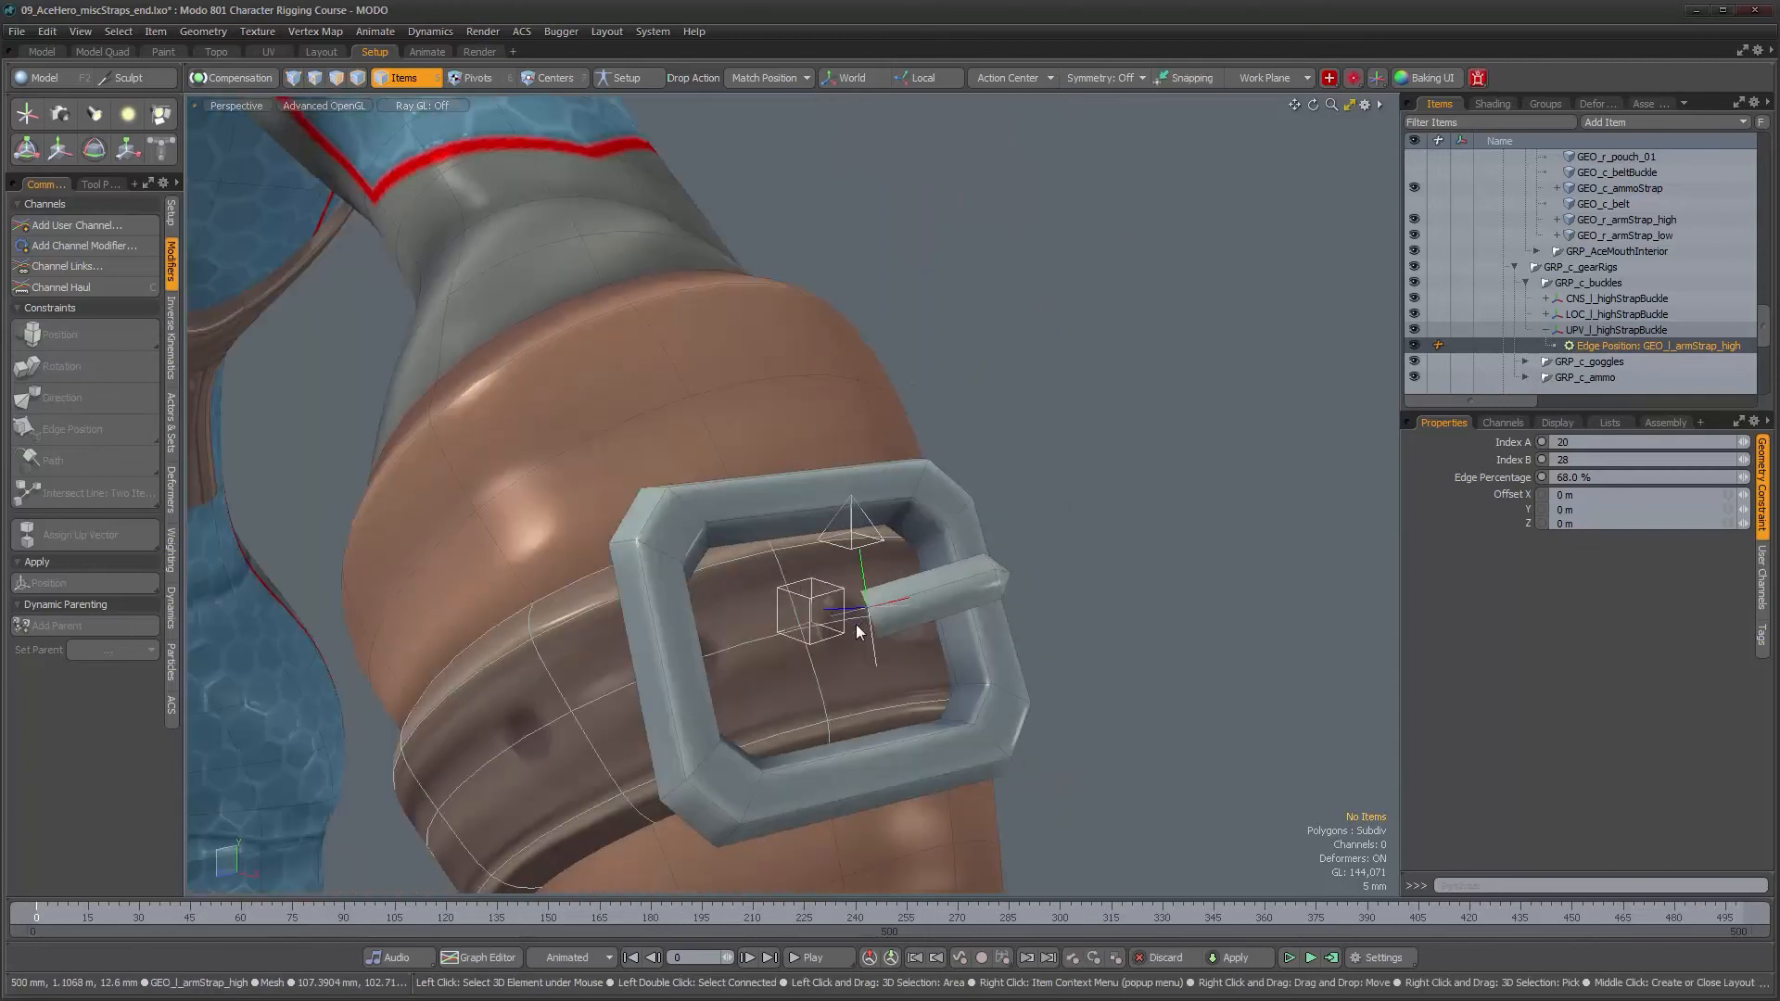
left_click_drag(859, 618, 842, 612, "alt")
scroll(842, 612, "up", 1)
left_click(1547, 331)
left_click_drag(985, 636, 885, 584, "alt")
- Dynamically parent GEO_l_armStrapBuckle_high to CNS_l_highStrapBuckle in Setup mode with Compensation enabled
left_click(943, 623)
scroll(940, 590, "up", 4)
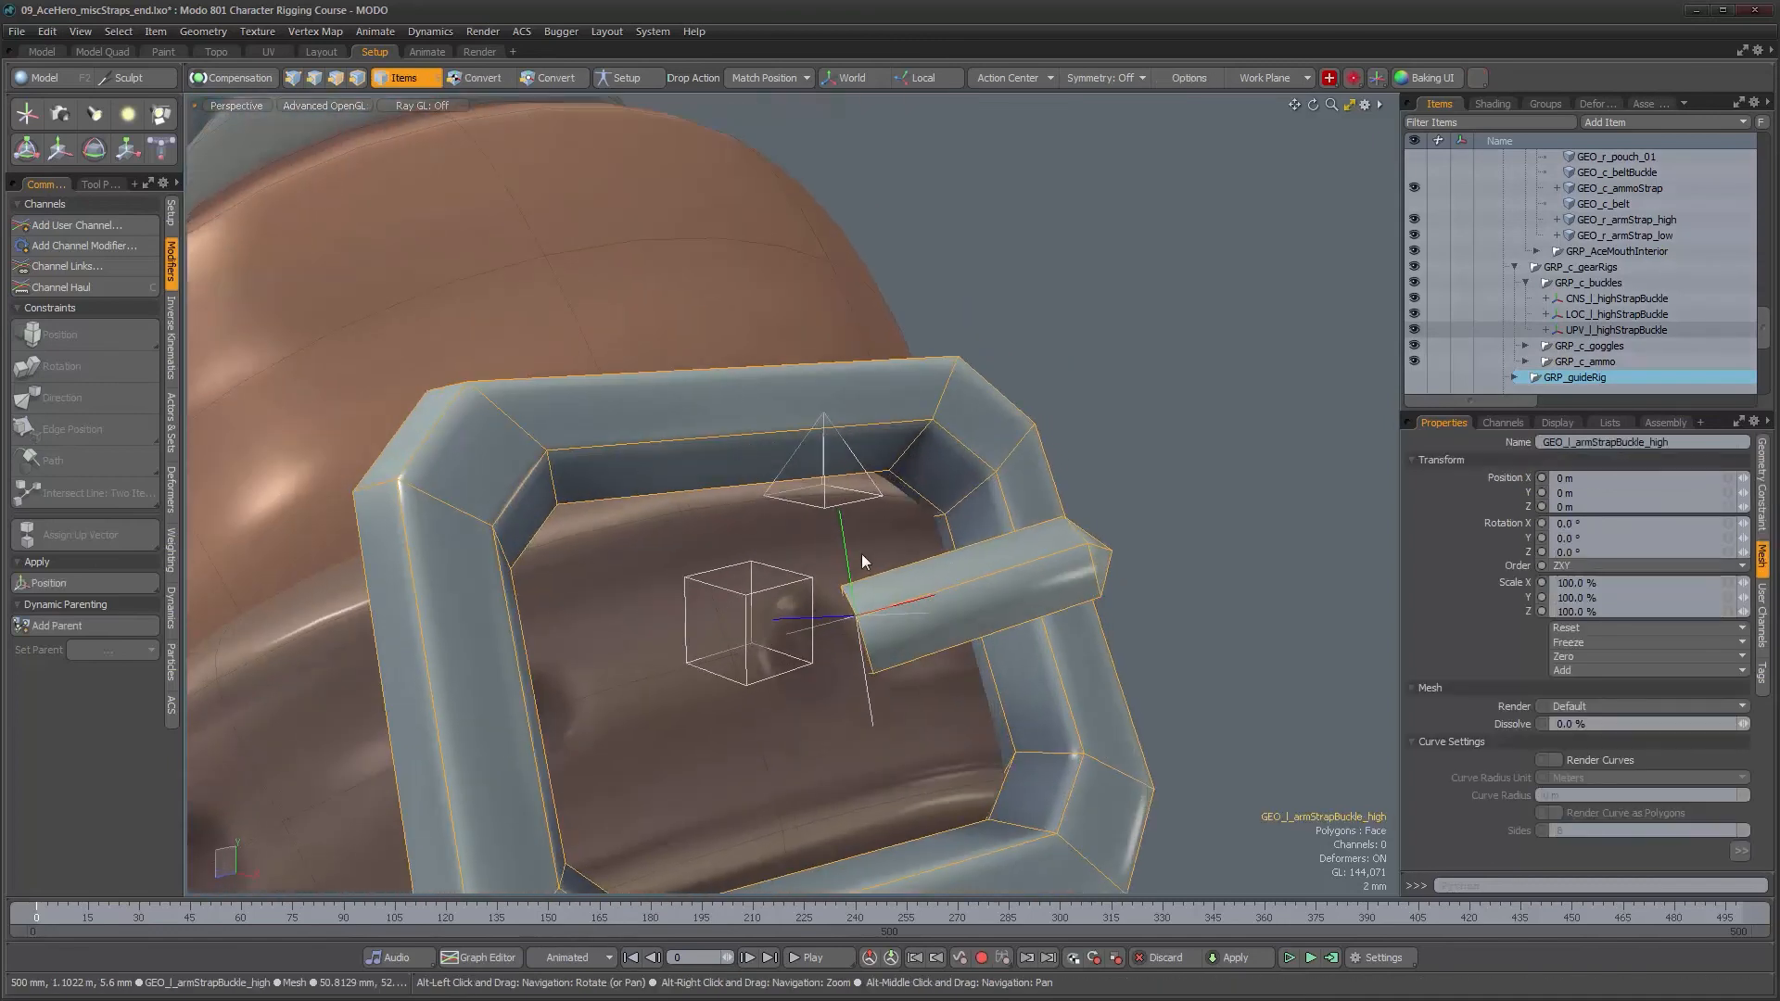
left_click(851, 547, "shift")
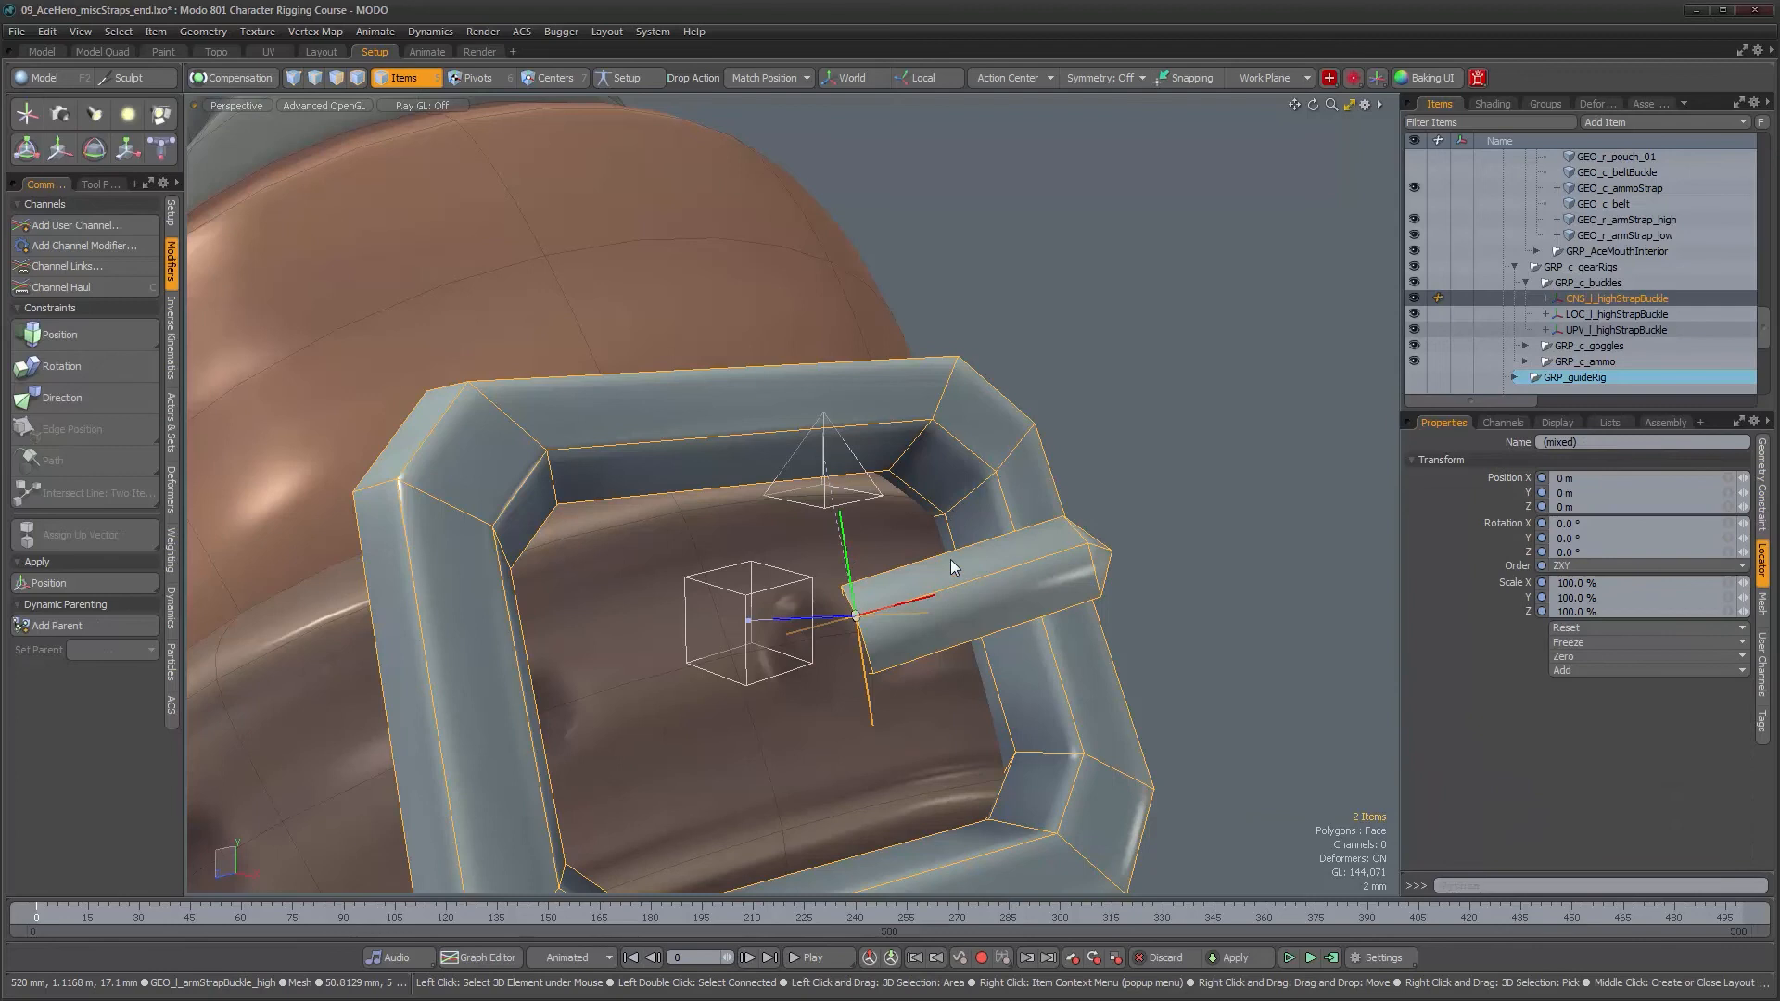
left_click(619, 77)
left_click(223, 78)
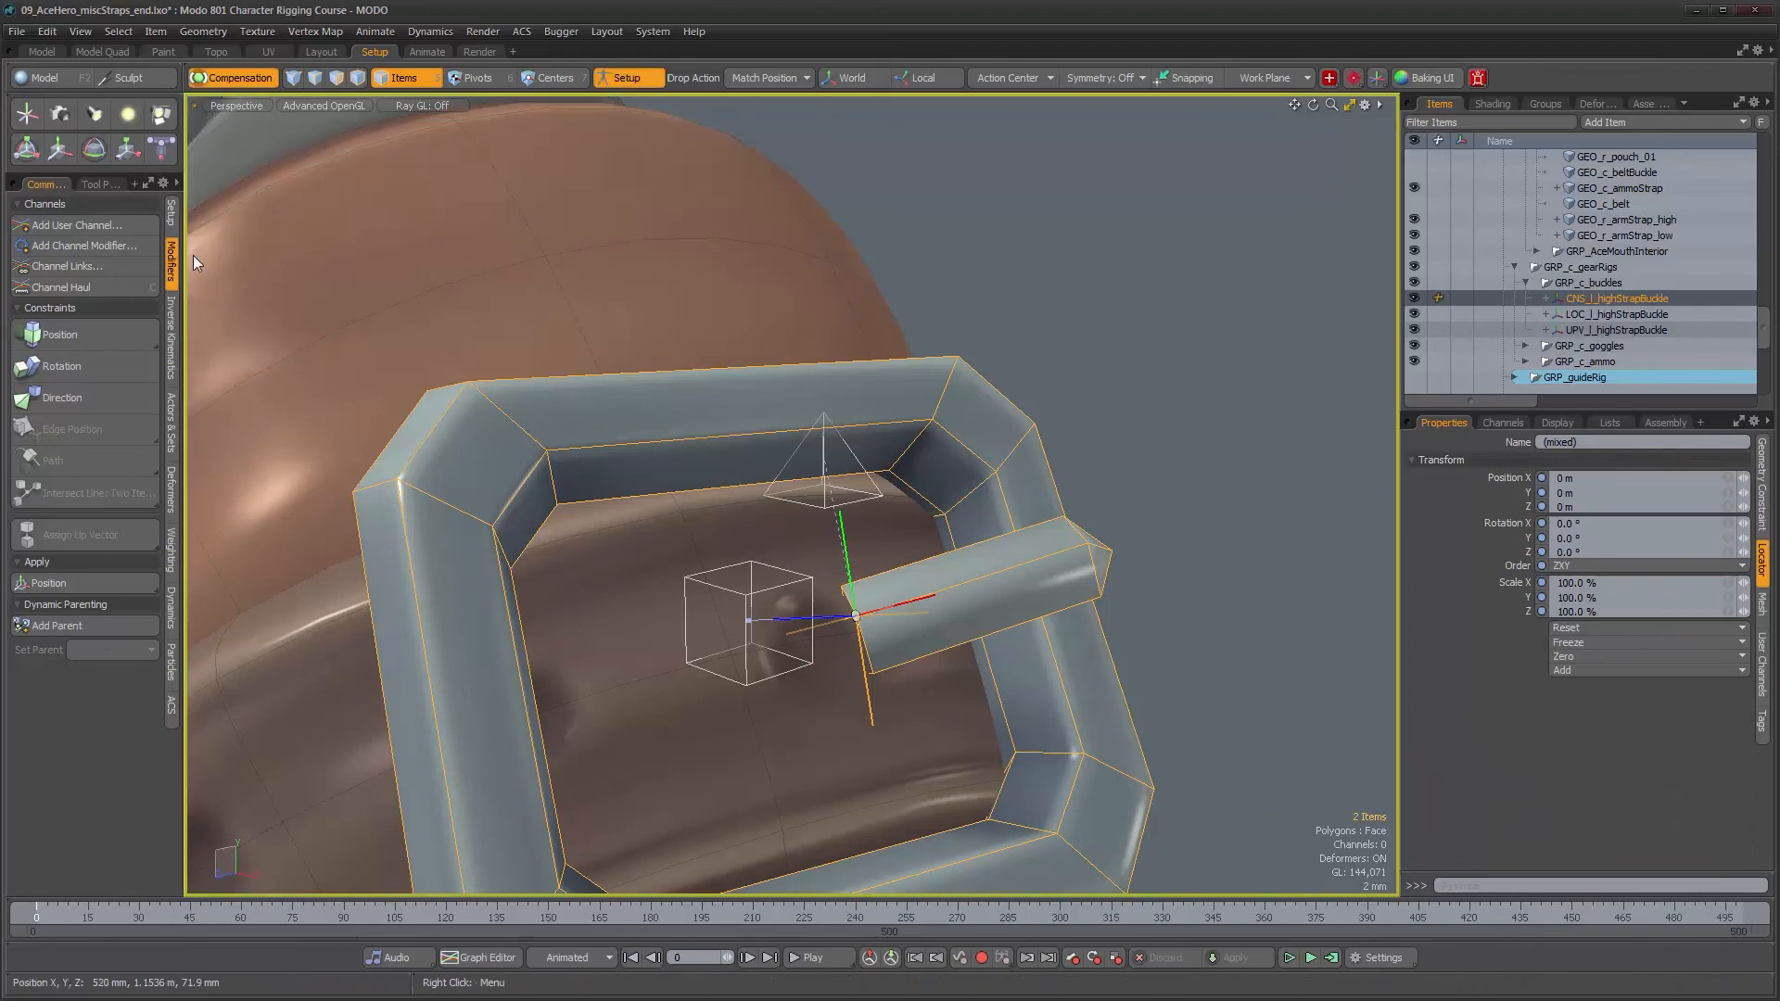
left_click(89, 627)
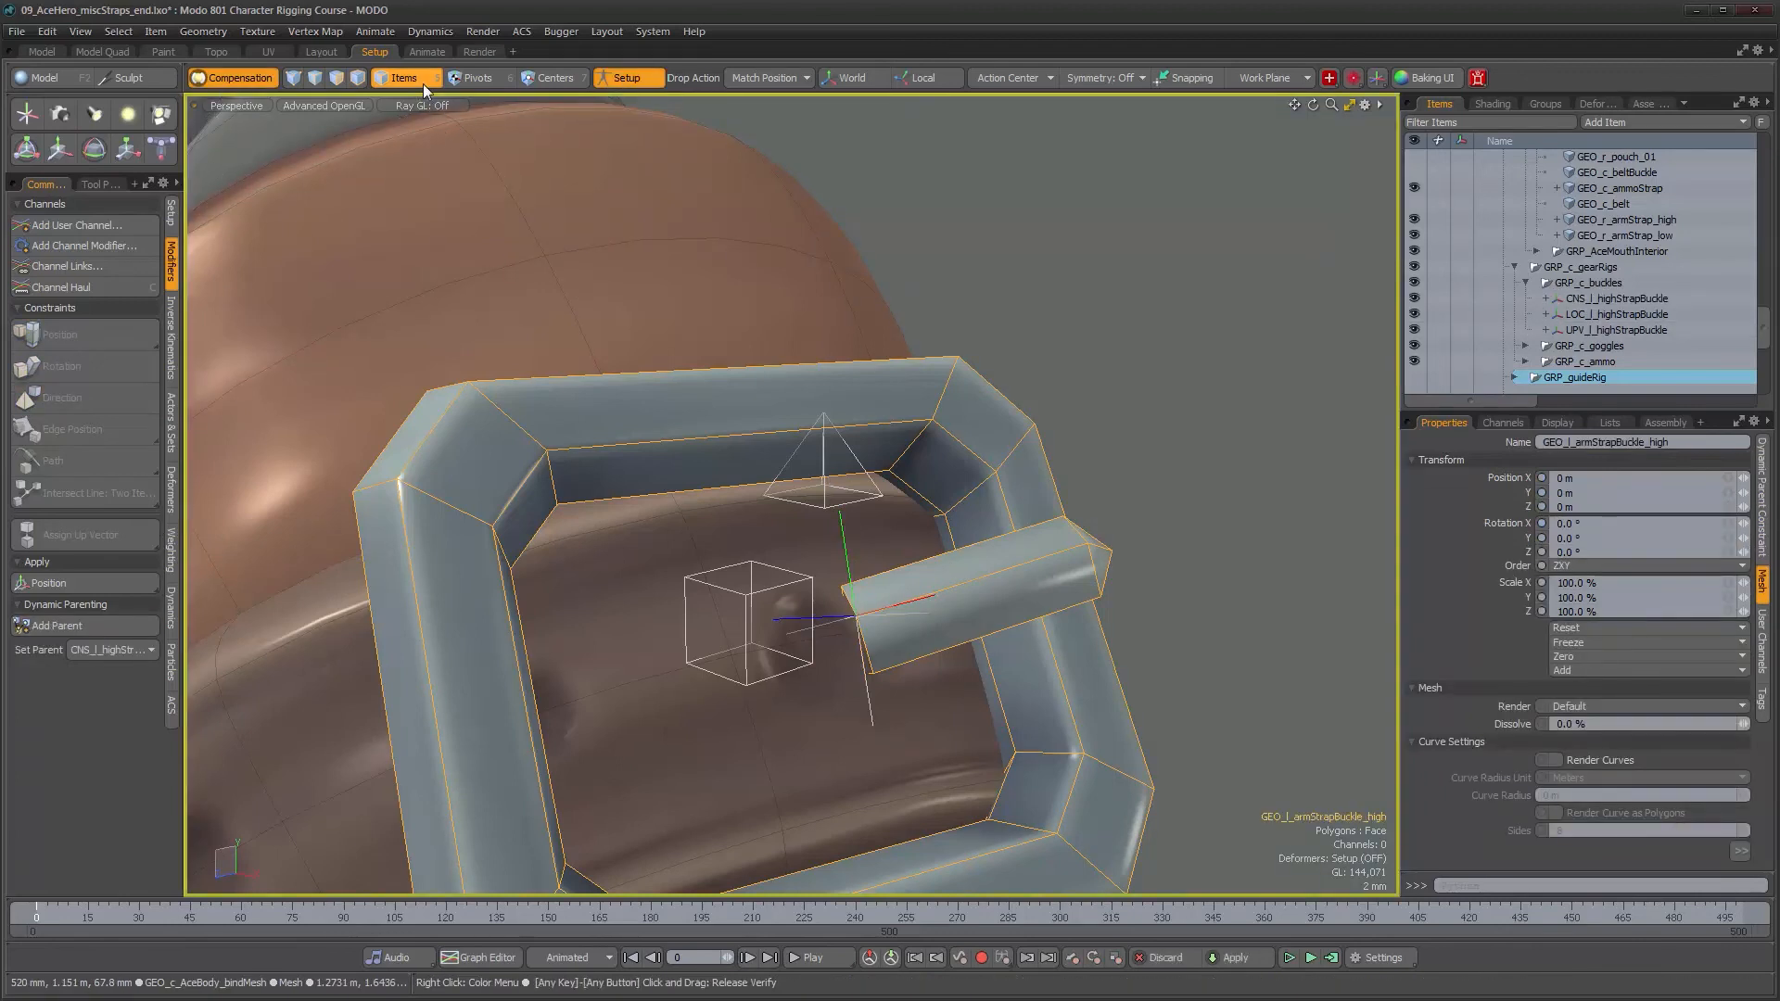
- Leave Setup mode, convert the left high arm strap buckle to subdivision surfaces and clear the selection
left_click(644, 85)
left_click_drag(1074, 480, 997, 584, "alt")
key("Tab")
scroll(996, 501, "down", 5)
right_click_drag(1100, 619, 1015, 552, "alt")
left_click_drag(1766, 334, 1770, 186)
left_click(1027, 426)
left_click_drag(1028, 425, 1094, 429, "alt")
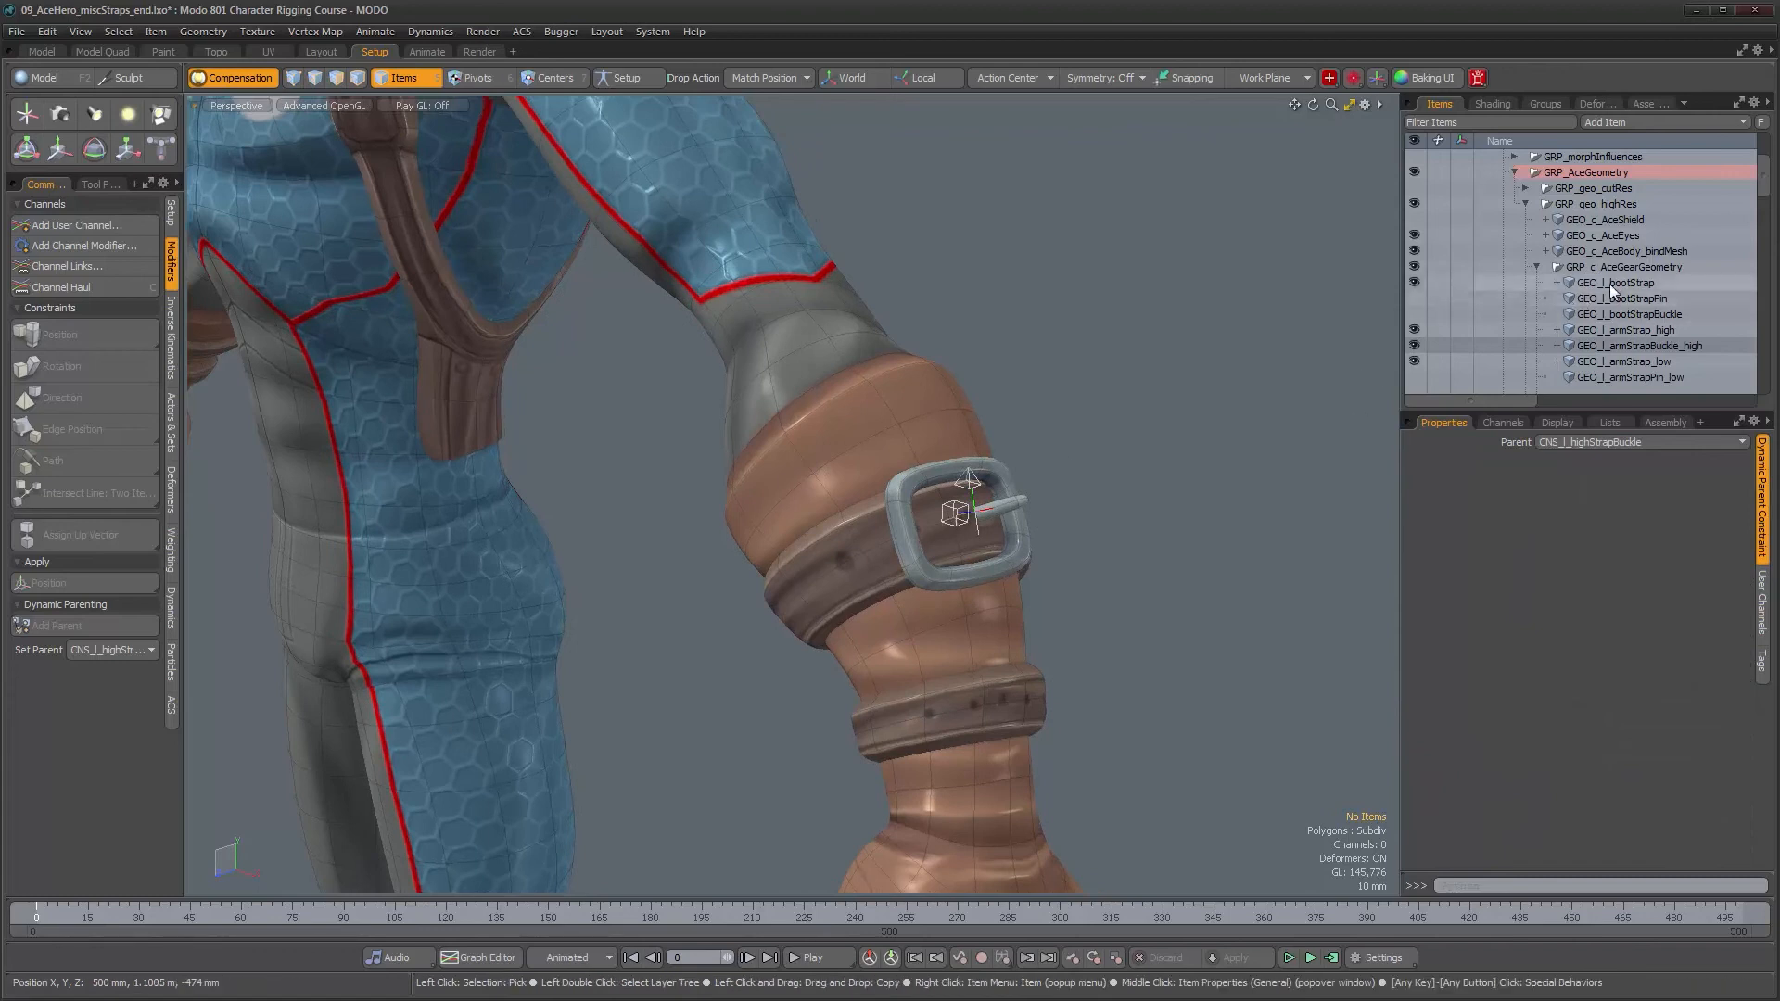
- Unhide the left boot strap pin and buckle, plus GEO_l_armStrapPin_low and GEO_l_armStrapBuckle_low
left_click(1416, 299)
left_click(1416, 315)
scroll(1474, 332, "down", 2)
scroll(1474, 332, "down", 1)
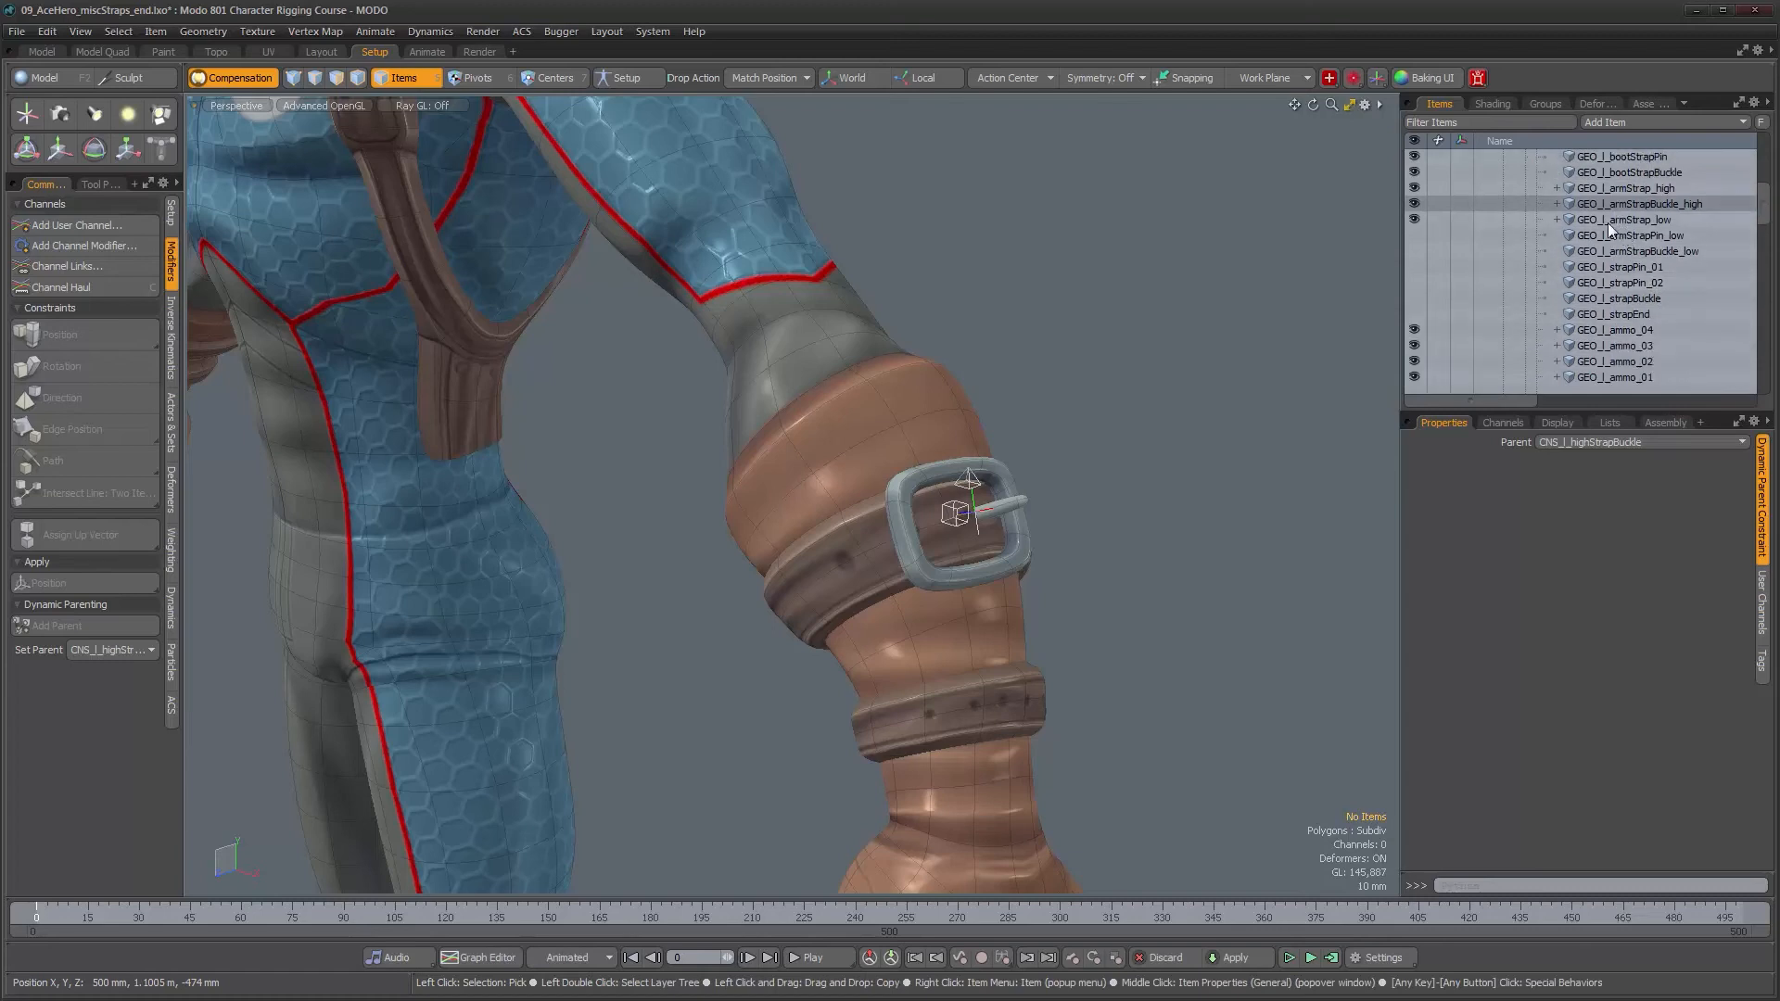
left_click(1415, 250)
left_click_drag(1020, 640, 945, 646, "alt")
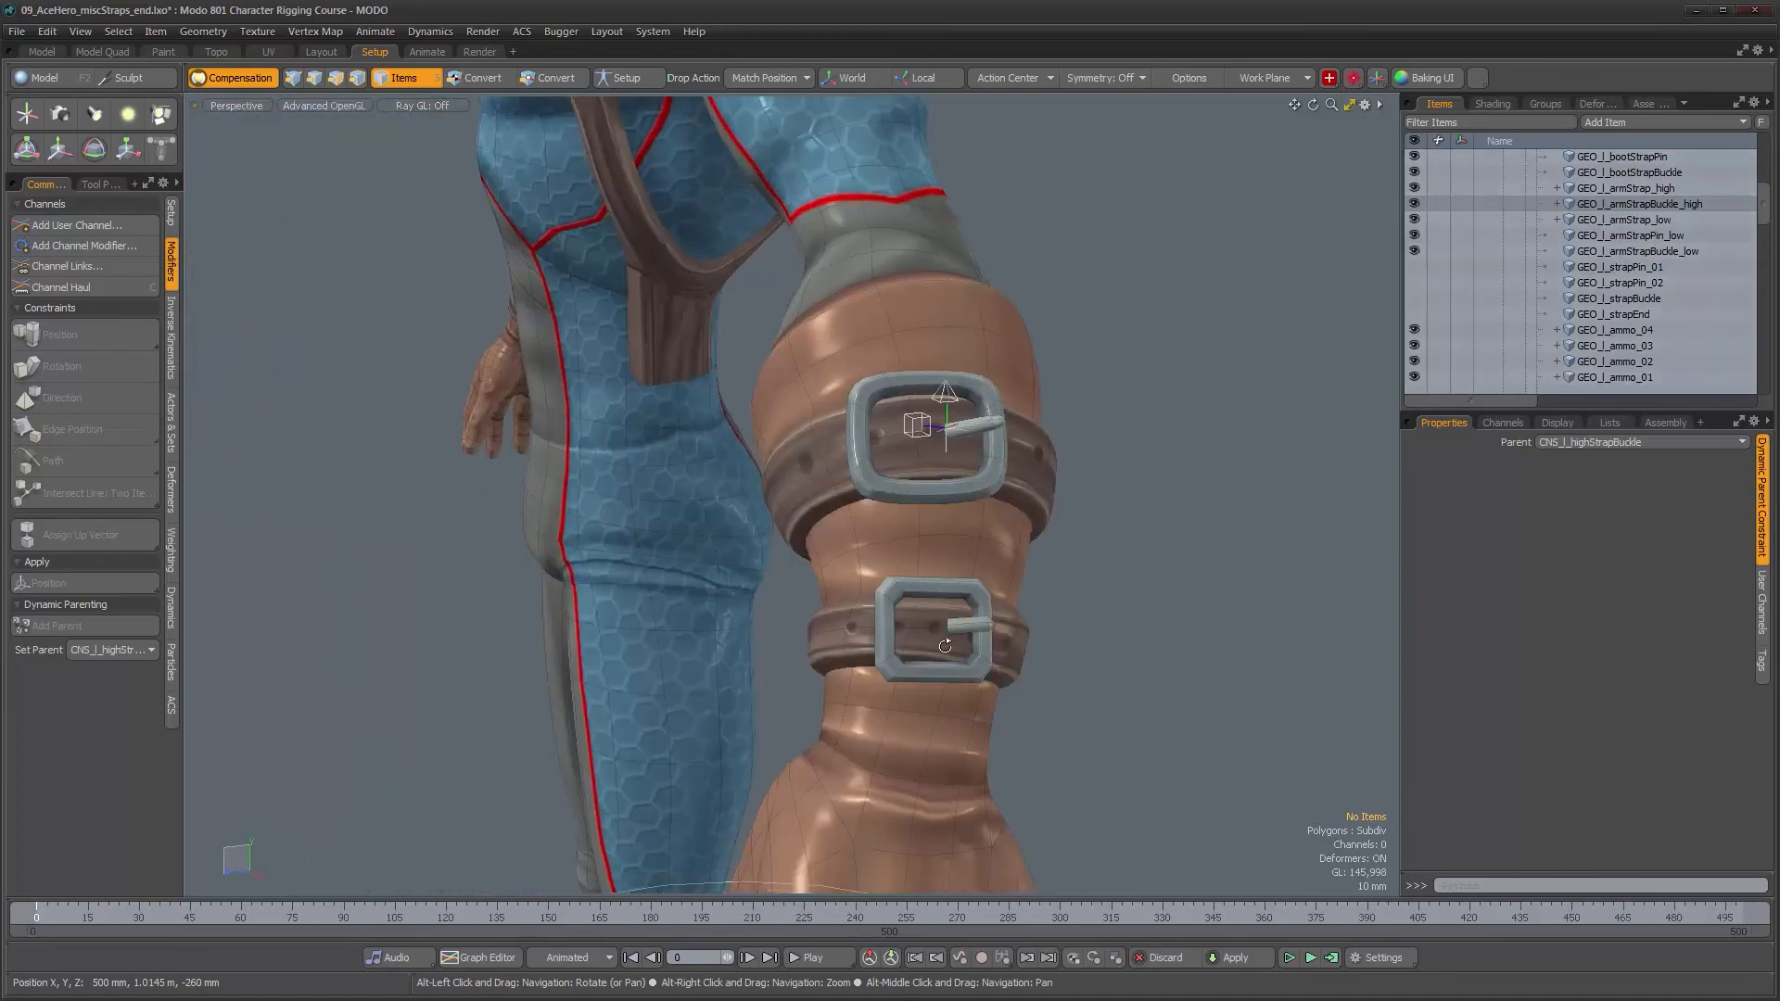
- Select GEO_l_armStrapBuckle_high and turn its polygons back to plain faces
left_click(960, 495)
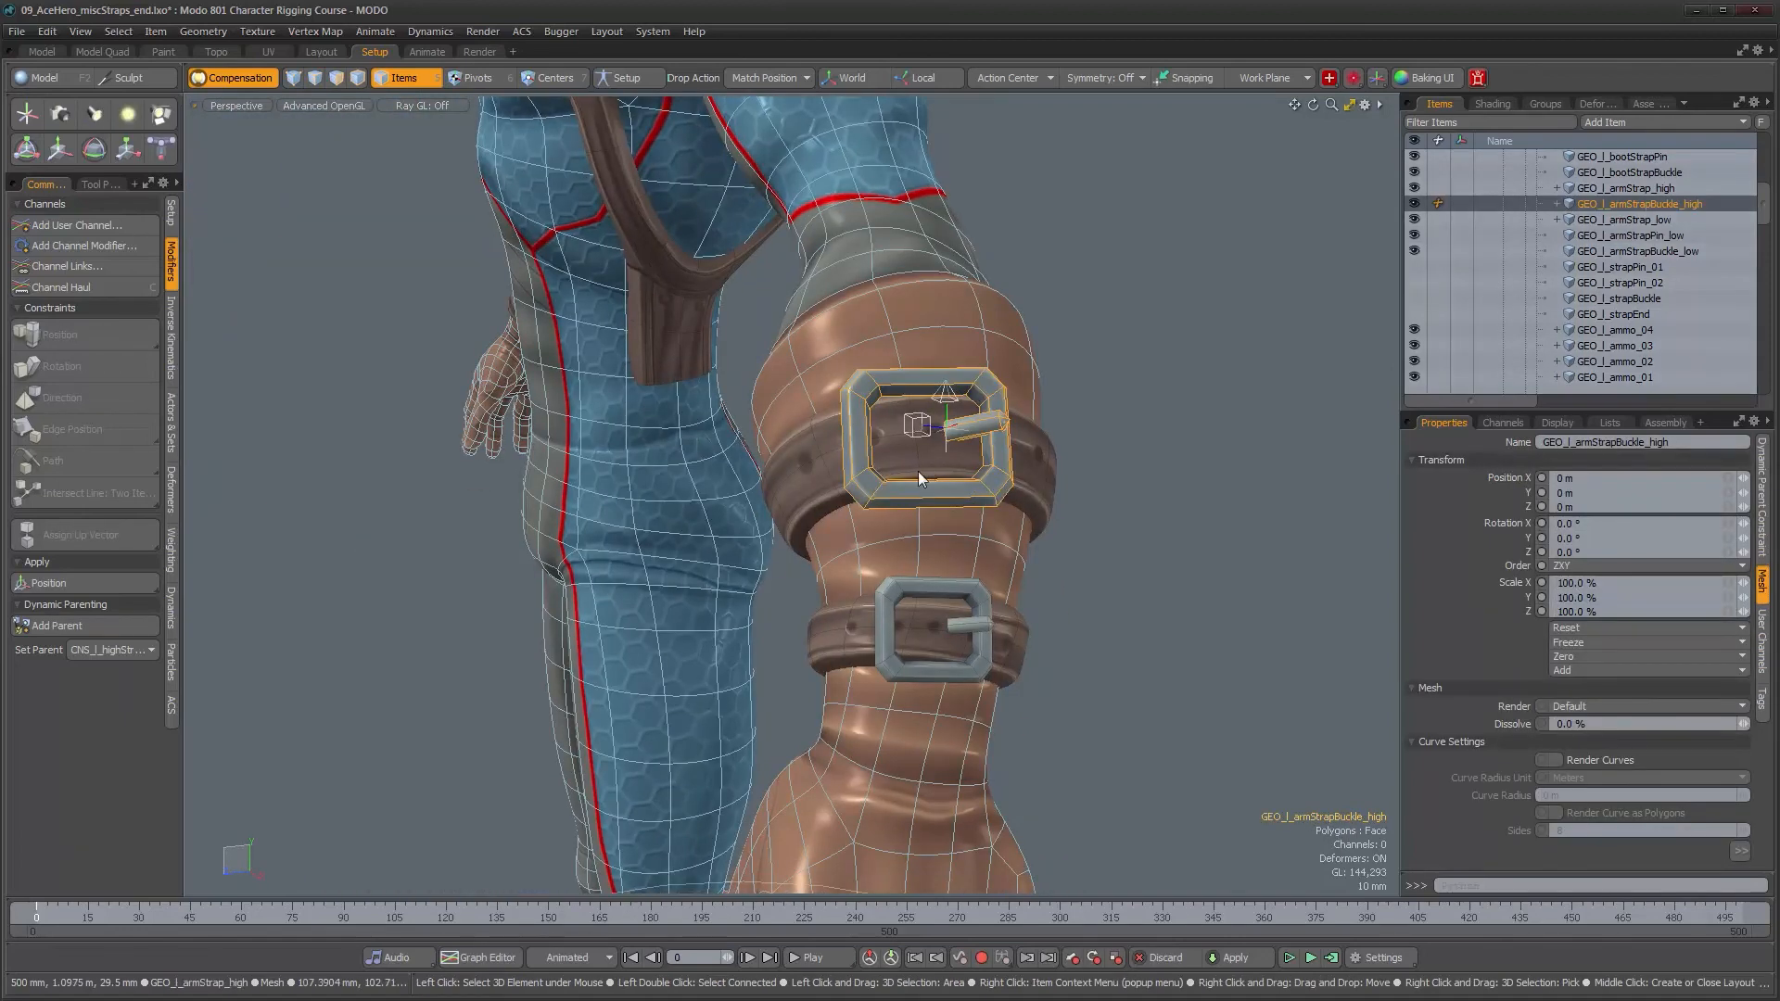
left_click_drag(1039, 593, 916, 342, "alt")
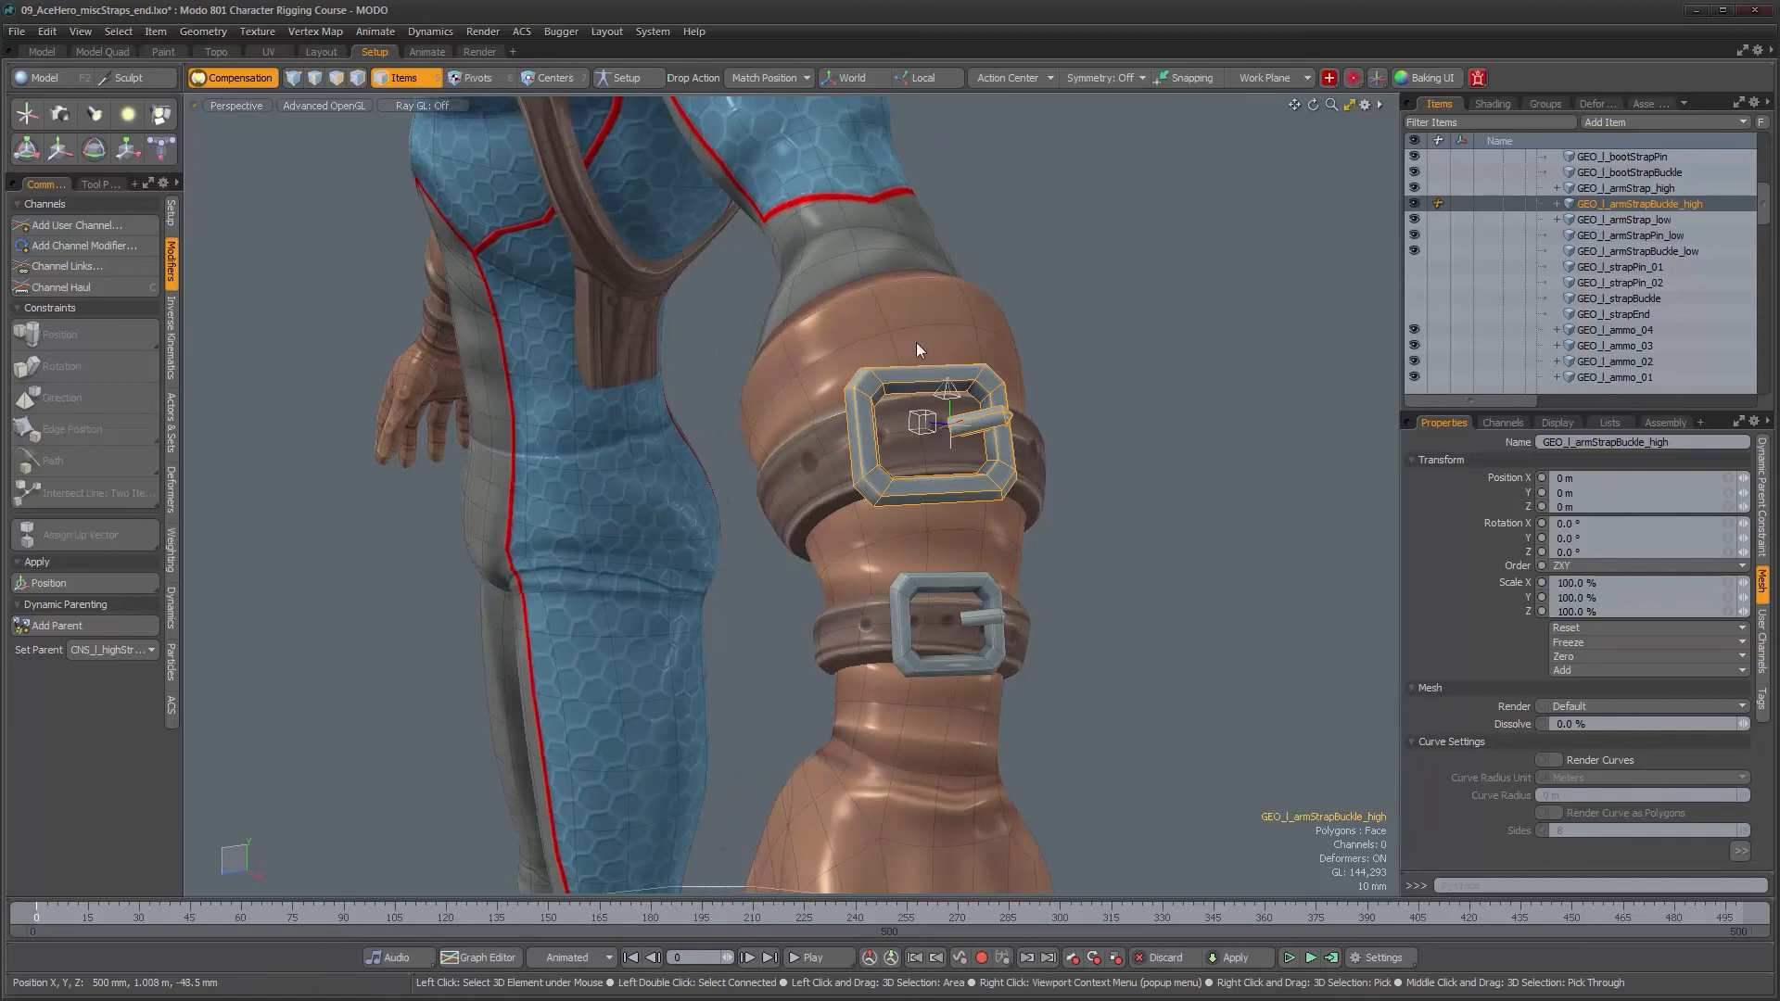
left_click_drag(919, 503, 844, 491, "alt")
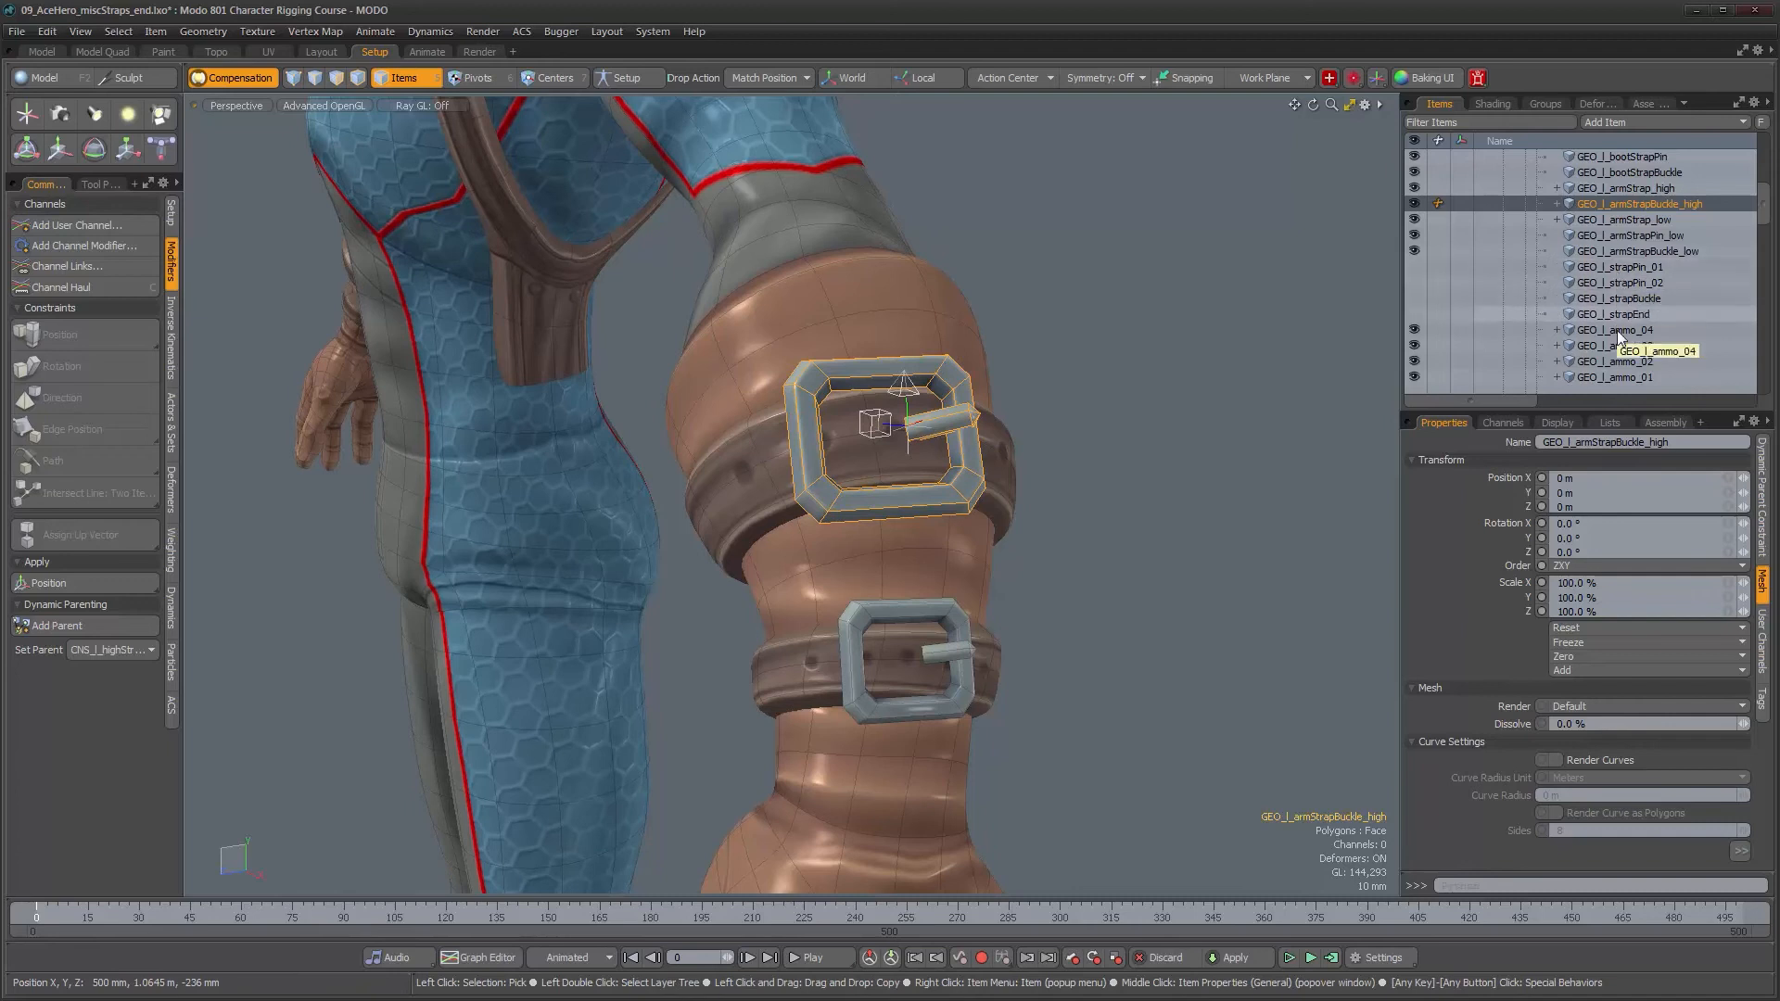
- Unhide GEO_r_strapBuckle on the right chest strap
scroll(1617, 330, "down", 3)
scroll(1617, 330, "down", 2)
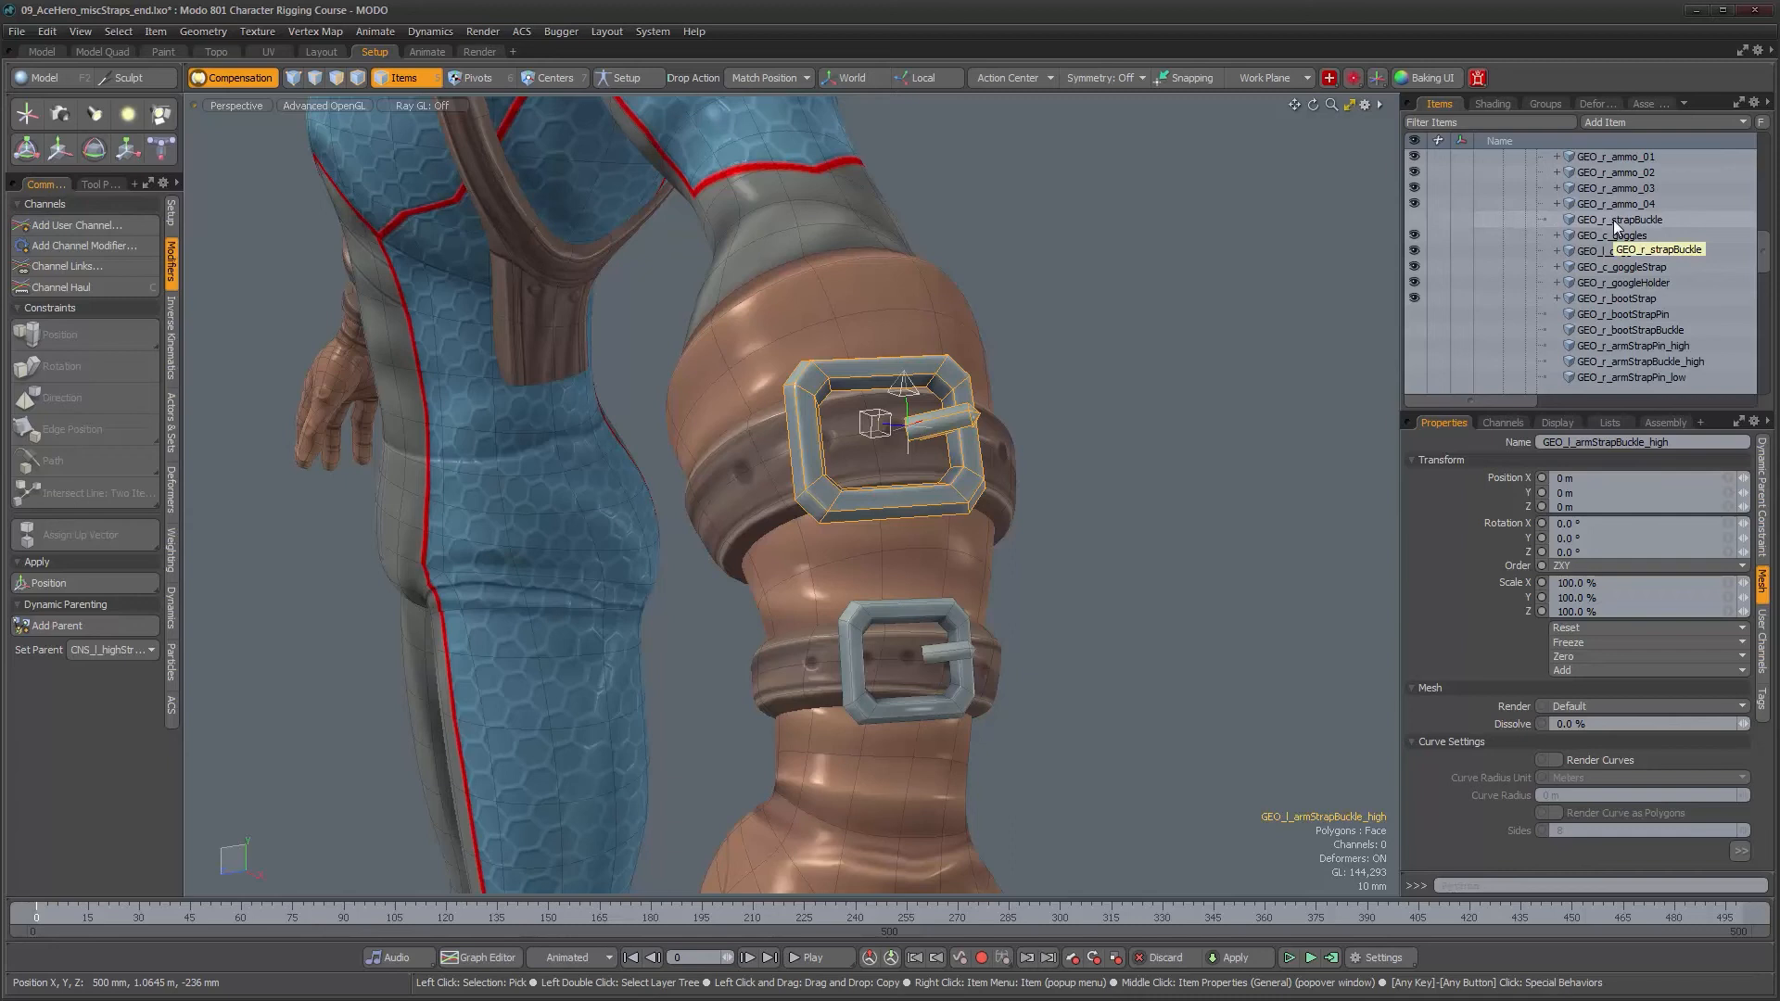
left_click(1415, 220)
right_click_drag(764, 434, 653, 437, "alt")
left_click_drag(653, 438, 1007, 504, "alt")
middle_click_drag(1007, 504, 1372, 621, "alt")
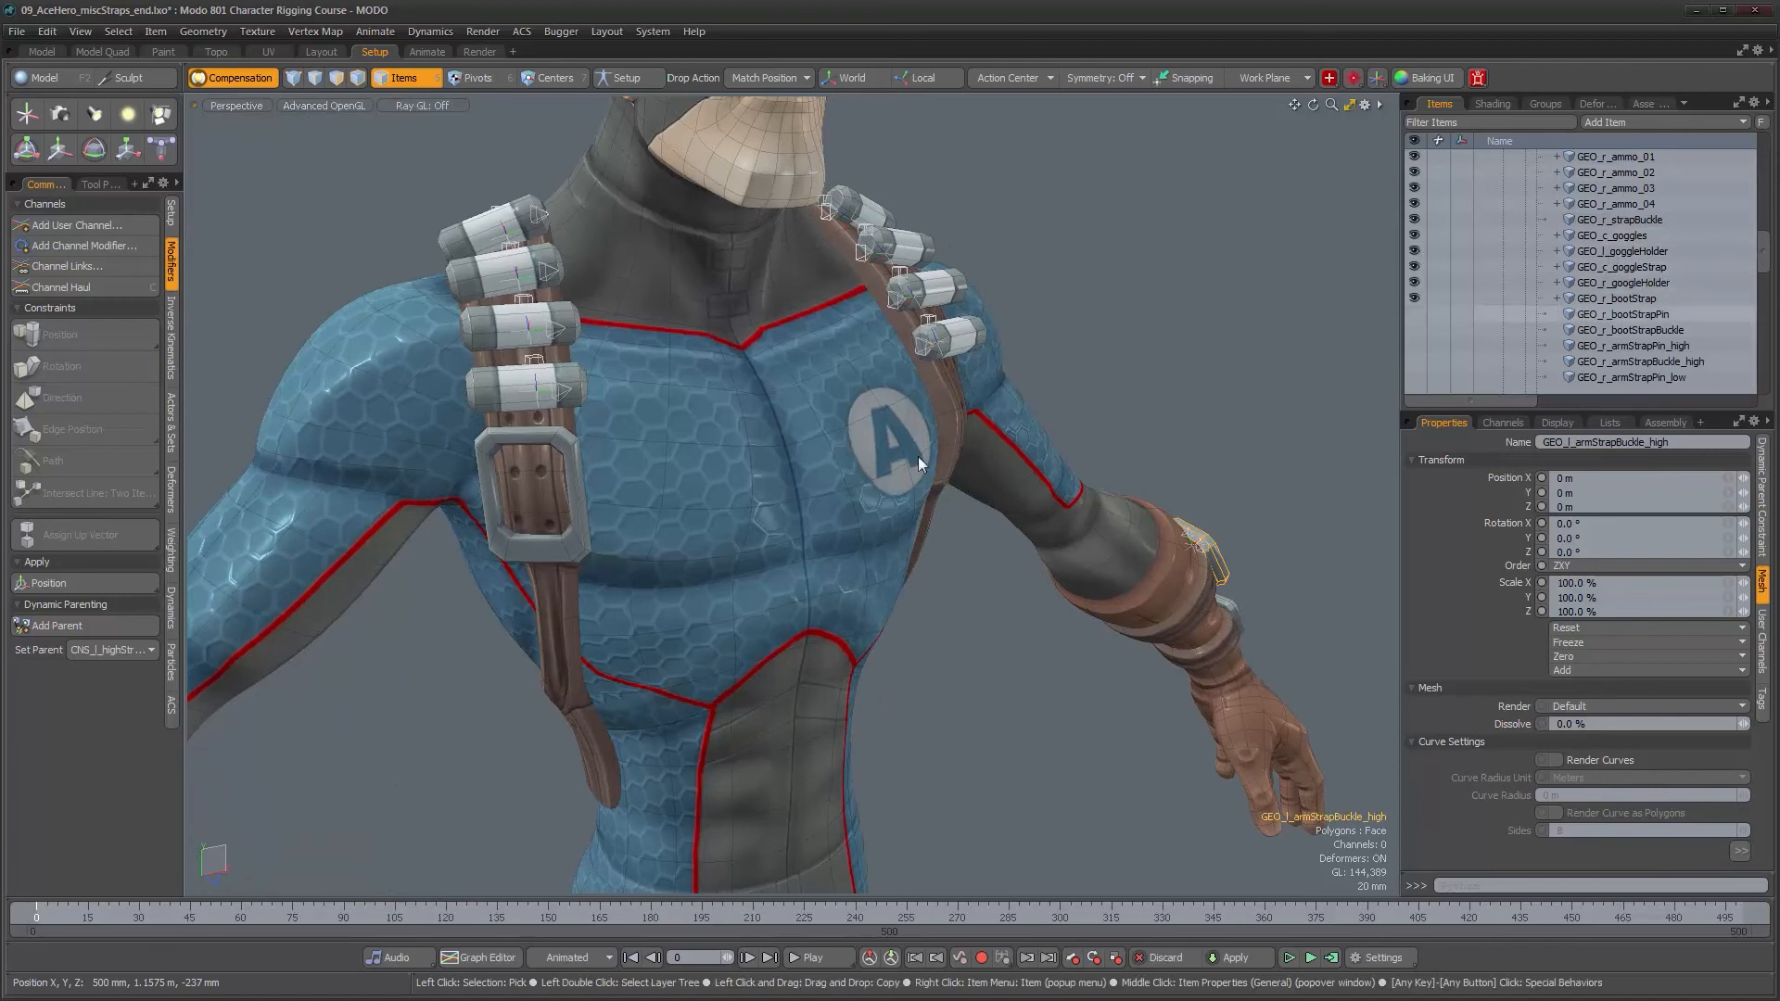
left_click_drag(890, 462, 798, 480, "alt")
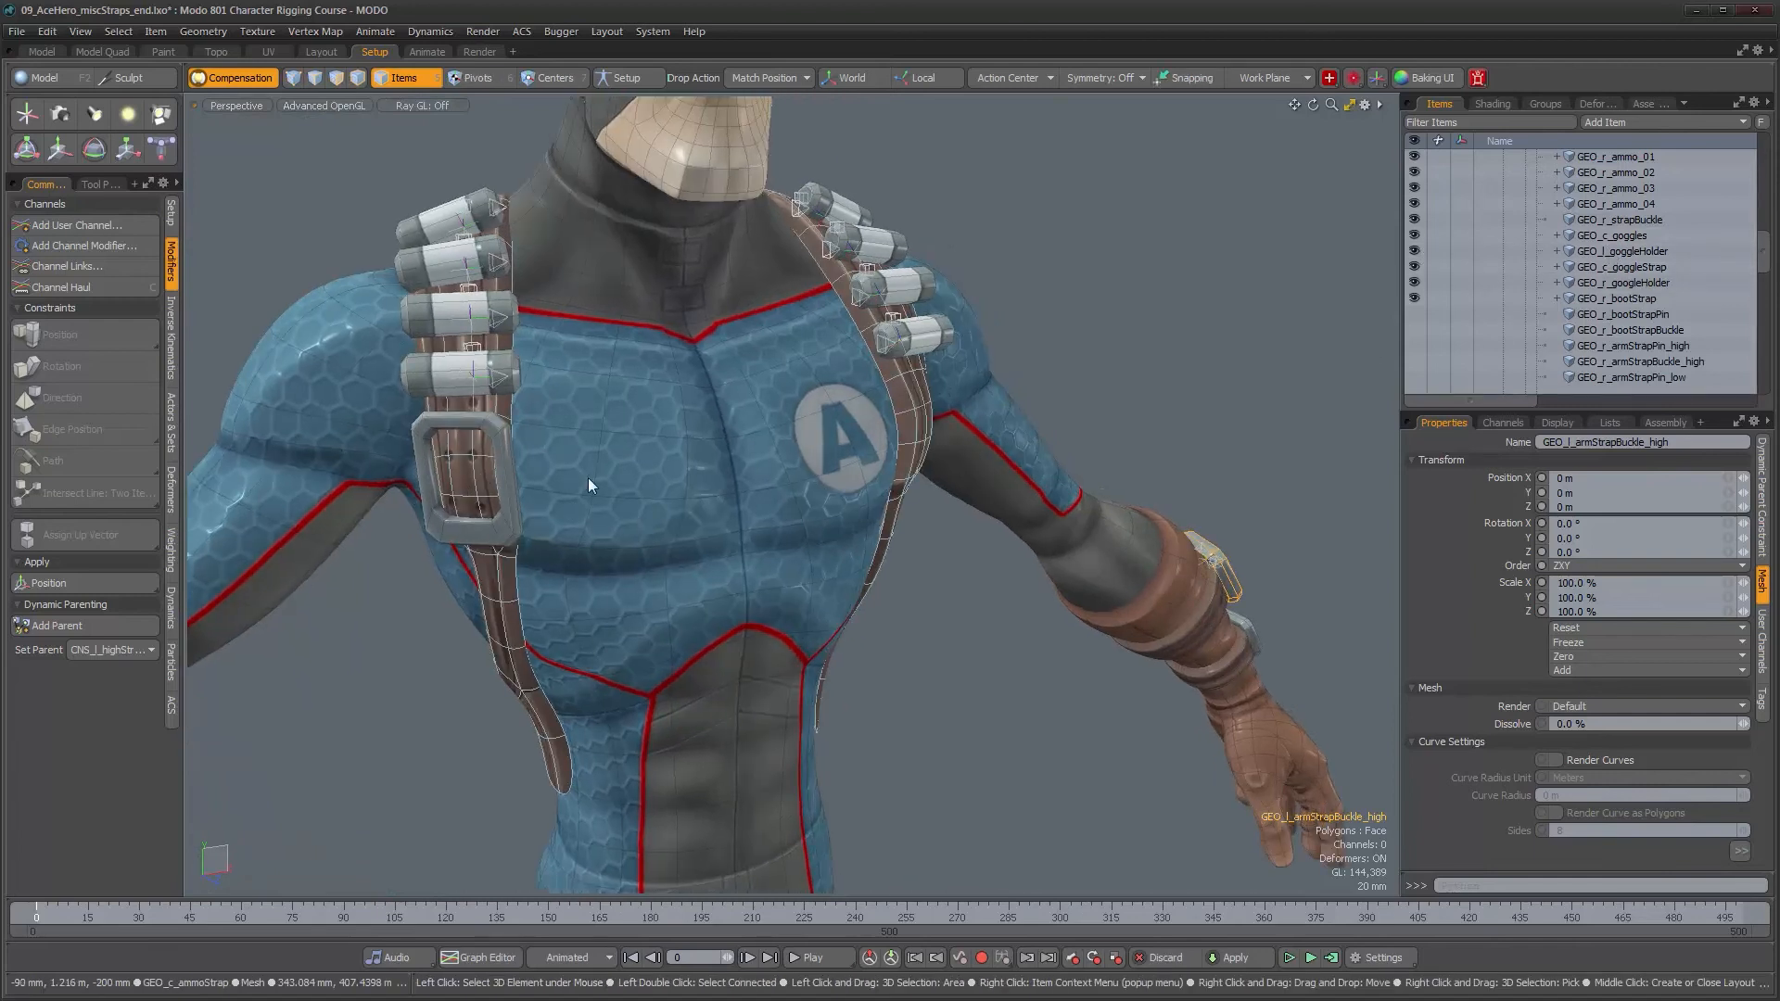
- Unhide GEO_l_strapPin_01, GEO_l_strapPin_02 and GEO_l_strapBuckle on the left chest strap
scroll(1615, 292, "up", 4)
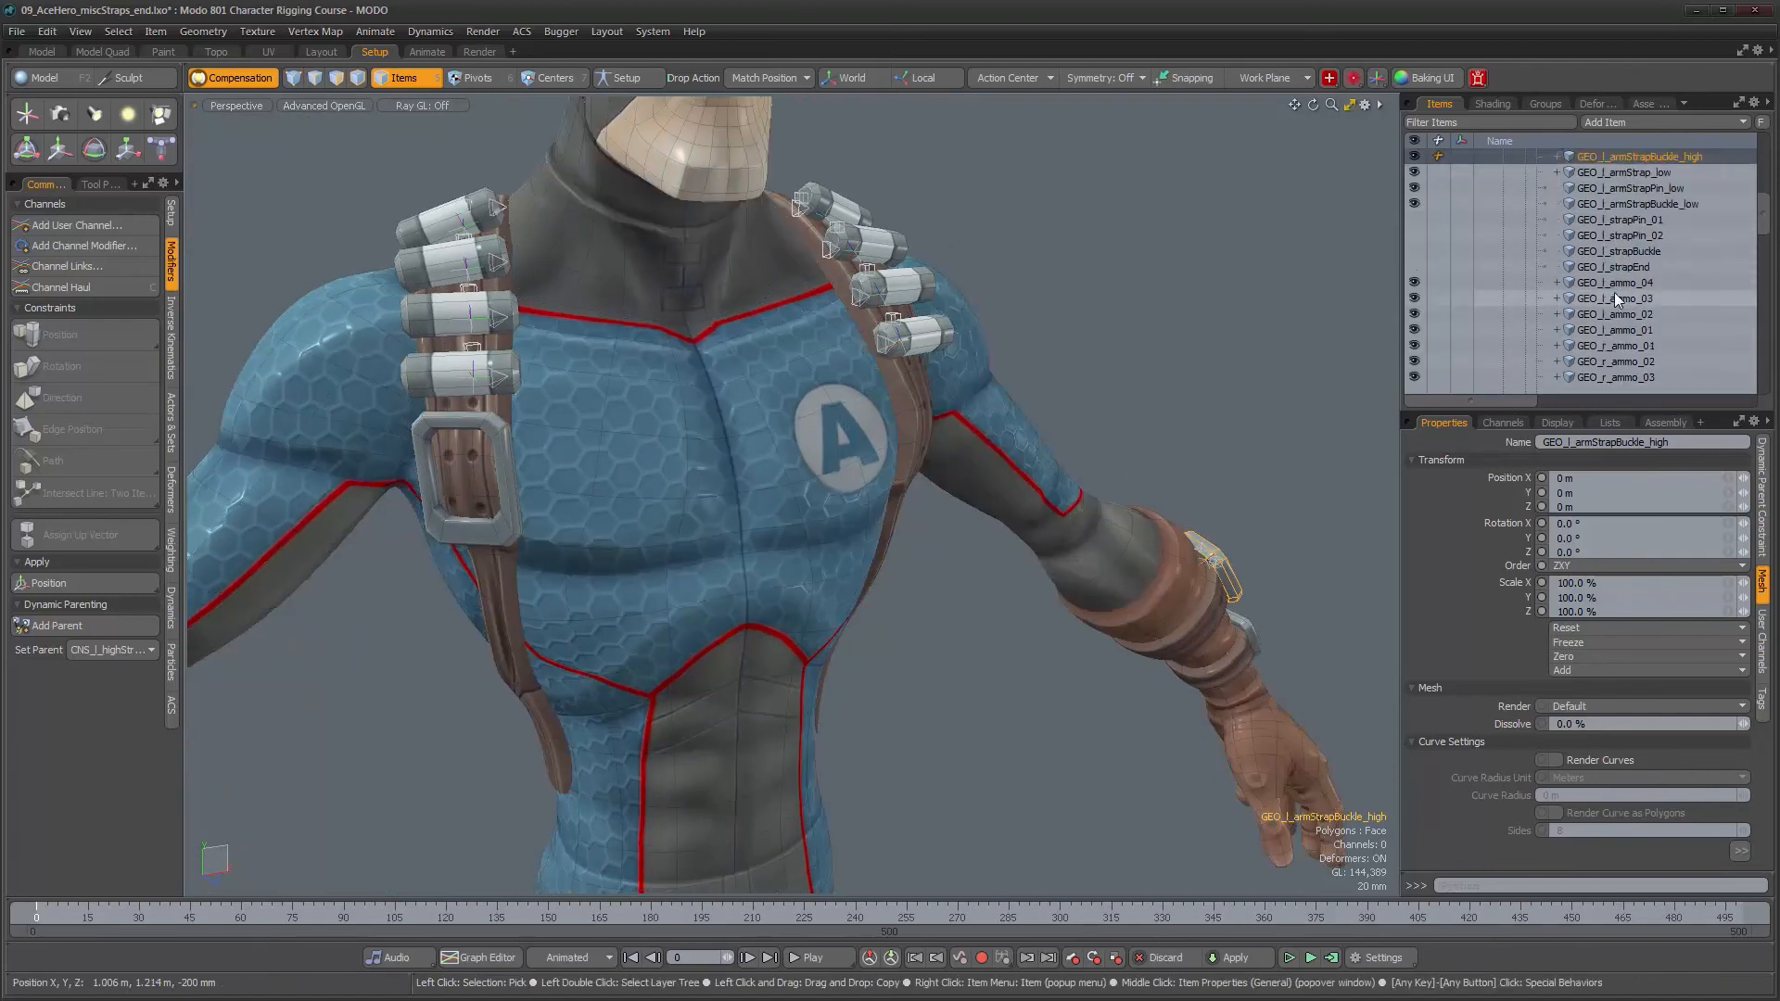
left_click(1414, 219)
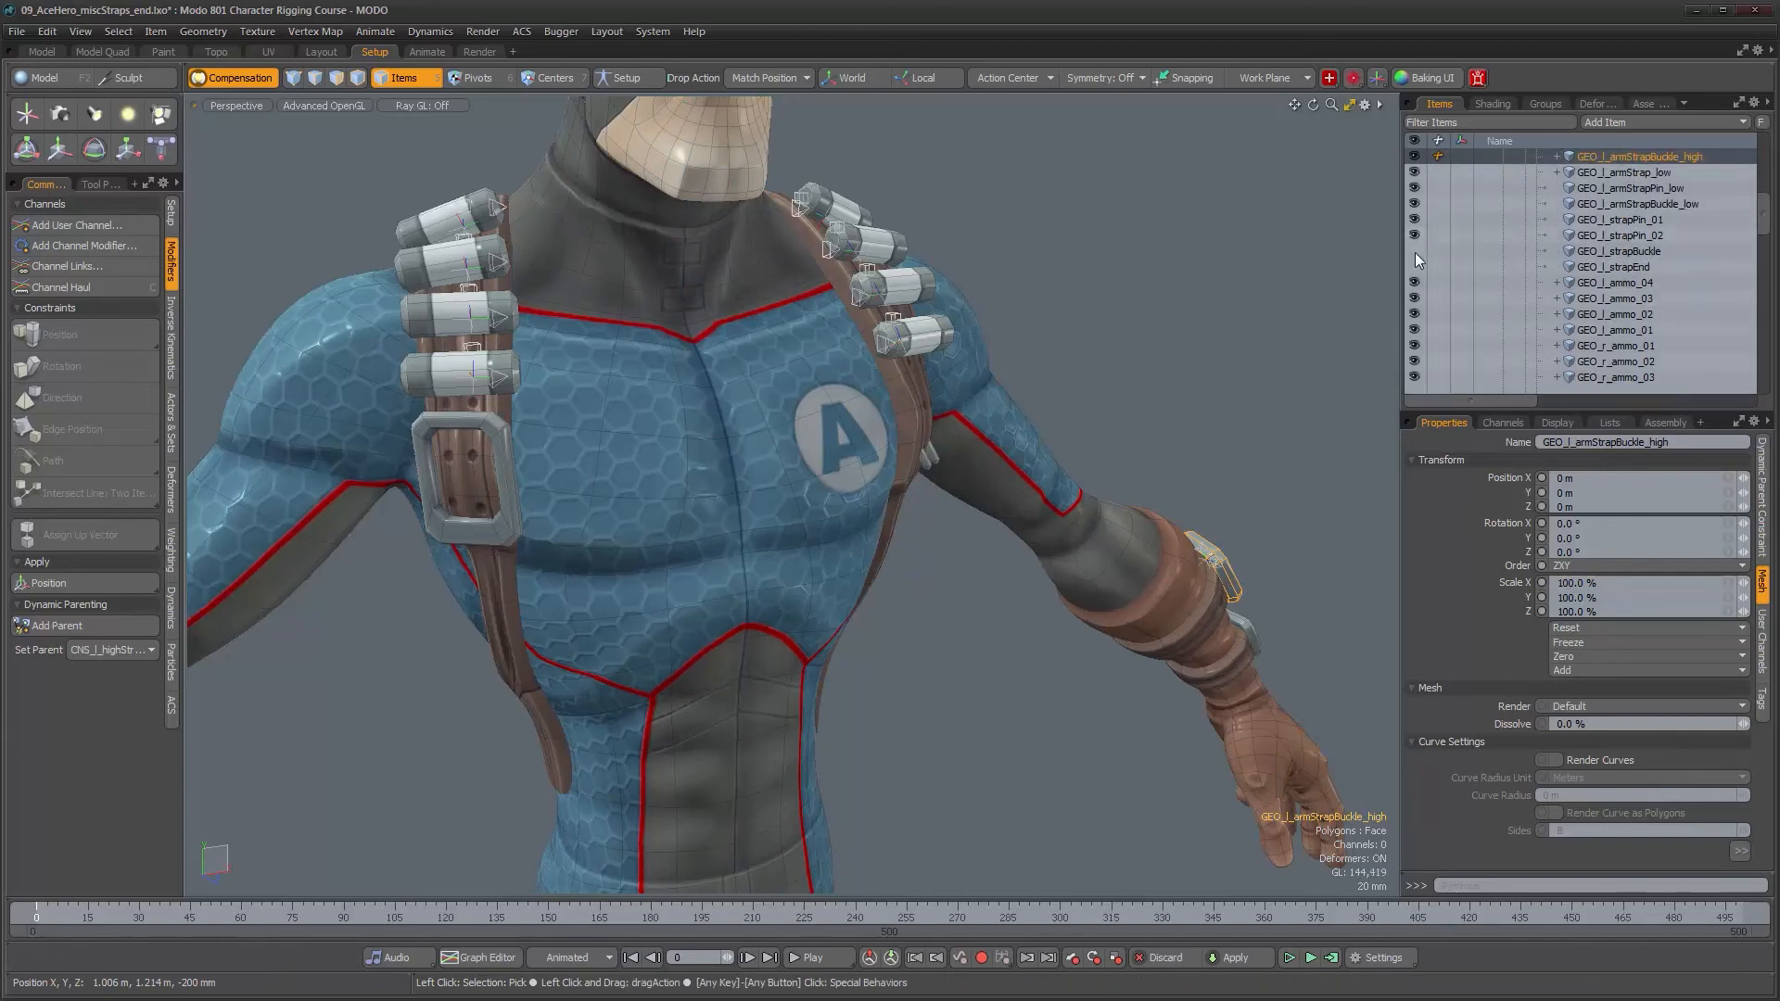
left_click(1414, 251)
left_click_drag(1066, 519, 885, 530, "alt")
right_click_drag(641, 441, 675, 434, "alt")
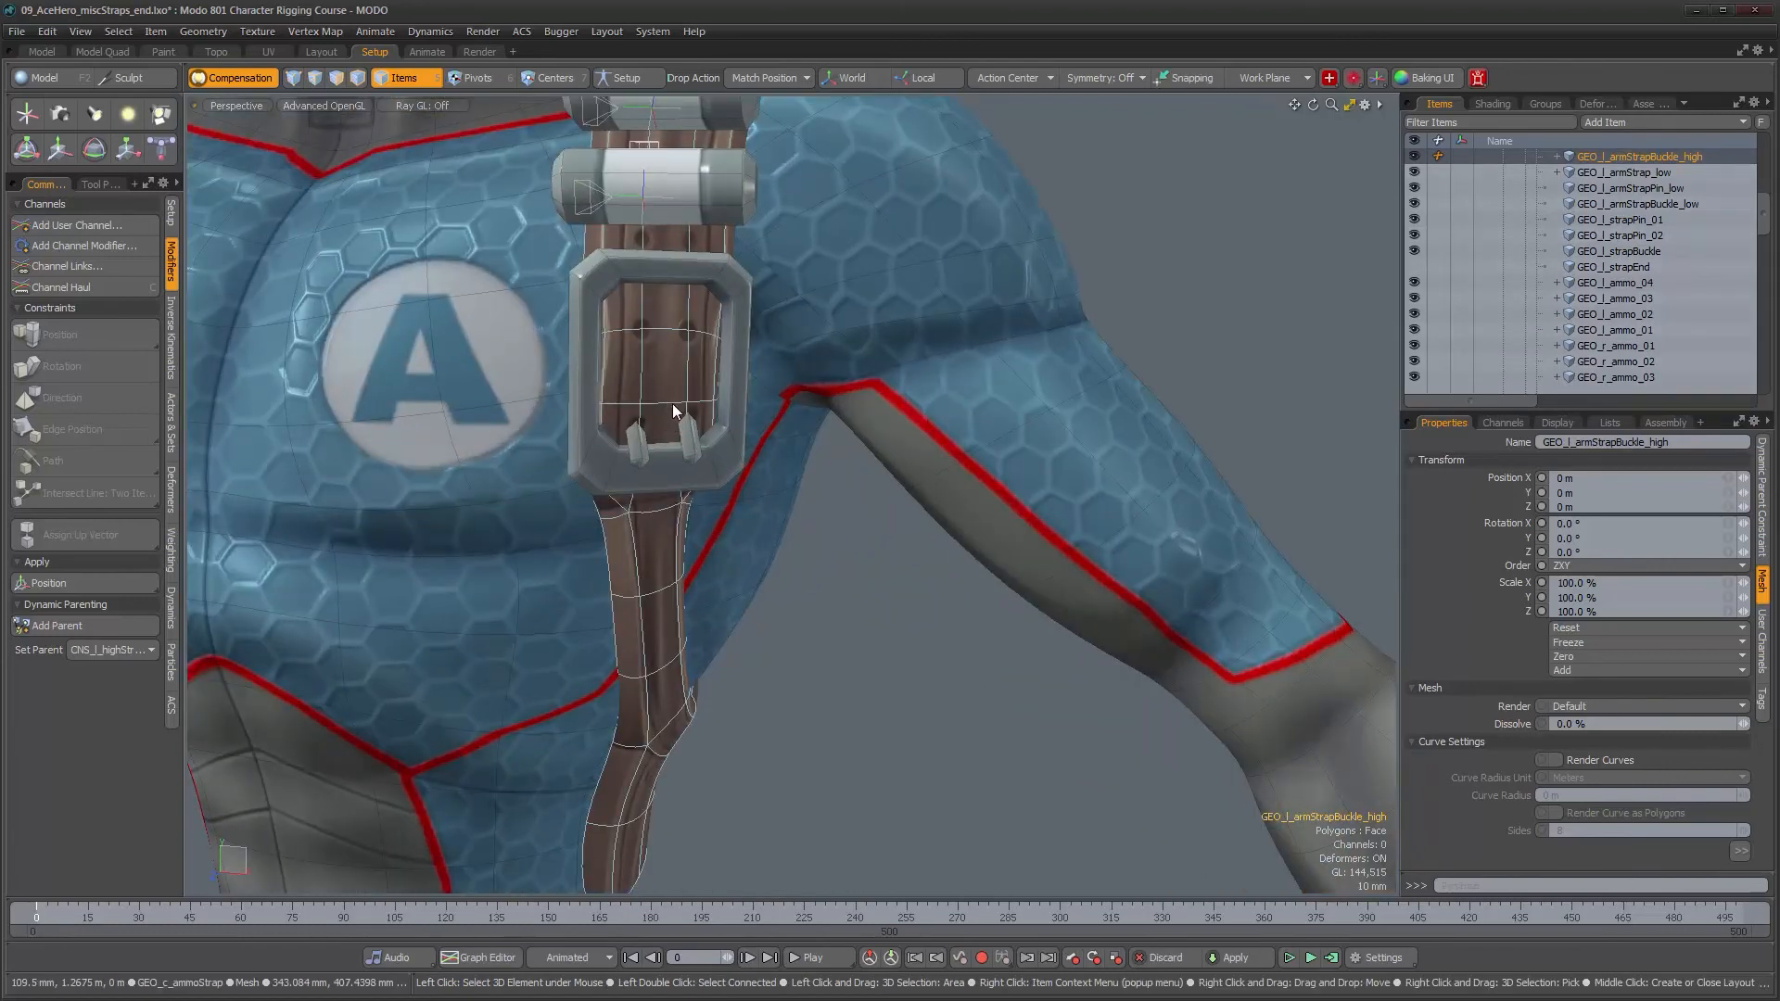
left_click_drag(669, 402, 742, 404, "alt")
right_click_drag(741, 404, 713, 404, "alt")
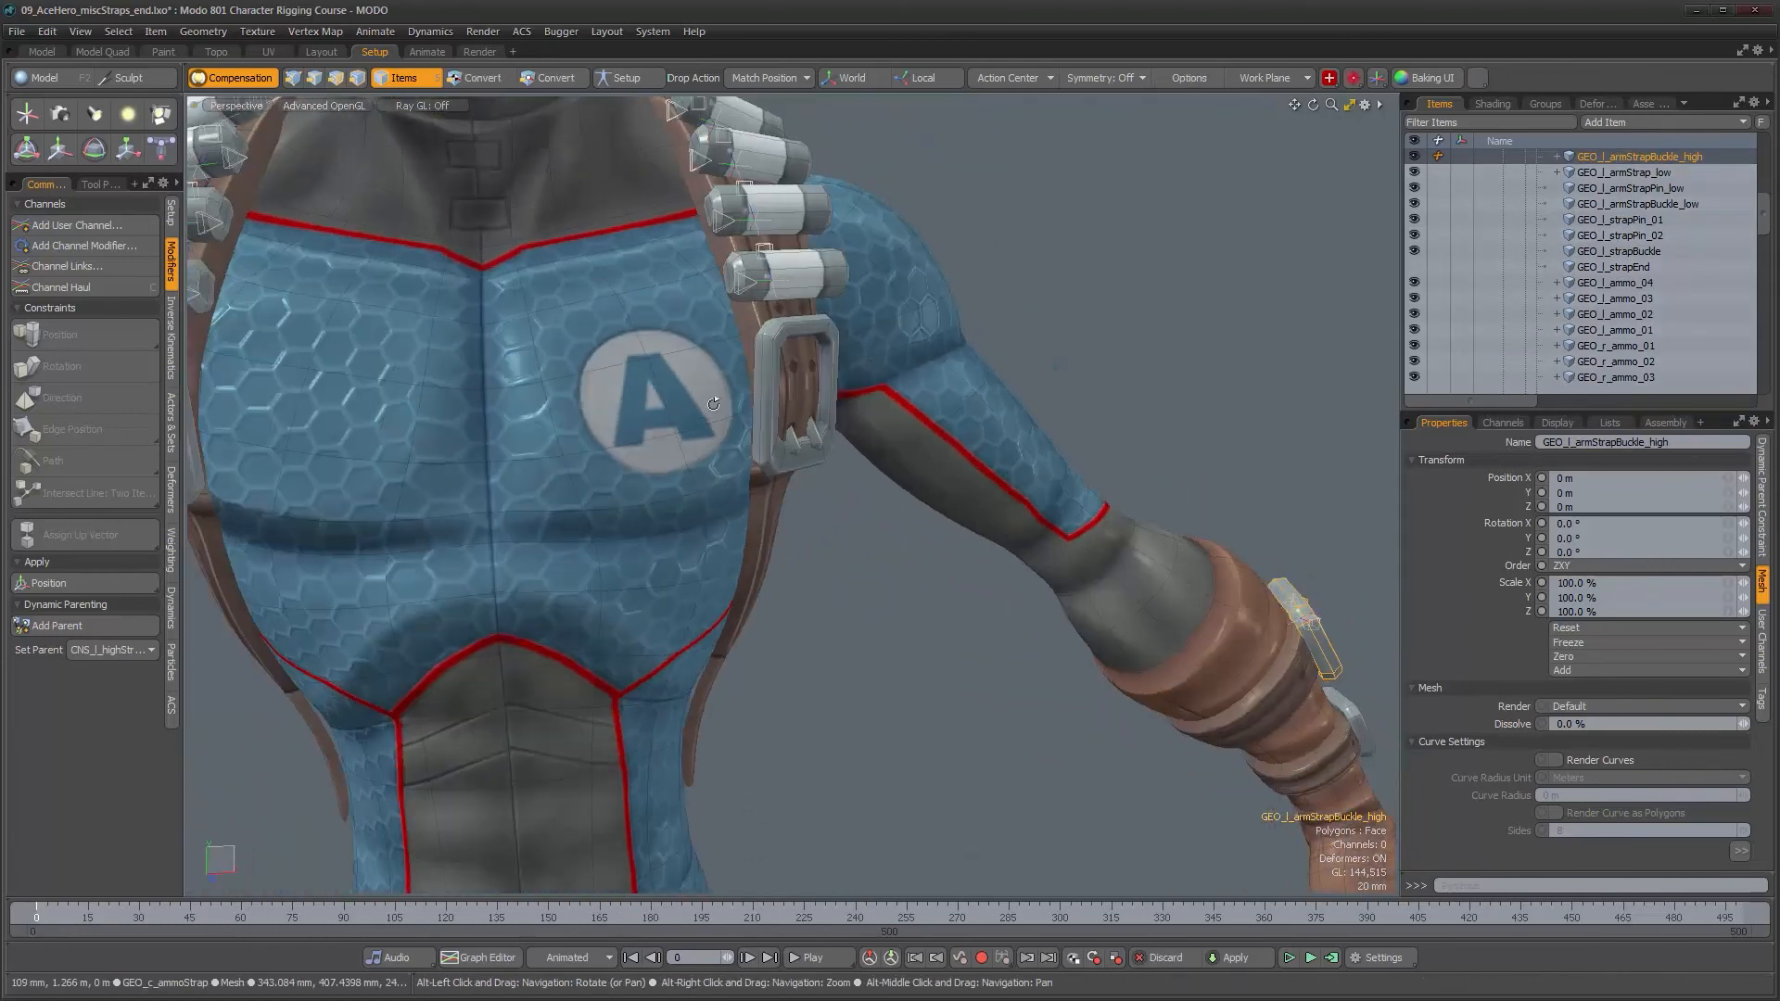
- Examine how the left chest buckle and its pins sit on the strap, and compare both chest straps from several angles
left_click_drag(822, 414, 807, 408, "alt")
right_click_drag(742, 352, 753, 350, "alt")
middle_click_drag(719, 320, 730, 419, "alt")
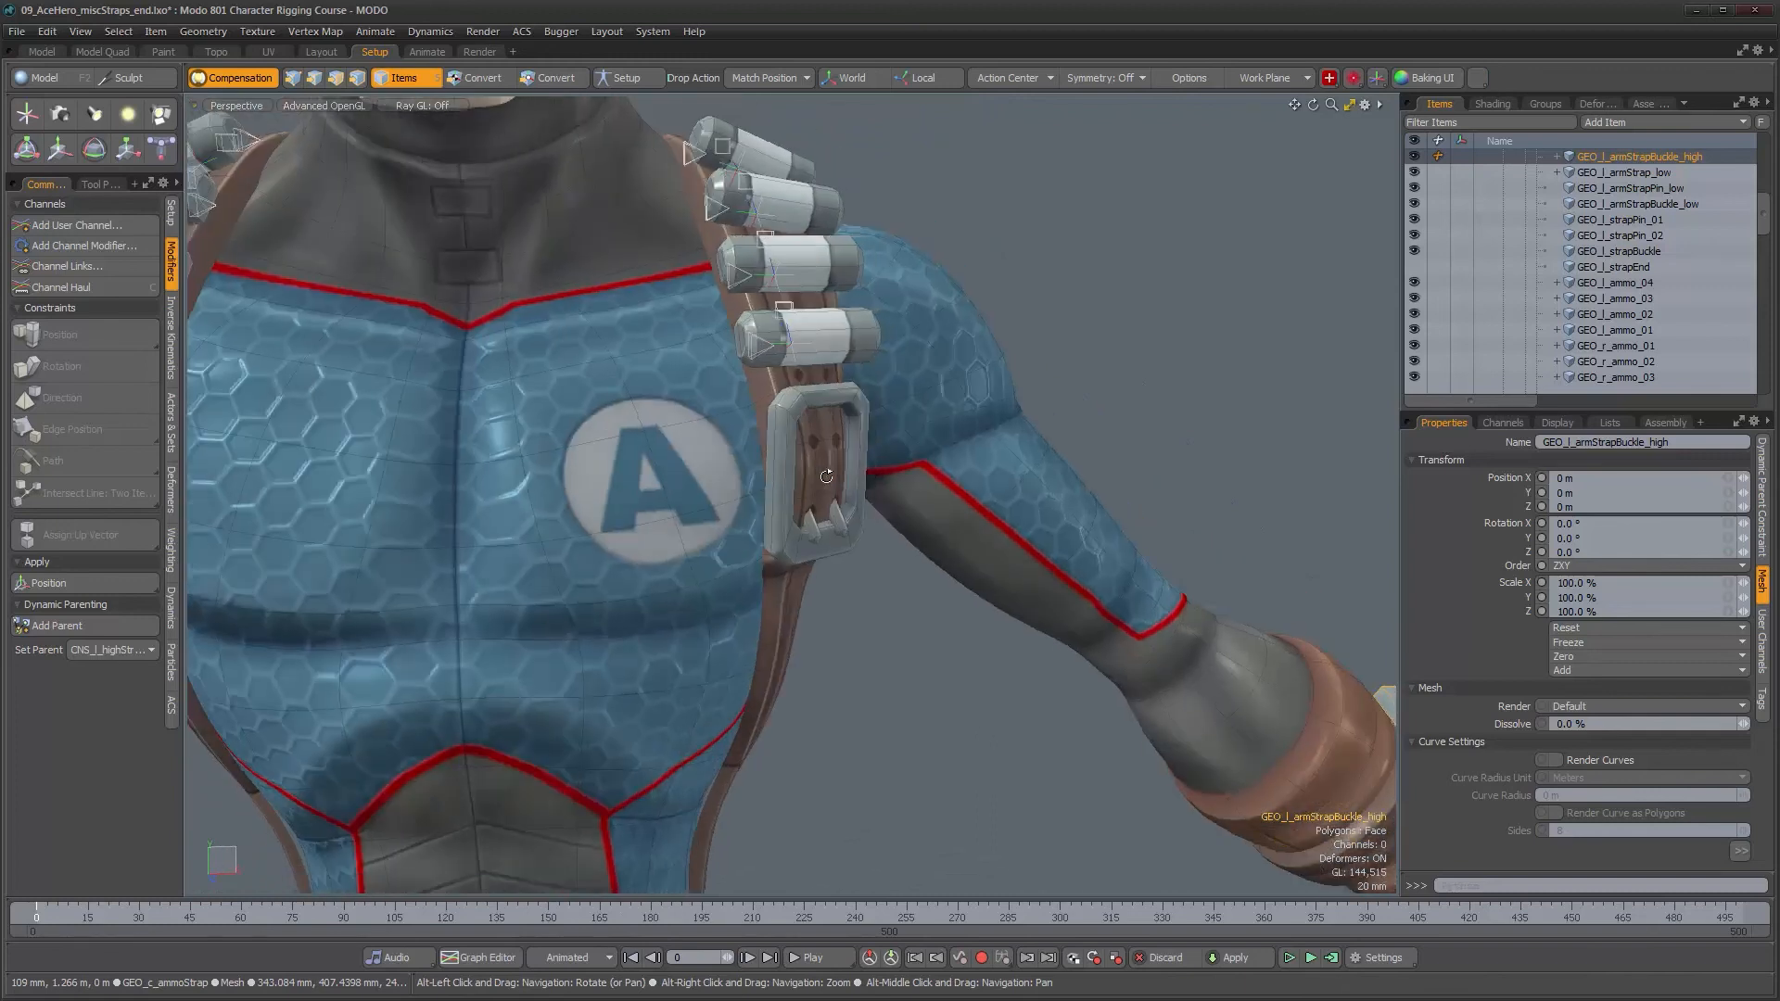
right_click_drag(727, 419, 743, 419, "alt")
left_click_drag(838, 481, 792, 488, "alt")
right_click_drag(797, 491, 833, 492, "alt")
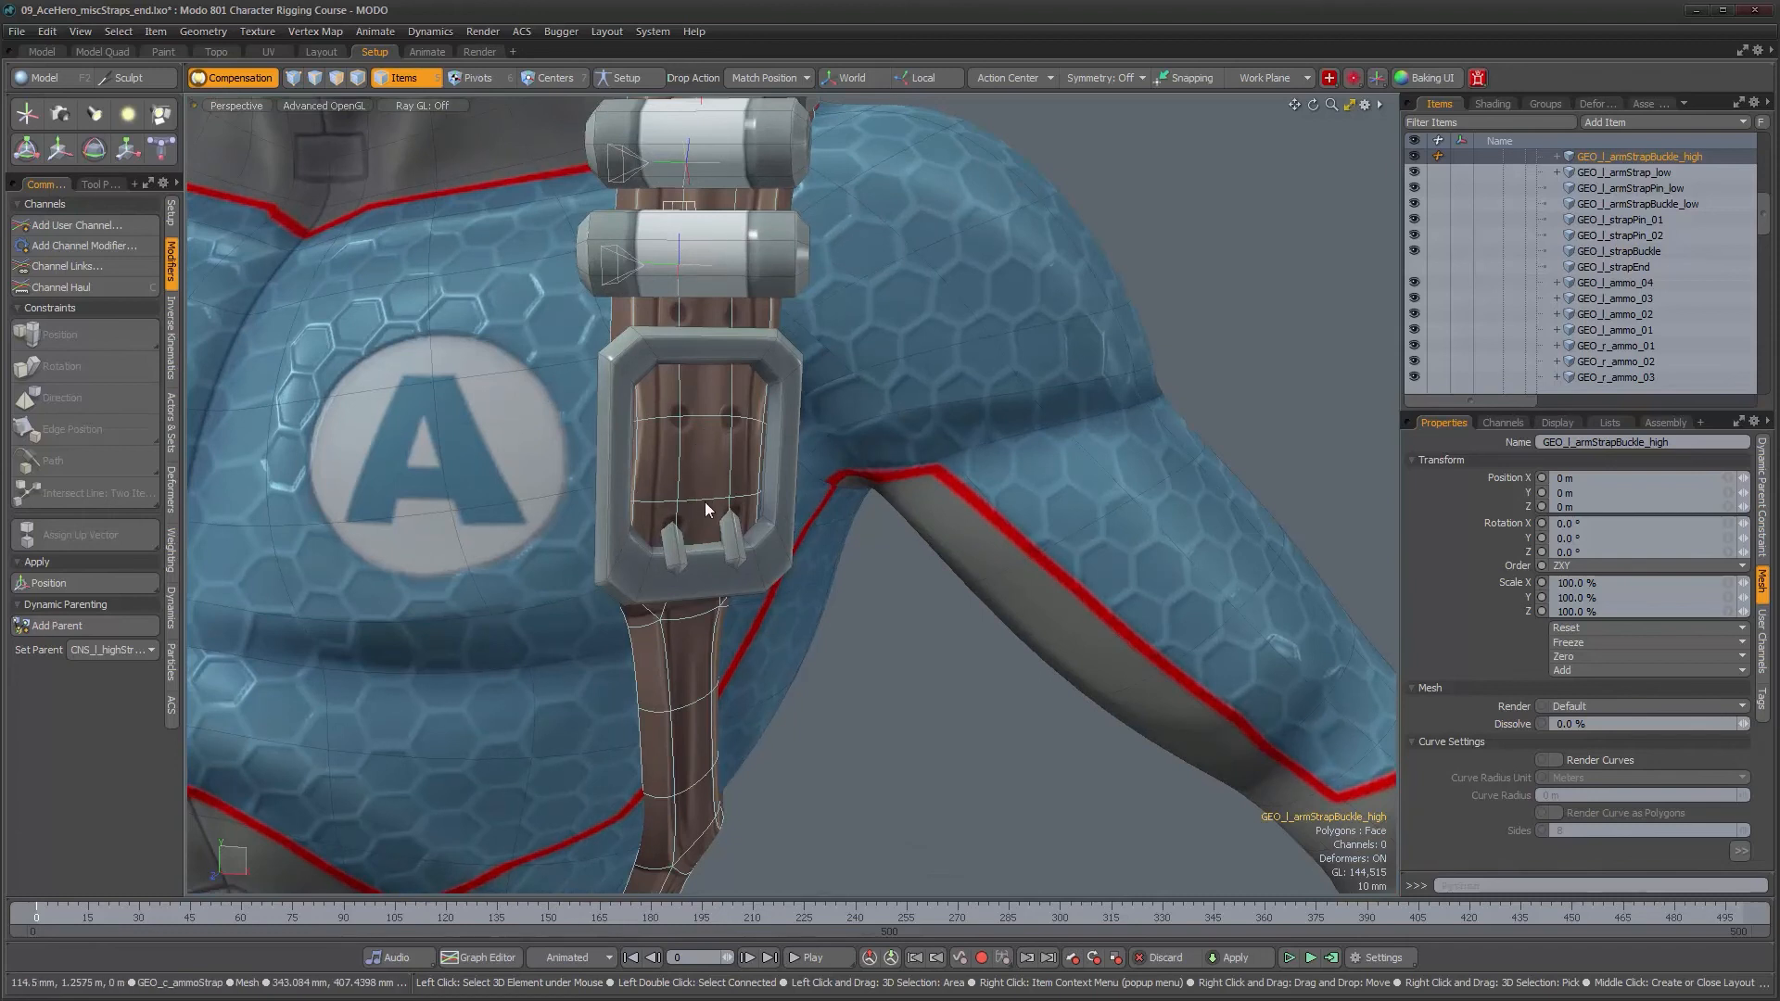
left_click_drag(709, 512, 820, 516, "alt")
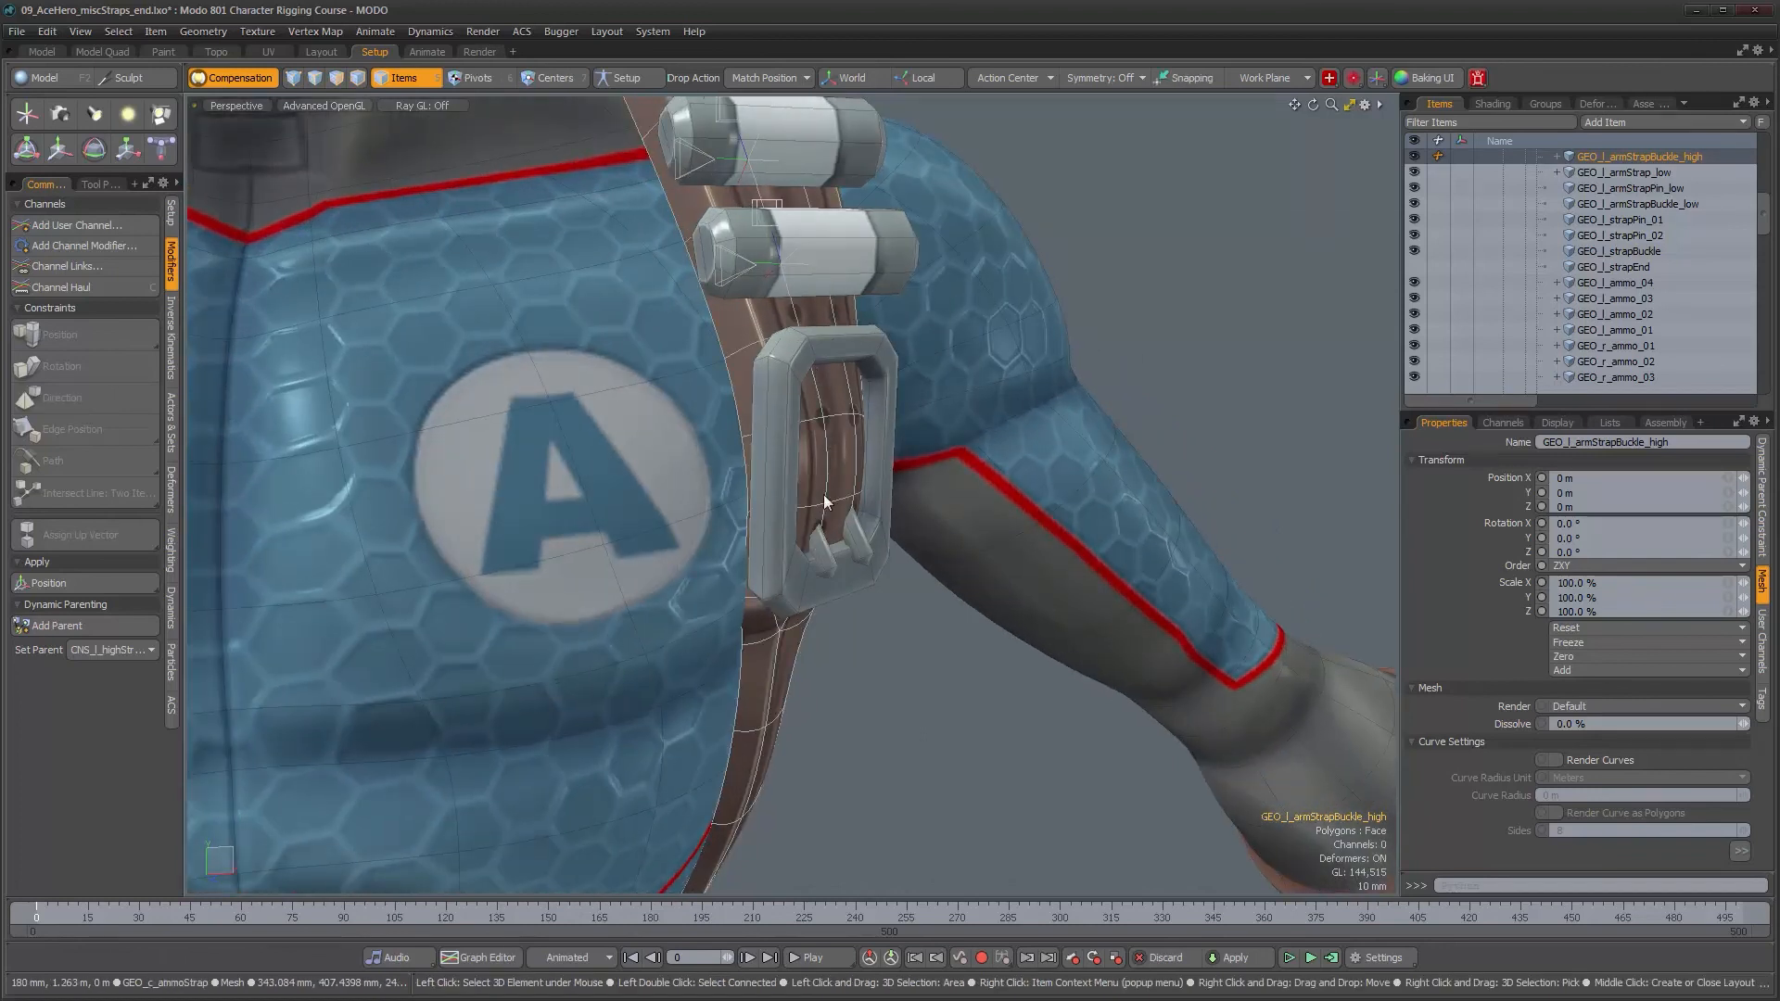
left_click_drag(837, 488, 871, 433, "alt")
right_click_drag(871, 433, 636, 623, "alt")
middle_click_drag(636, 623, 656, 862, "alt")
right_click_drag(687, 398, 867, 389, "alt")
left_click_drag(788, 556, 762, 487, "alt")
left_click_drag(691, 614, 652, 623, "alt")
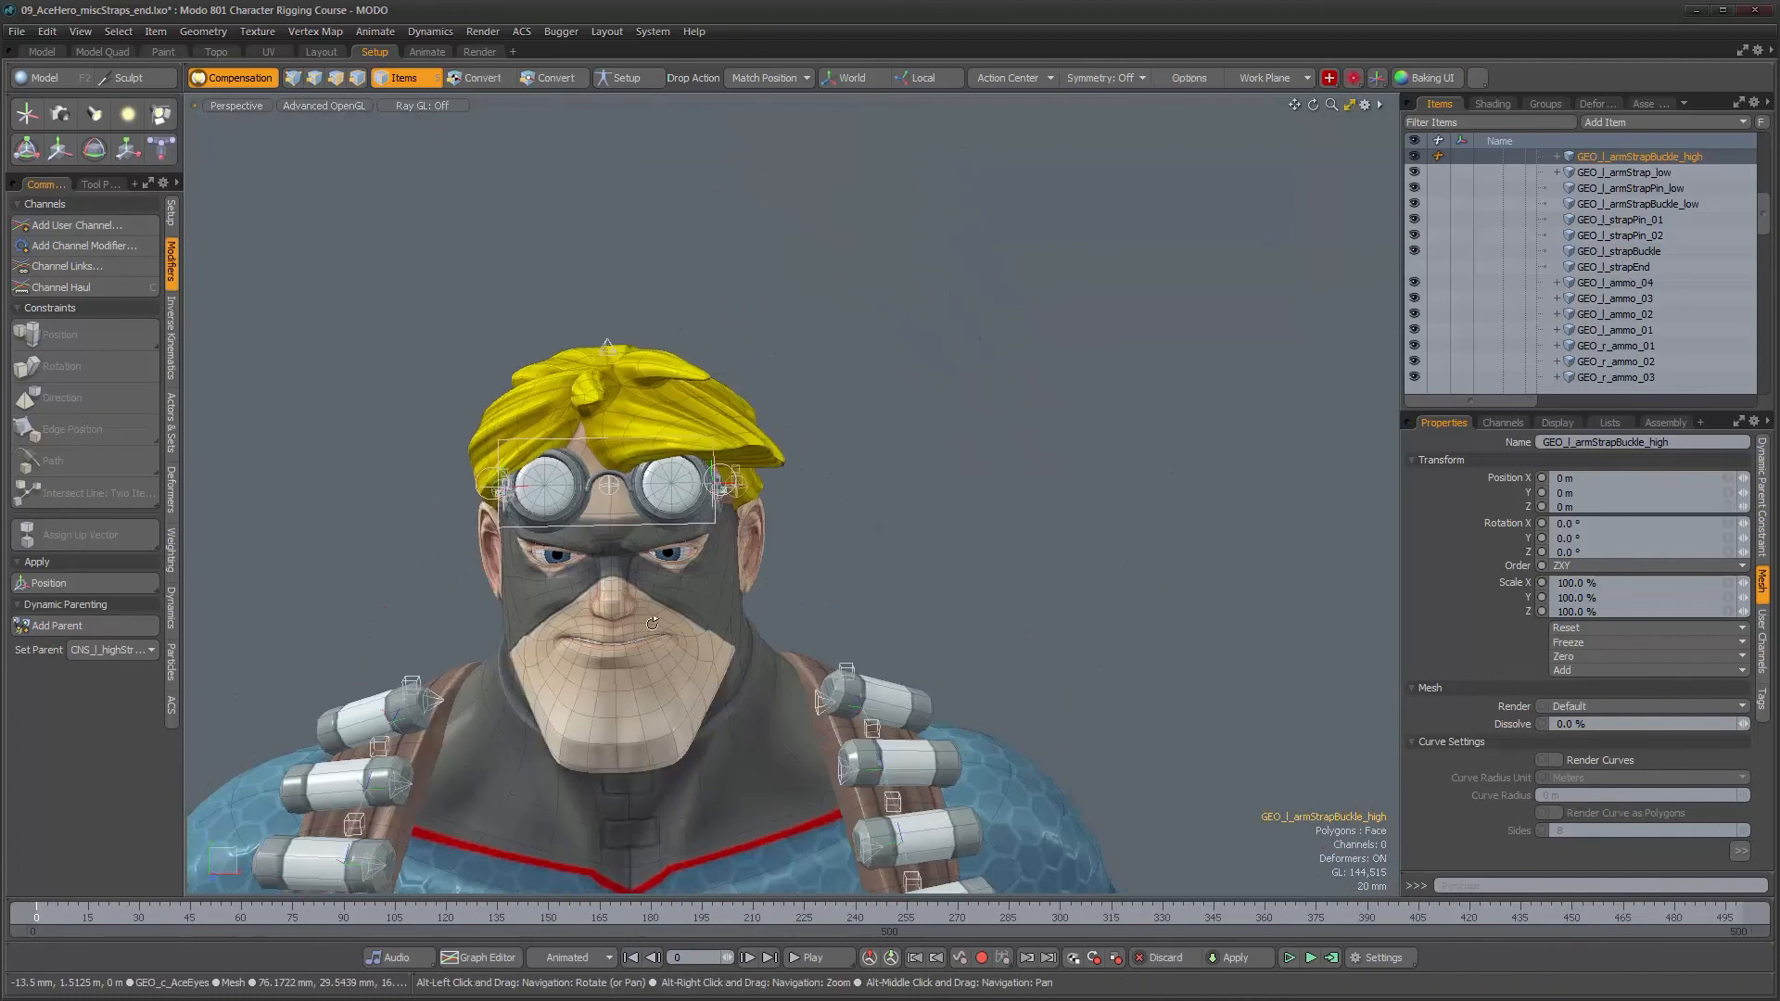
middle_click_drag(755, 816, 688, 445, "alt")
right_click_drag(846, 656, 886, 663, "alt")
middle_click_drag(885, 732, 774, 589, "alt")
right_click_drag(774, 589, 860, 598, "alt")
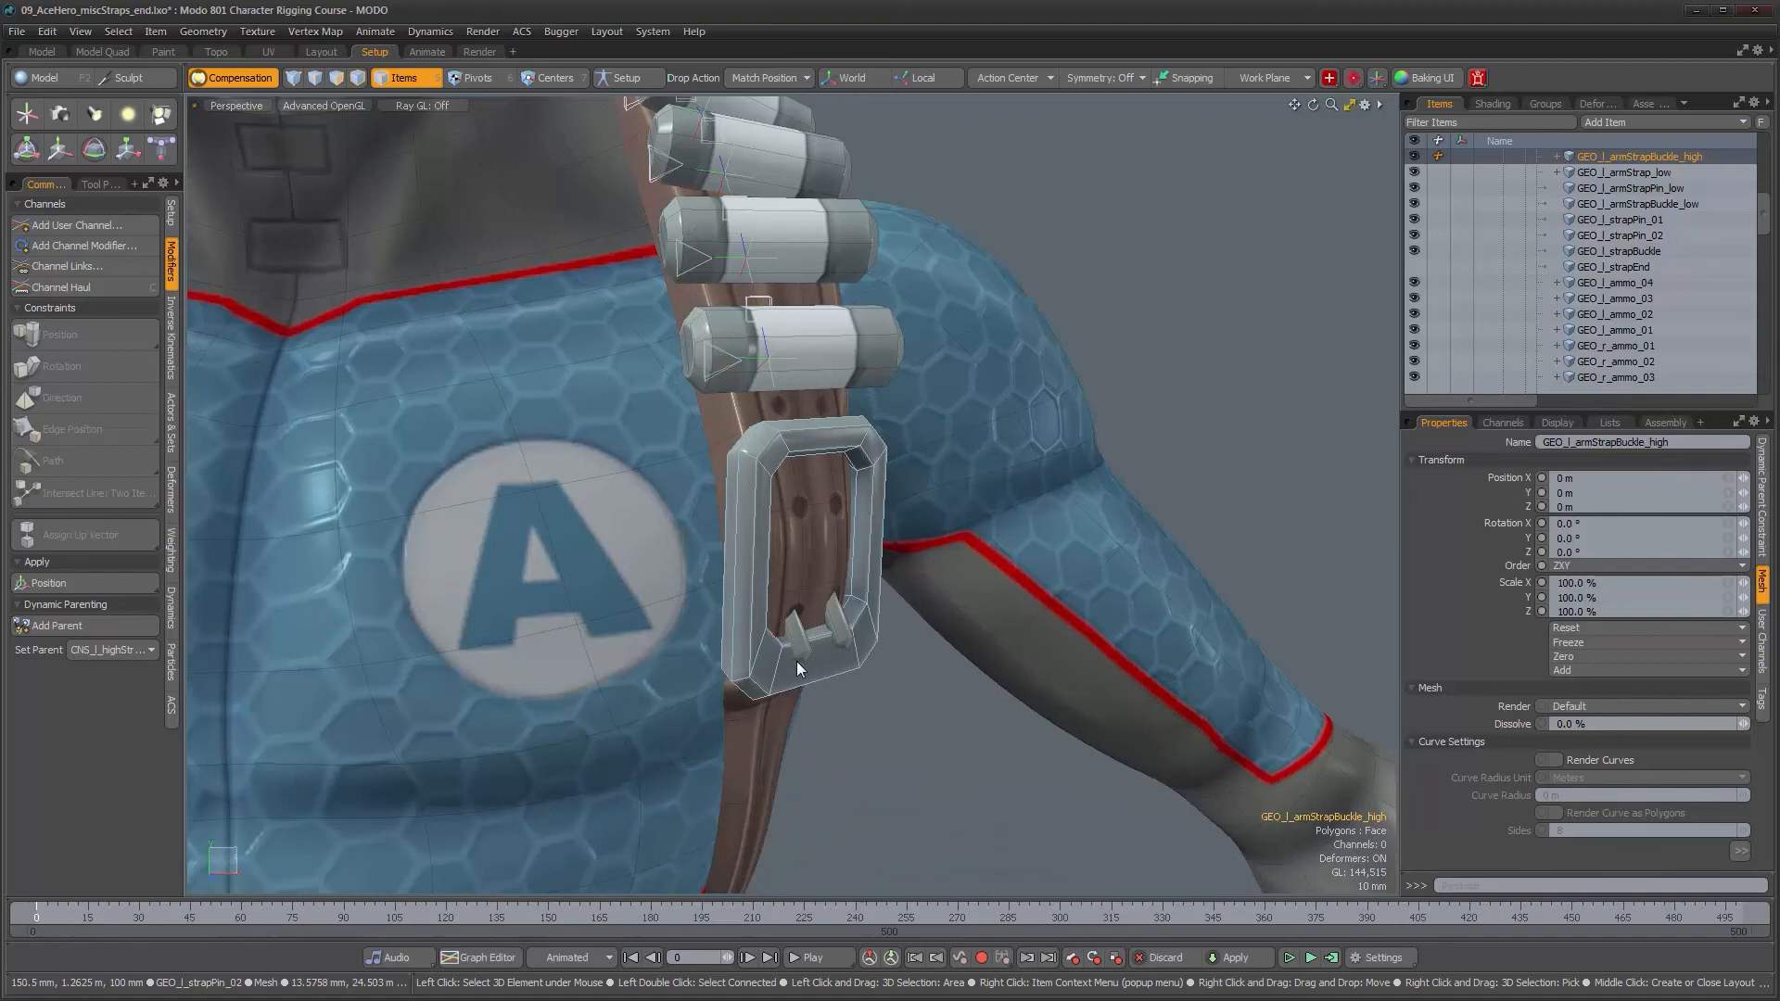
left_click_drag(788, 668, 859, 586, "alt")
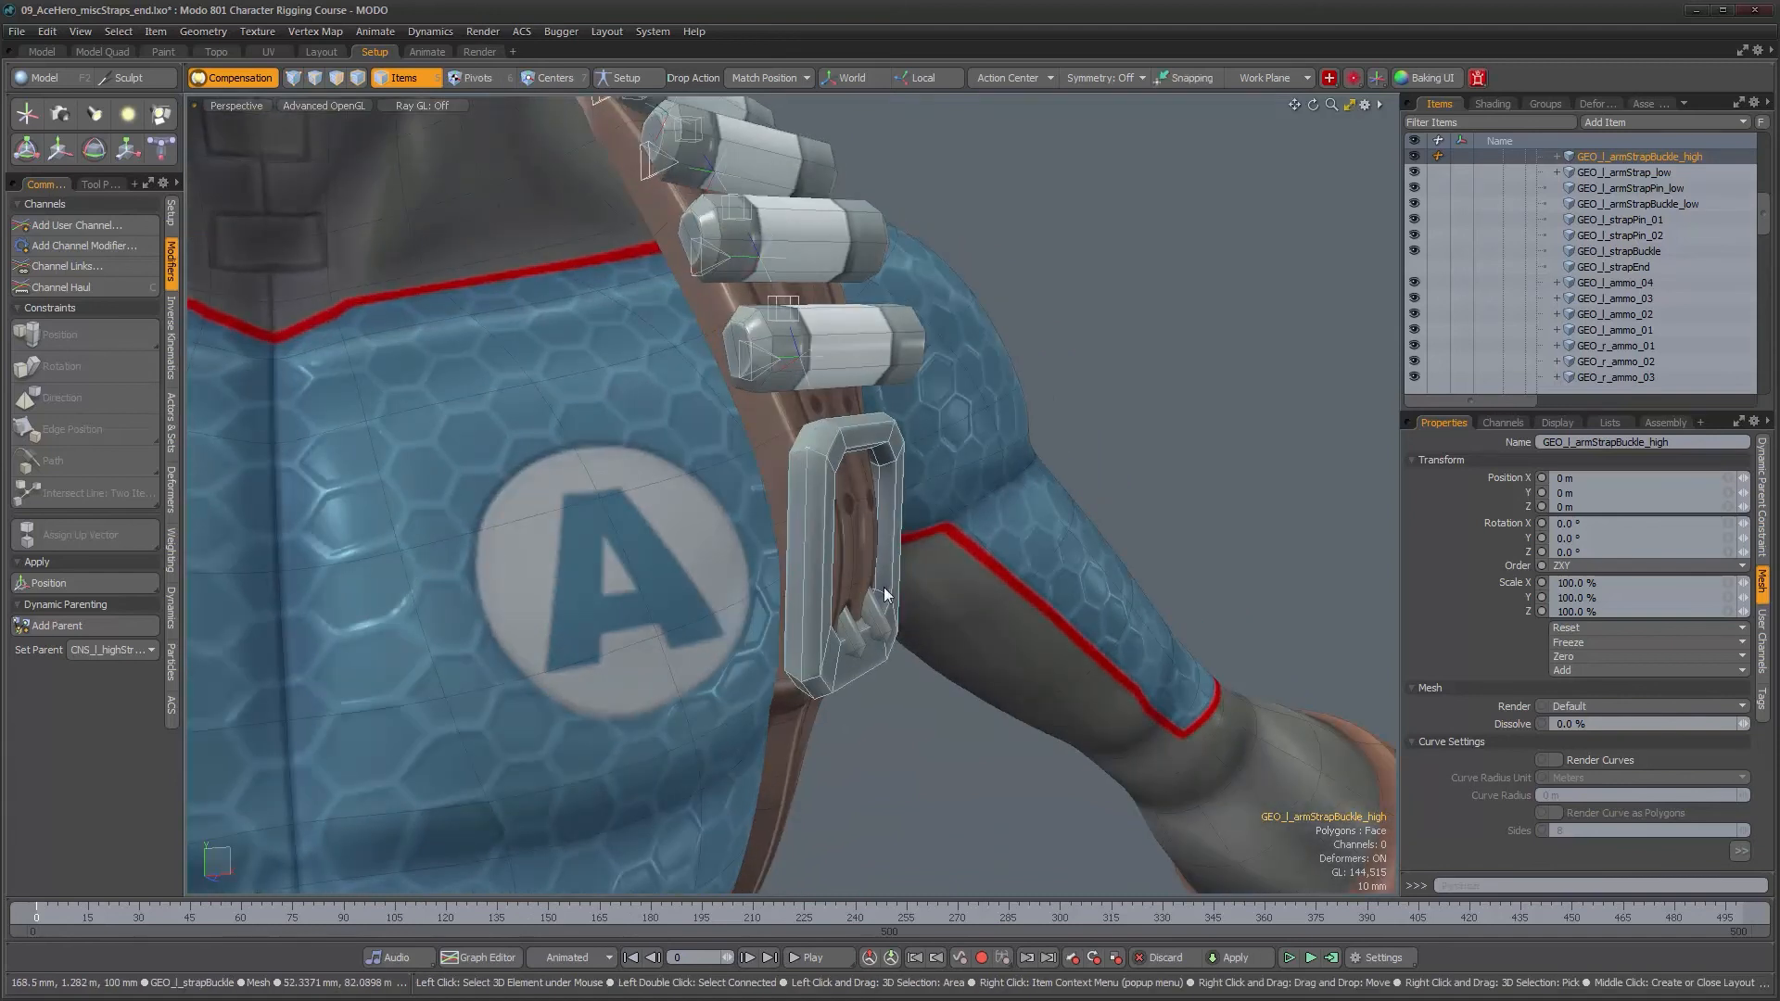
right_click_drag(886, 573, 788, 598, "alt")
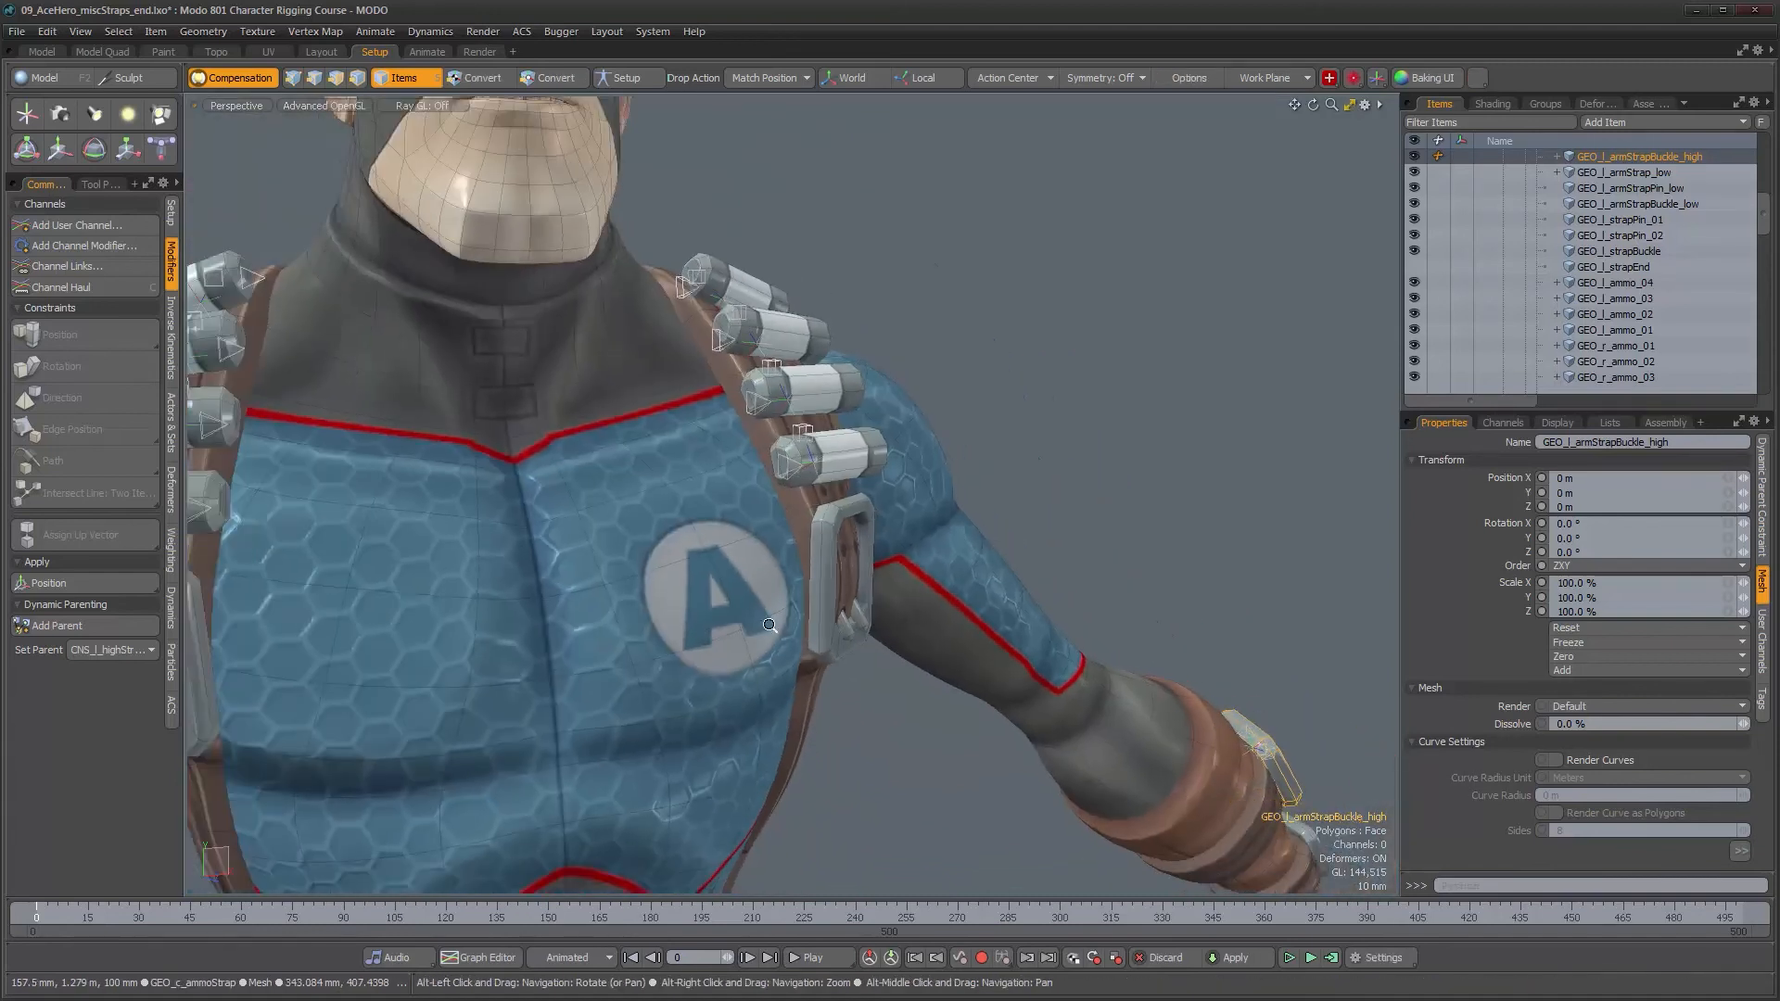
left_click_drag(788, 597, 788, 614, "alt")
right_click_drag(788, 613, 703, 610, "alt")
left_click_drag(703, 610, 710, 595, "alt")
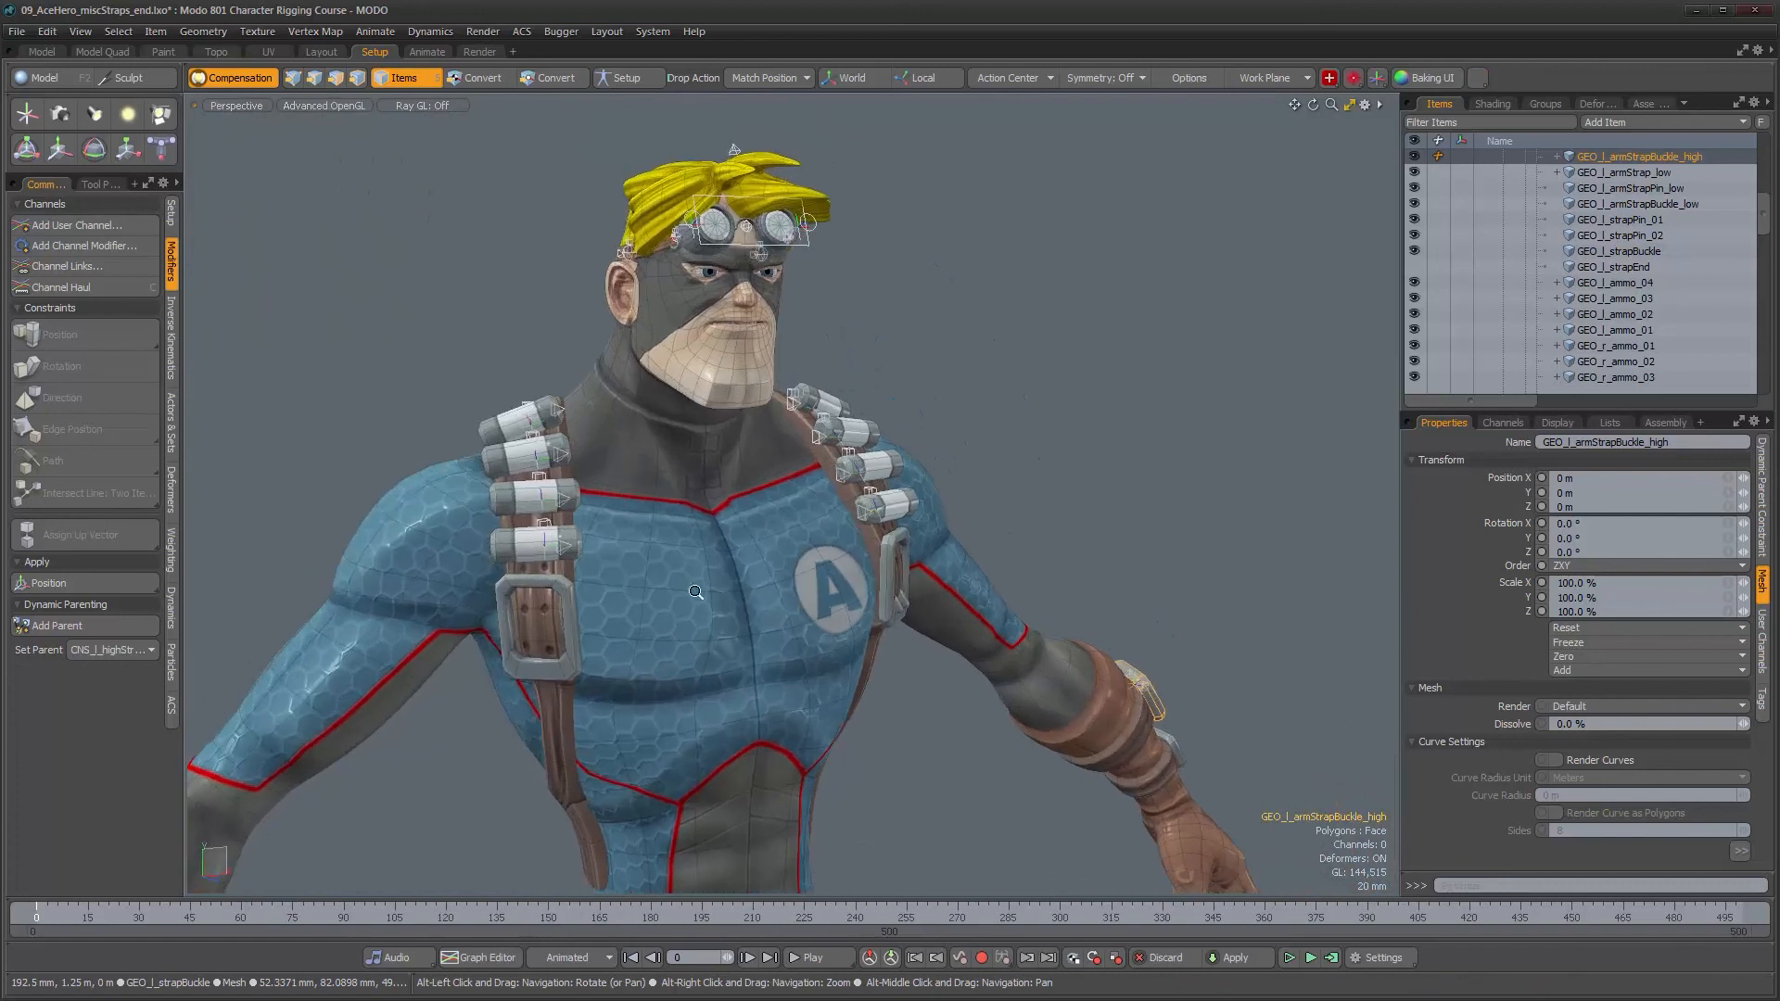
right_click_drag(710, 596, 758, 586, "alt")
left_click_drag(758, 586, 851, 586, "alt")
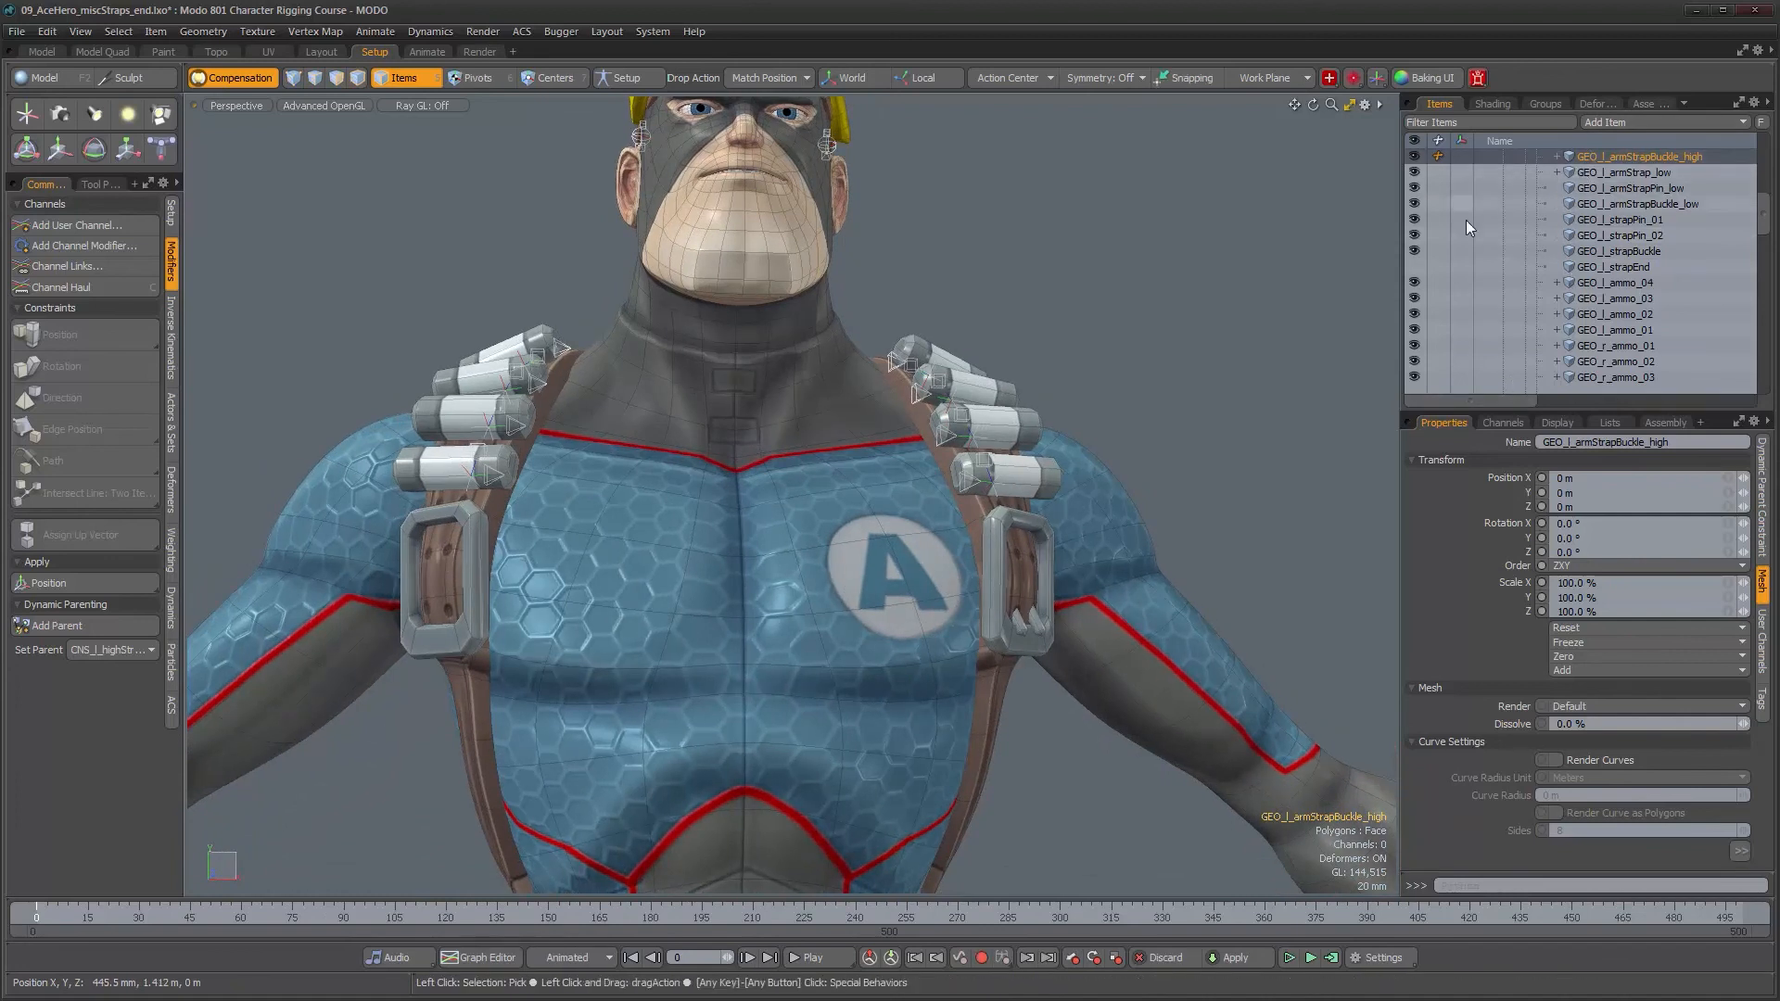
- Unhide GEO_l_strapEnd on the left chest strap, plus GEO_r_bootStrapPin and GEO_r_bootStrapBuckle on the right boot
left_click(1420, 267)
left_click_drag(1190, 468, 1011, 509, "alt")
scroll(1531, 313, "down", 5)
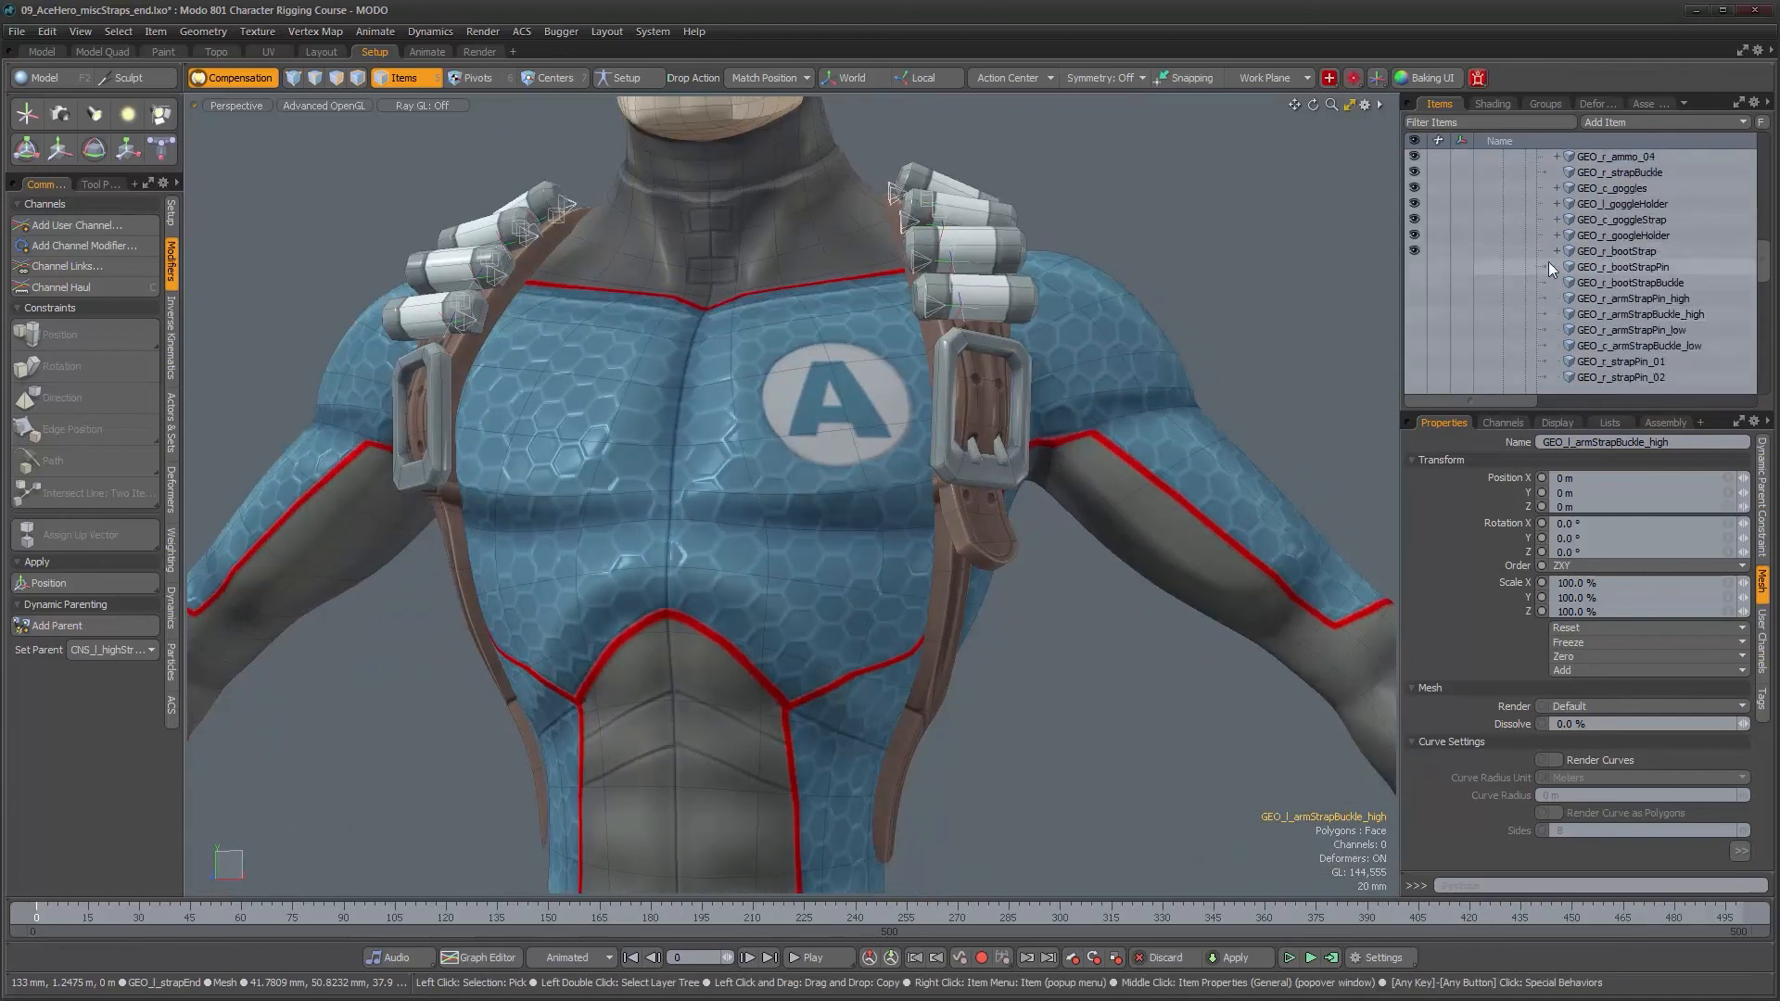
left_click(1415, 267)
left_click(1414, 282)
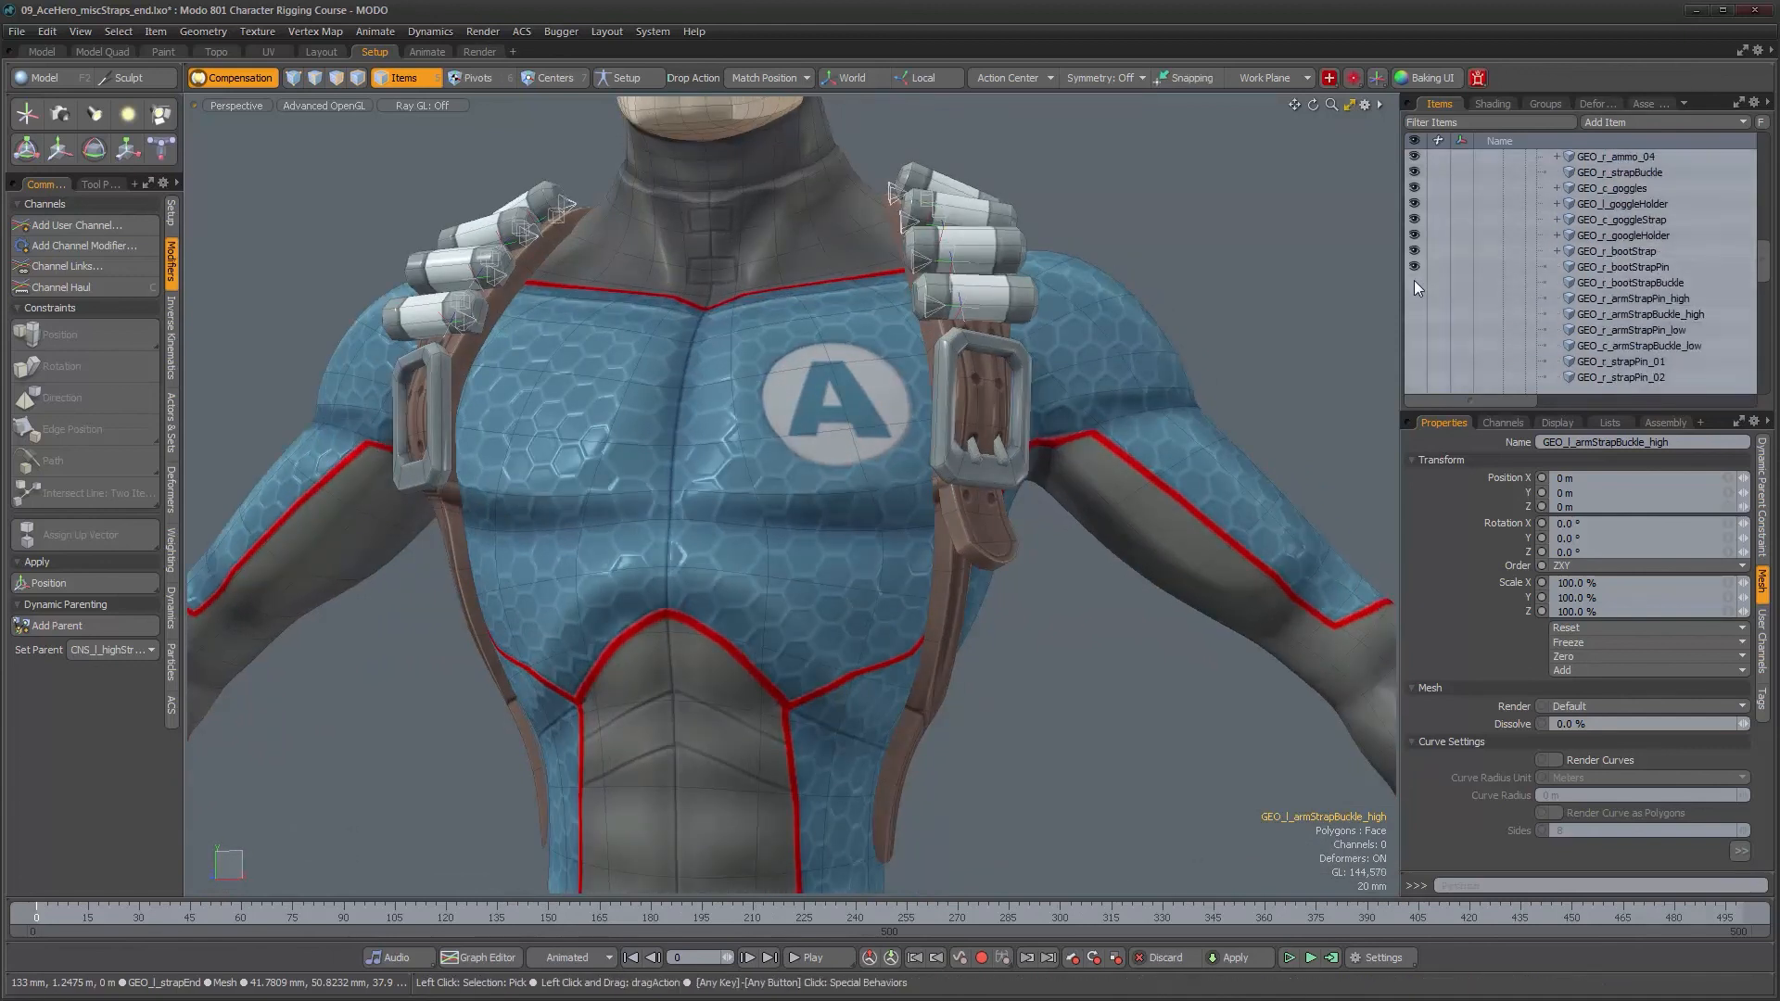
scroll(1029, 603, "down", 3)
left_click_drag(992, 668, 890, 445, "alt+shift")
left_click_drag(881, 797, 871, 232, "alt+shift")
scroll(871, 464, "down", 2)
left_click_drag(872, 751, 815, 236, "alt+shift")
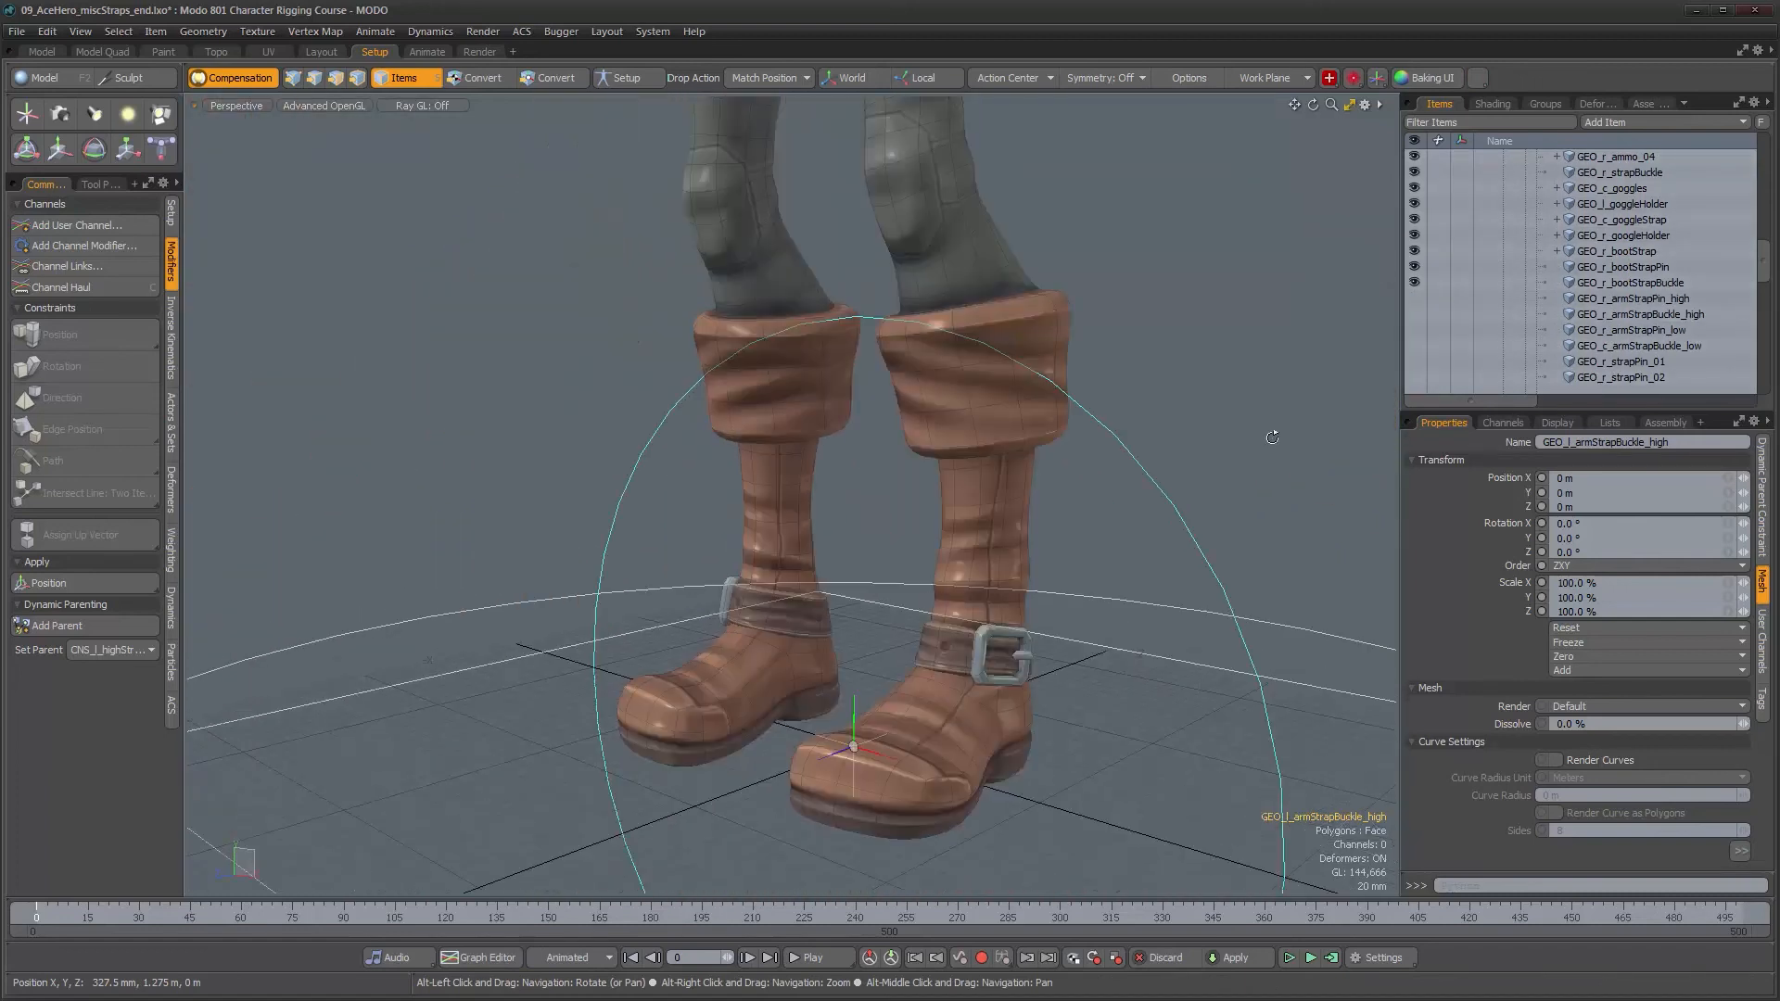
- Unhide the pins and buckles of the right arm's high and low straps
left_click(1414, 299)
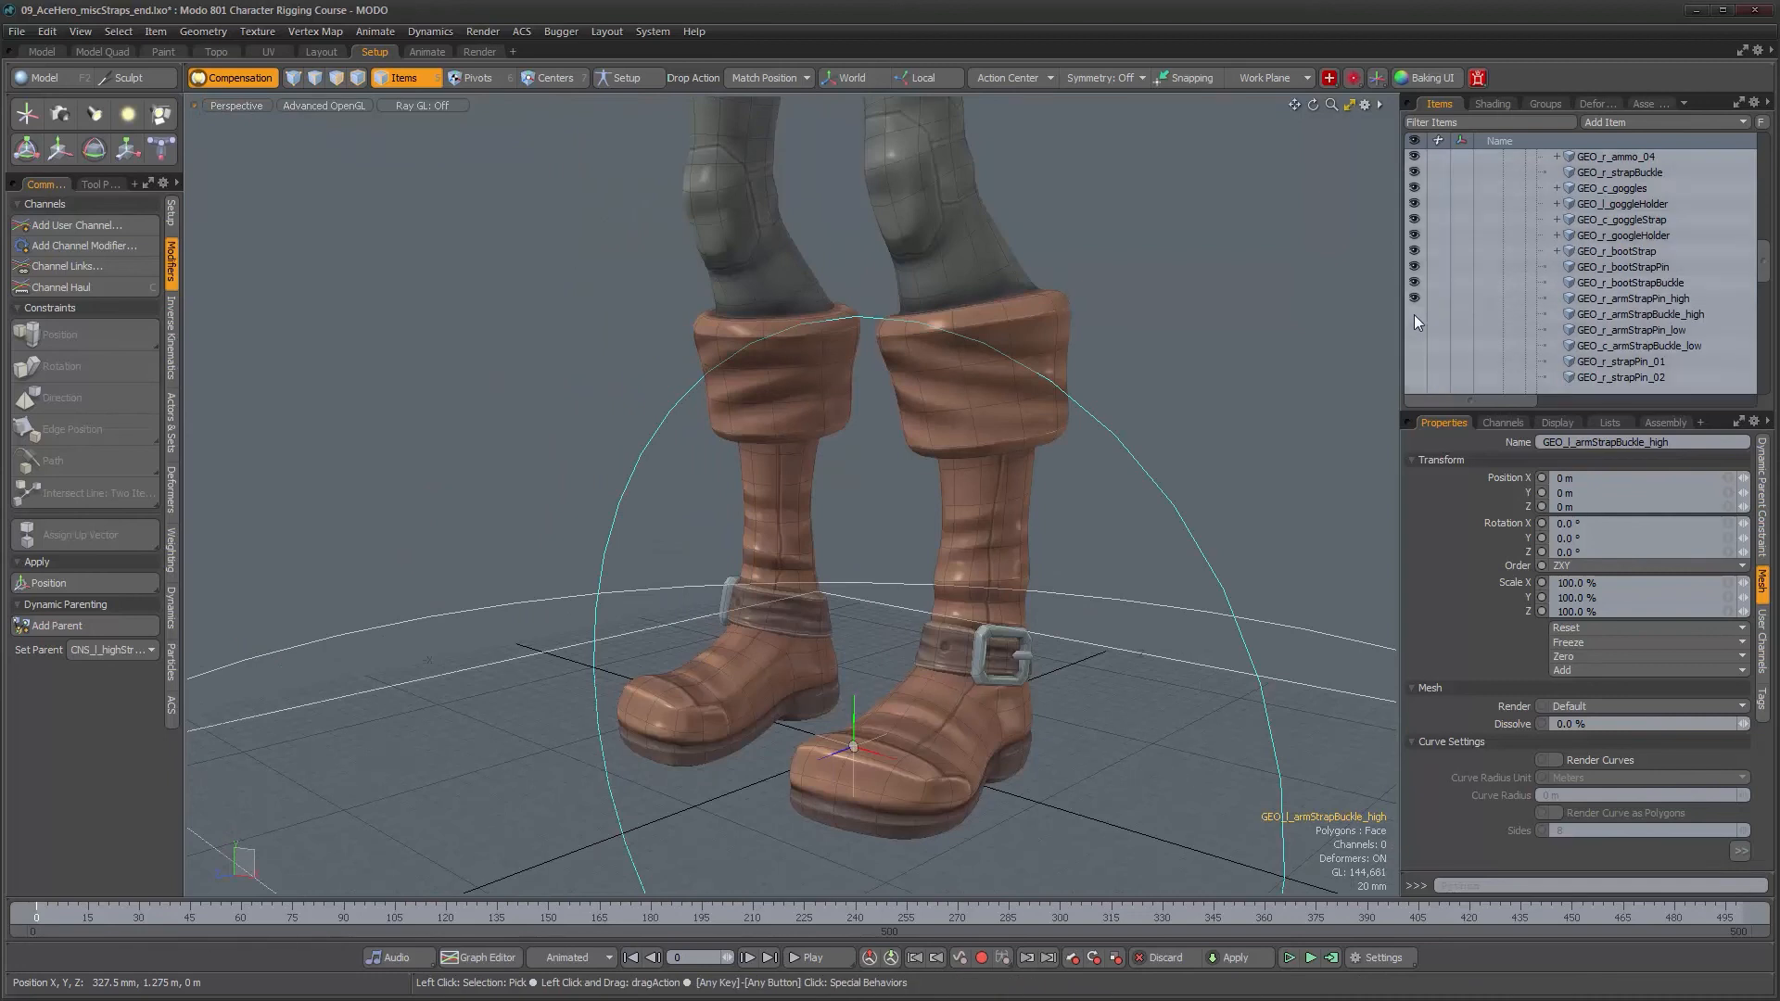
left_click(1413, 347)
scroll(1148, 417, "down", 4)
left_click_drag(1149, 417, 1115, 764, "alt+shift")
left_click_drag(895, 328, 970, 324, "alt")
left_click_drag(823, 309, 1011, 500, "alt+shift")
left_click_drag(1011, 501, 1562, 338, "ctrl+alt")
- Unhide GEO_r_strapPin_01, GEO_r_strapPin_02 and GEO_r_strapEnd on the right chest strap
scroll(1576, 352, "down", 2)
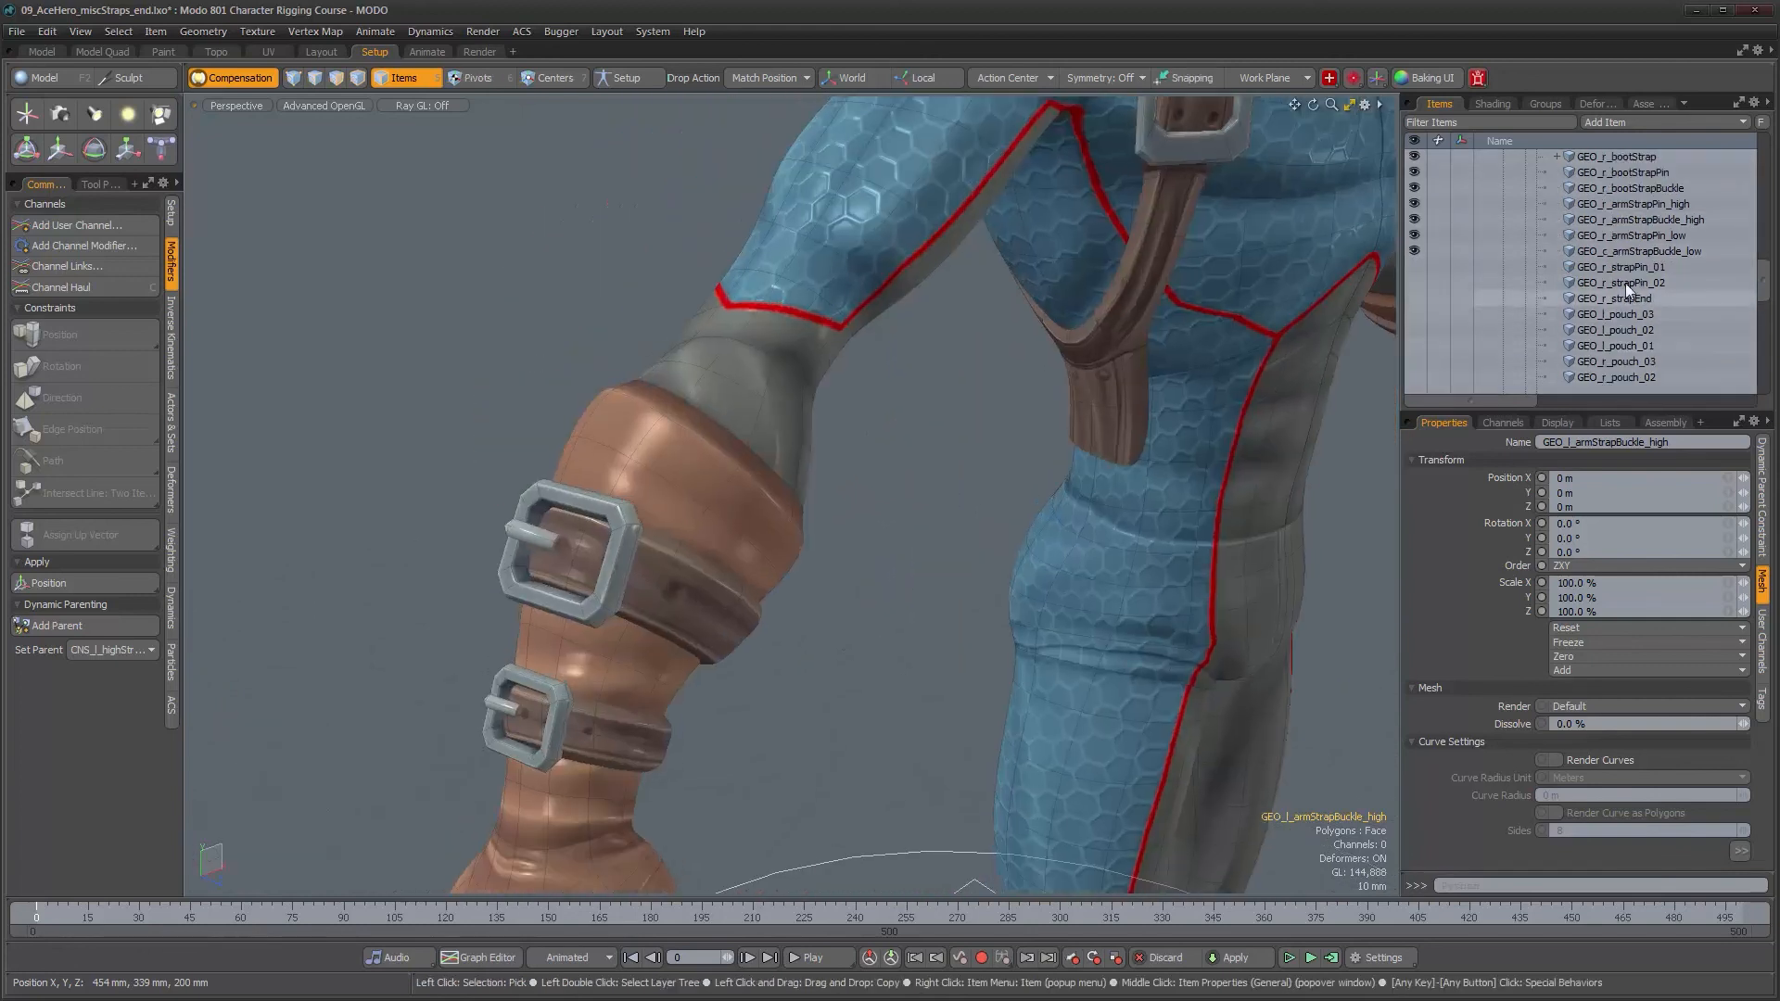
left_click(1412, 267)
left_click(1413, 283)
left_click(1413, 298)
left_click_drag(1335, 302, 898, 445, "ctrl+alt")
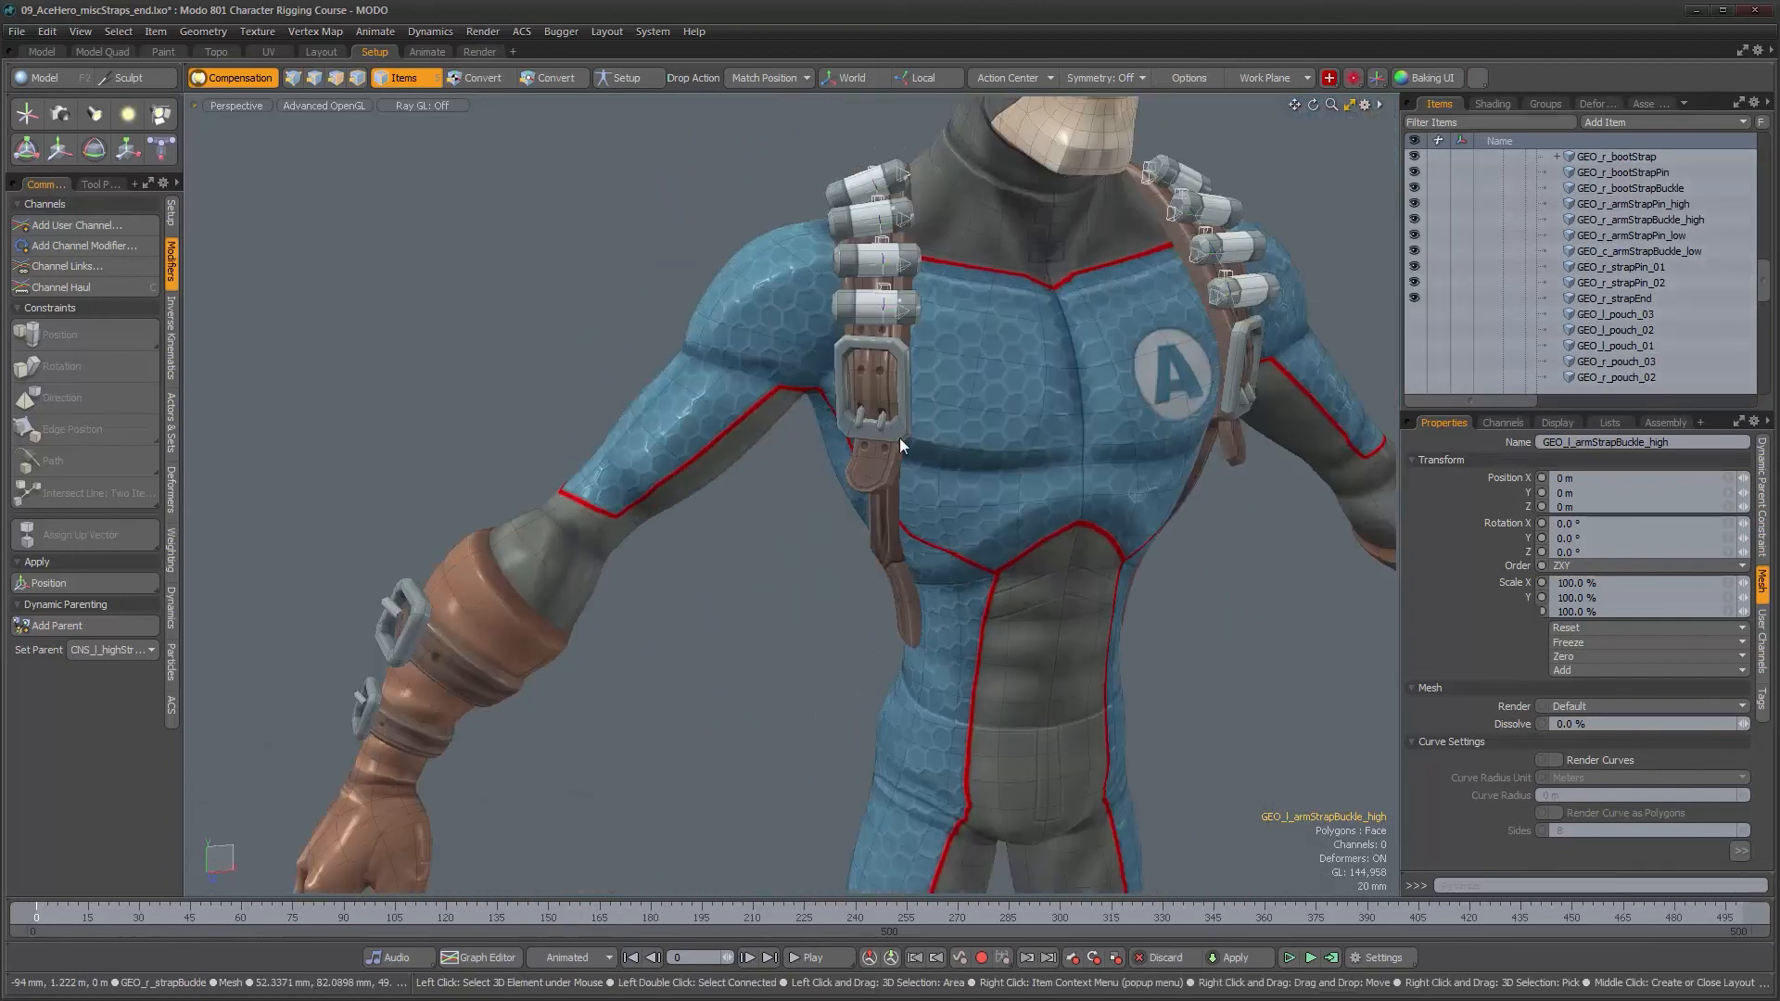
scroll(1528, 309, "down", 2)
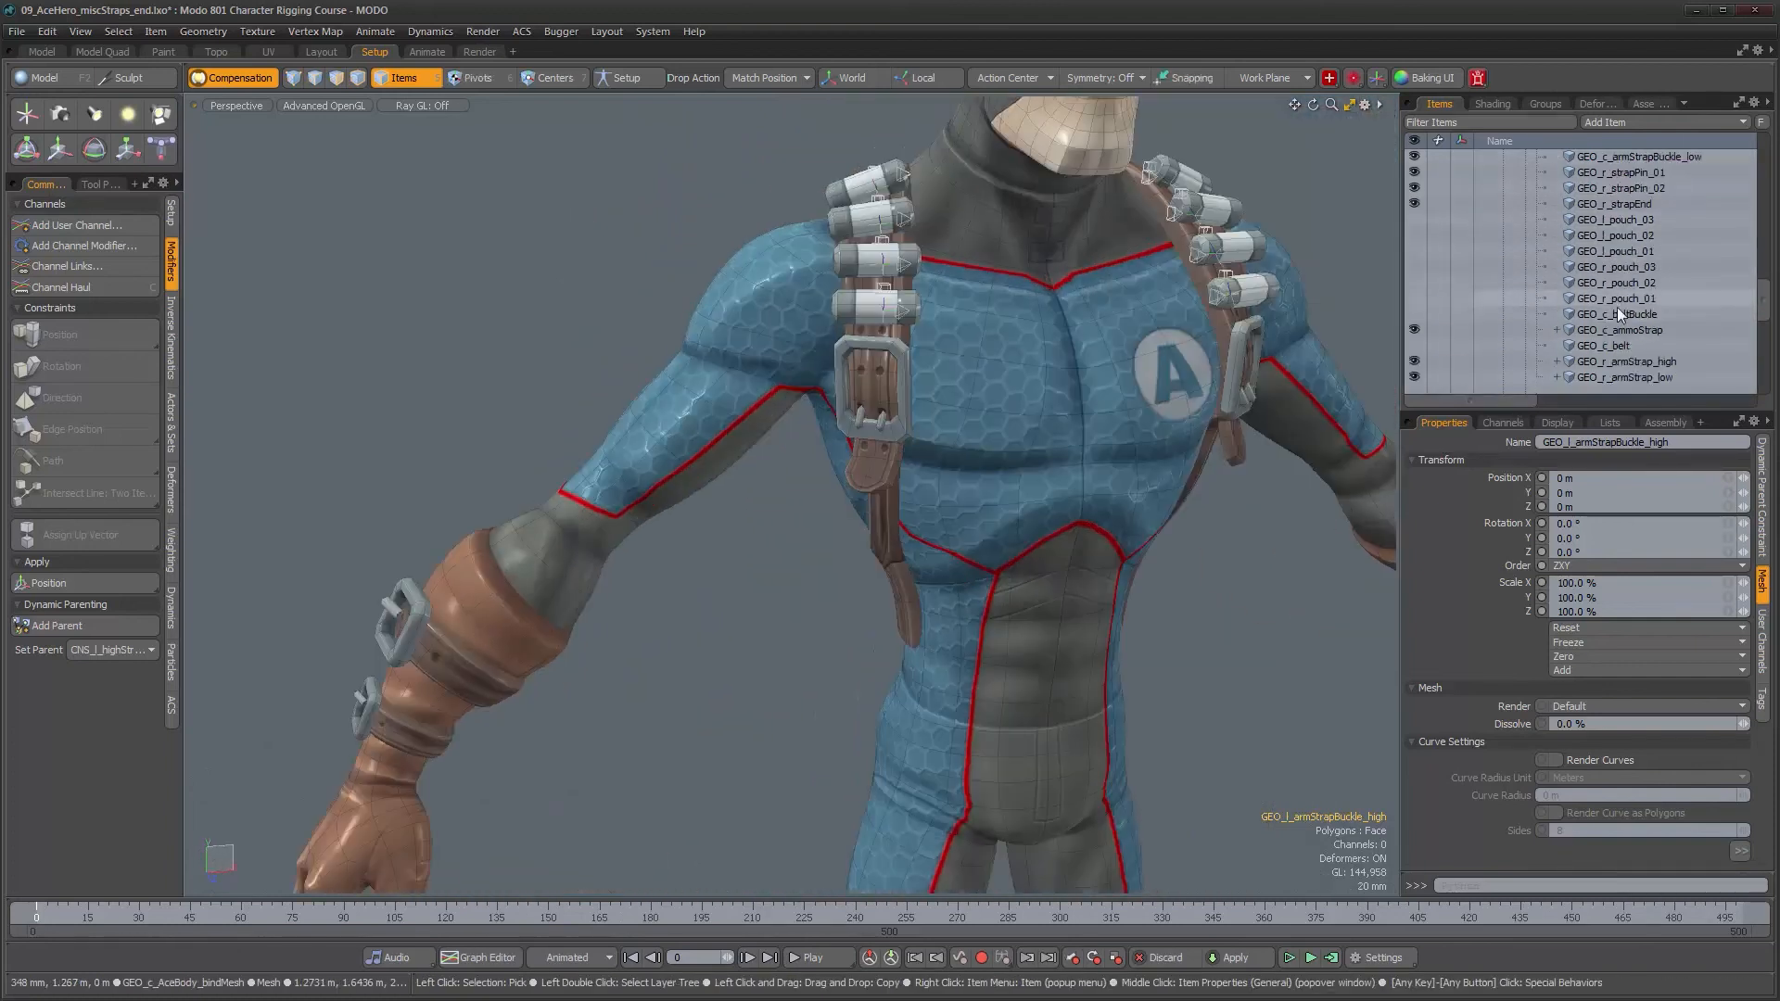
scroll(1577, 356, "down", 4)
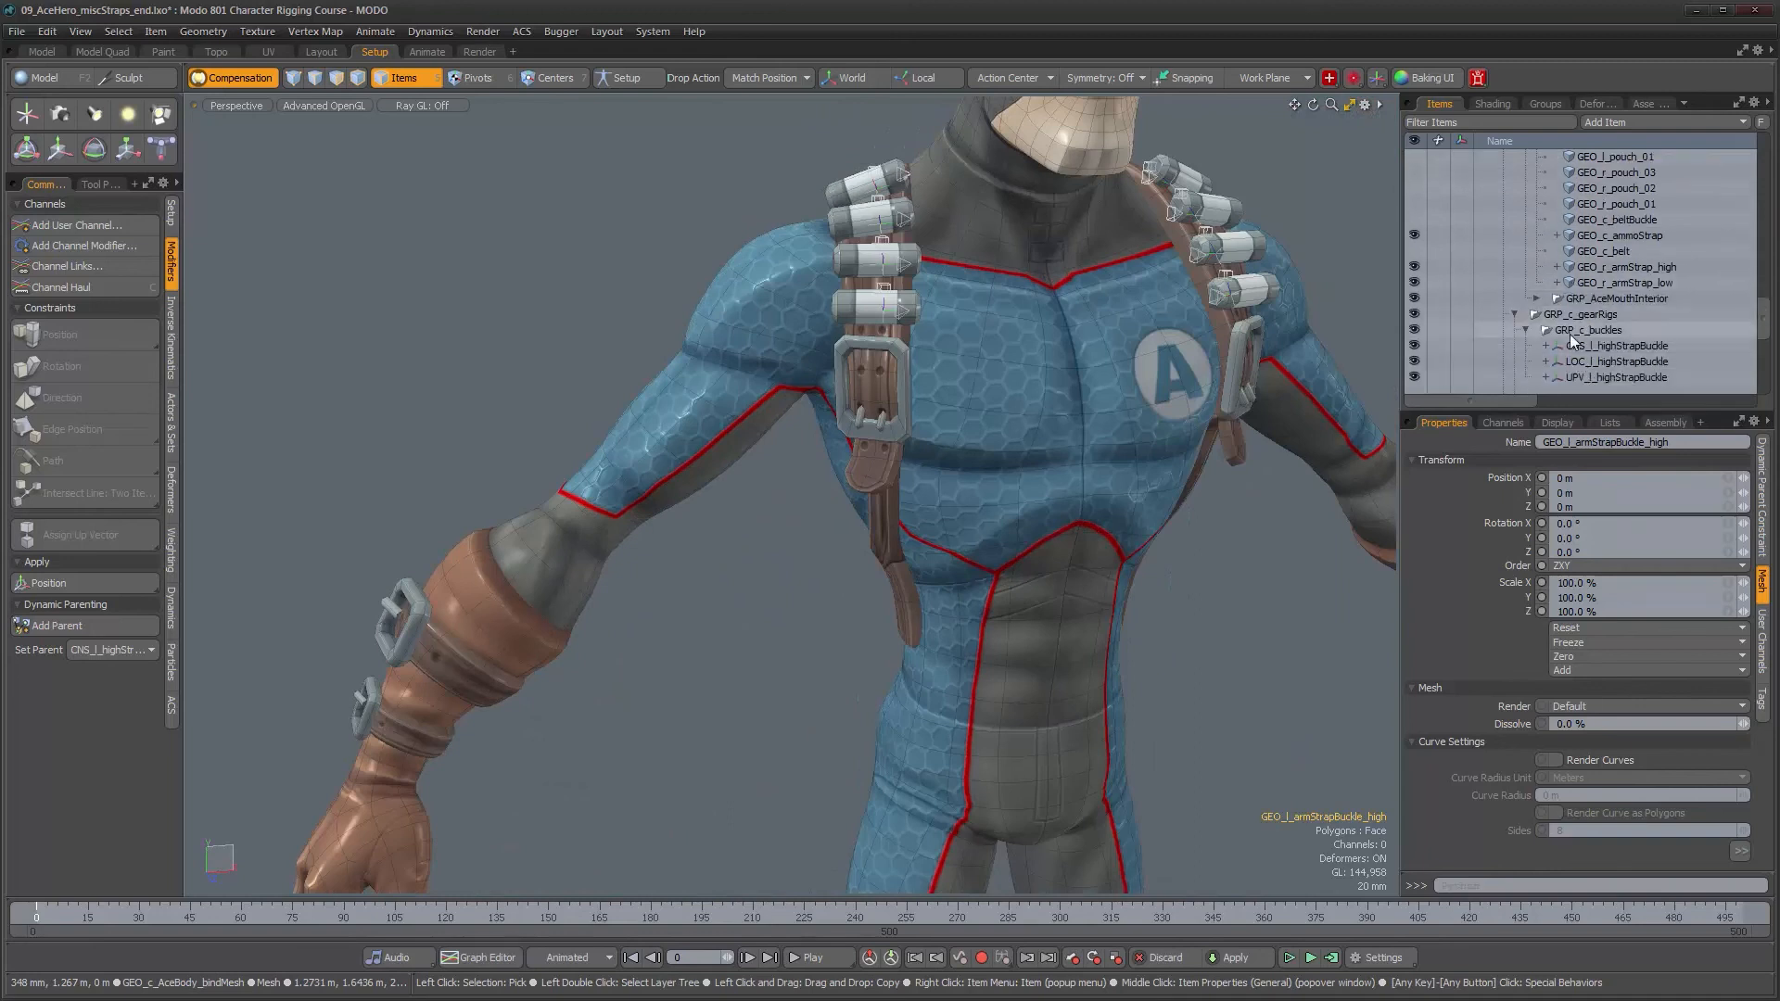
- Select GEO_l_armStrapPin_low and GEO_l_armStrapBuckle_low together on the left forearm
scroll(1570, 341, "up", 5)
left_click_drag(1116, 497, 988, 505, "ctrl+alt")
left_click_drag(874, 493, 1002, 501, "alt")
left_click_drag(1002, 500, 955, 431, "alt+shift")
left_click_drag(955, 431, 904, 569, "alt+shift")
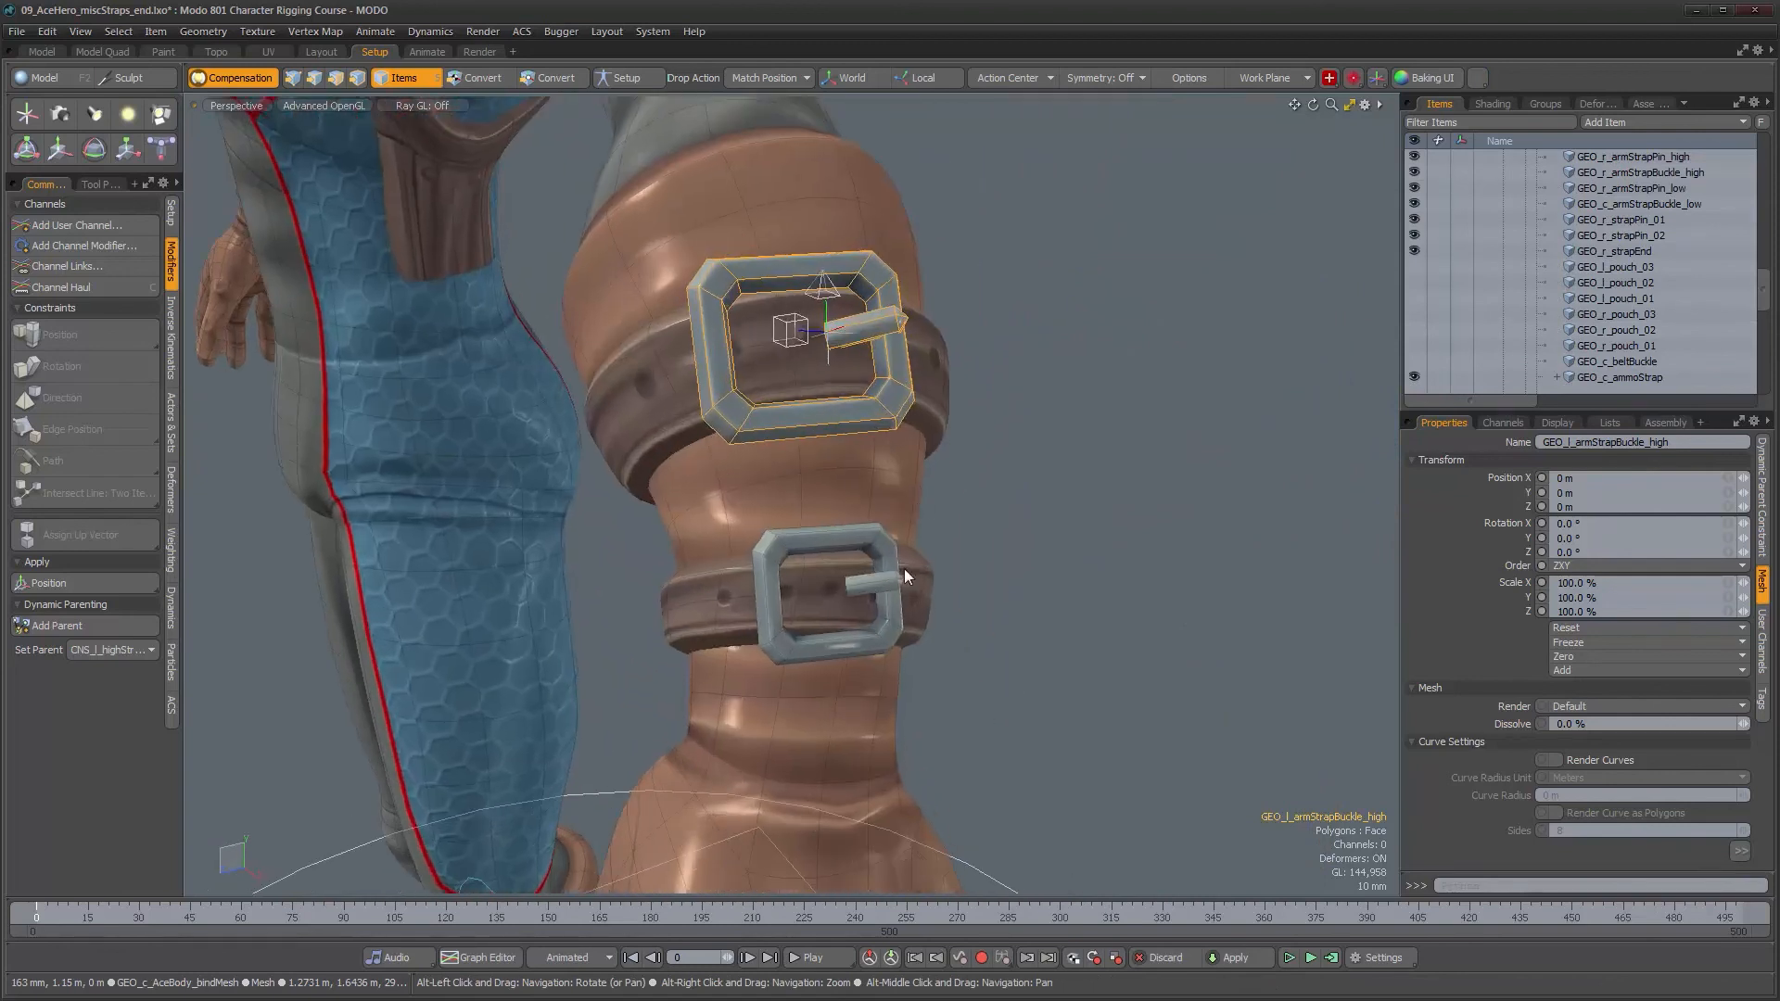
left_click(888, 553, "shift")
scroll(1645, 252, "up", 12)
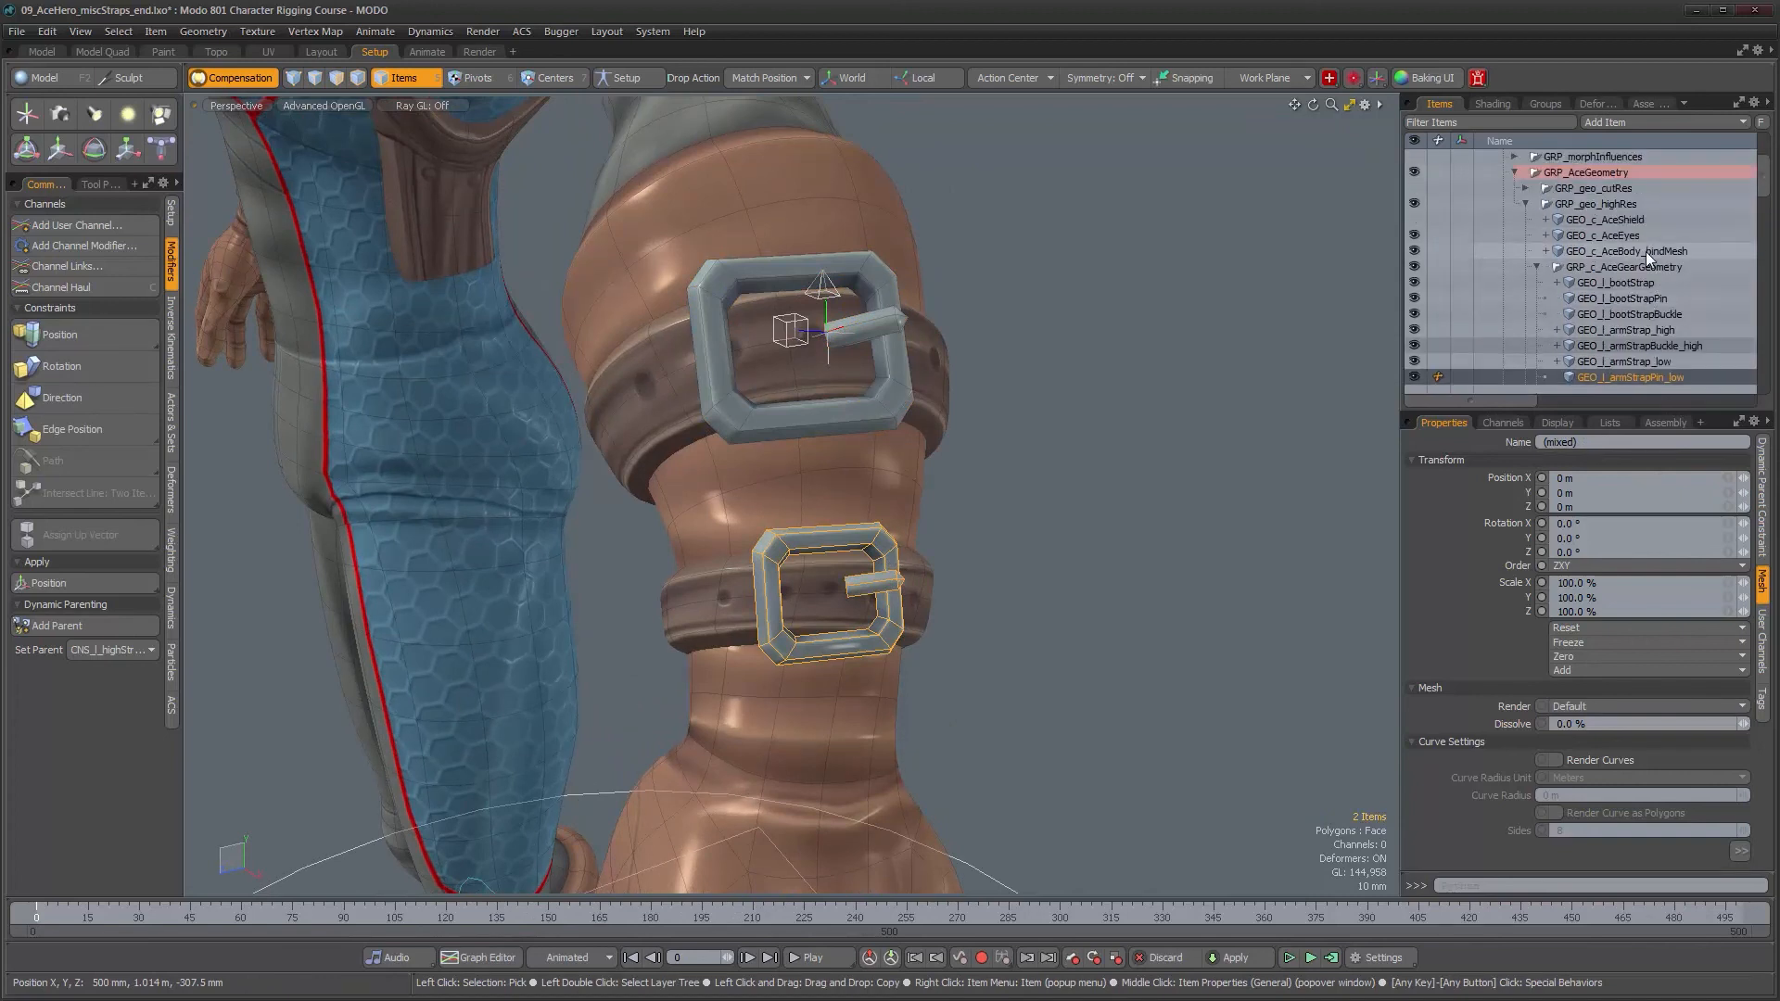
scroll(1645, 252, "down", 3)
left_click_drag(805, 453, 794, 521, "ctrl+alt")
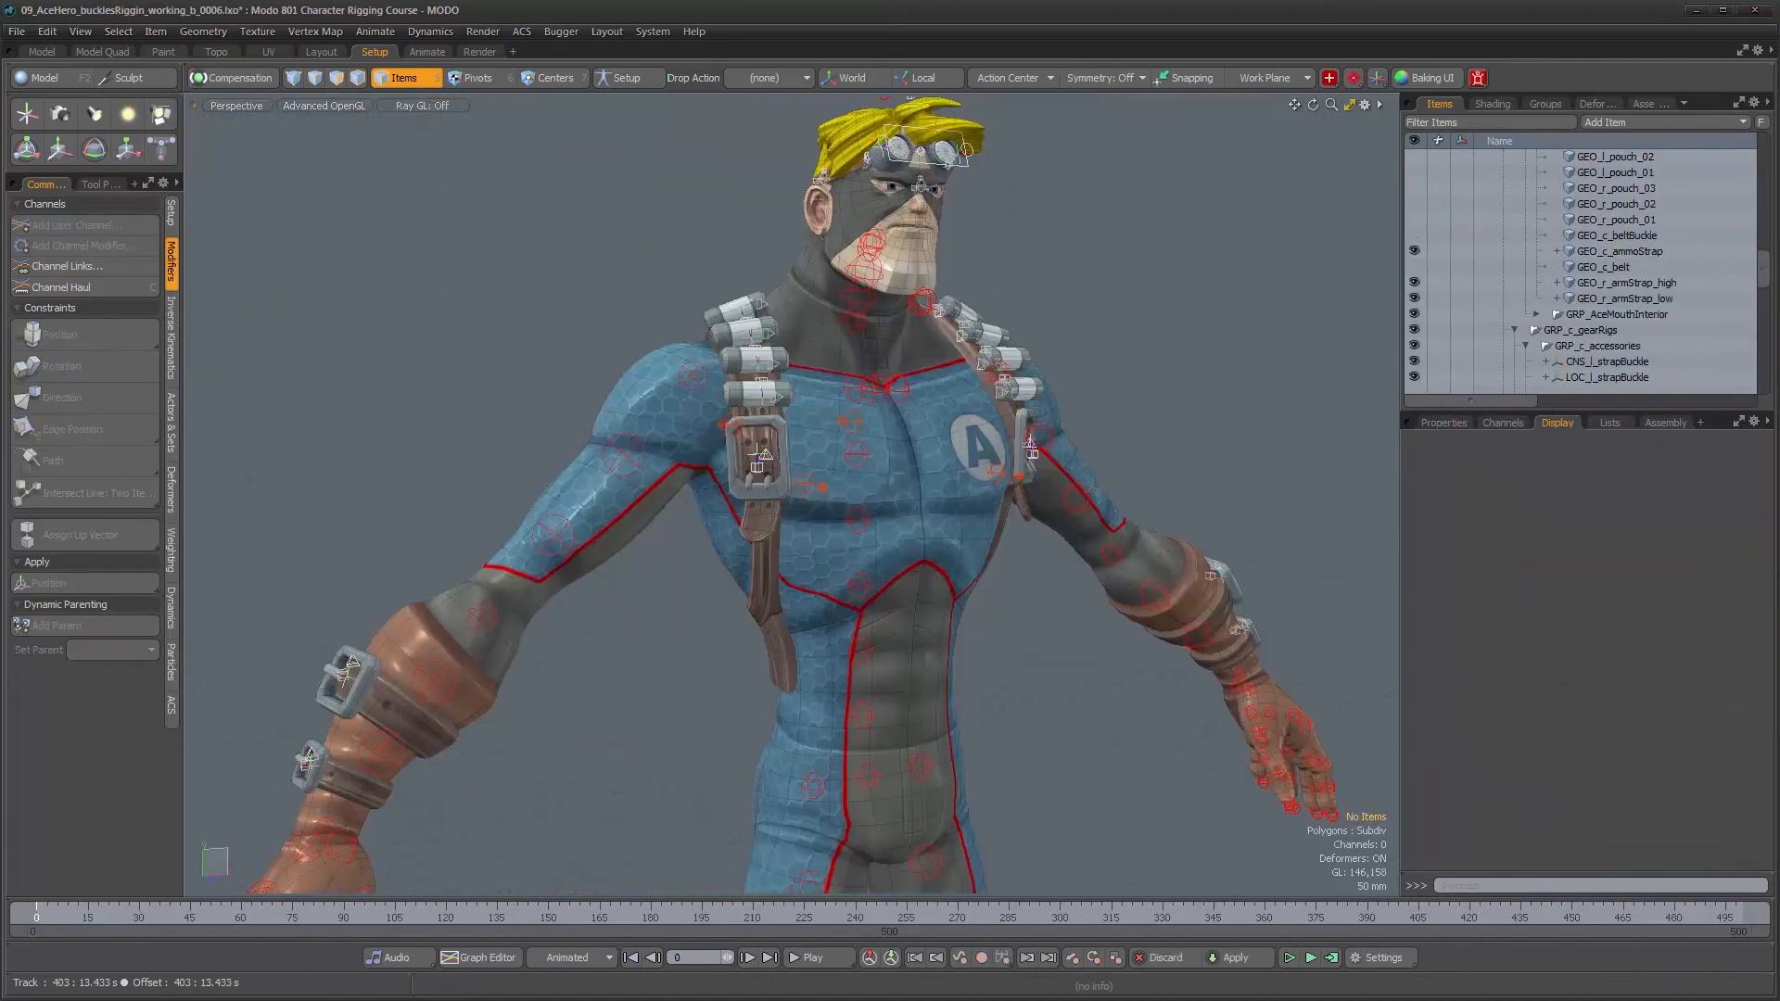
- Examine the locator setups of the right arm's high and low strap buckles in the completed buckle rig
left_click_drag(958, 577, 636, 568, "alt")
scroll(639, 567, "up", 7)
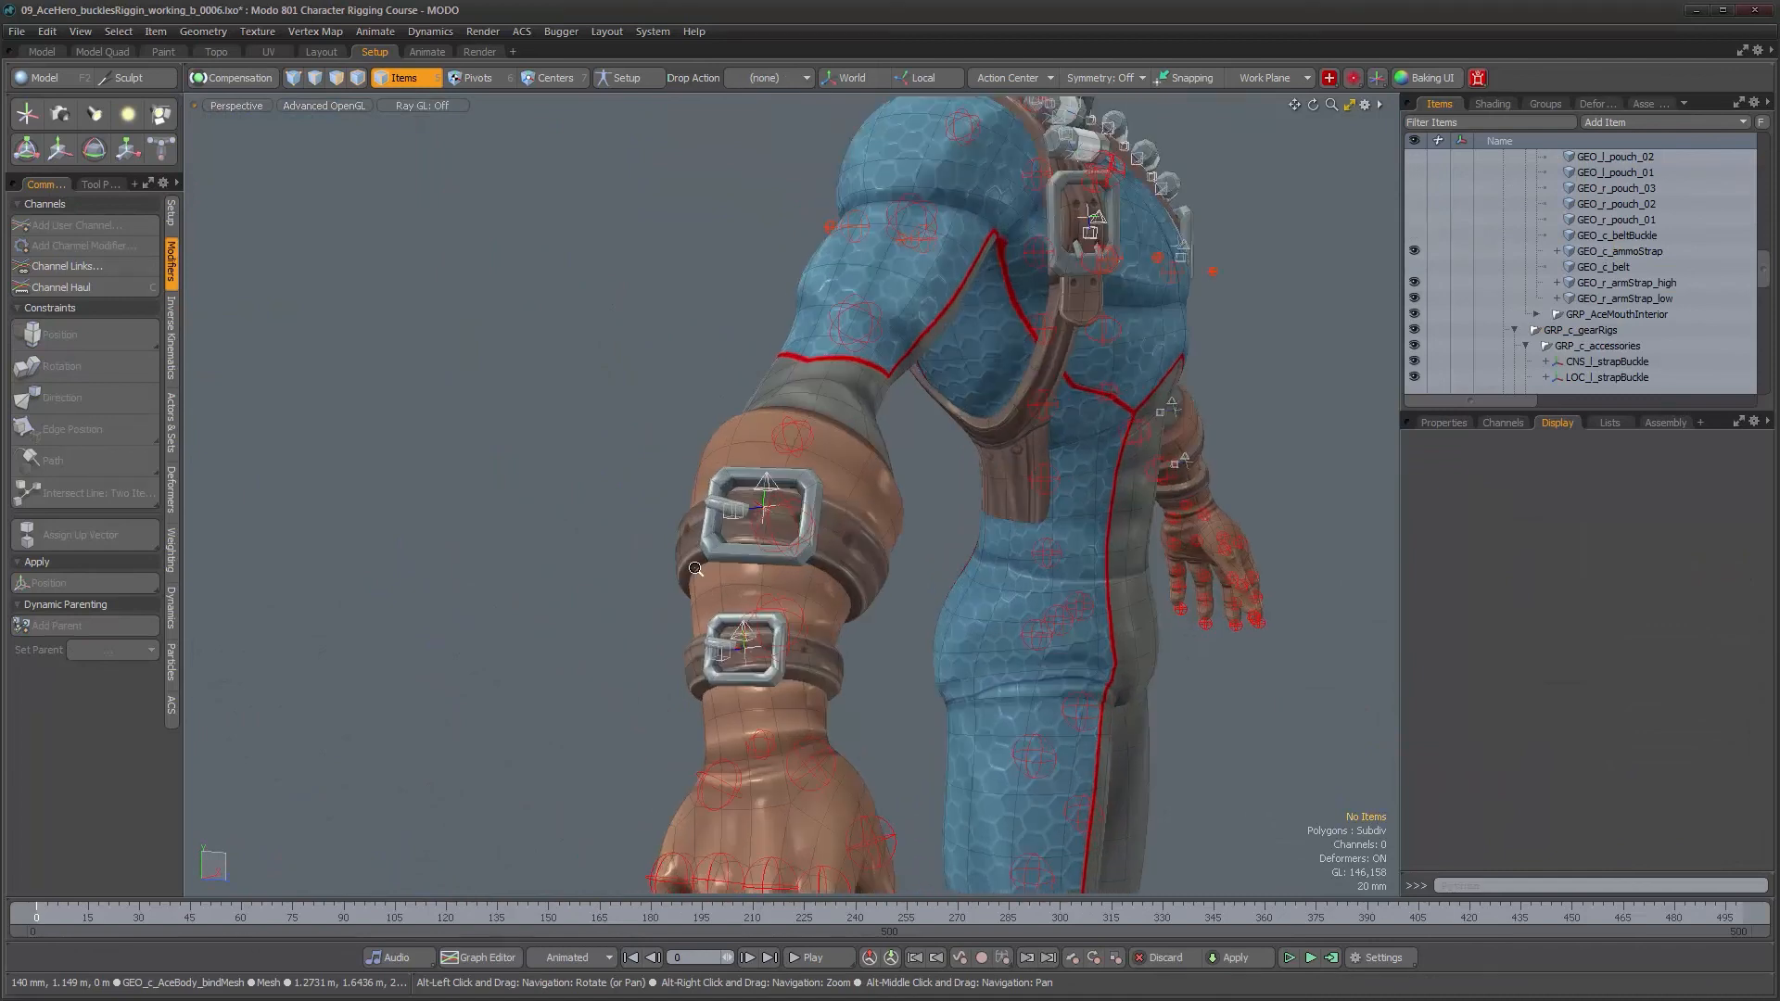
left_click_drag(775, 556, 678, 423, "alt")
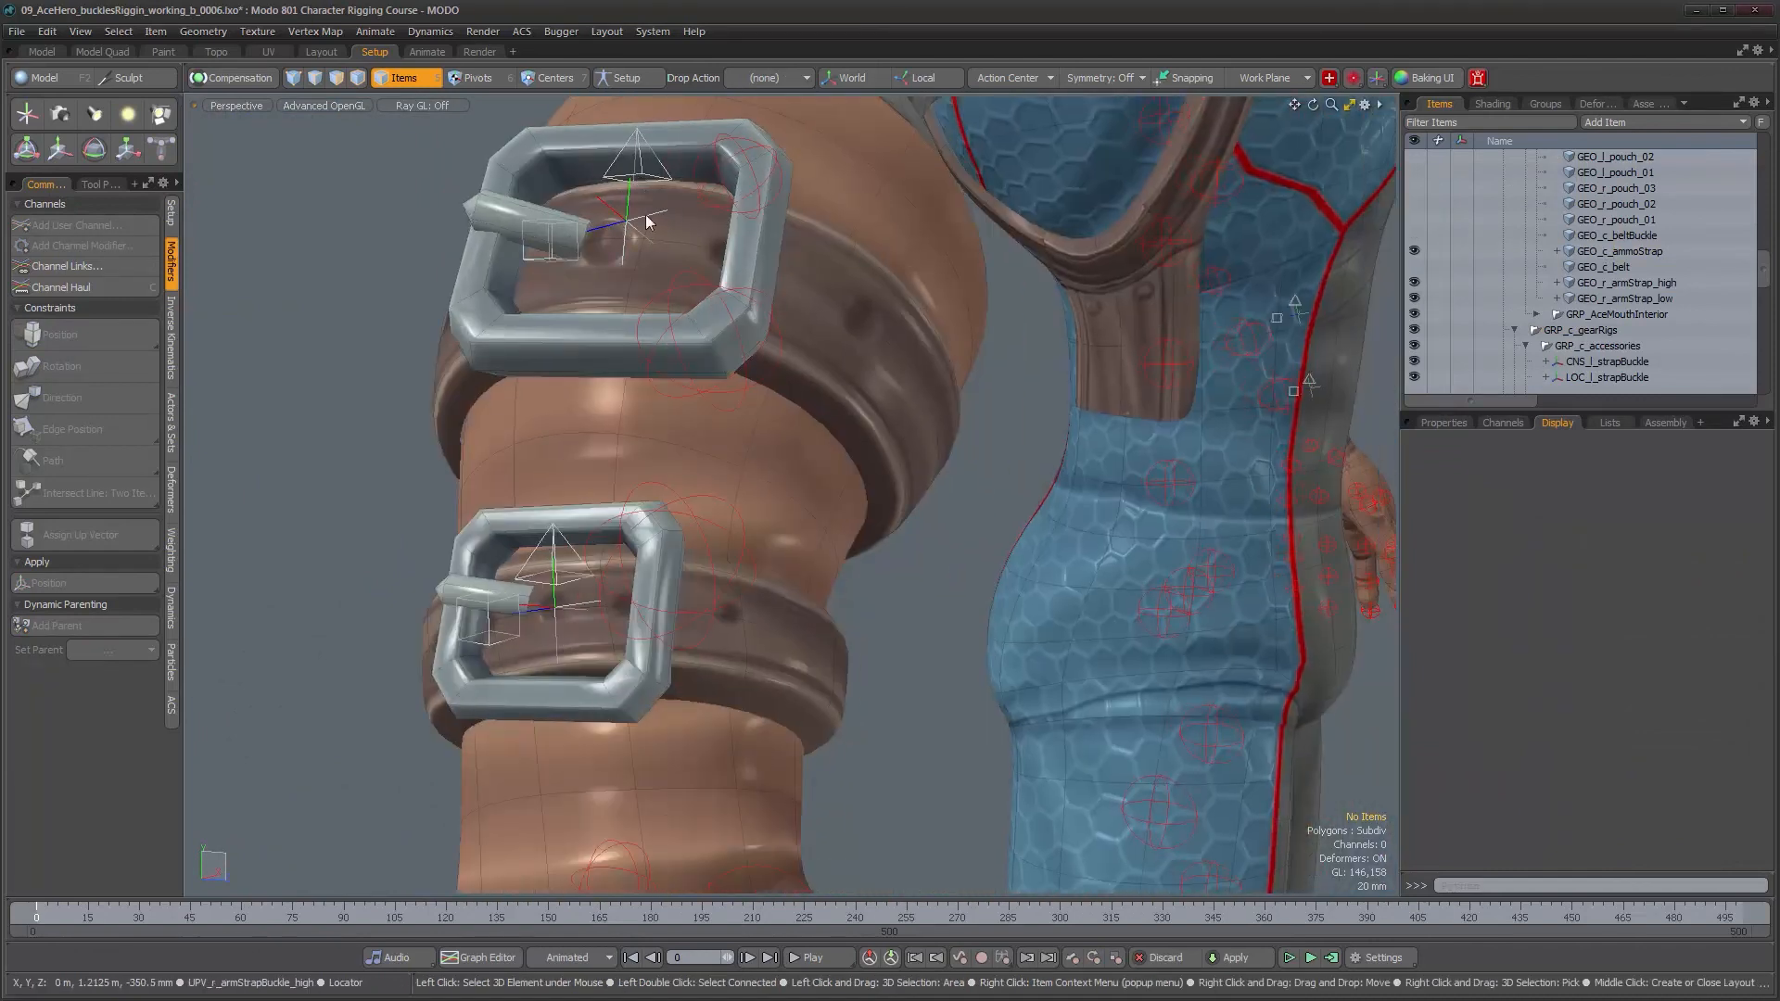
- Scrub the timeline to check how the right arm's high and low buckles follow their deforming straps
left_click_drag(646, 220, 553, 341, "alt")
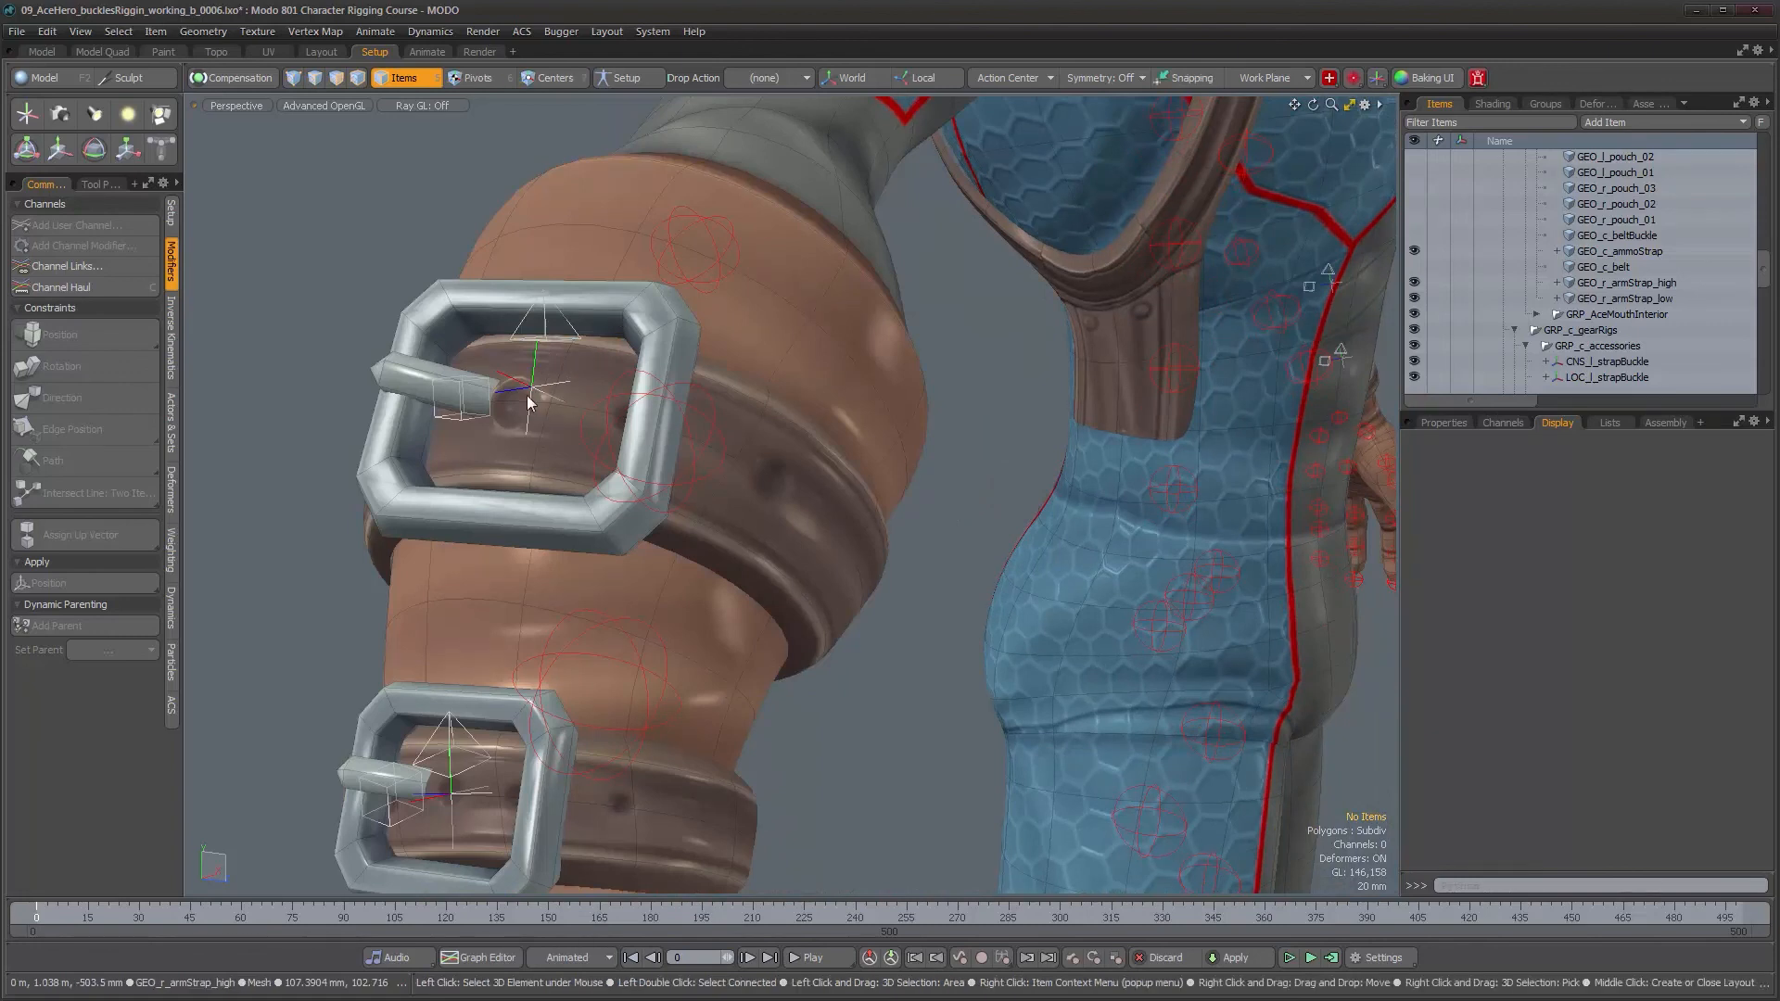
right_click_drag(824, 458, 822, 438, "alt")
left_click_drag(822, 438, 875, 403, "alt")
mouse_move(875, 403)
right_mouse_down("alt")
mouse_move(895, 459)
mouse_move(896, 429)
right_mouse_up("alt")
mouse_move(36, 913)
left_mouse_down()
mouse_move(1148, 916)
mouse_move(36, 916)
left_mouse_up()
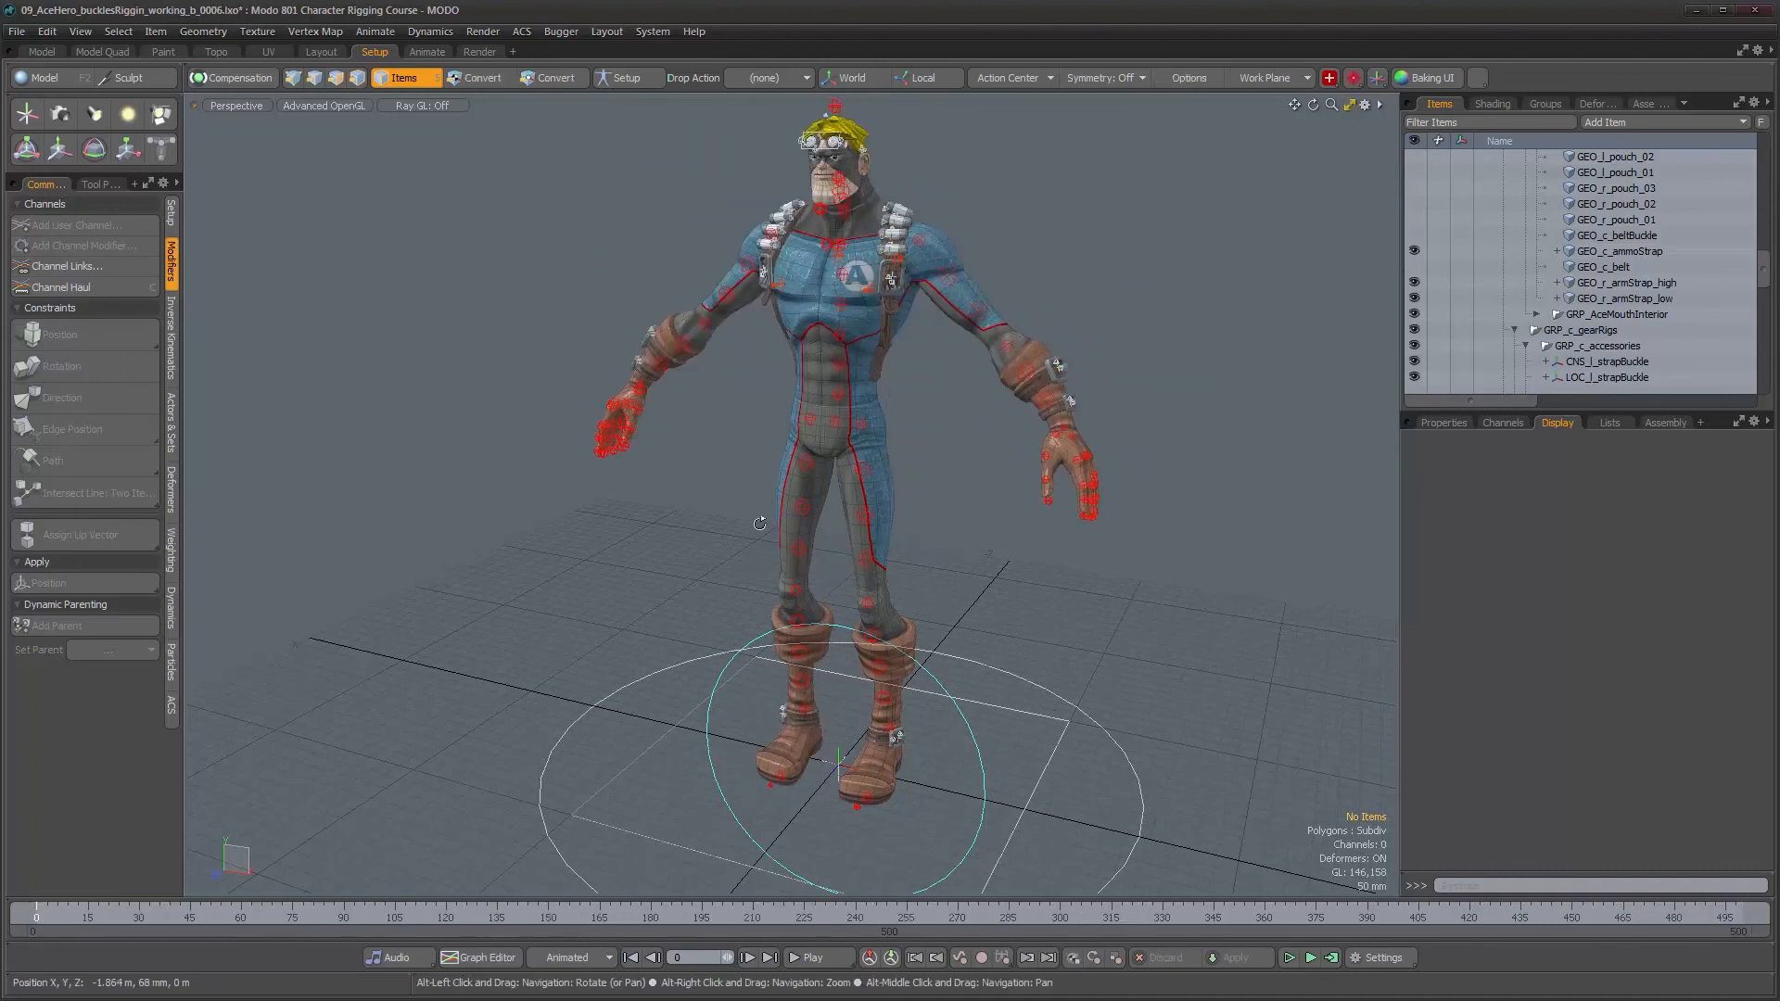
- Select the CNS_r_strapBuckle locator on the right chest strap and examine its placement inside the buckle
middle_click_drag(886, 393, 785, 580, "alt")
scroll(807, 482, "up", 10)
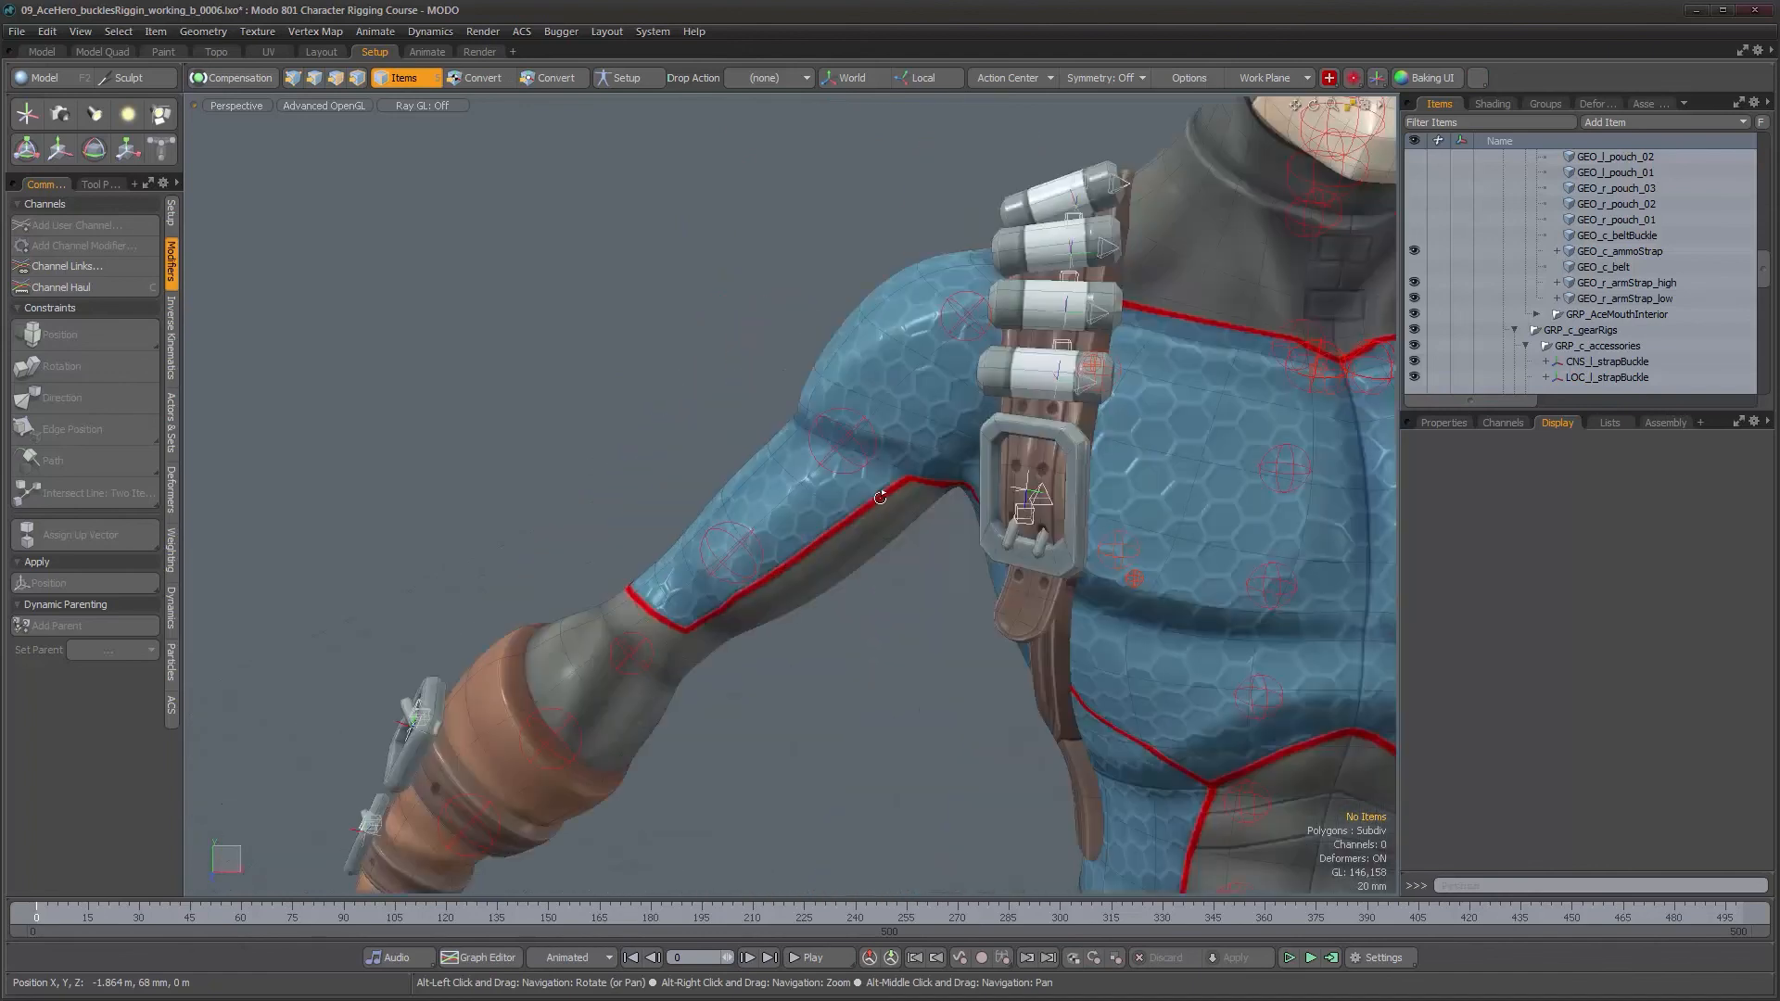
scroll(949, 494, "up", 8)
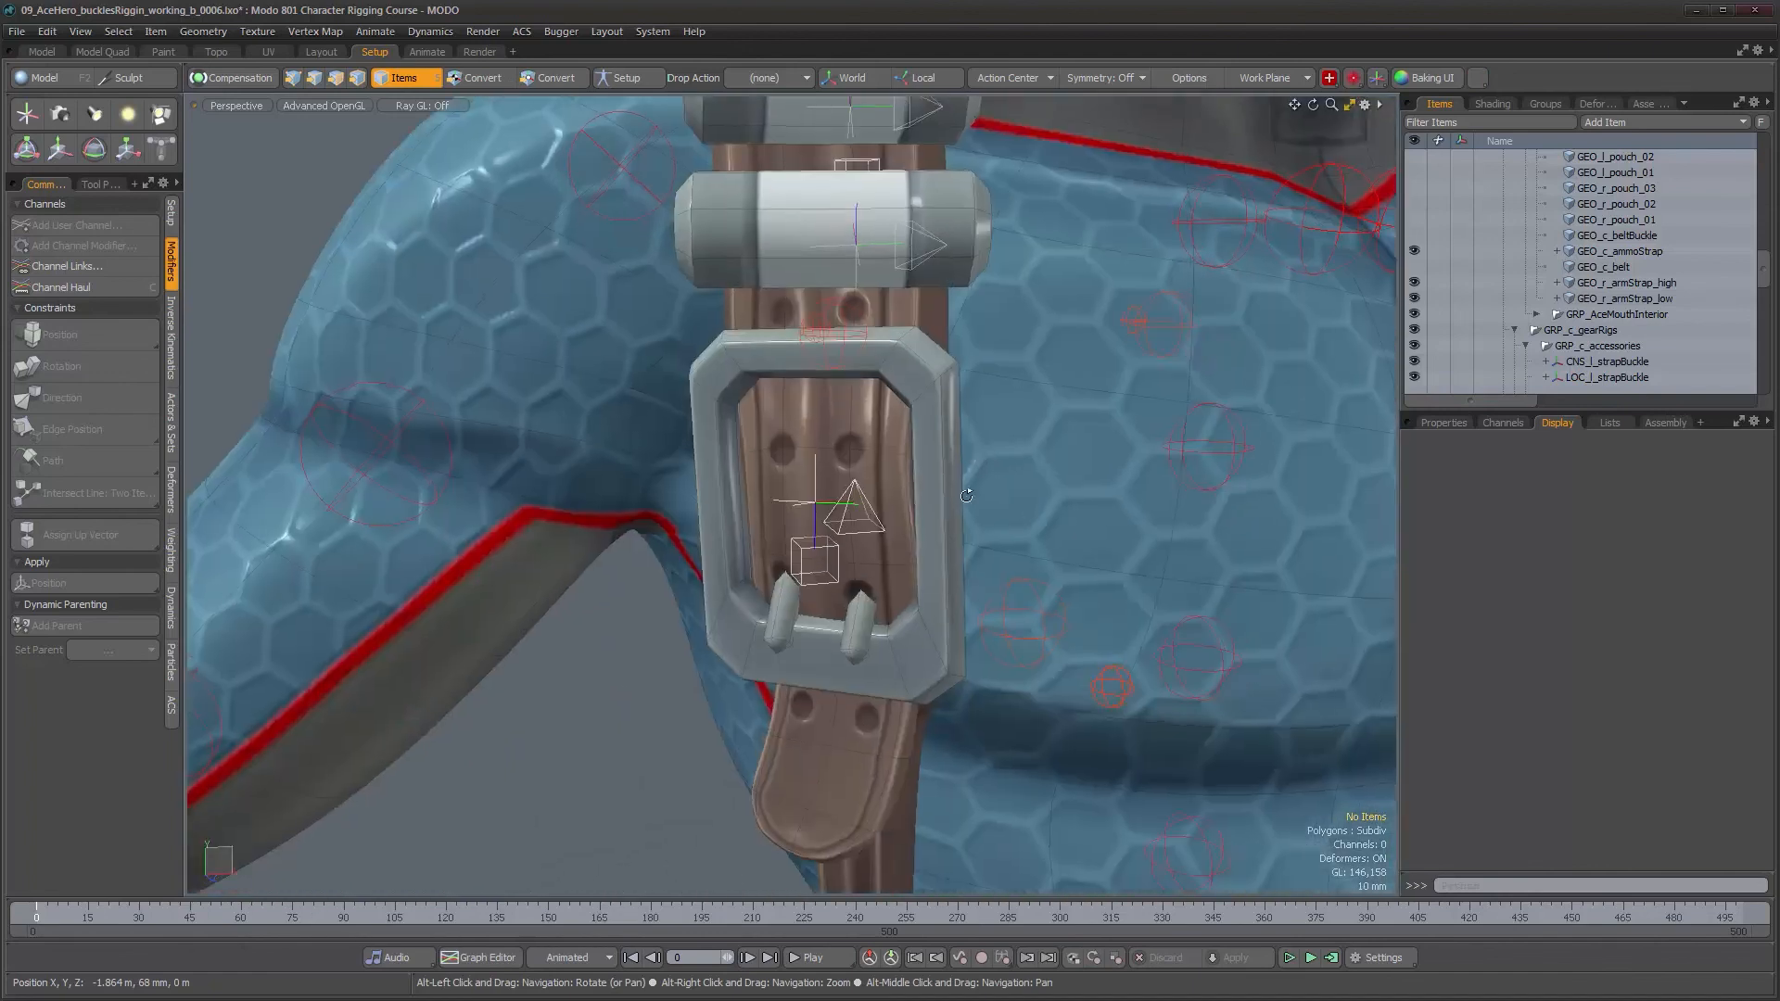
left_click(949, 494)
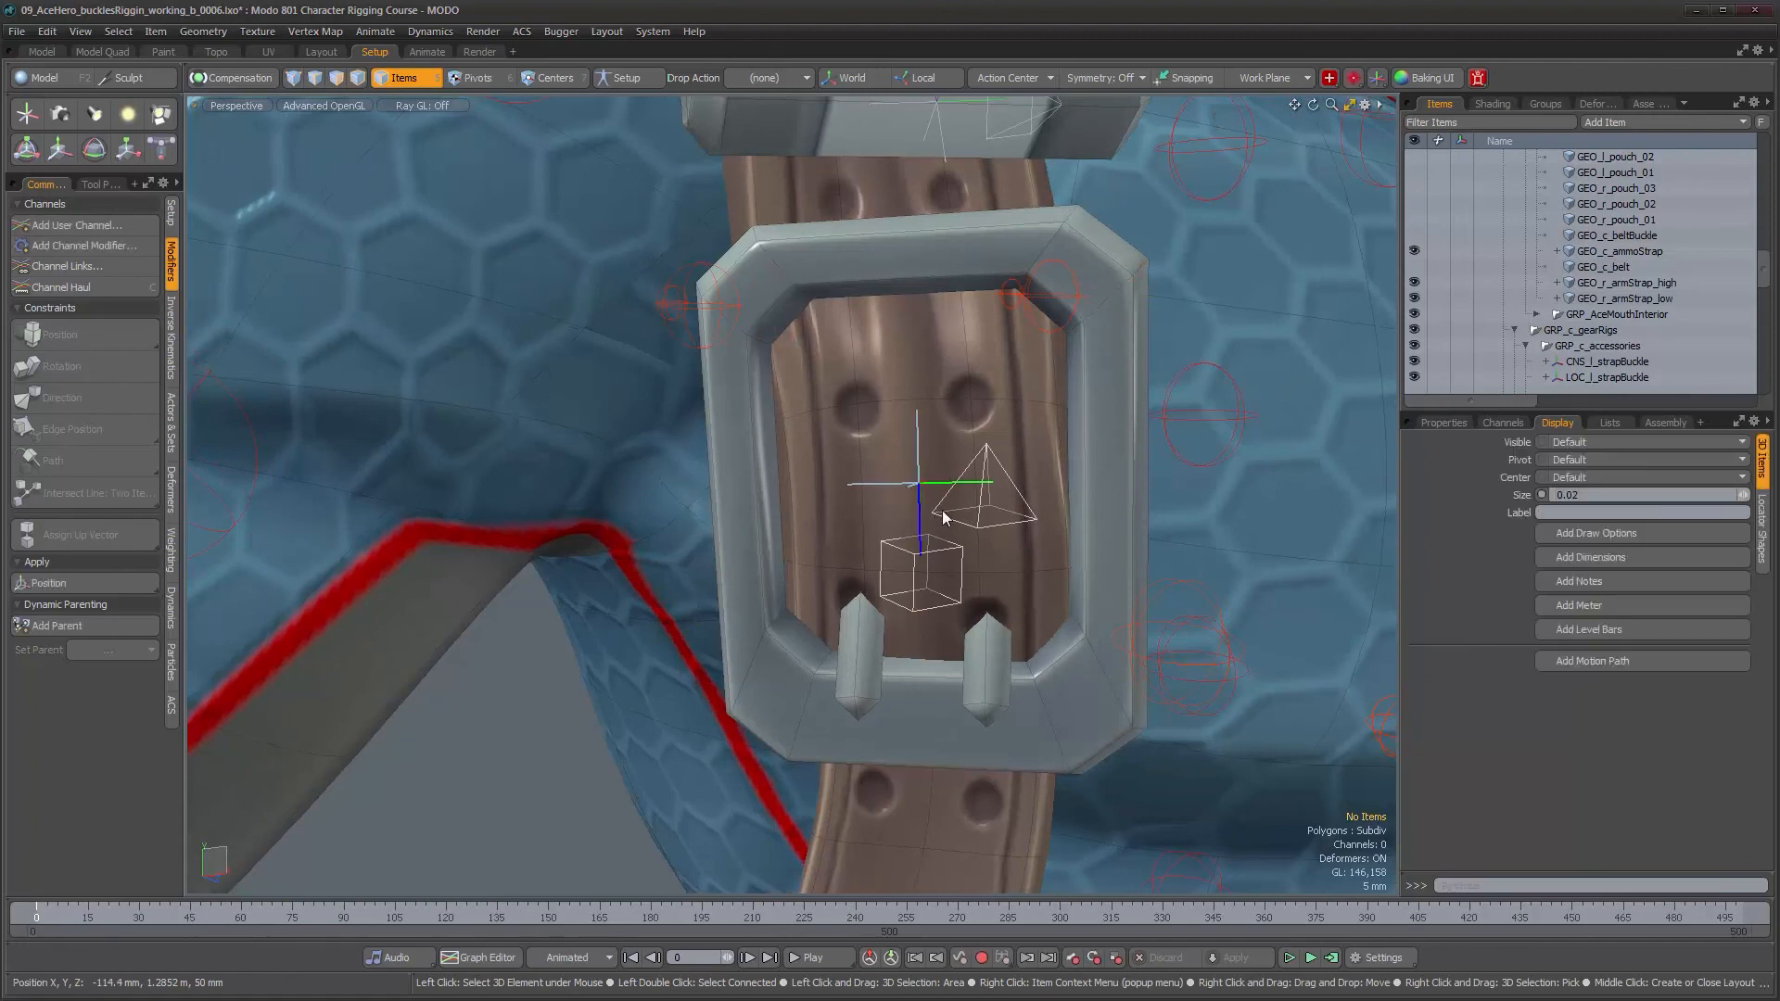
left_click_drag(948, 494, 981, 536, "alt")
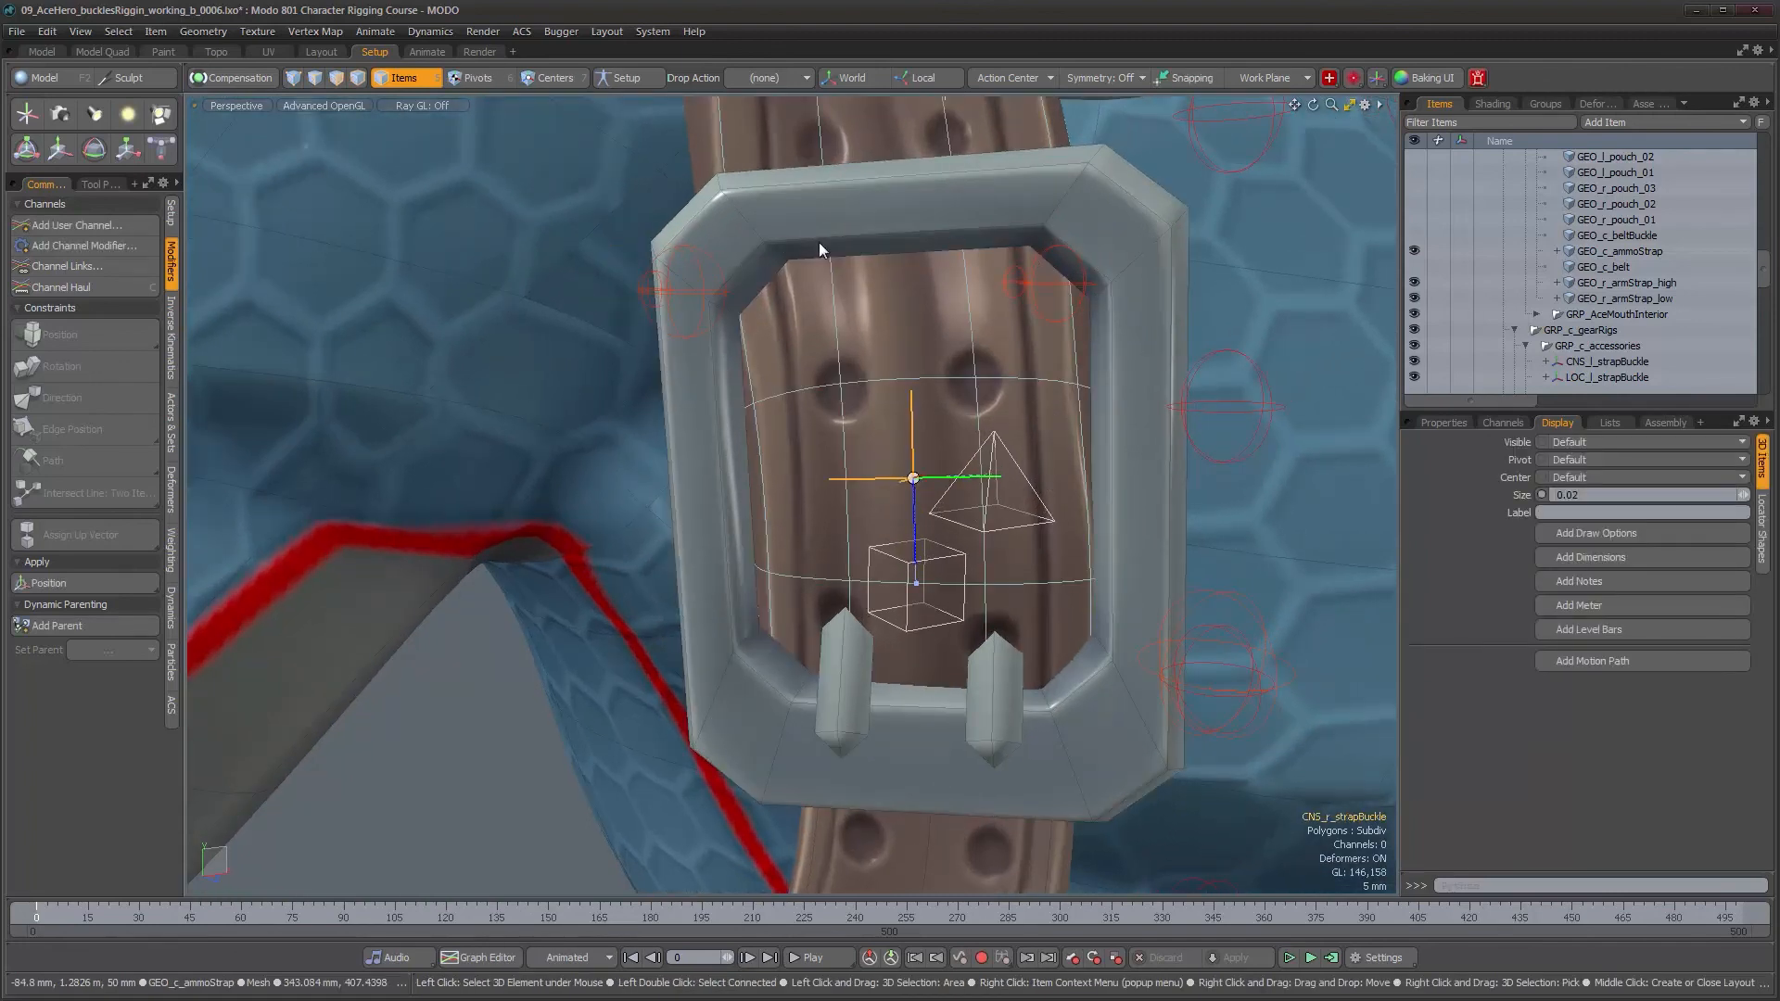
left_click_drag(968, 404, 1137, 287, "alt")
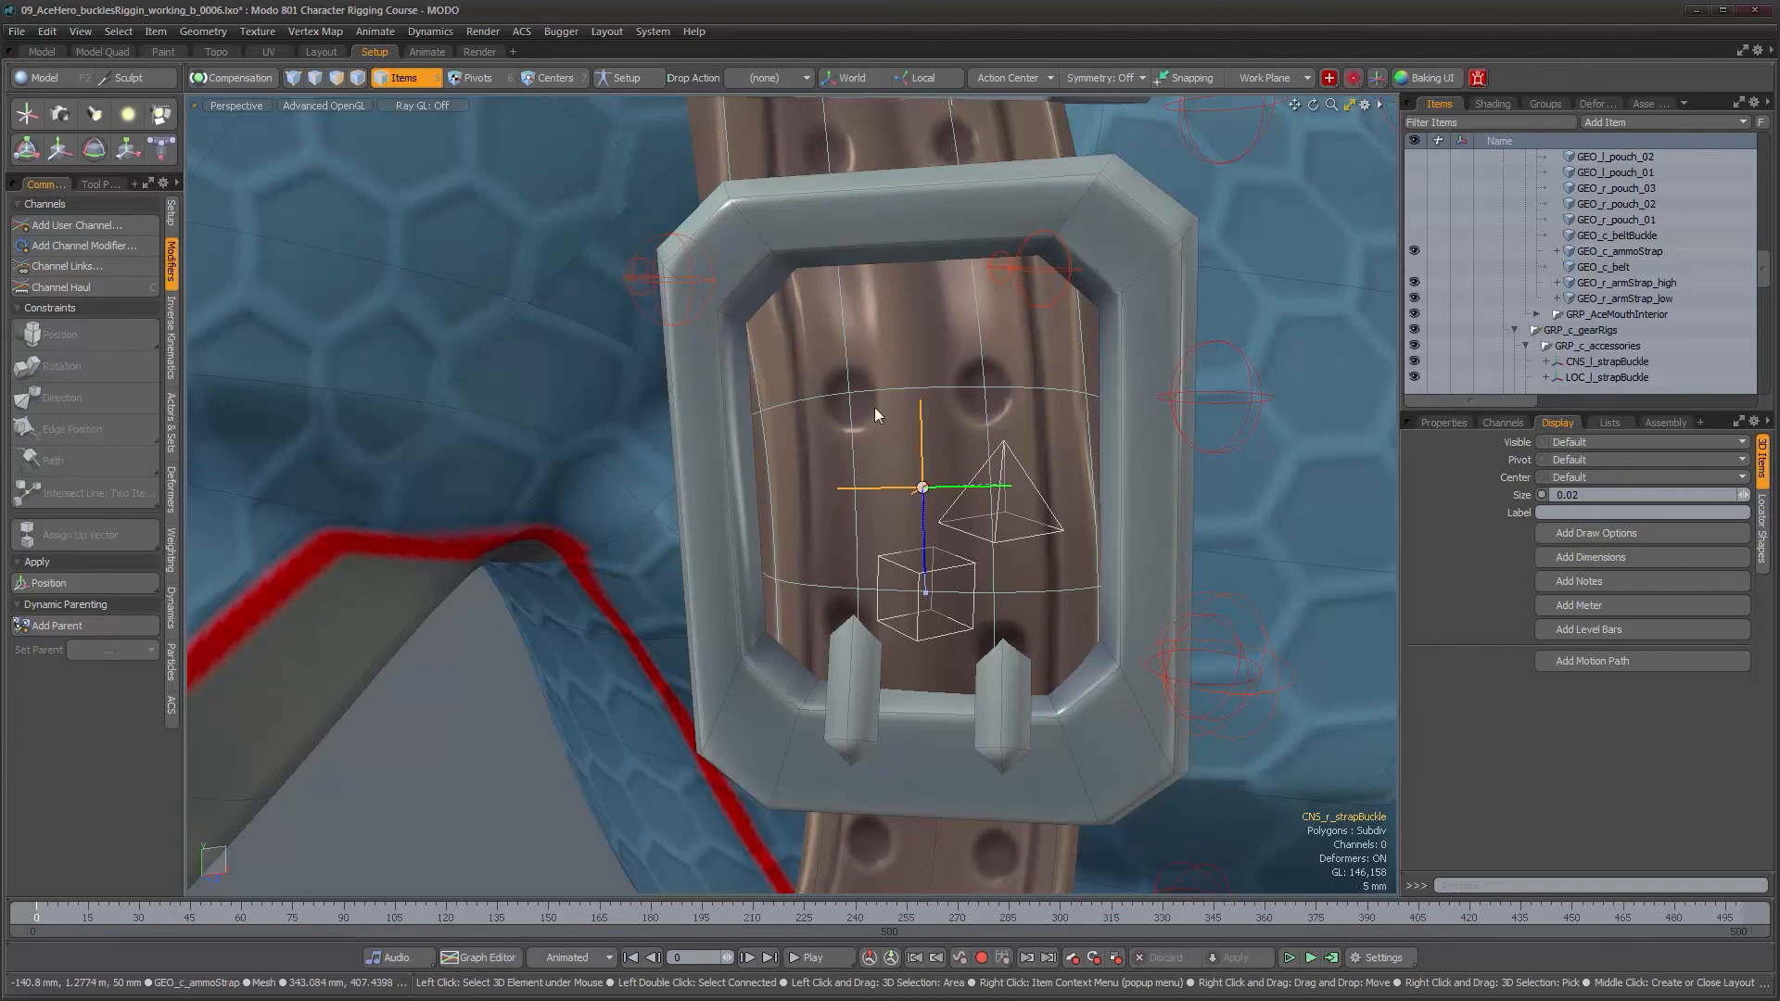
left_click_drag(916, 492, 951, 480, "alt")
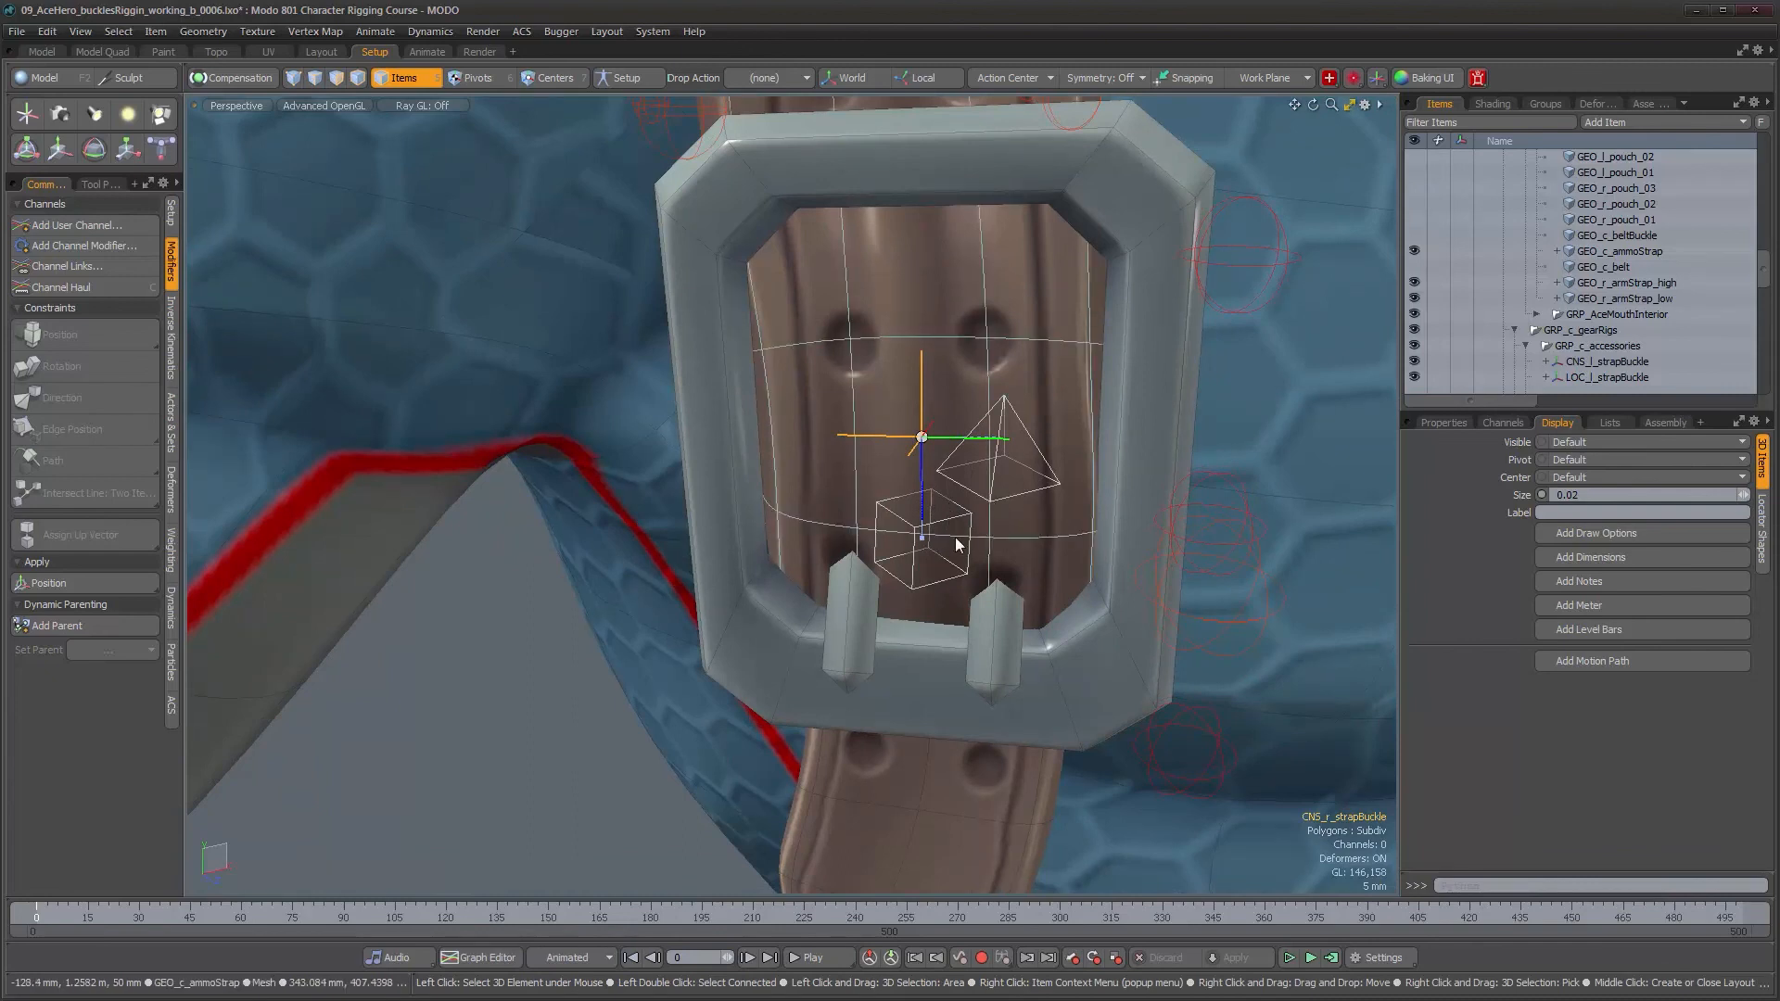
left_click_drag(992, 511, 984, 650, "alt")
- Select GEO_r_strapEnd below the right chest buckle, examine how it follows the animation, and return the timeline to frame 0
left_click(931, 709)
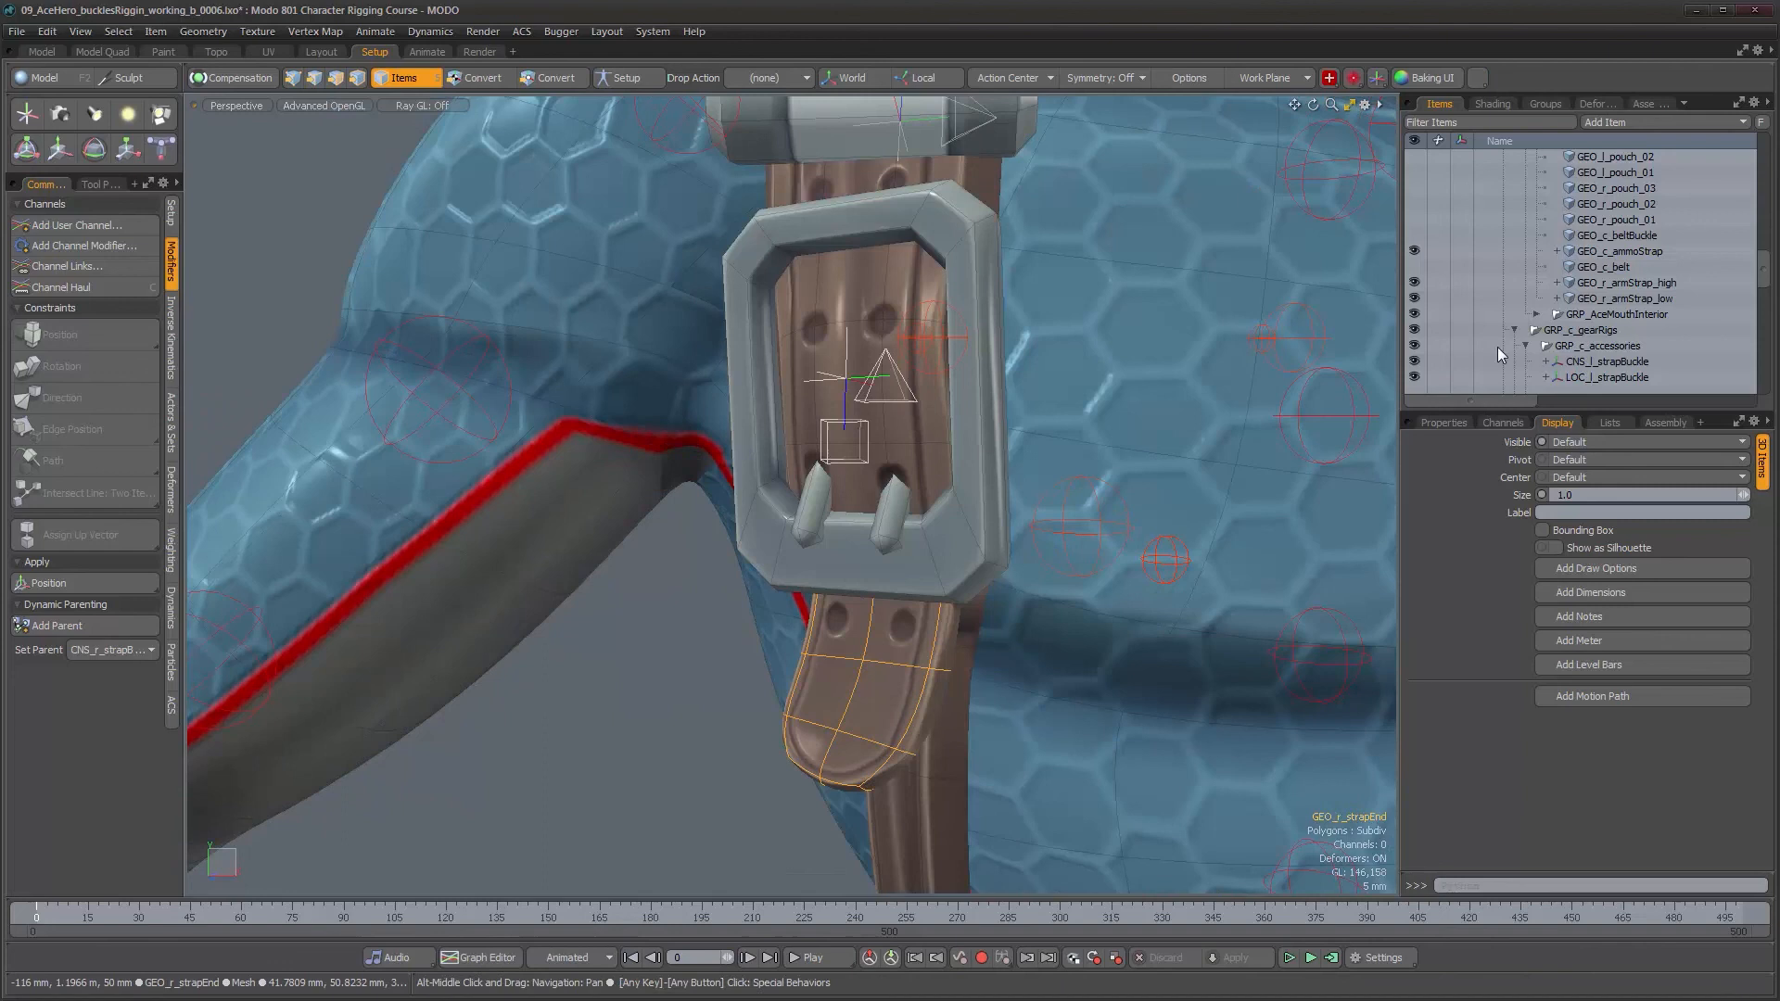
scroll(1548, 340, "up", 2)
left_click_drag(918, 568, 853, 521, "alt")
right_click_drag(841, 545, 955, 484, "alt")
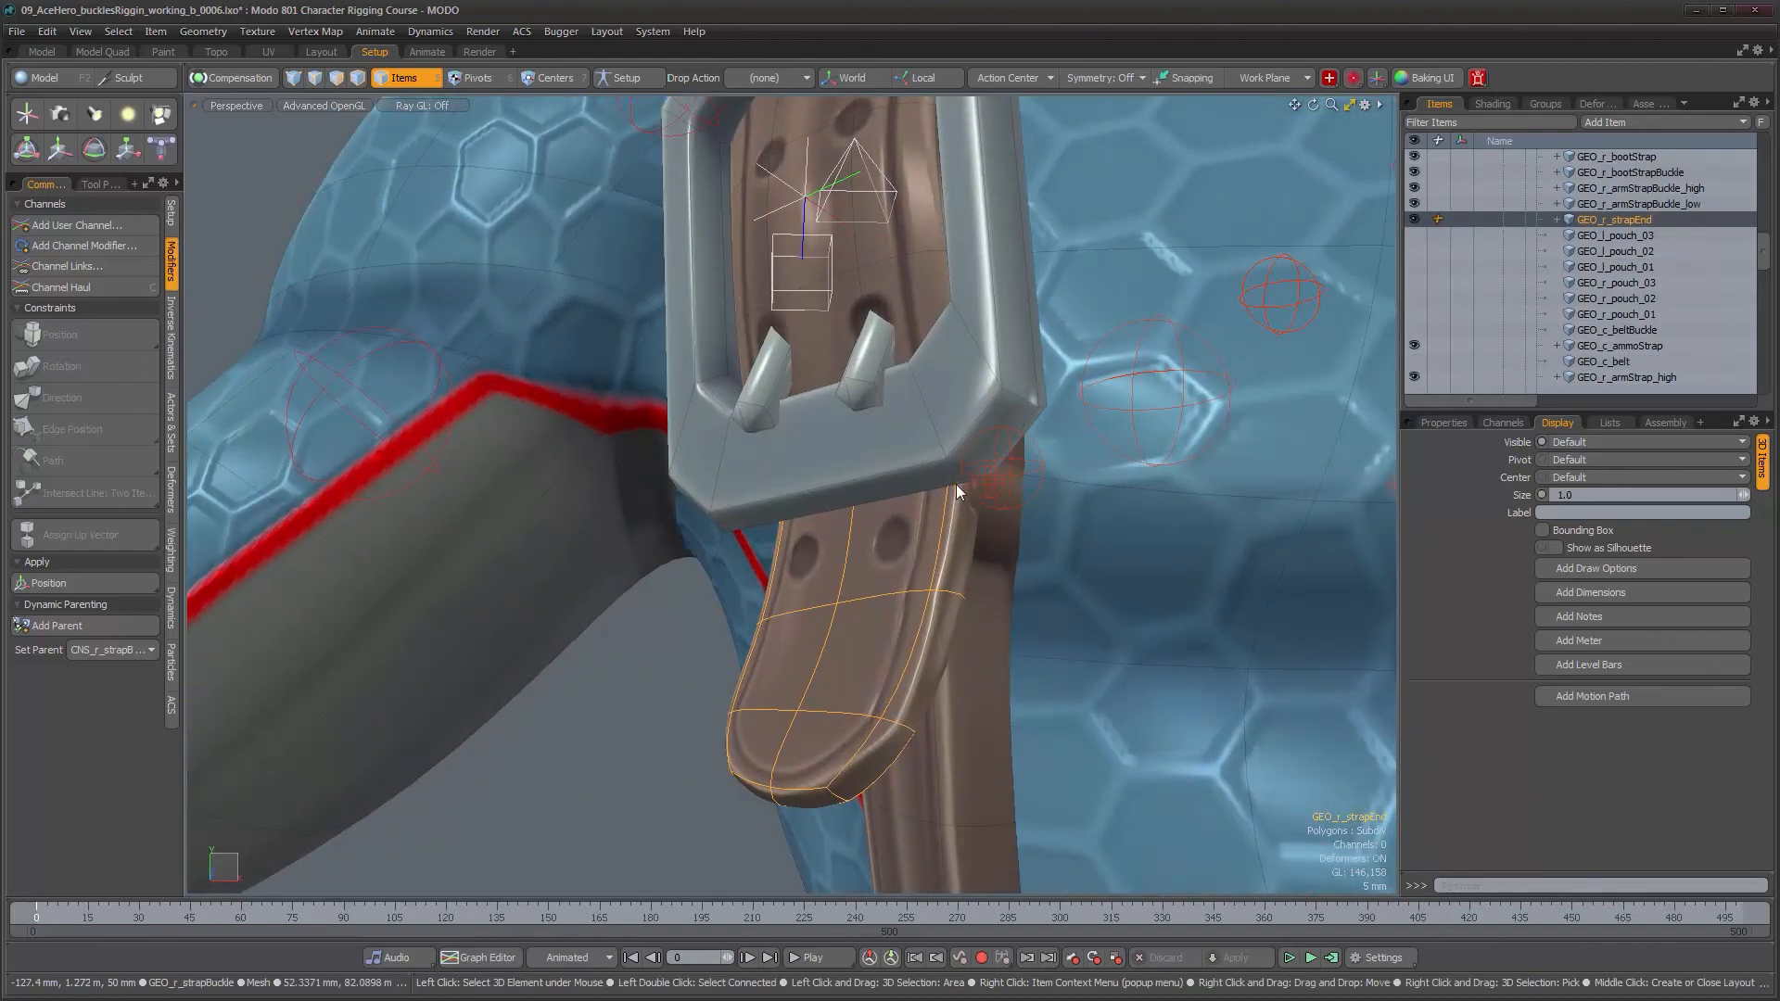
left_click_drag(738, 738, 865, 691, "alt")
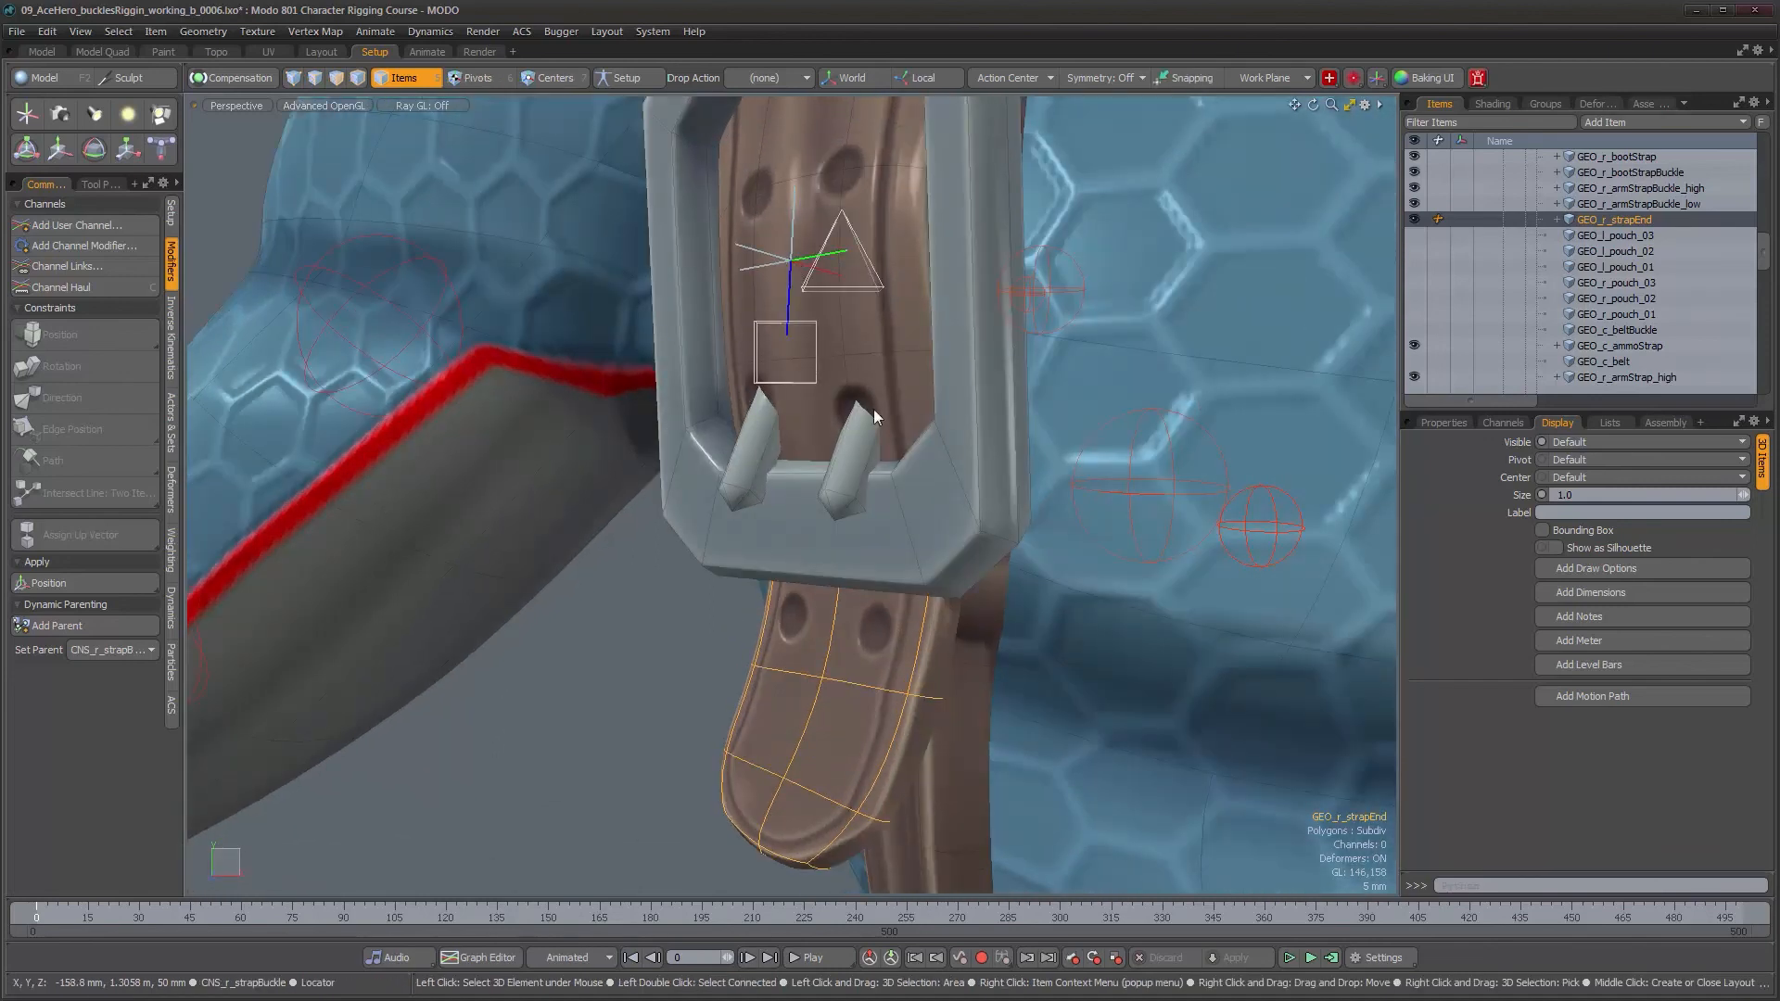
right_click_drag(789, 271, 974, 464, "alt")
left_click_drag(771, 693, 735, 717, "alt")
left_click_drag(421, 913, 37, 912)
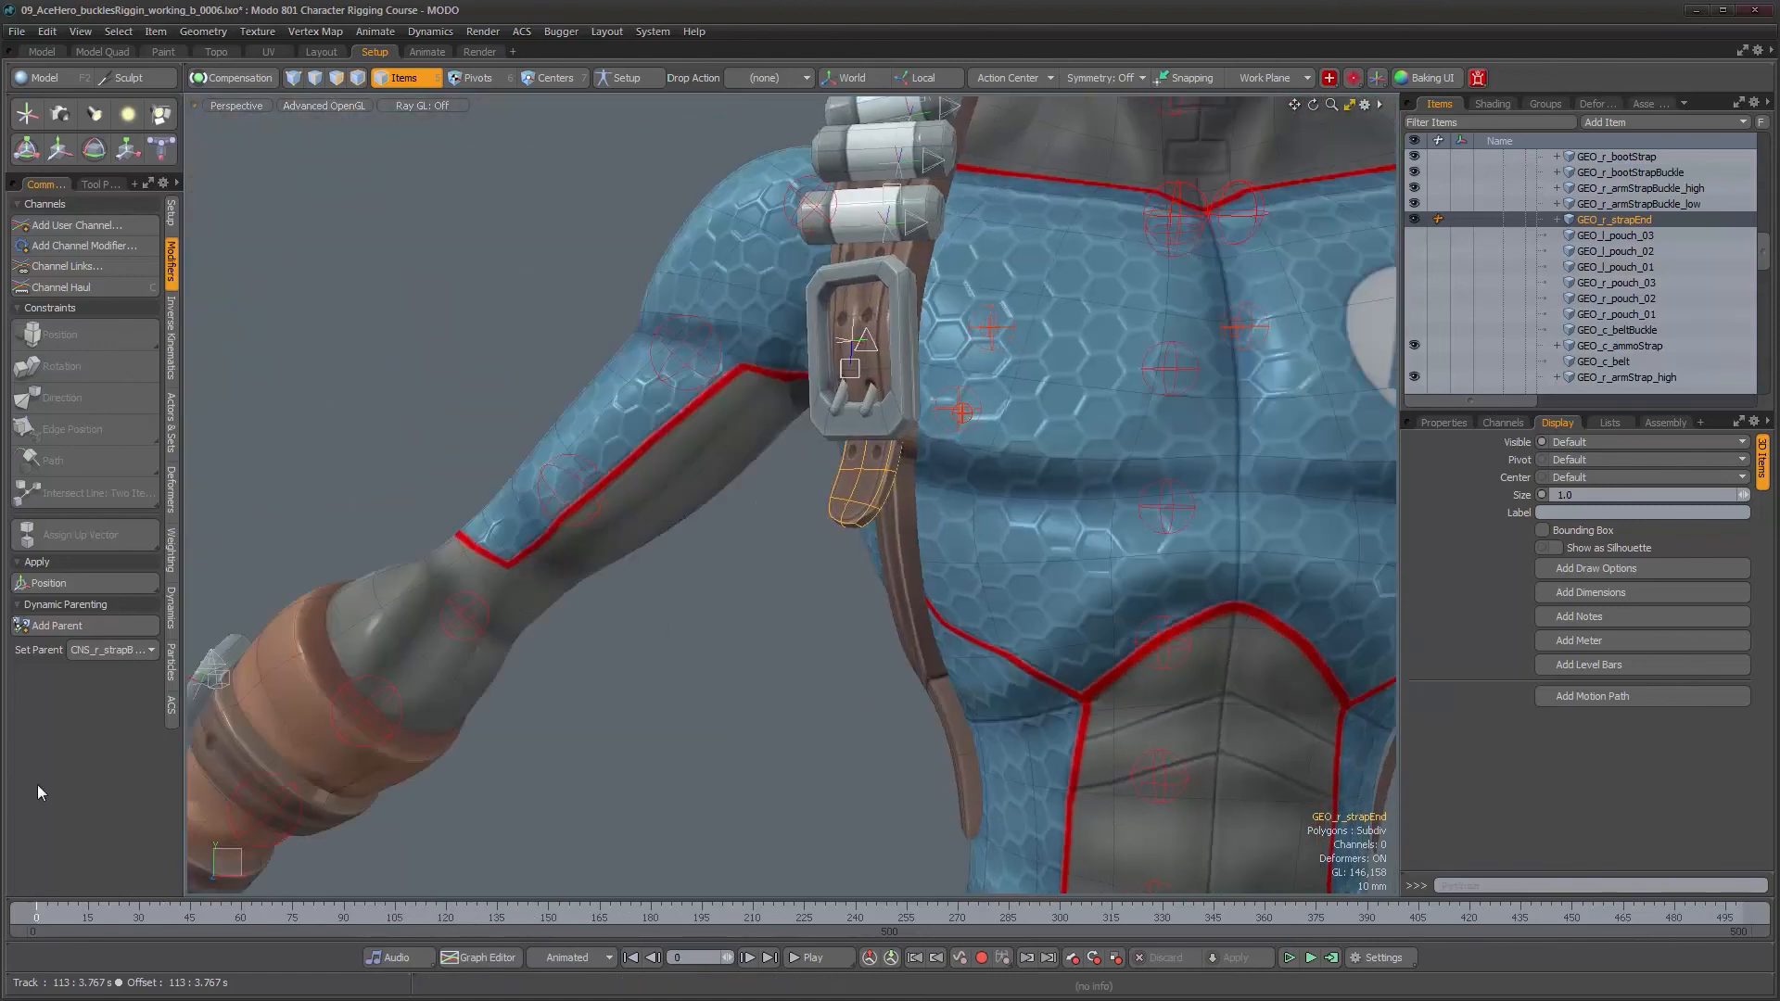
- Unhide the belt GEO_c_belt and its buckle GEO_c_beltBuckle around the character's waist
scroll(948, 509, "down", 5)
left_click_drag(1009, 510, 806, 499, "alt+shift")
scroll(779, 505, "up", 5)
left_click_drag(593, 566, 770, 649, "alt+shift")
left_click_drag(769, 649, 649, 657, "alt")
left_click_drag(890, 751, 867, 519, "alt+shift")
scroll(835, 510, "up", 3)
scroll(1502, 338, "down", 3)
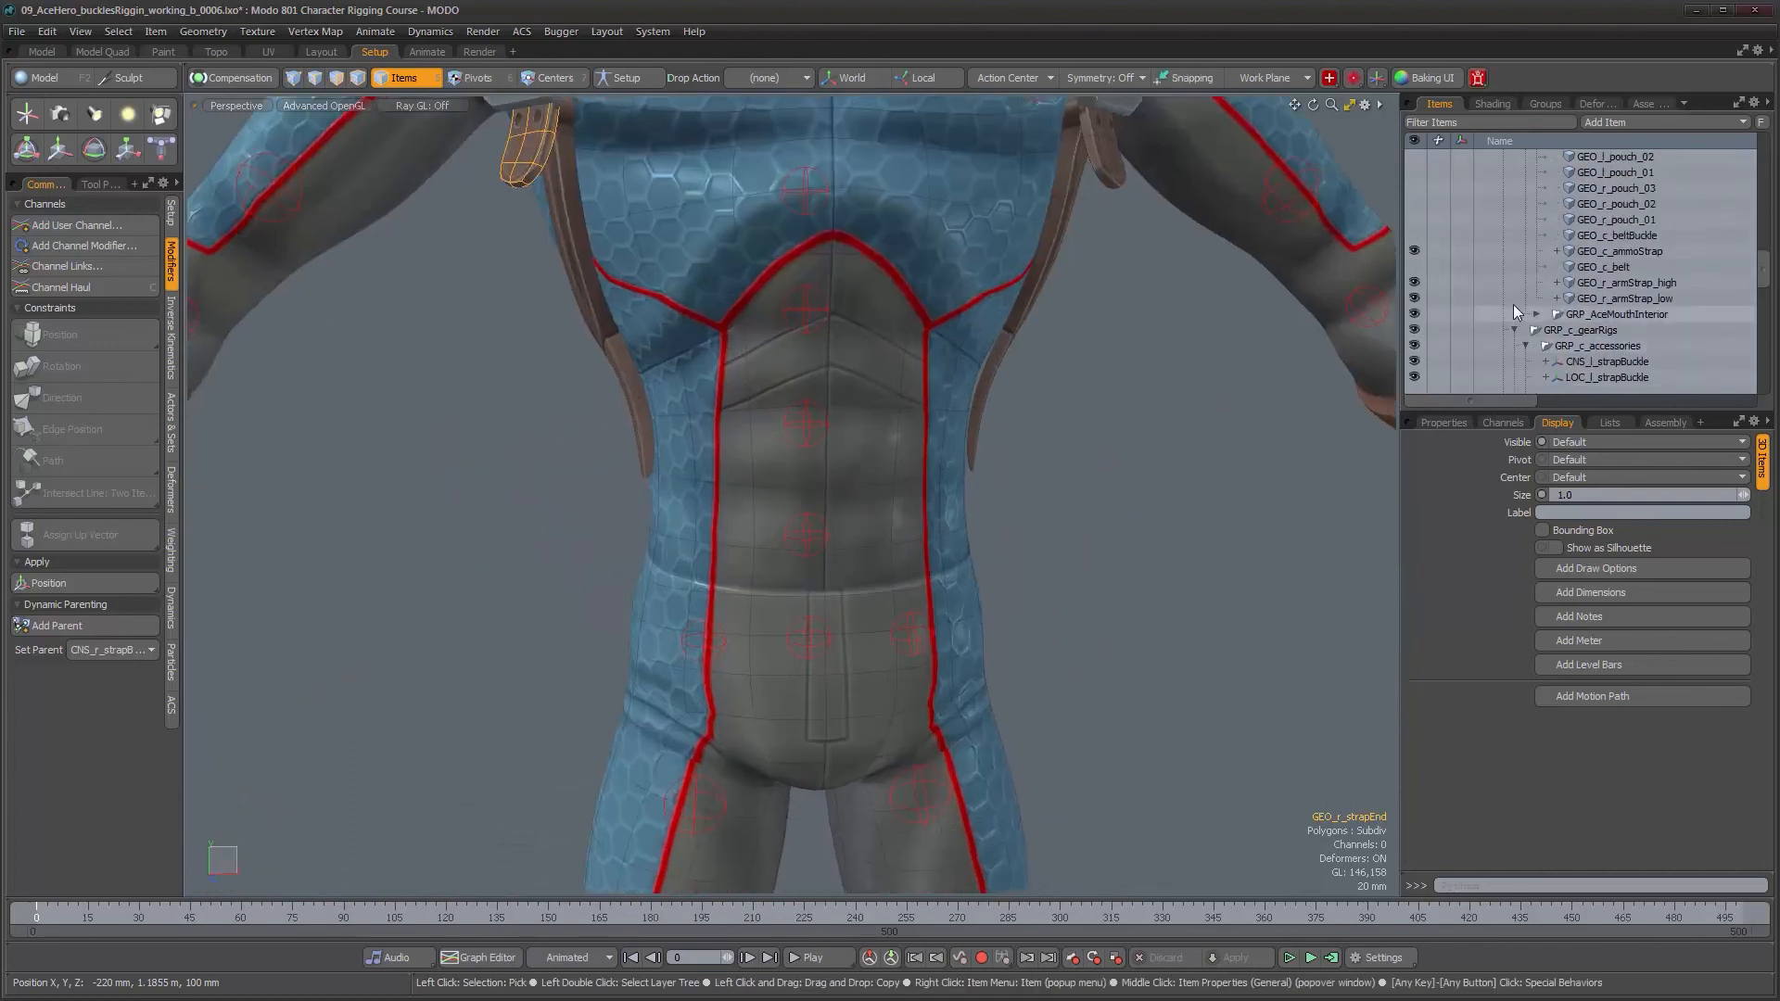
left_click(1415, 268)
left_click_drag(726, 594, 825, 582, "alt")
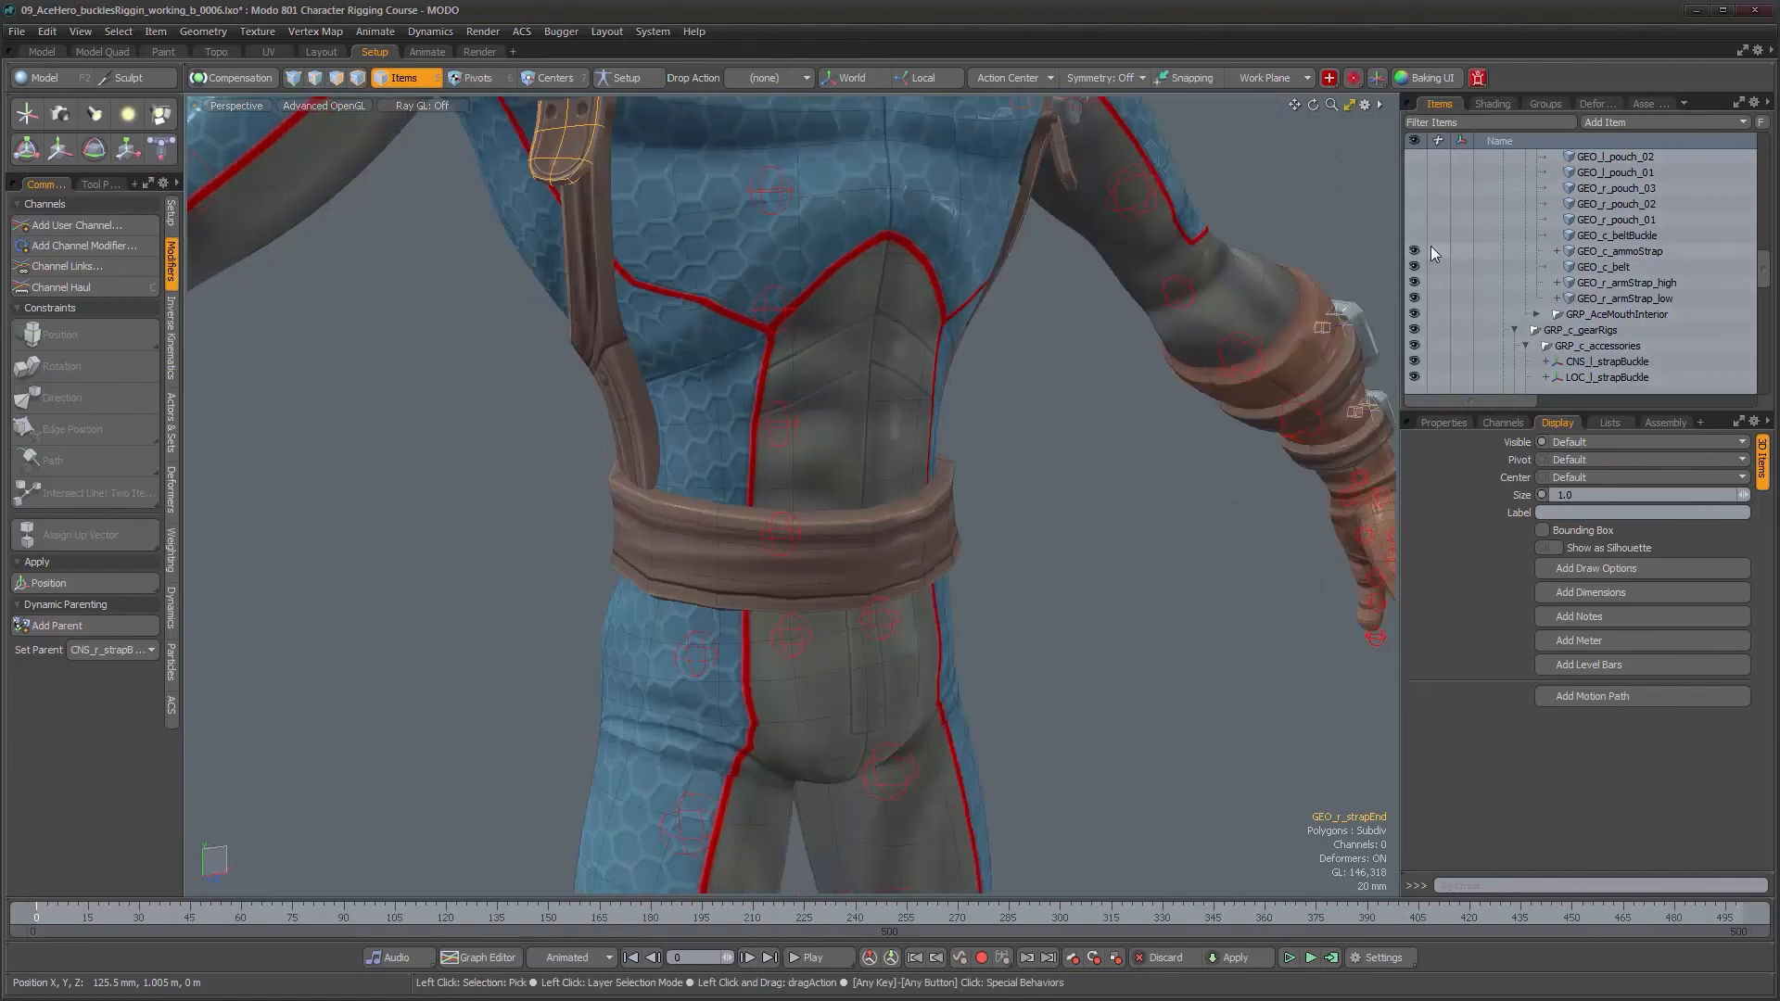
left_click(1415, 235)
- Unhide the left and right belt pouches, GEO_l_pouch_01 to 03 and GEO_r_pouch_01 to 03
scroll(1427, 239, "up", 3)
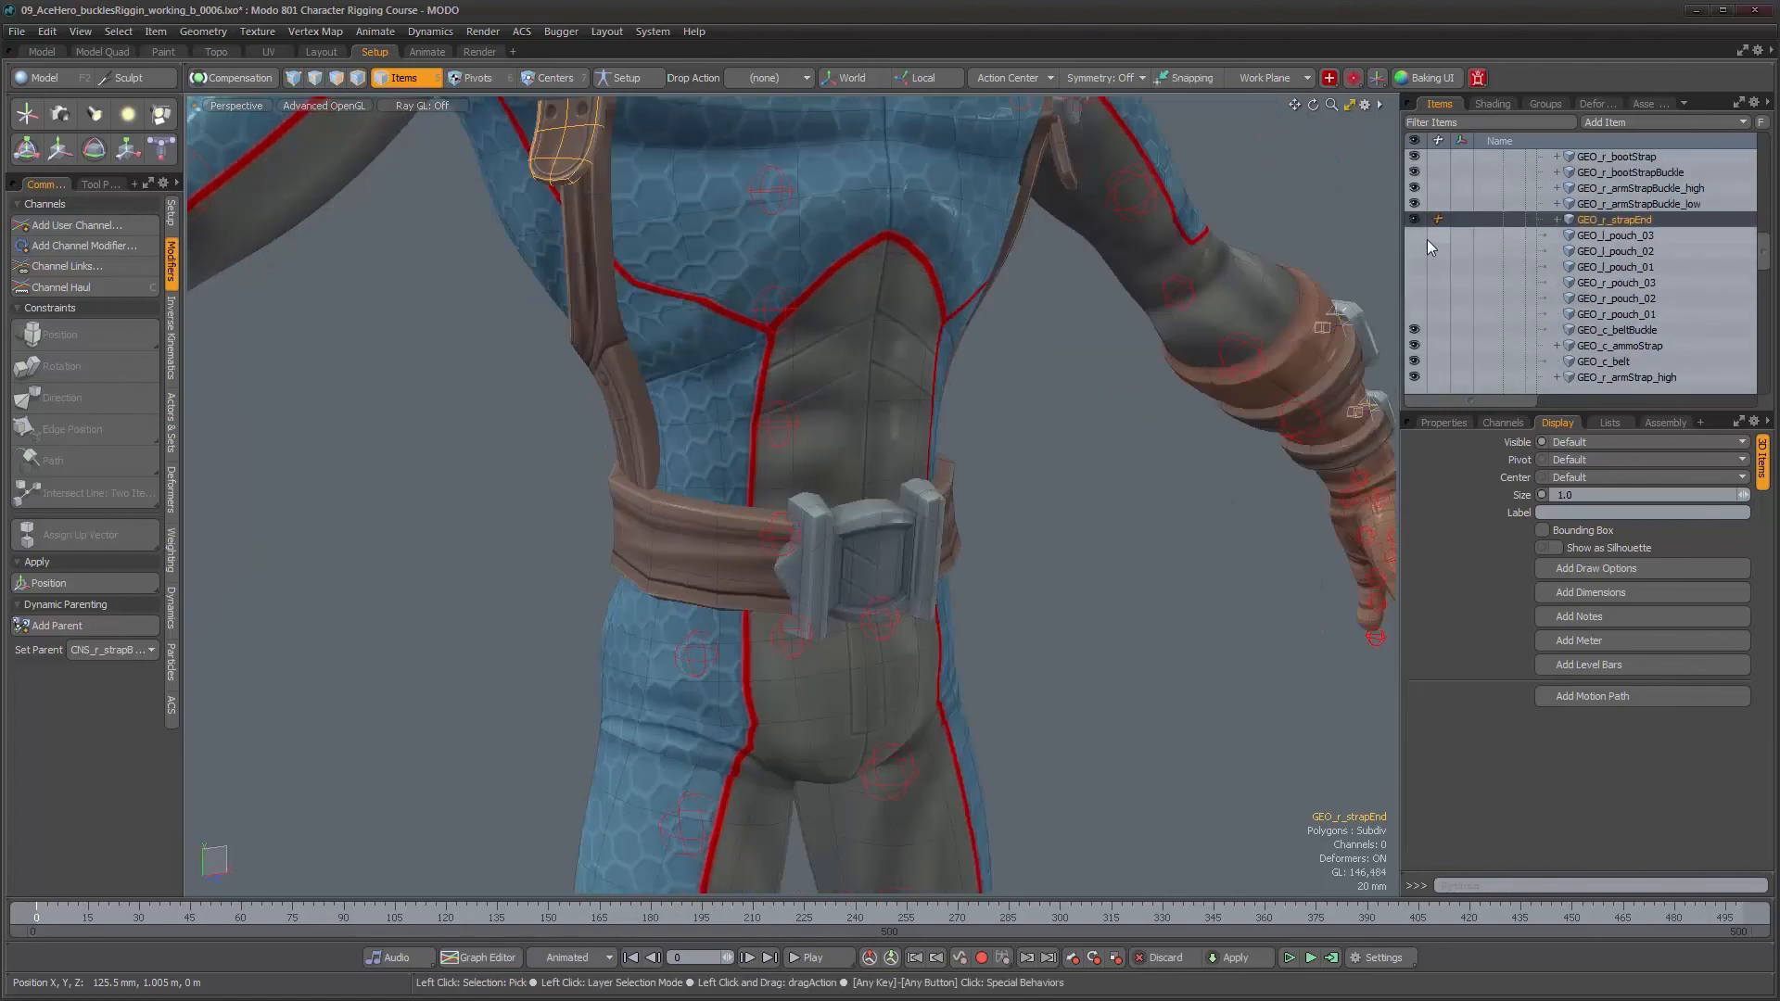
scroll(1427, 239, "down", 2)
left_click_drag(1414, 209, 1415, 267)
left_click_drag(890, 556, 801, 572, "alt")
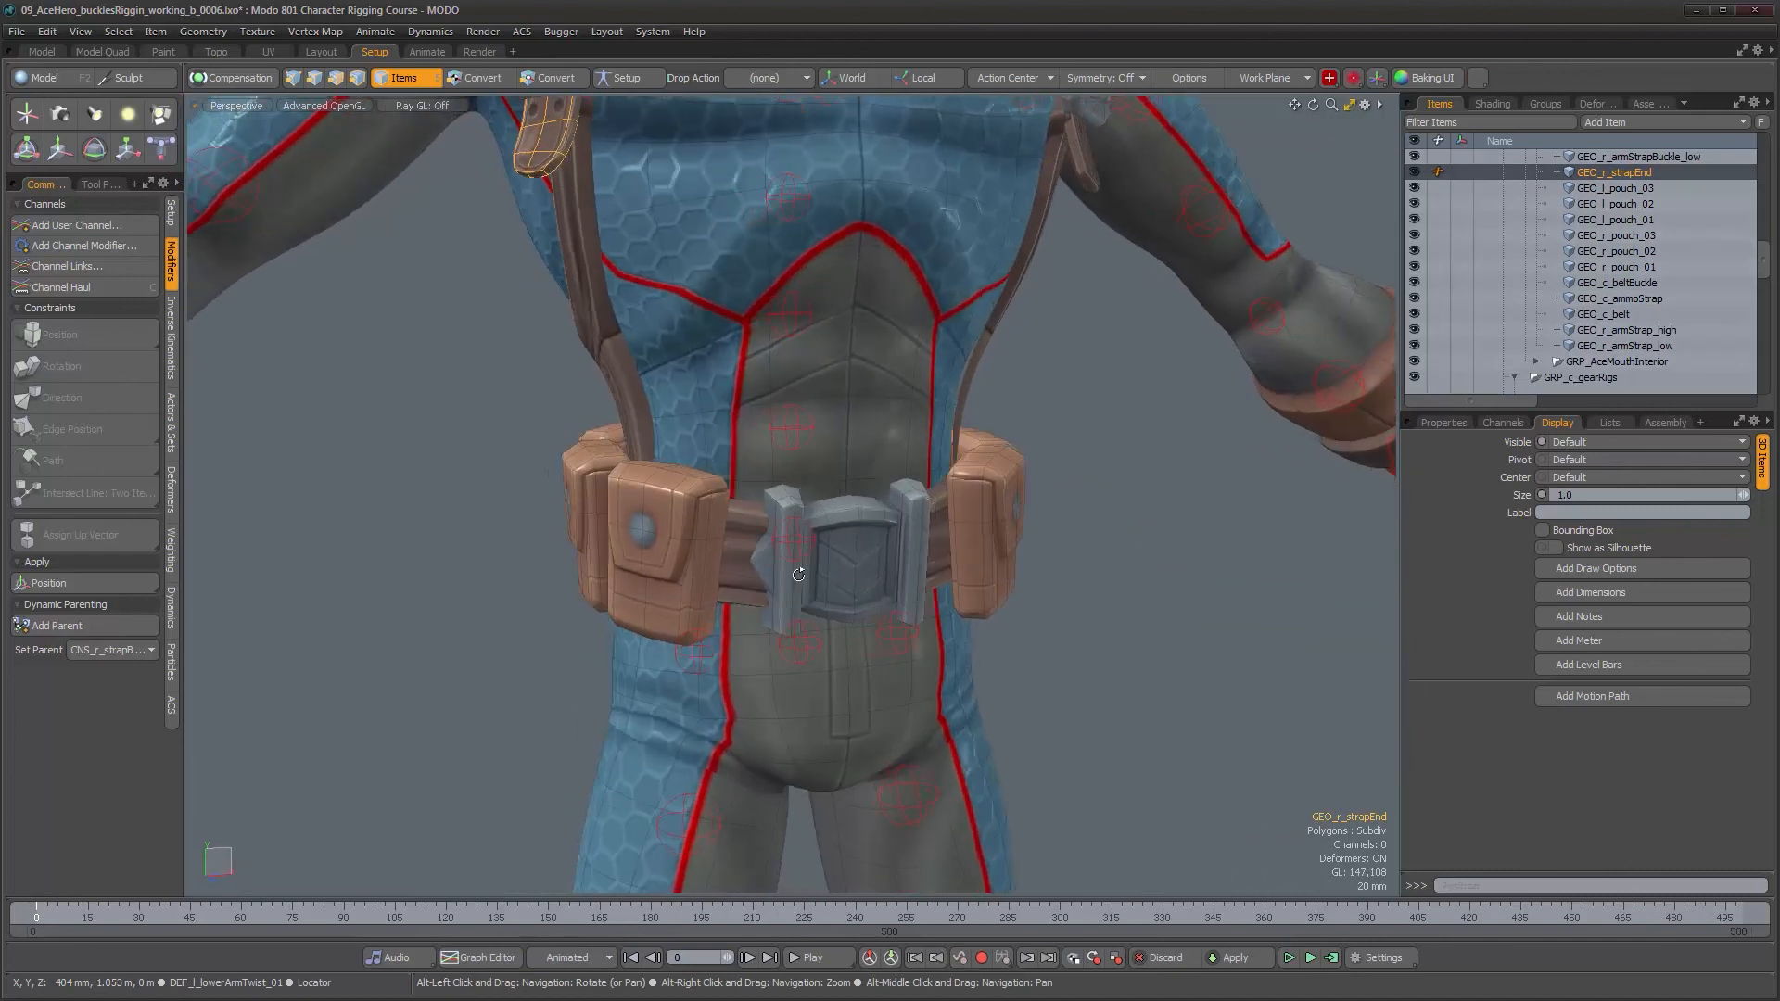
scroll(801, 573, "down", 4)
left_click_drag(848, 517, 833, 589, "alt+shift")
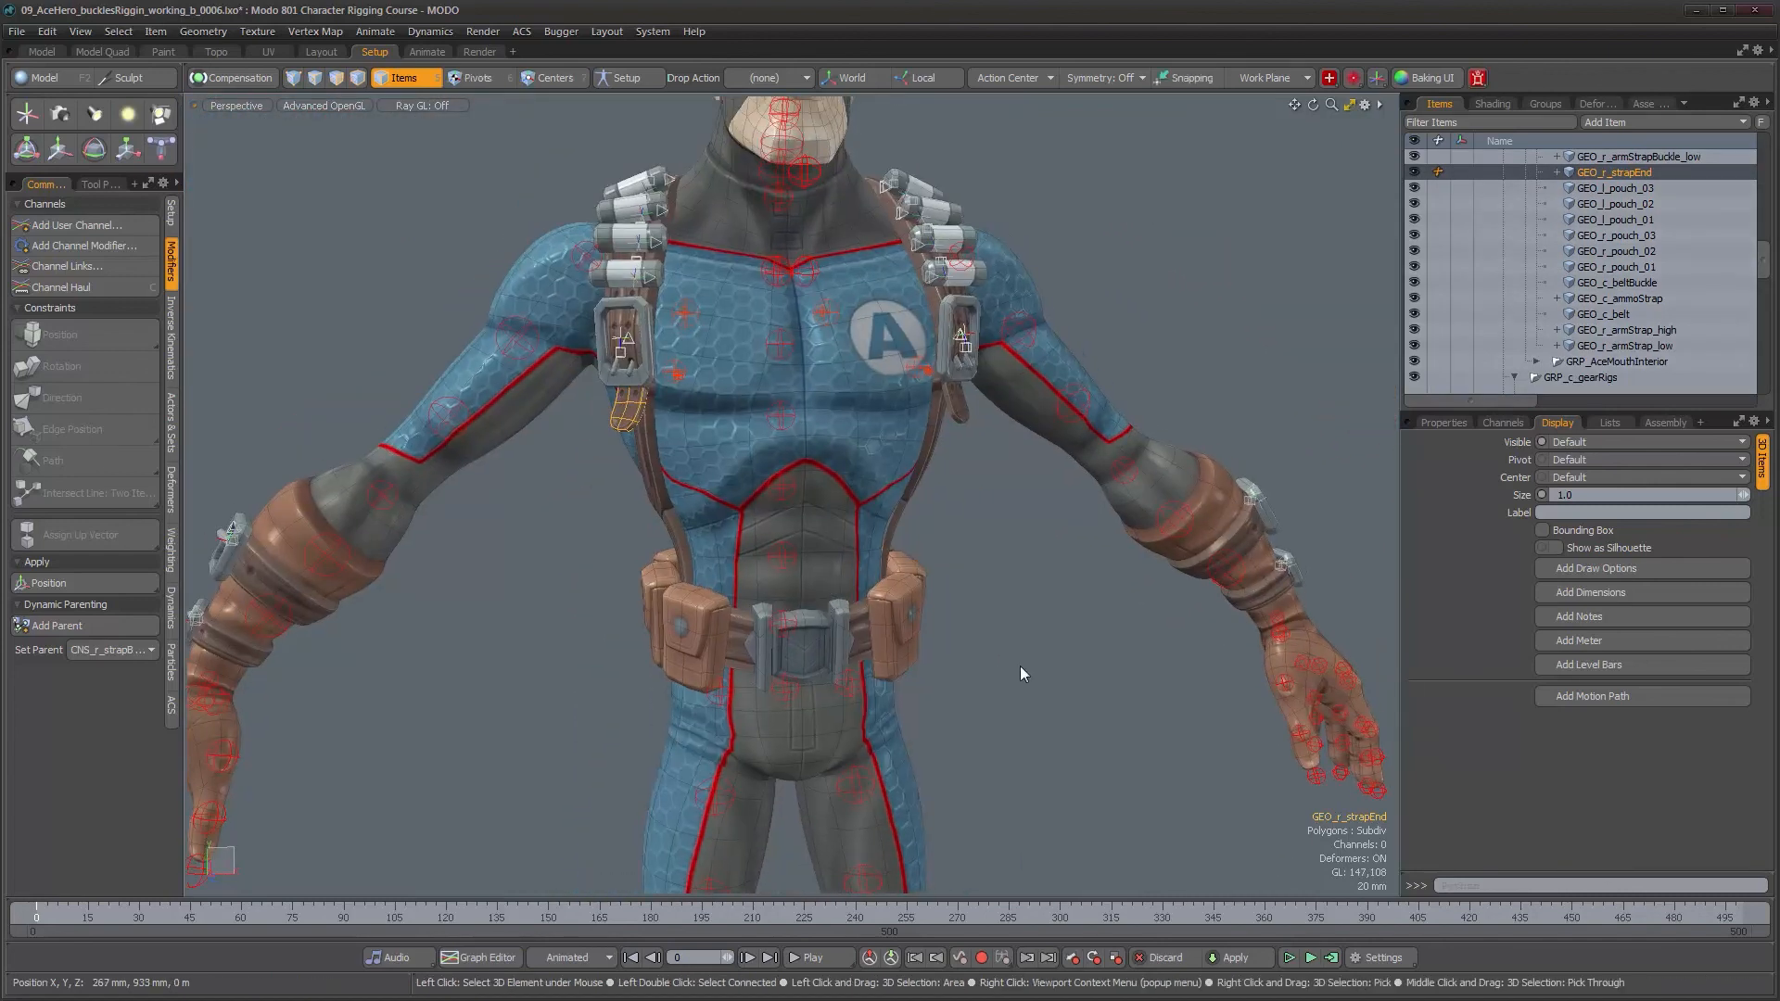